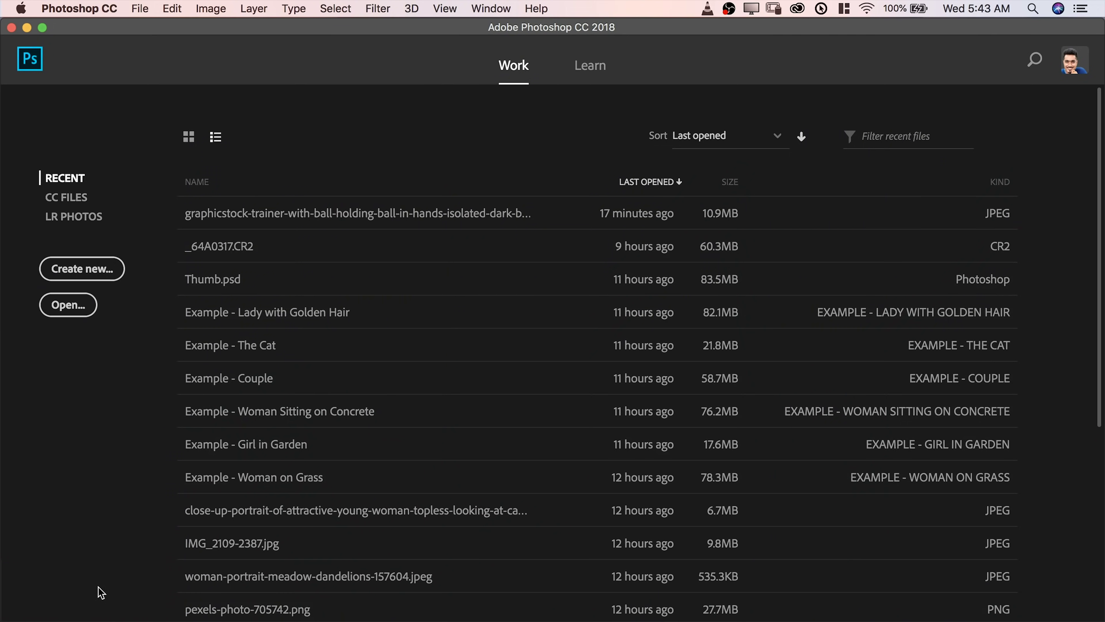
- Open the raw photo _MG_8290.CR2 from the Current Work Photos folder in Camera Raw, and dismiss it without changes
left_click(56, 595)
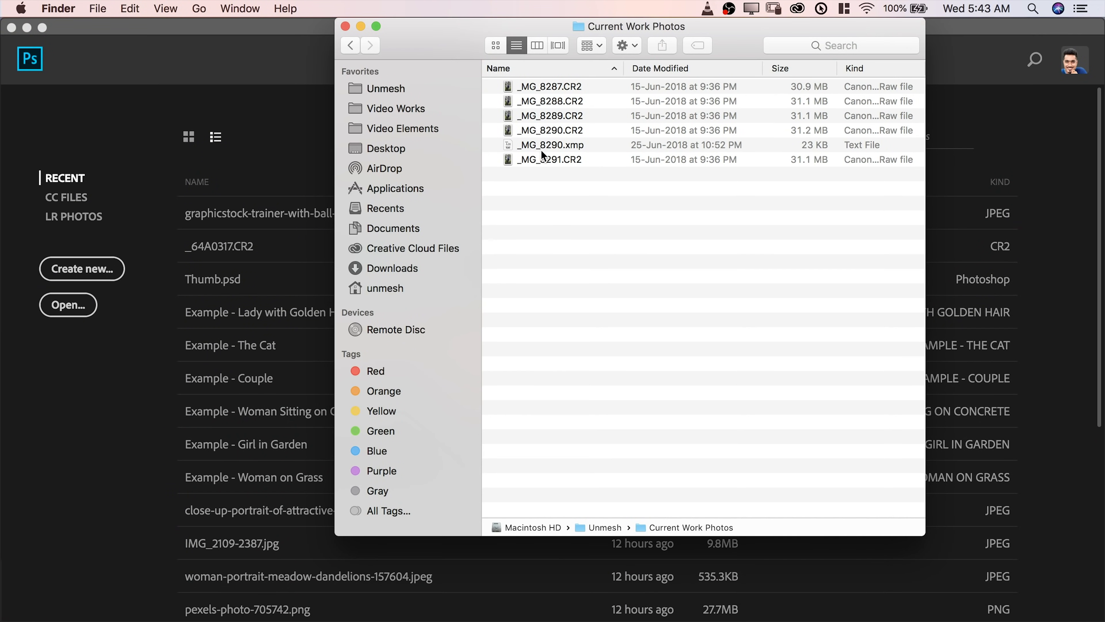
left_click_drag(544, 130, 182, 249)
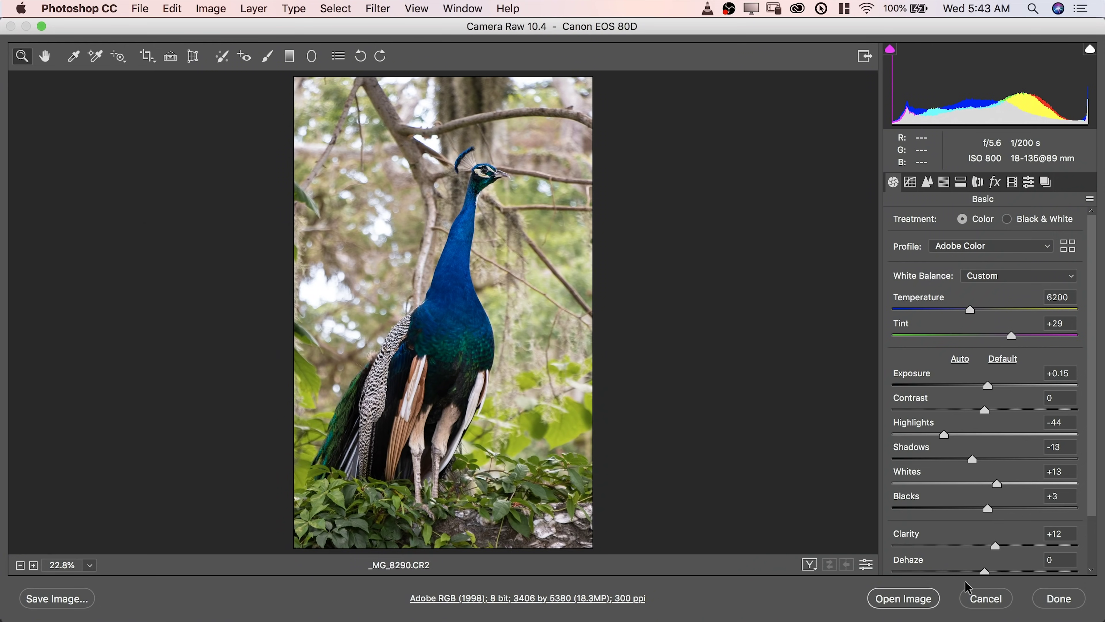
left_click(979, 598)
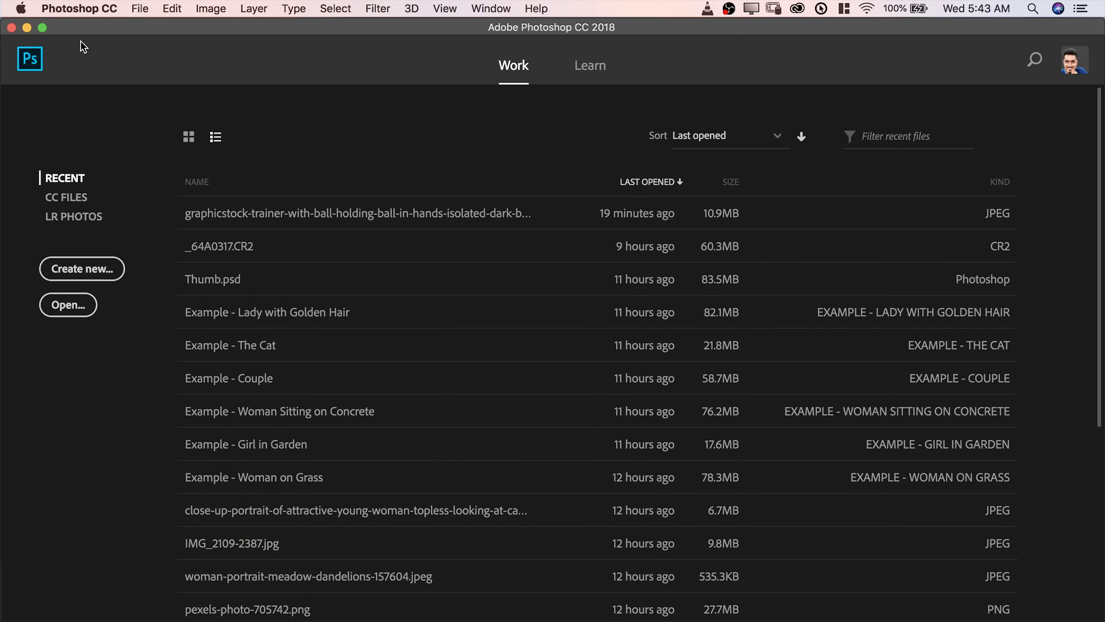
- Set the Camera Raw preferences for JPEG/HEIC handling to automatically open all supported JPEGs and HEICs
left_click(79, 9)
mouse_move(101, 57)
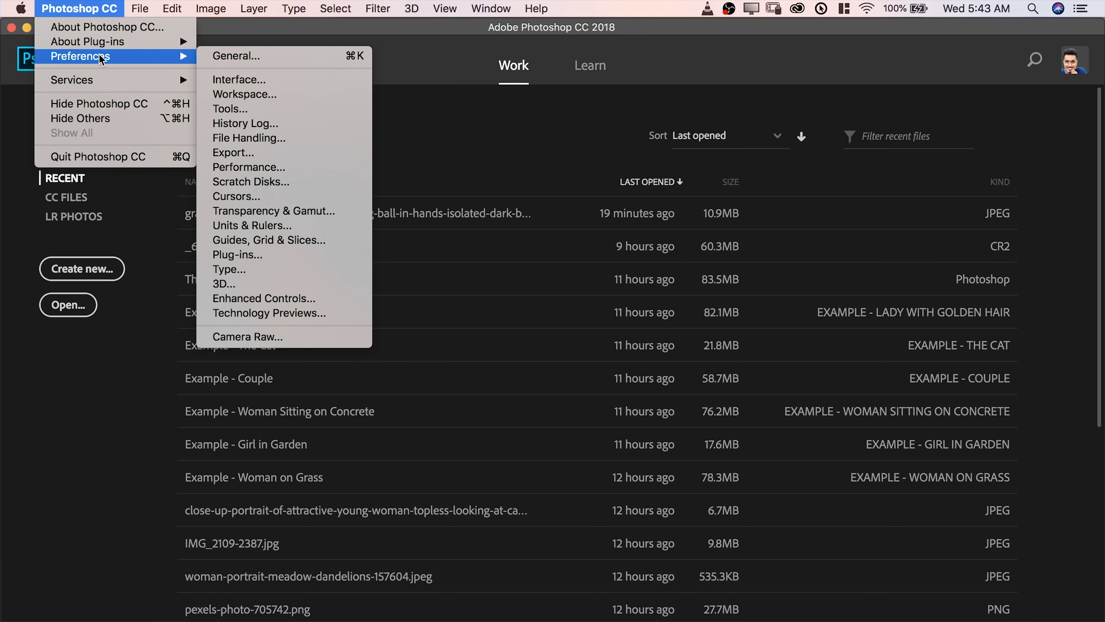
mouse_move(174, 9)
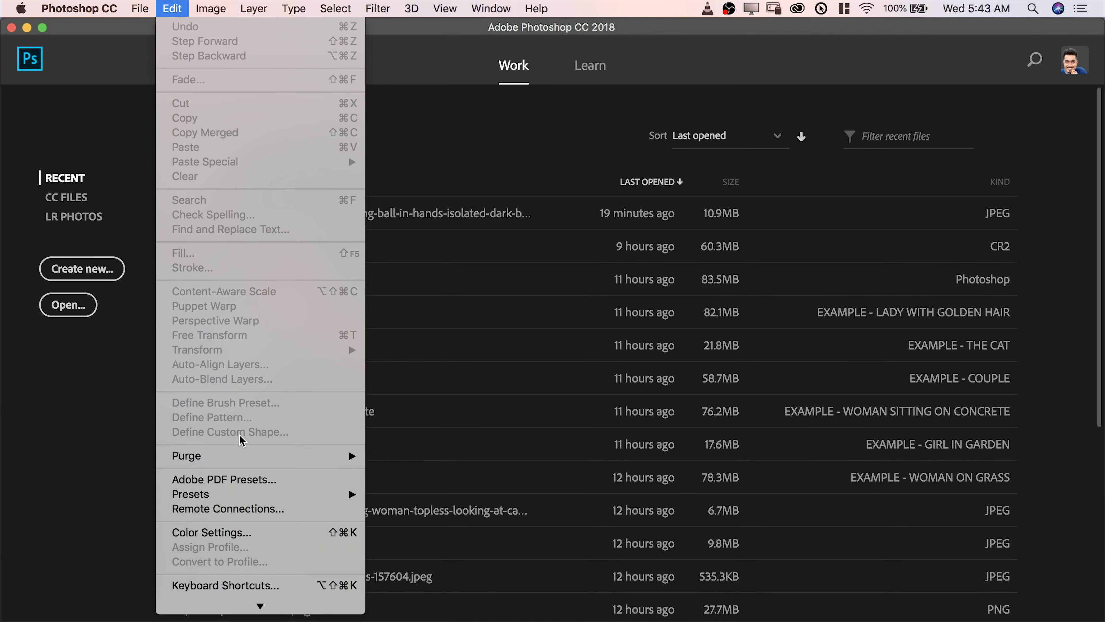
mouse_move(93, 13)
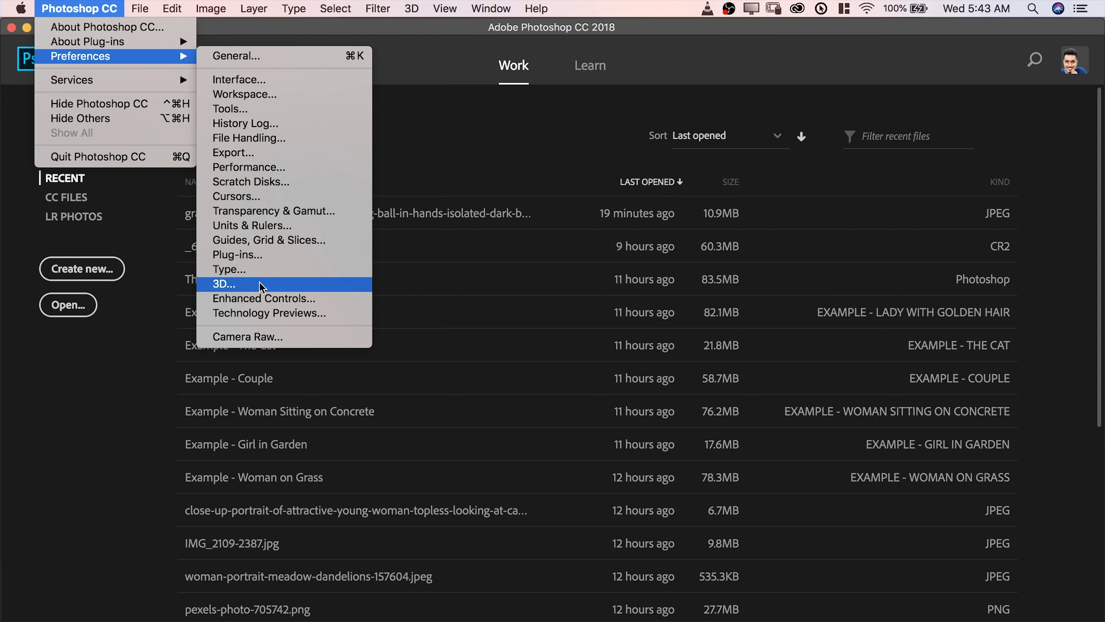
left_click(241, 335)
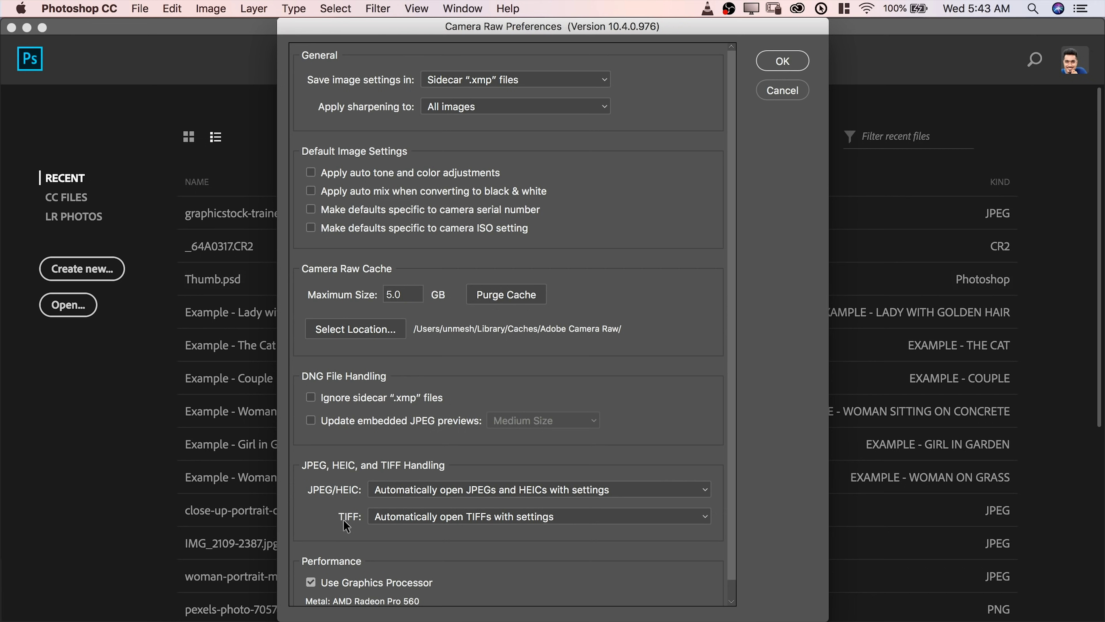
left_click(396, 490)
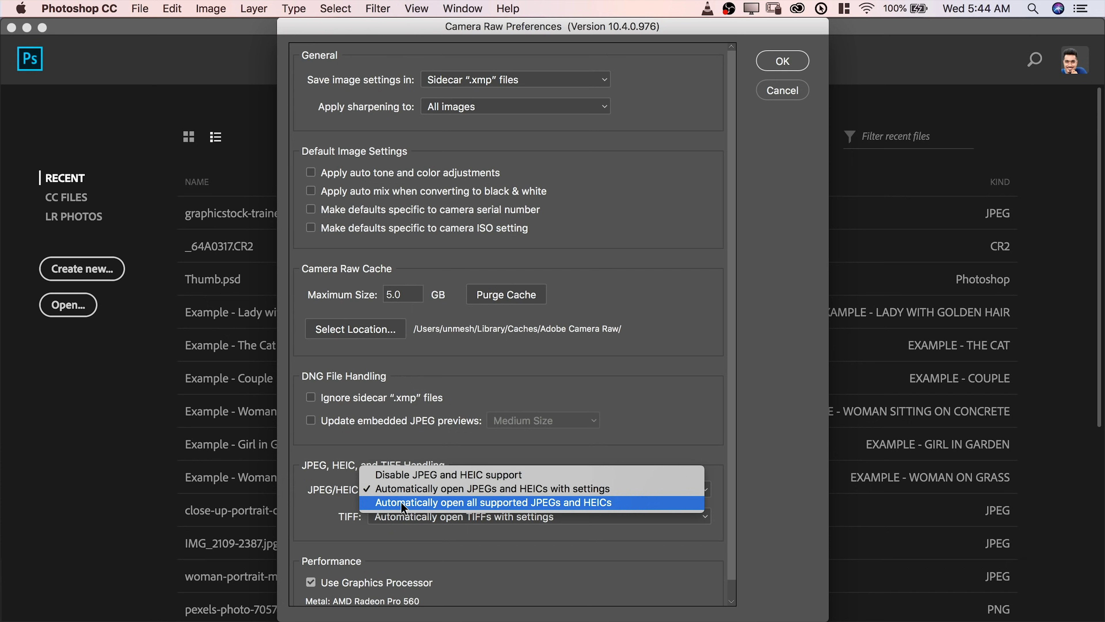
left_click(397, 502)
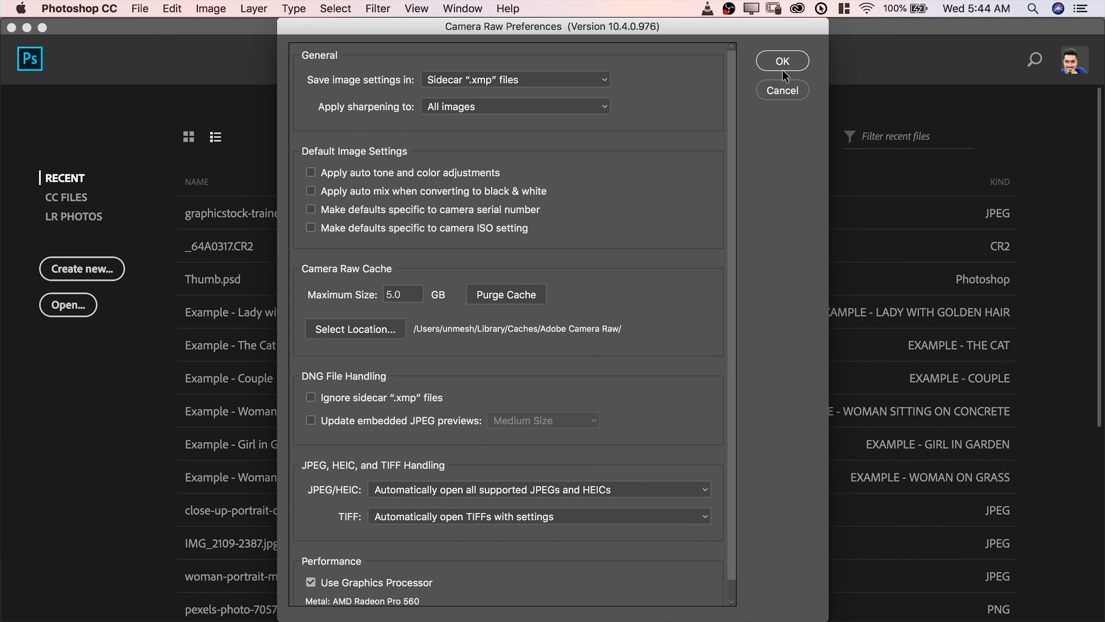
left_click(783, 69)
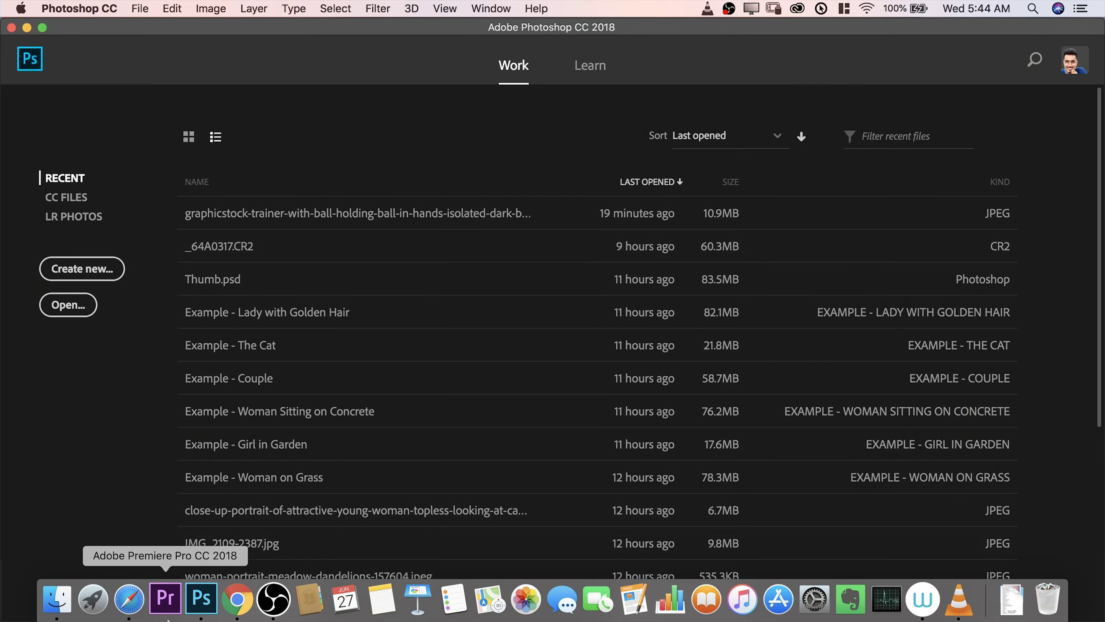
- Open pexels-photo-314582.jpeg from the Stock folder in Camera Raw to test the JPEG handling, and dismiss it without changes
left_click(57, 606)
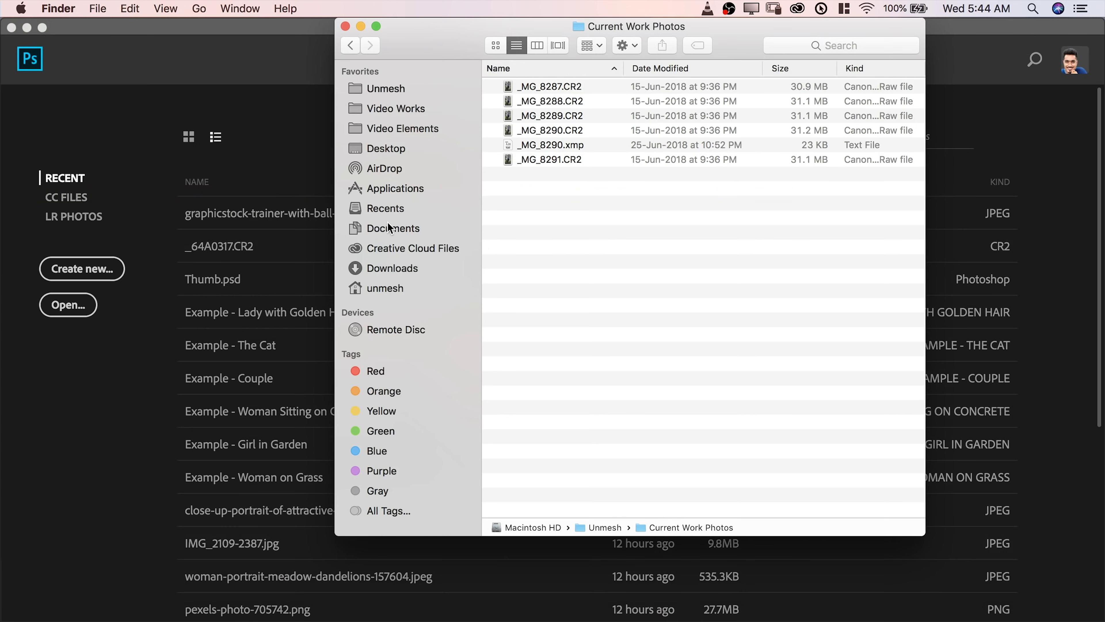
left_click(385, 88)
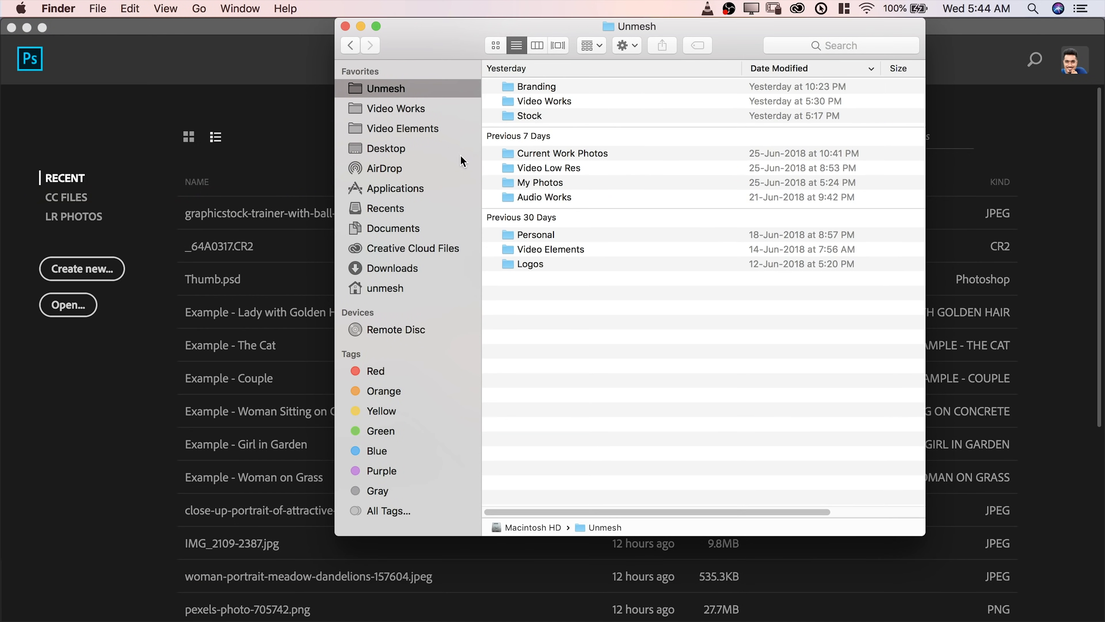
left_click(556, 120)
double_click(555, 120)
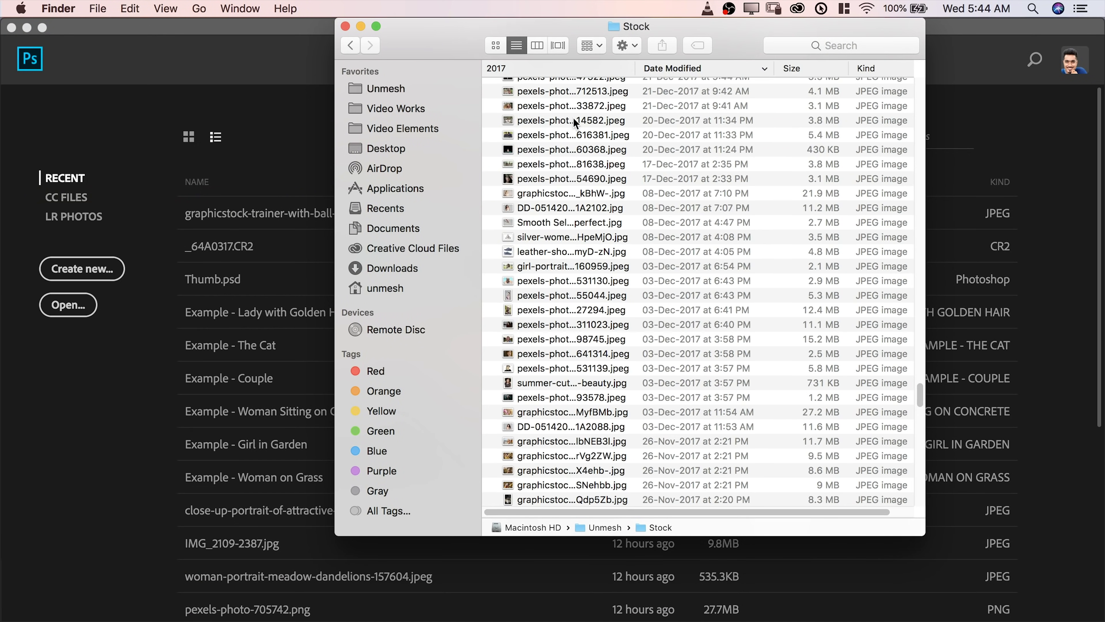
left_click_drag(574, 117, 193, 158)
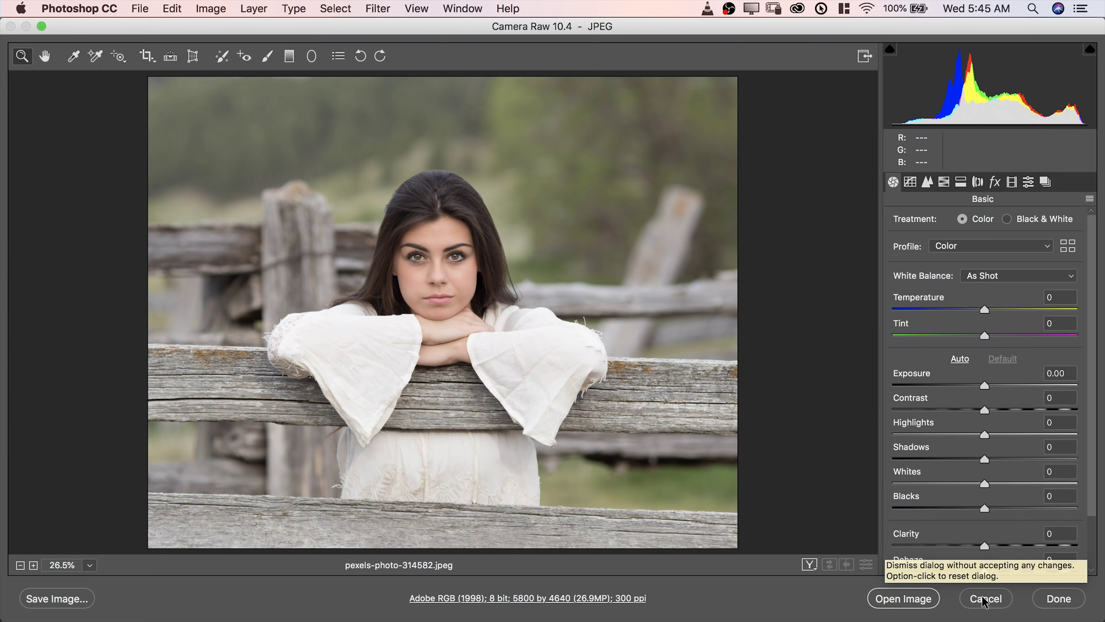
left_click(985, 601)
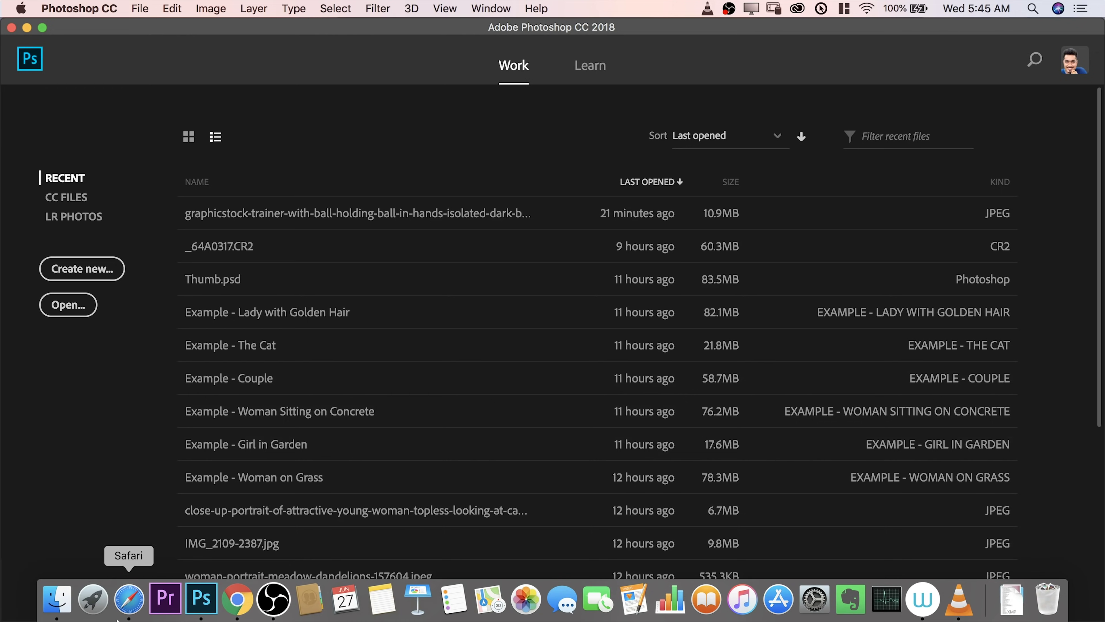
- Open the raw photo _MG_8290.CR2 from the Current Work Photos folder in Camera Raw
left_click(56, 599)
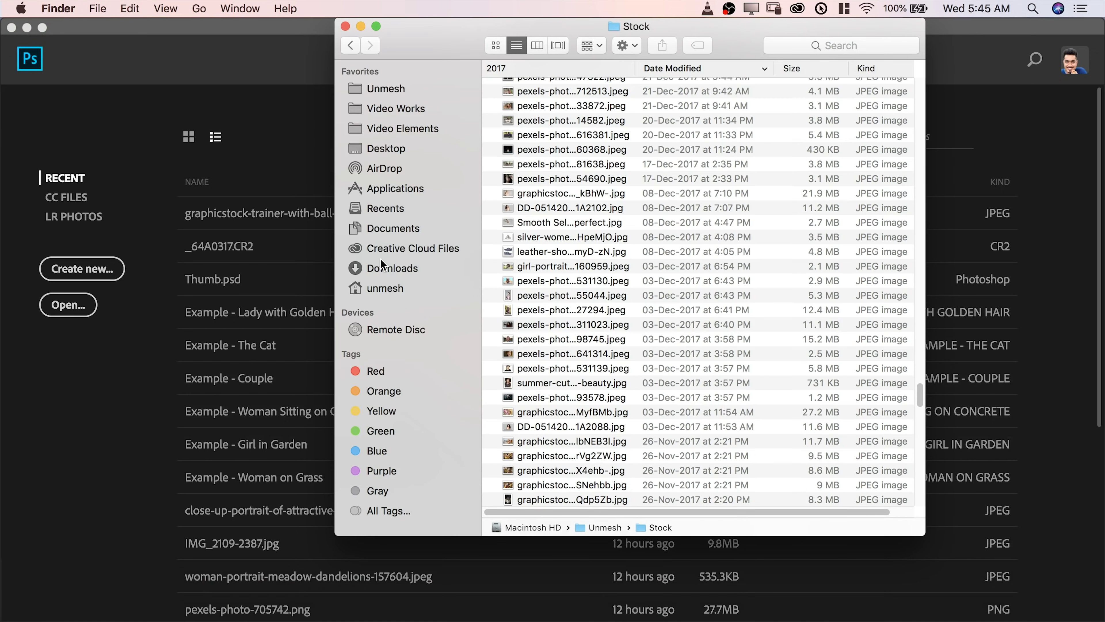
left_click(382, 90)
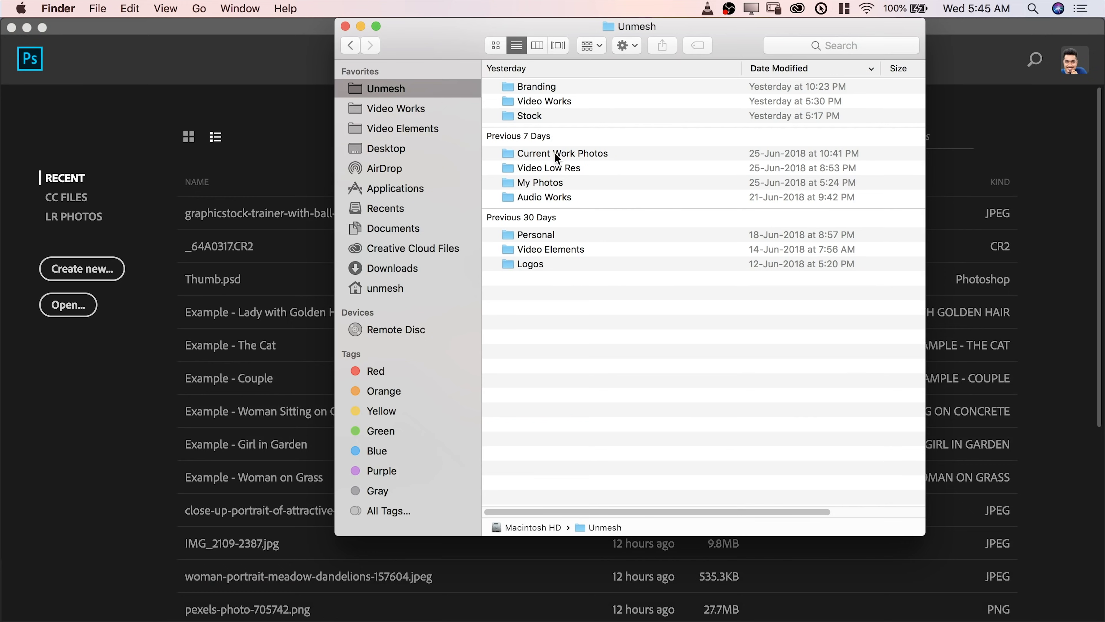
double_click(557, 154)
left_click_drag(564, 131, 264, 141)
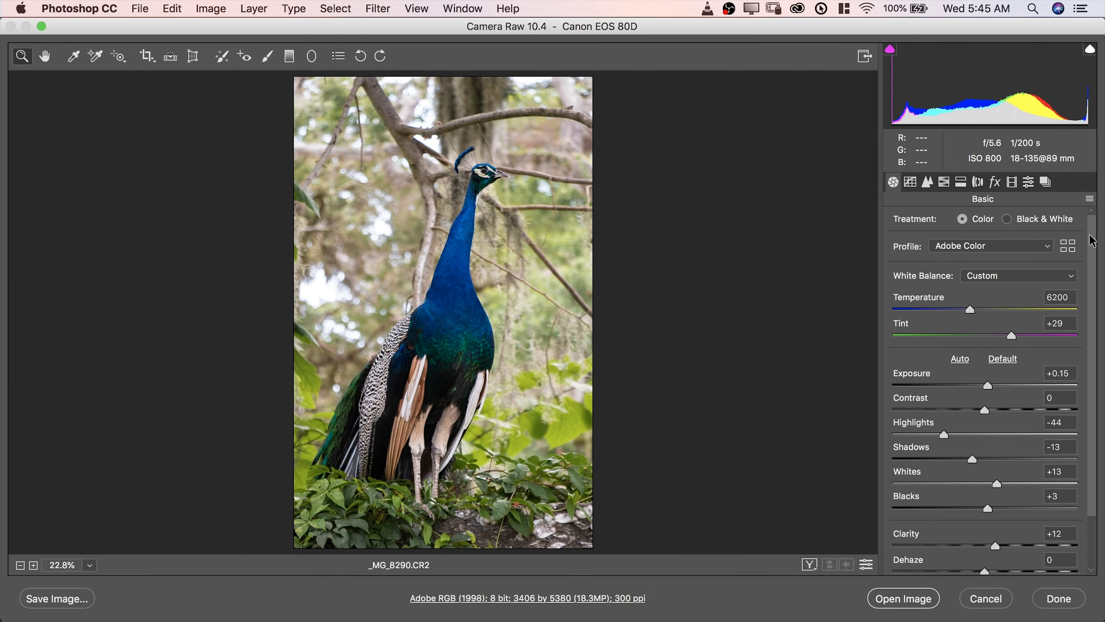
left_click(1090, 199)
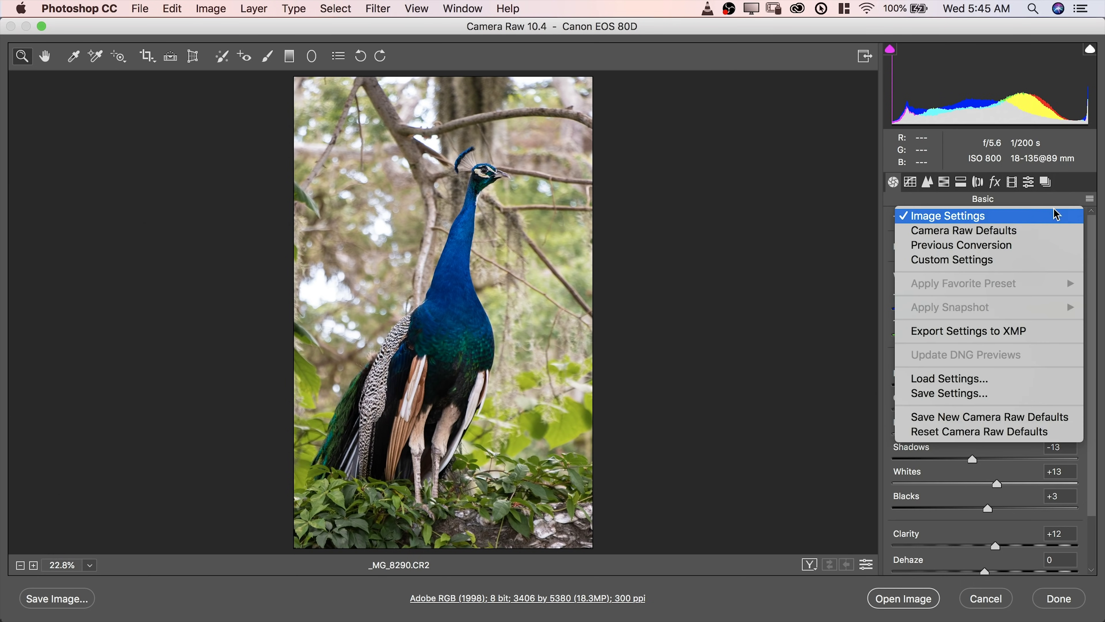
left_click(1032, 234)
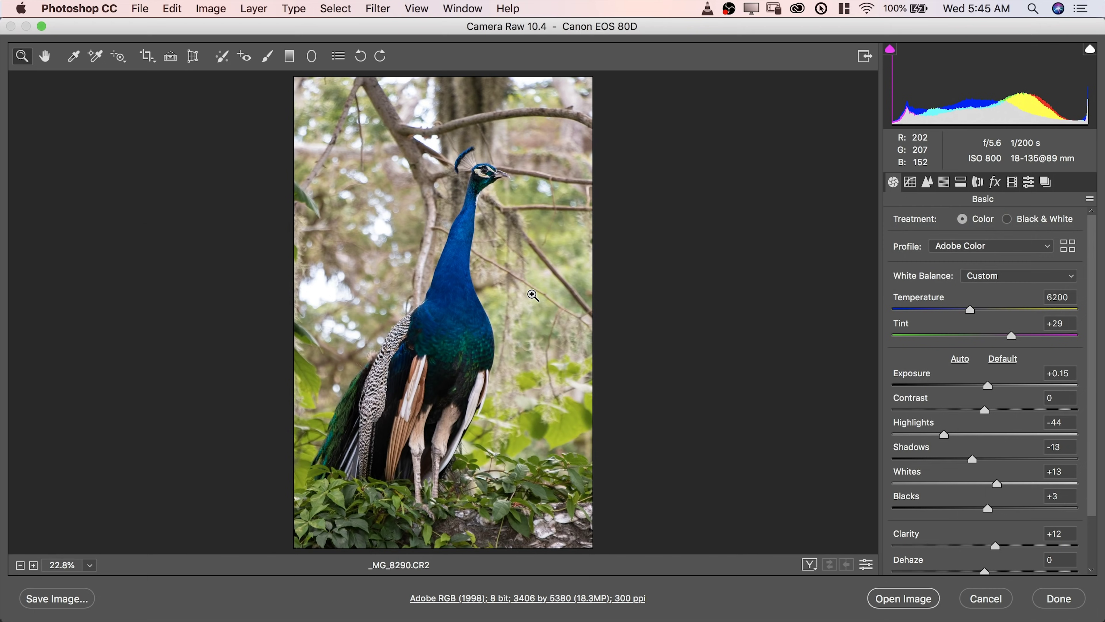
left_click(480, 237)
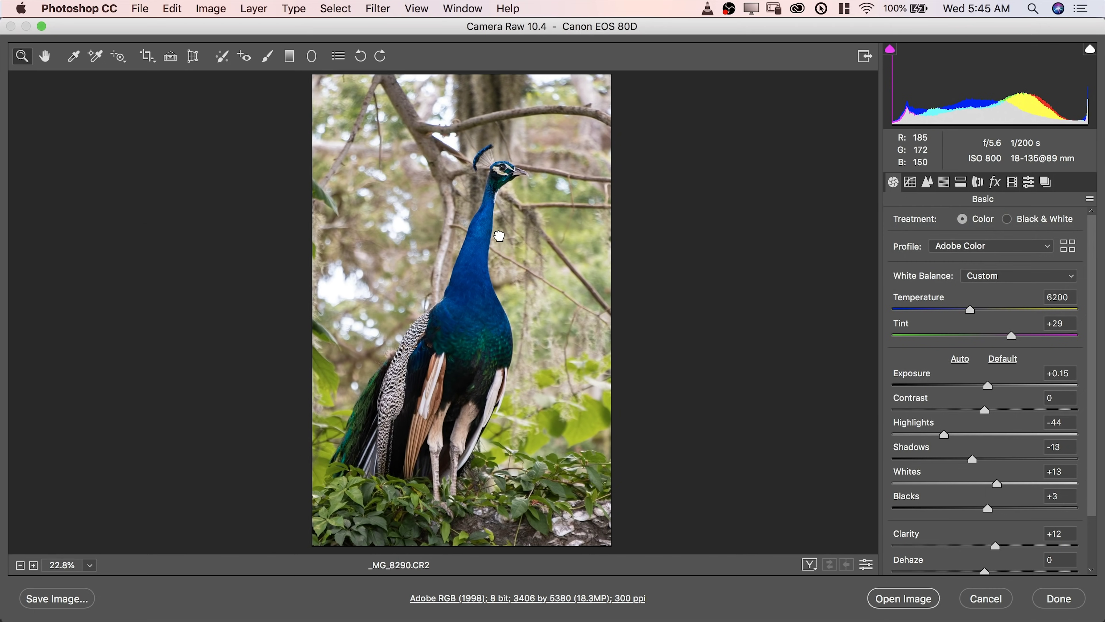
left_click(480, 234)
left_click(482, 234)
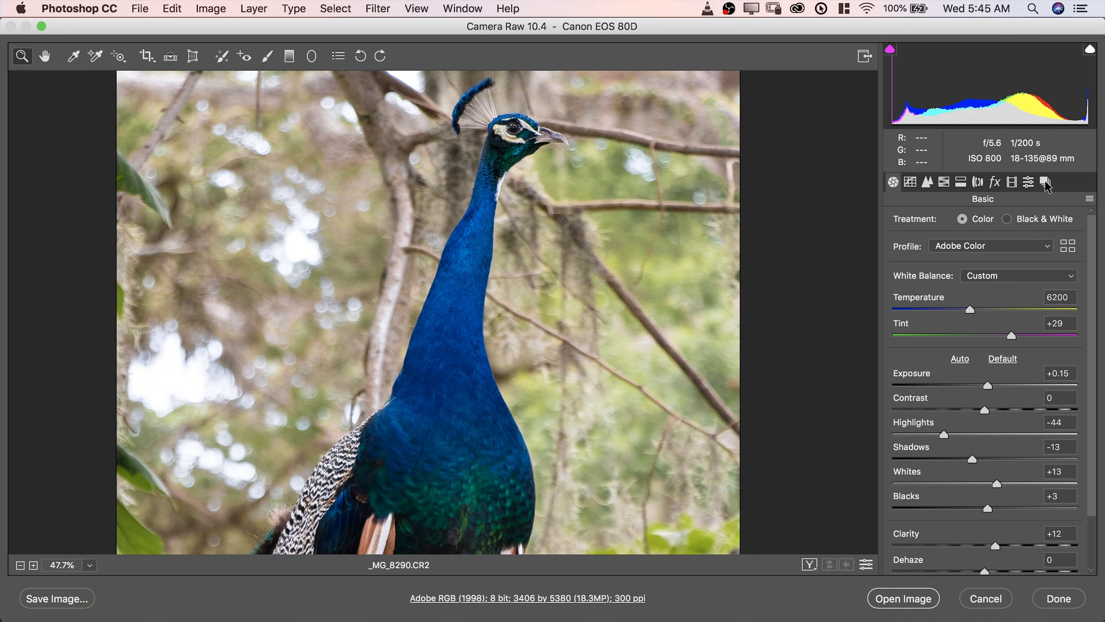
- Save the peacock photo's current adjustments as a new snapshot named Edit 1
left_click(1046, 183)
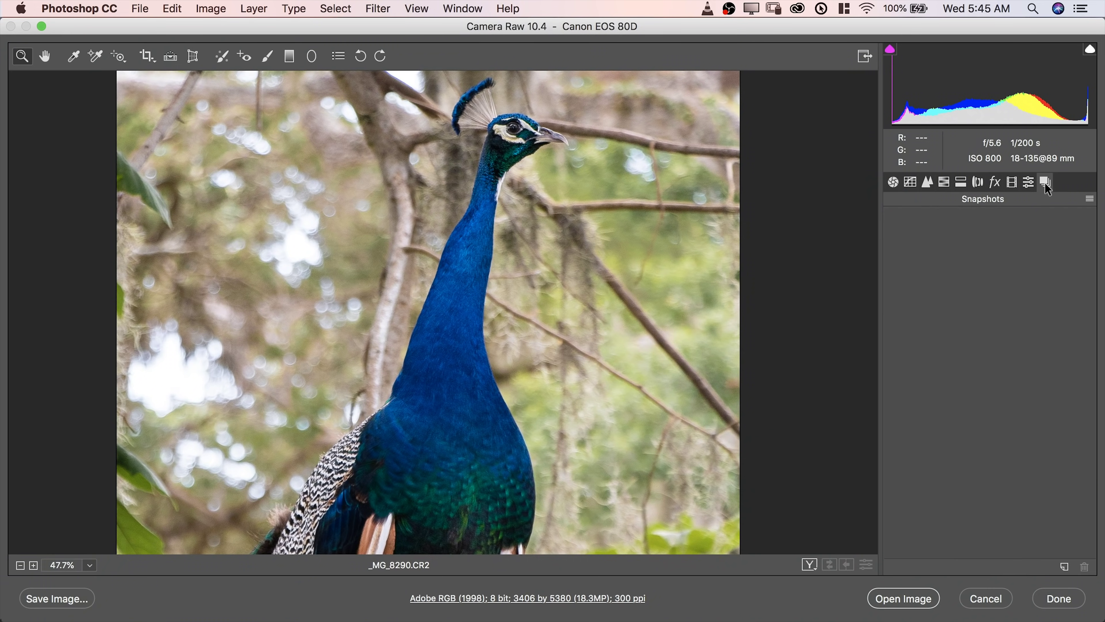
left_click(1065, 567)
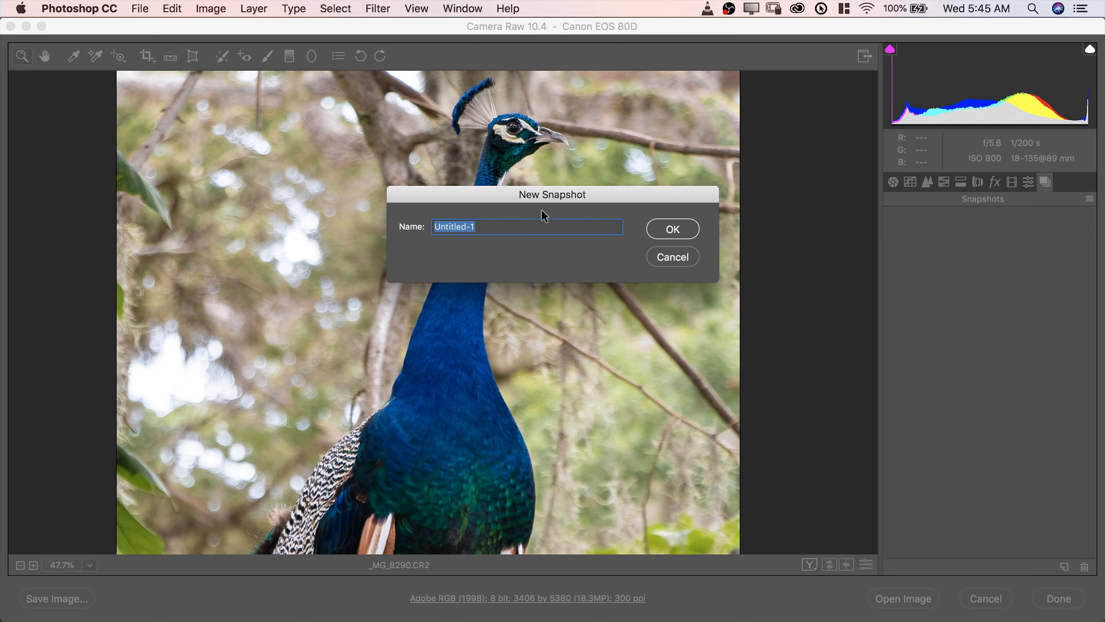
type("Edit 1")
key("Return")
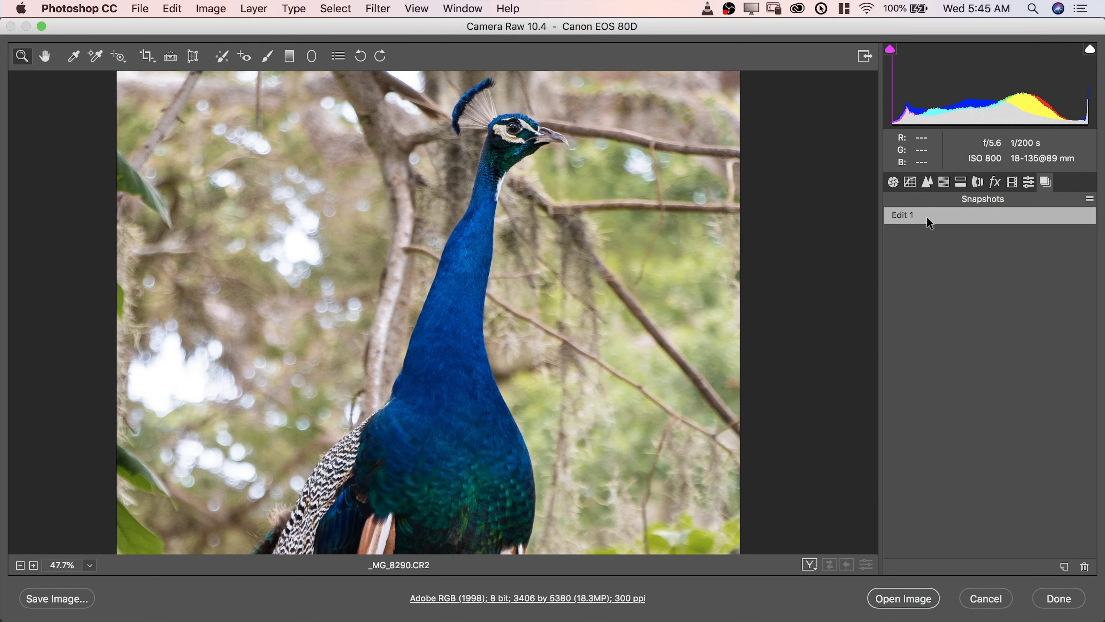
- Reset the peacock photo's adjustments to the Camera Raw Defaults
left_click(892, 182)
left_click(1090, 201)
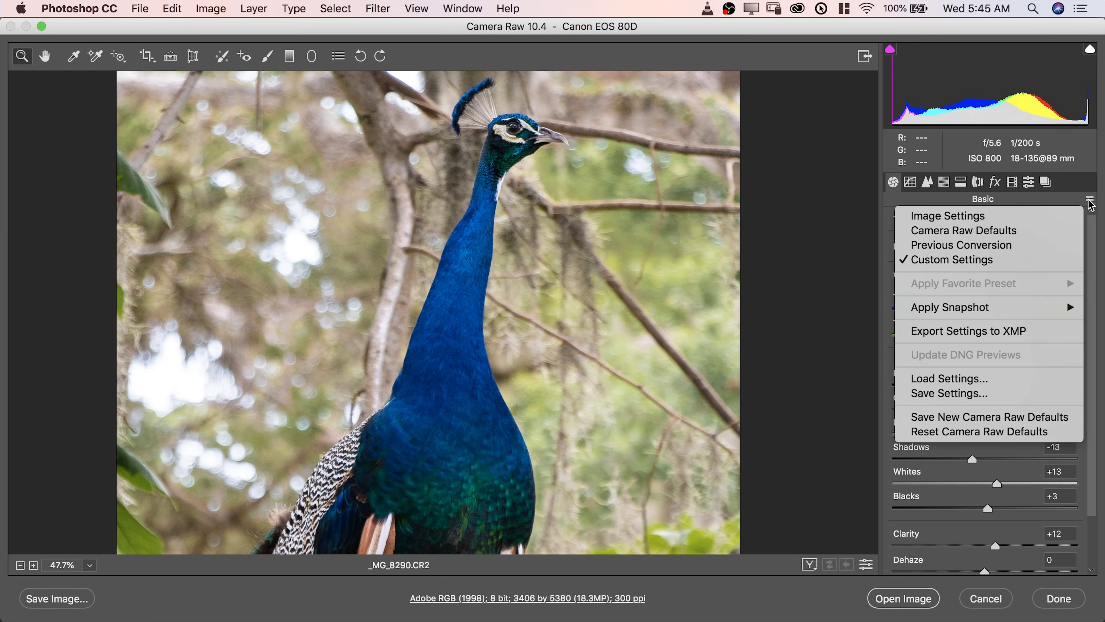
left_click(1014, 235)
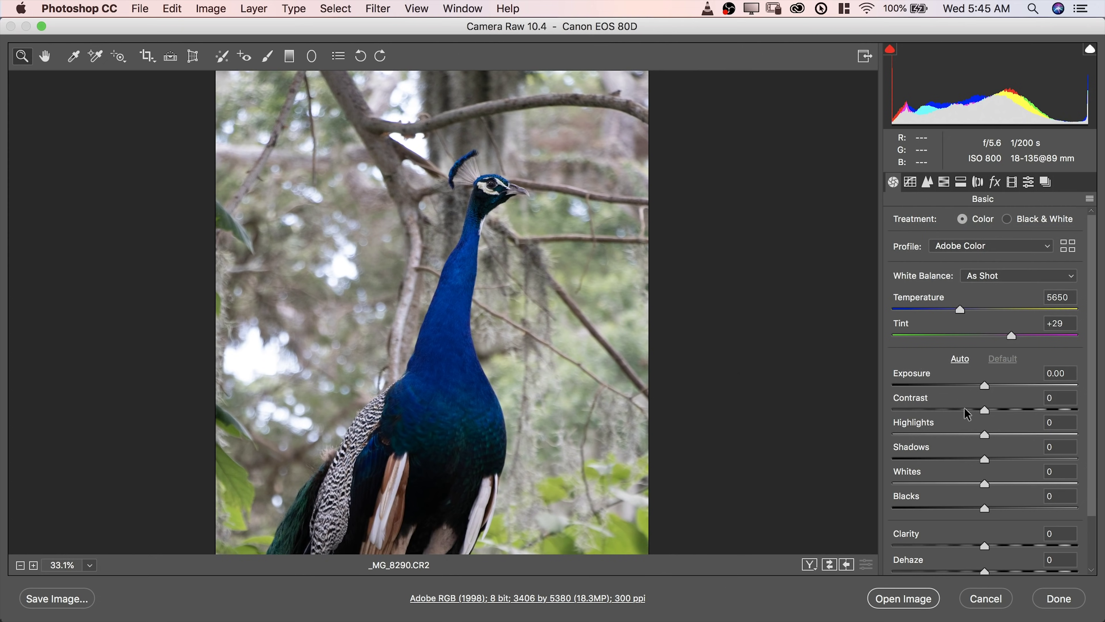
- Set Blacks to -7 and automatically set Whites to -100 in the Basic adjustments
key("shift")
left_click_drag(982, 506, 977, 509)
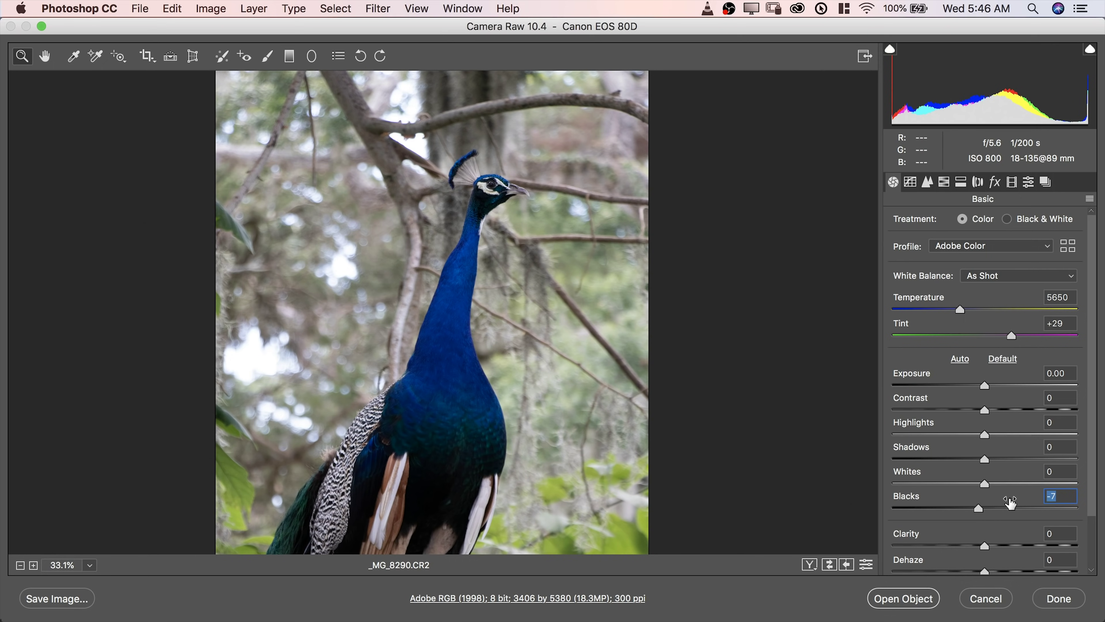
double_click(986, 482, "shift")
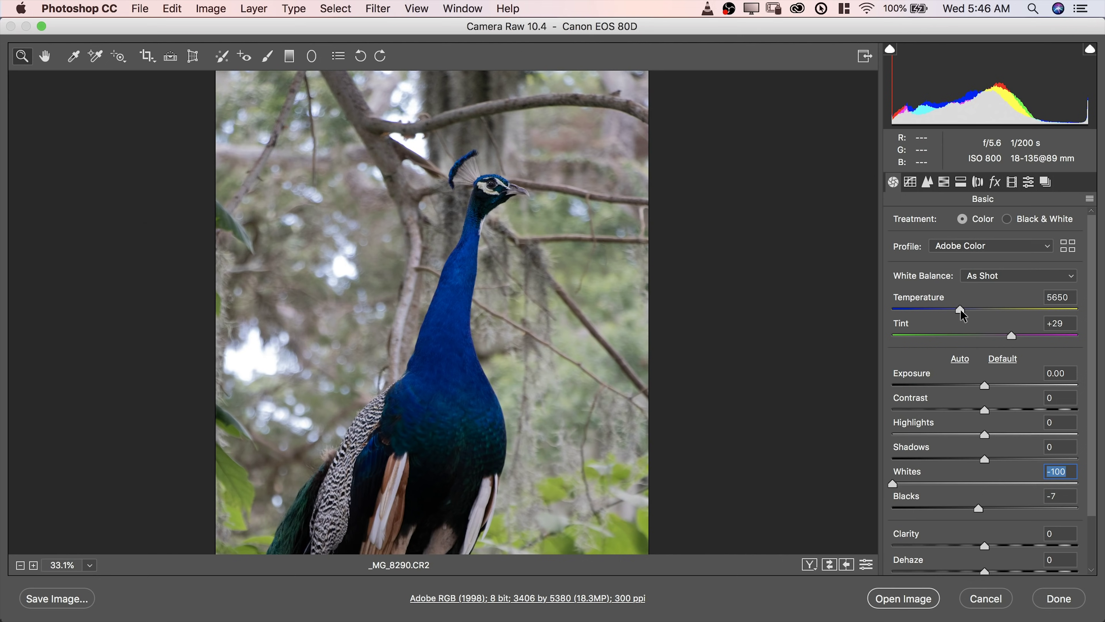
- Warm the peacock photo by setting Temperature to 6400, and brighten it with Exposure at +0.50
left_click_drag(960, 309, 973, 310)
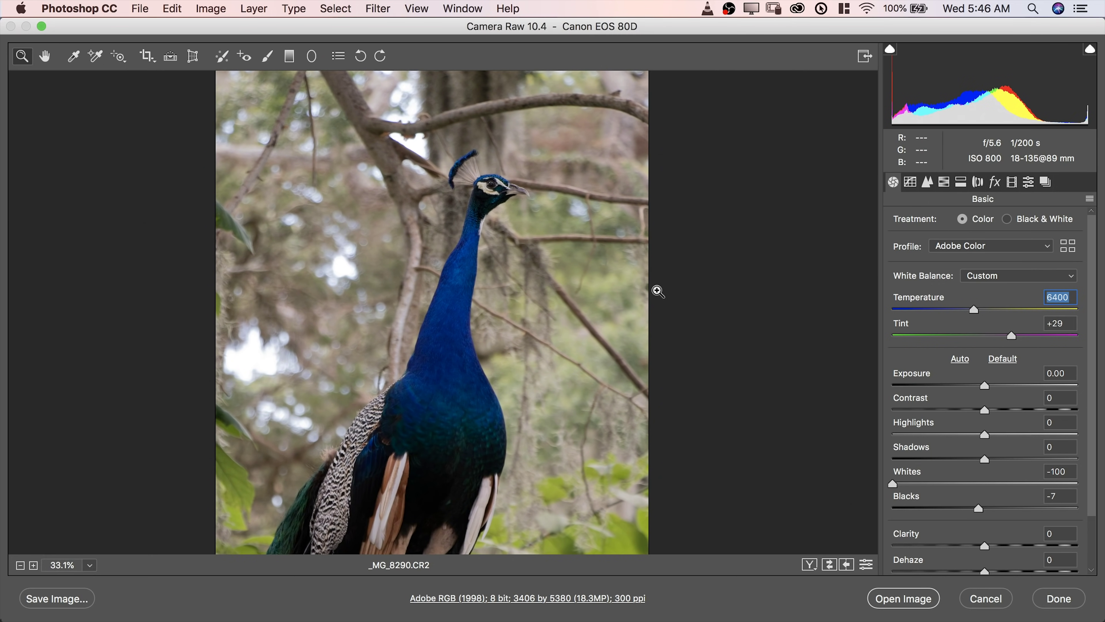
left_click_drag(657, 291, 638, 293)
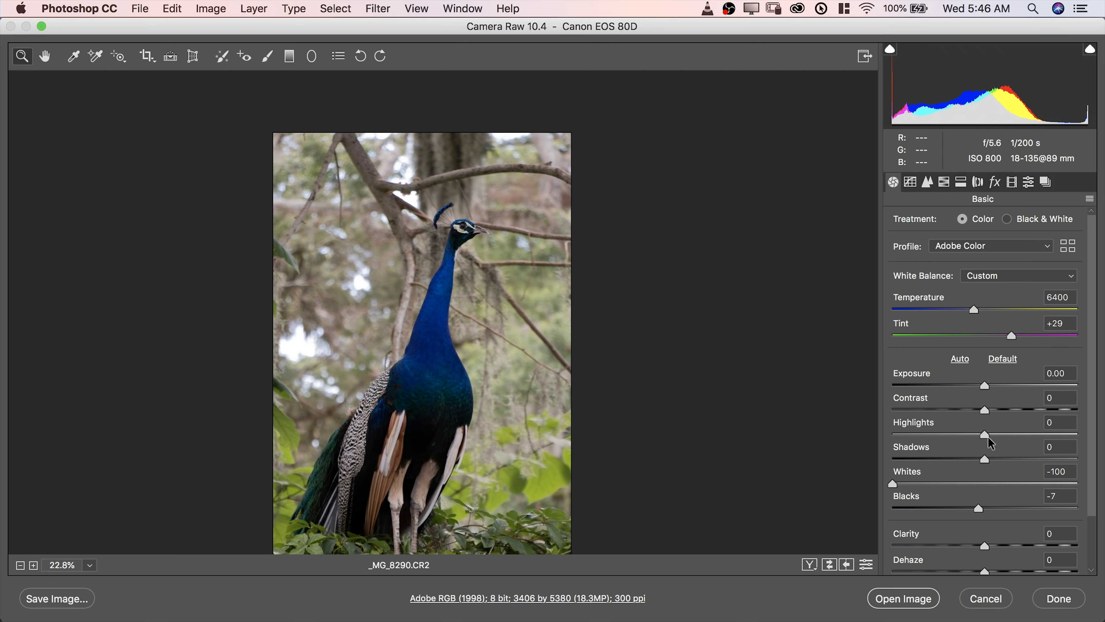
left_click_drag(989, 392, 996, 390)
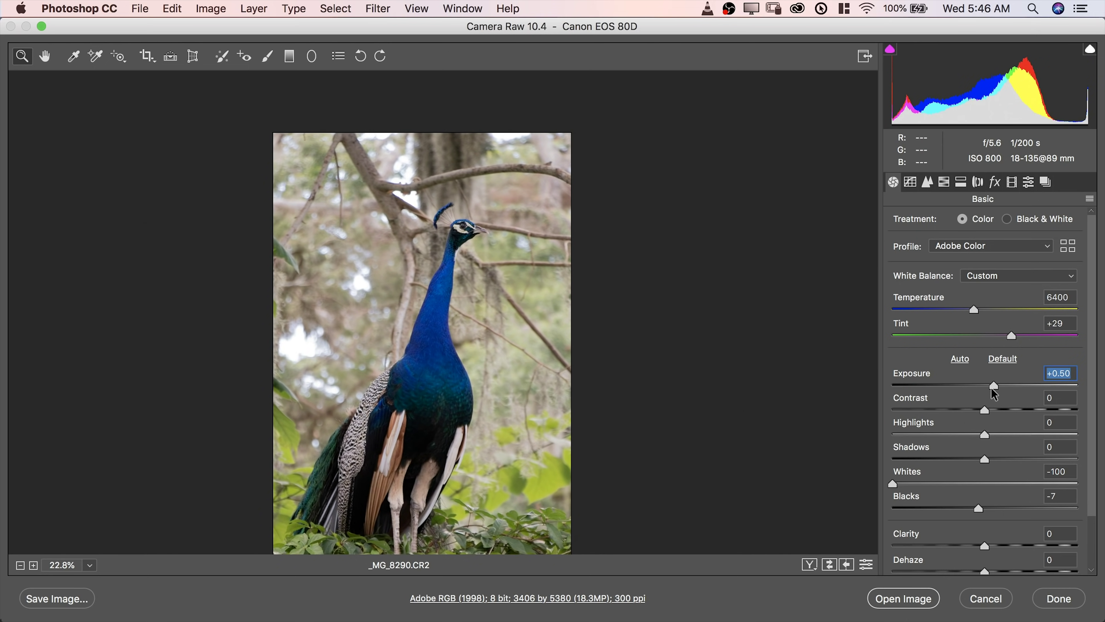
- Darken the photo's Shadows to -7 and check the peacock's dark body feathers up close
mouse_move(987, 462)
left_mouse_down()
mouse_move(1040, 455)
mouse_move(974, 456)
mouse_move(1001, 457)
mouse_move(982, 461)
left_mouse_up()
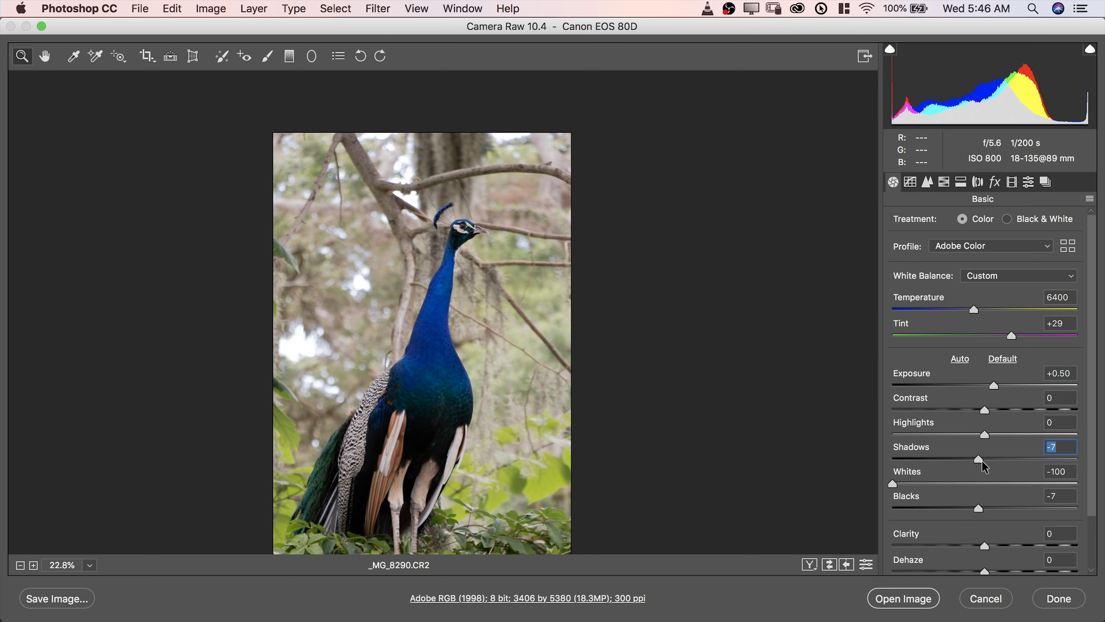
left_click(426, 441)
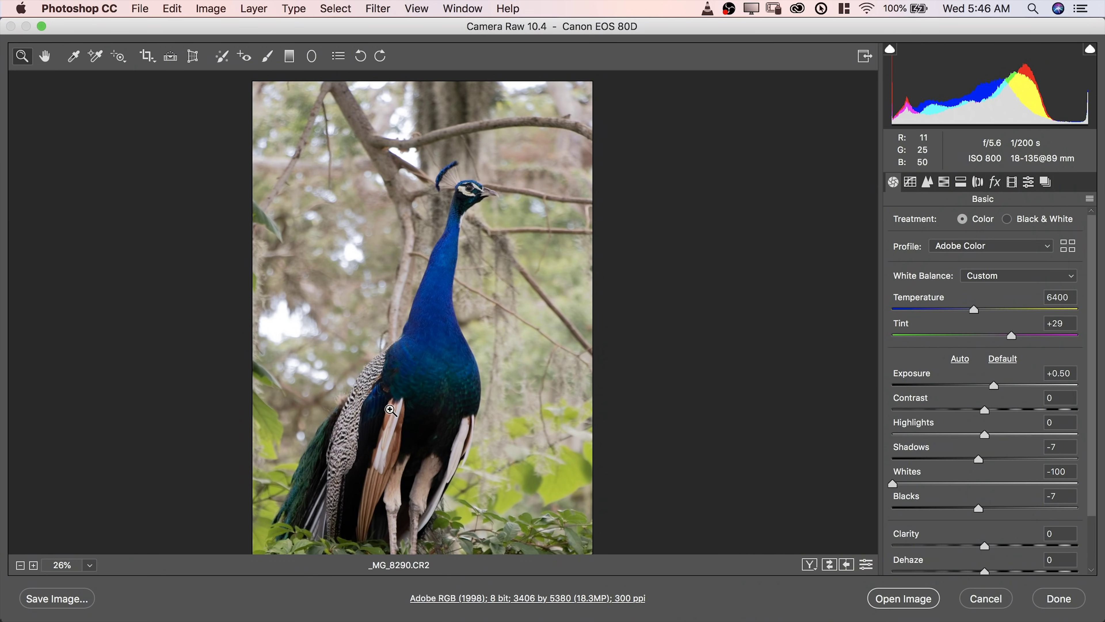
left_click(424, 424)
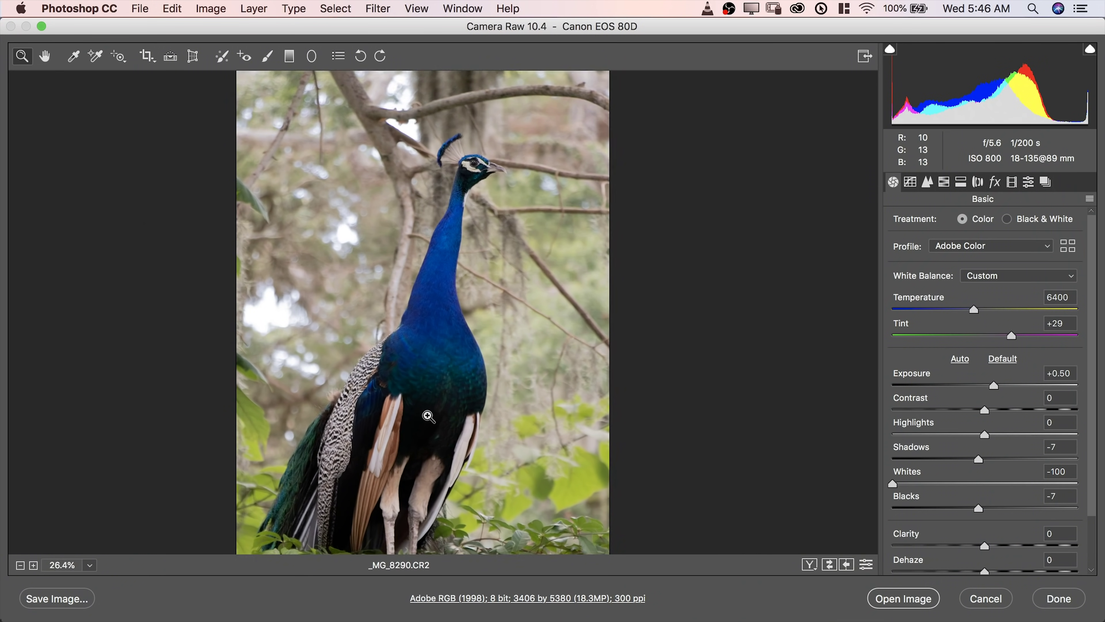
- Try raising Highlights to +49 and inspect the peacock's legs, neck and background up close
left_click(449, 420)
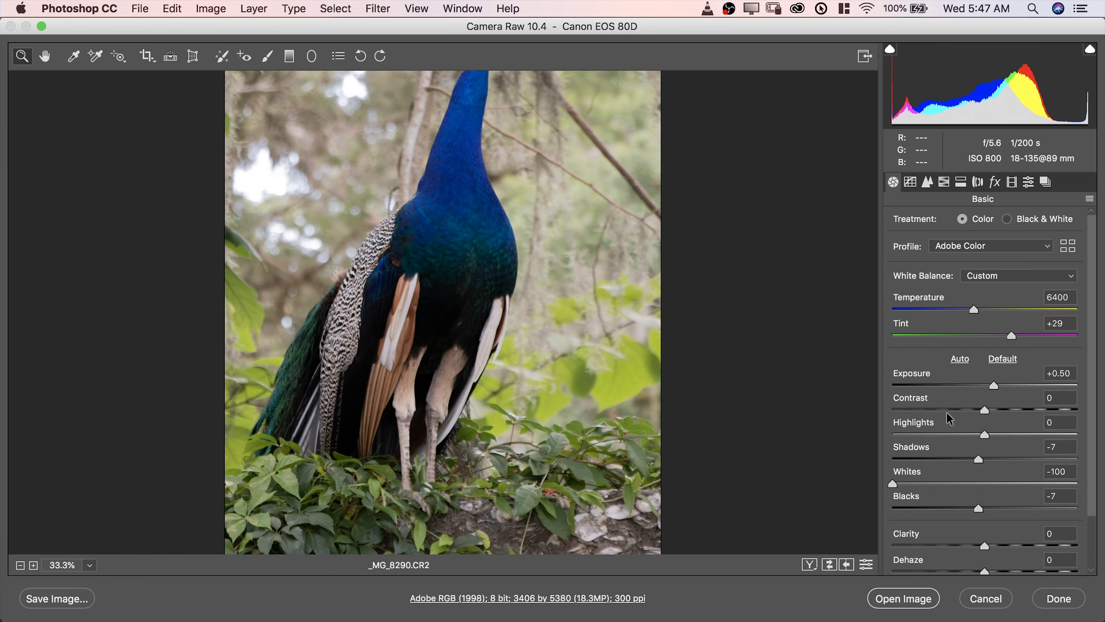
left_click_drag(986, 439, 1029, 435)
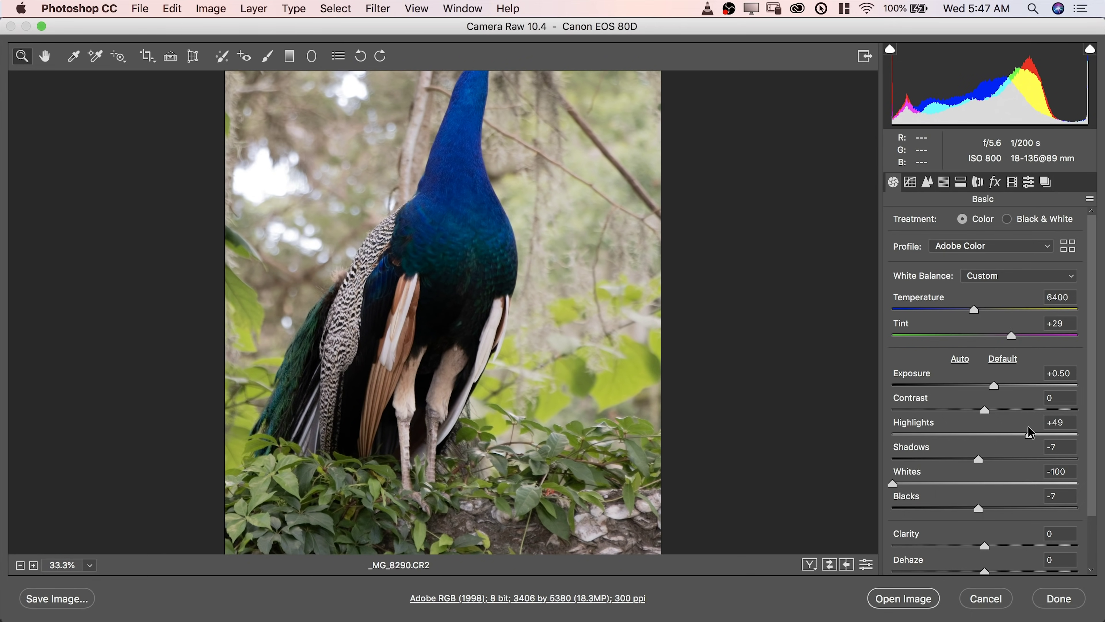
key("super+0")
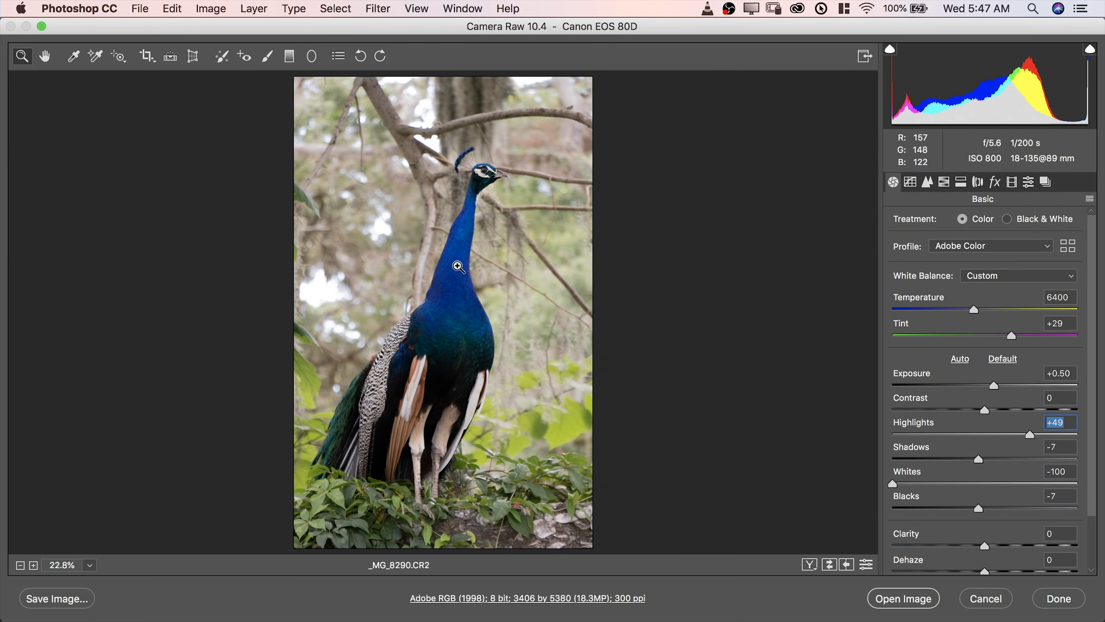
left_click(458, 266)
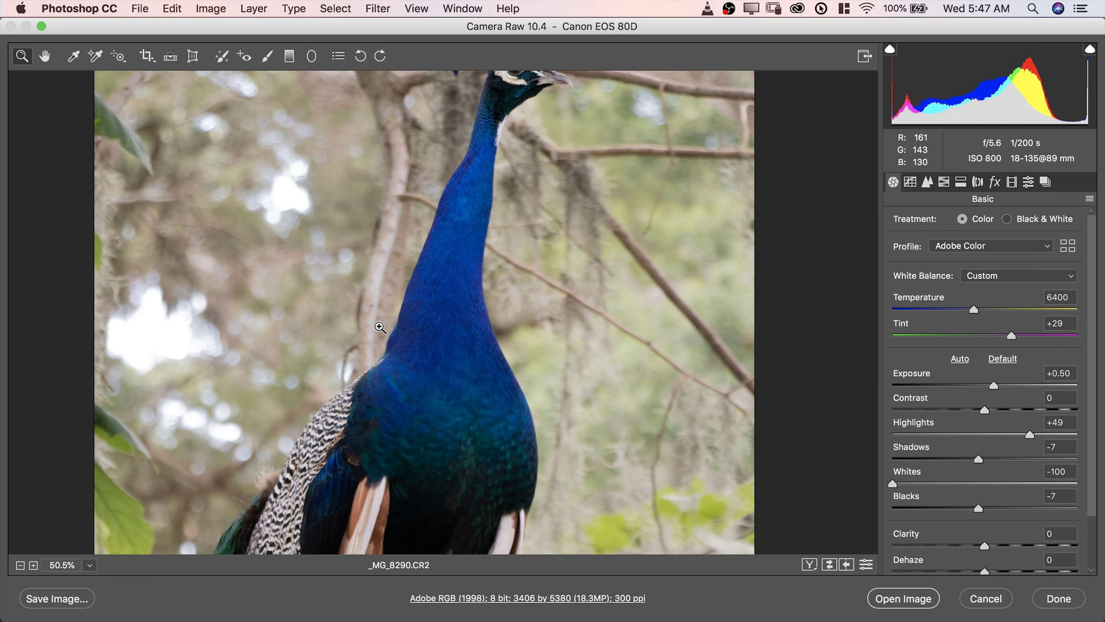
key("super+0")
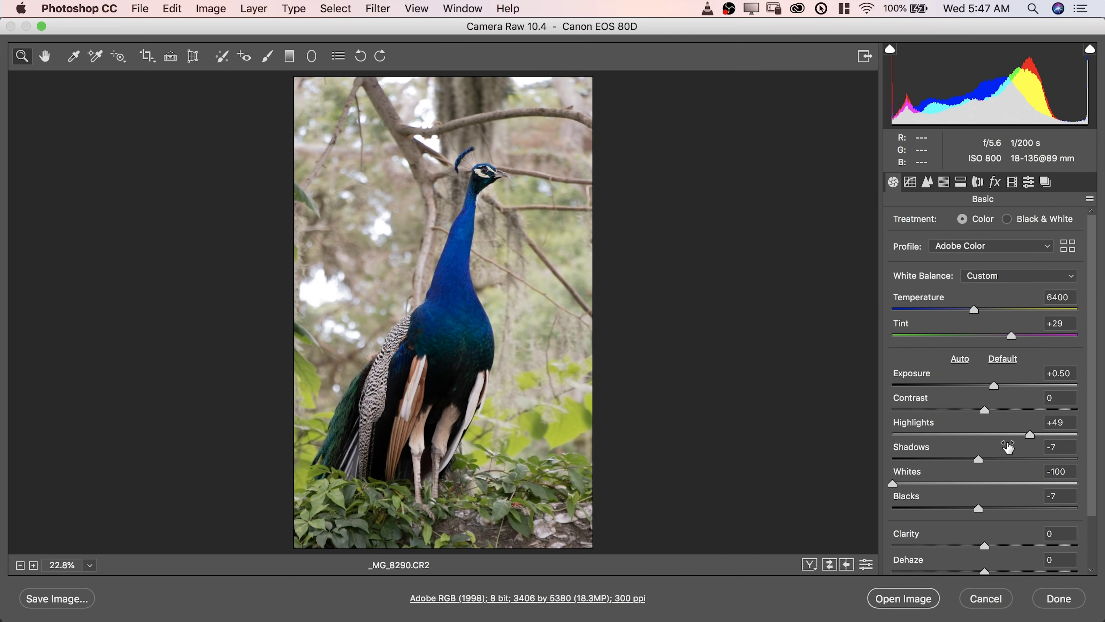
- Lower the photo's Highlights to -58 and set Whites to -35
left_click_drag(1031, 436, 999, 435)
left_click_drag(1077, 434, 941, 435)
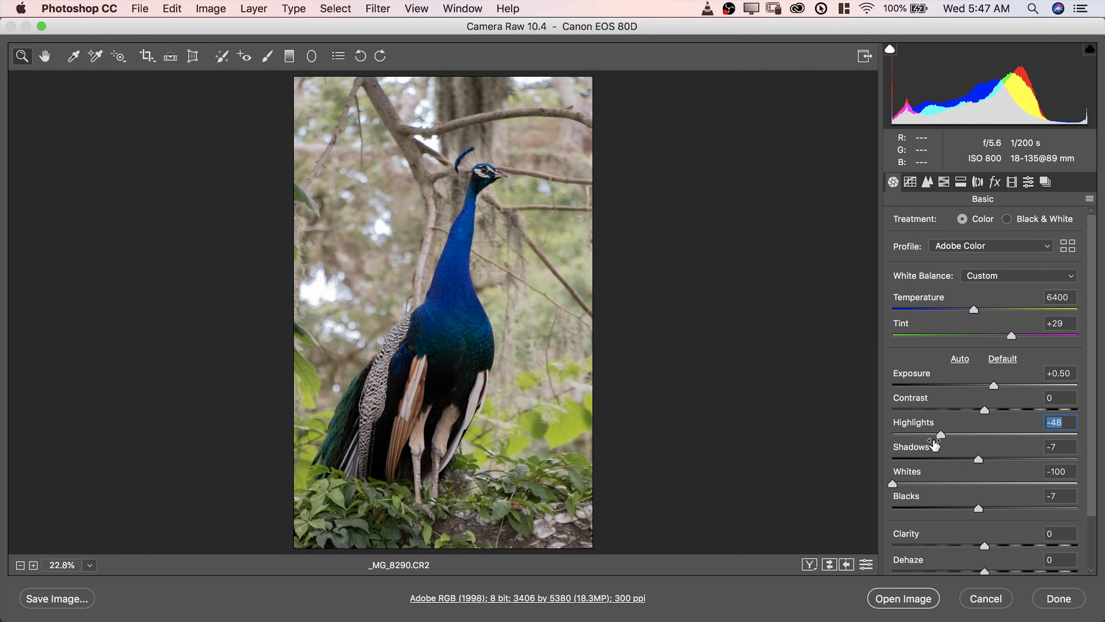
left_click_drag(934, 444, 924, 444)
left_click_drag(893, 484, 954, 470)
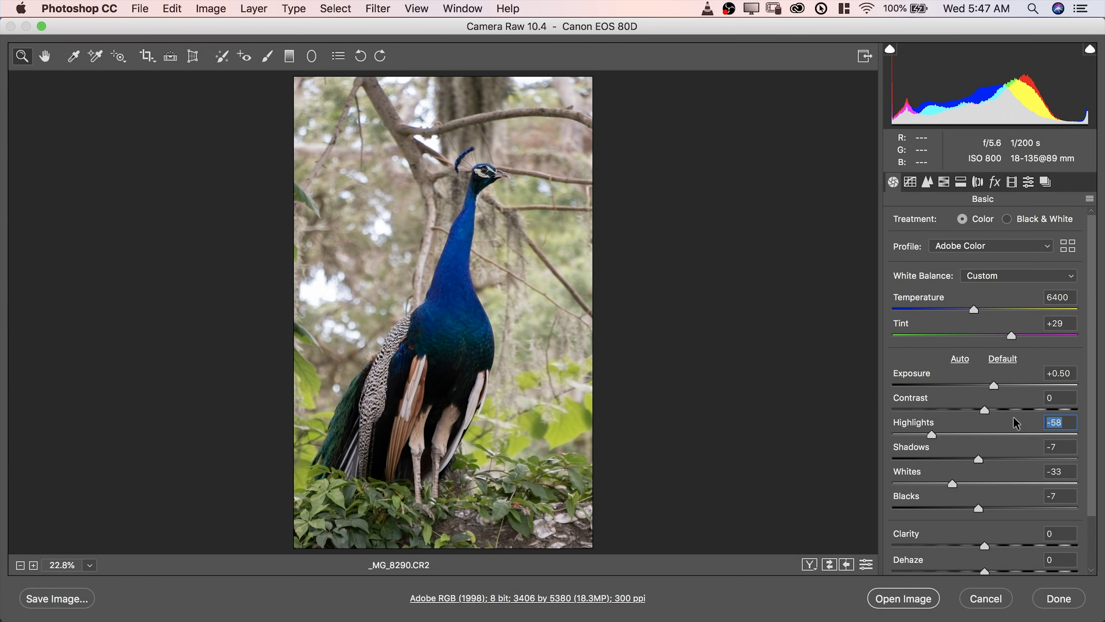
- Set Clarity to +18, Dehaze to +6 and Vibrance to +39 in the Basic adjustments
scroll(1015, 427, "down", 3)
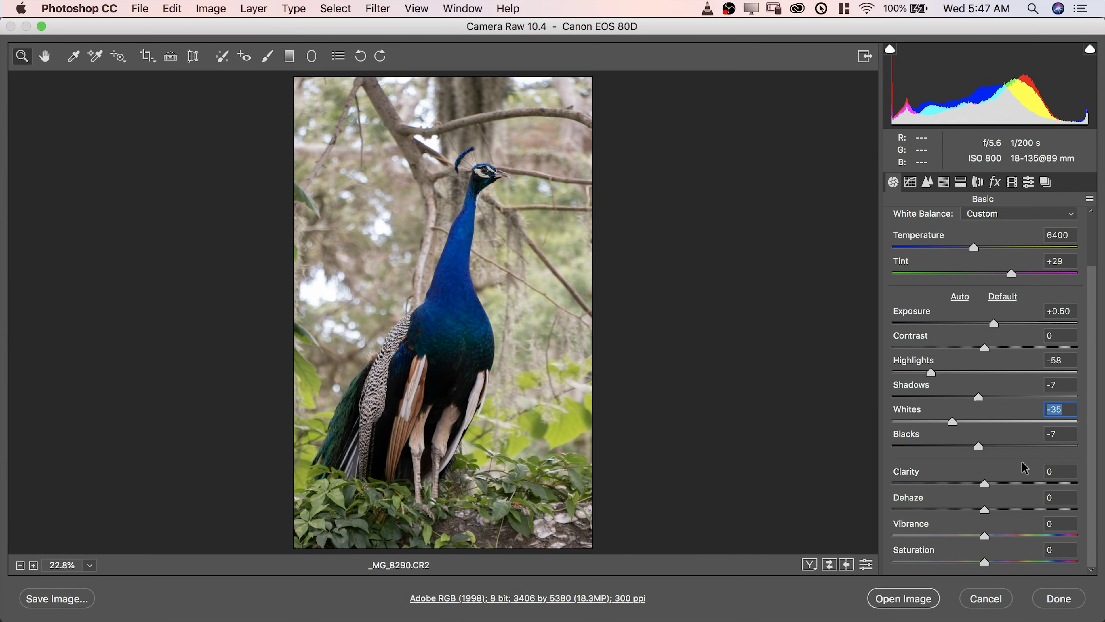
left_click_drag(985, 483, 1004, 483)
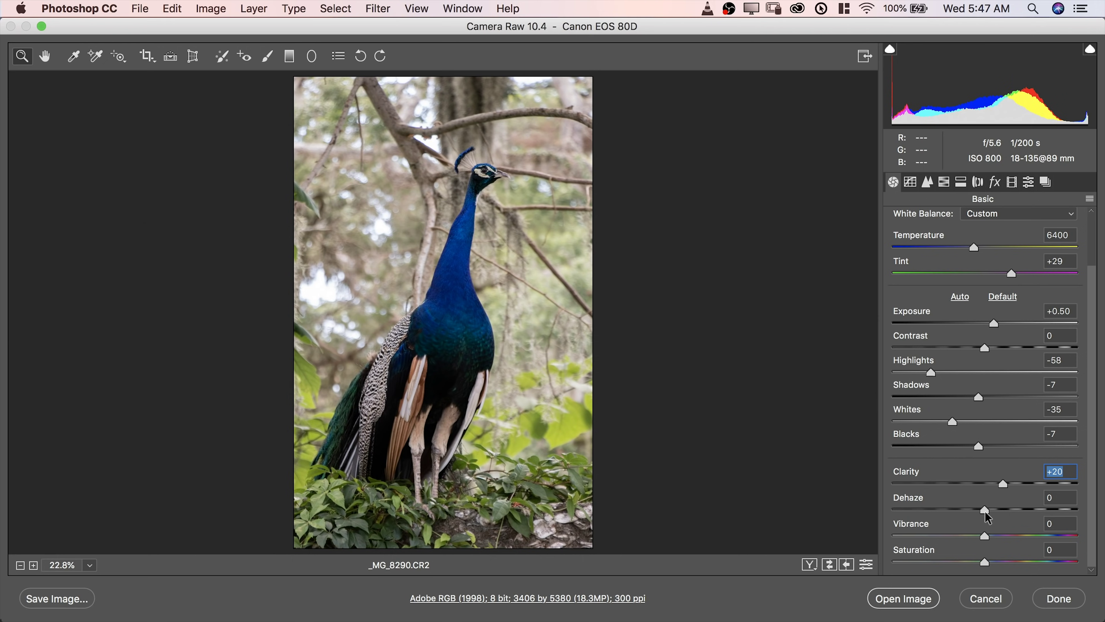
left_click_drag(985, 510, 990, 509)
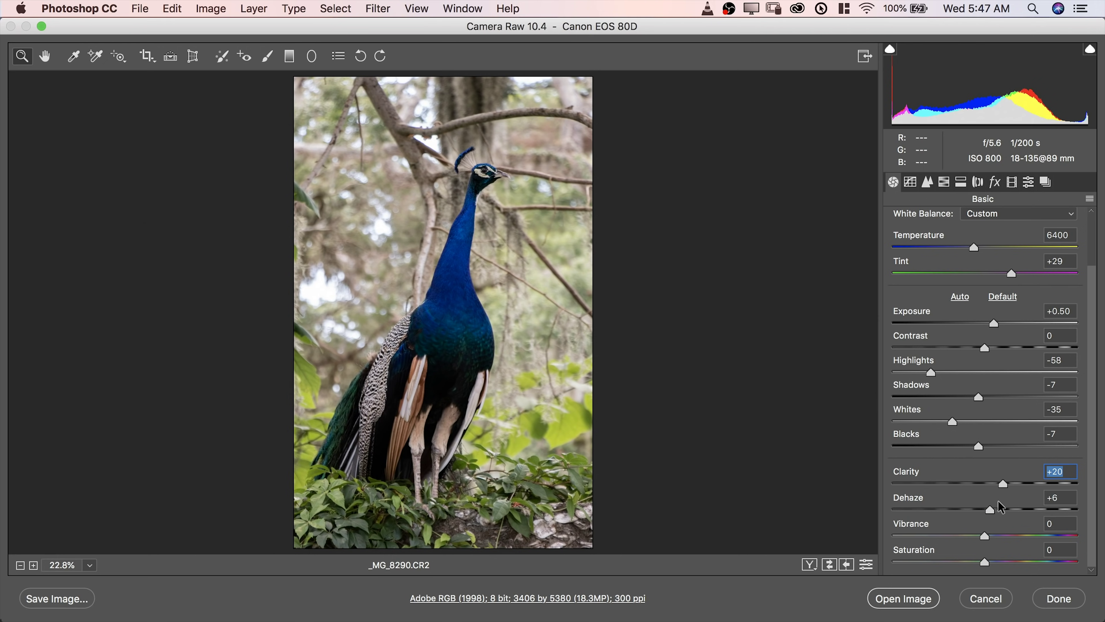
key("Down")
key("Down")
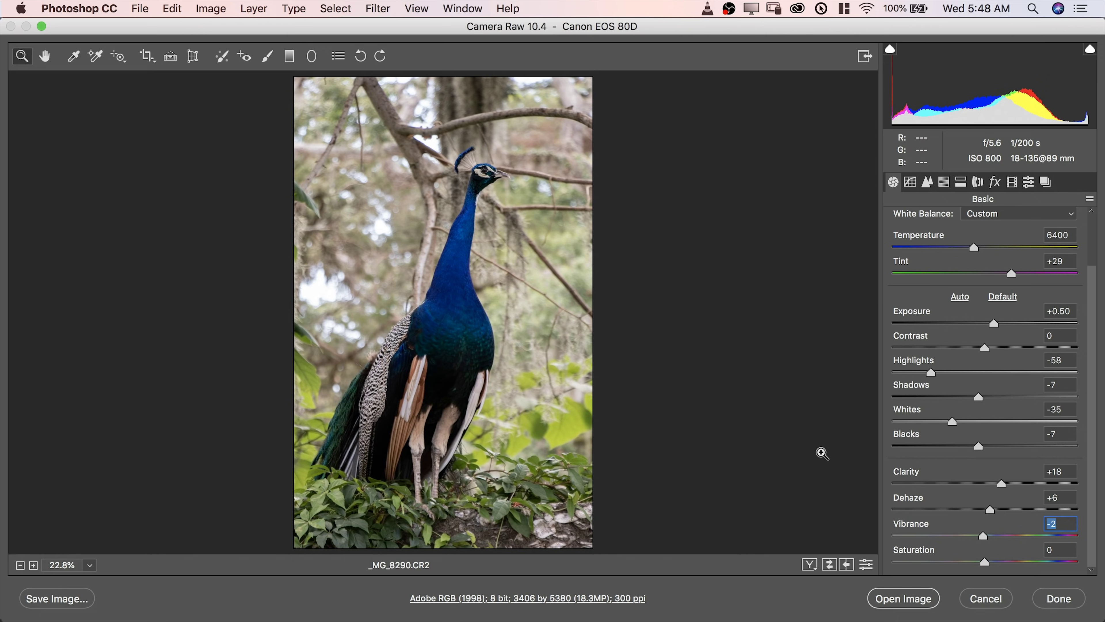
left_click_drag(983, 536, 1037, 542)
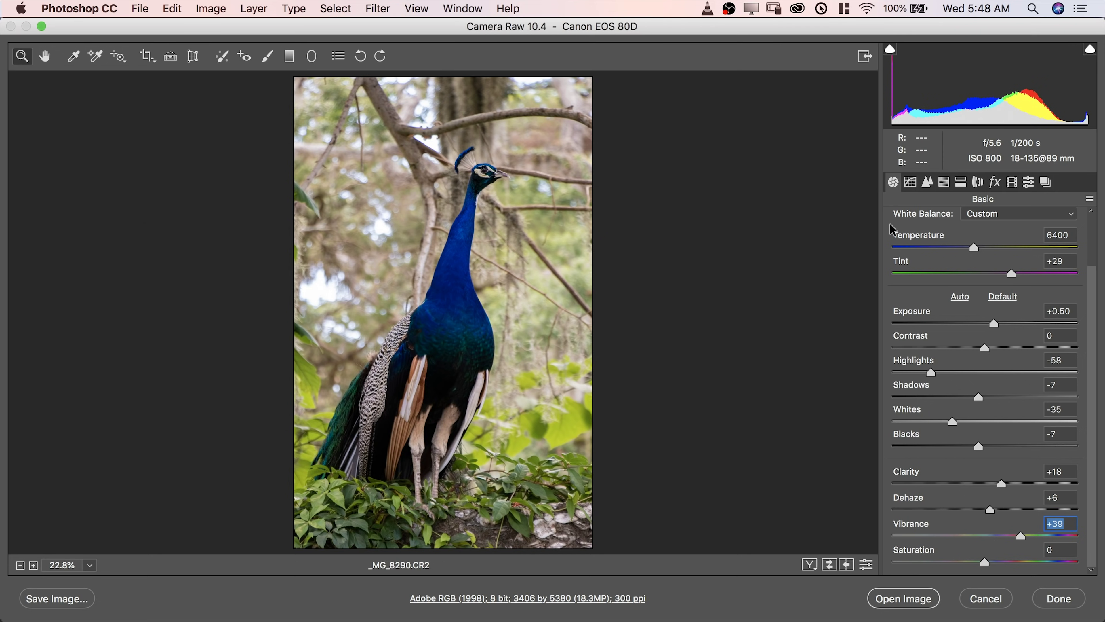
- Try adjusting Lights in the parametric Tone Curve and reset it to 0
left_click(908, 183)
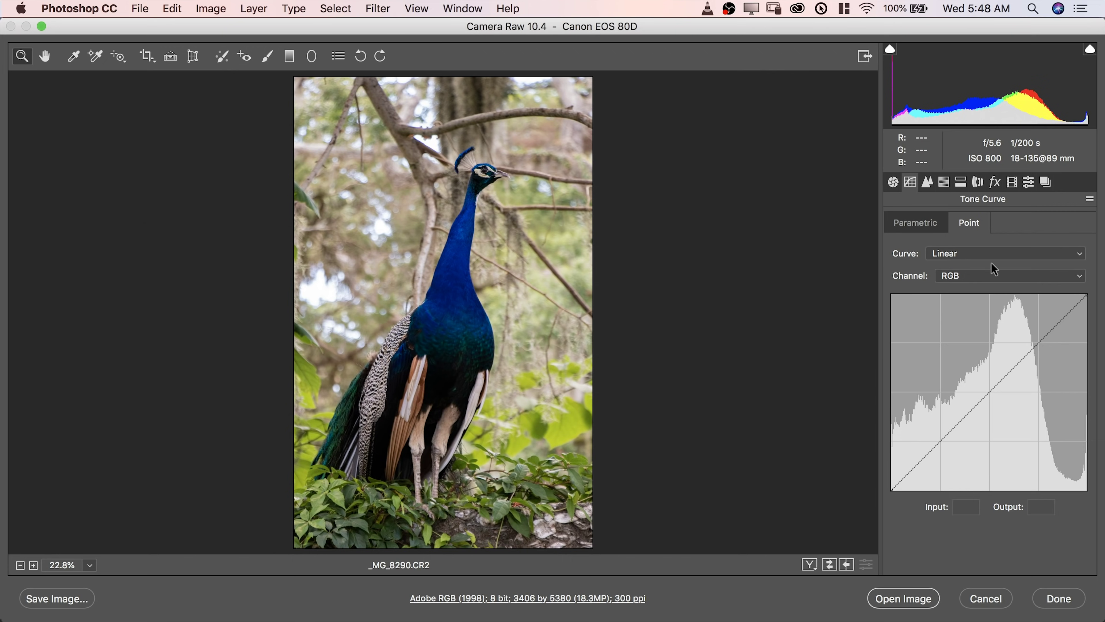
left_click(923, 226)
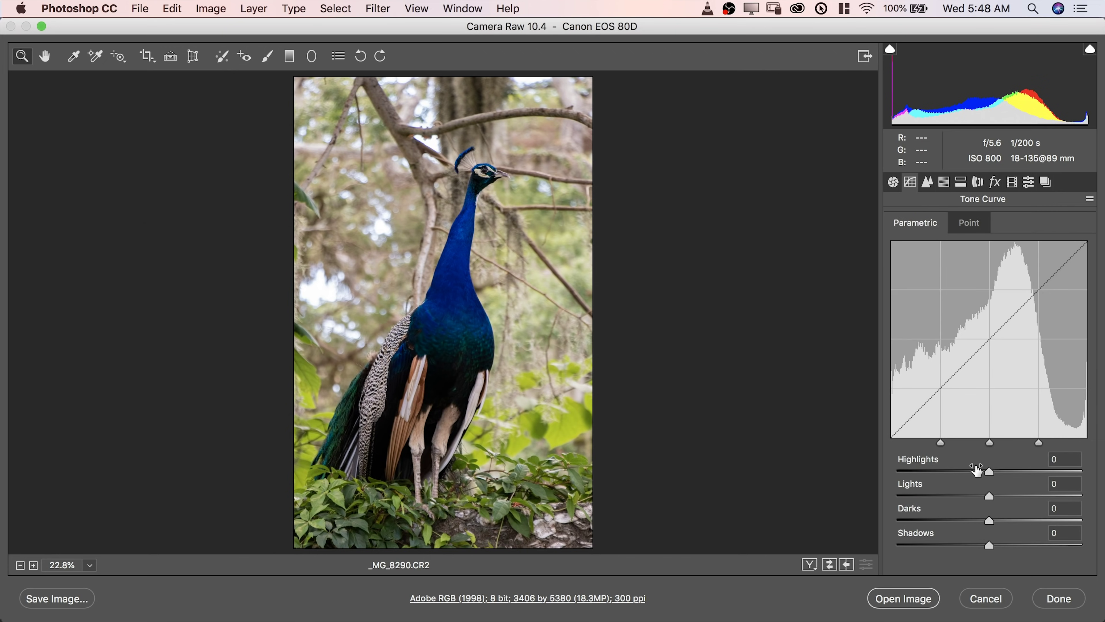
mouse_move(990, 498)
left_mouse_down()
mouse_move(1009, 497)
mouse_move(984, 497)
mouse_move(989, 505)
left_mouse_up()
double_click(988, 496)
- Shape the RGB point curve with one point at input 170, output 185 and another at input 101, output 111
left_click(970, 225)
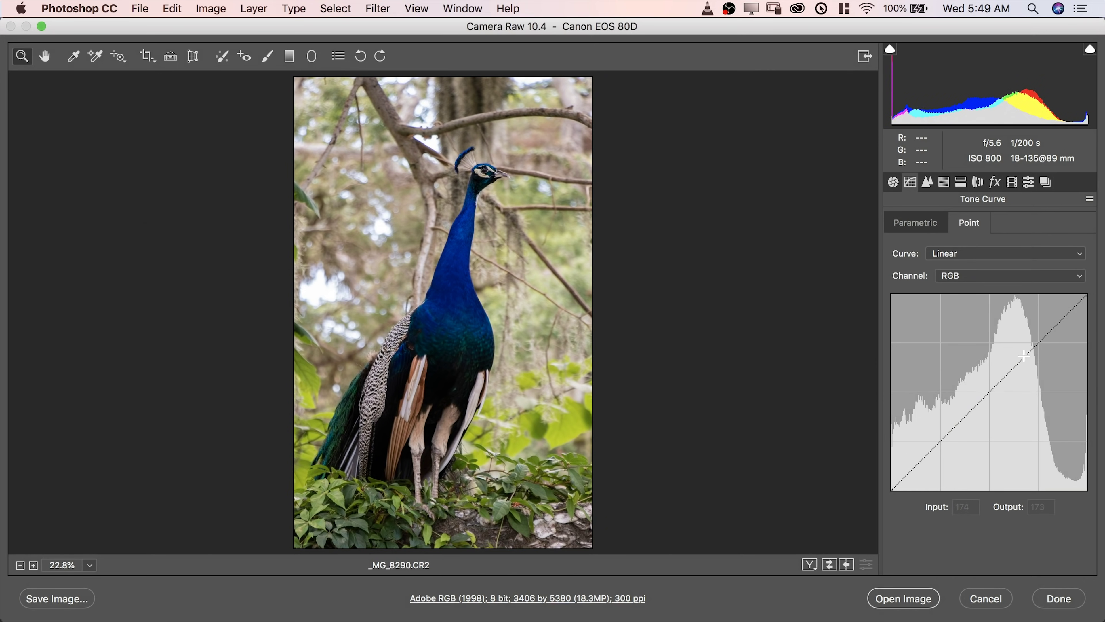
left_click_drag(1024, 356, 1023, 348)
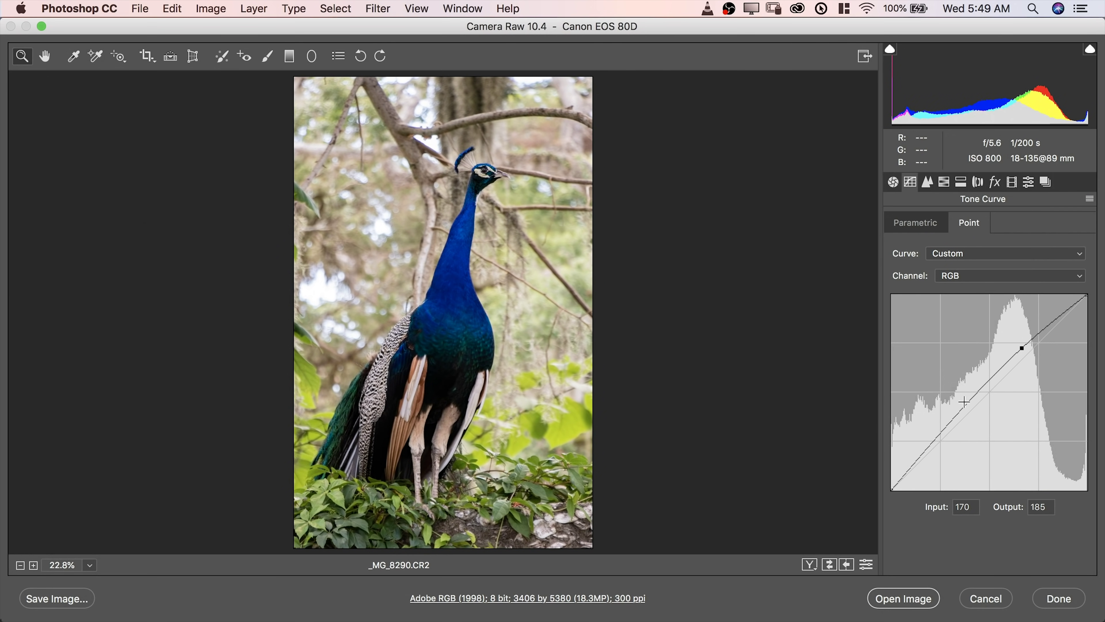
left_click(969, 404)
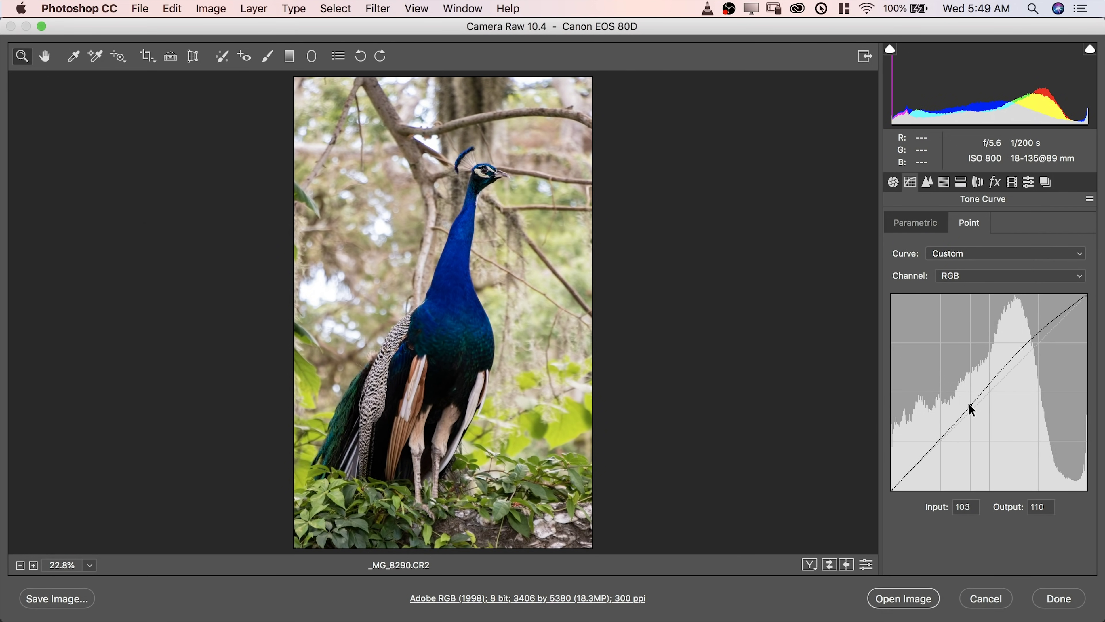
left_click_drag(969, 403, 967, 404)
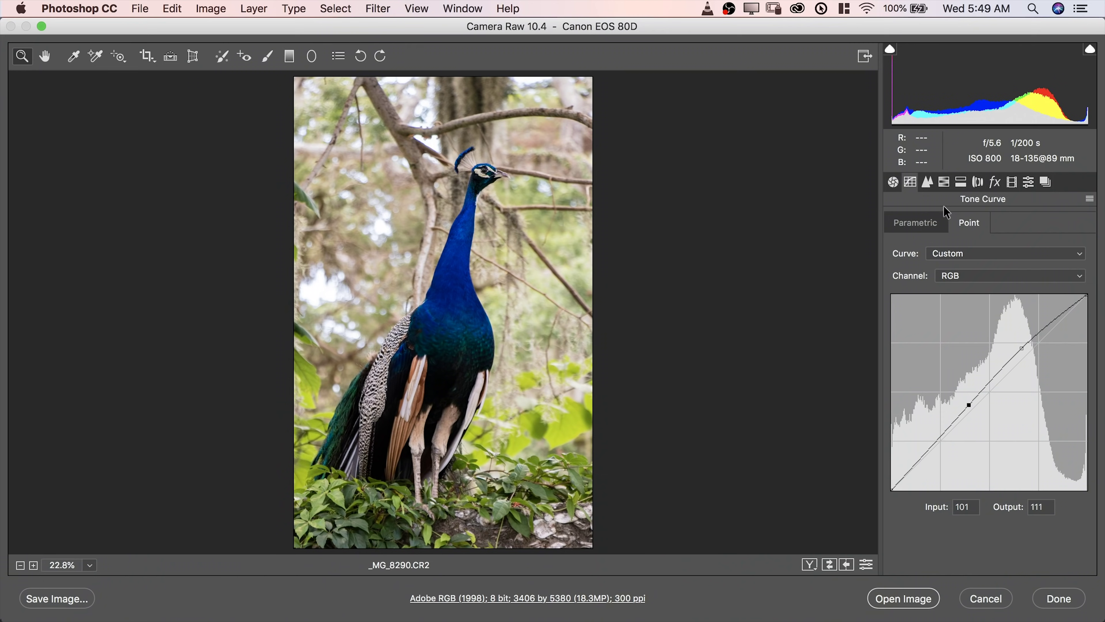
- Adjust the HSL Saturation, setting Blues to -22, Aquas to +58 and Purples to -11
left_click(944, 182)
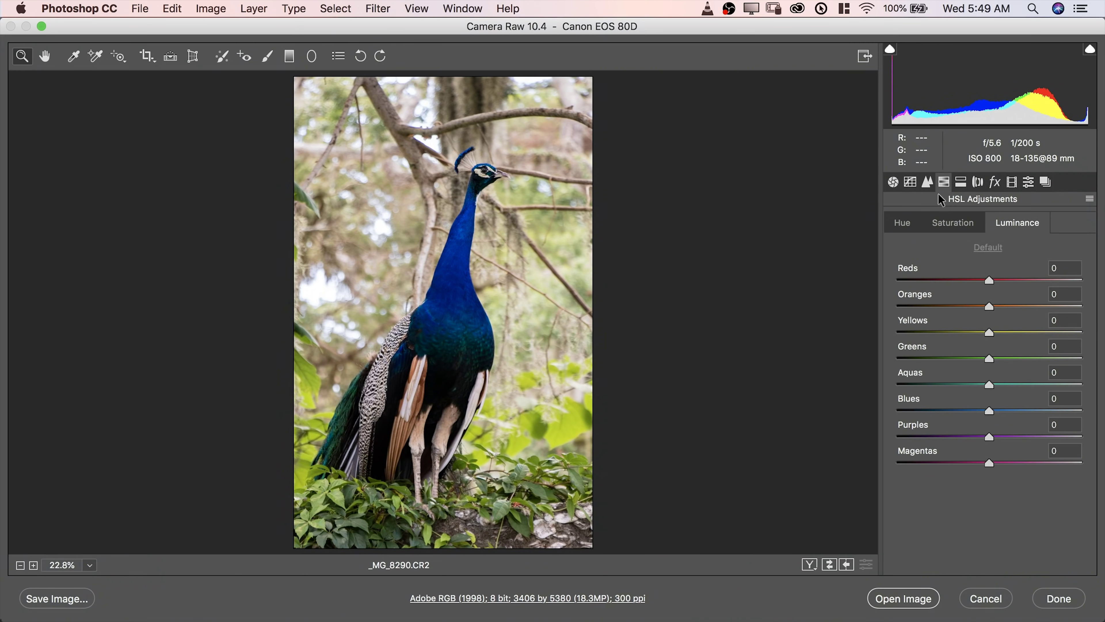
left_click(459, 243)
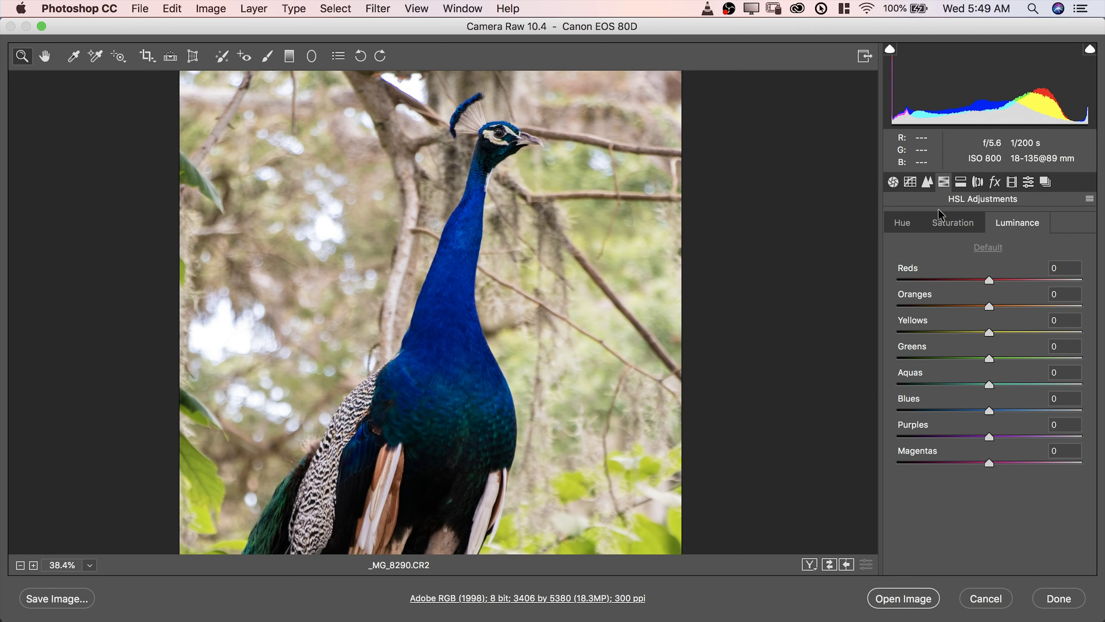
left_click(955, 224)
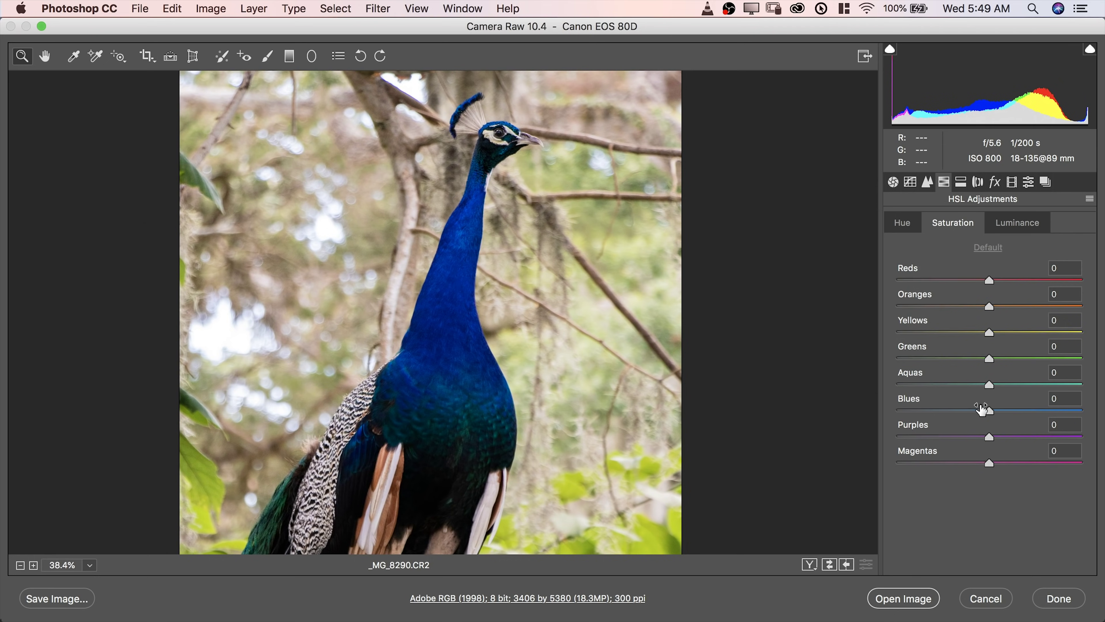
left_click_drag(990, 411, 1041, 389)
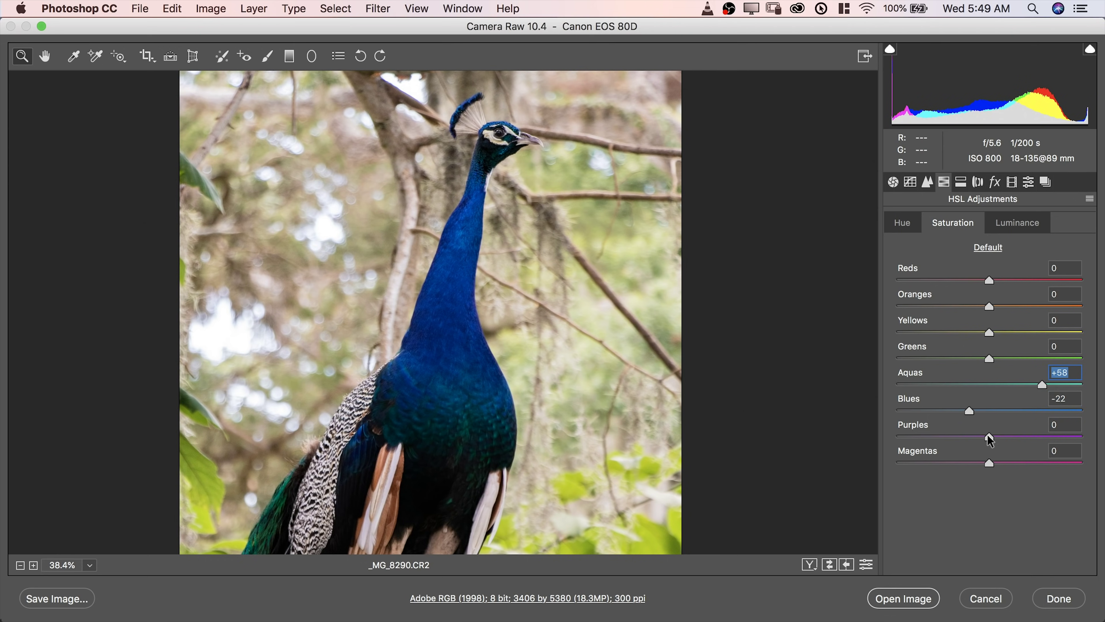
mouse_move(988, 438)
left_mouse_down()
mouse_move(1024, 435)
mouse_move(945, 441)
mouse_move(980, 445)
left_mouse_up()
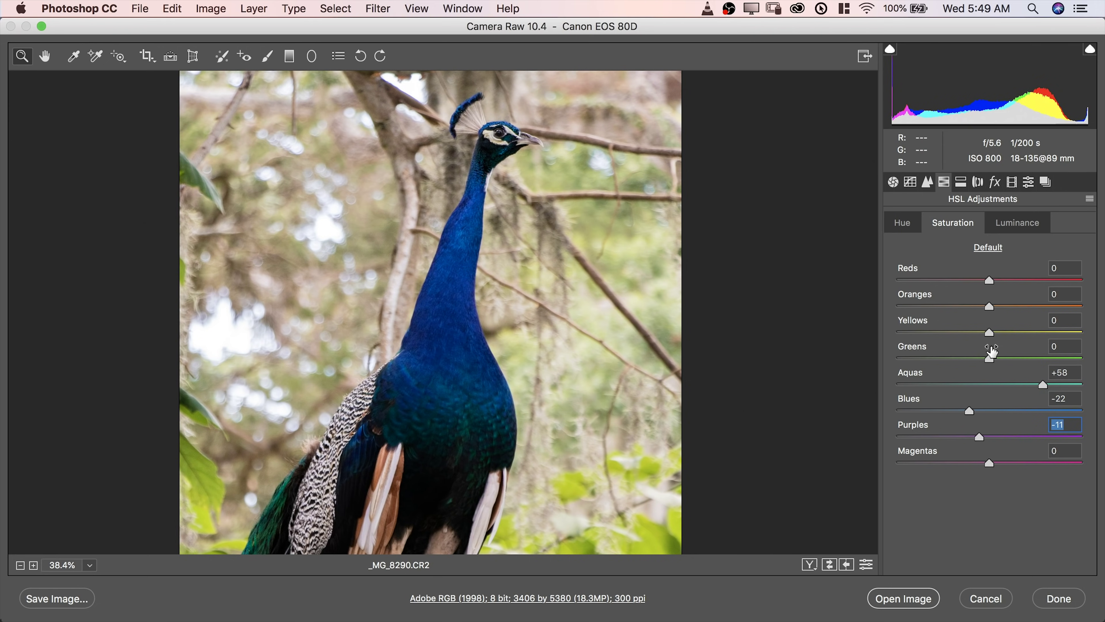
- Boost the background's HSL Saturation with Greens at +37, Yellows at +20 and Oranges at +10
left_click_drag(645, 323, 577, 319)
left_click_drag(989, 357, 1001, 334)
mouse_move(989, 306)
left_mouse_down()
mouse_move(1017, 303)
mouse_move(997, 311)
left_mouse_up()
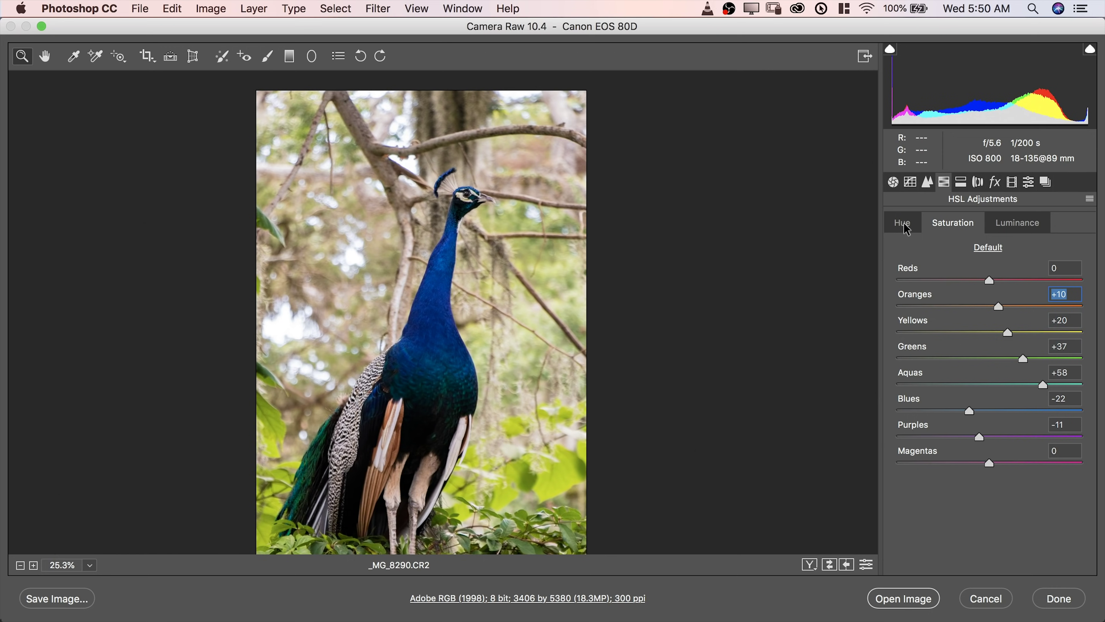
- Shift the HSL Hue of the peacock's colors, setting Blues to -4, Aquas to -40, Purples to -23 and Magentas to +6
left_click(903, 223)
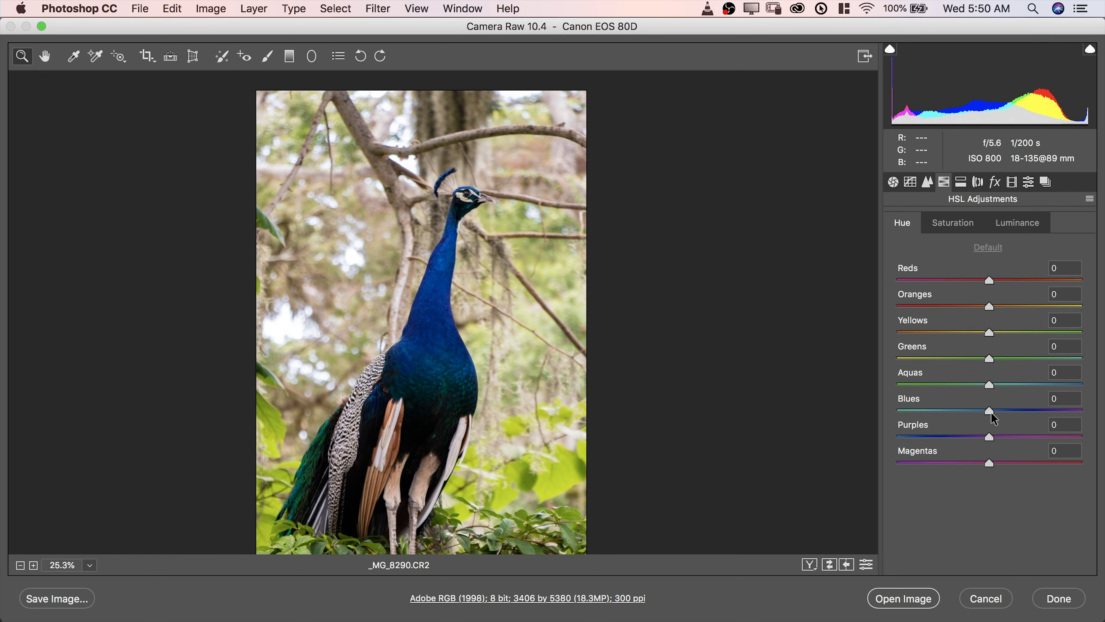
left_click_drag(991, 411, 952, 383)
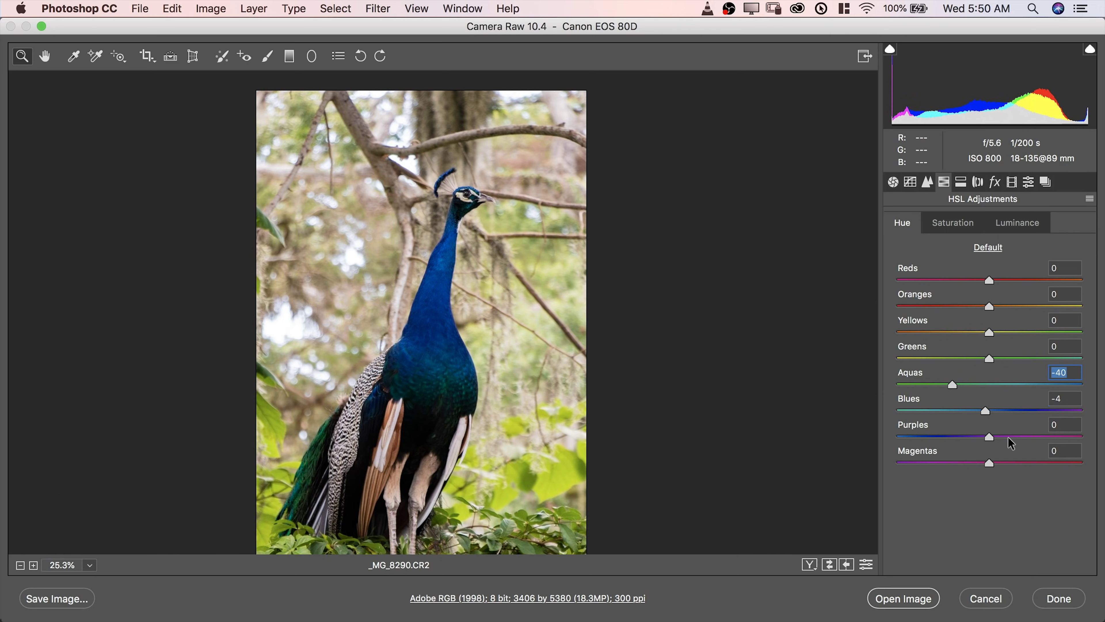
left_click_drag(997, 434, 997, 435)
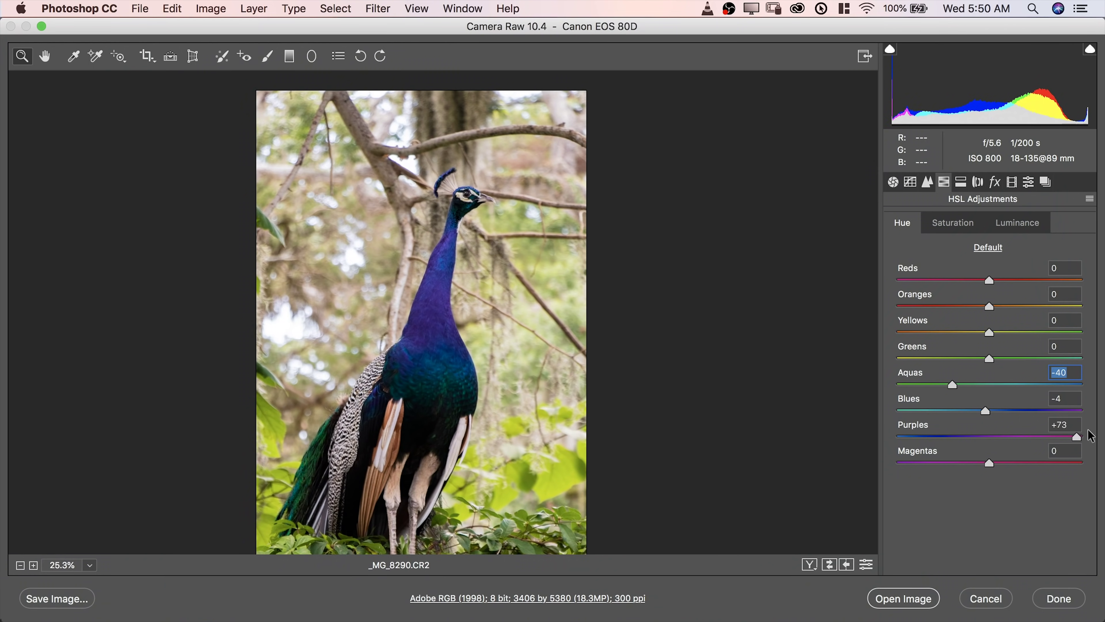
left_click_drag(1091, 436, 995, 463)
- Set the HSL Hue of Greens to +18, Yellows to -12, Oranges to +2 and Reds to +1
left_click_drag(990, 361, 1013, 362)
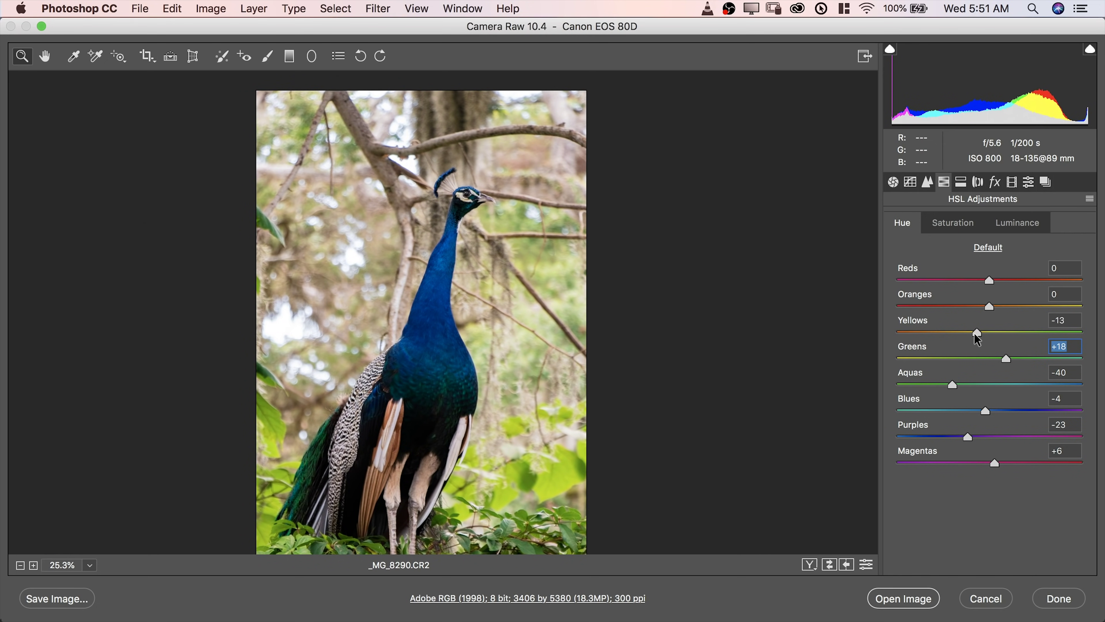
left_click(989, 332)
left_click(990, 307)
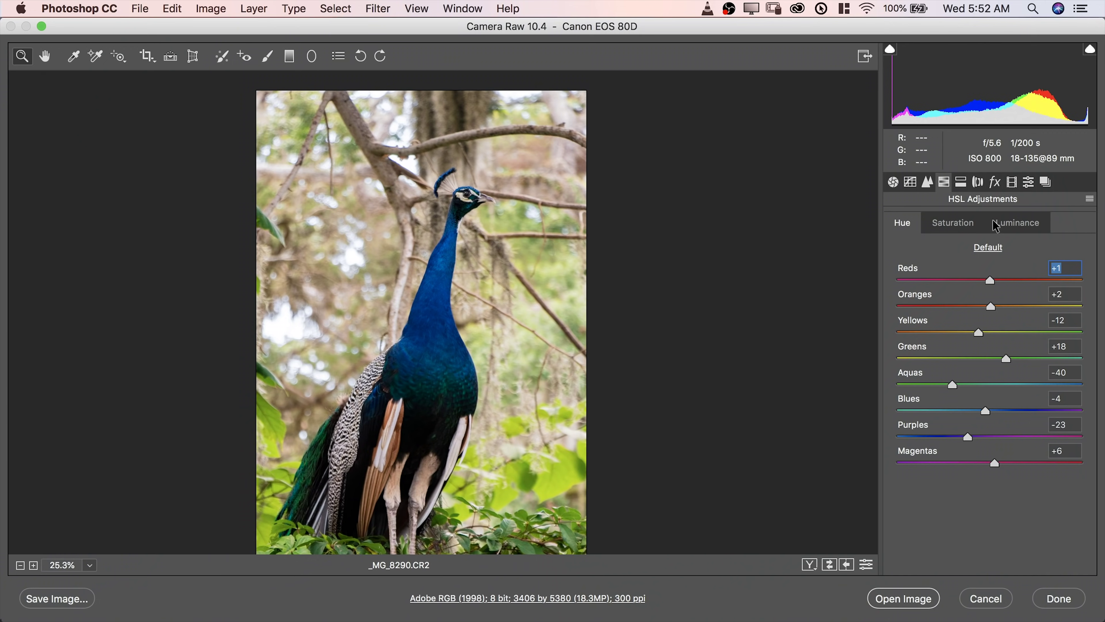
- Brighten the peacock's colors with HSL Luminance at Blues +22, Aquas +100, Purples +50 and Magentas +8
left_click(996, 226)
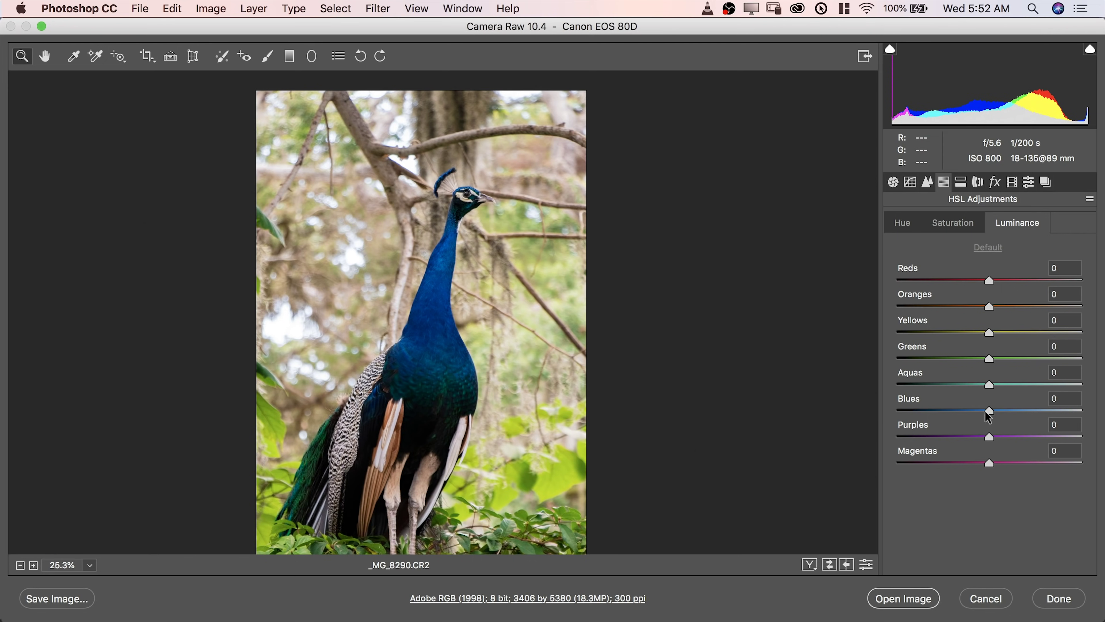
left_click_drag(991, 409, 1083, 392)
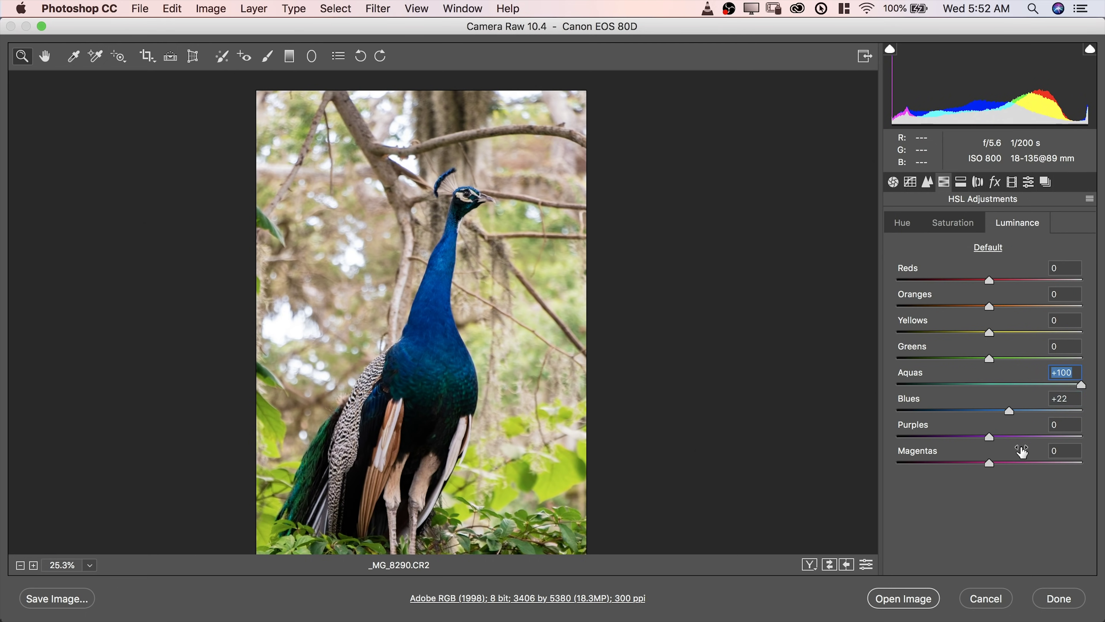
left_click_drag(989, 433, 1035, 433)
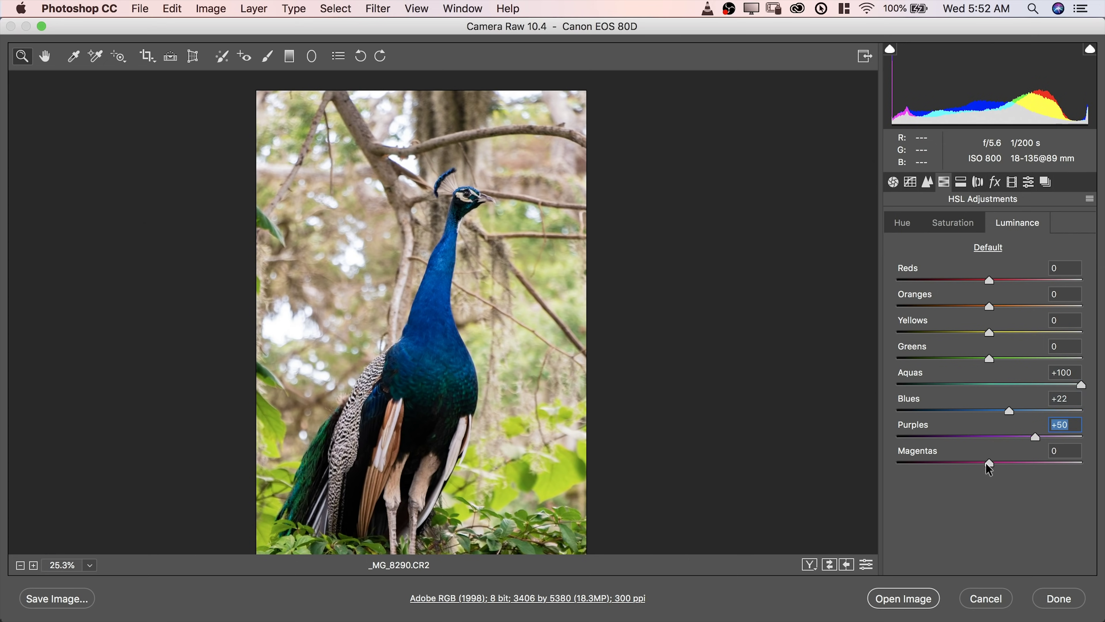
mouse_move(986, 463)
left_mouse_down()
mouse_move(1051, 463)
mouse_move(996, 463)
left_mouse_up()
- Set HSL Luminance to Greens -31, Yellows -23, Oranges -17 and Reds +4, and check the peacock's head up close
left_click_drag(989, 358, 955, 364)
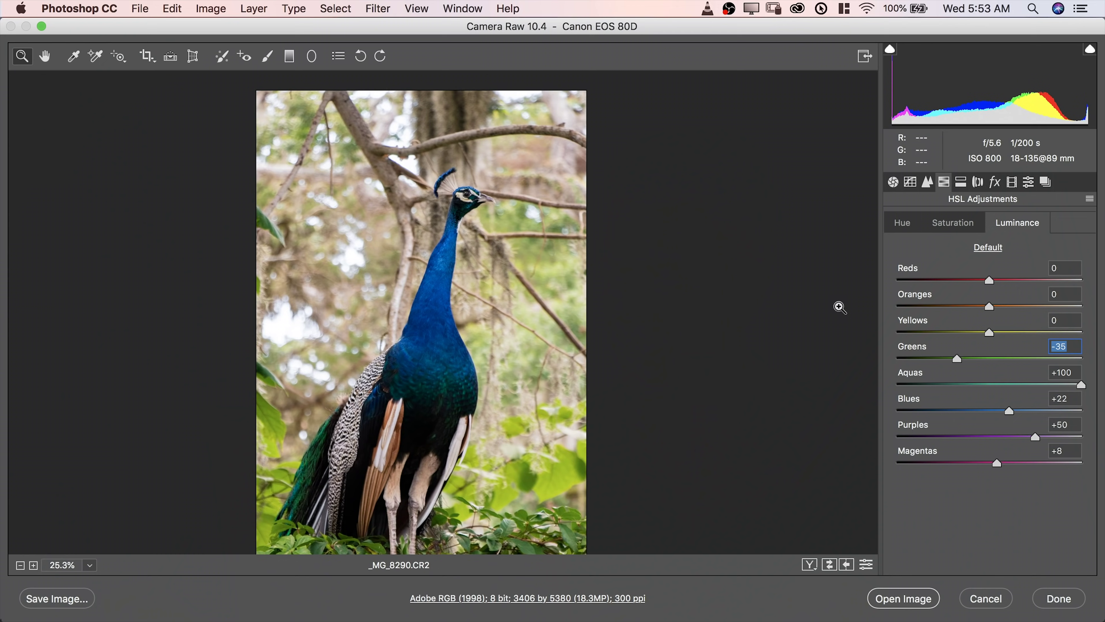
left_click_drag(950, 361, 993, 280)
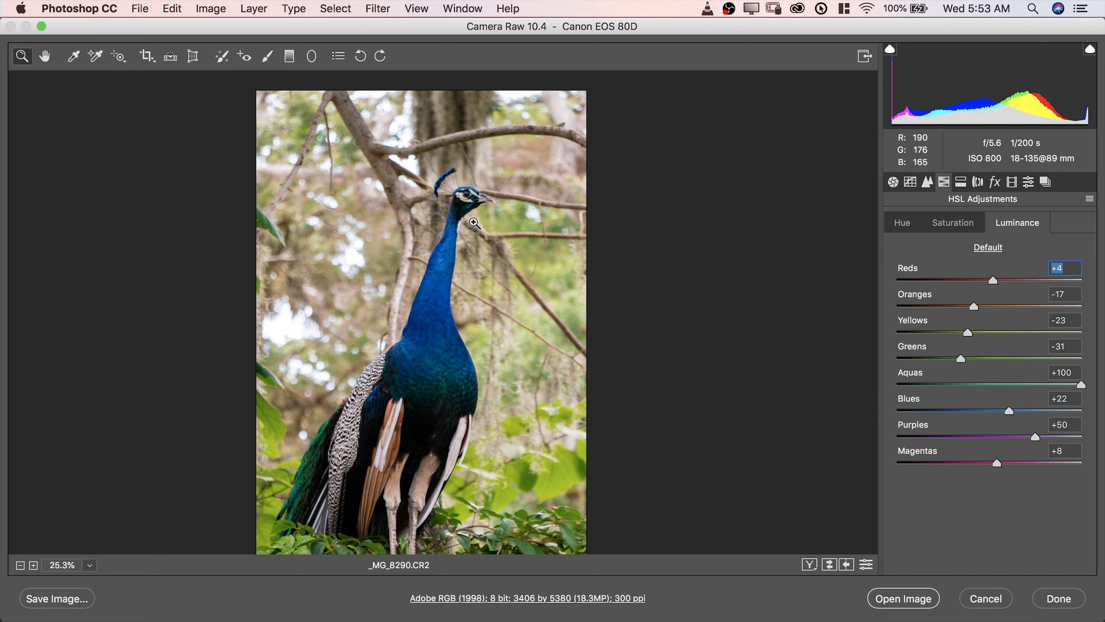
left_click_drag(468, 198, 537, 209)
key("super+0")
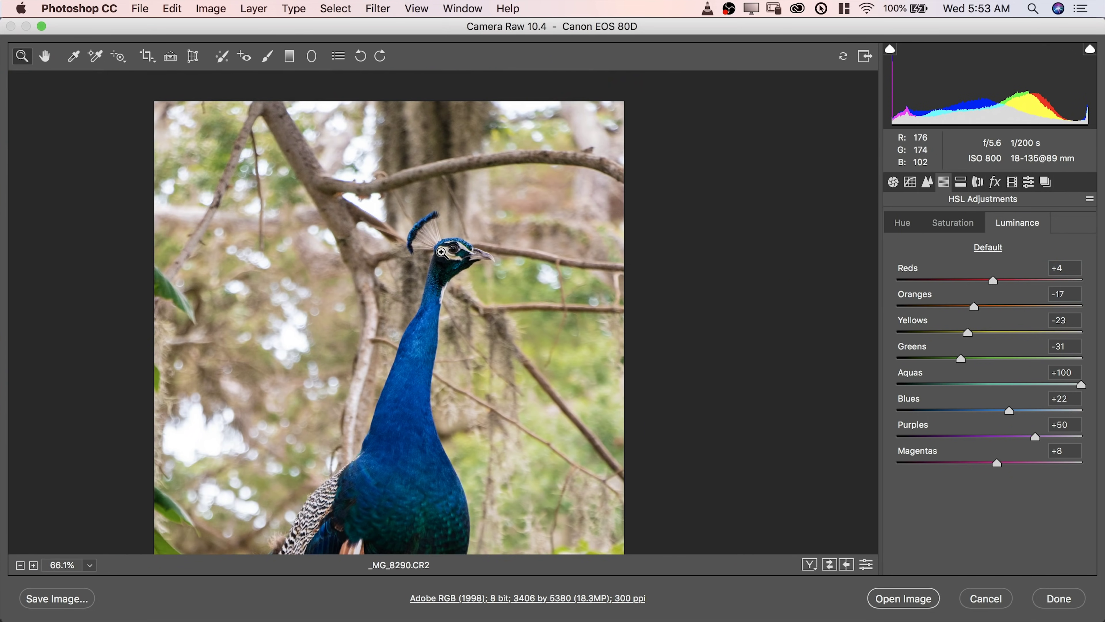
- Set up an Adjustment Brush with Exposure +1.35, Shadows +100 and Clarity 0 for the peacock's dark feathers
left_click_drag(409, 512, 469, 470)
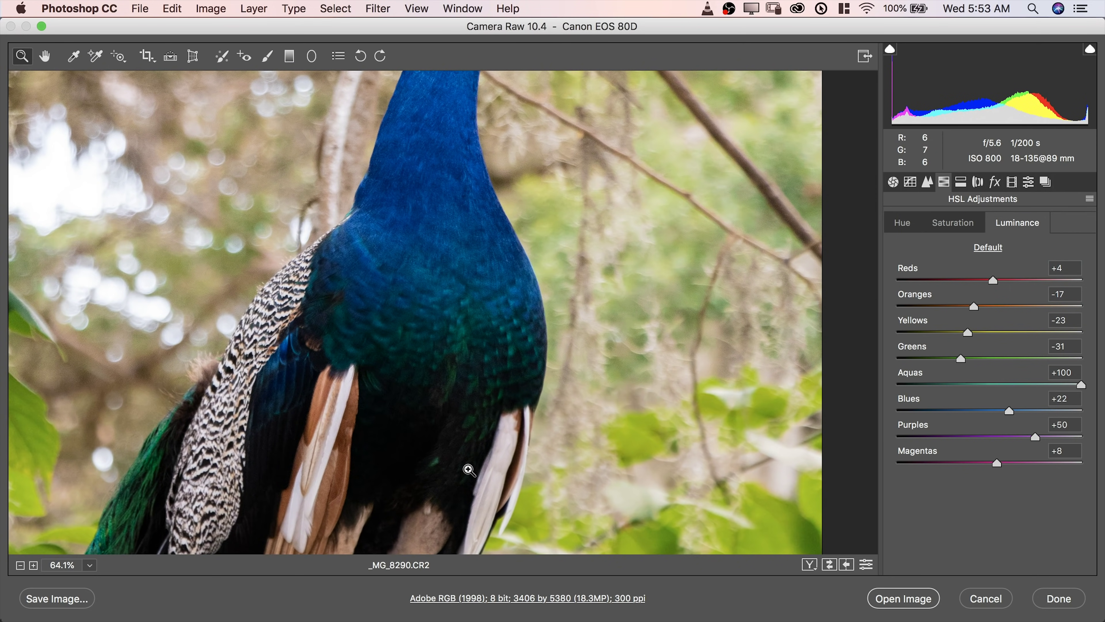
key("super+0")
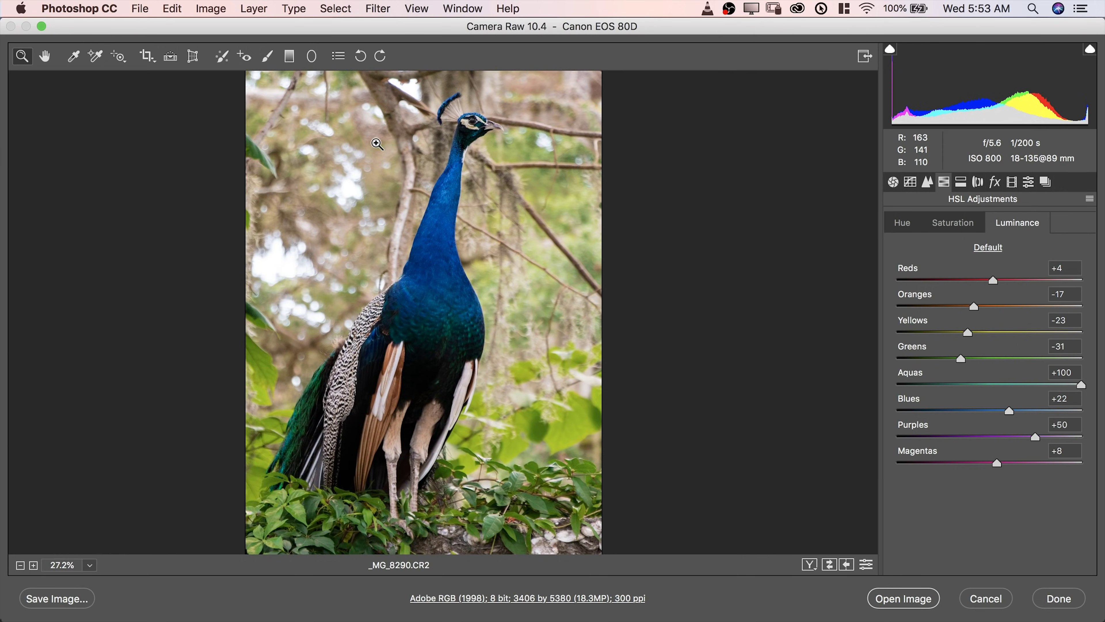
key("k")
double_click(1008, 374)
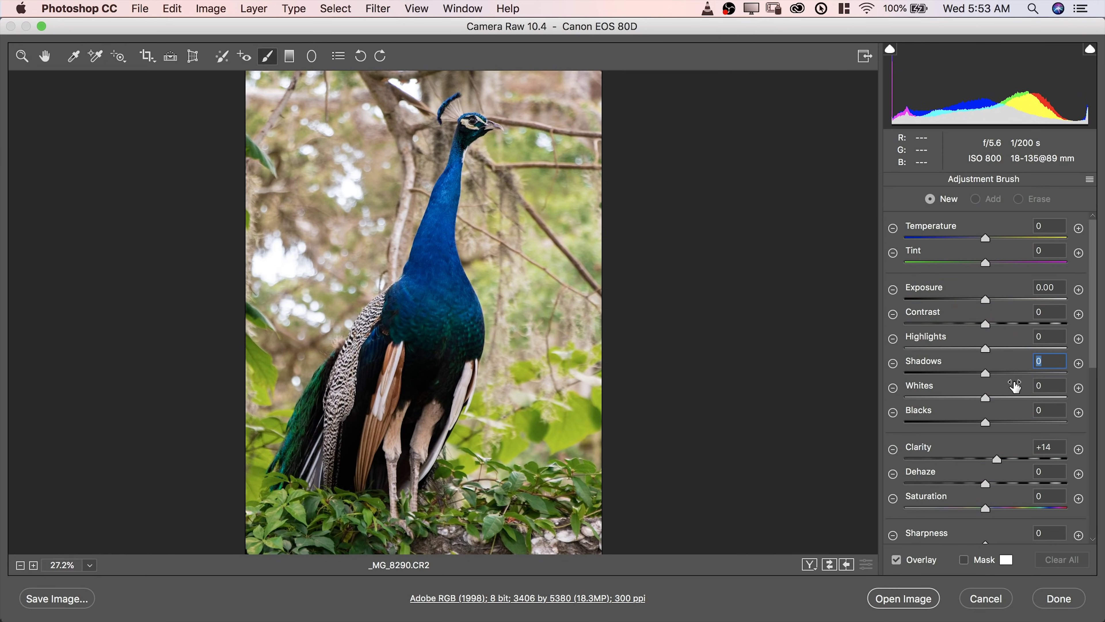
double_click(996, 459)
left_click_drag(987, 371, 1065, 375)
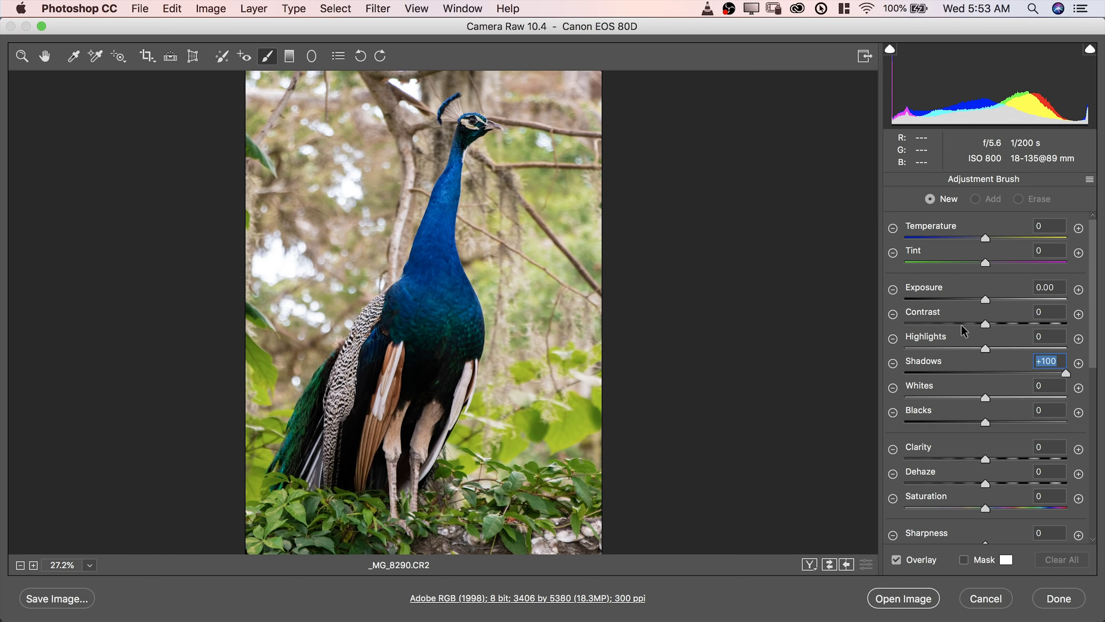
left_click_drag(987, 299, 1015, 299)
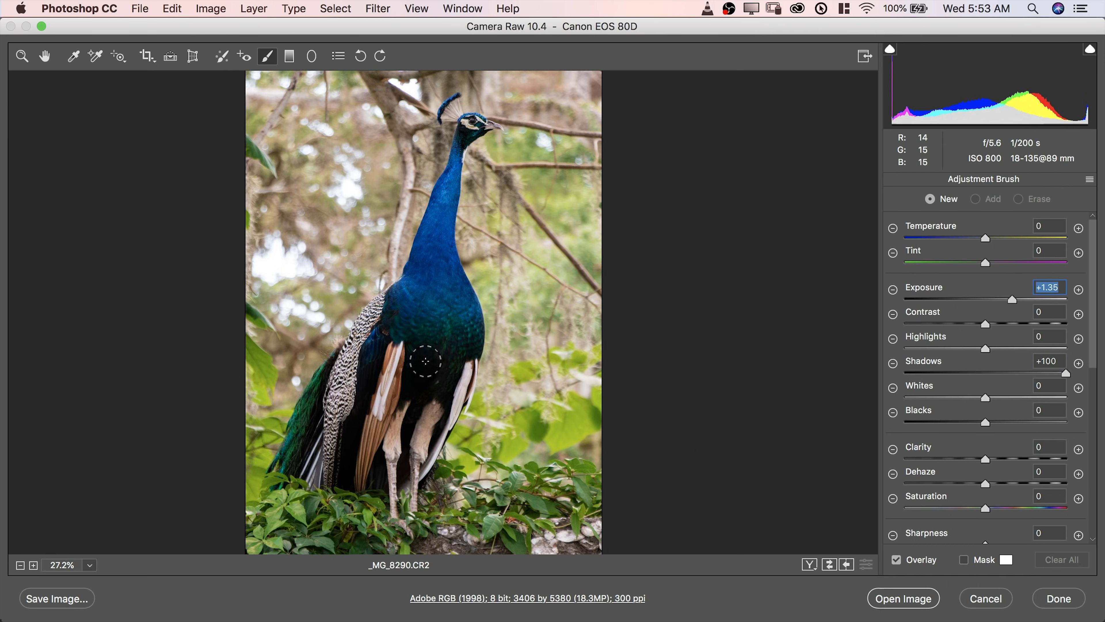
- Paint the adjustment over the peacock's dark belly, wing feathers and, with a smaller brush, the shaded throat below the head
mouse_move(425, 361)
left_mouse_down()
mouse_move(447, 342)
mouse_move(454, 373)
mouse_move(464, 357)
mouse_move(438, 386)
mouse_move(417, 346)
mouse_move(414, 442)
mouse_move(440, 423)
left_mouse_up()
left_click_drag(376, 465, 381, 480)
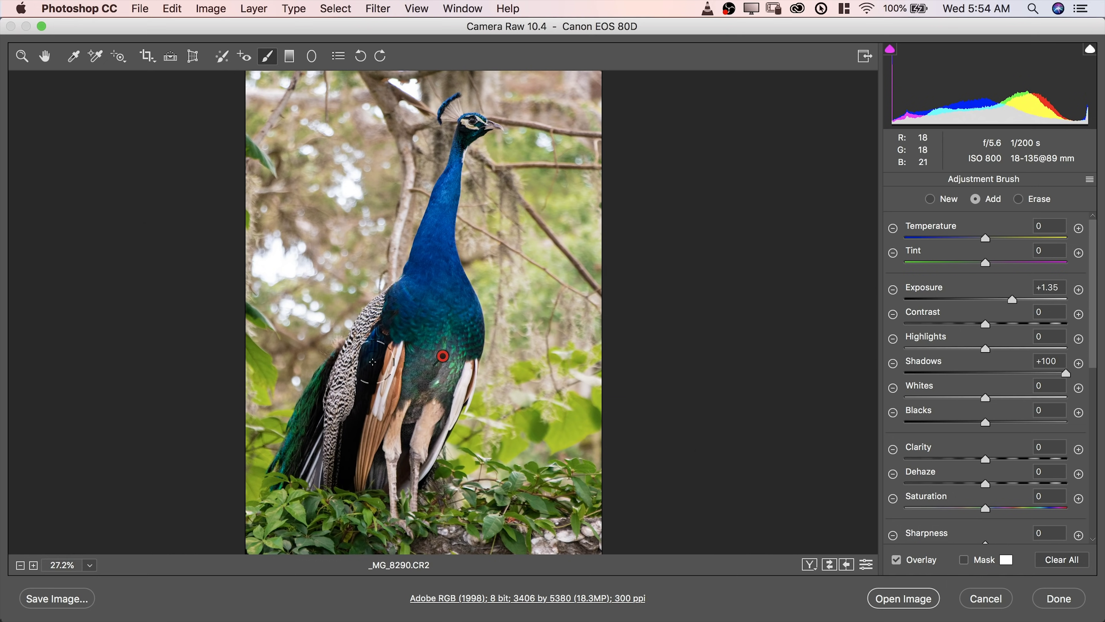
mouse_move(373, 362)
left_mouse_down()
mouse_move(356, 394)
mouse_move(344, 492)
left_mouse_up()
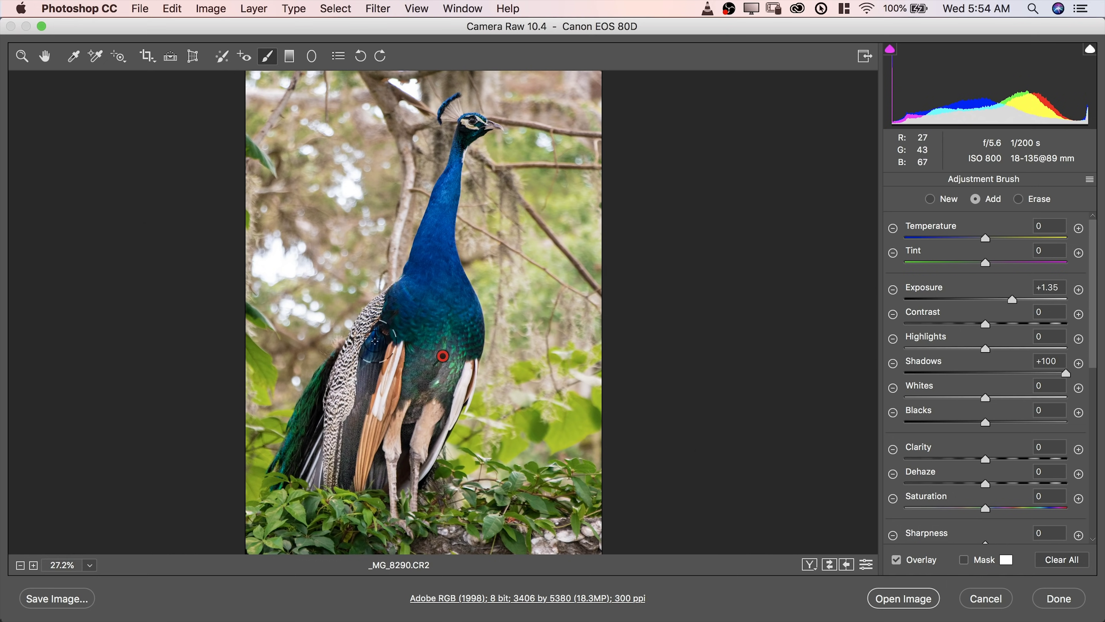
left_click_drag(371, 340, 373, 393)
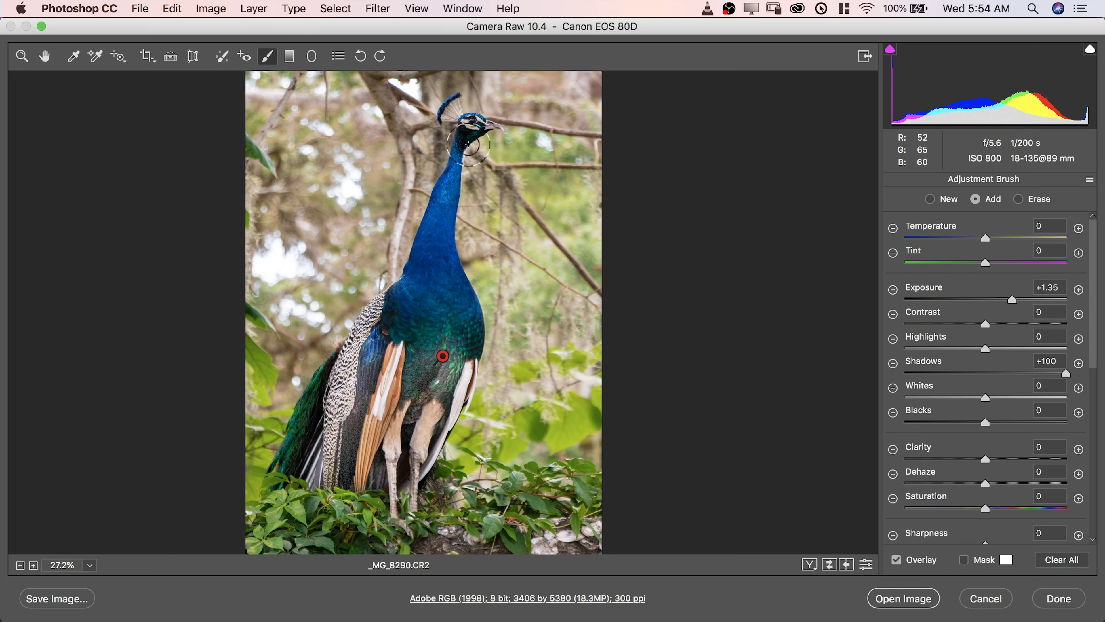
key("bracketleft")
key("bracketleft")
key("bracketleft")
key("bracketleft")
left_click_drag(471, 143, 468, 131)
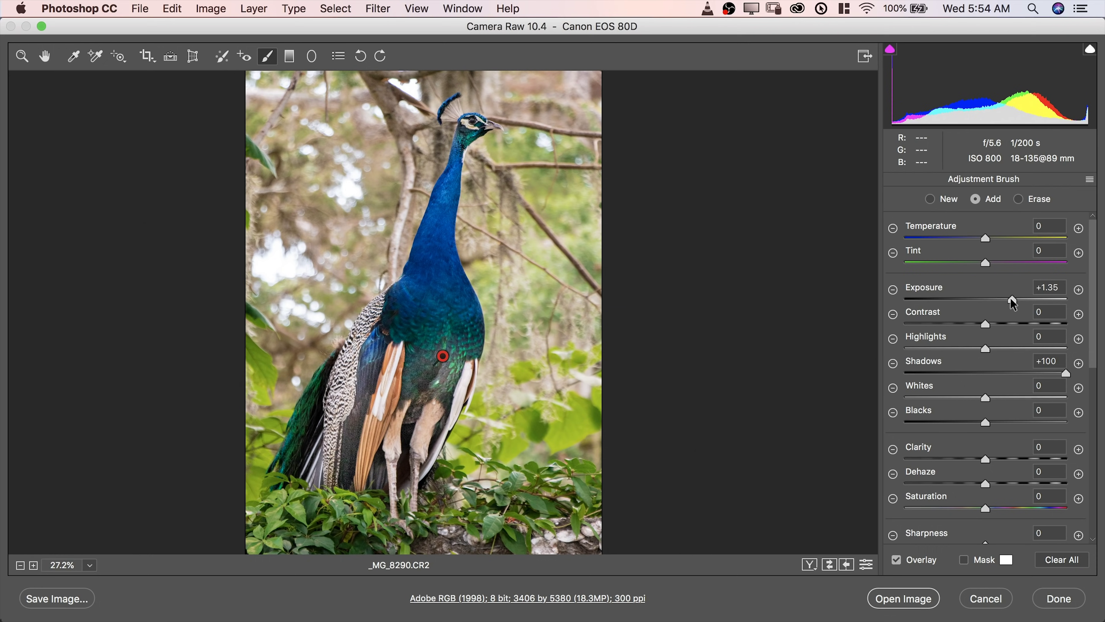
- Tone down the painted adjustment to Exposure +0.50 and Shadows +35, and set its Clarity to +14
left_click(984, 373)
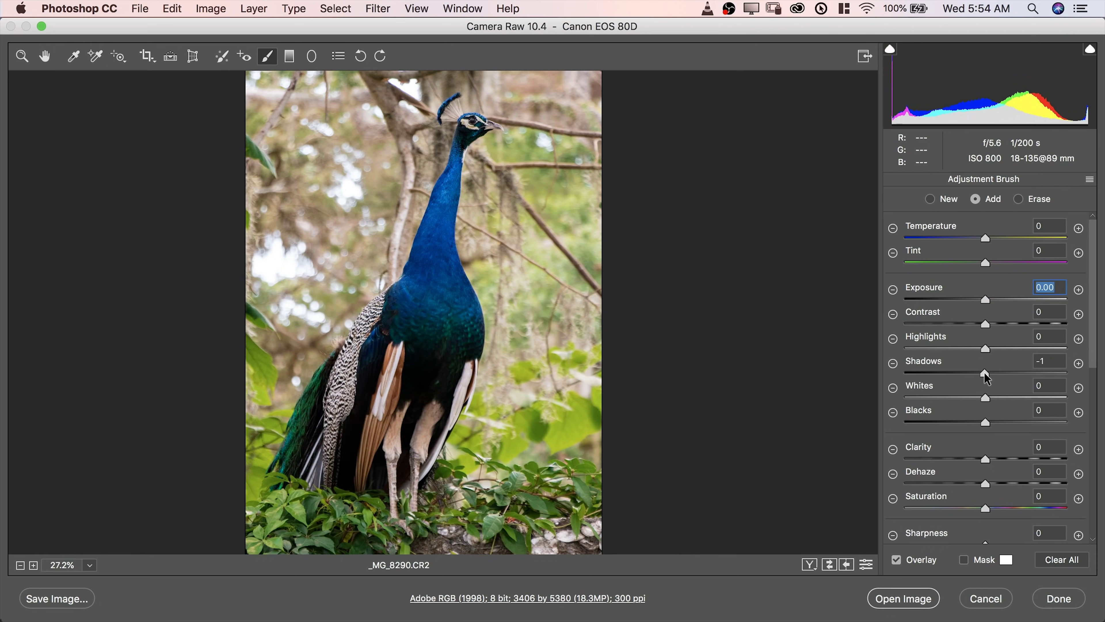
left_click_drag(985, 373, 1020, 373)
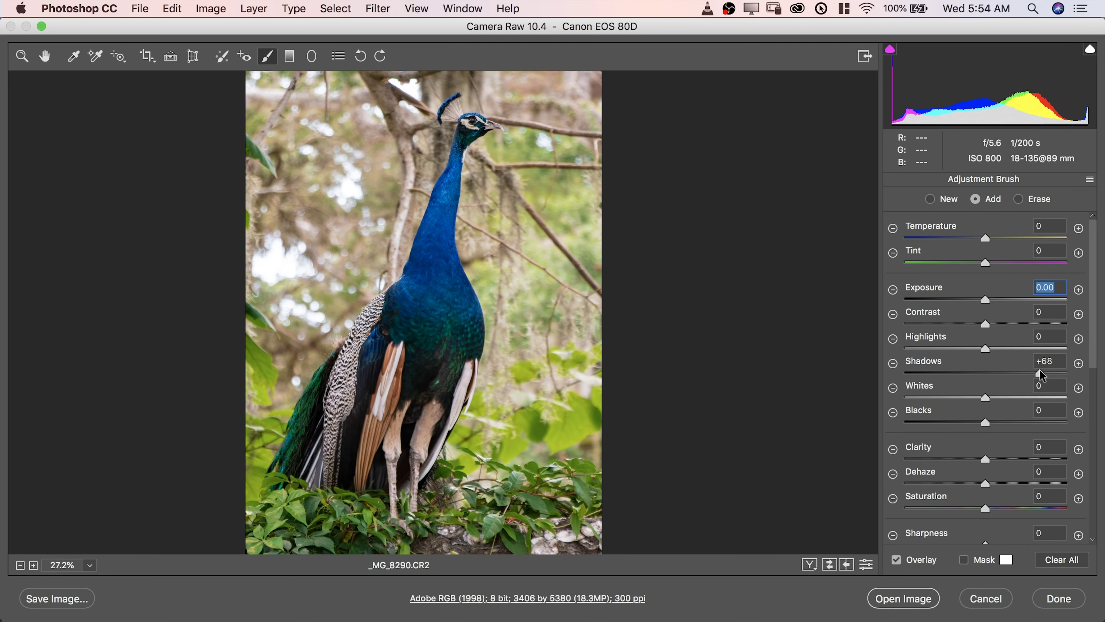
left_click_drag(1032, 373, 1018, 372)
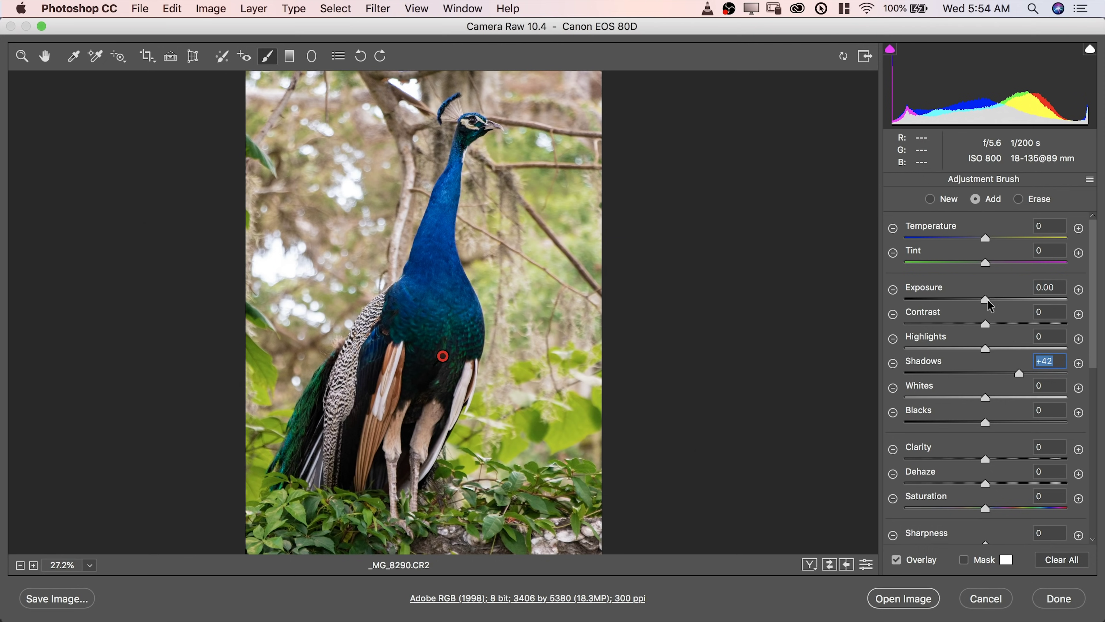
left_click_drag(987, 300, 997, 301)
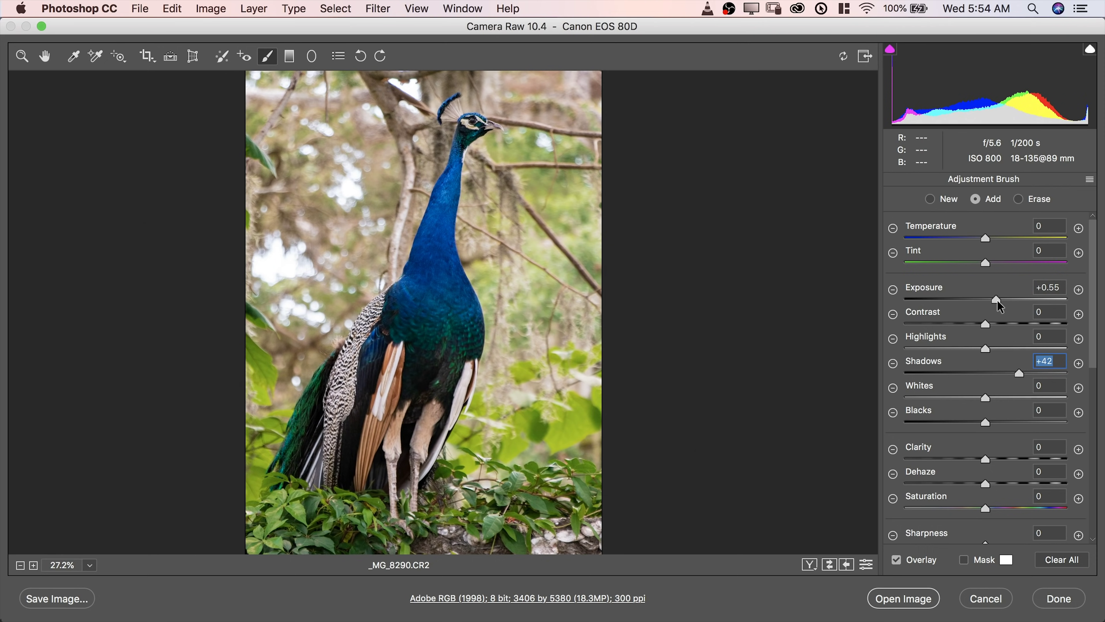
left_click_drag(986, 459, 1004, 460)
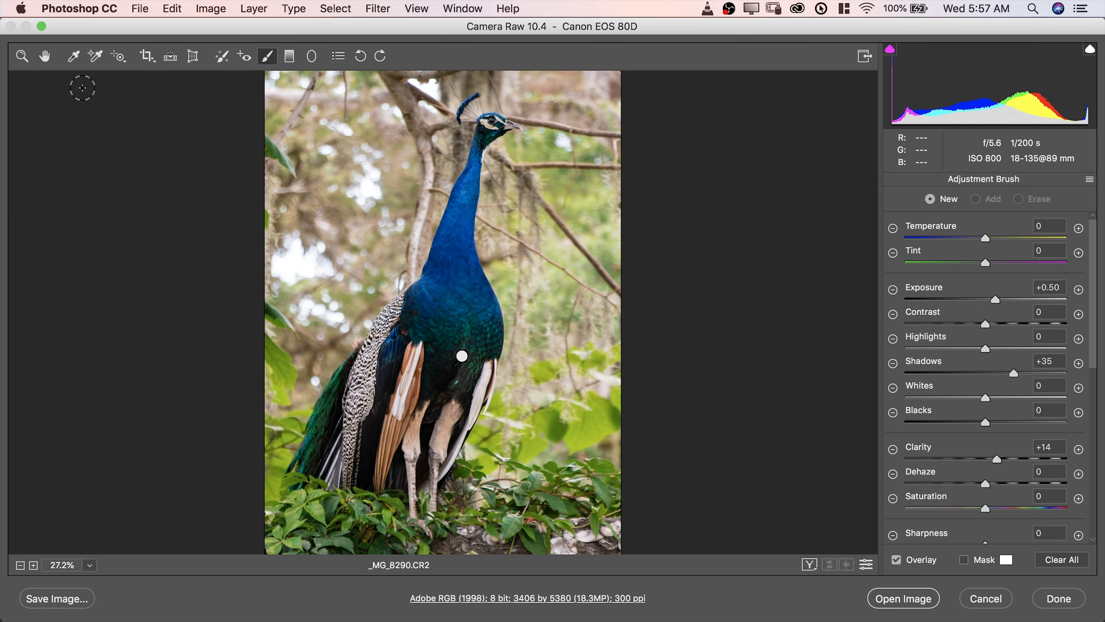
- Compare the edit with the original by applying Camera Raw Defaults, and undo to restore the custom settings
left_click(22, 57)
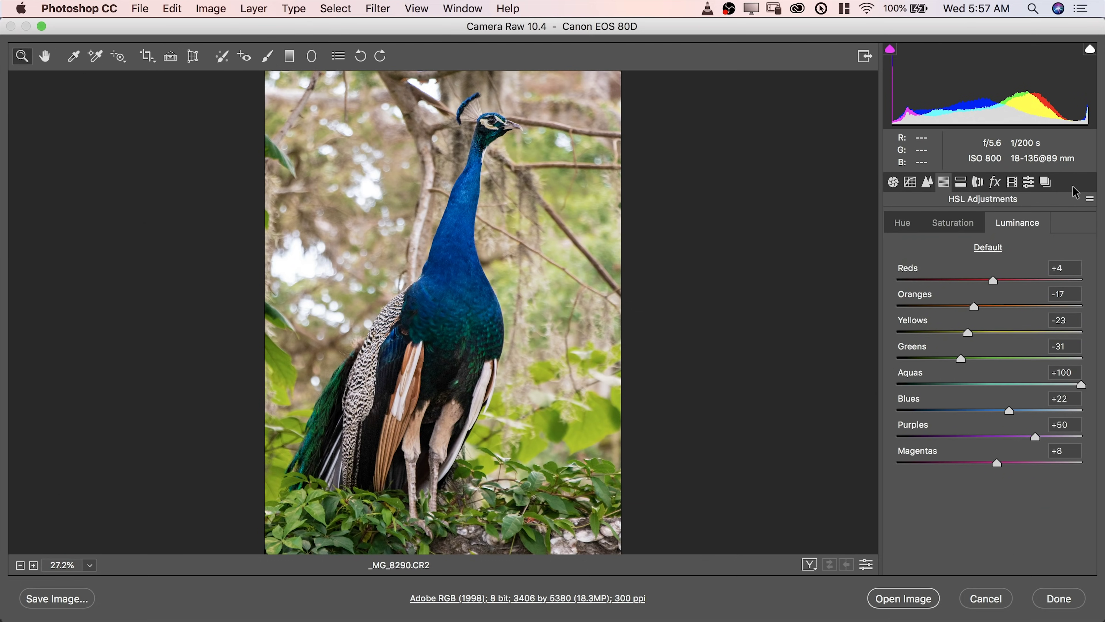
left_click(1090, 200)
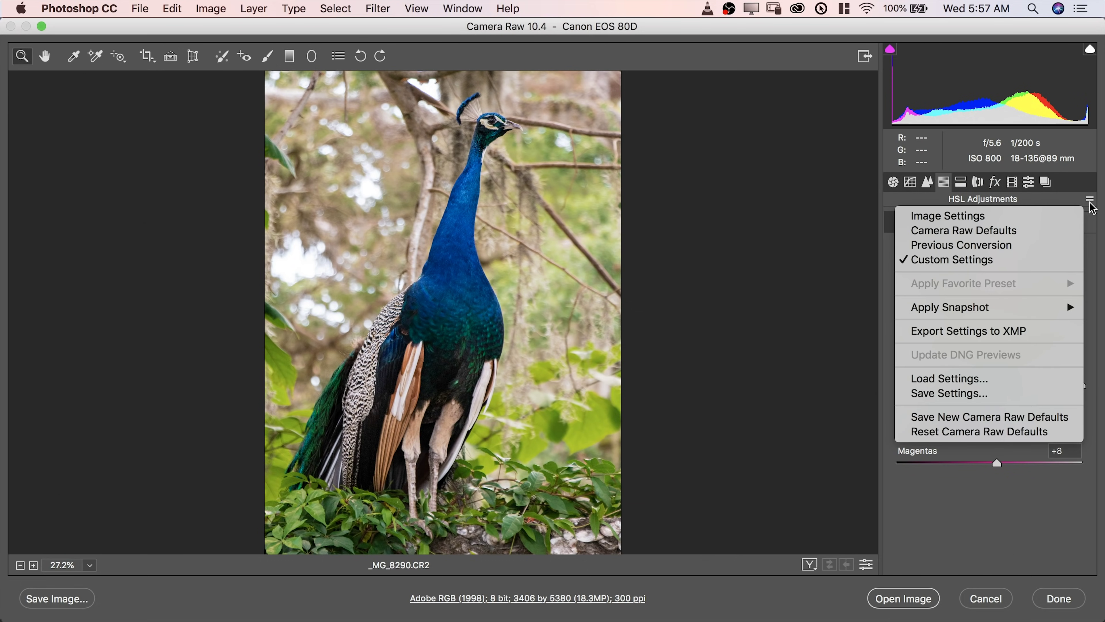
left_click(1024, 230)
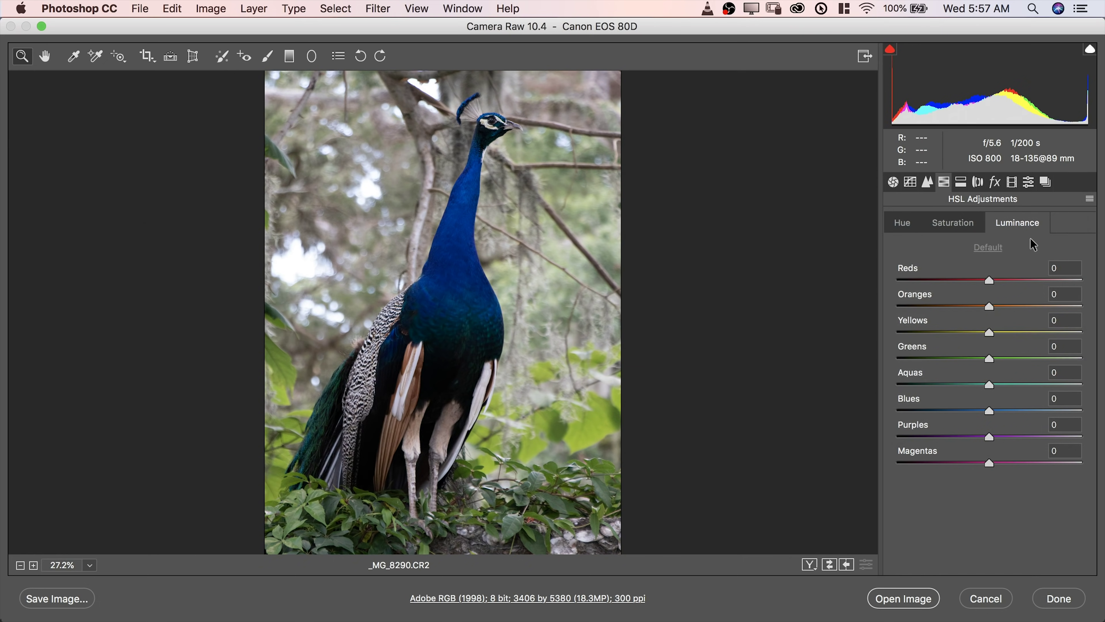
key("super+z")
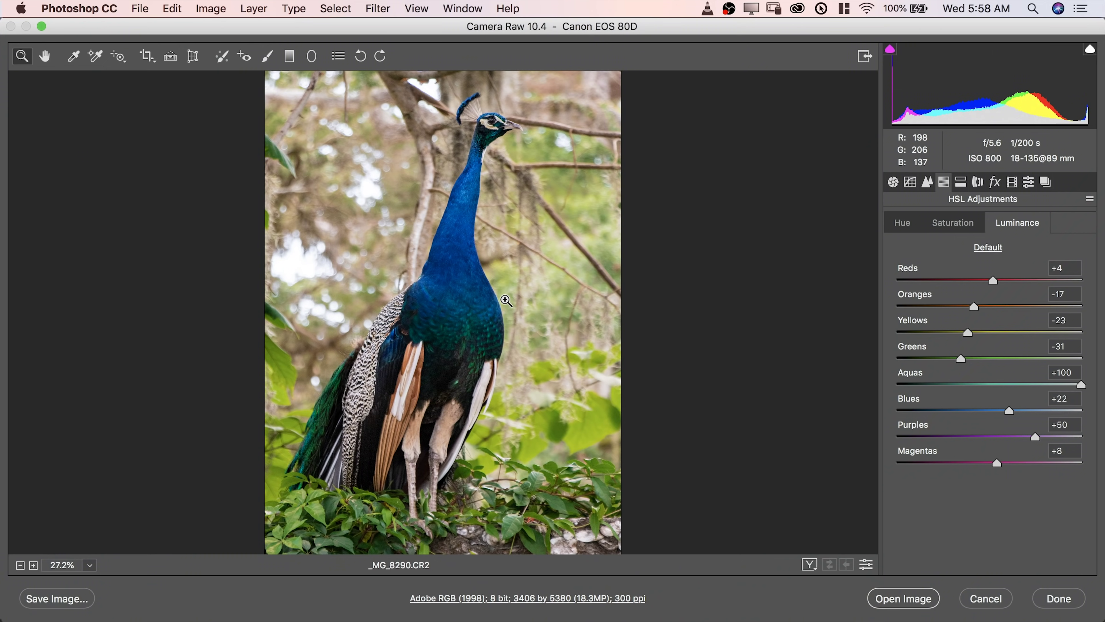
- Open the edited photo in Photoshop and duplicate the Background layer
left_click(901, 602)
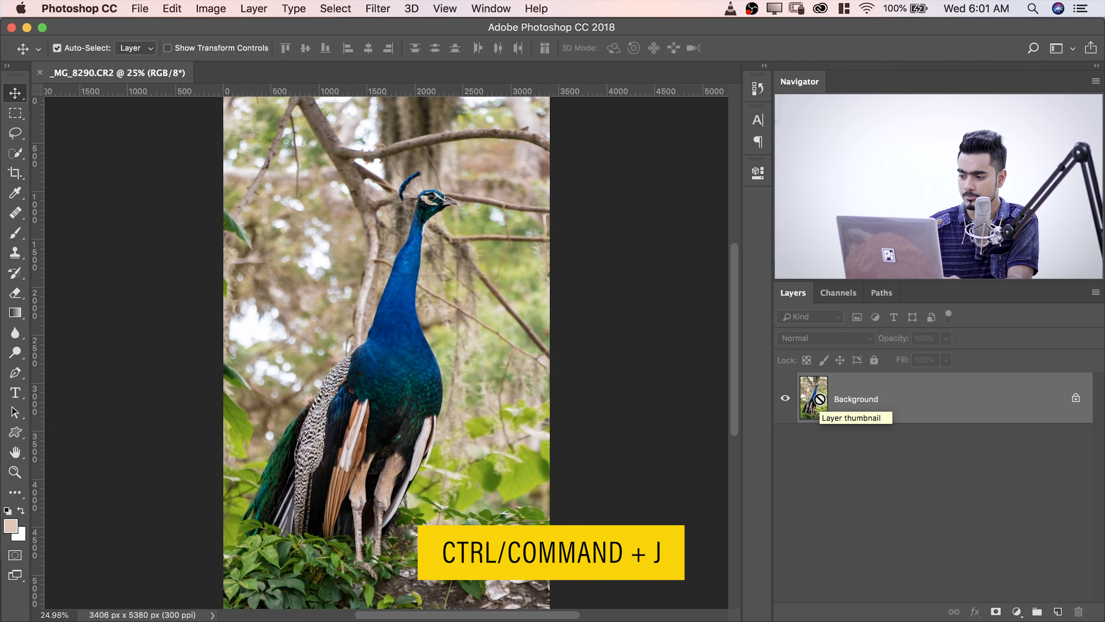
key("super+j")
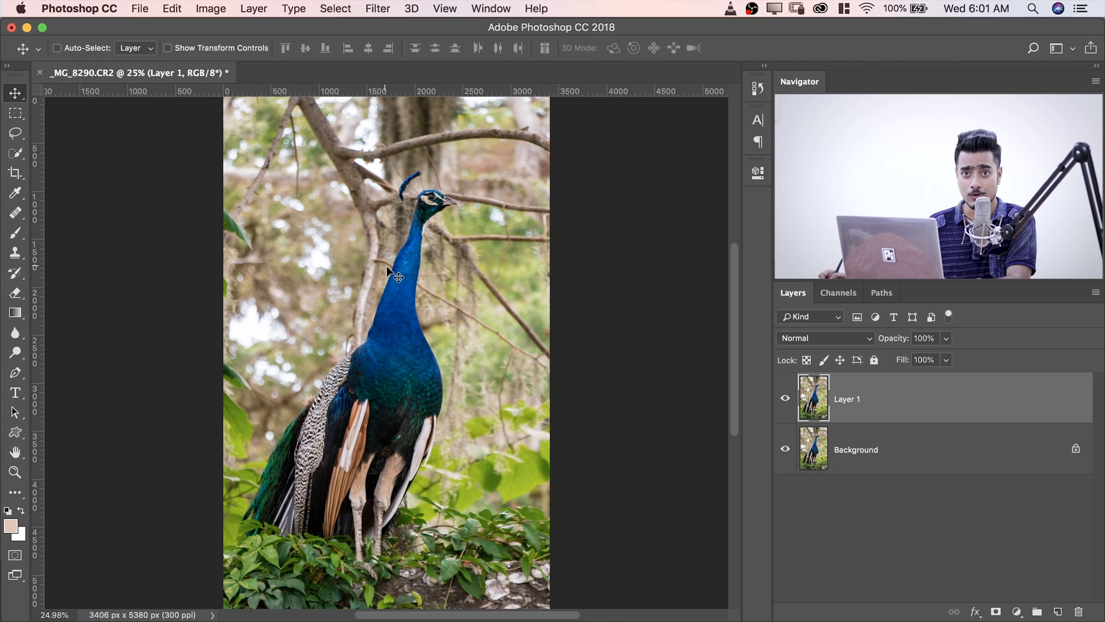
- Select the top of the peacock's head and its beak on the duplicate layer with the Quick Selection tool
scroll(408, 255, "up", 5)
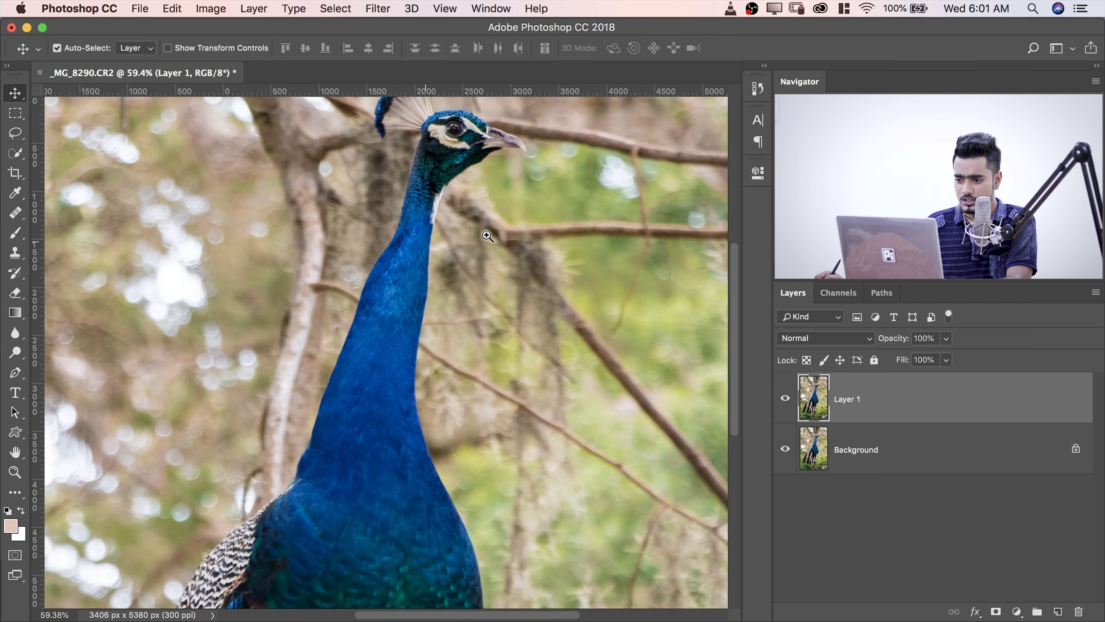
scroll(401, 209, "up", 5)
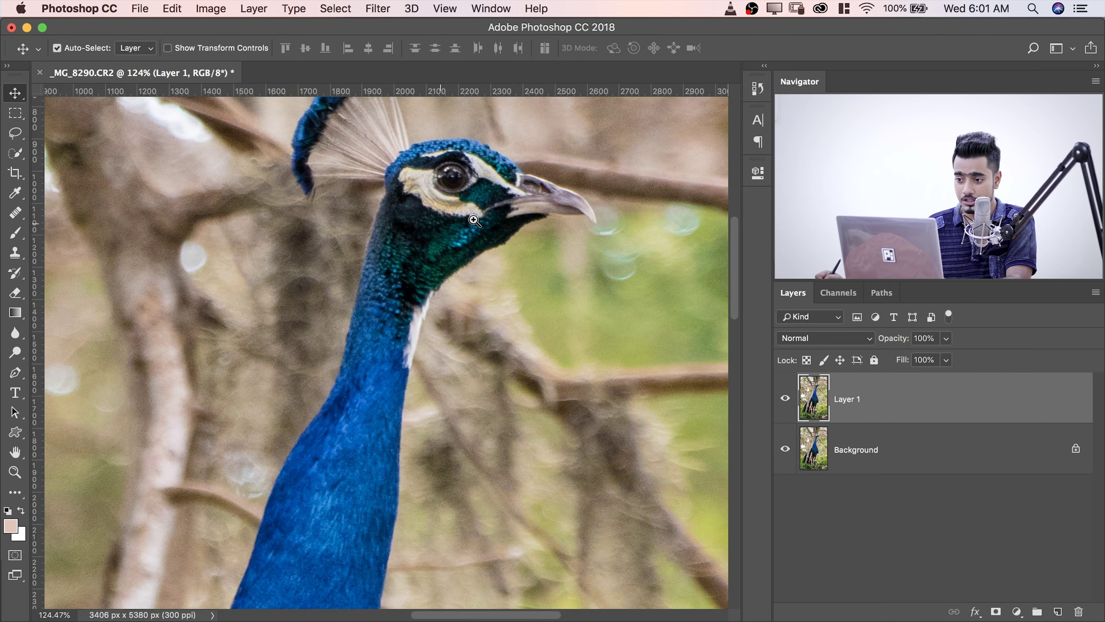
left_click_drag(440, 210, 394, 306)
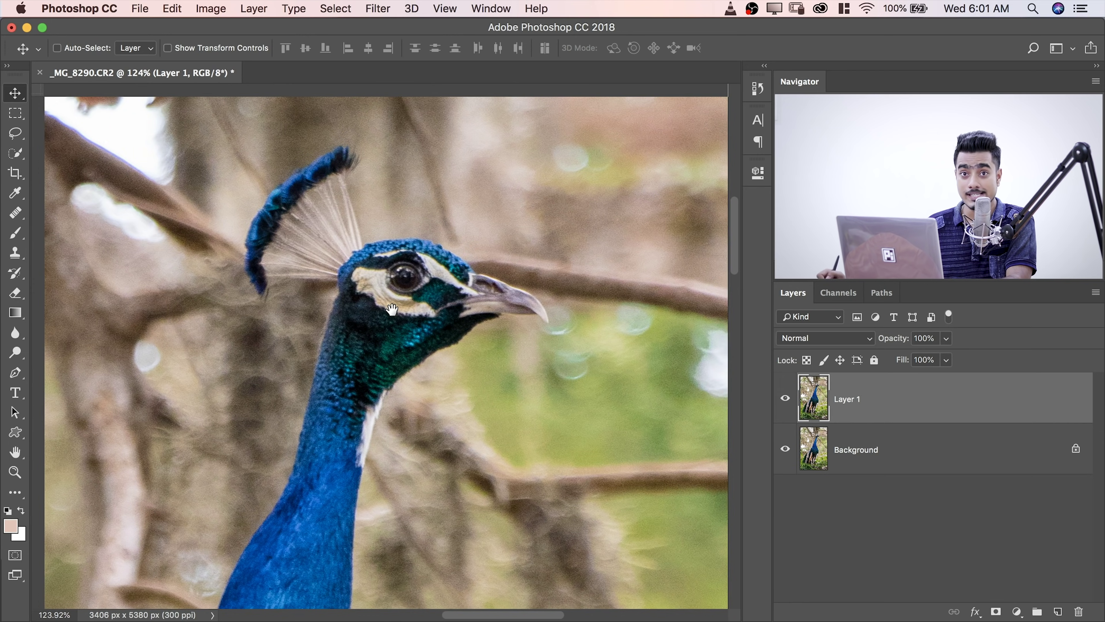
key("w")
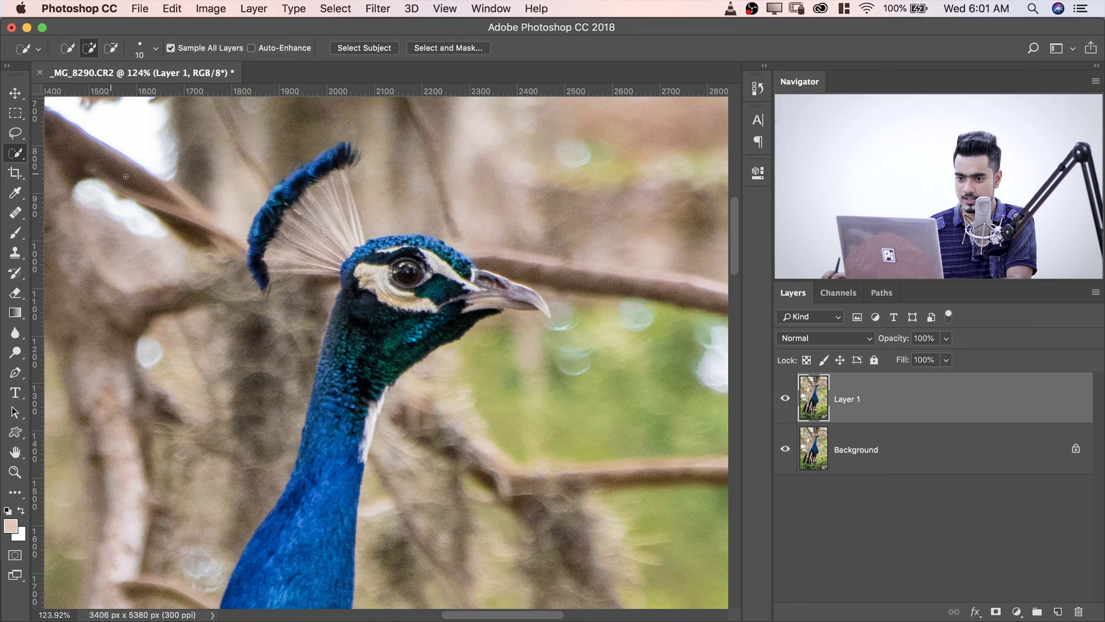
scroll(408, 286, "up", 3)
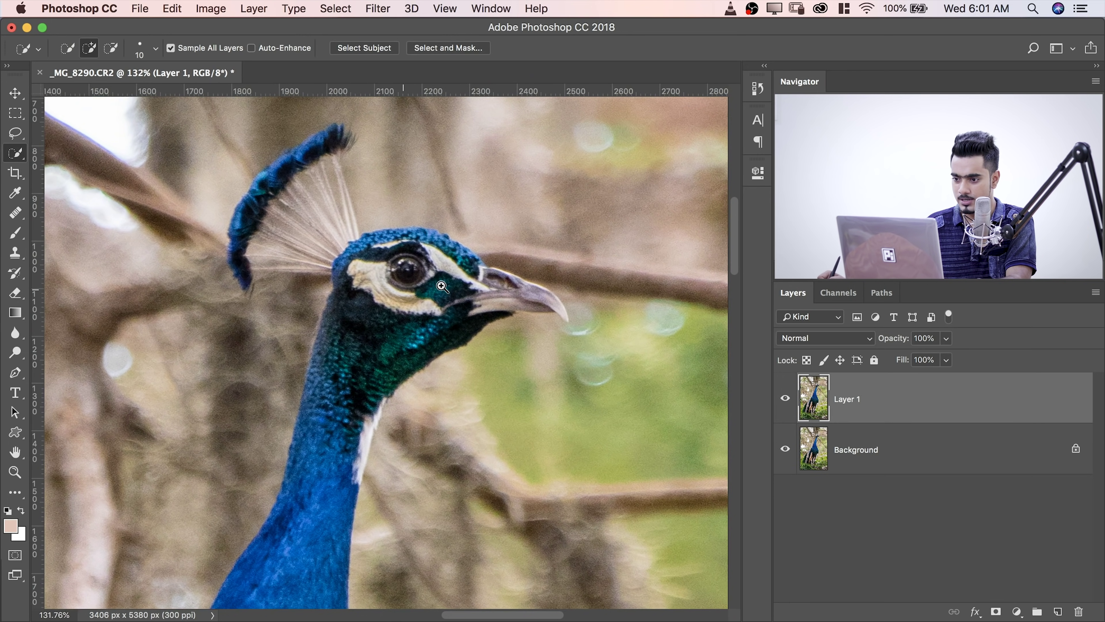
mouse_move(367, 301)
left_mouse_down()
mouse_move(420, 301)
mouse_move(362, 287)
left_mouse_up()
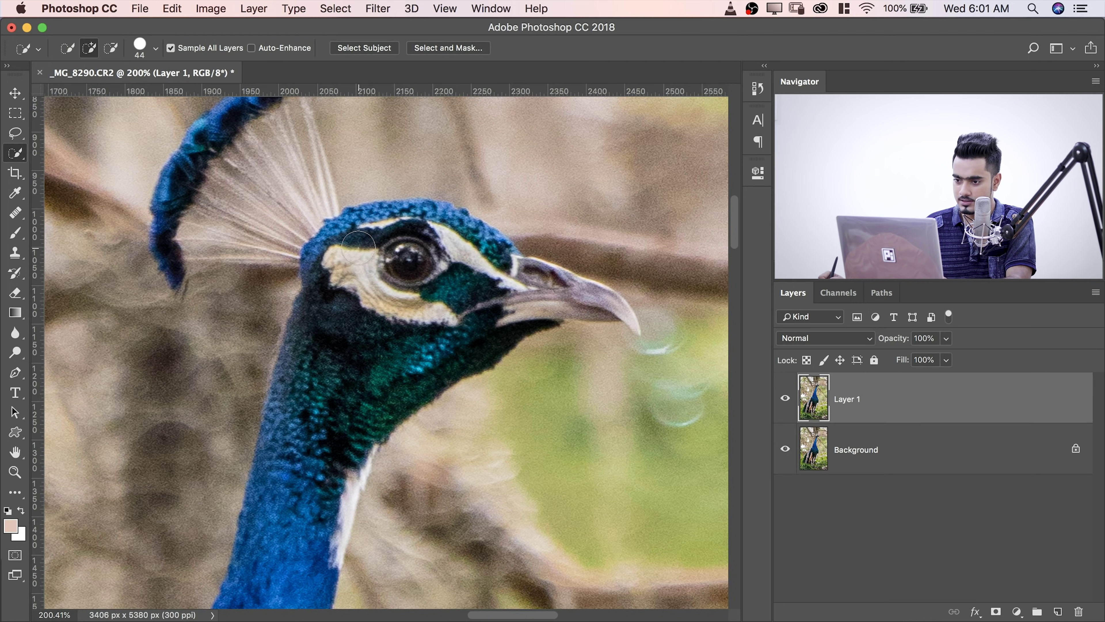
mouse_move(377, 241)
left_mouse_down()
mouse_move(442, 238)
mouse_move(495, 269)
mouse_move(485, 282)
left_mouse_up()
mouse_move(555, 292)
left_mouse_down()
mouse_move(424, 287)
mouse_move(559, 289)
mouse_move(559, 305)
mouse_move(510, 308)
mouse_move(561, 318)
mouse_move(545, 319)
left_mouse_up()
left_click_drag(570, 314, 617, 353)
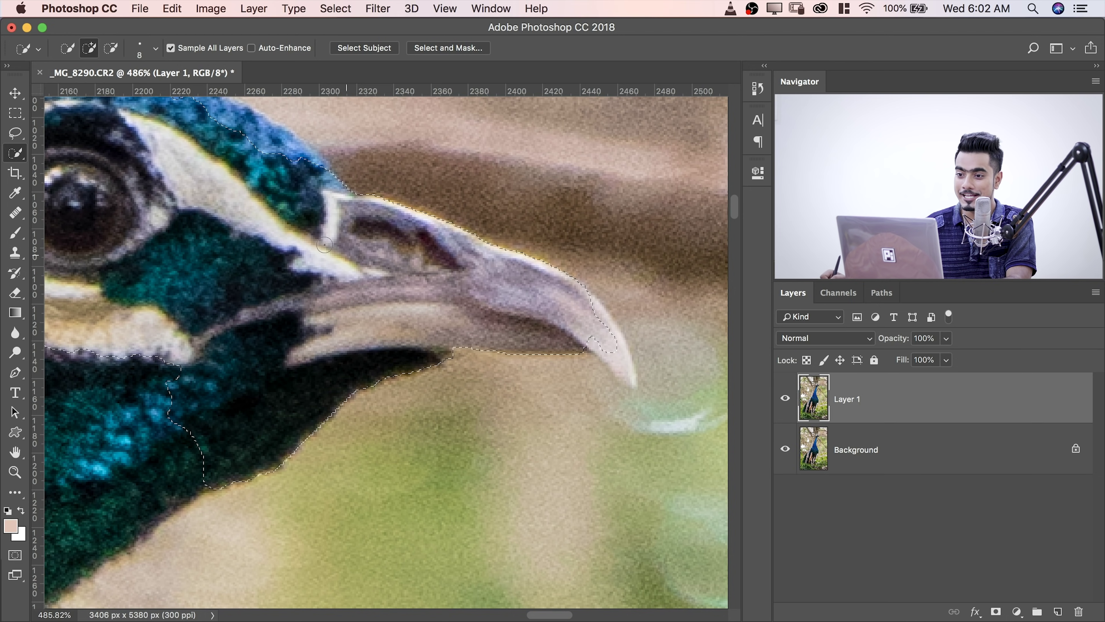
- Enable Auto-Enhance and extend the selection to the tip of the beak with a small brush of about size 7
left_click(252, 47)
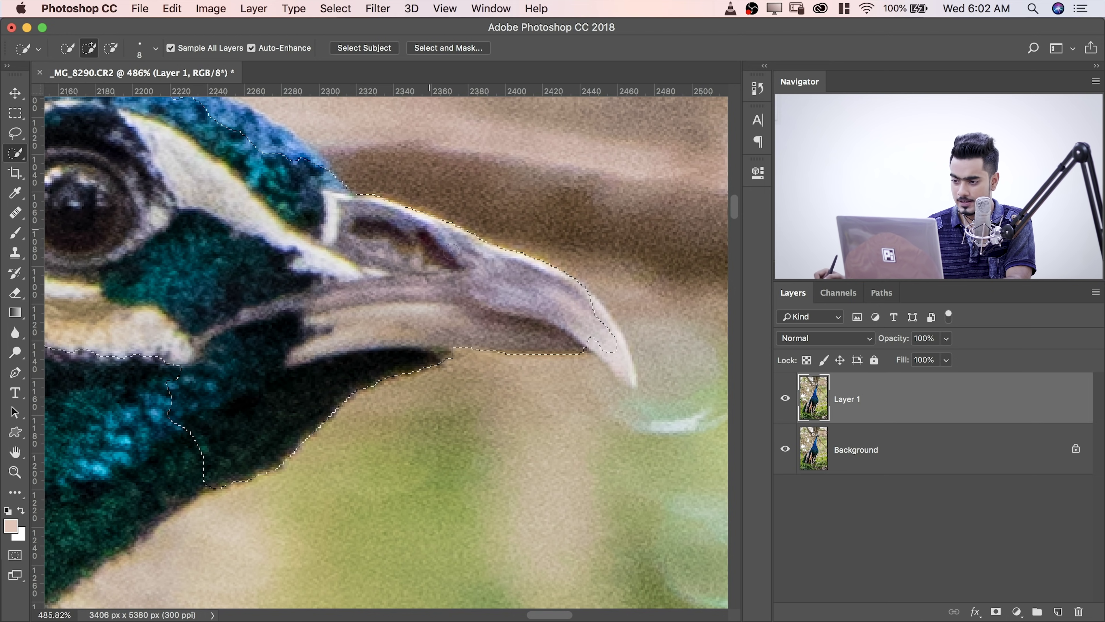
left_click_drag(578, 344, 577, 344, "ctrl+alt")
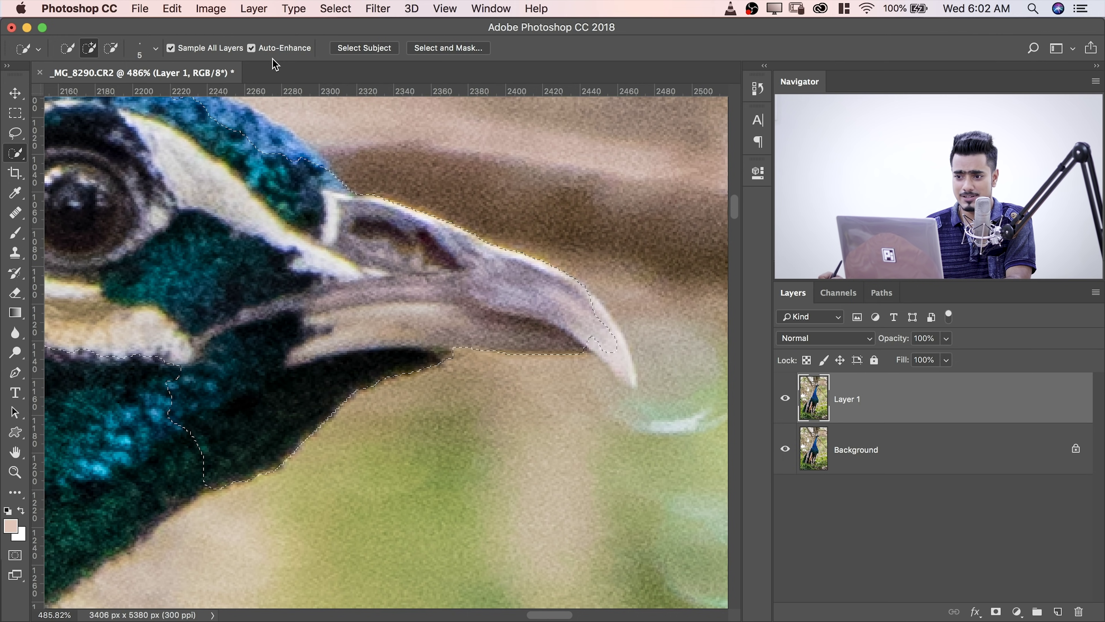
mouse_move(600, 326)
left_mouse_down()
mouse_move(609, 333)
mouse_move(579, 357)
left_mouse_up()
scroll(639, 369, "up", 3)
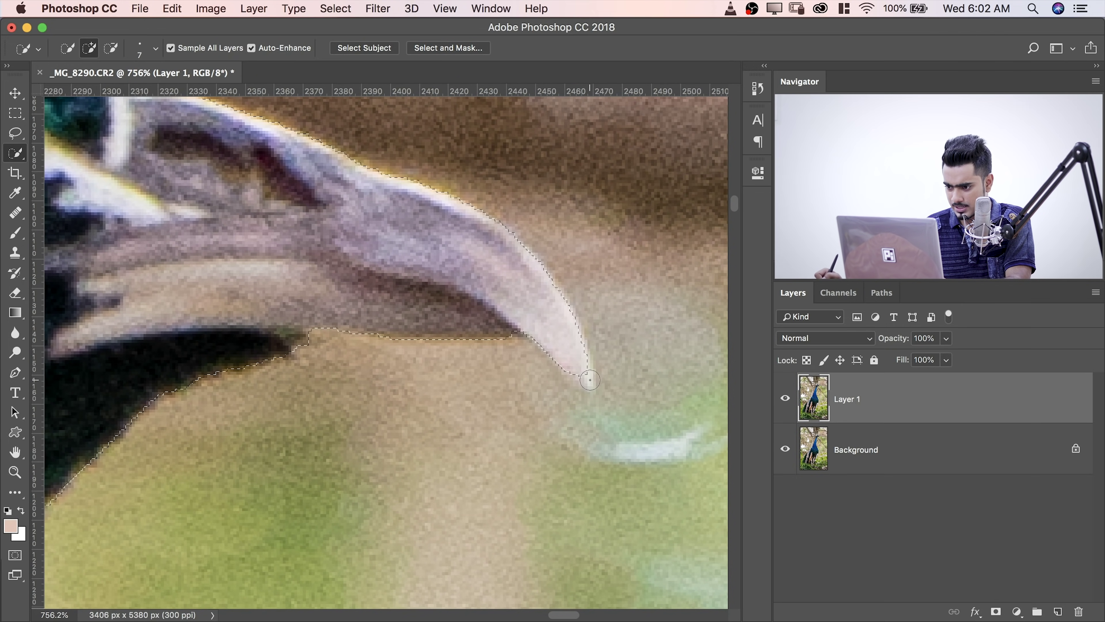
- Extend the selection over the rest of the peacock's face and throat with a larger brush of size 39
scroll(410, 289, "down", 5)
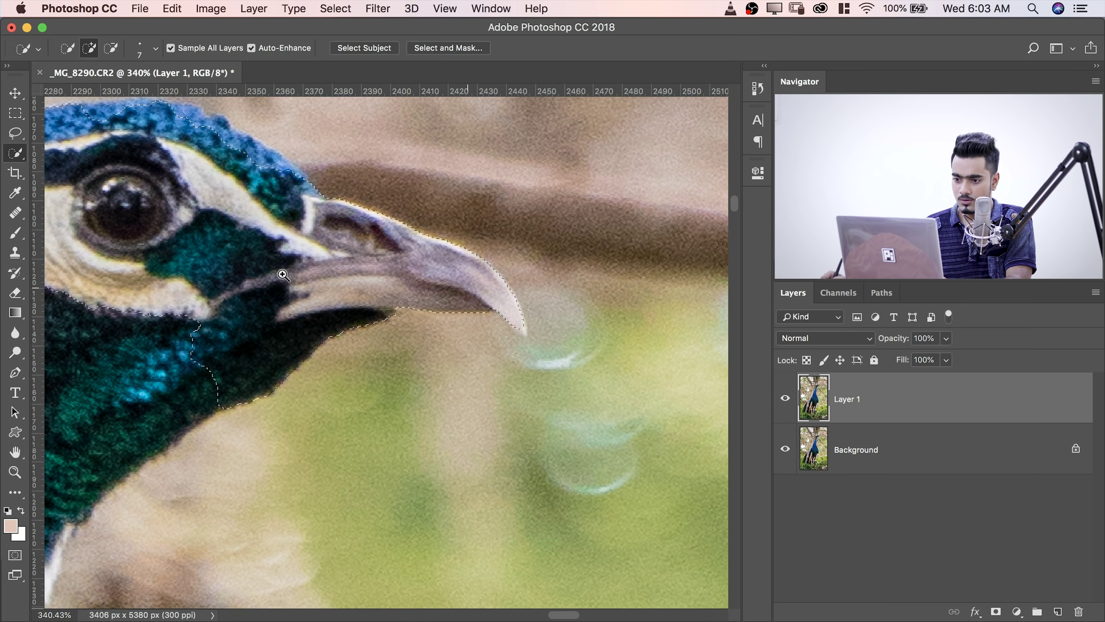
mouse_move(321, 236)
left_mouse_down()
mouse_move(585, 291)
mouse_move(624, 256)
left_mouse_up()
left_click_drag(472, 343, 513, 348)
left_click(333, 318)
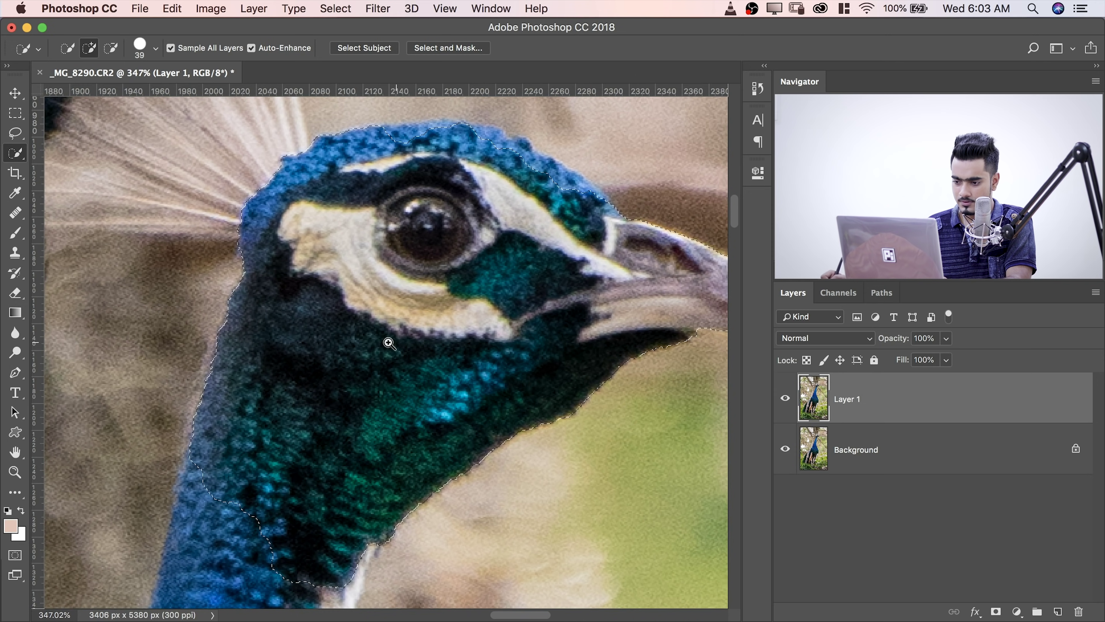
- Extend the selection down the upper neck and include the white feathers along the throat's edge
left_click_drag(334, 402, 425, 223)
left_click_drag(416, 333, 398, 306)
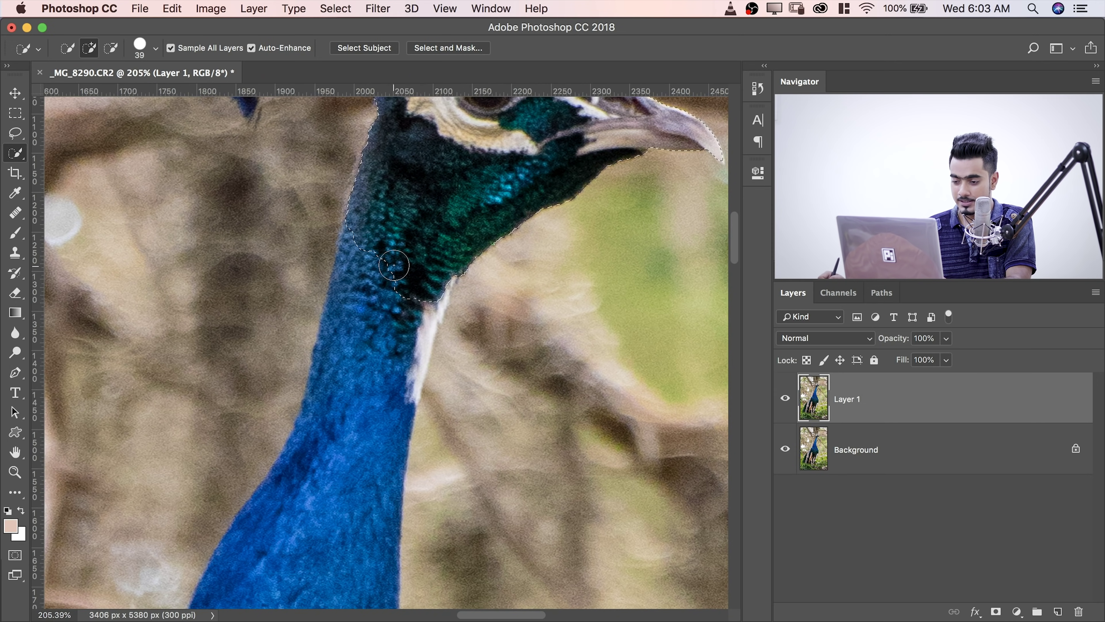
mouse_move(359, 393)
left_mouse_down()
mouse_move(327, 488)
mouse_move(327, 407)
left_mouse_up()
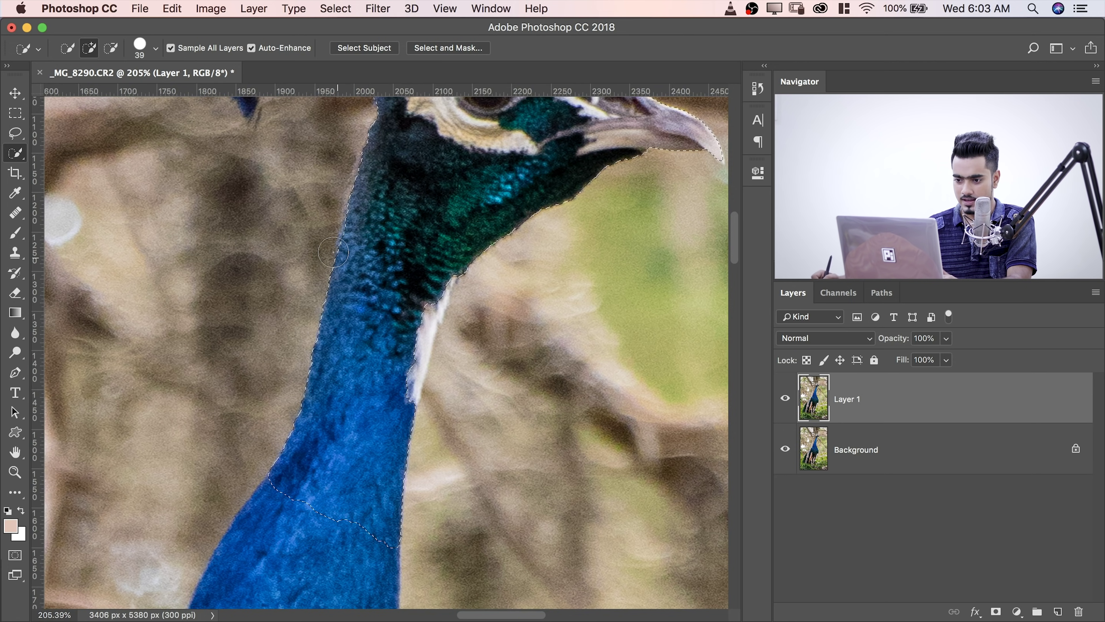
mouse_move(434, 294)
left_mouse_down()
mouse_move(404, 346)
mouse_move(403, 389)
mouse_move(416, 394)
left_mouse_up()
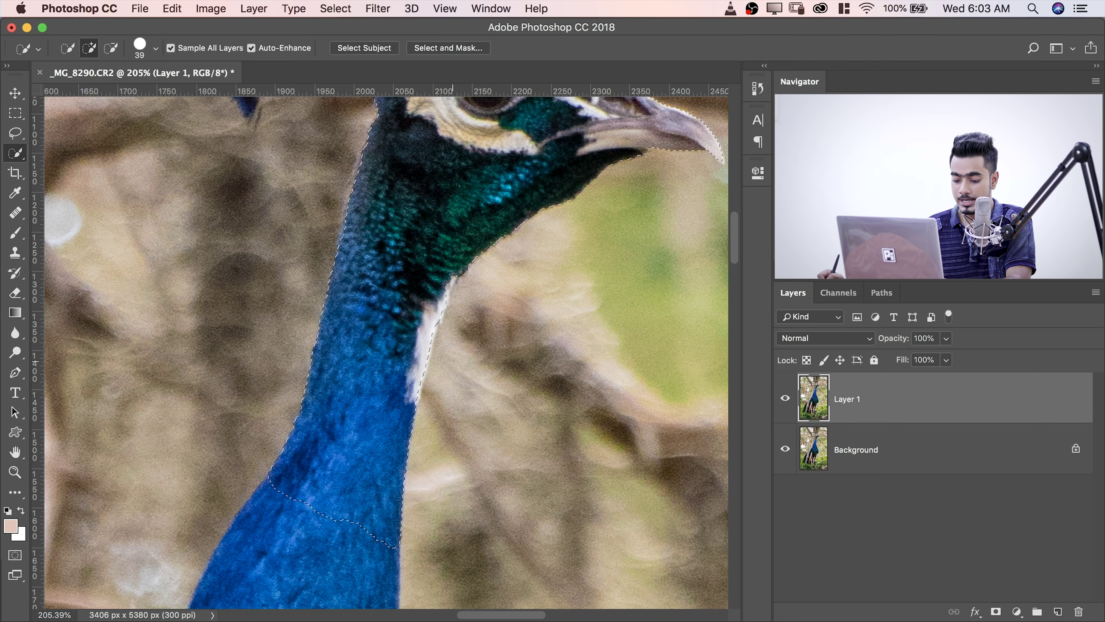
- Extend the selection down the peacock's blue neck to its base, enlarging the brush to size 97 for the wider part
left_click_drag(472, 345, 443, 362)
scroll(444, 362, "down", 6)
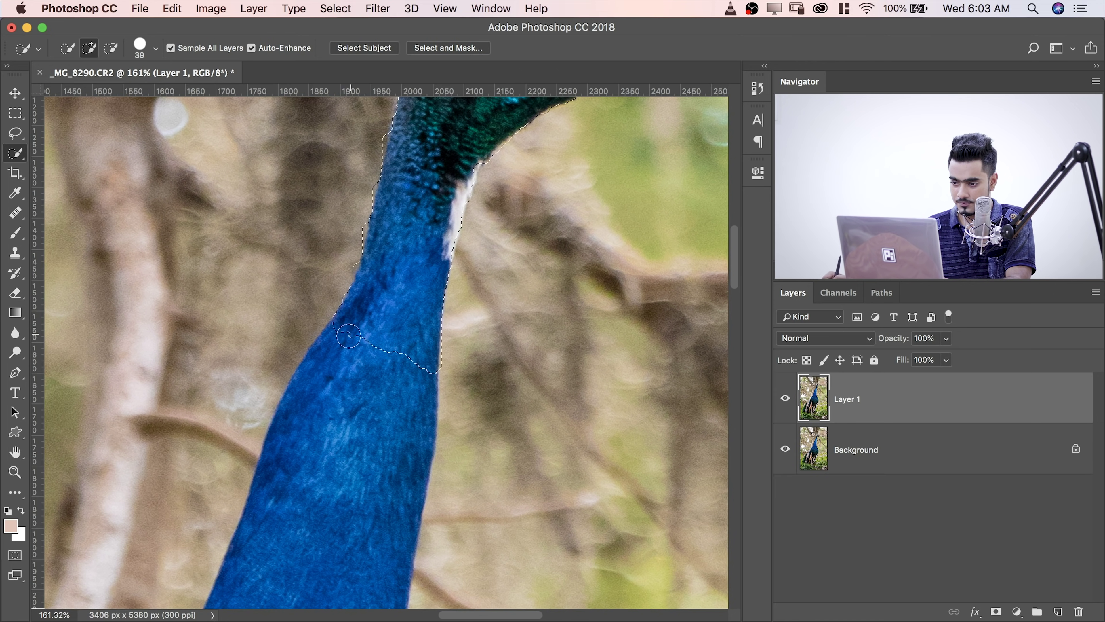
mouse_move(348, 335)
left_mouse_down()
mouse_move(316, 383)
mouse_move(289, 508)
left_mouse_up()
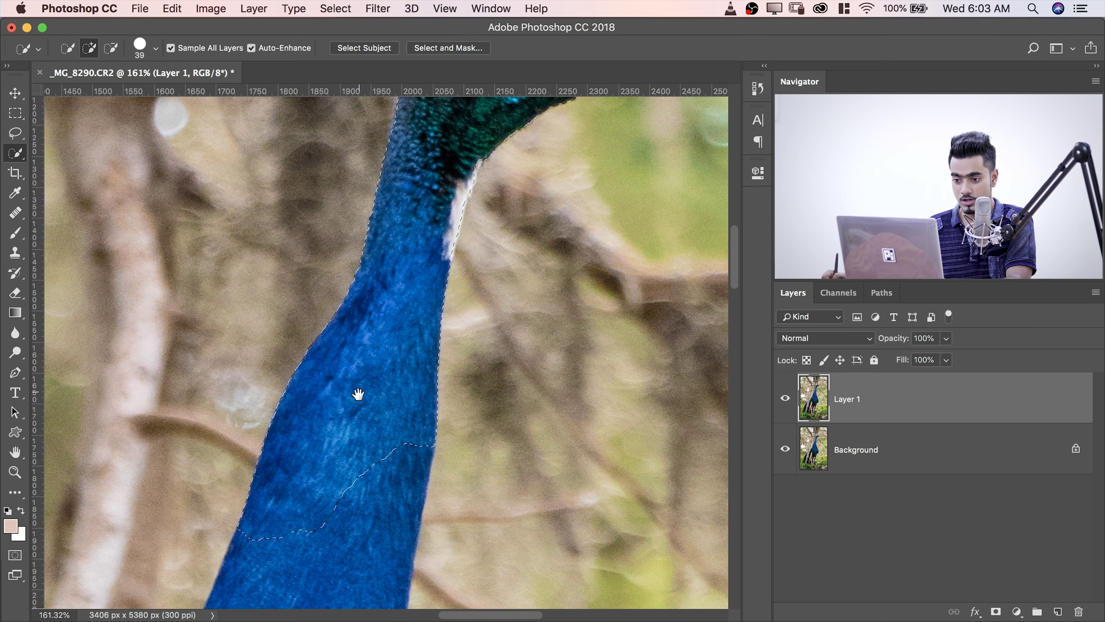
mouse_move(358, 394)
left_mouse_down()
mouse_move(346, 328)
mouse_move(352, 216)
left_mouse_up()
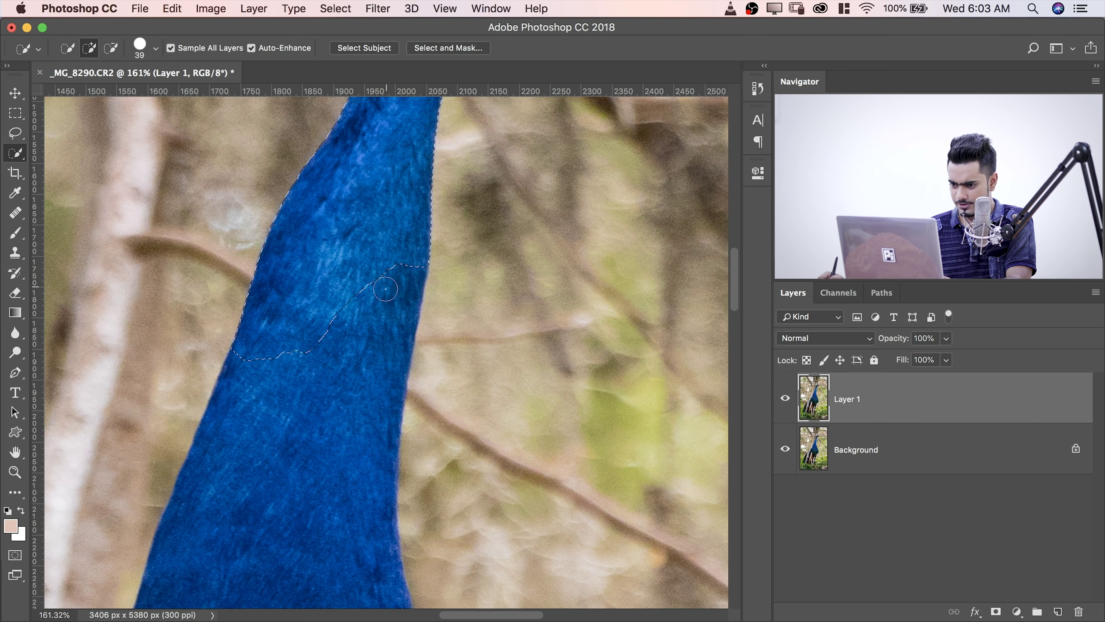
left_click_drag(386, 289, 313, 507)
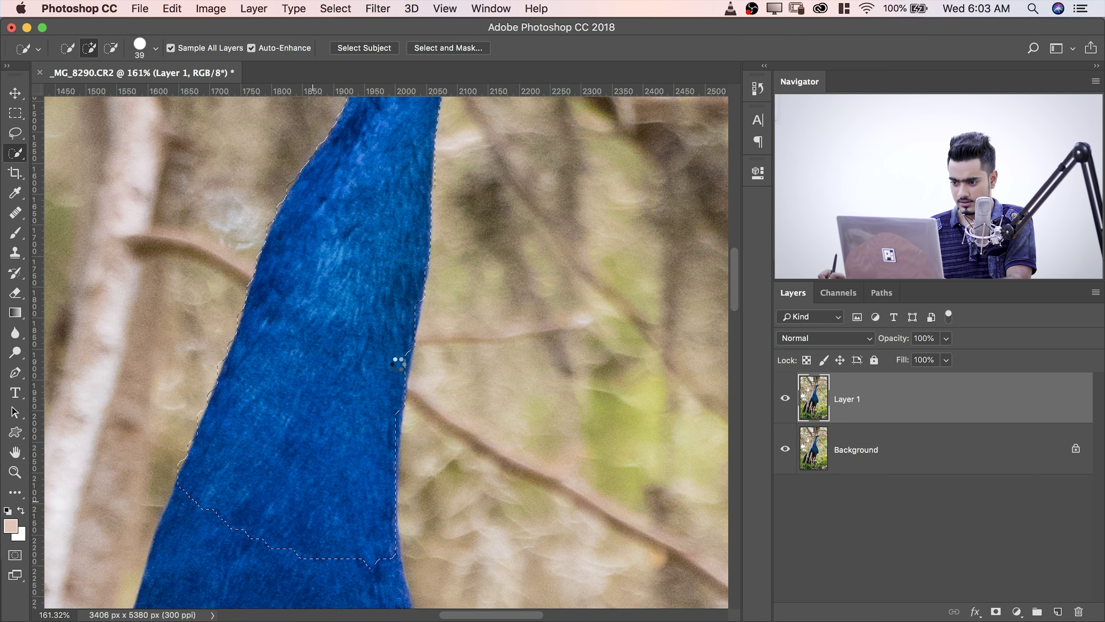
mouse_move(410, 373)
left_mouse_down()
mouse_move(437, 207)
mouse_move(450, 188)
left_mouse_up()
mouse_move(311, 333)
left_mouse_down()
mouse_move(340, 330)
mouse_move(281, 382)
mouse_move(257, 450)
mouse_move(263, 542)
left_mouse_up()
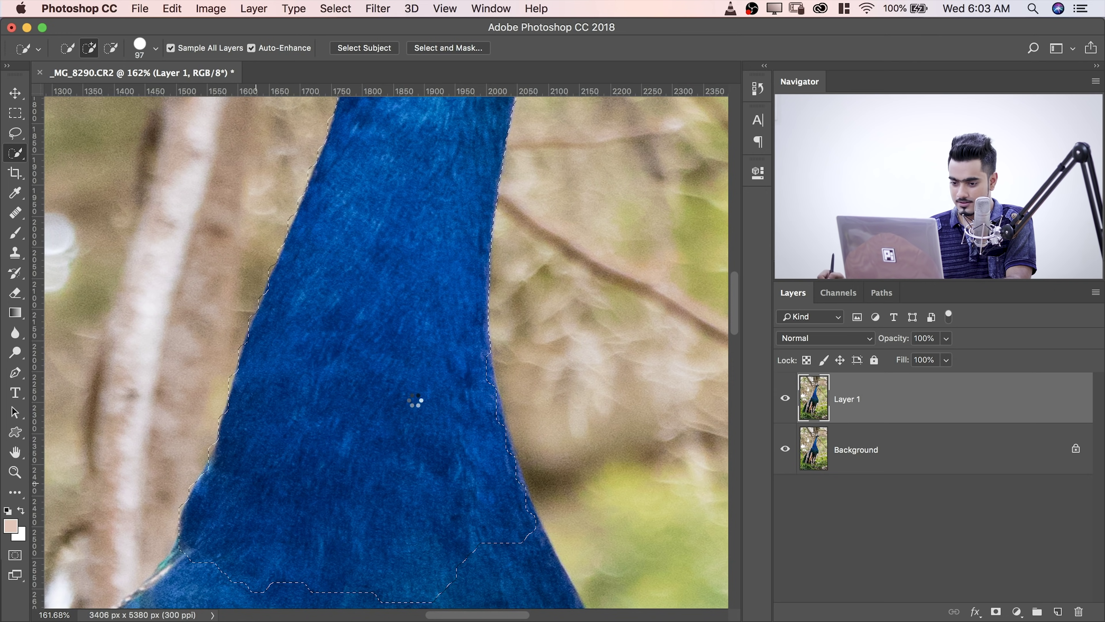
- Subtract the background area beside the base of the neck from the selection
left_click_drag(407, 399, 447, 315)
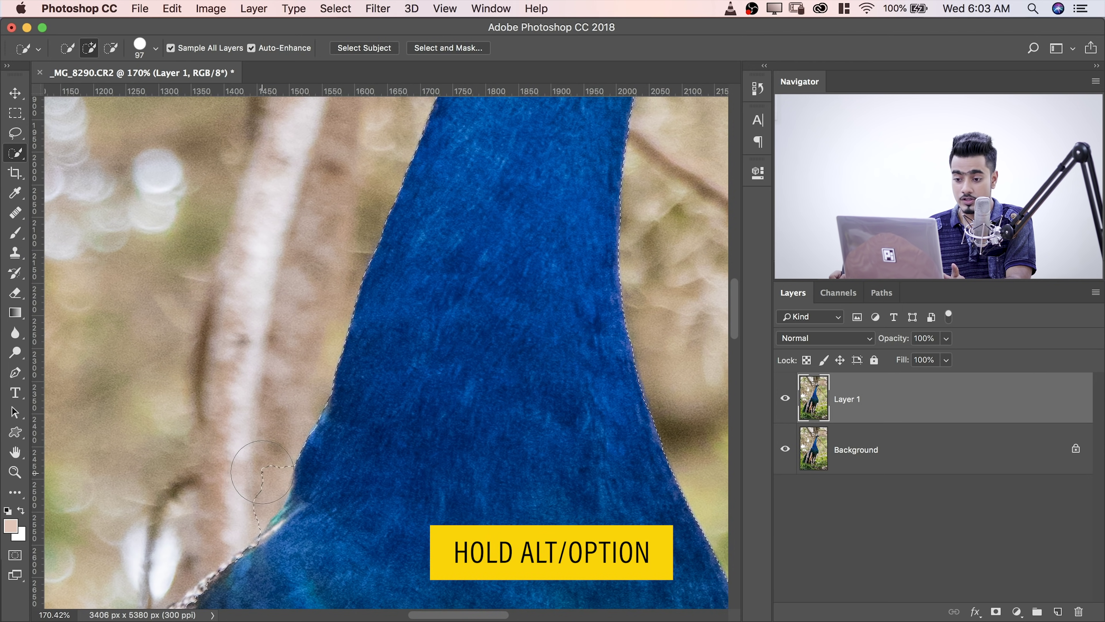
key("alt")
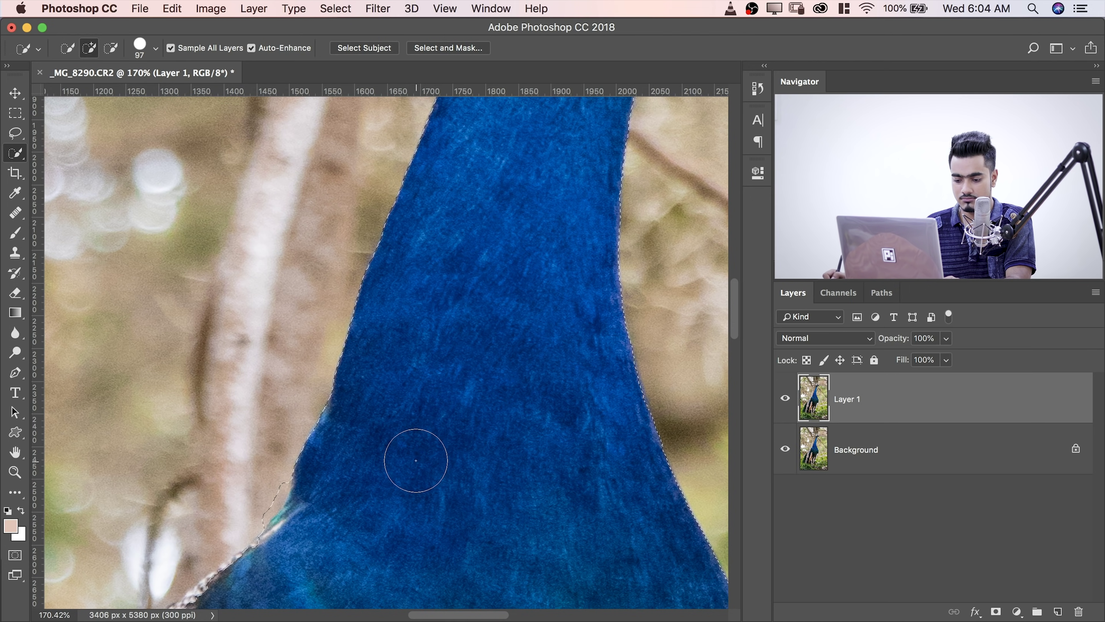
left_click(416, 463)
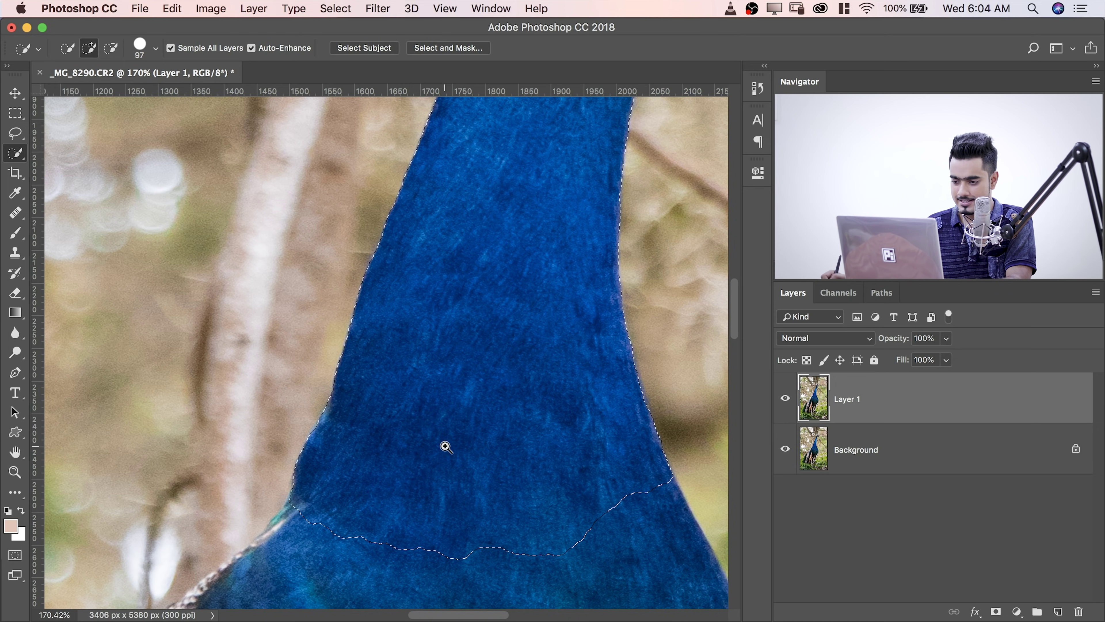
- Extend the selection over the peacock's chest, belly, brown wing feathers and upper legs
scroll(444, 447, "down", 2)
left_click_drag(414, 454, 456, 235)
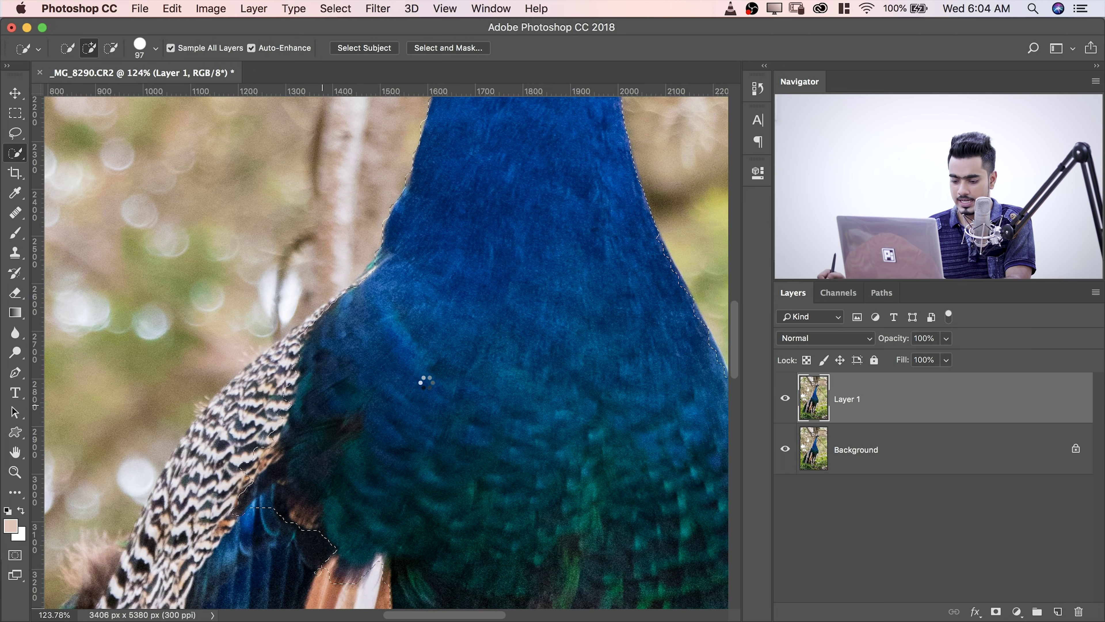
scroll(434, 353, "down", 4)
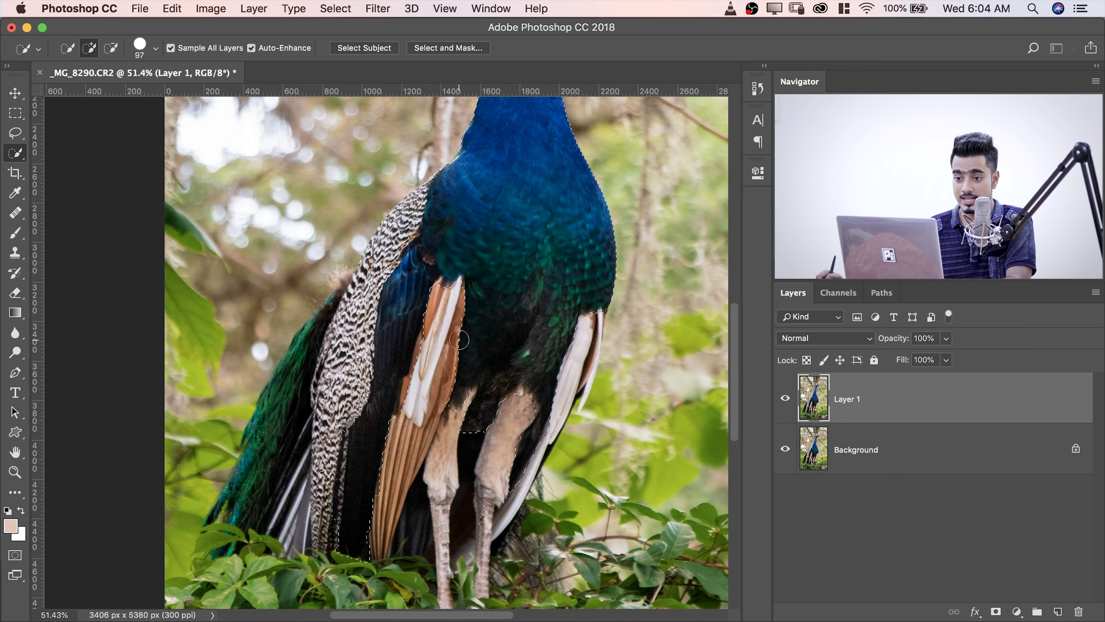
left_click_drag(454, 322, 406, 502)
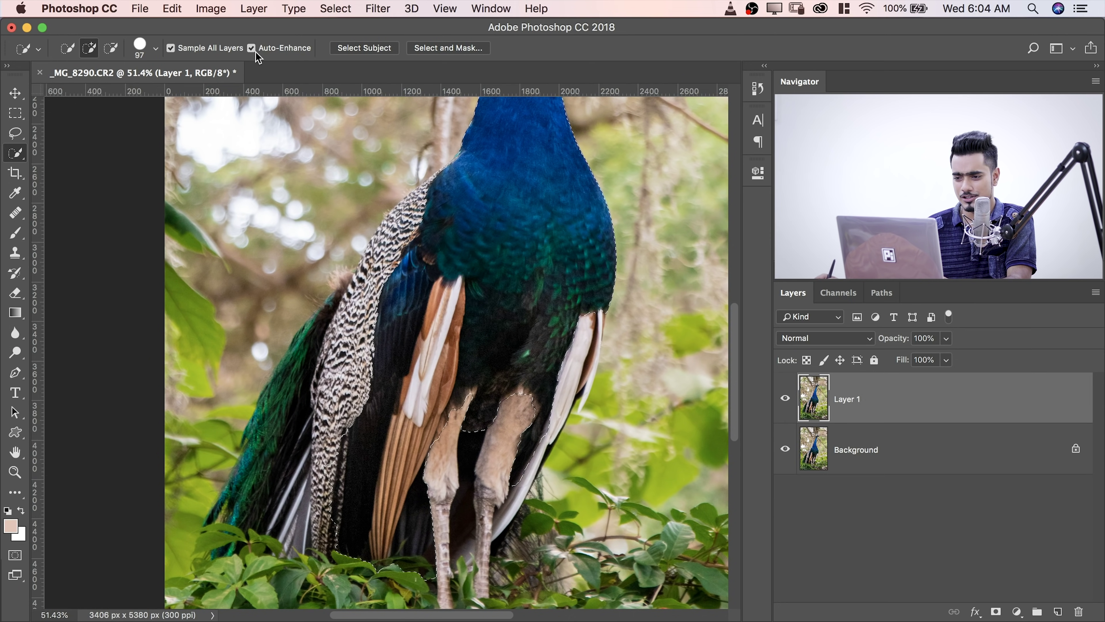
- Turn off Auto-Enhance and continue the selection over the peacock's remaining wing and tail feathers
left_click(252, 48)
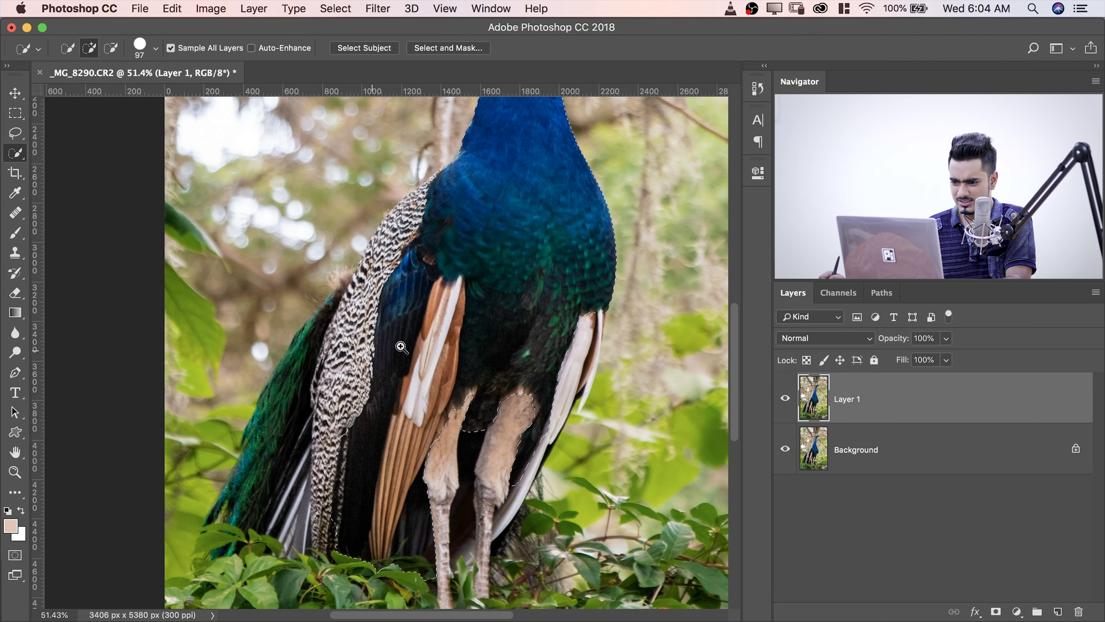
left_click_drag(400, 348, 433, 341)
mouse_move(448, 292)
left_mouse_down()
mouse_move(394, 283)
mouse_move(438, 288)
left_mouse_up()
left_click_drag(365, 268, 359, 377)
mouse_move(420, 257)
left_mouse_down()
mouse_move(377, 344)
mouse_move(358, 446)
mouse_move(447, 339)
left_mouse_up()
left_click_drag(296, 387, 601, 453)
mouse_move(585, 254)
left_mouse_down()
mouse_move(501, 409)
mouse_move(306, 118)
left_mouse_up()
left_click_drag(412, 414, 314, 537)
left_click_drag(579, 152, 518, 310)
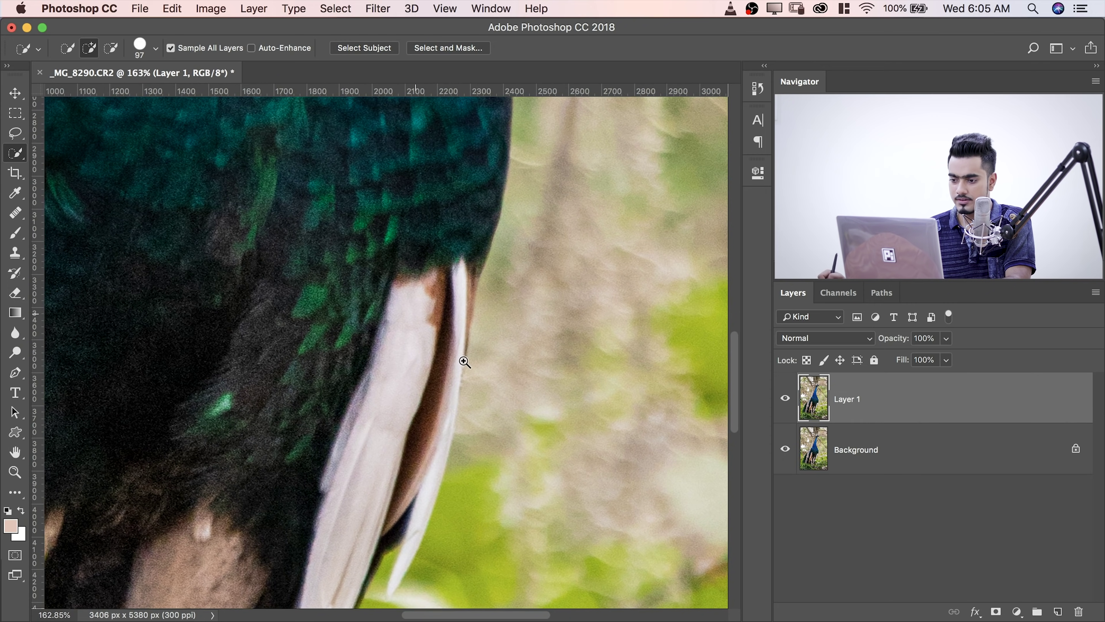
- Refine the selection along the white wing feathers with a size 15 brush, subtracting the background gap between tips and adding the dark edge
mouse_move(459, 389)
left_mouse_down()
mouse_move(403, 306)
mouse_move(425, 321)
mouse_move(371, 321)
left_mouse_up()
mouse_move(387, 270)
left_mouse_down()
mouse_move(361, 401)
mouse_move(385, 427)
mouse_move(411, 320)
mouse_move(437, 278)
left_mouse_up()
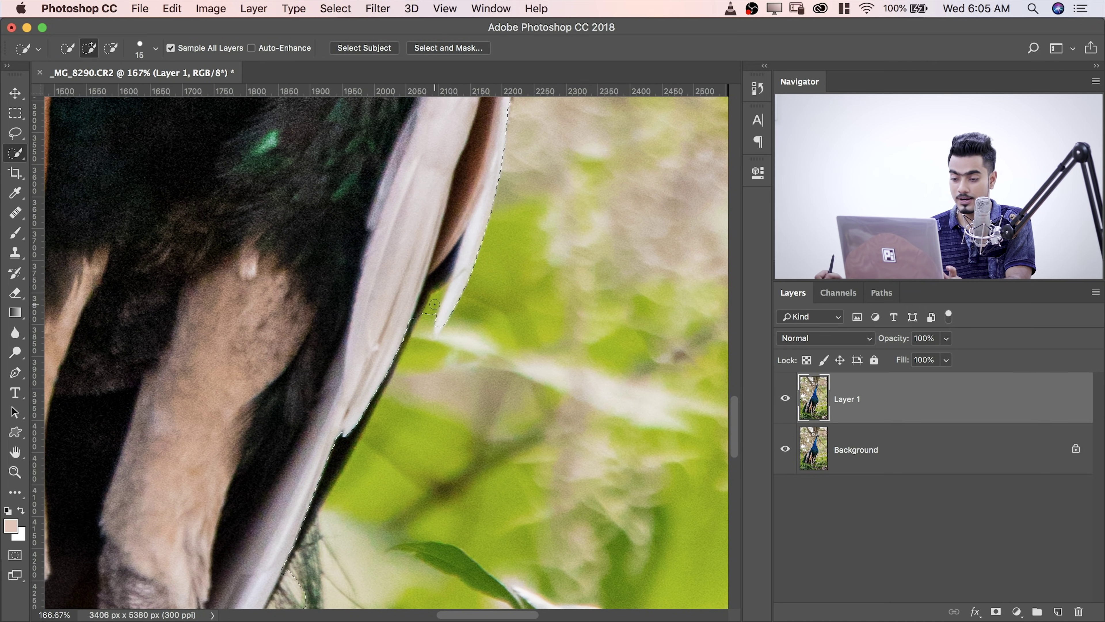
key("alt")
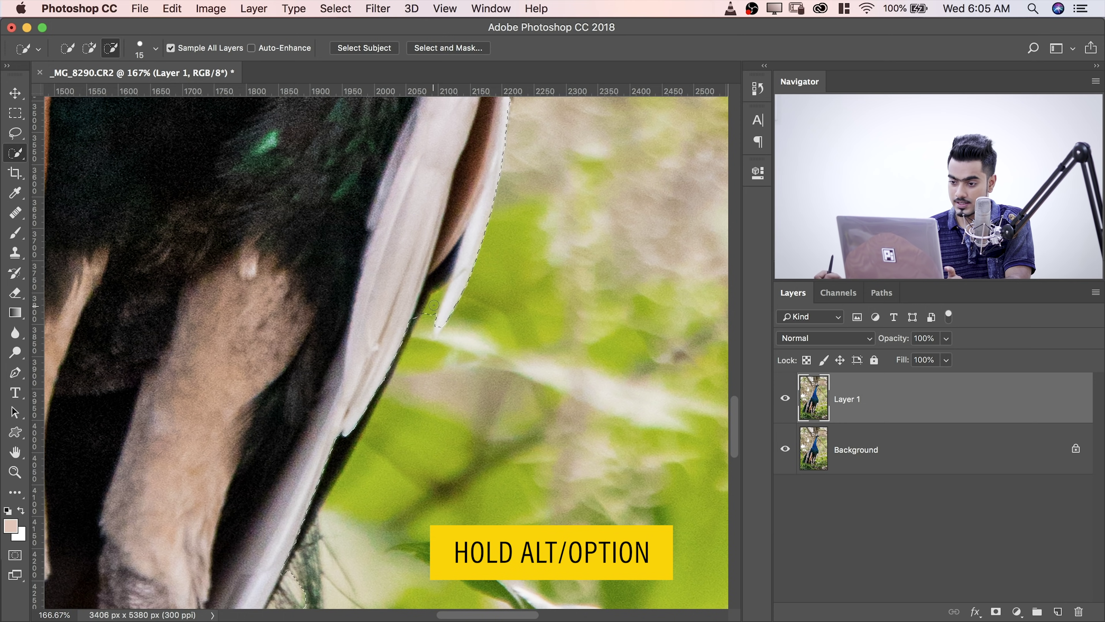
mouse_move(428, 317)
left_mouse_down()
mouse_move(435, 305)
mouse_move(408, 343)
mouse_move(405, 320)
left_mouse_up()
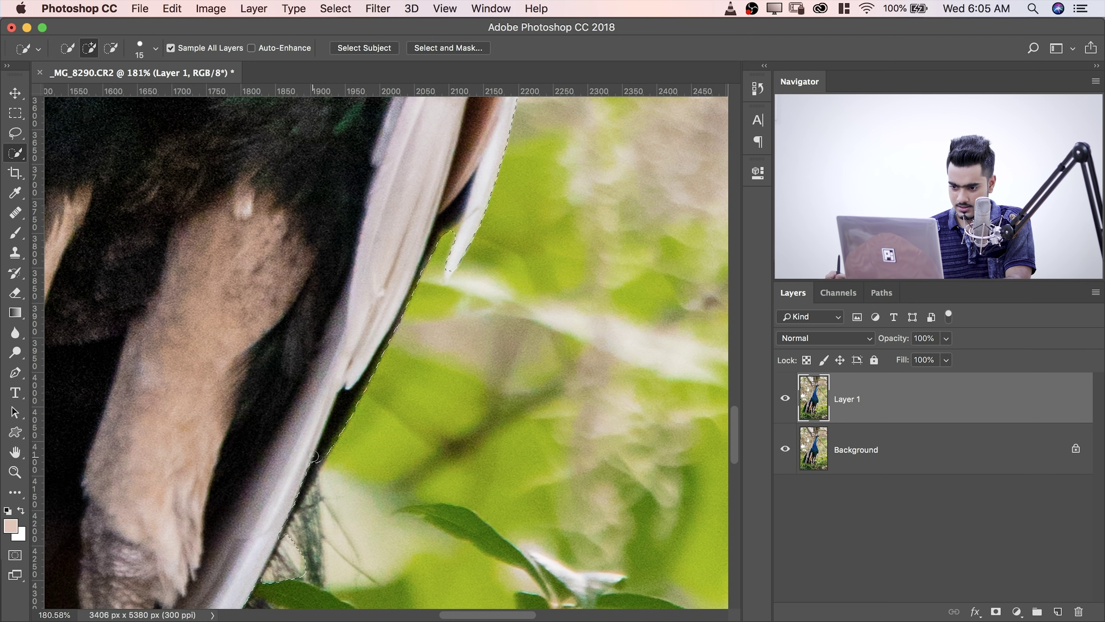
left_click_drag(313, 456, 291, 500)
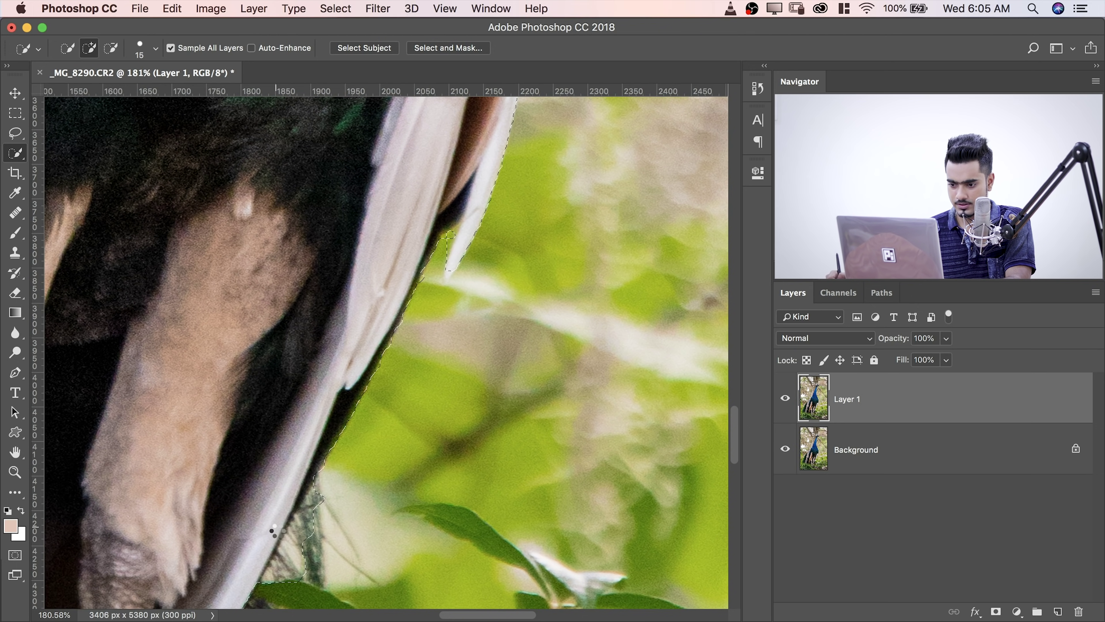
- Add the curved band of blue feather tips on the peacock's crest to the selection
left_click_drag(393, 423, 278, 398)
left_click_drag(307, 307, 362, 235)
left_click_drag(313, 367, 297, 424)
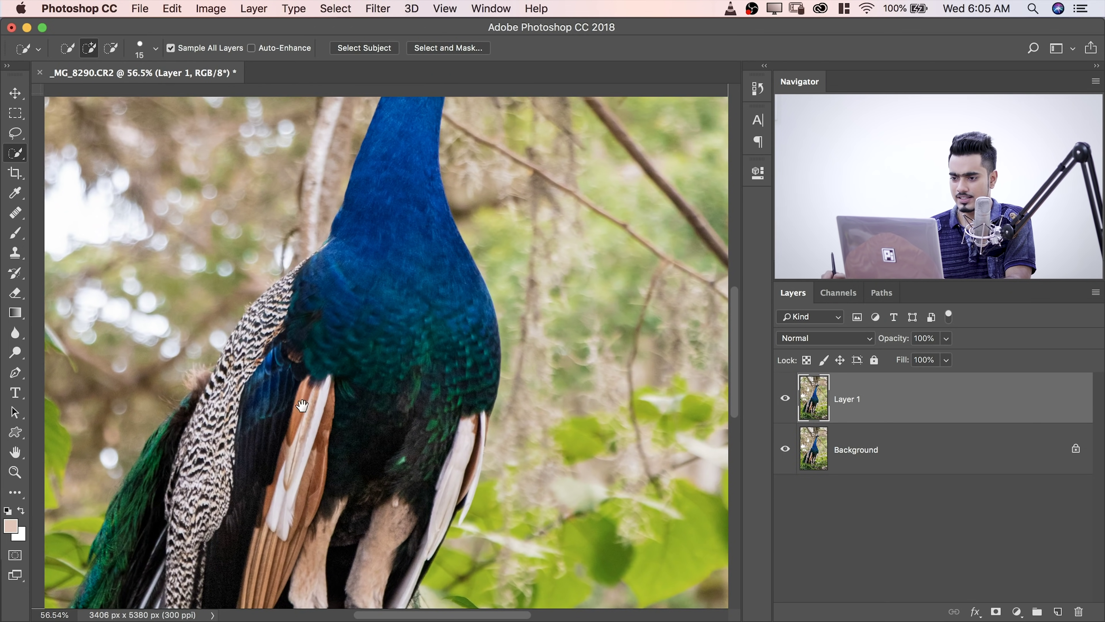
left_click_drag(327, 150, 261, 525)
left_click_drag(347, 309, 350, 306)
left_click_drag(349, 266, 405, 250)
left_click_drag(343, 231, 388, 218)
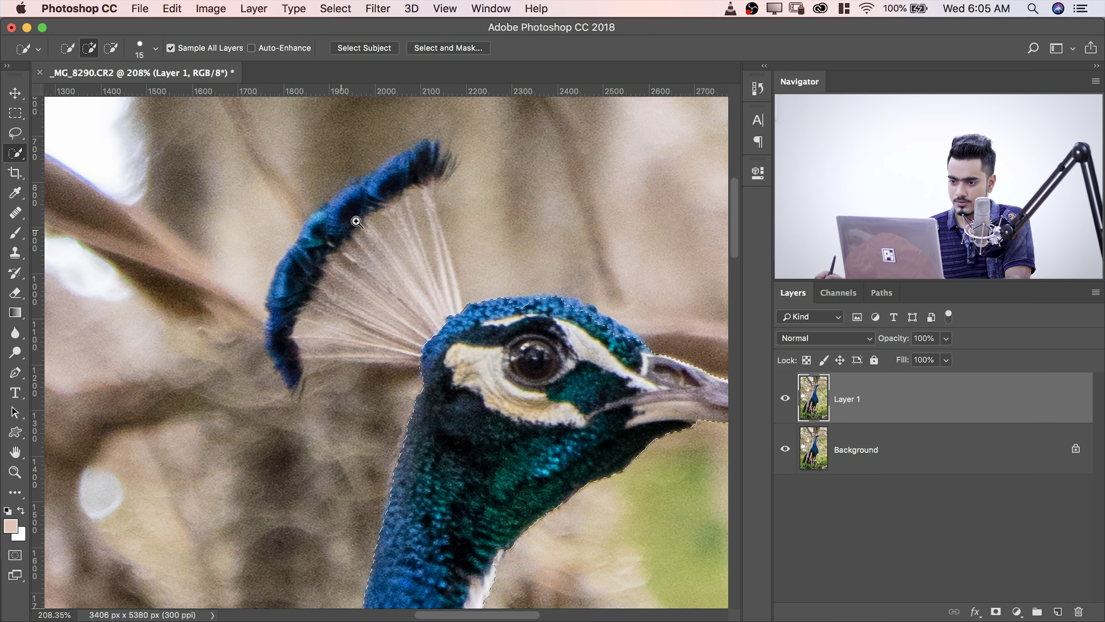
left_click_drag(424, 157, 382, 186)
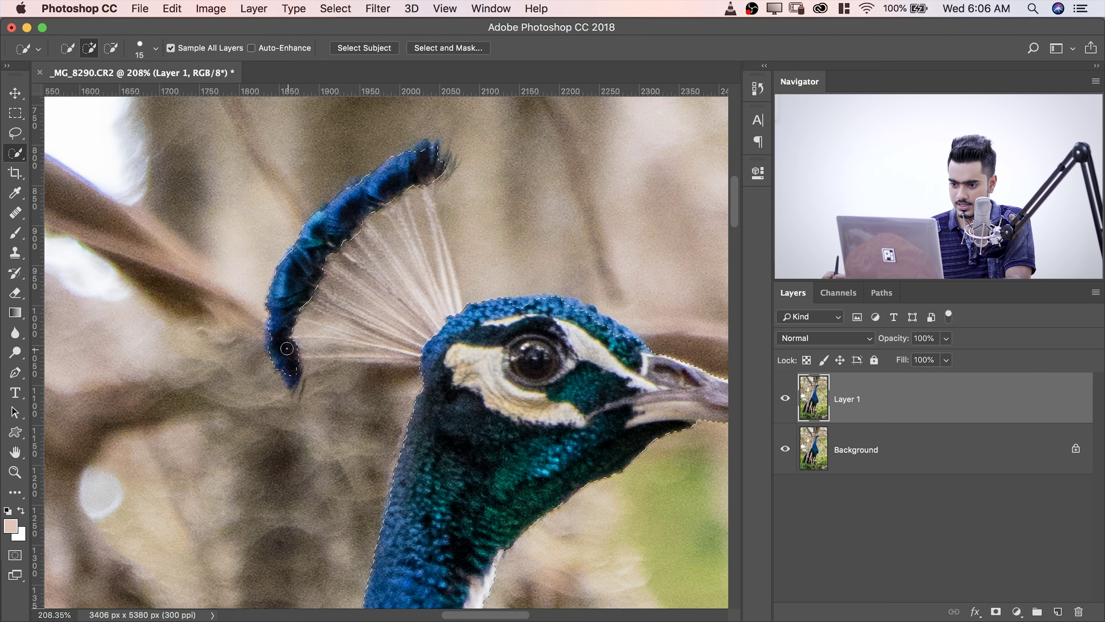
left_click_drag(280, 338, 291, 376)
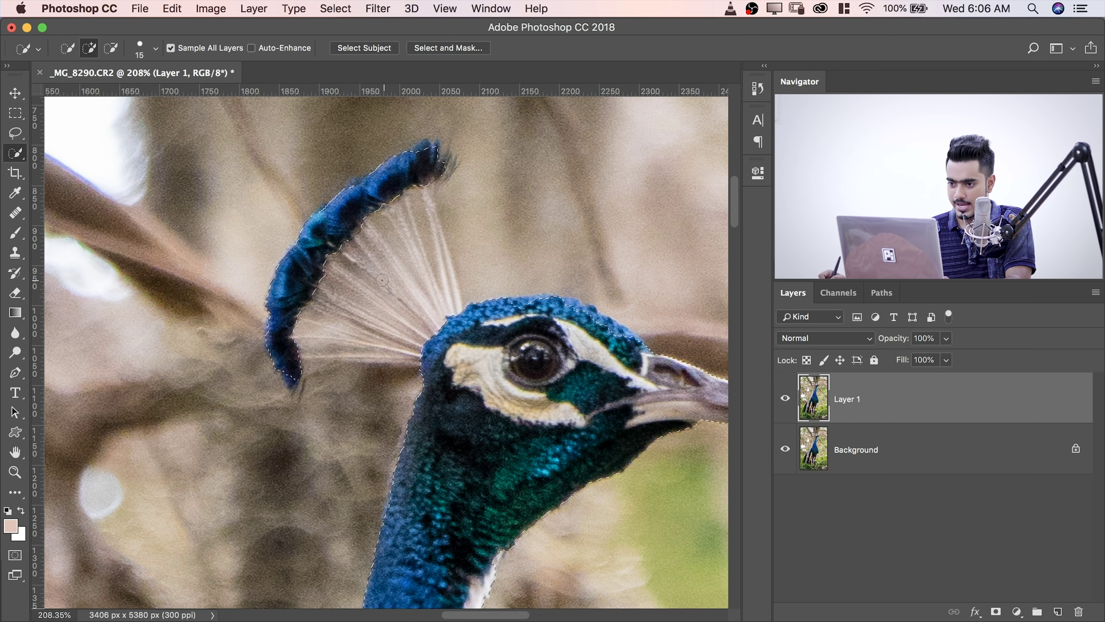
- Extend the selection out to the edge of the blue feathers along the top of the peacock's head
left_click_drag(543, 289, 445, 253)
left_click_drag(491, 284, 587, 279)
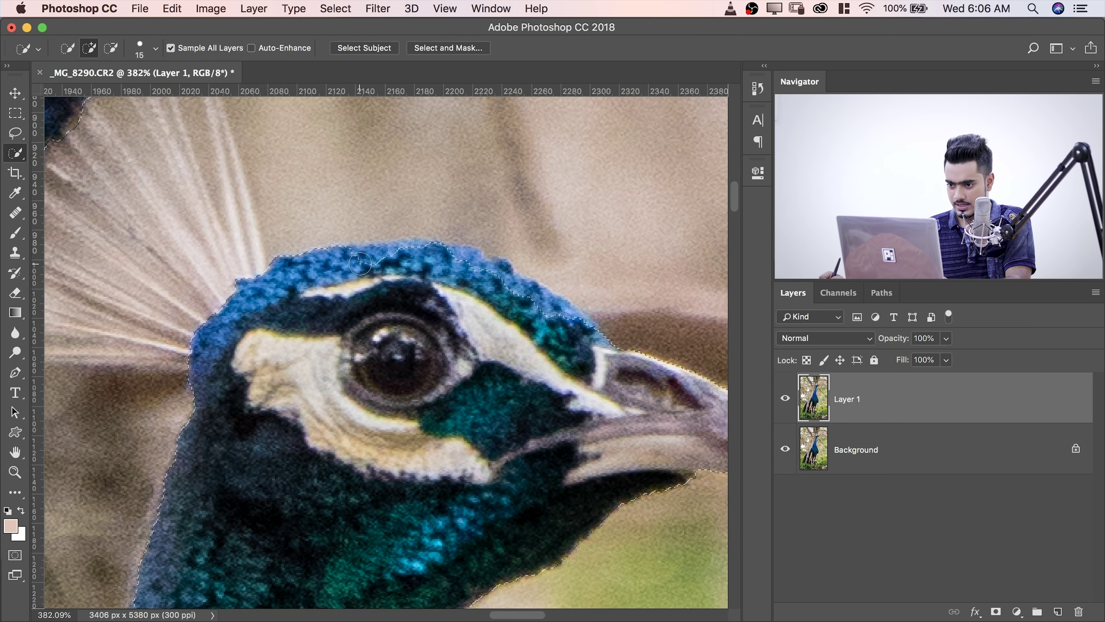
left_click_drag(360, 263, 400, 260)
left_click_drag(471, 268, 568, 329)
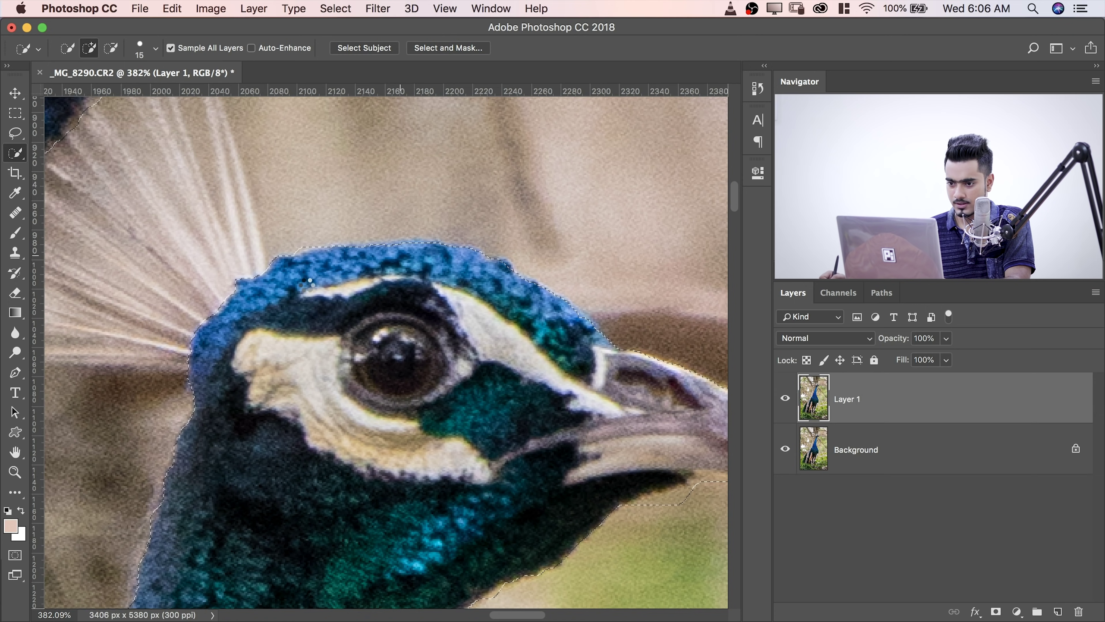
left_click_drag(322, 256, 278, 263)
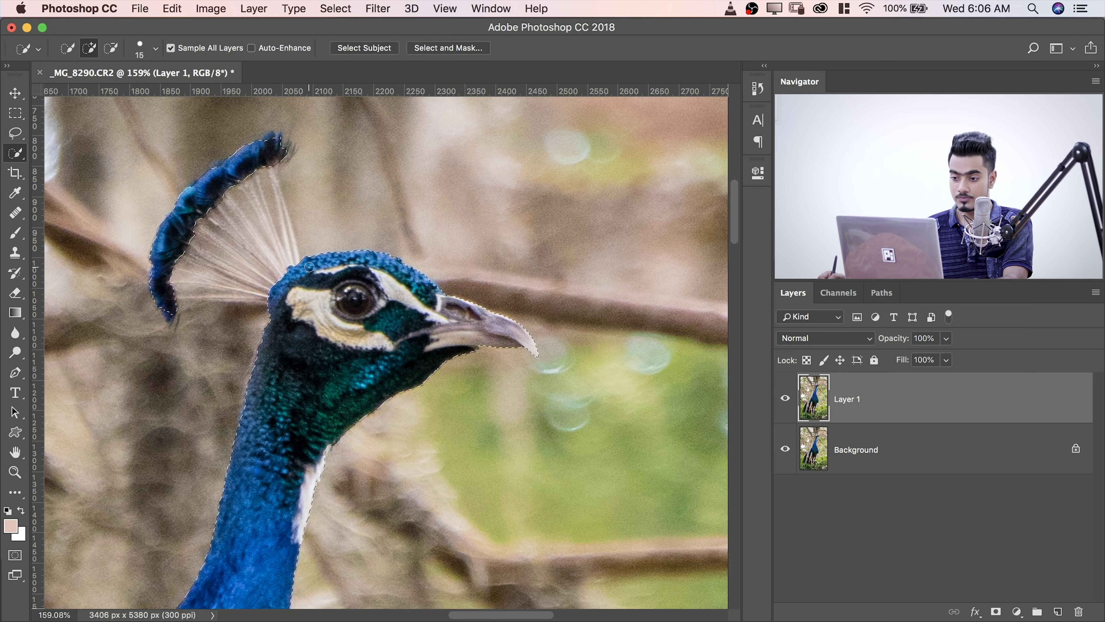
- Switch the selection to Quick Mask mode and reduce the Brush tool to size 14
key("q")
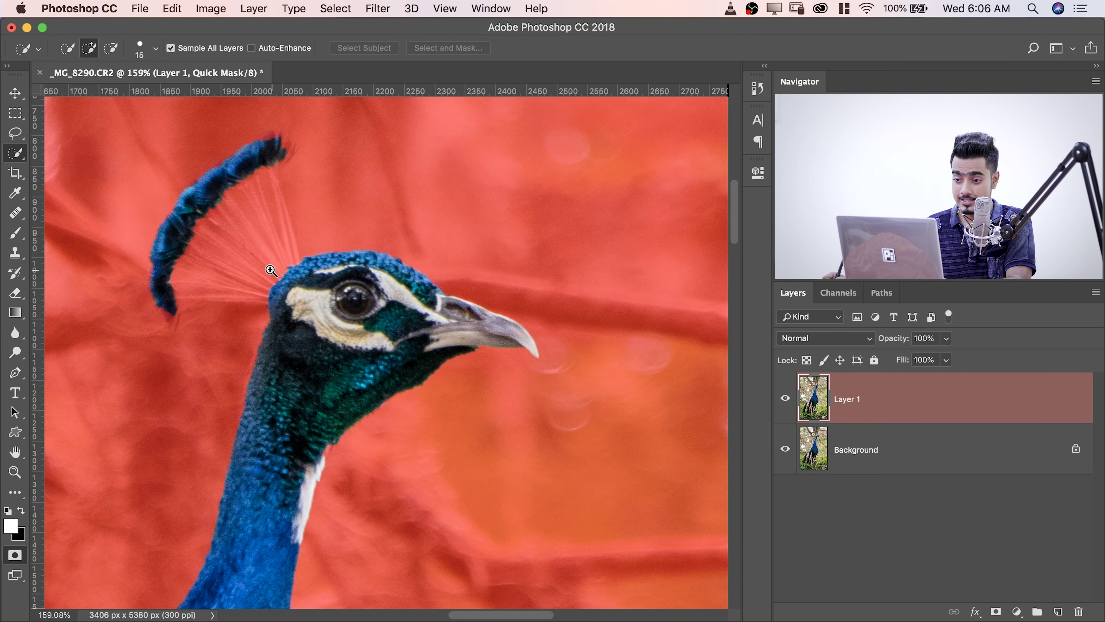
scroll(271, 268, "up", 5)
left_click(15, 233)
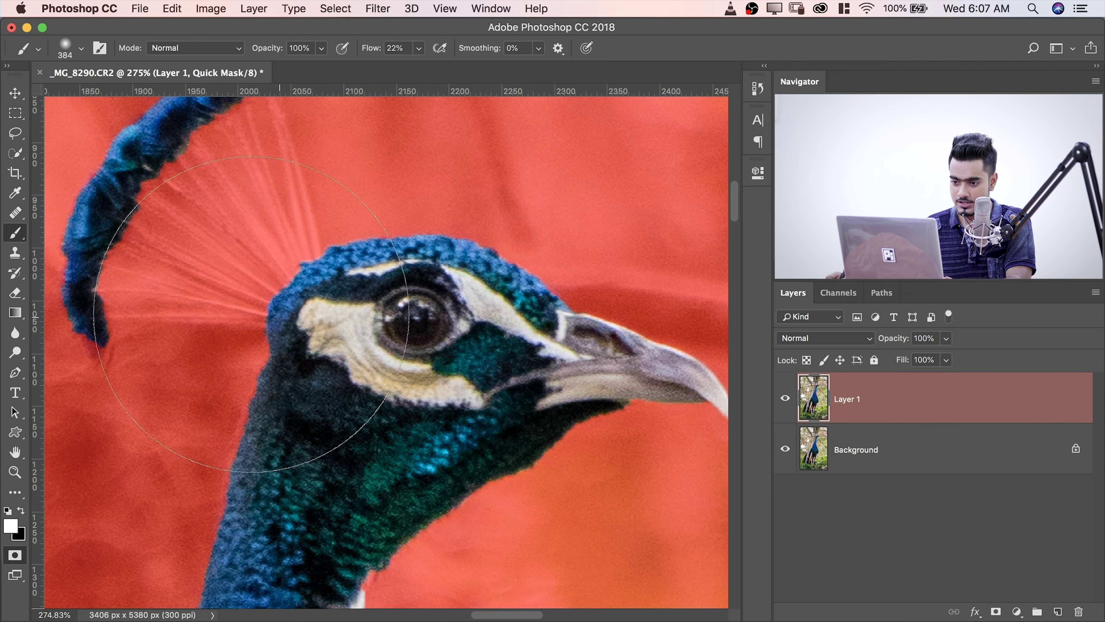
mouse_move(318, 321)
left_mouse_down()
mouse_move(91, 315)
mouse_move(1, 332)
left_mouse_up()
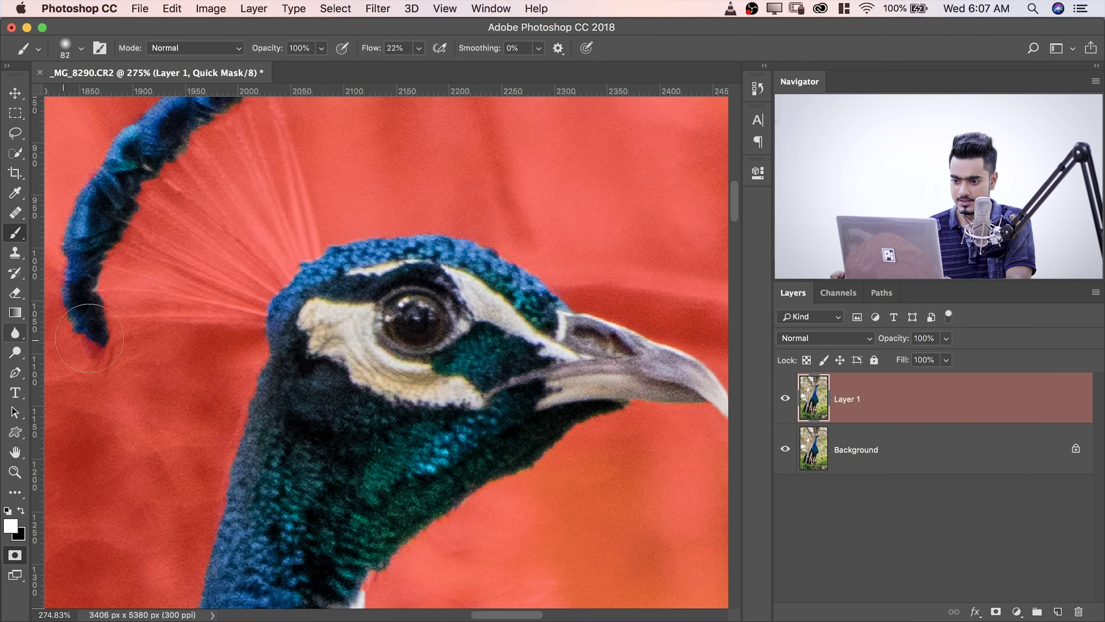
left_click_drag(225, 361, 126, 365)
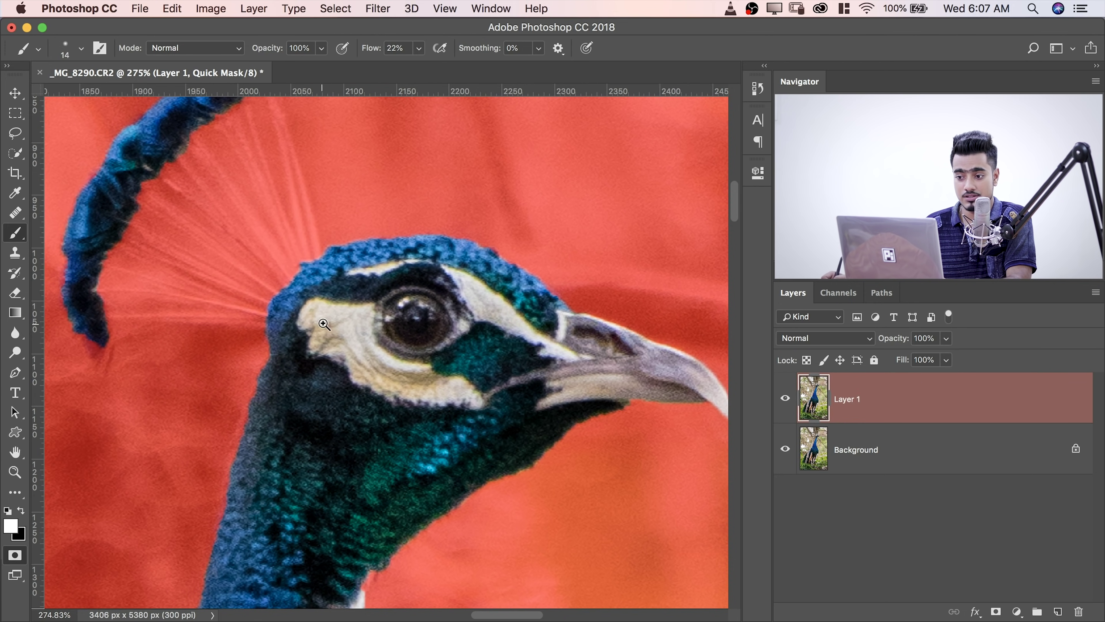
- Set the brush flow to 100% for painting the crest, and restore the full-size workspace
left_click_drag(324, 323, 363, 311)
left_click_drag(264, 289, 397, 412)
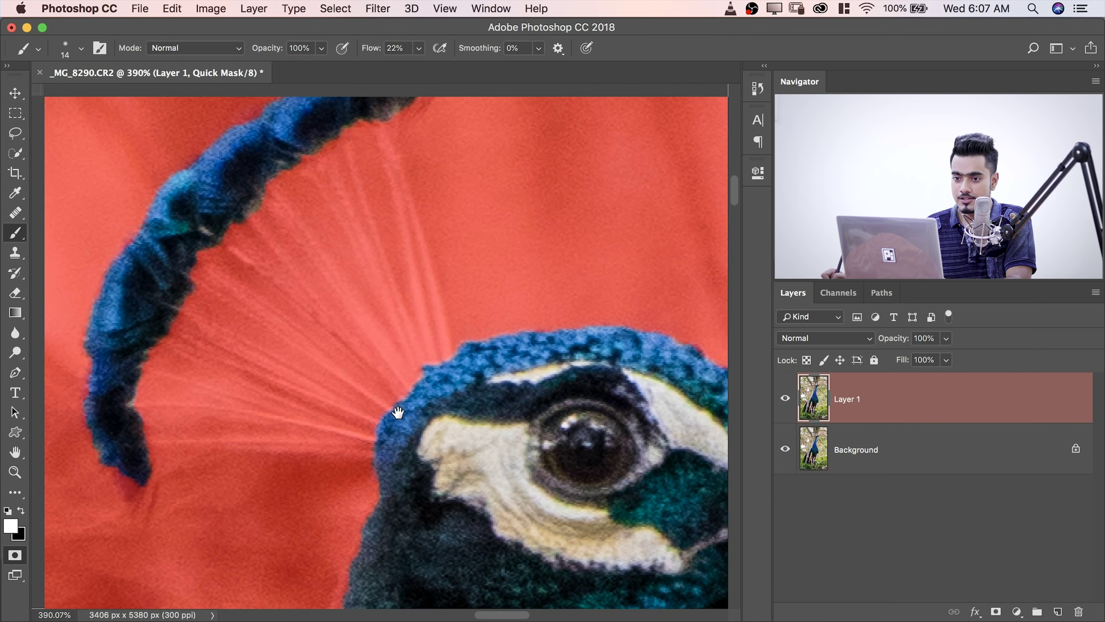
key("super+r")
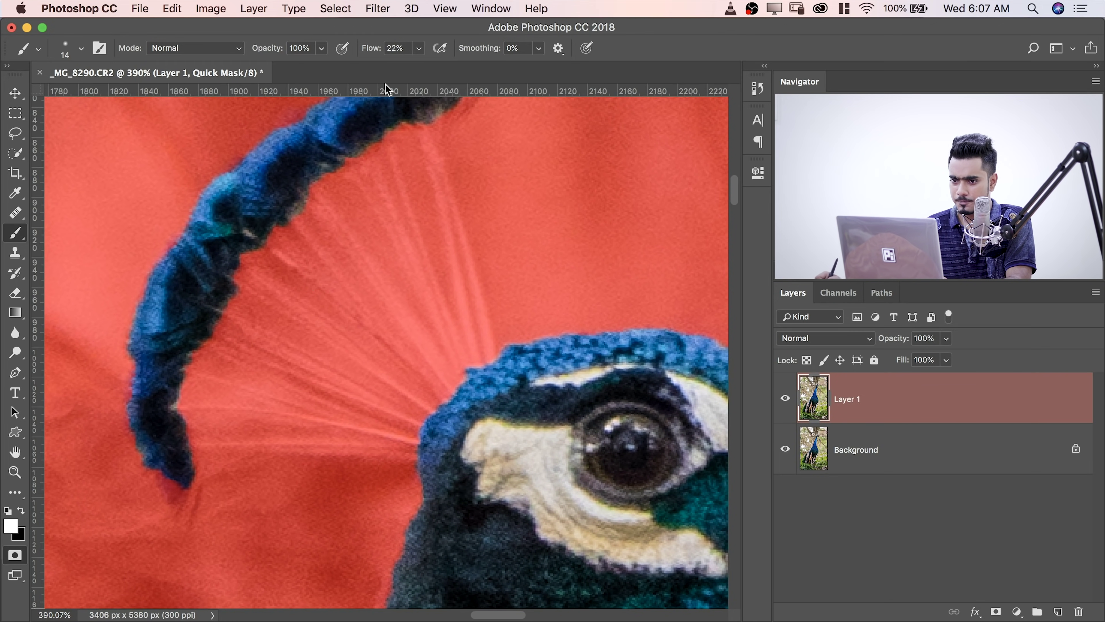
left_click(418, 48)
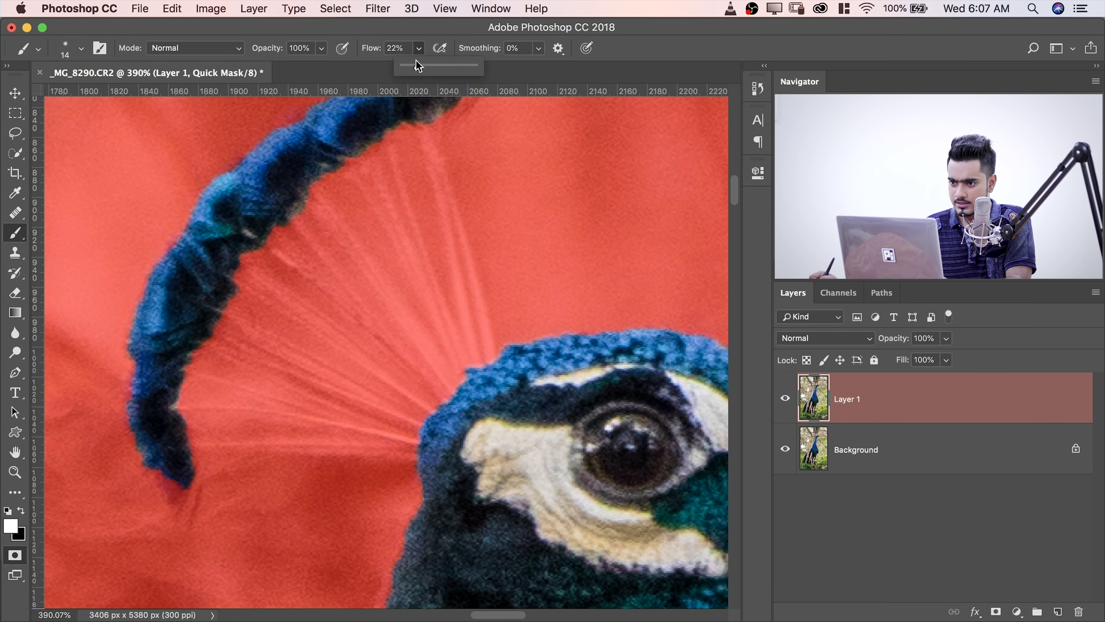
left_click(521, 66)
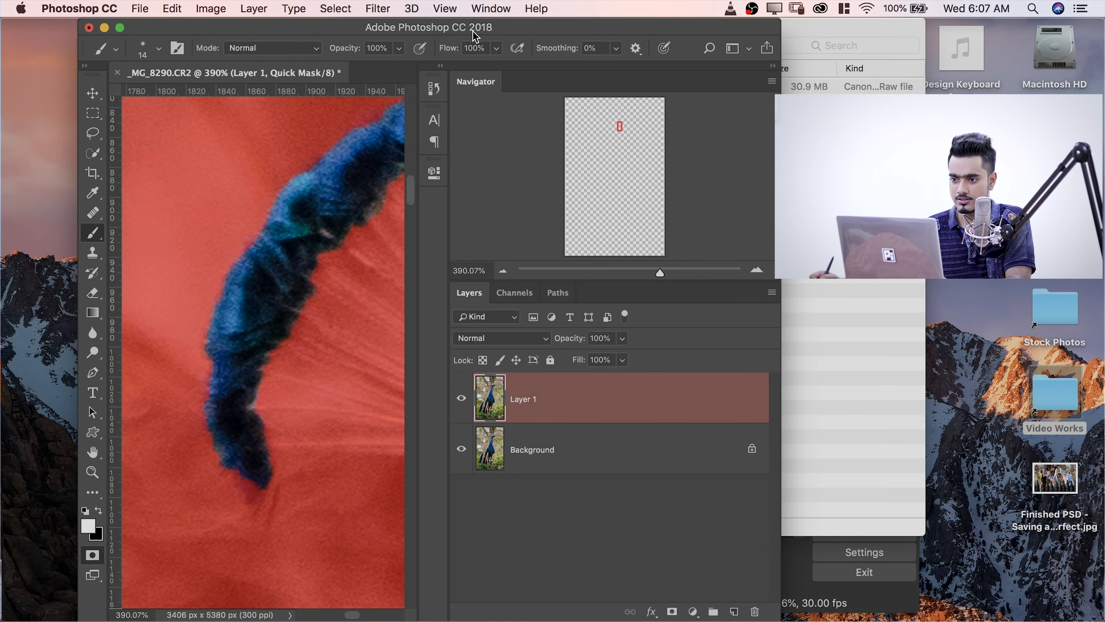
double_click(435, 32)
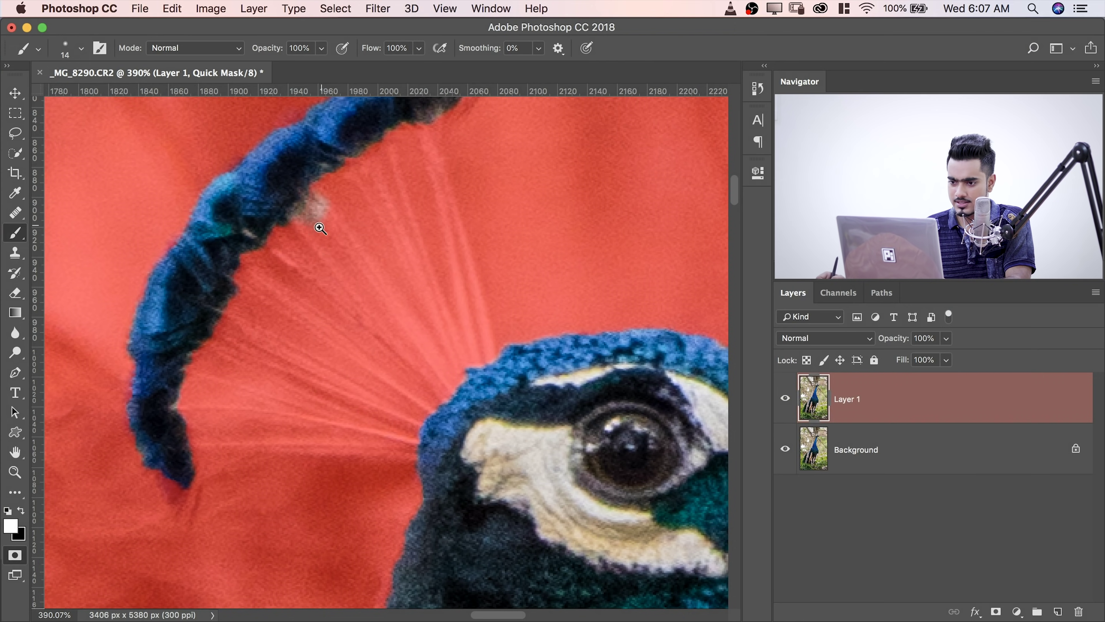
- Paint the fan of fine crest feathers into the quick mask in white, using a brush of about size 65 for the broad area
mouse_move(323, 205)
left_mouse_down()
mouse_move(343, 170)
mouse_move(324, 226)
mouse_move(333, 224)
mouse_move(327, 169)
mouse_move(356, 159)
mouse_move(385, 192)
left_mouse_up()
left_click_drag(367, 235, 473, 219)
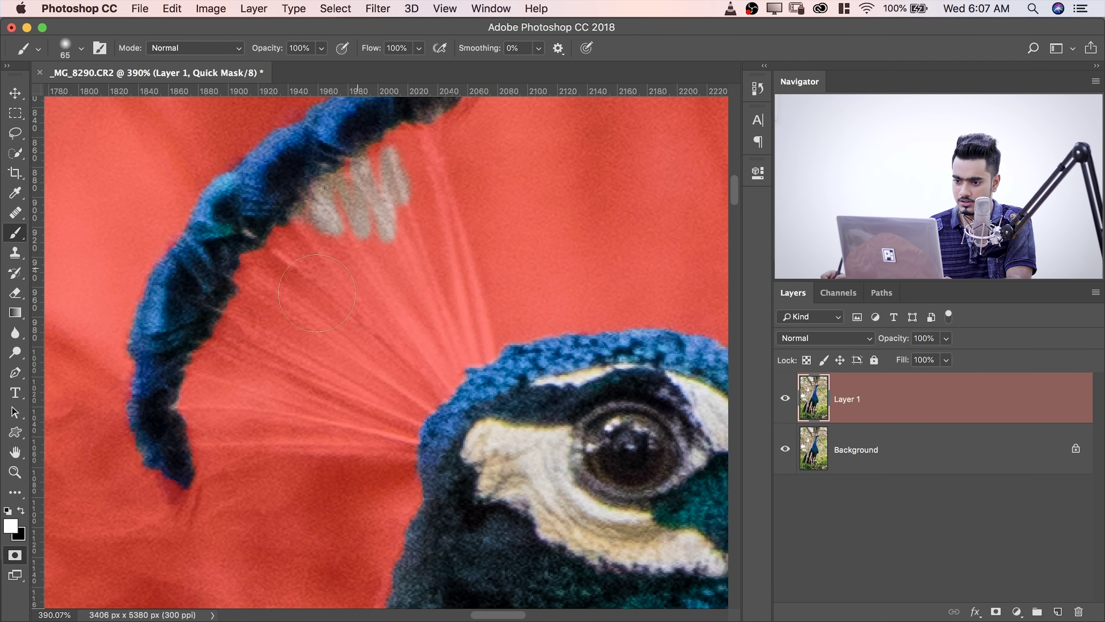
mouse_move(207, 361)
left_mouse_down()
mouse_move(348, 380)
mouse_move(262, 348)
mouse_move(322, 353)
mouse_move(265, 285)
mouse_move(281, 263)
mouse_move(356, 225)
mouse_move(328, 219)
mouse_move(390, 306)
mouse_move(362, 304)
mouse_move(333, 336)
mouse_move(430, 390)
mouse_move(347, 388)
mouse_move(300, 366)
mouse_move(308, 374)
mouse_move(247, 381)
mouse_move(225, 364)
mouse_move(209, 389)
mouse_move(205, 379)
mouse_move(281, 403)
mouse_move(272, 316)
mouse_move(385, 156)
mouse_move(456, 380)
mouse_move(398, 214)
mouse_move(380, 301)
mouse_move(364, 304)
mouse_move(429, 305)
left_mouse_up()
mouse_move(308, 360)
left_mouse_down()
mouse_move(416, 235)
mouse_move(438, 234)
left_mouse_up()
left_click_drag(298, 312, 204, 341)
left_click_drag(274, 348, 294, 362)
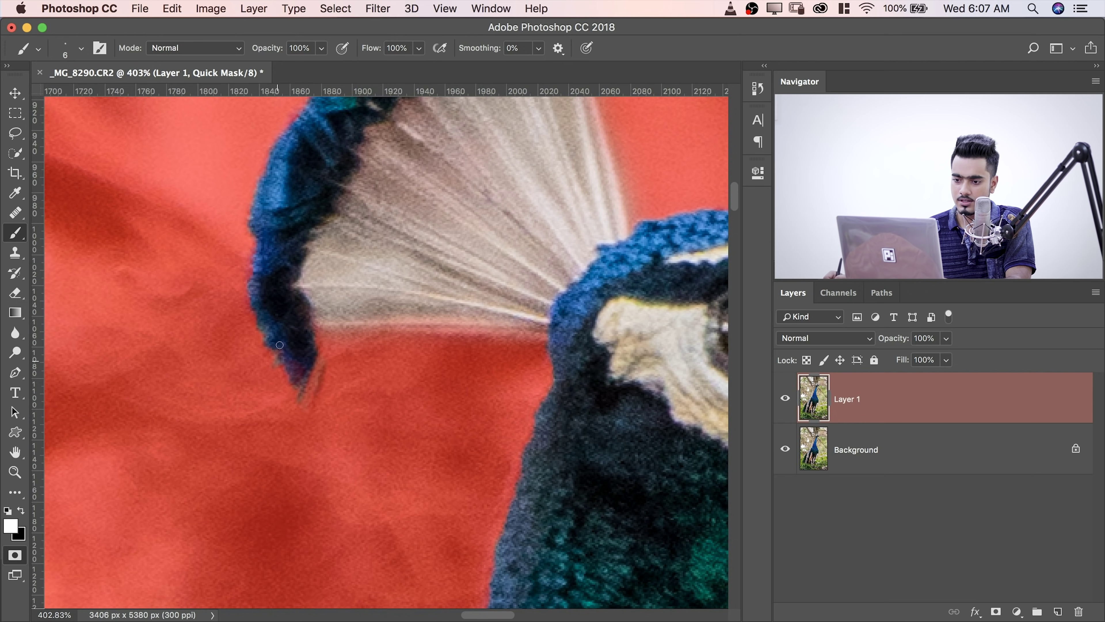
- Refine the quick mask along the blue feather tips at the crest's lower end, using brush sizes 6 and 11
left_click_drag(363, 167, 315, 343)
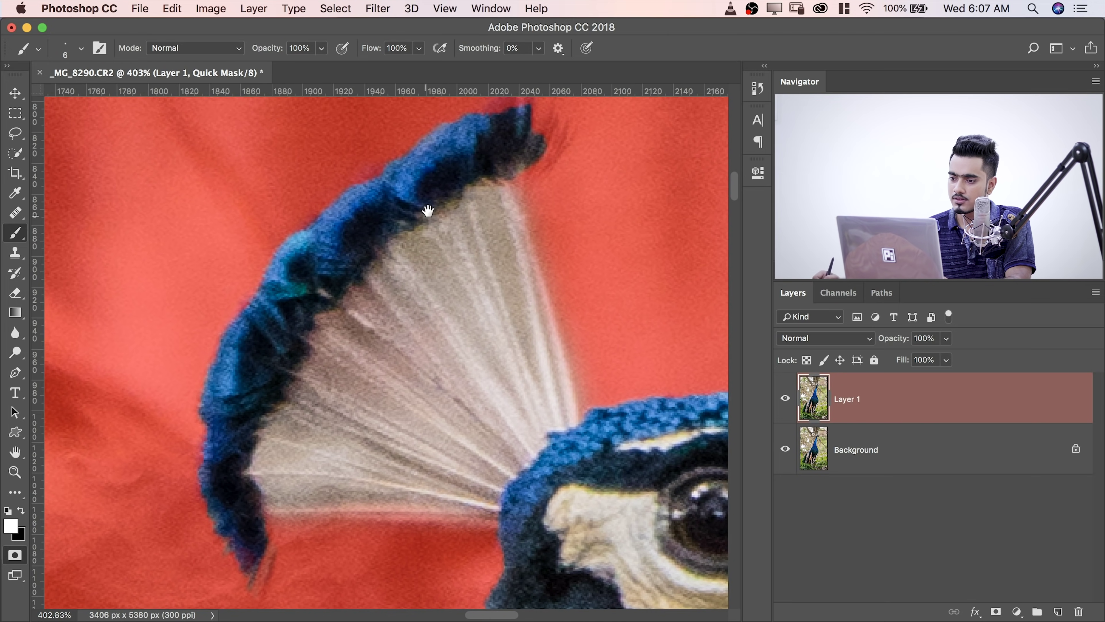
left_click_drag(448, 191, 415, 269)
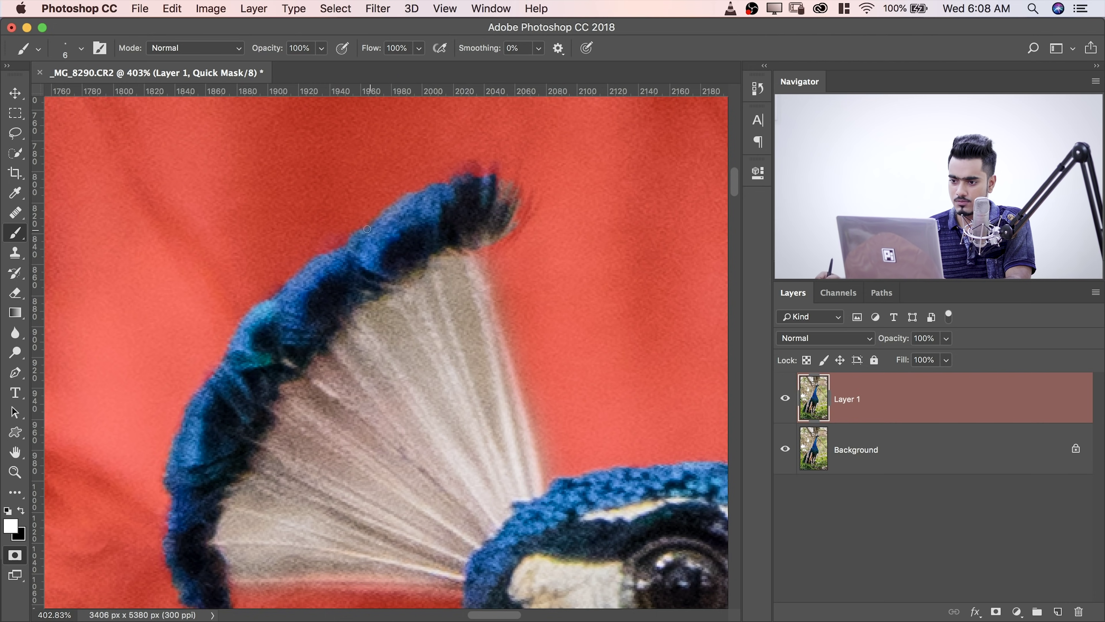
scroll(244, 331, "down", 5)
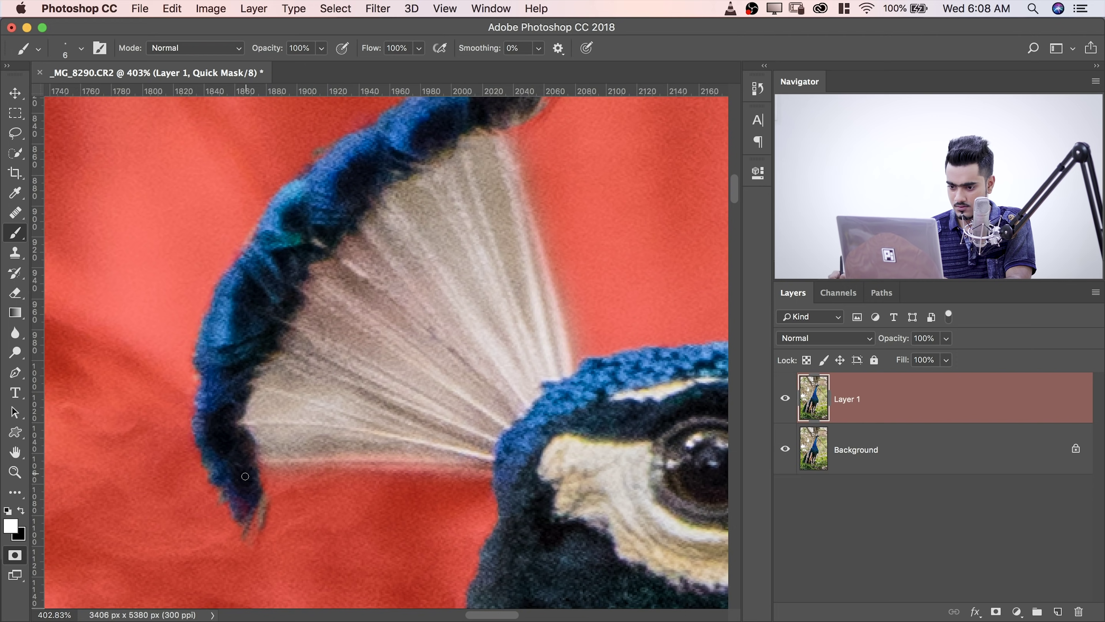
scroll(243, 436, "down", 3)
left_click_drag(287, 434, 299, 435)
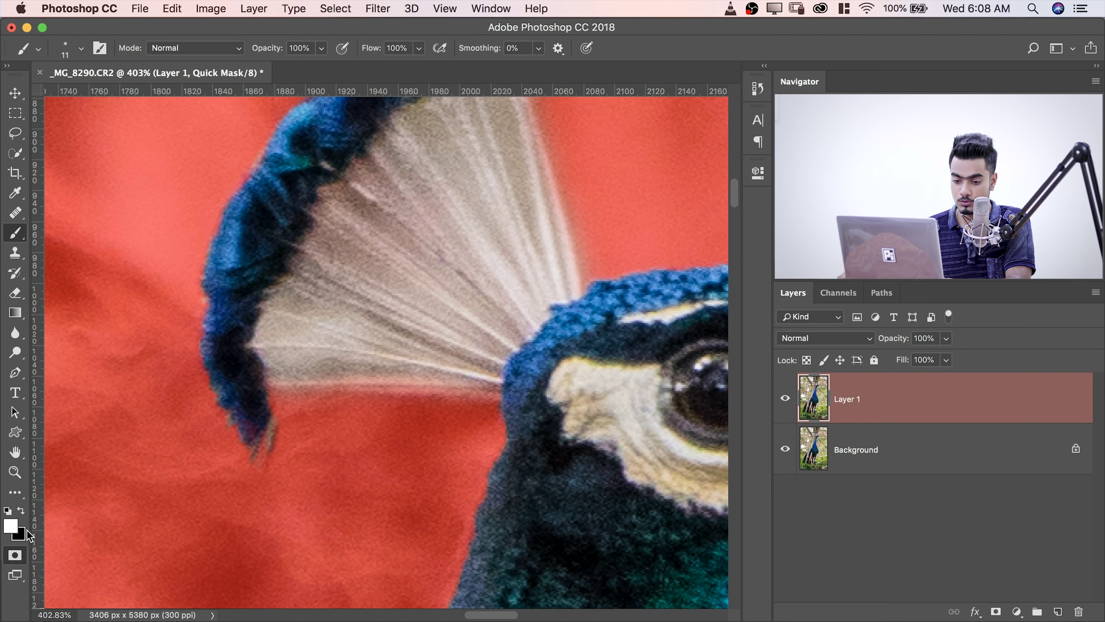
key("x")
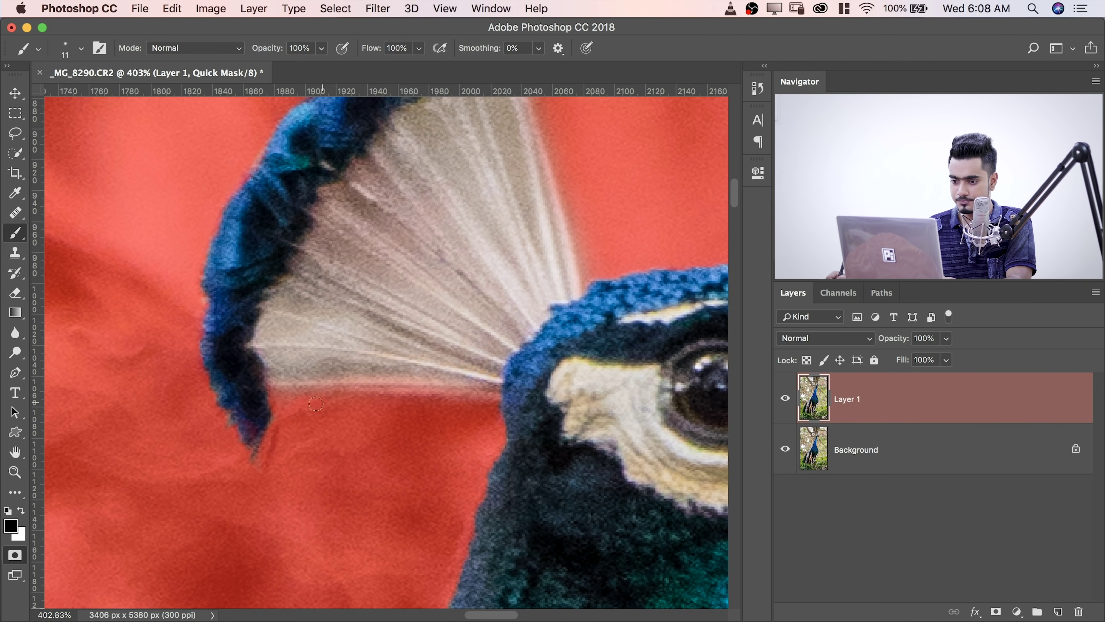
key("x")
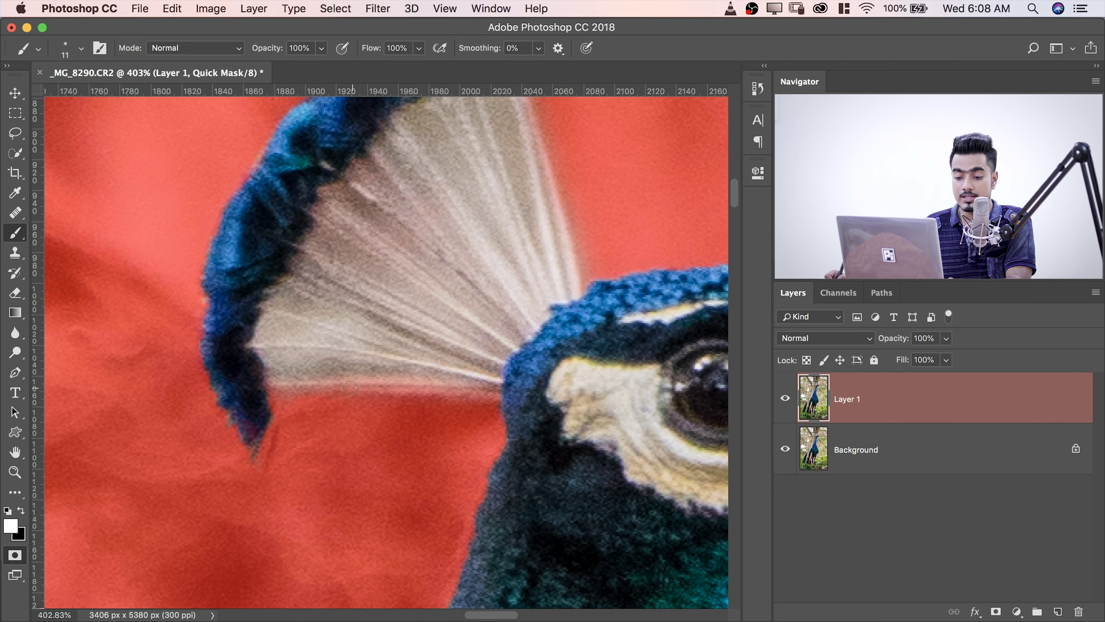
- Paint the upper end of the white throat patch into the quick mask in white, reducing the brush to size 8
left_click_drag(474, 410, 285, 130)
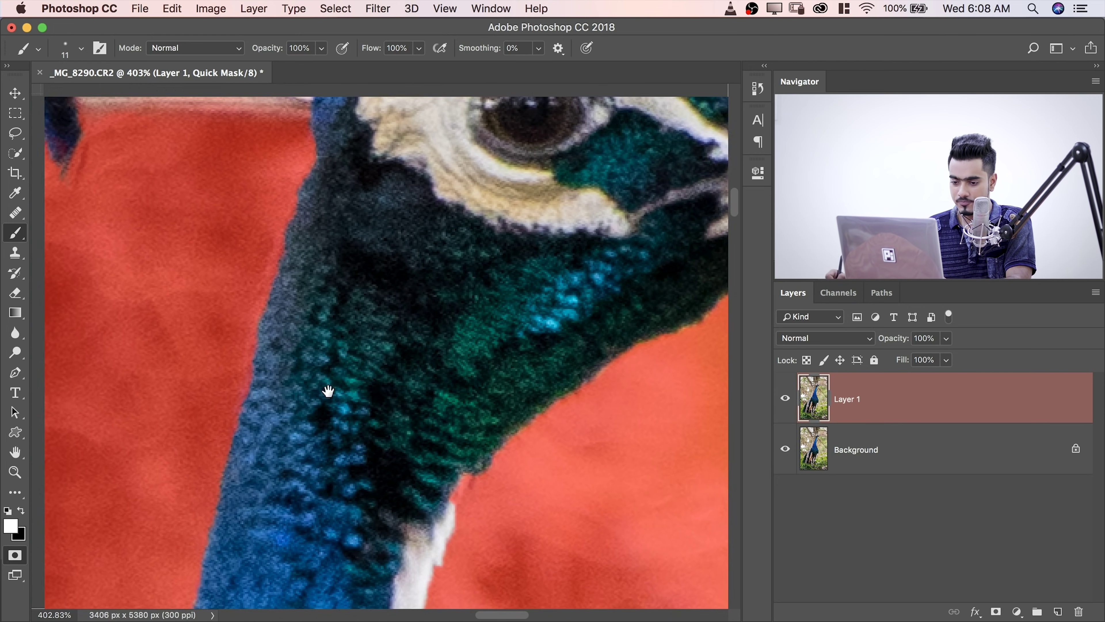
left_click_drag(328, 389, 362, 313)
left_click_drag(270, 441, 222, 491)
left_click_drag(338, 411, 249, 523)
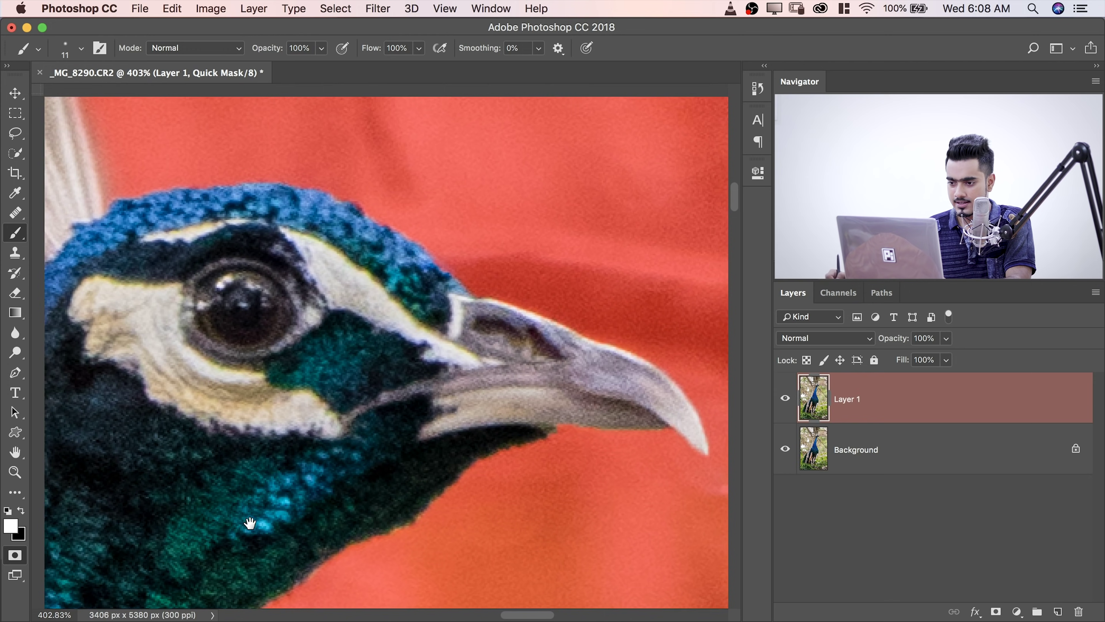
mouse_move(527, 347)
left_mouse_down()
mouse_move(395, 346)
mouse_move(358, 254)
mouse_move(266, 212)
mouse_move(226, 233)
left_mouse_up()
key("super+r")
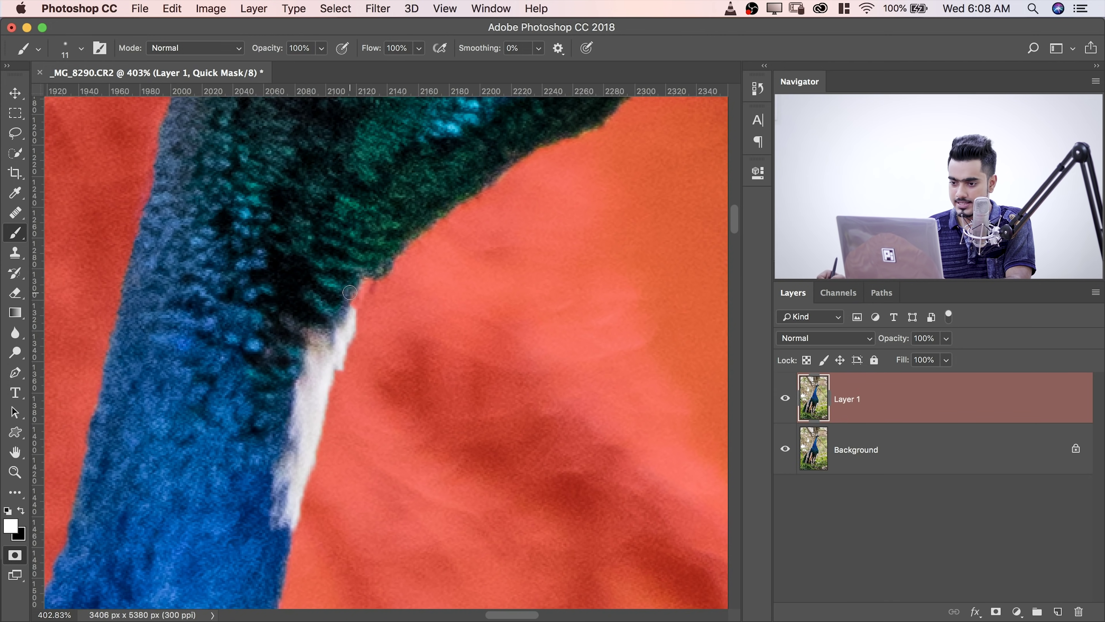
mouse_move(352, 295)
left_mouse_down()
mouse_move(338, 301)
mouse_move(373, 267)
left_mouse_up()
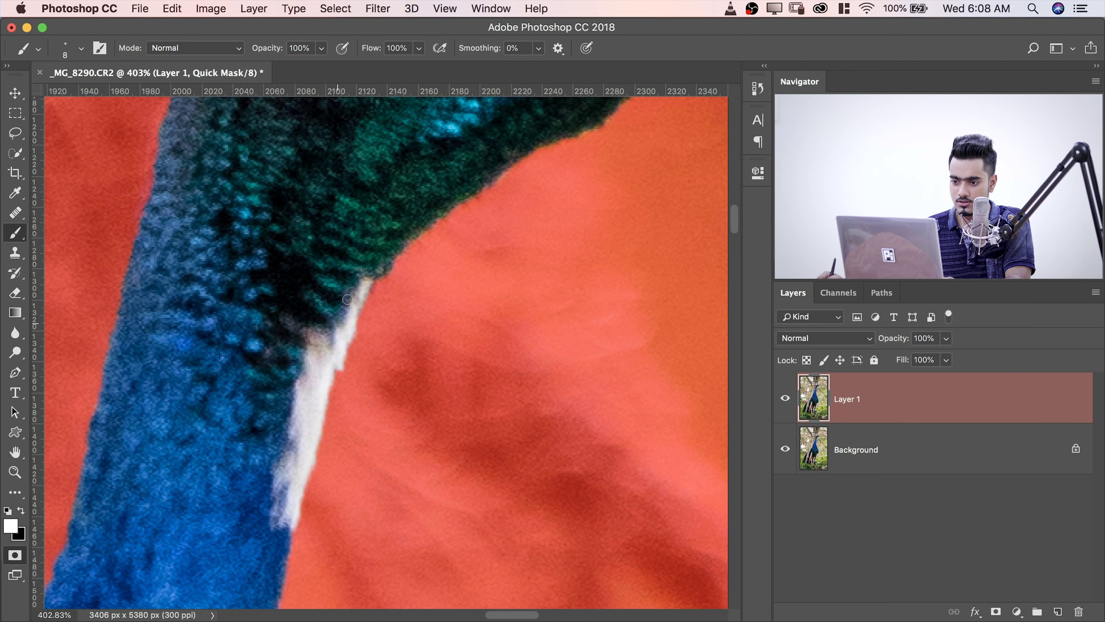
- Switch the brush preset to Soft Round from the General Brushes group
key("super+r")
left_click_drag(155, 537, 347, 278)
left_click_drag(218, 471, 348, 276)
key("super+r")
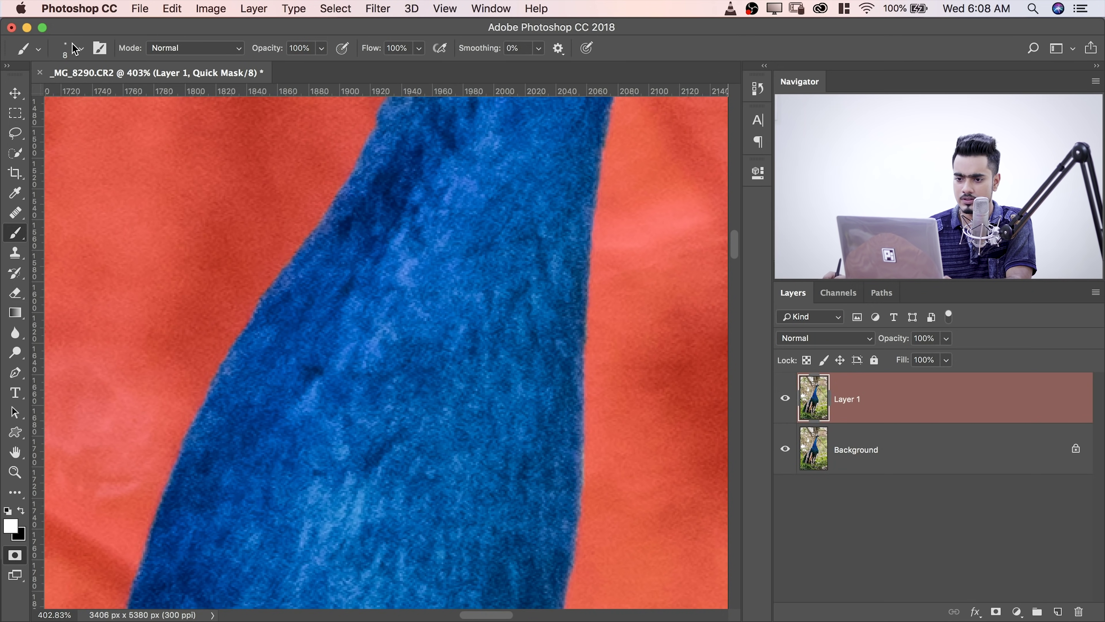
left_click(78, 49)
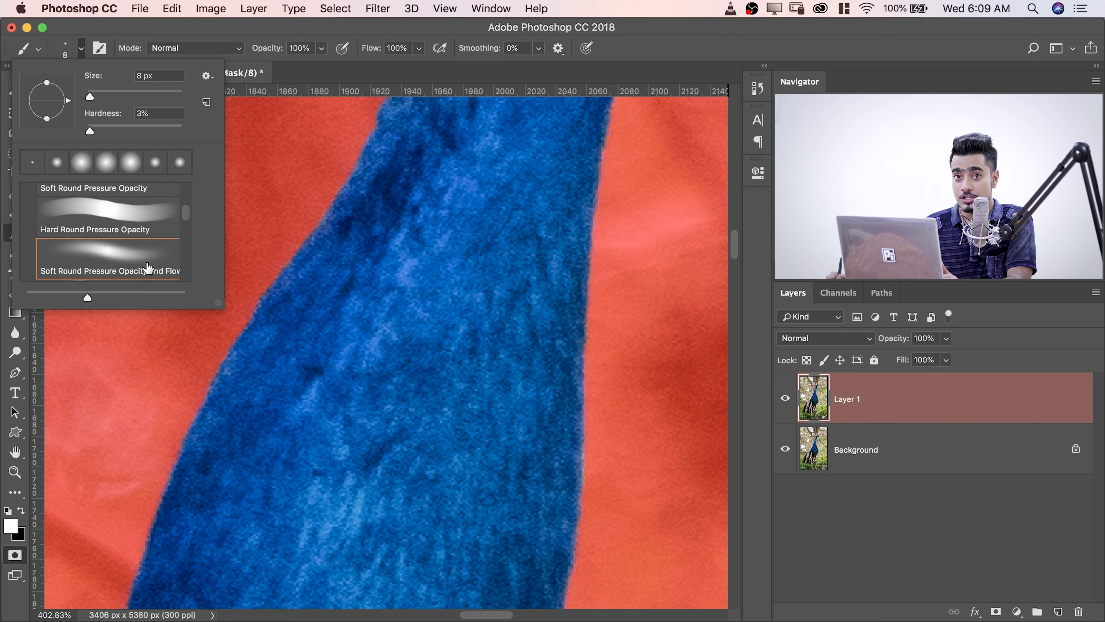
left_click_drag(187, 222, 186, 187)
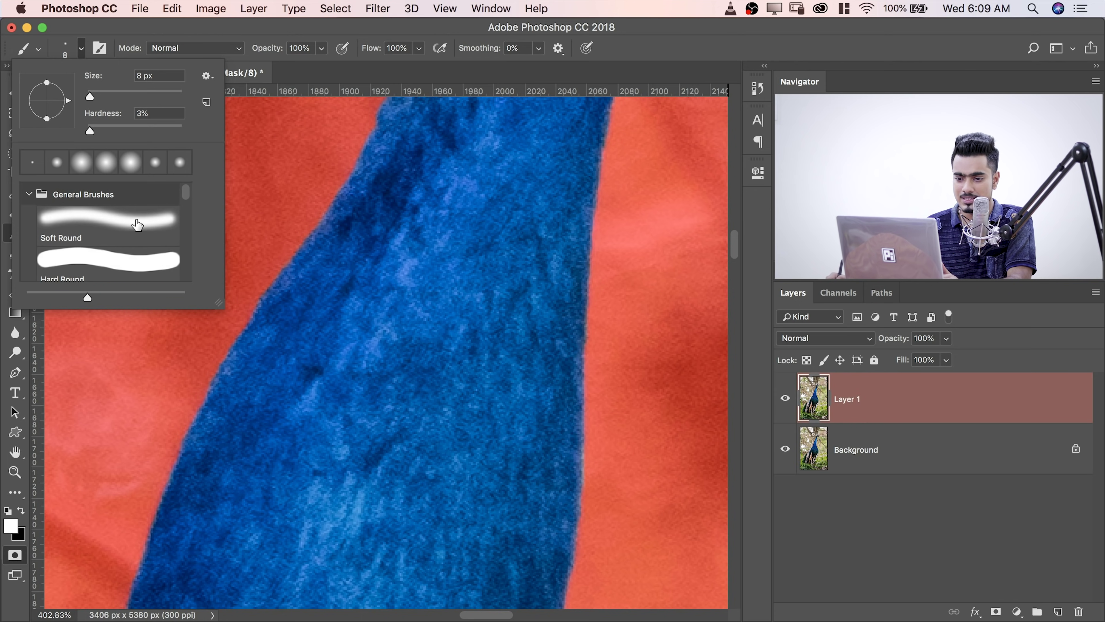
left_click(160, 227)
left_click(382, 241)
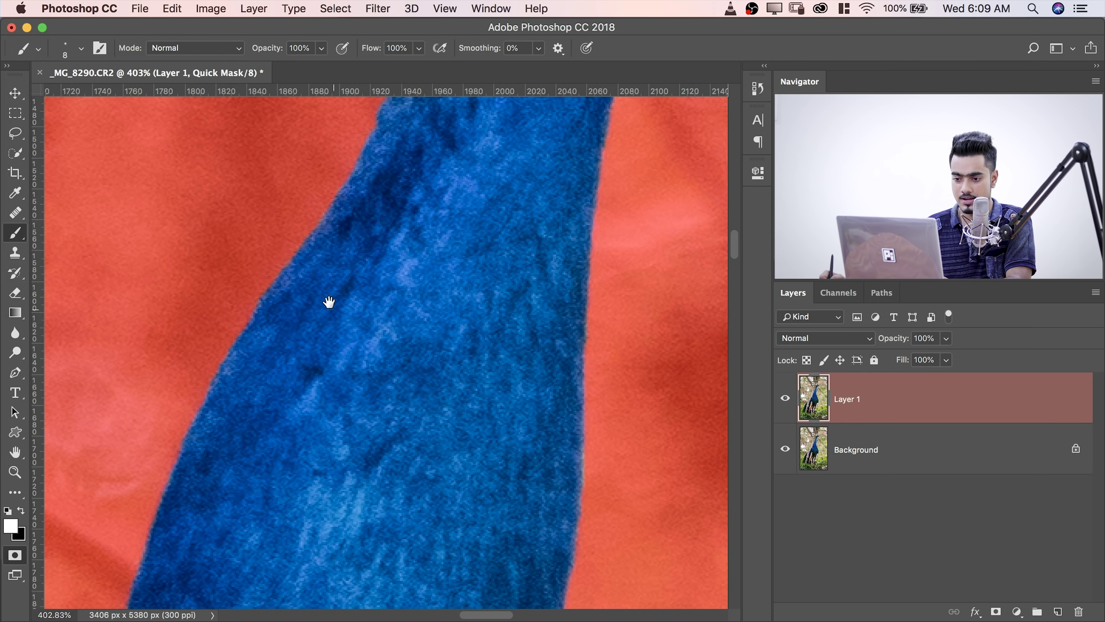
- Mask out in black the patch of green background beside the pointed white feather tip below the body
left_click_drag(329, 301, 357, 166)
left_click_drag(314, 261, 392, 197)
left_click_drag(283, 296, 323, 209)
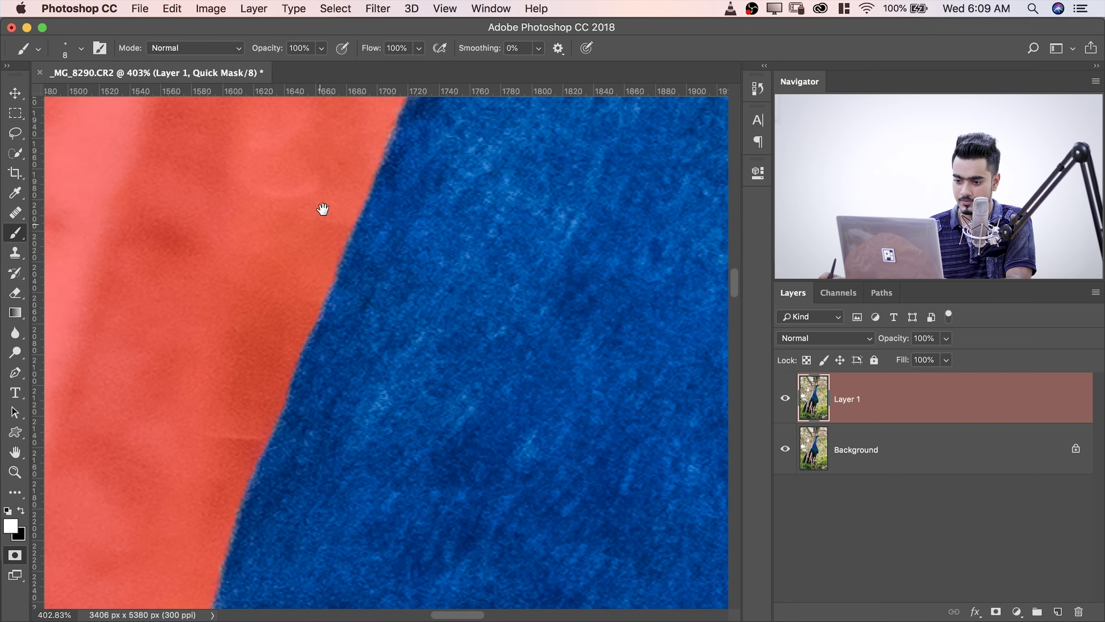
left_click_drag(336, 311, 147, 279)
left_click_drag(513, 118, 407, 163)
left_click_drag(402, 522, 383, 166)
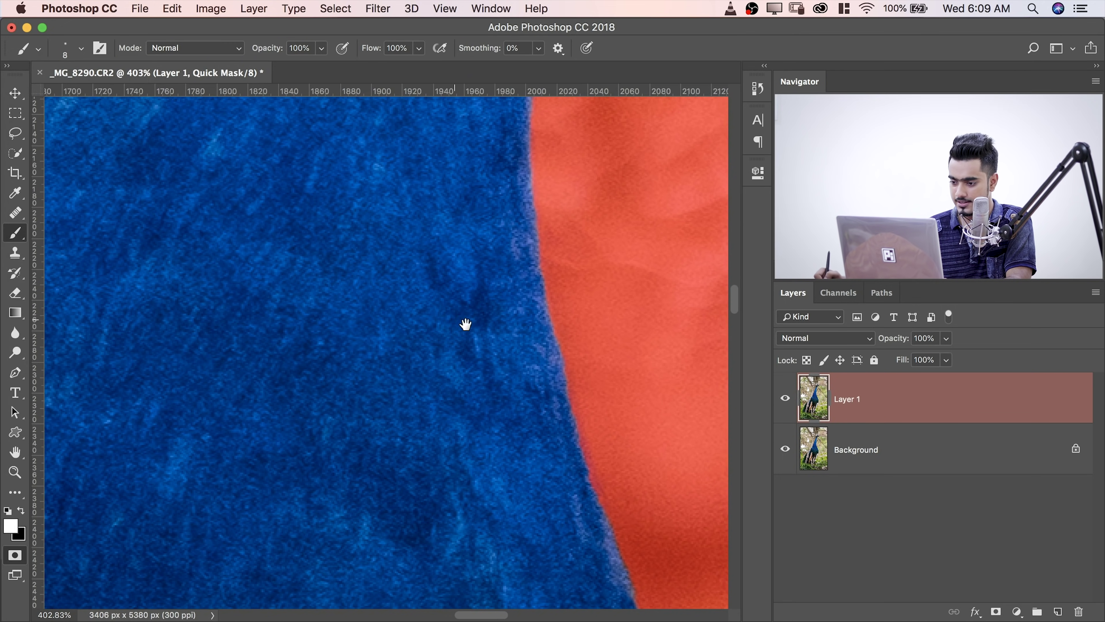
mouse_move(465, 325)
left_mouse_down()
mouse_move(442, 286)
mouse_move(503, 299)
mouse_move(242, 158)
mouse_move(332, 390)
mouse_move(399, 353)
mouse_move(427, 303)
left_mouse_up()
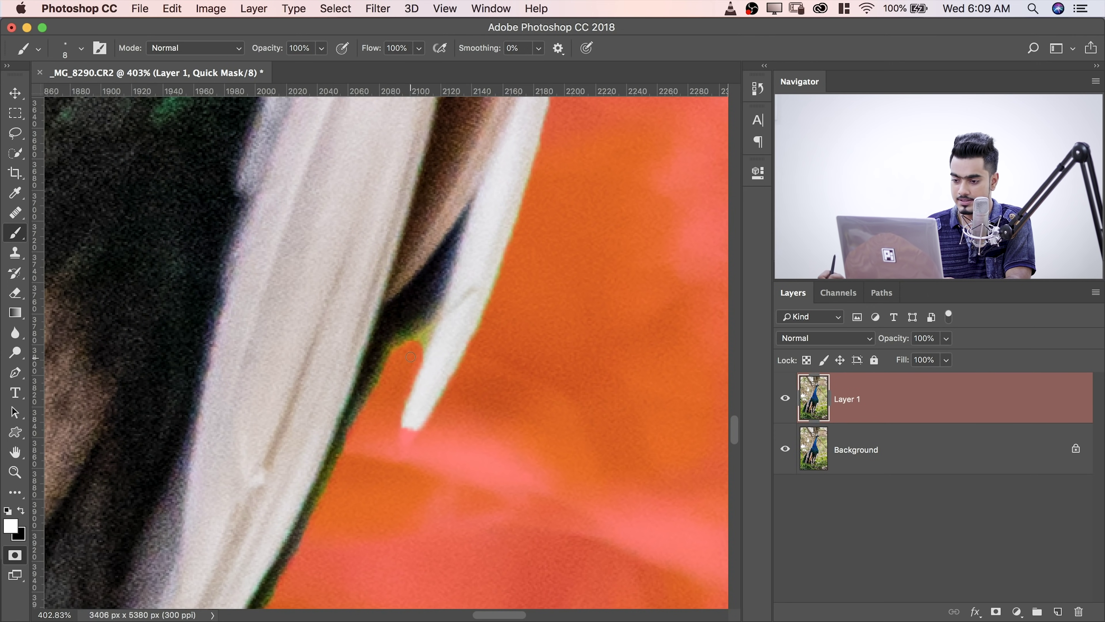
key("x")
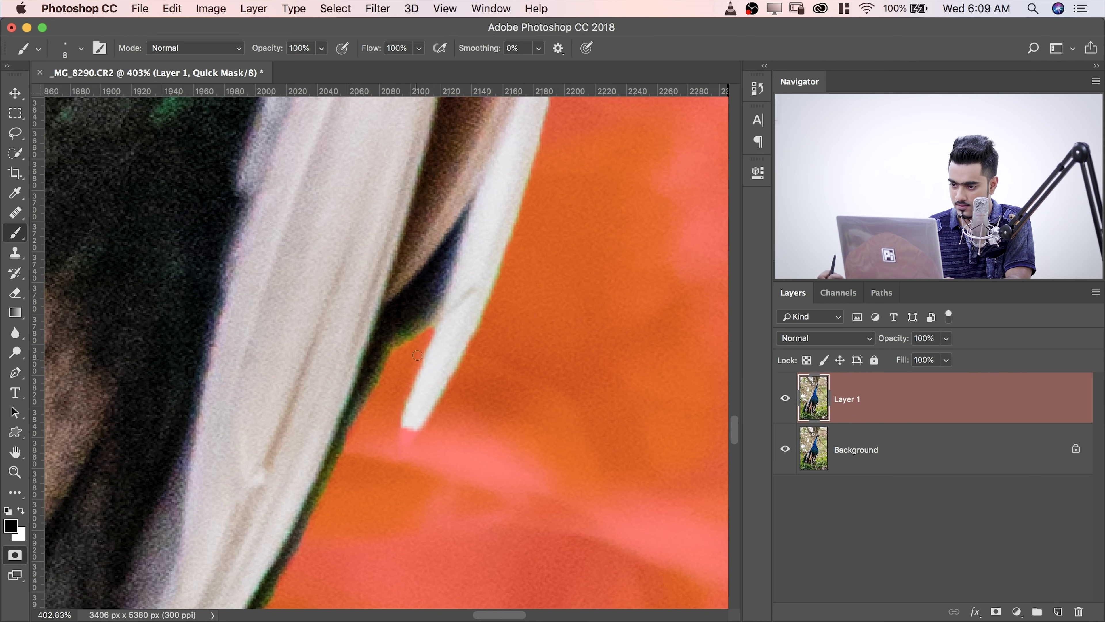
left_click_drag(439, 316, 407, 250)
- Paint over the leaf beside the long pale feather in black with brush size 18 to remove it from the selection
mouse_move(377, 347)
left_mouse_down()
mouse_move(411, 338)
mouse_move(353, 401)
left_mouse_up()
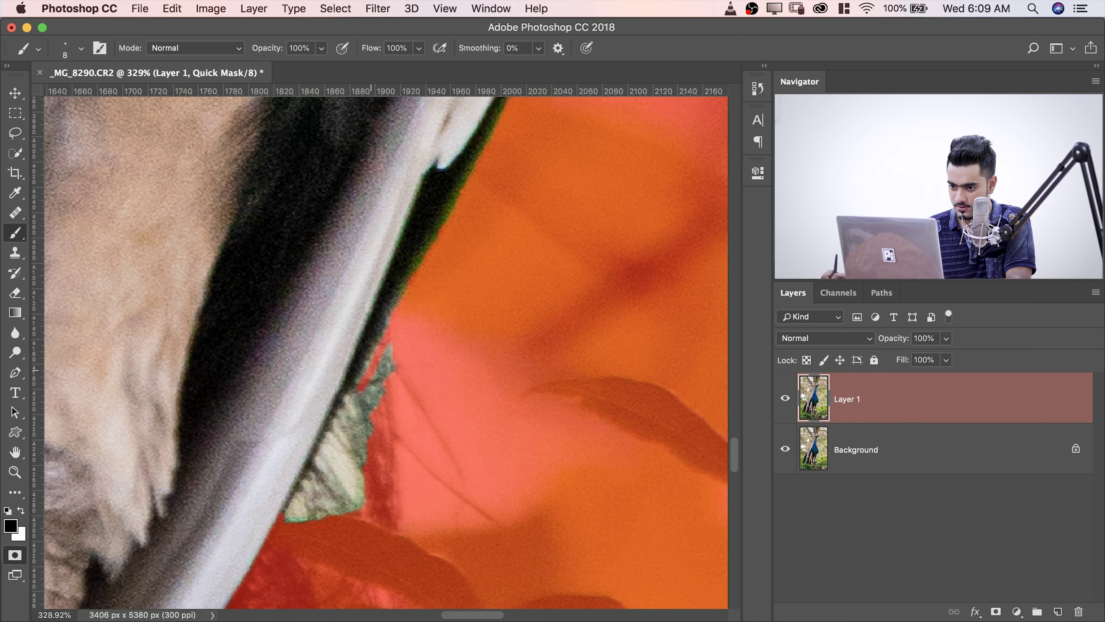
mouse_move(394, 369)
left_mouse_down()
mouse_move(353, 436)
mouse_move(401, 334)
mouse_move(342, 444)
mouse_move(396, 327)
left_mouse_up()
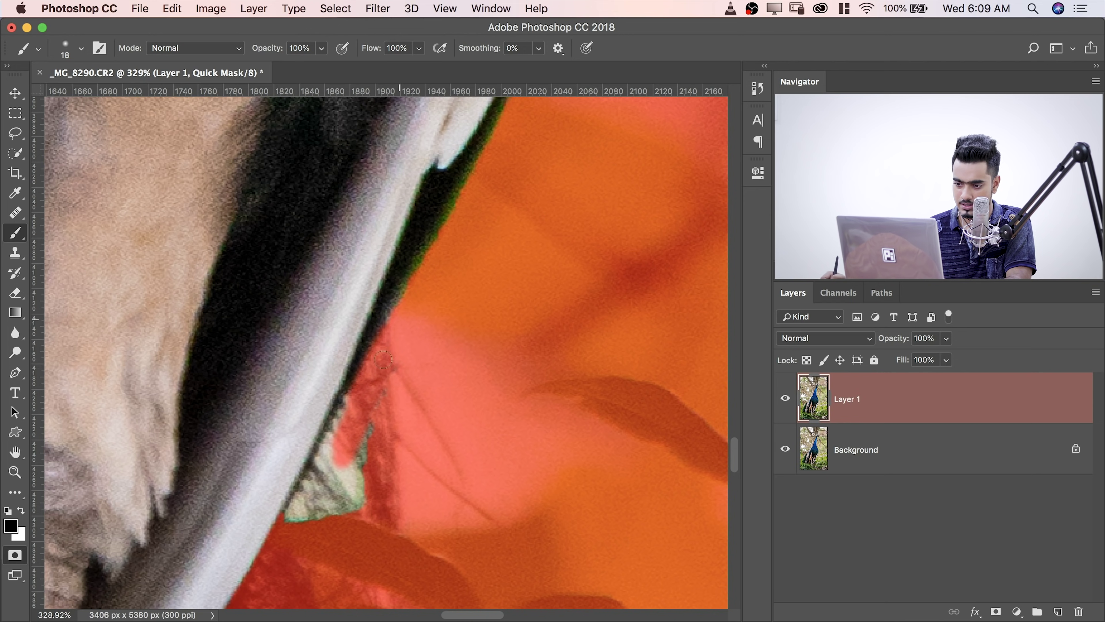
mouse_move(327, 471)
left_mouse_down()
mouse_move(299, 510)
mouse_move(323, 444)
mouse_move(319, 533)
left_mouse_up()
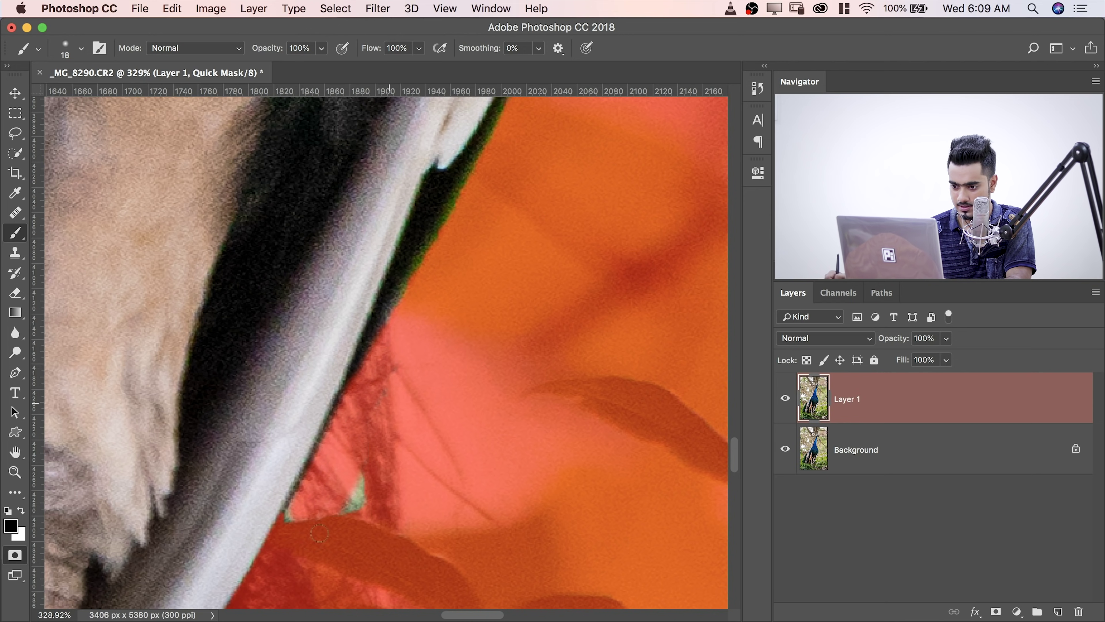
left_click_drag(357, 481, 355, 501)
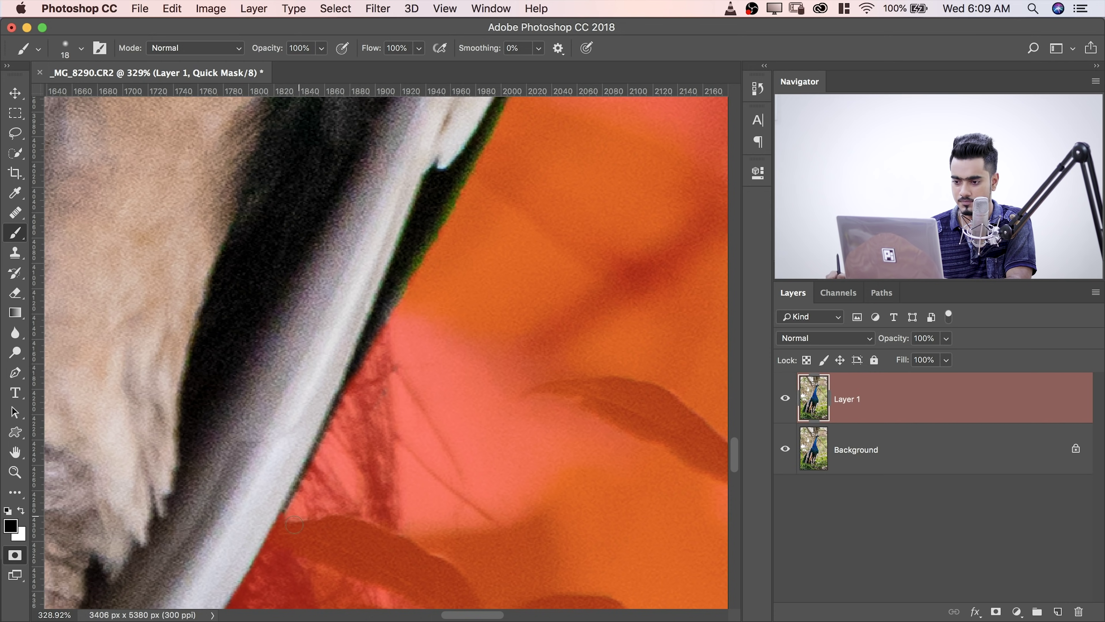
- Mask out the light background spot at the outer edge of the green feathers in black, using brush size 59
left_click_drag(392, 369, 614, 419)
mouse_move(312, 279)
left_mouse_down()
mouse_move(320, 291)
mouse_move(391, 283)
left_mouse_up()
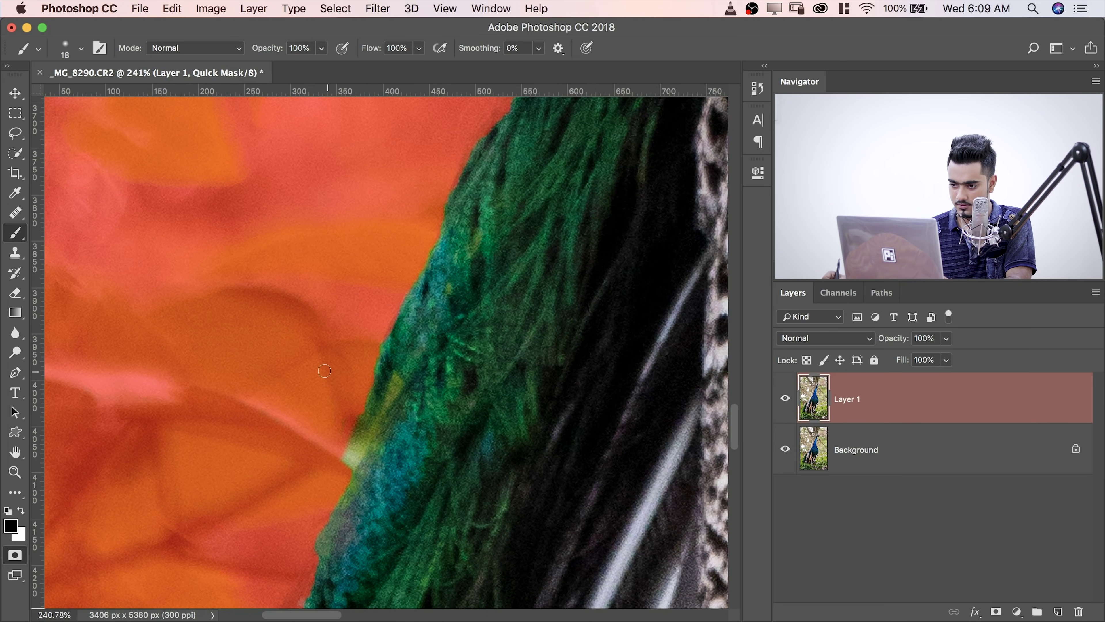
left_click_drag(325, 461, 346, 461)
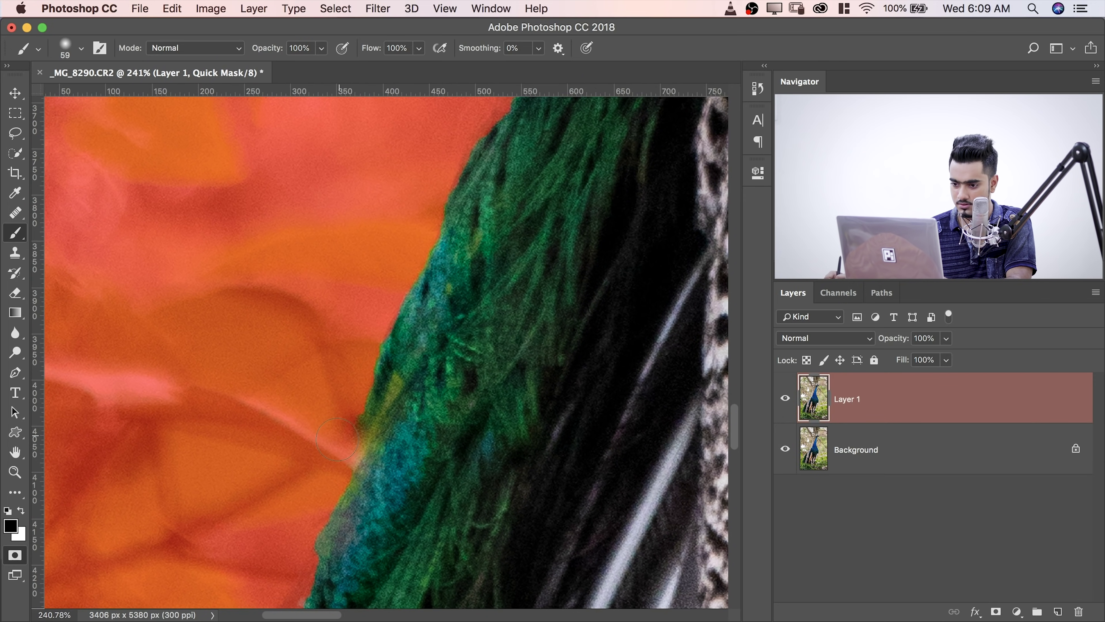
- Paint the edge of the brown and teal feathers beside the barred plumage into the quick mask in white, using brush size 37
scroll(325, 461, "up", 10)
key("x")
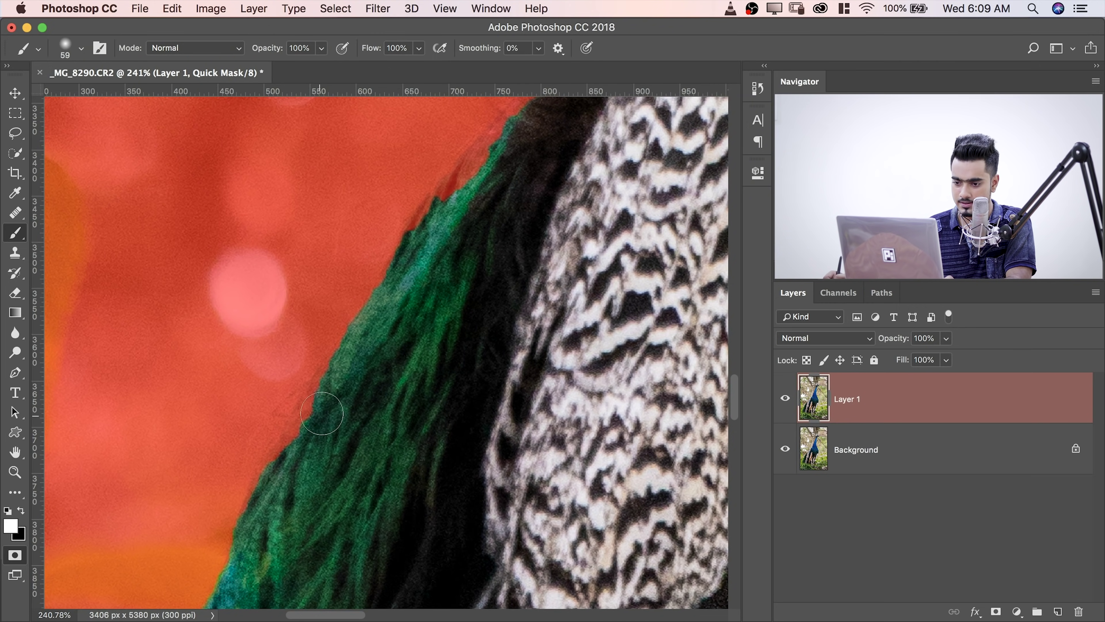
left_click_drag(468, 204, 340, 376)
left_click_drag(459, 249, 365, 395)
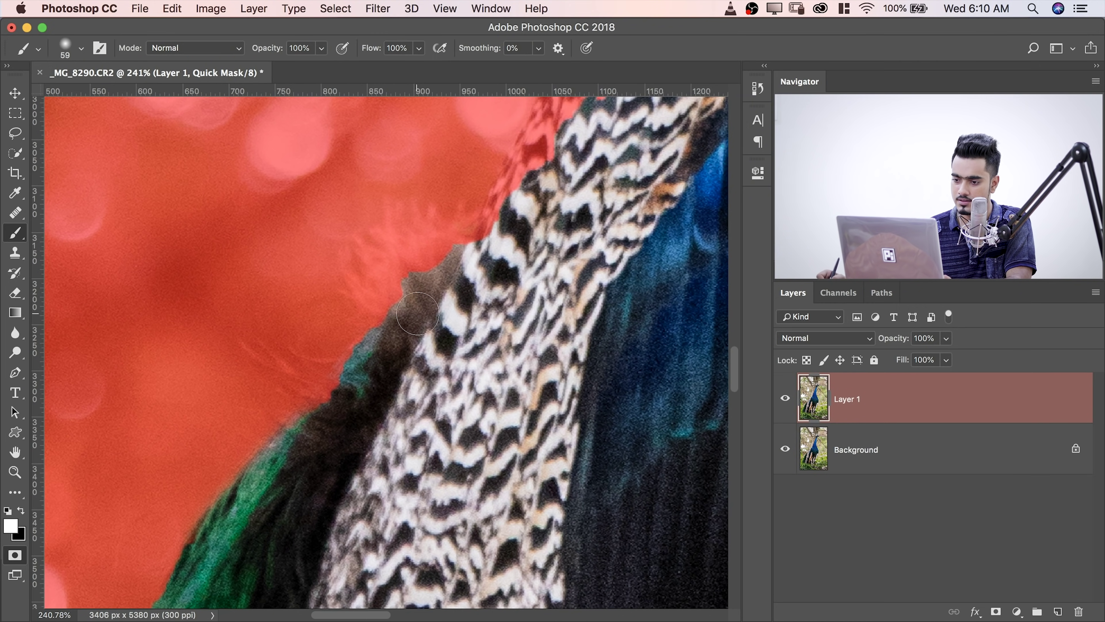
mouse_move(428, 307)
left_mouse_down()
mouse_move(403, 314)
mouse_move(413, 298)
mouse_move(358, 358)
left_mouse_up()
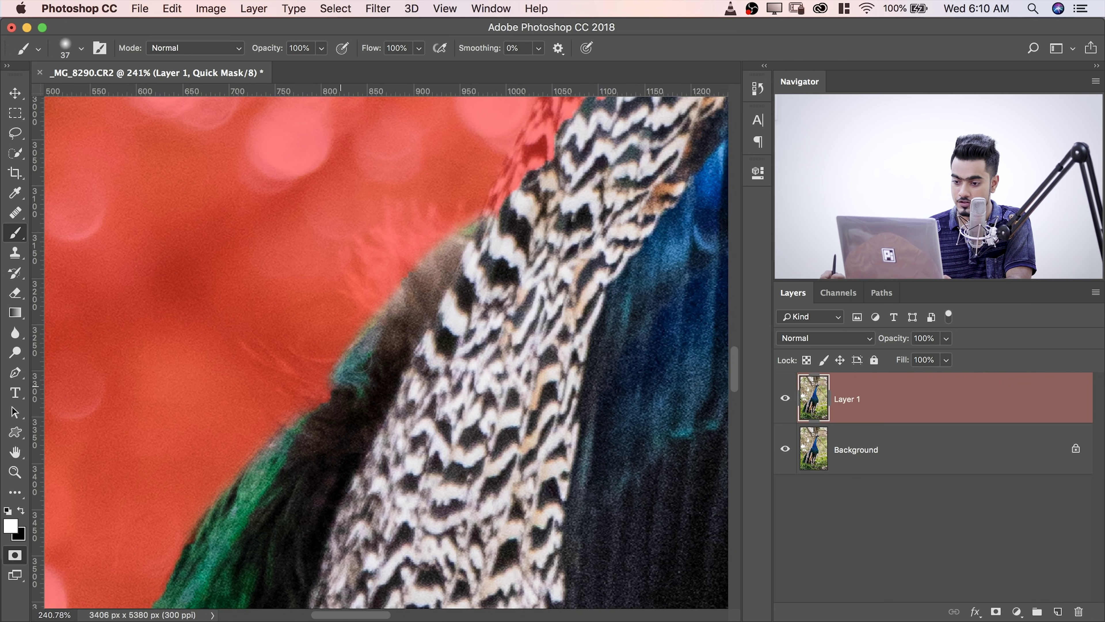
- Paint a white strip along the outer edge of the barred black-and-white feathers into the quick mask with brush size 19
left_click_drag(451, 282, 345, 431)
left_click_drag(438, 264, 325, 414)
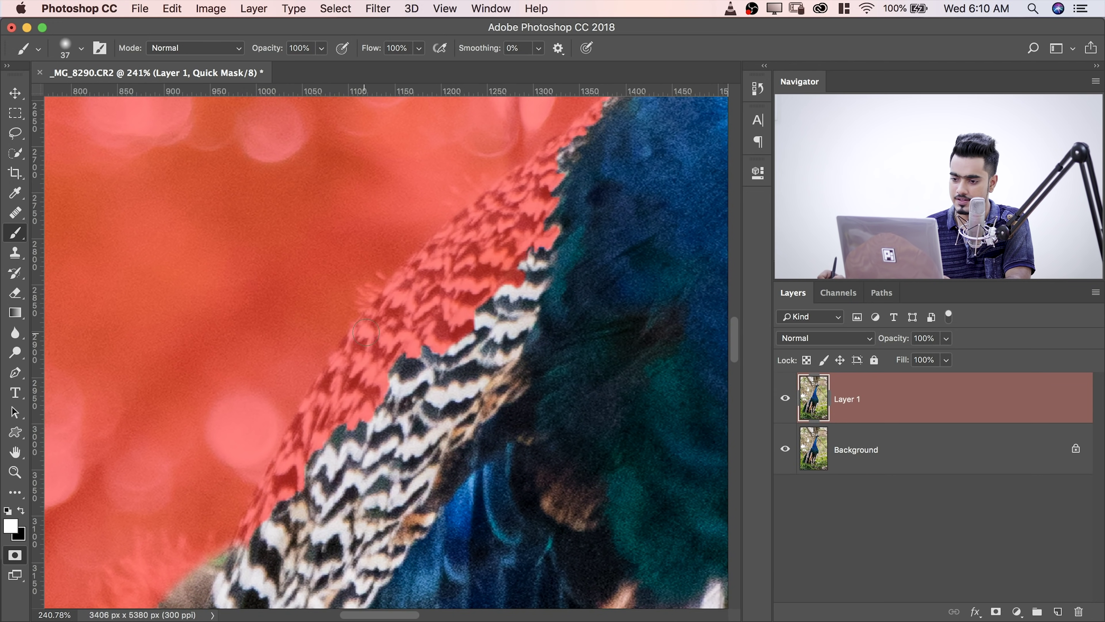
left_click_drag(369, 331, 348, 345)
mouse_move(425, 240)
left_mouse_down()
mouse_move(317, 379)
mouse_move(380, 313)
left_mouse_up()
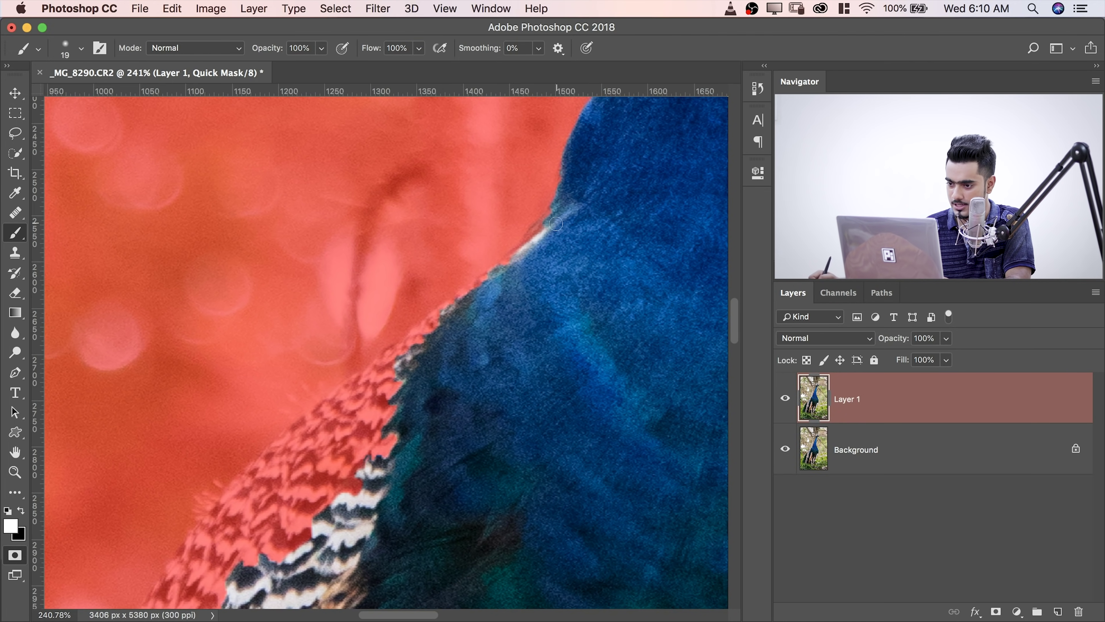
mouse_move(555, 224)
left_mouse_down()
mouse_move(436, 328)
mouse_move(543, 232)
left_mouse_up()
left_click_drag(544, 234, 409, 339)
mouse_move(372, 364)
left_mouse_down()
mouse_move(406, 308)
mouse_move(364, 378)
mouse_move(420, 306)
mouse_move(346, 420)
mouse_move(299, 523)
left_mouse_up()
- Fill in the remaining masked area inside the barred feathers in white with brush size 41
left_click_drag(419, 362, 432, 361)
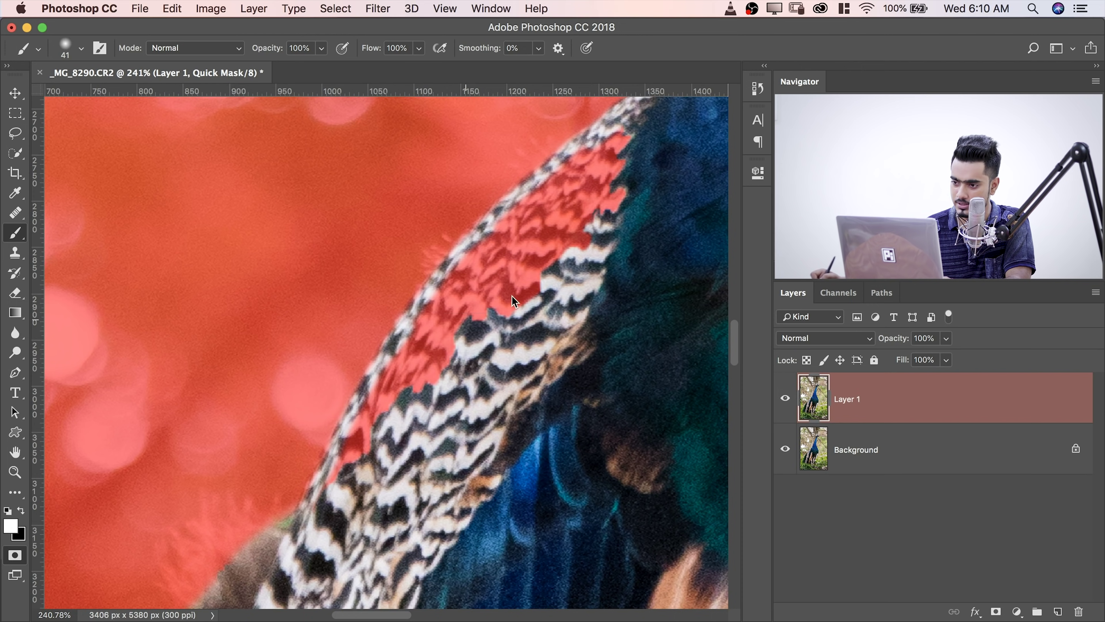
mouse_move(623, 201)
left_mouse_down()
mouse_move(625, 171)
mouse_move(576, 211)
mouse_move(578, 187)
mouse_move(613, 161)
mouse_move(550, 217)
left_mouse_up()
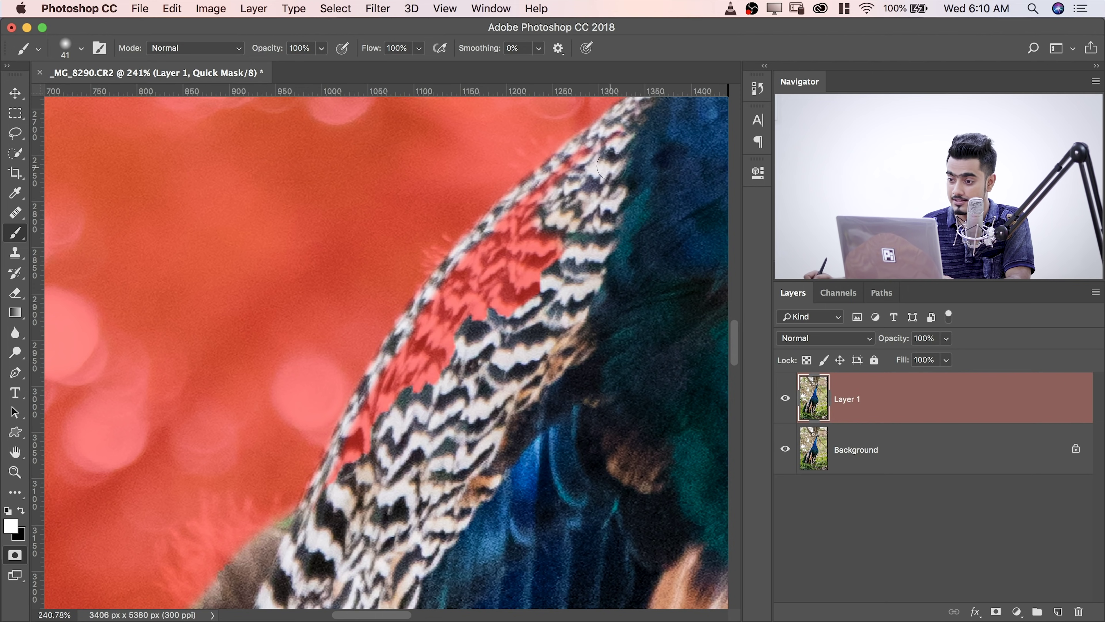
mouse_move(579, 179)
left_mouse_down()
mouse_move(505, 243)
mouse_move(537, 222)
mouse_move(560, 243)
mouse_move(558, 259)
mouse_move(427, 338)
mouse_move(485, 254)
mouse_move(471, 274)
left_mouse_up()
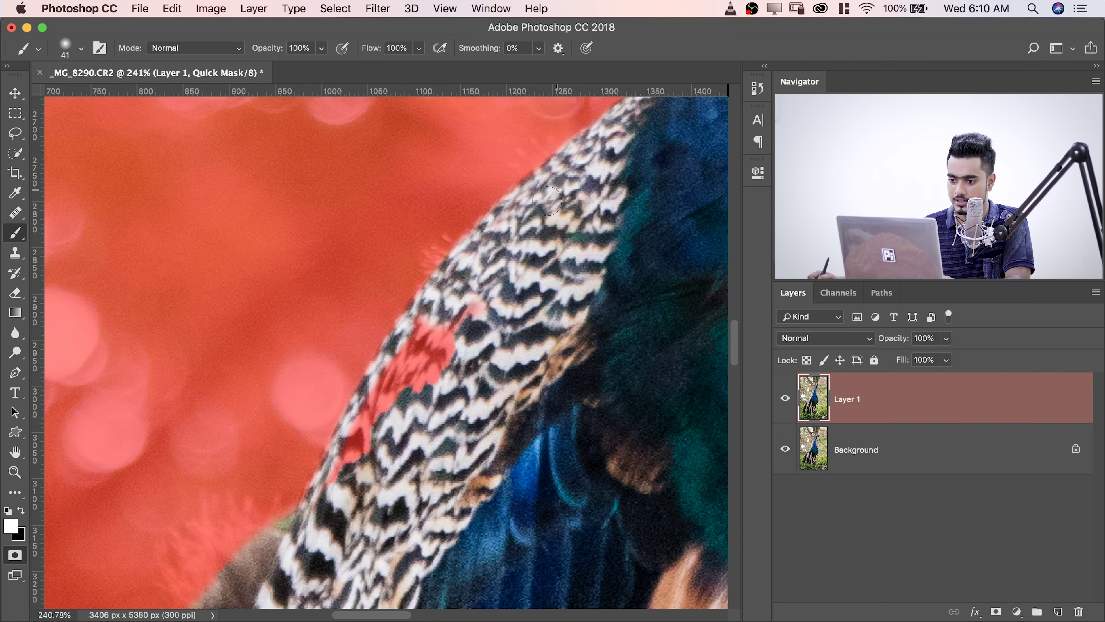
mouse_move(547, 200)
left_mouse_down()
mouse_move(458, 307)
mouse_move(480, 288)
mouse_move(446, 352)
mouse_move(431, 339)
mouse_move(410, 353)
mouse_move(363, 437)
left_mouse_up()
left_click_drag(412, 339, 438, 307)
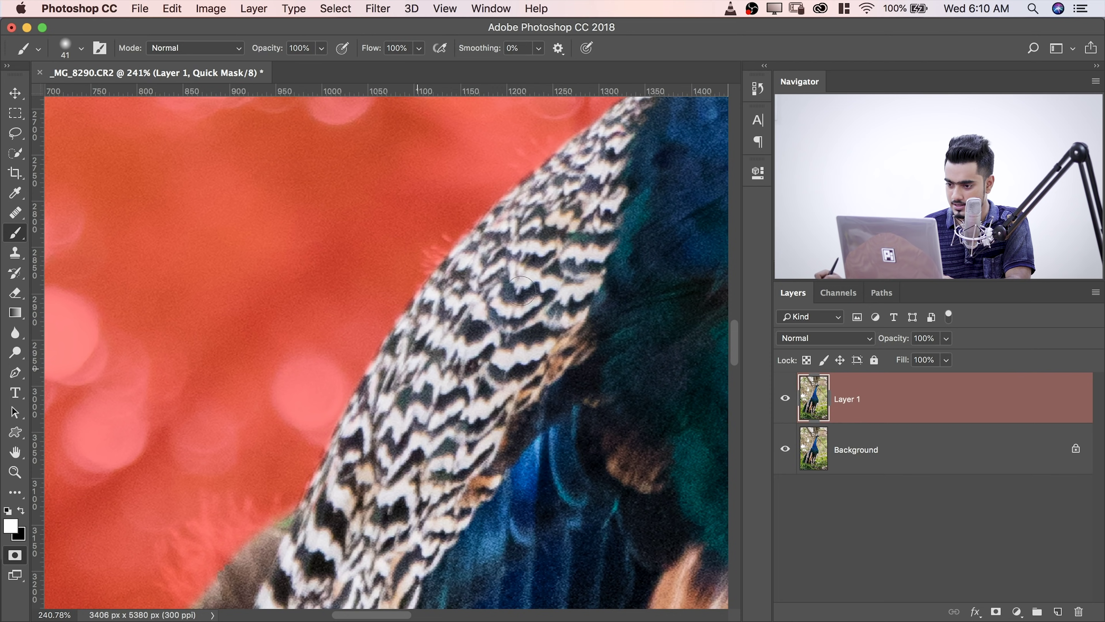
- View the upper part of the peacock and turn the finished quick mask back into a selection
mouse_move(539, 331)
left_mouse_down()
mouse_move(502, 243)
mouse_move(498, 192)
mouse_move(419, 406)
left_mouse_up()
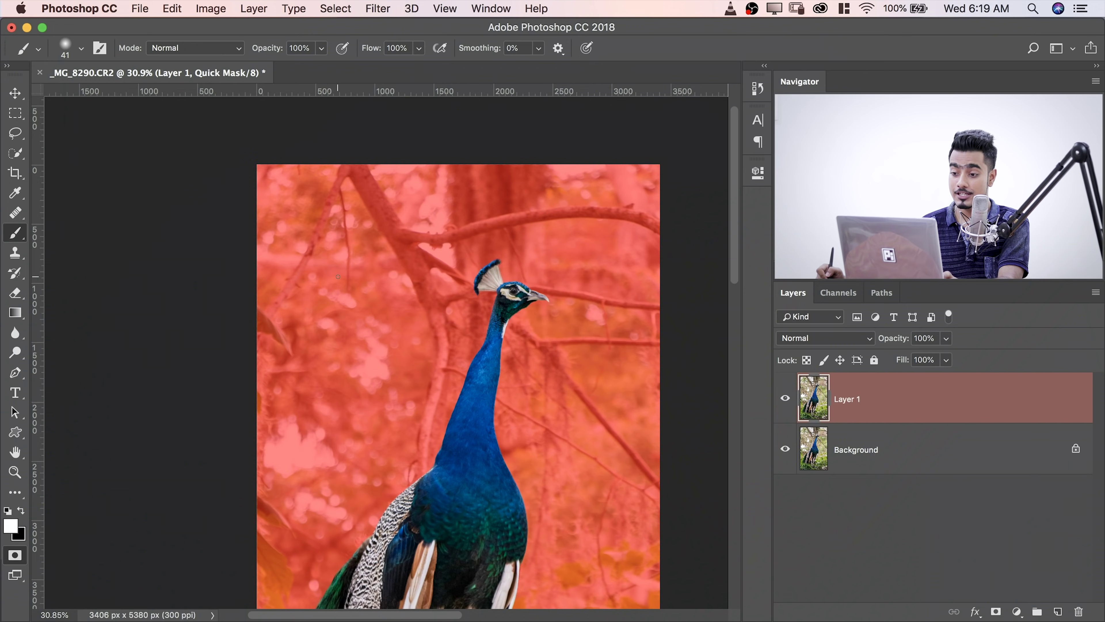
key("q")
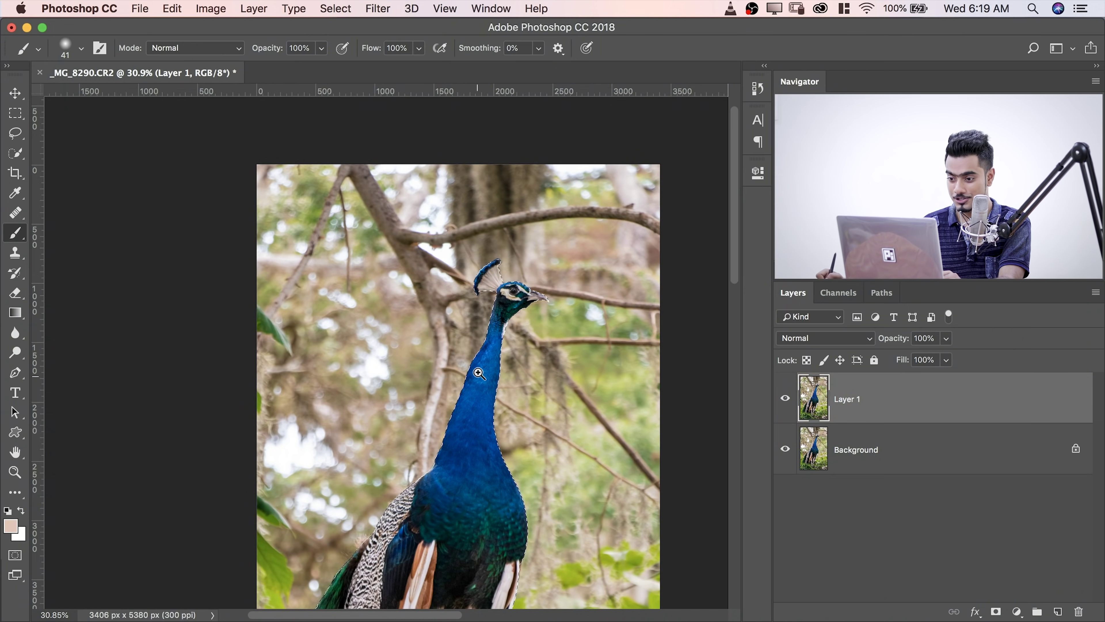
- Turn the peacock selection into a layer mask on Layer 1 and hide the Background layer
scroll(479, 366, "up", 5)
left_click_drag(537, 339, 433, 303)
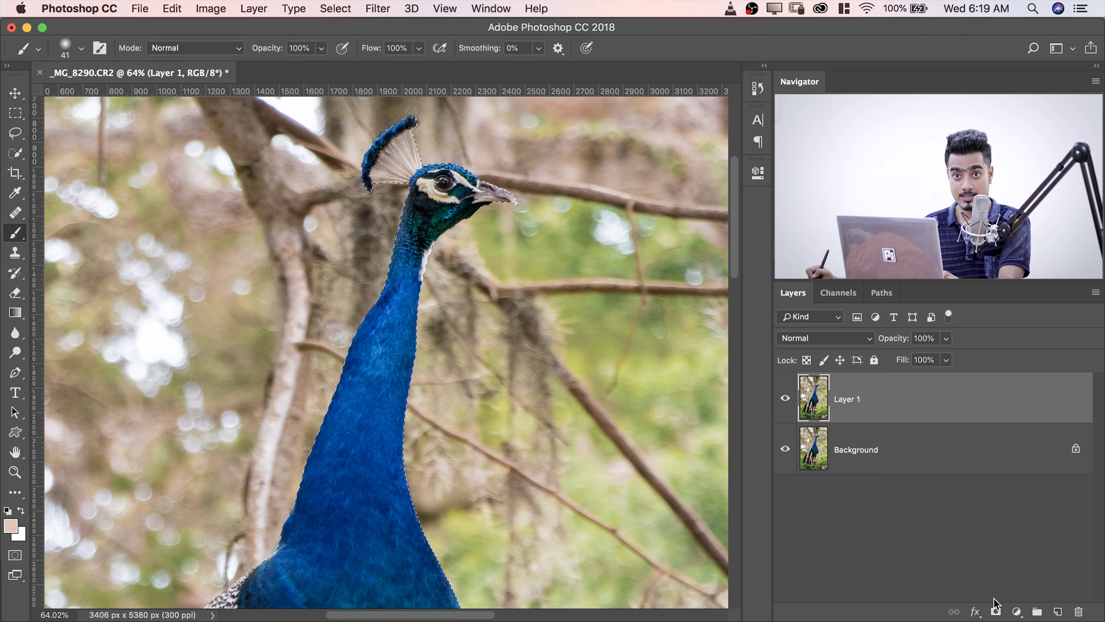
left_click(994, 611)
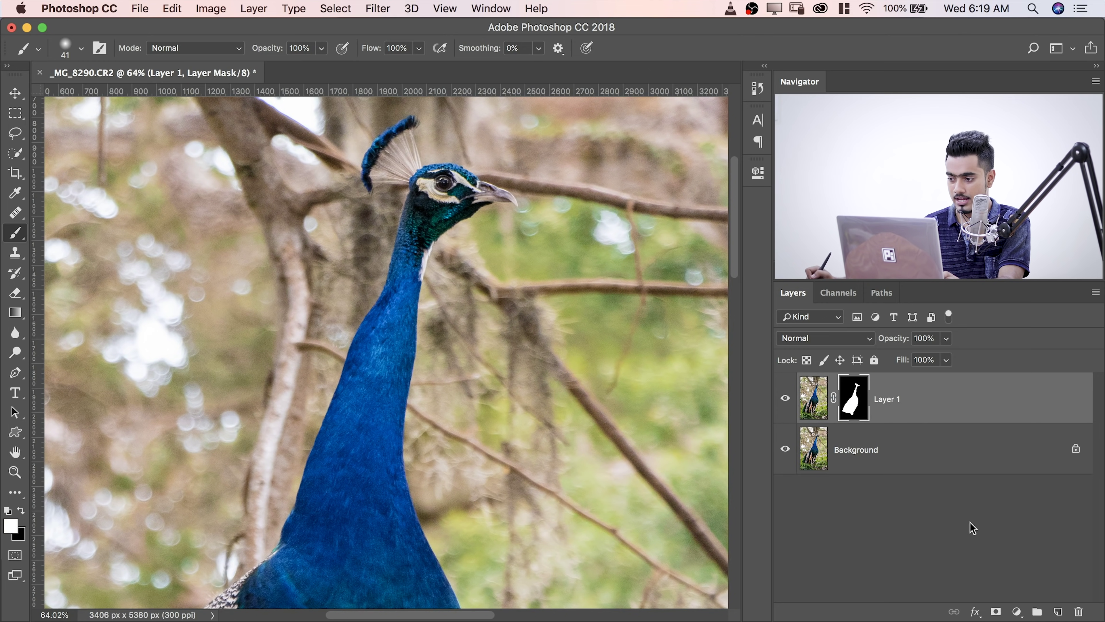
left_click(785, 449)
left_click_drag(538, 331, 469, 332)
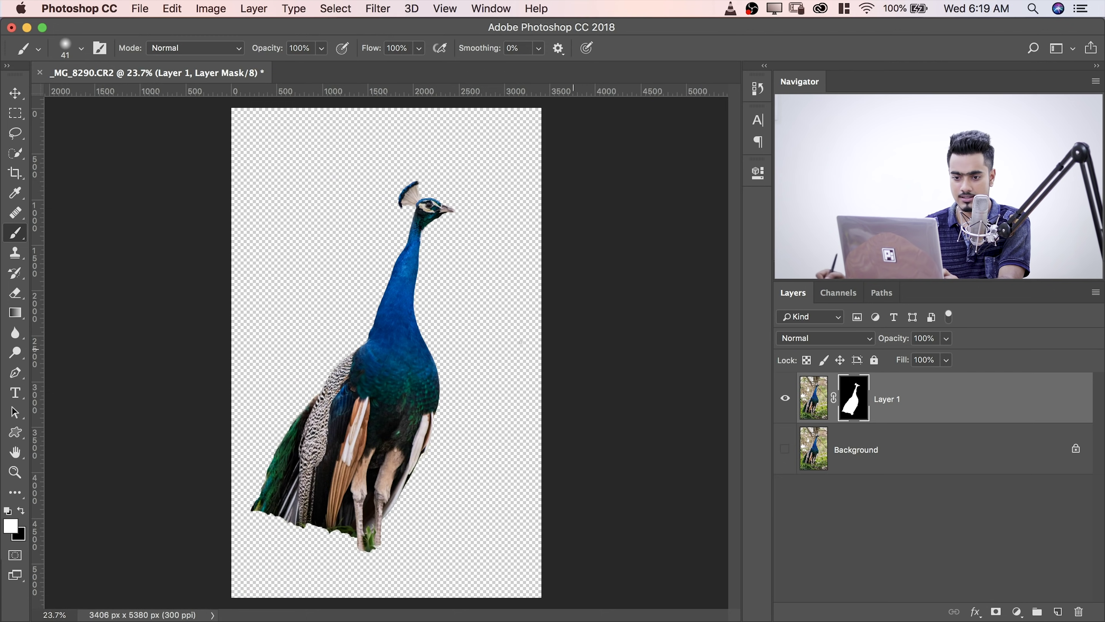
- Activate the Gradient tool and choose the Foreground to Transparent preset for it
left_click(16, 313)
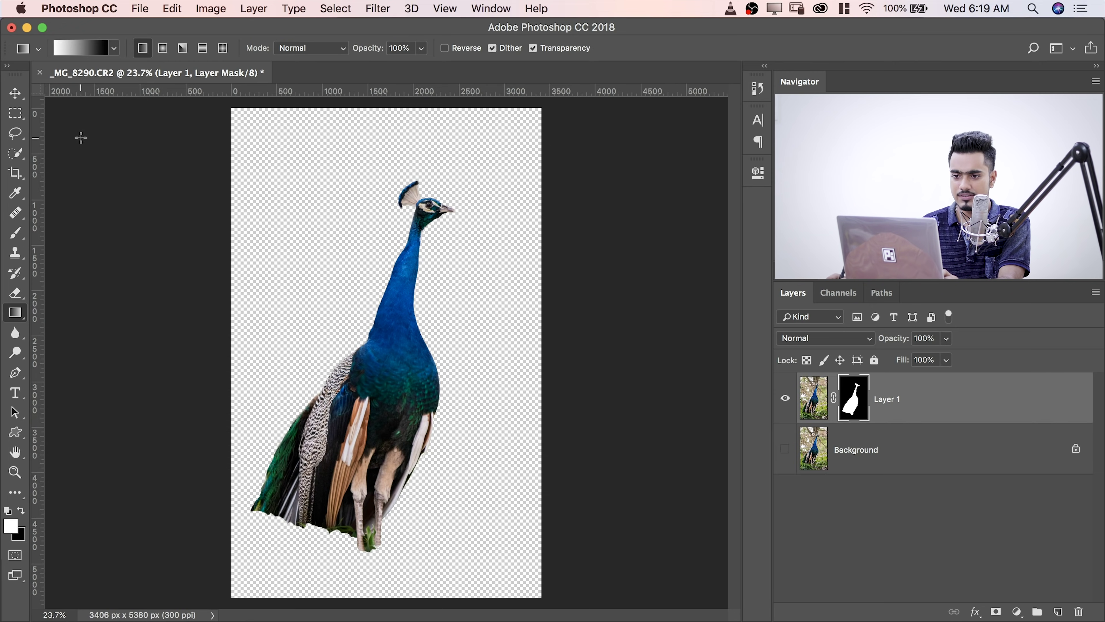
left_click(89, 56)
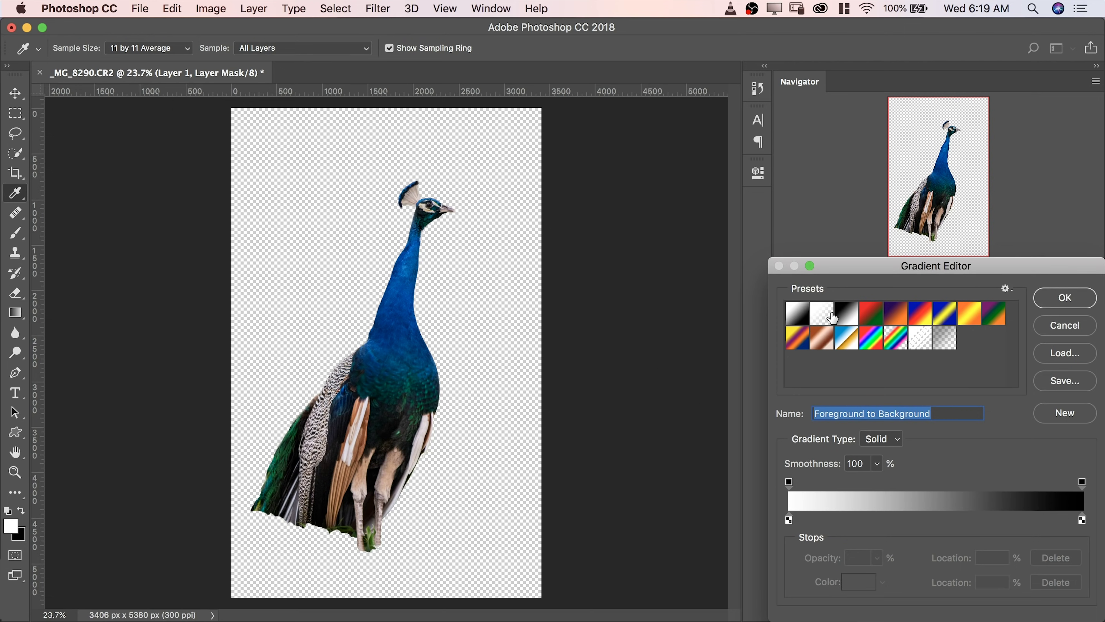
left_click(824, 322)
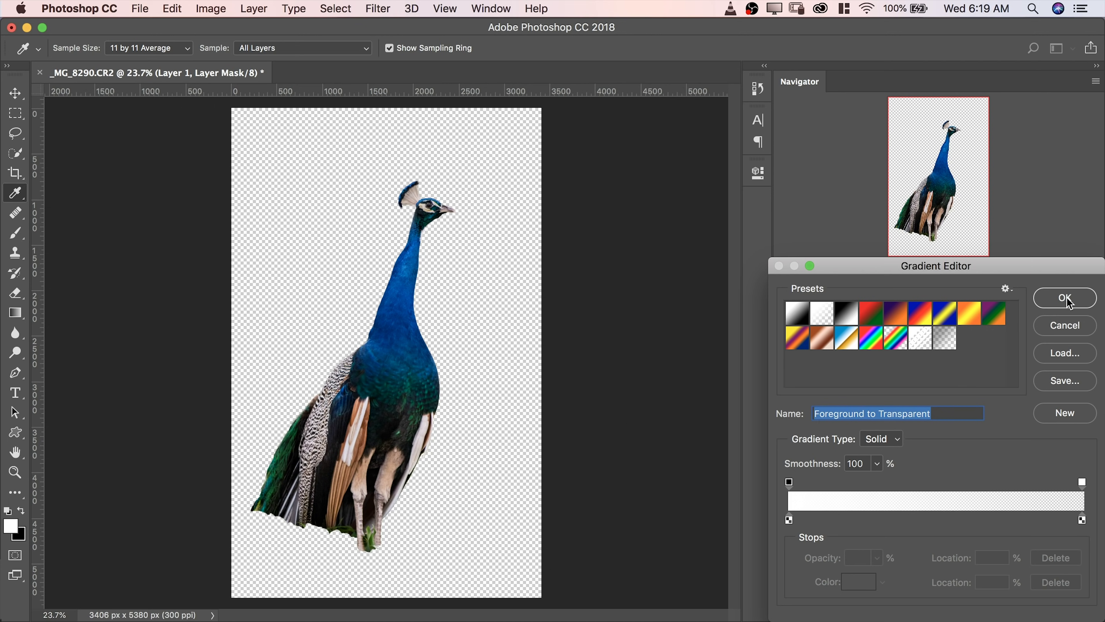
left_click(1065, 299)
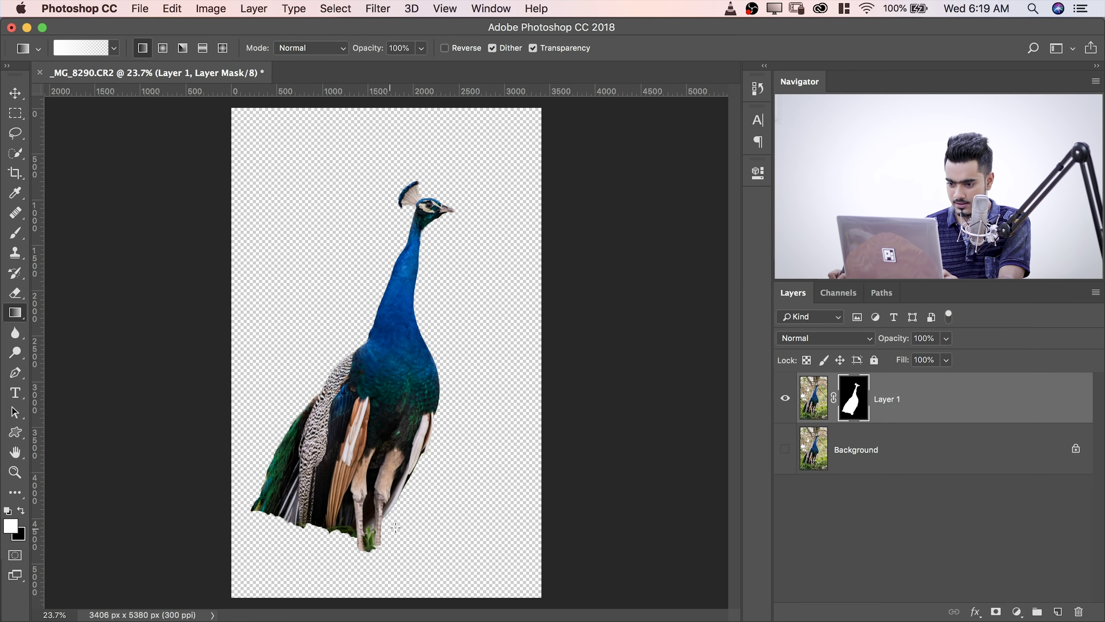
- Draw a short white vertical gradient upward on Layer 1's mask at the peacock's feet to reveal the foliage on the ground
left_click_drag(392, 519, 399, 511)
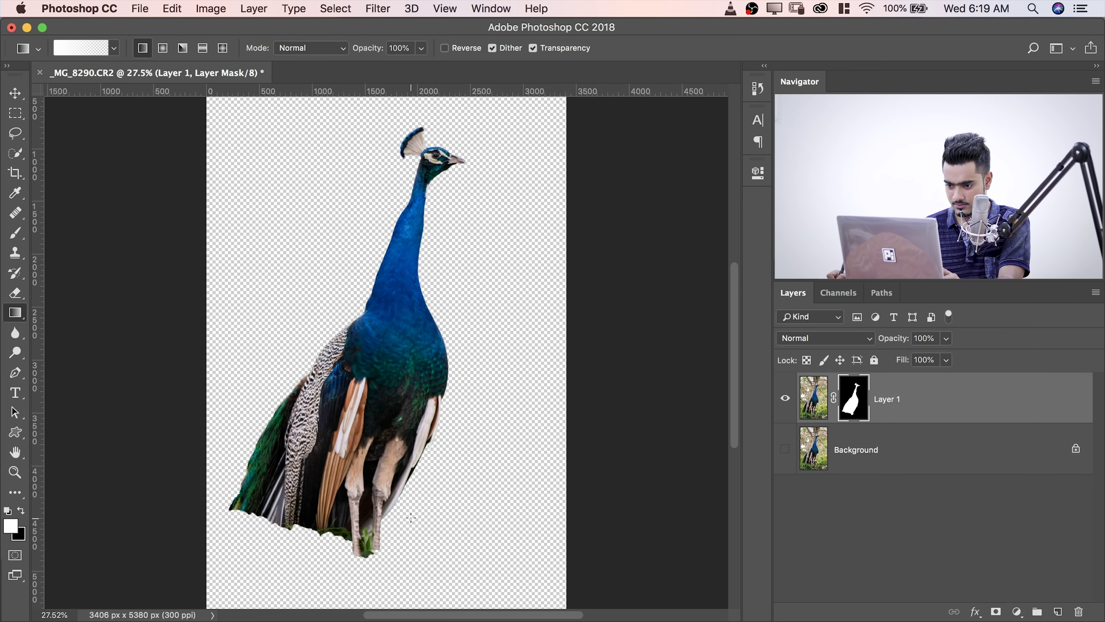
left_click_drag(223, 517, 234, 504)
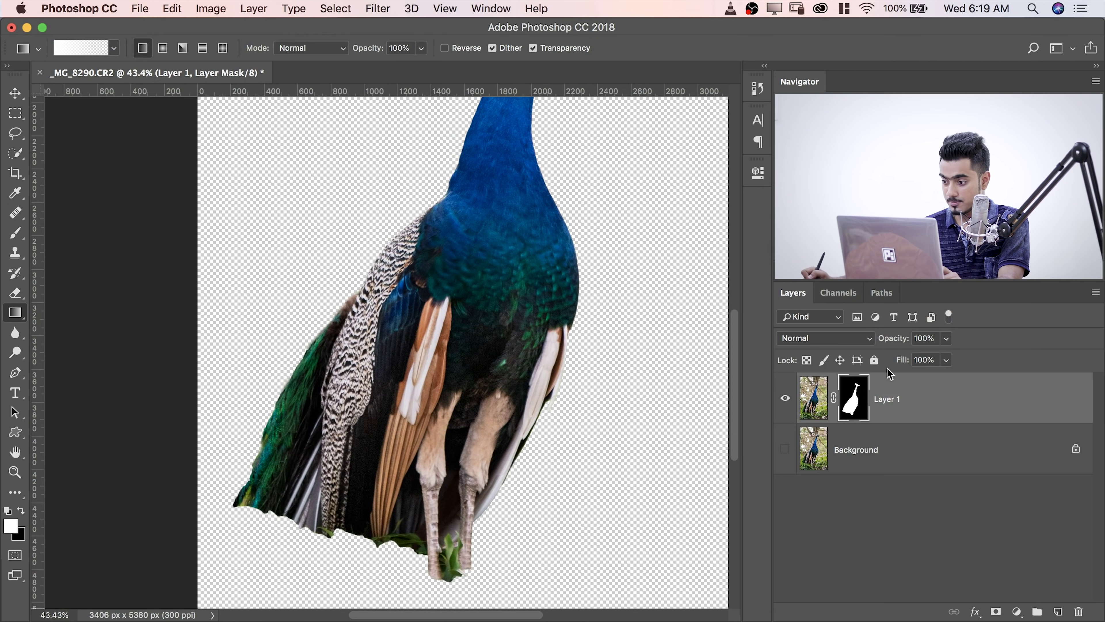
left_click(820, 402)
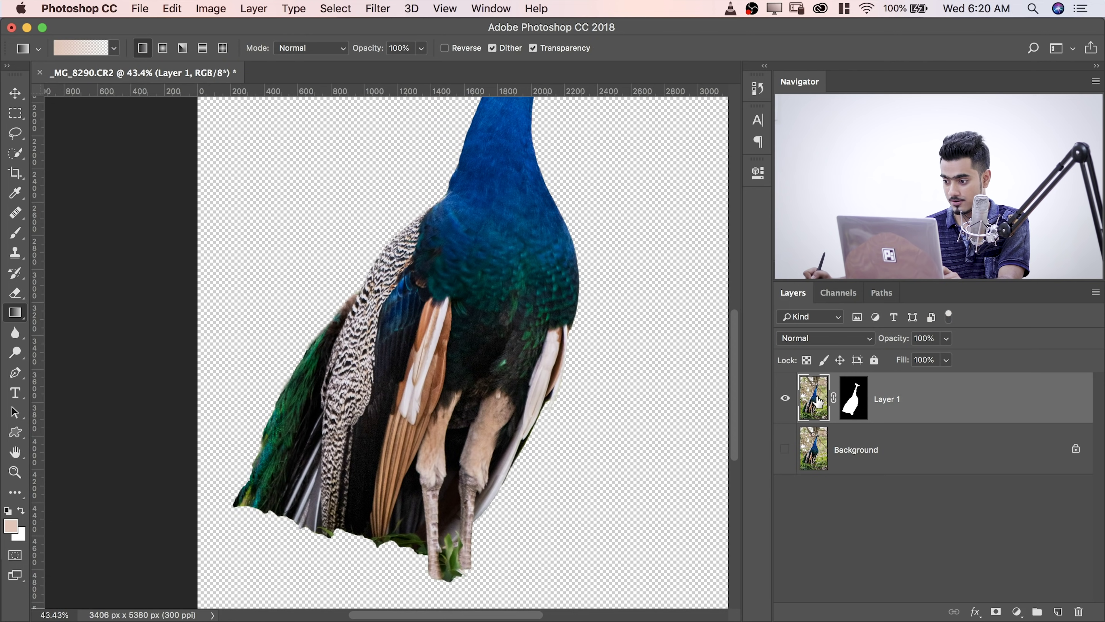
left_click(855, 397)
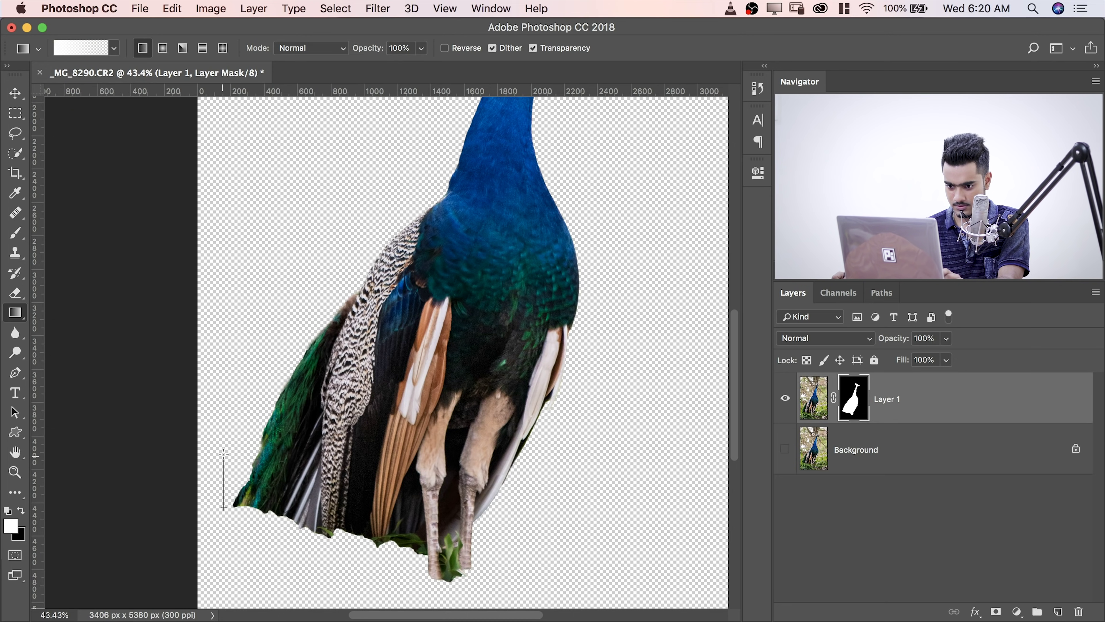
key("super+z")
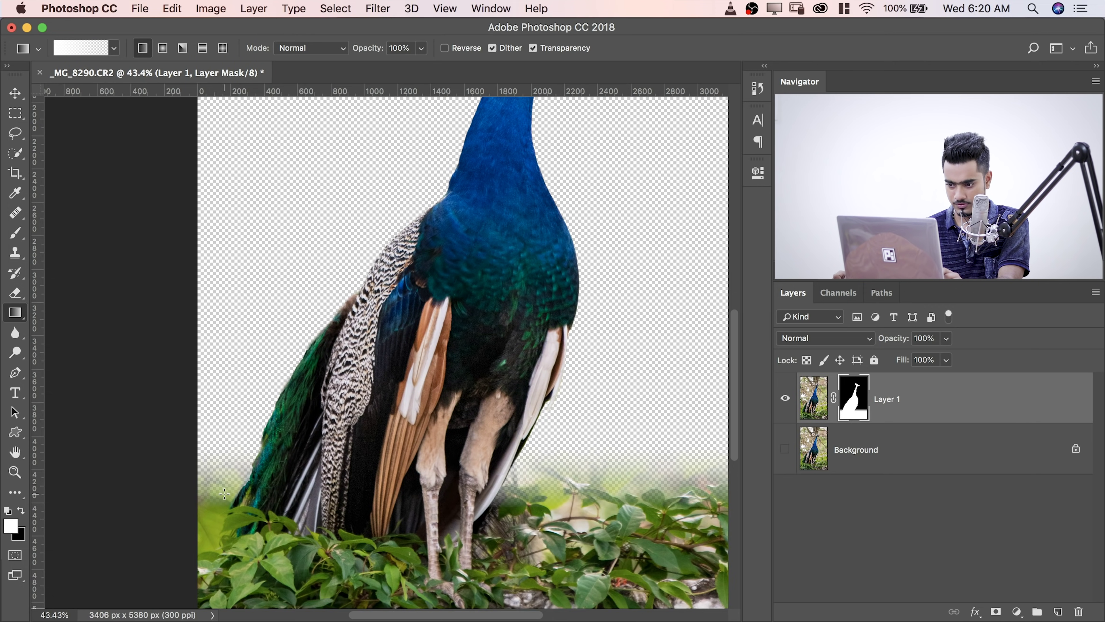
- Compare the whole image with and without the Background layer, leaving the Background layer visible
left_click(781, 455)
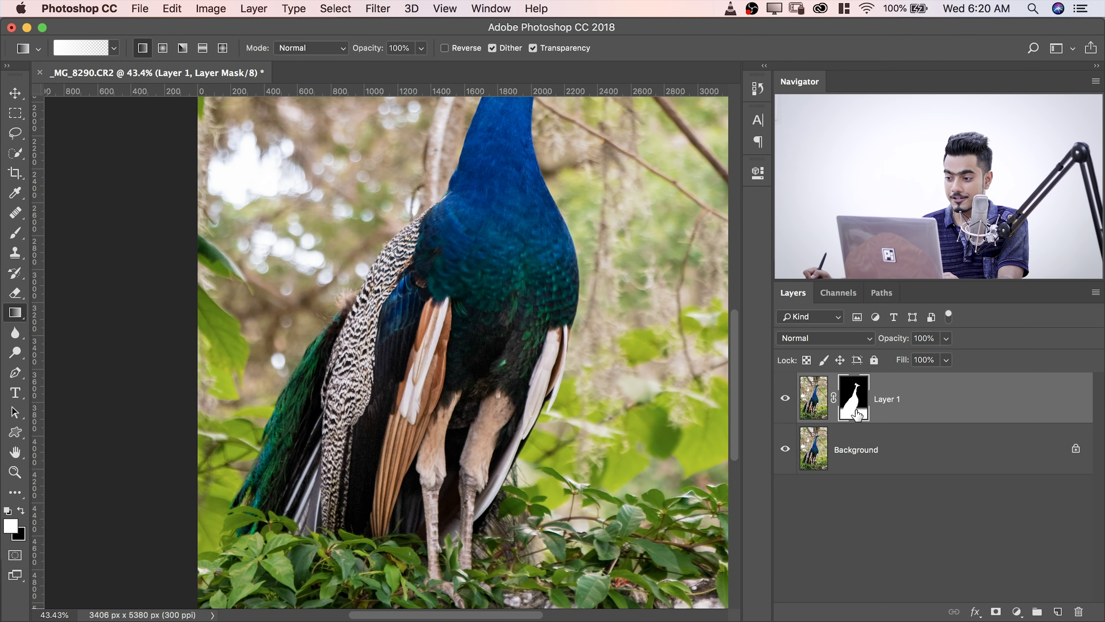
left_click(785, 450)
key("super+0")
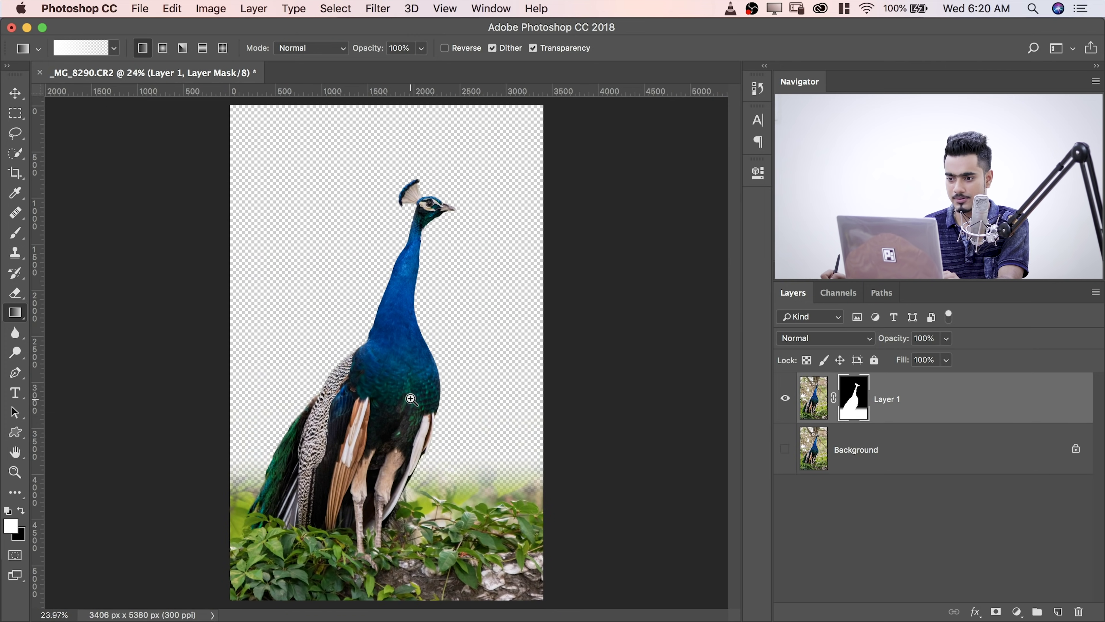
left_click(785, 449)
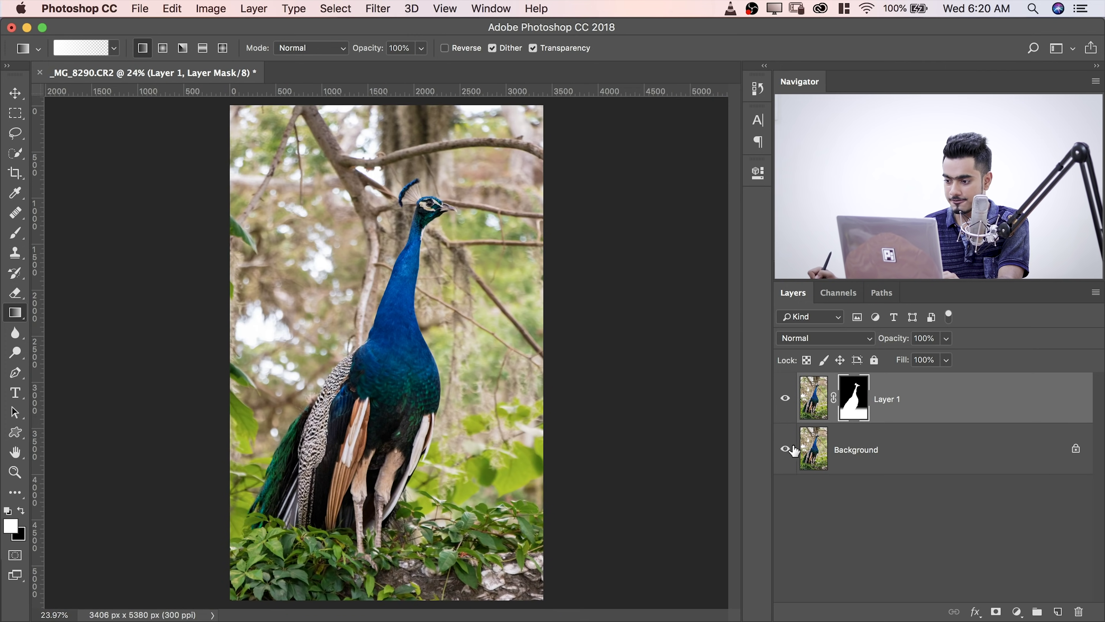
- Duplicate the Background layer and name the copy Background Blur
left_click(861, 450)
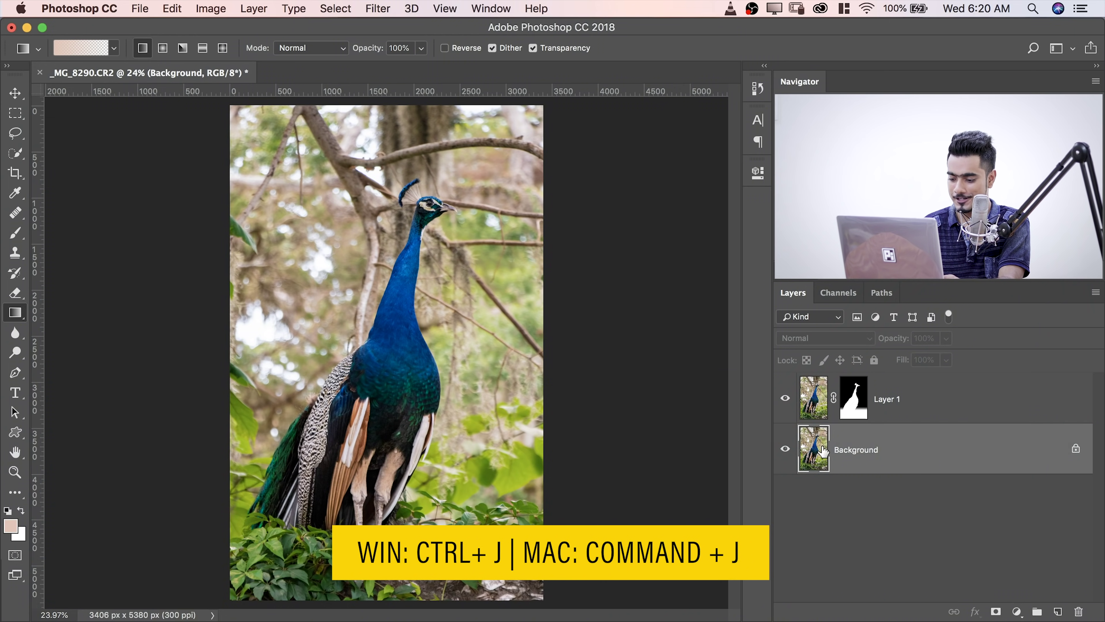
key("super+j")
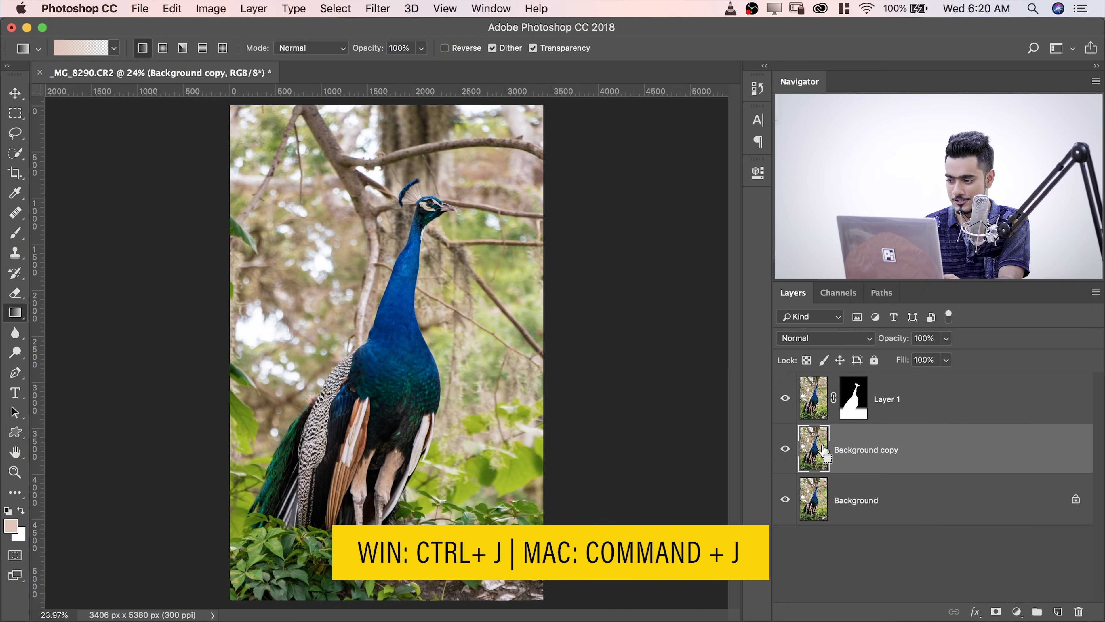
double_click(886, 450)
left_click(886, 449)
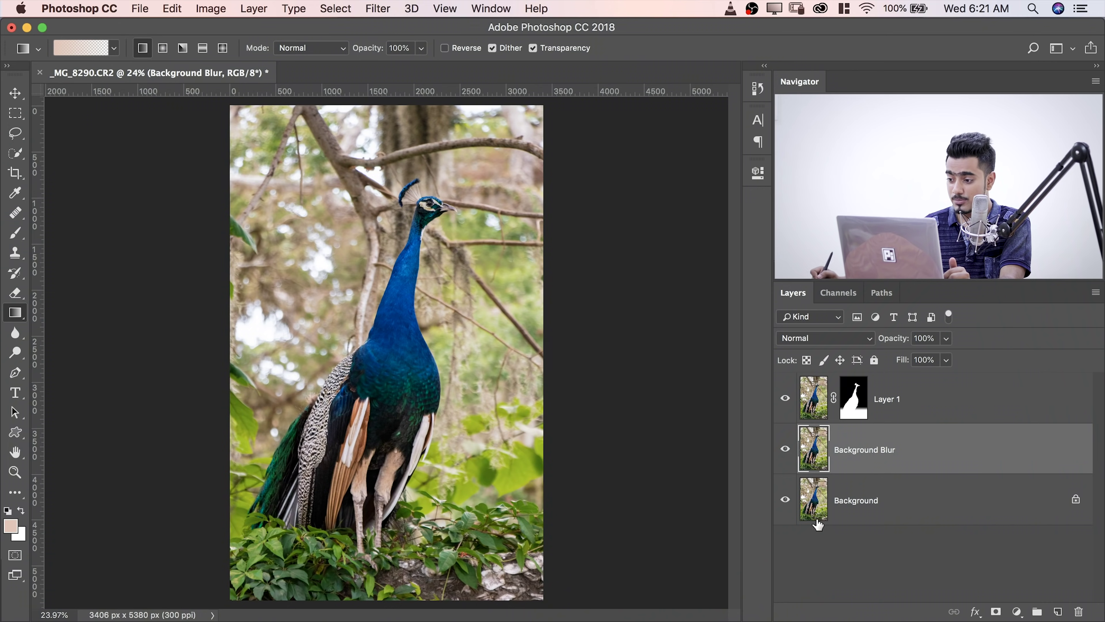
- Hide Layer 1 and try a Gaussian Blur with a radius of 94.2 pixels on the Background Blur layer
left_click(785, 399)
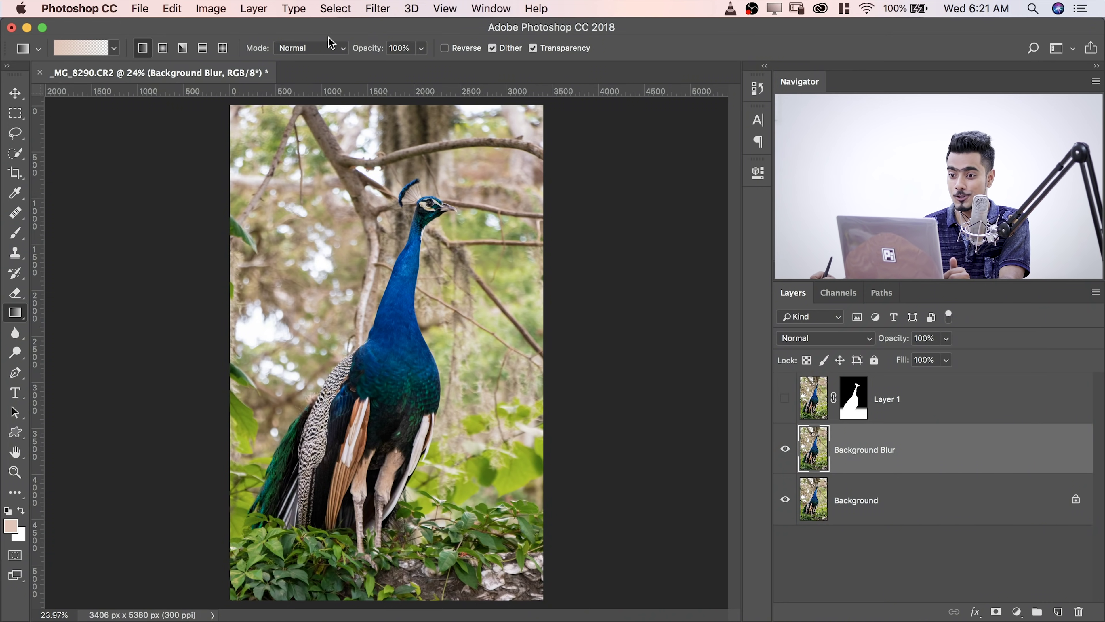
left_click(378, 10)
mouse_move(488, 194)
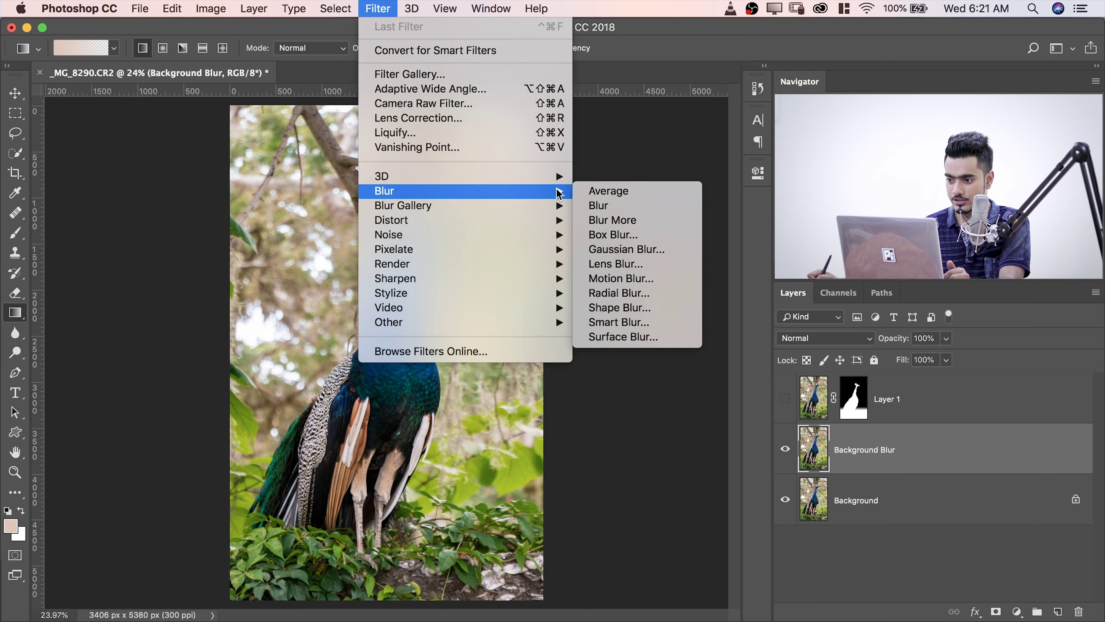
left_click(614, 249)
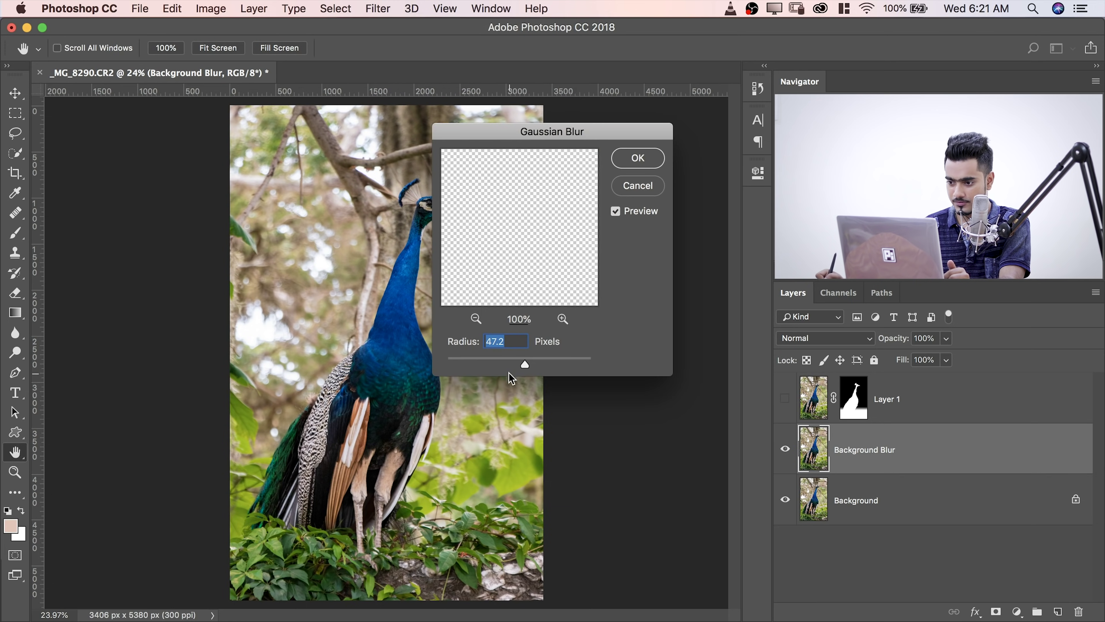
left_click_drag(525, 365, 538, 365)
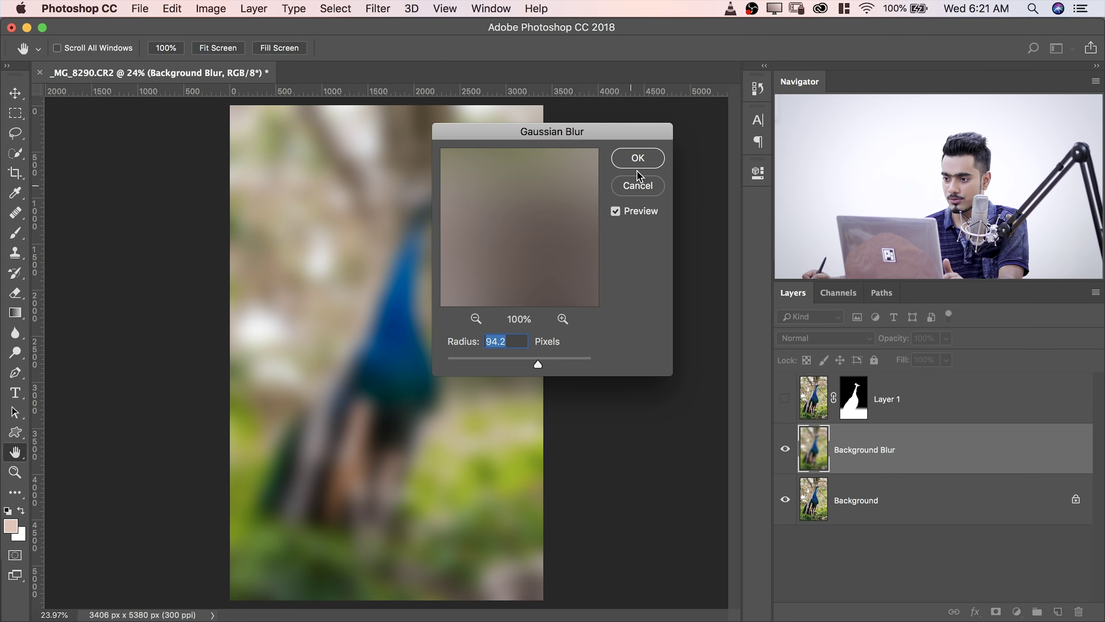
left_click(638, 158)
key("g")
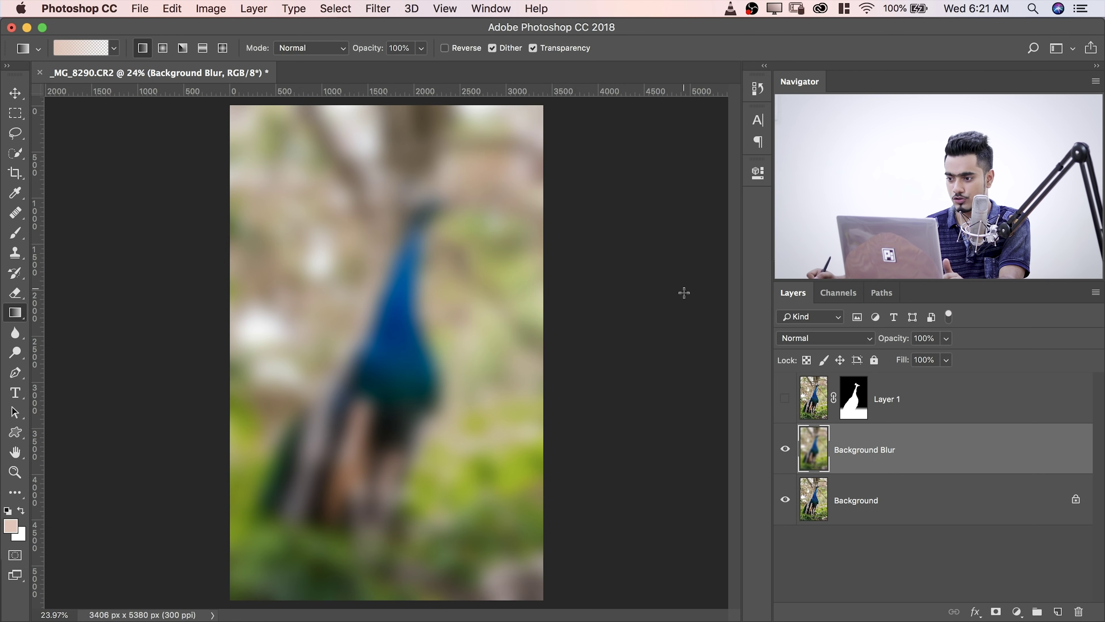
- Show Layer 1 to check the edge around the peacock's neck, and undo the Gaussian Blur
left_click(784, 399)
left_click_drag(385, 279, 404, 275)
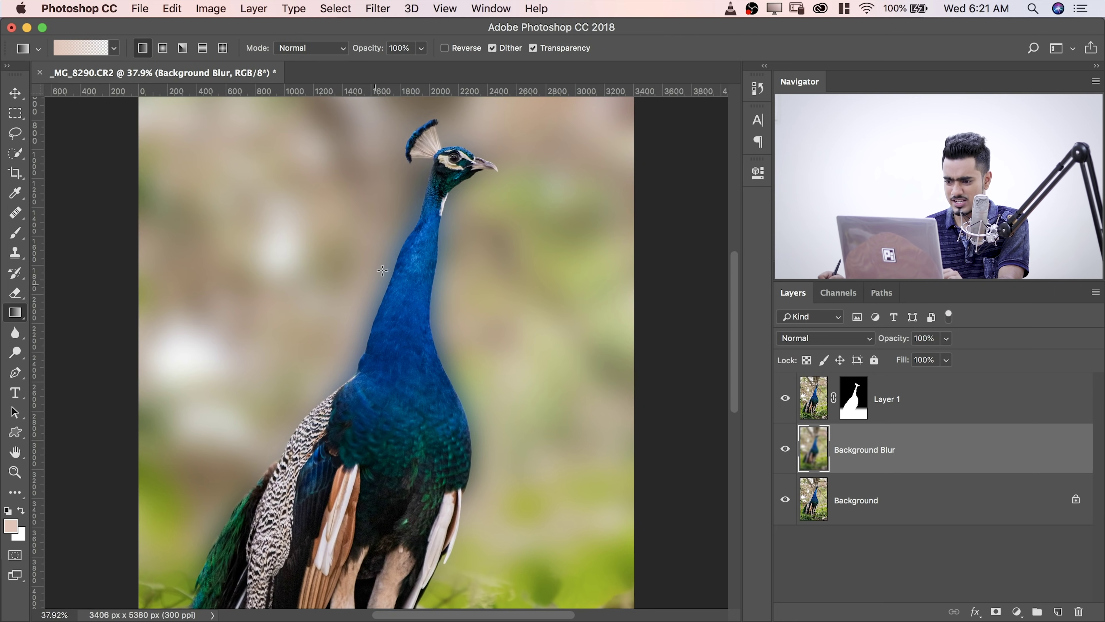
key("ctrl+z")
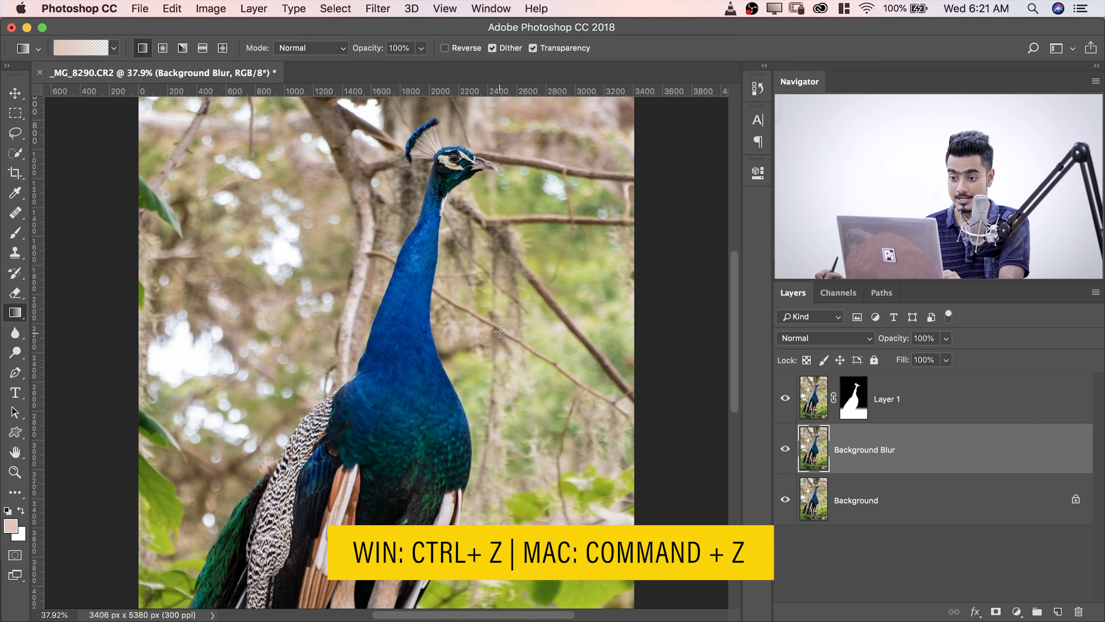
- Activate the Lasso tool and load Layer 1's mask as a selection while Background Blur stays the active layer
left_click_drag(512, 311, 461, 301, "super")
key("super+0")
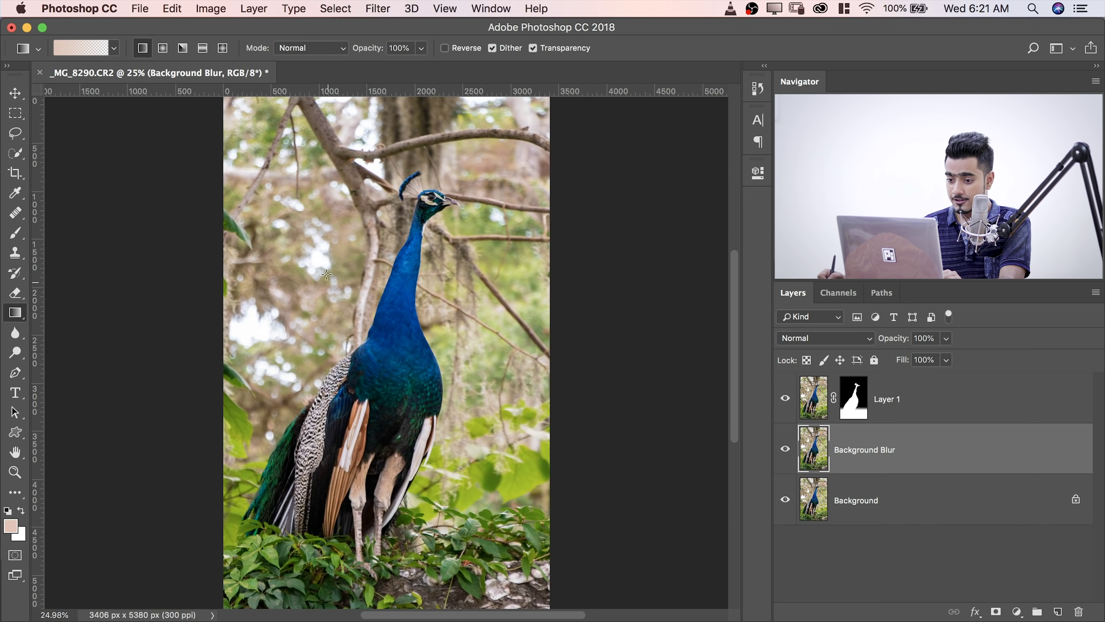
left_click_drag(358, 262, 410, 287, "super")
key("super+r")
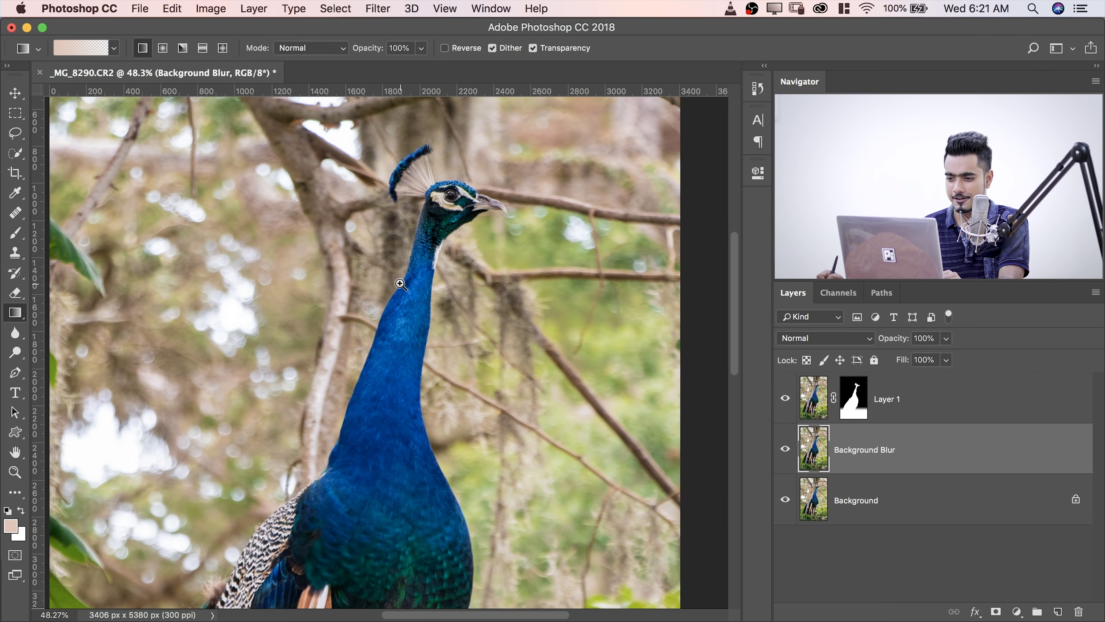
left_click(15, 139)
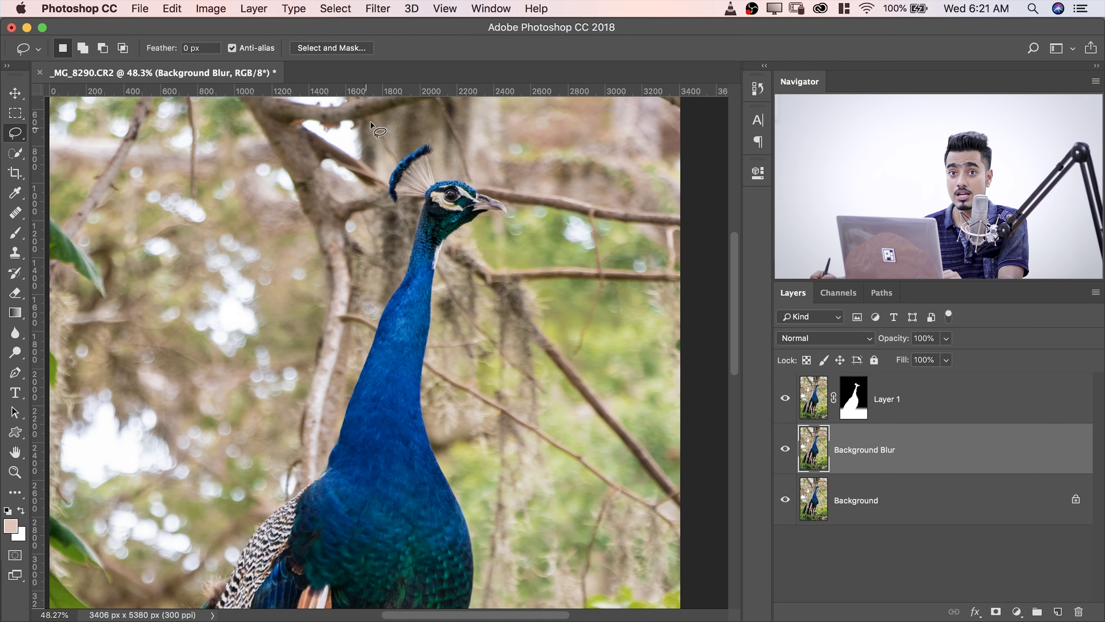
left_click(856, 392, "super")
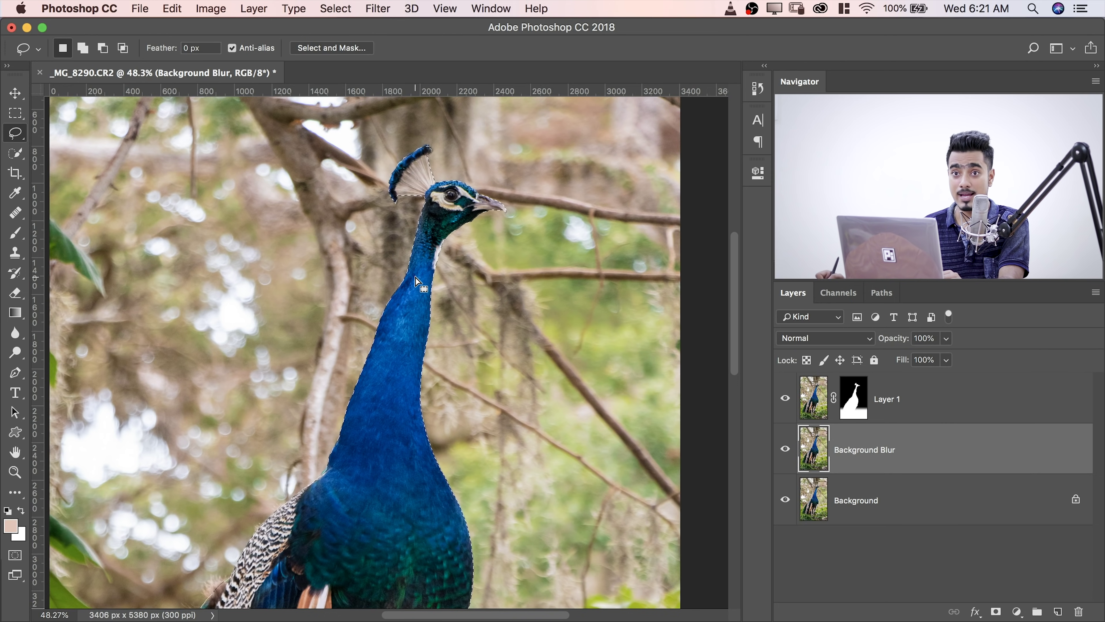
- Expand the loaded peacock selection by 20 pixels
left_click(335, 9)
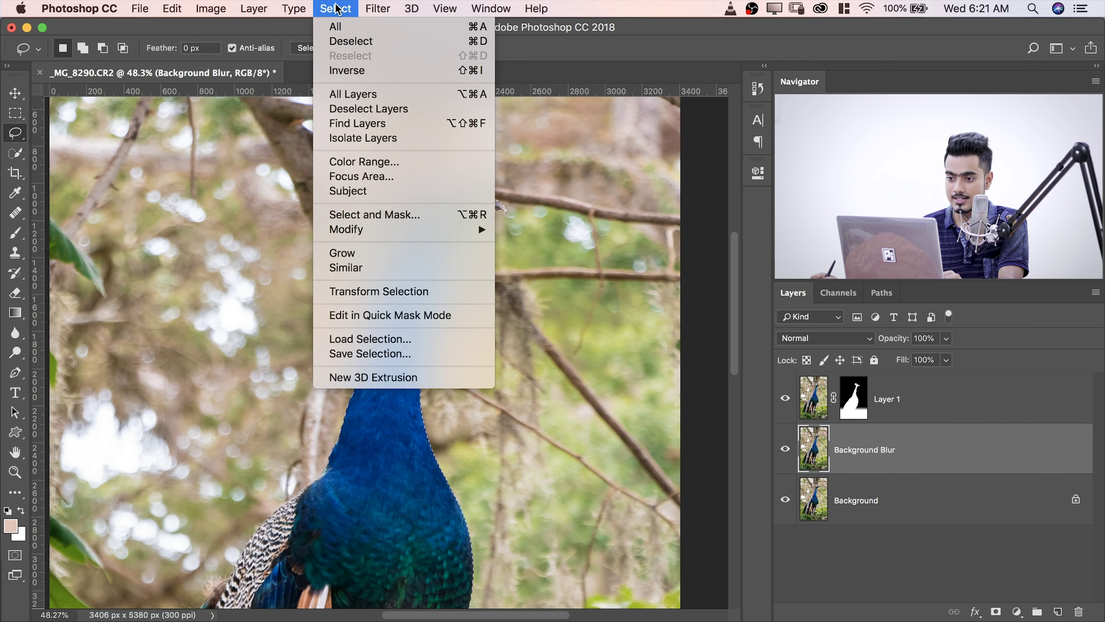
mouse_move(418, 235)
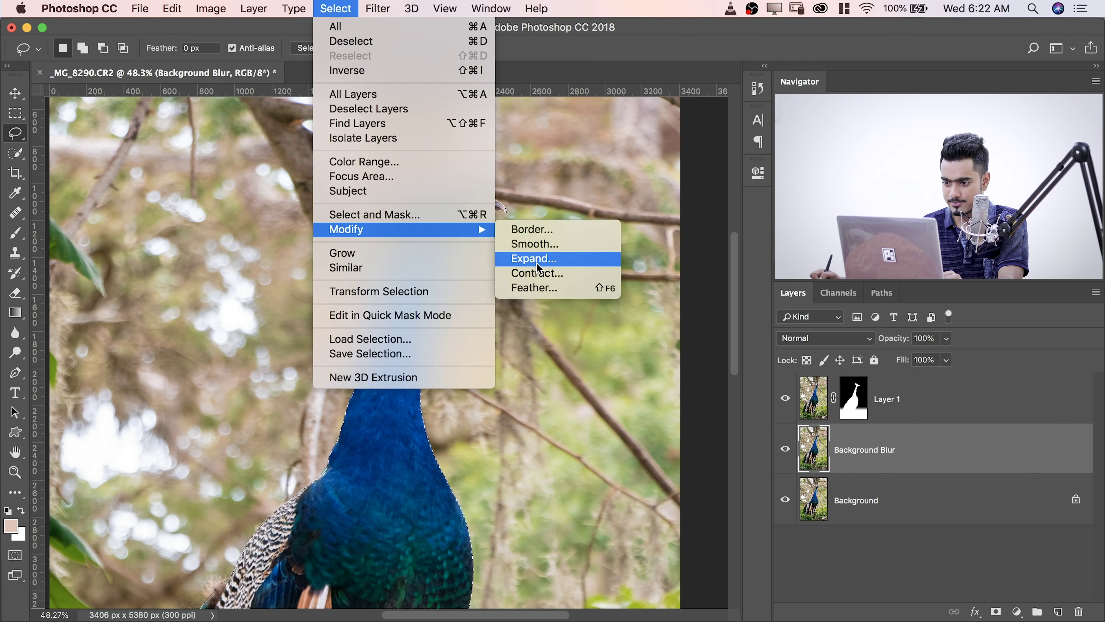
left_click(546, 260)
type("20")
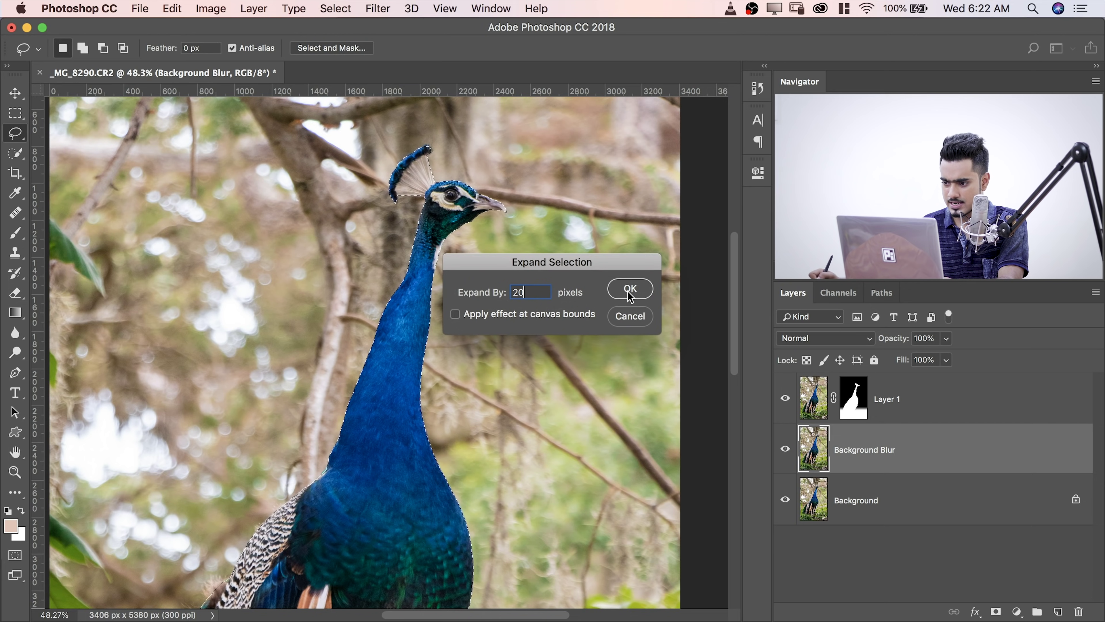
left_click(631, 290)
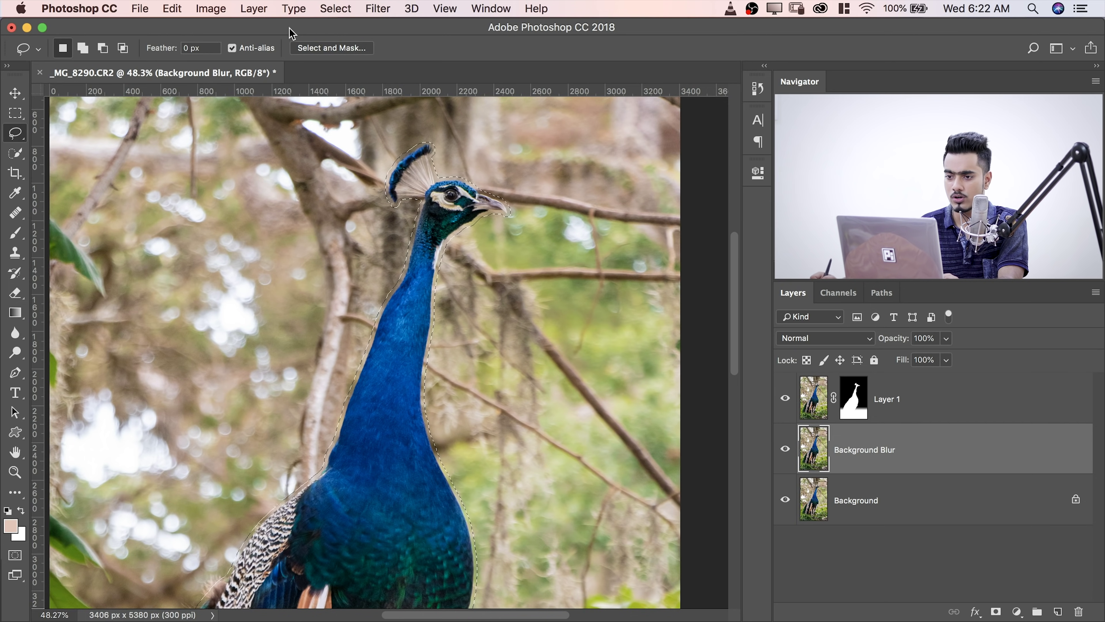
- Expand the peacock selection by another 20 pixels
left_click(339, 10)
mouse_move(470, 227)
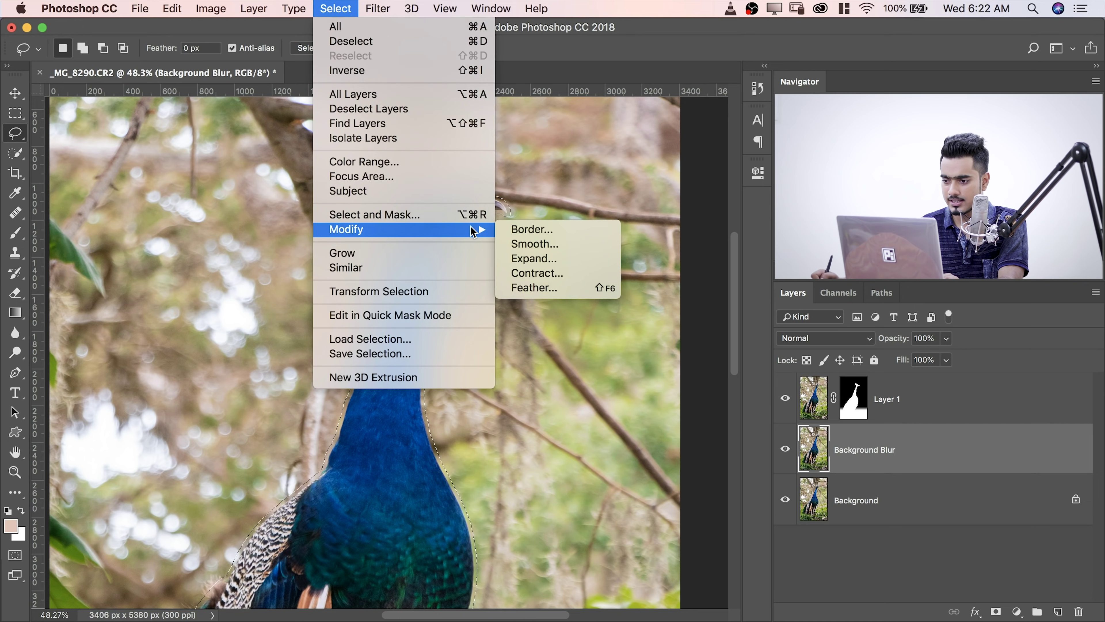
left_click(543, 260)
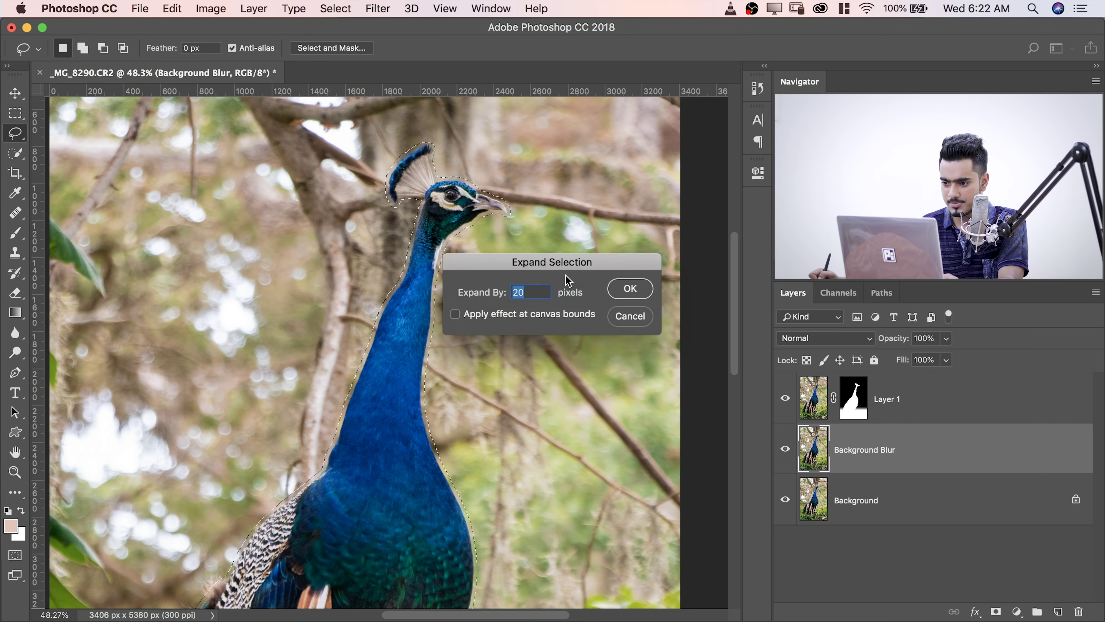
left_click(630, 288)
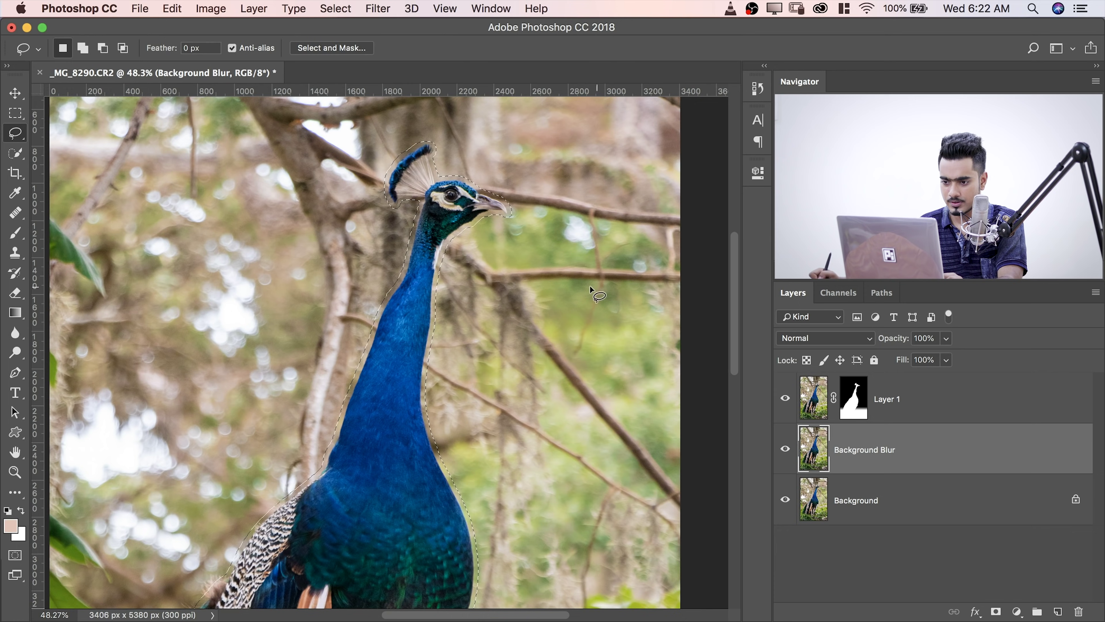
- Subtract the foreground foliage around the peacock's feet from the selection with the Lasso tool, keeping only the bird selected
scroll(409, 357, "down", 3)
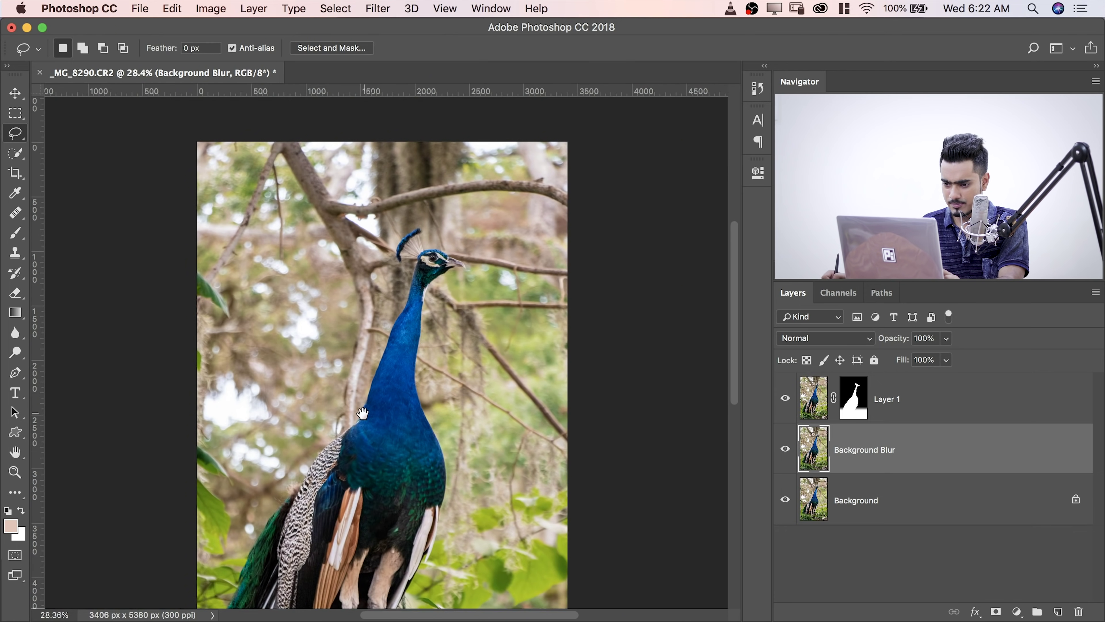
scroll(319, 401, "down", 5)
scroll(319, 401, "up", 3)
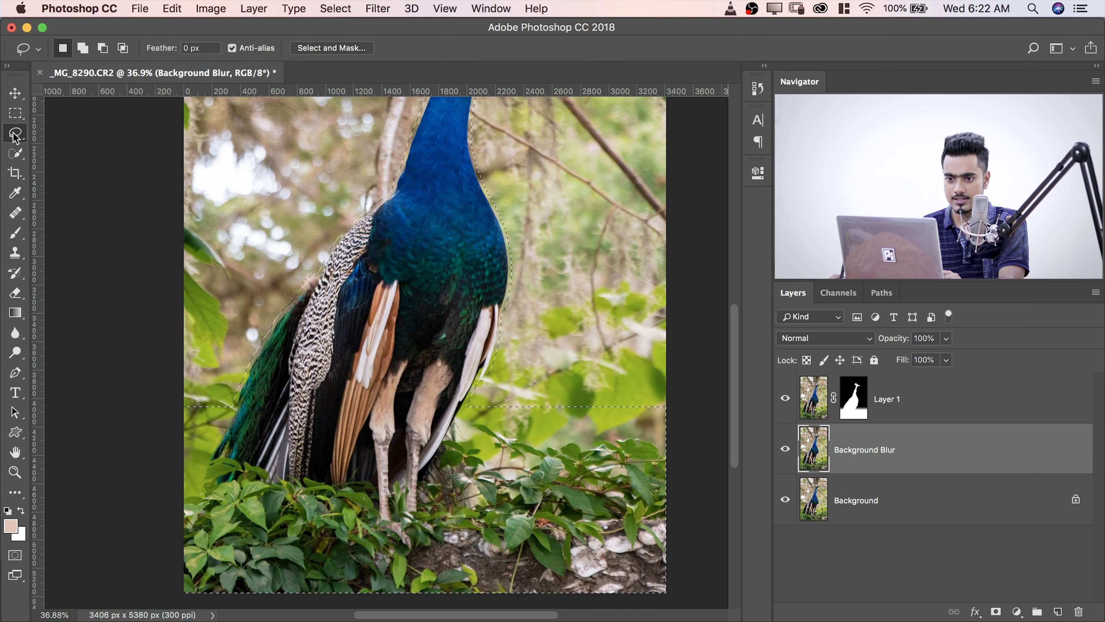
left_click(104, 49)
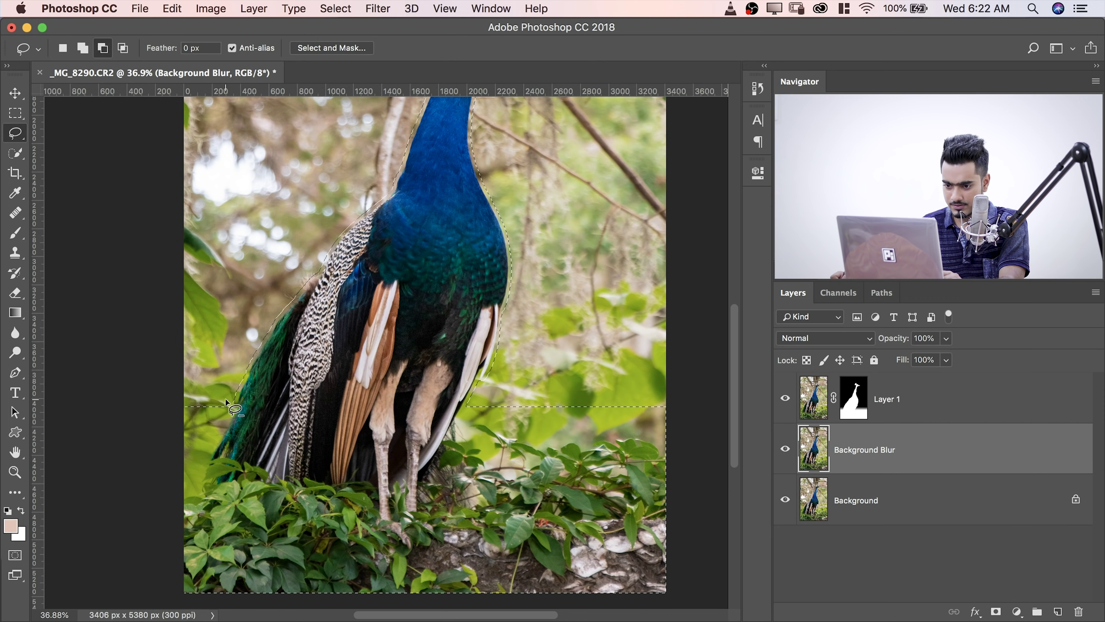
mouse_move(226, 400)
left_mouse_down()
mouse_move(198, 474)
mouse_move(217, 512)
mouse_move(364, 523)
mouse_move(392, 549)
mouse_move(436, 542)
mouse_move(447, 529)
mouse_move(437, 495)
mouse_move(480, 395)
mouse_move(532, 380)
mouse_move(617, 380)
mouse_move(676, 418)
mouse_move(663, 585)
mouse_move(620, 611)
mouse_move(322, 588)
mouse_move(174, 604)
mouse_move(122, 540)
mouse_move(138, 423)
mouse_move(165, 439)
left_mouse_up()
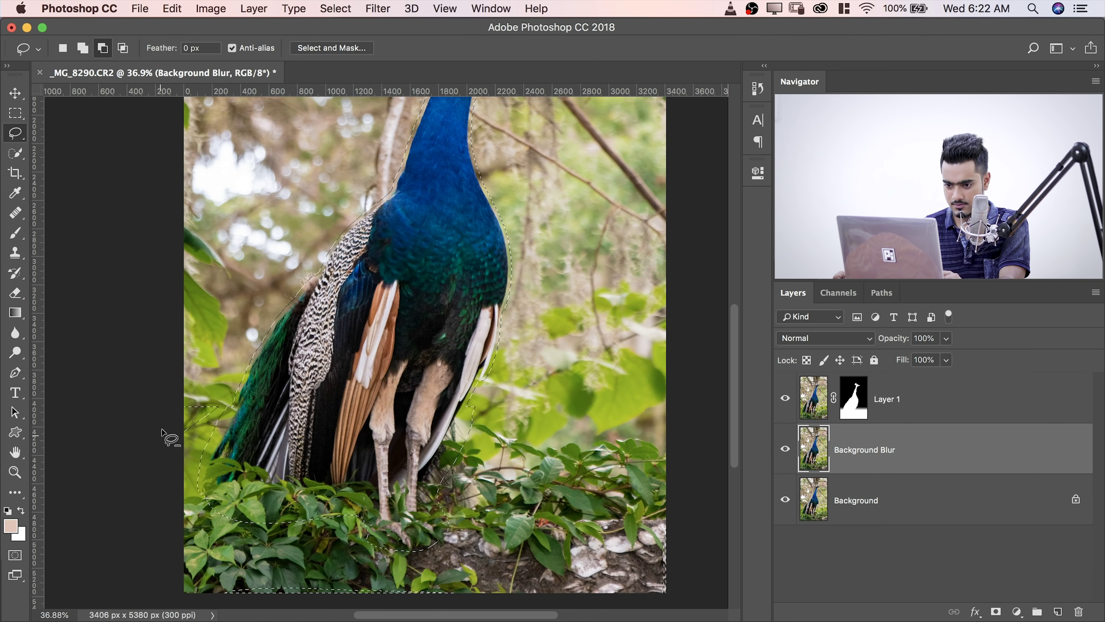
mouse_move(205, 607)
left_mouse_down()
mouse_move(217, 575)
mouse_move(366, 558)
mouse_move(448, 564)
mouse_move(497, 590)
mouse_move(205, 606)
left_mouse_up()
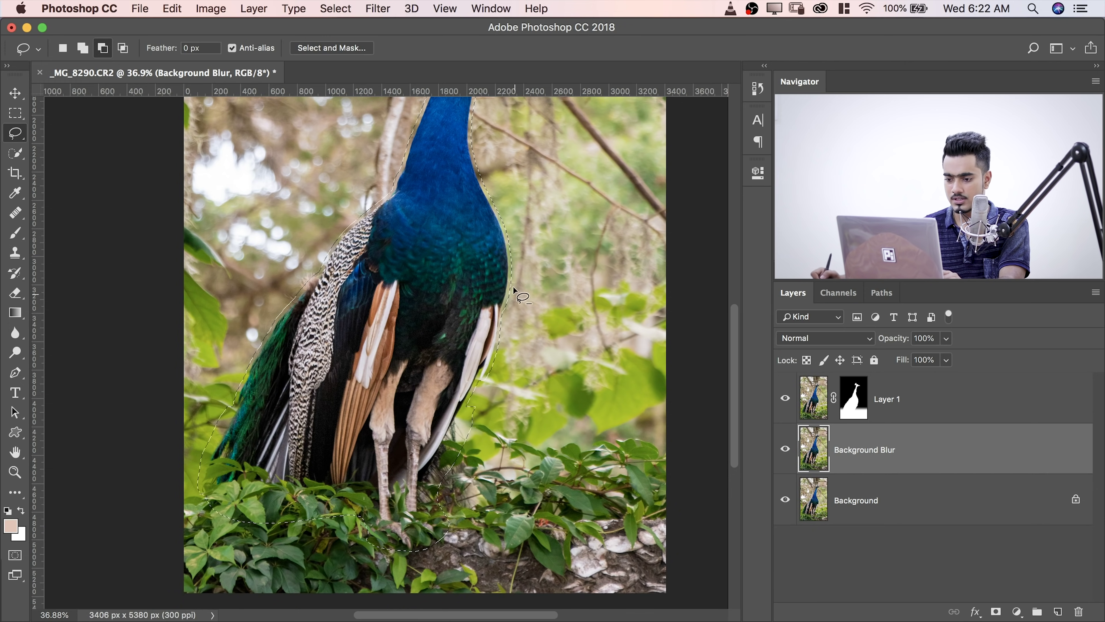
- Preview the selection's coverage around the peacock in Quick Mask mode, and return to the normal view
scroll(439, 244, "down", 4)
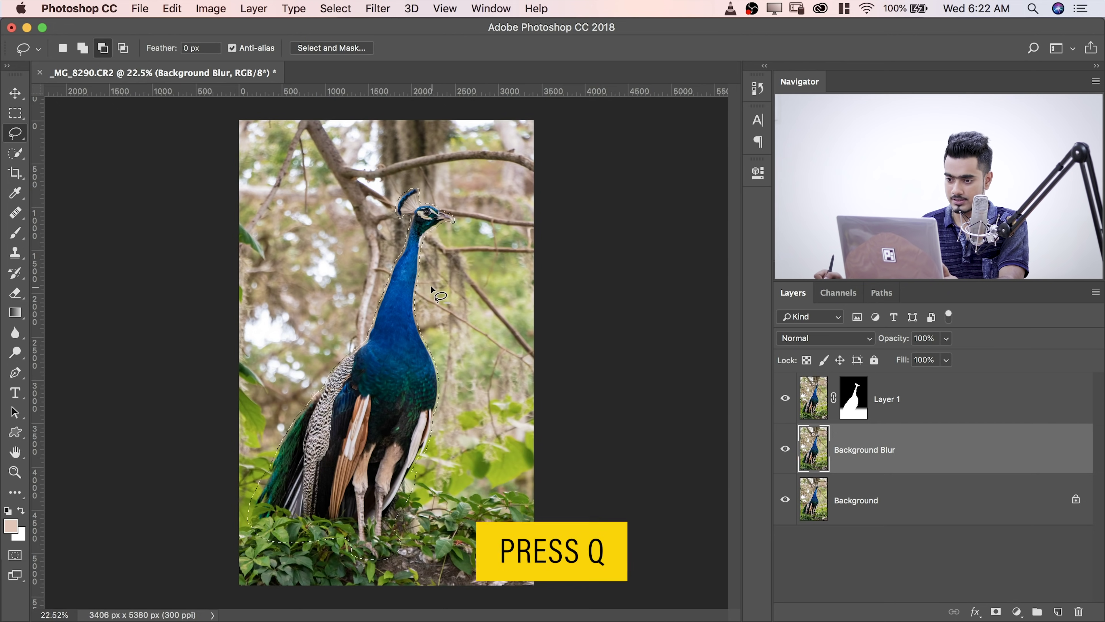
key("q")
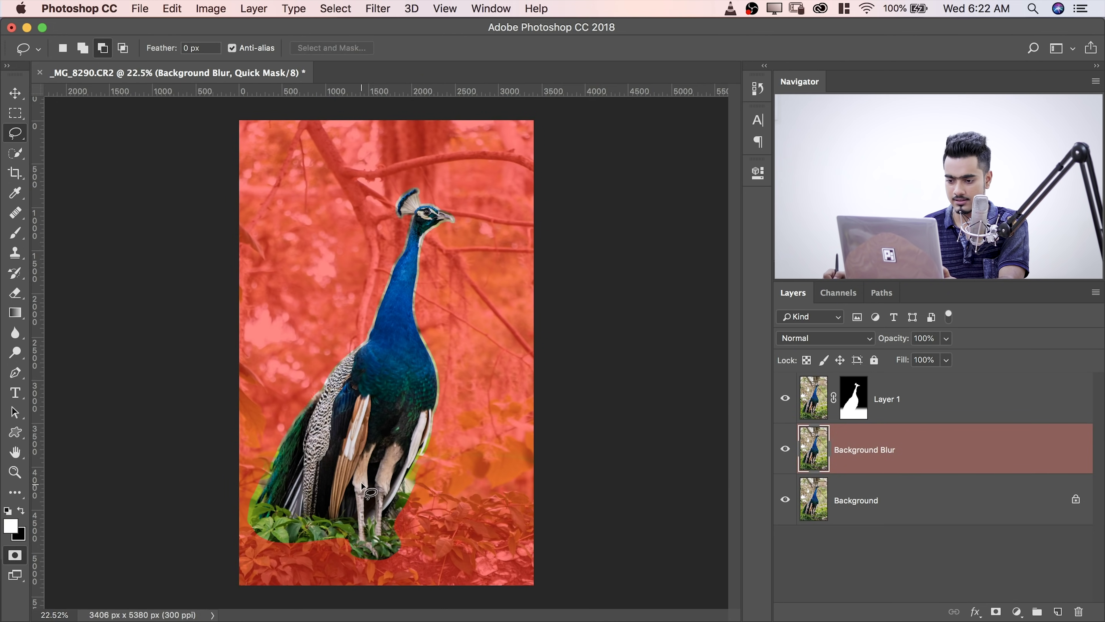
key("q")
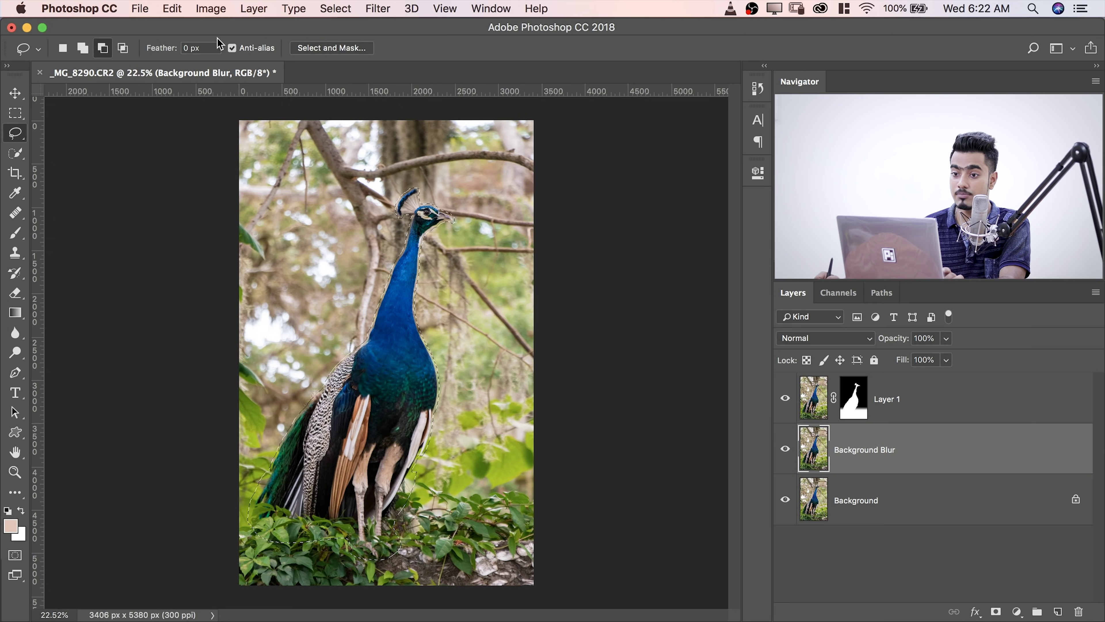
- Fill the selected peacock area on the Background Blur layer with Content-Aware contents, Color Adaptation on, Normal mode and 100% opacity
left_click(174, 10)
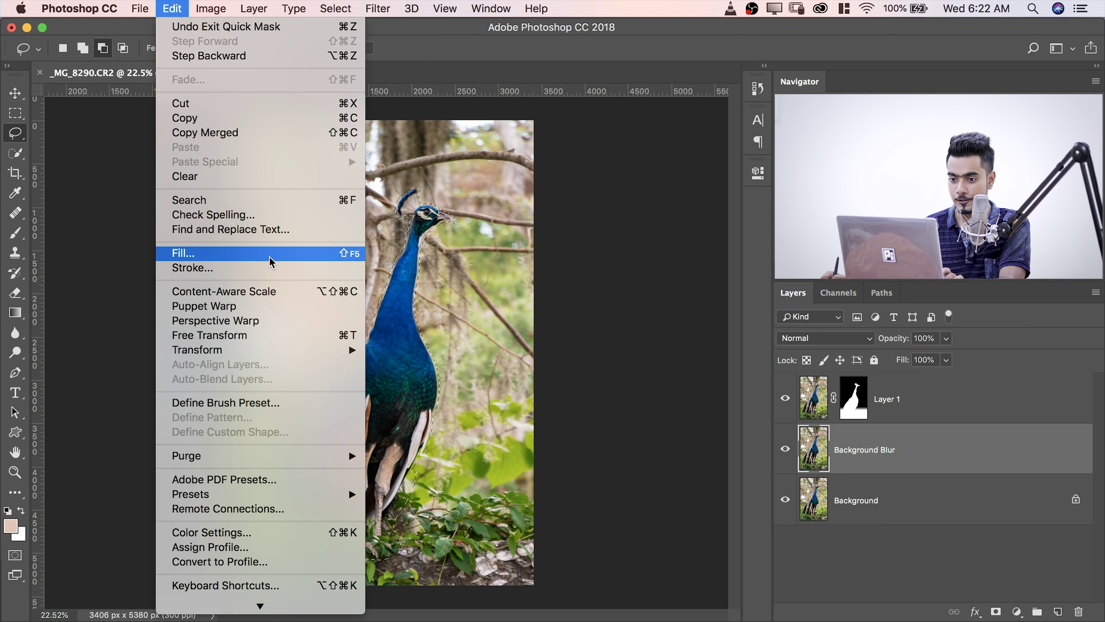
left_click(514, 299)
key("shift+BackSpace")
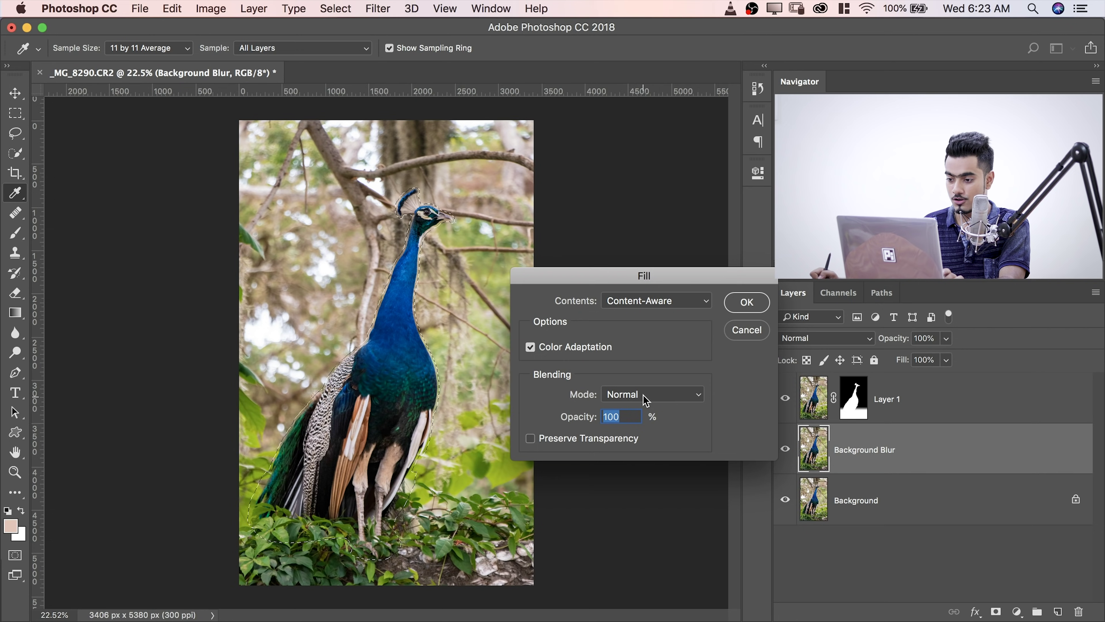
key("Return")
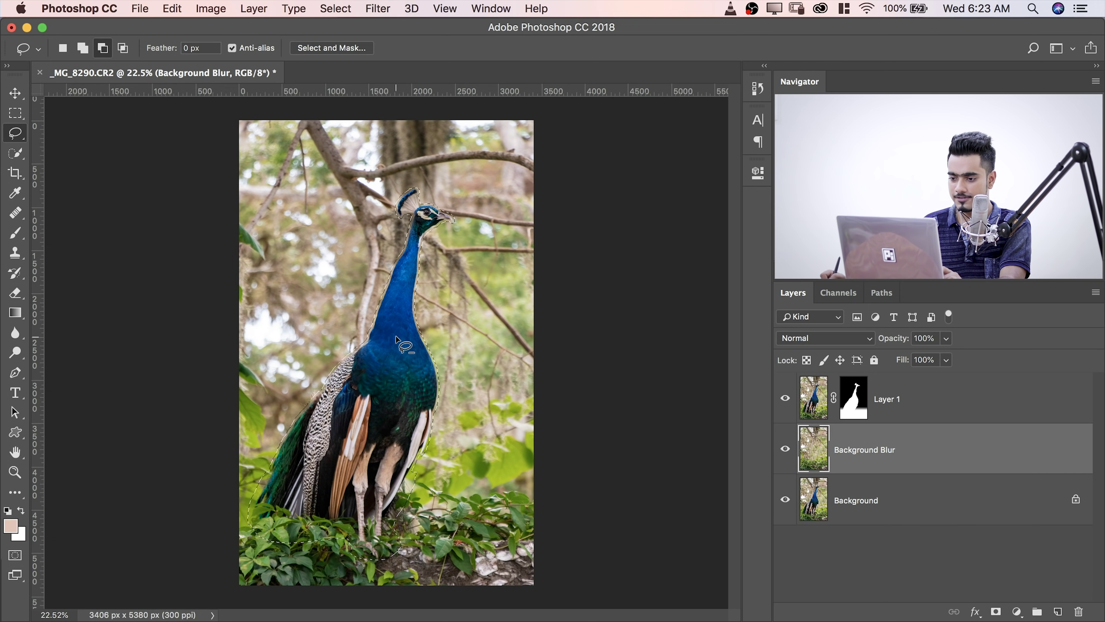
- Hide Layer 1 to inspect the filled background, and clear the selection
left_click(785, 398)
left_click(419, 358, "super")
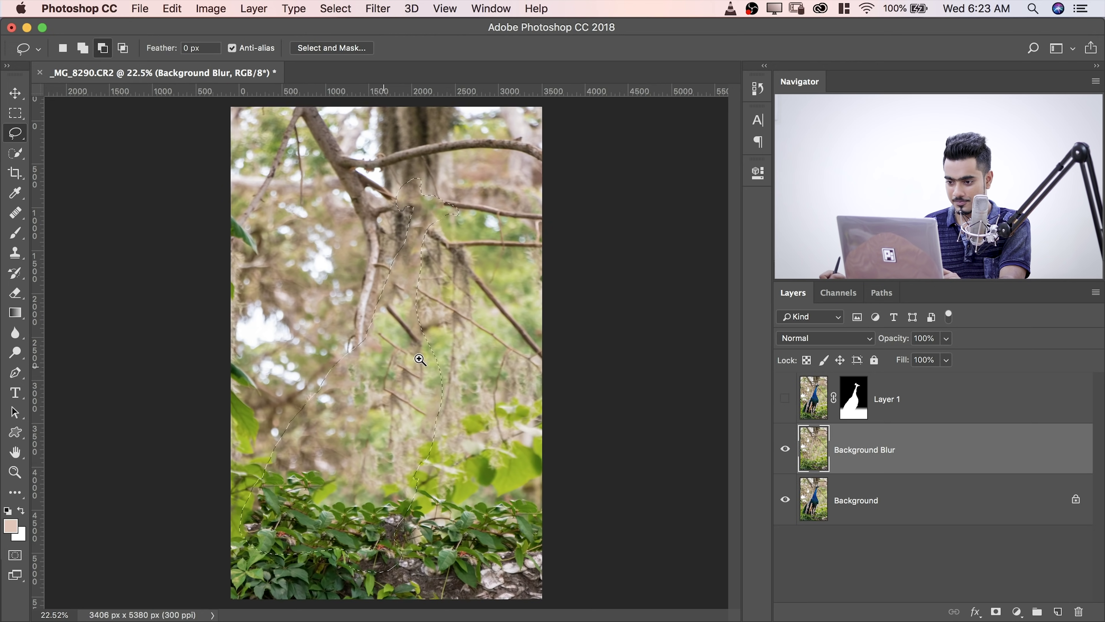
mouse_move(419, 358)
left_mouse_down()
mouse_move(431, 360)
mouse_move(417, 364)
left_mouse_up()
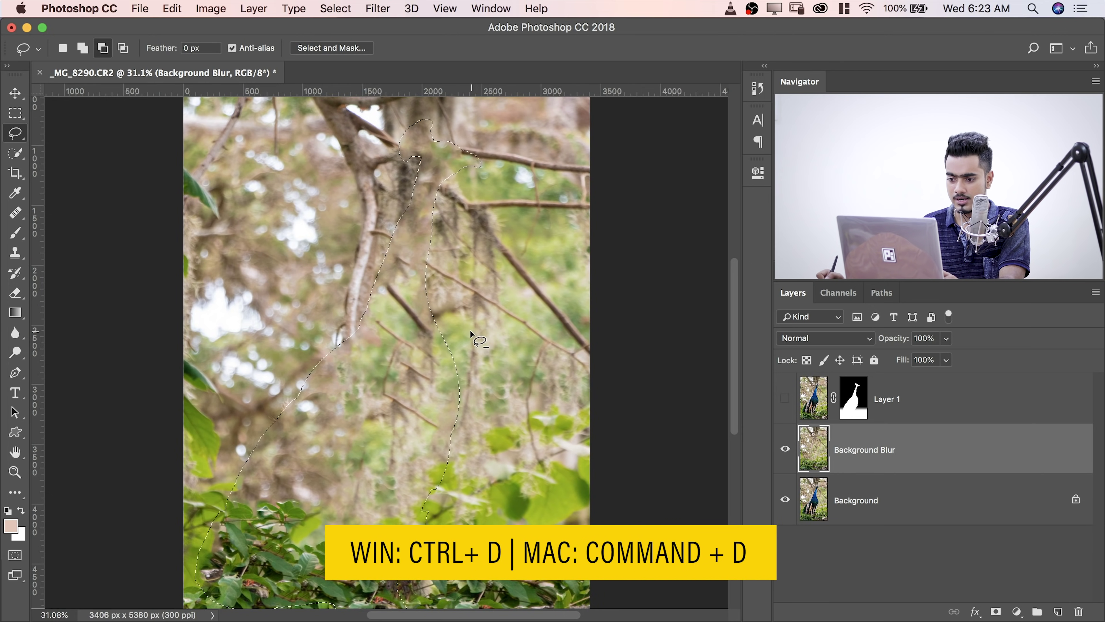
key("super+d")
left_click_drag(471, 336, 456, 336)
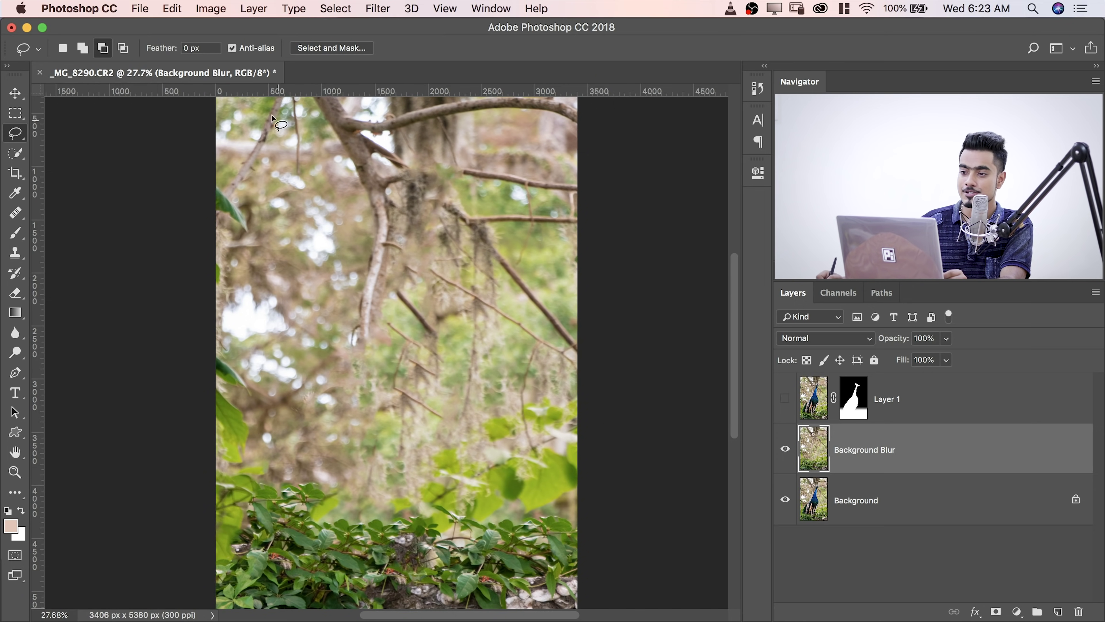
- Convert the Background Blur layer into a smart object for smart filters, and show Layer 1 again
left_click(376, 9)
left_click(394, 50)
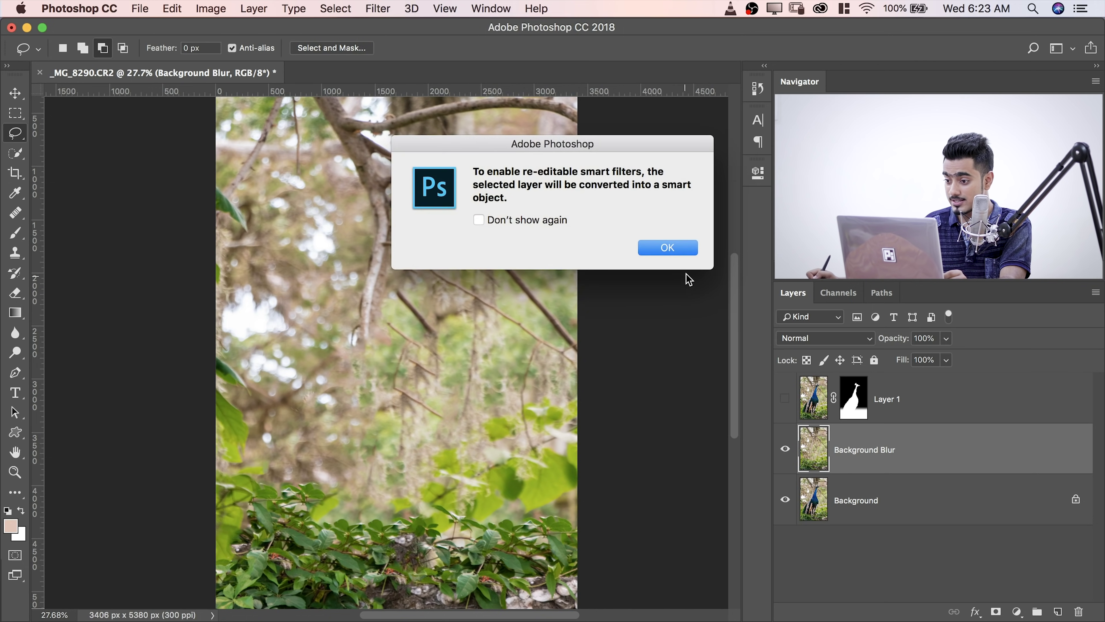
left_click(669, 249)
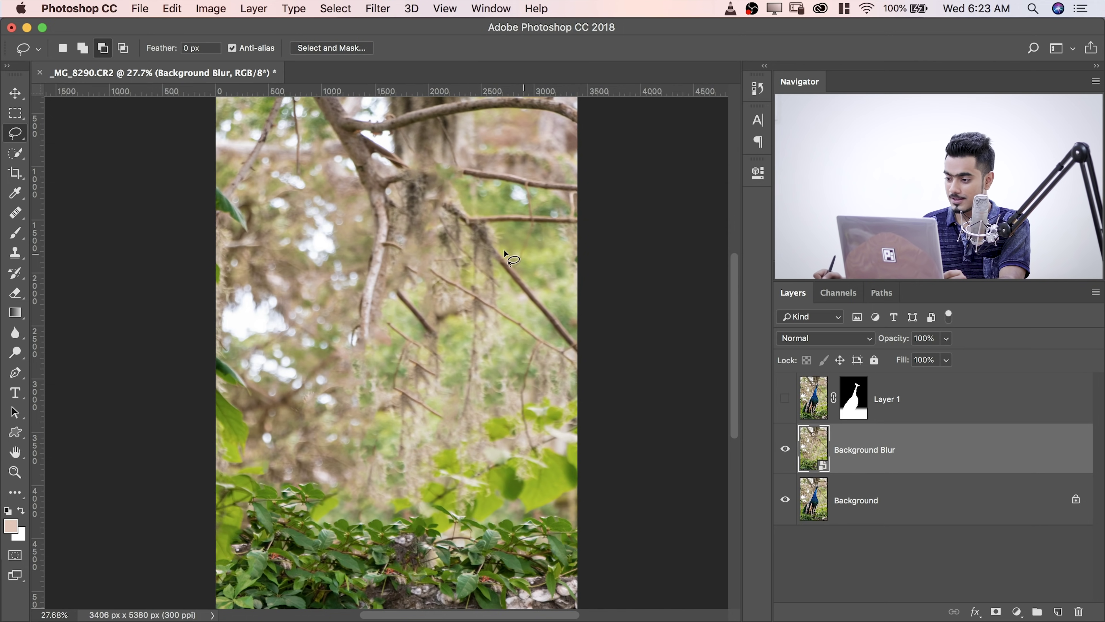
left_click(785, 399)
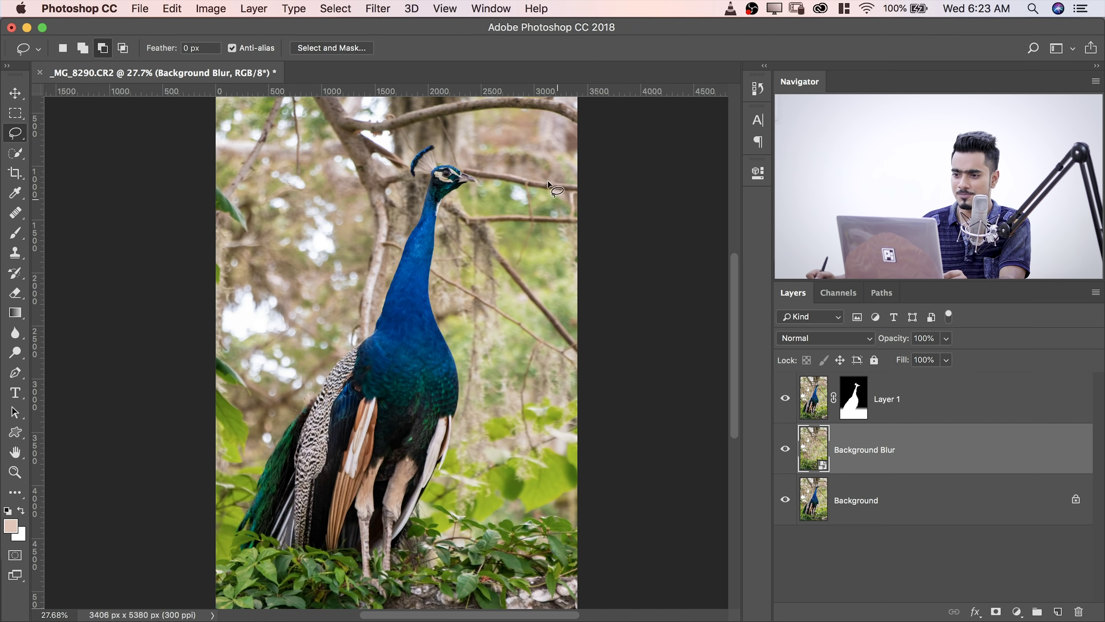
- Start a Tilt-Shift blur on the Background Blur layer and raise its blur to 178 px
left_click(382, 12)
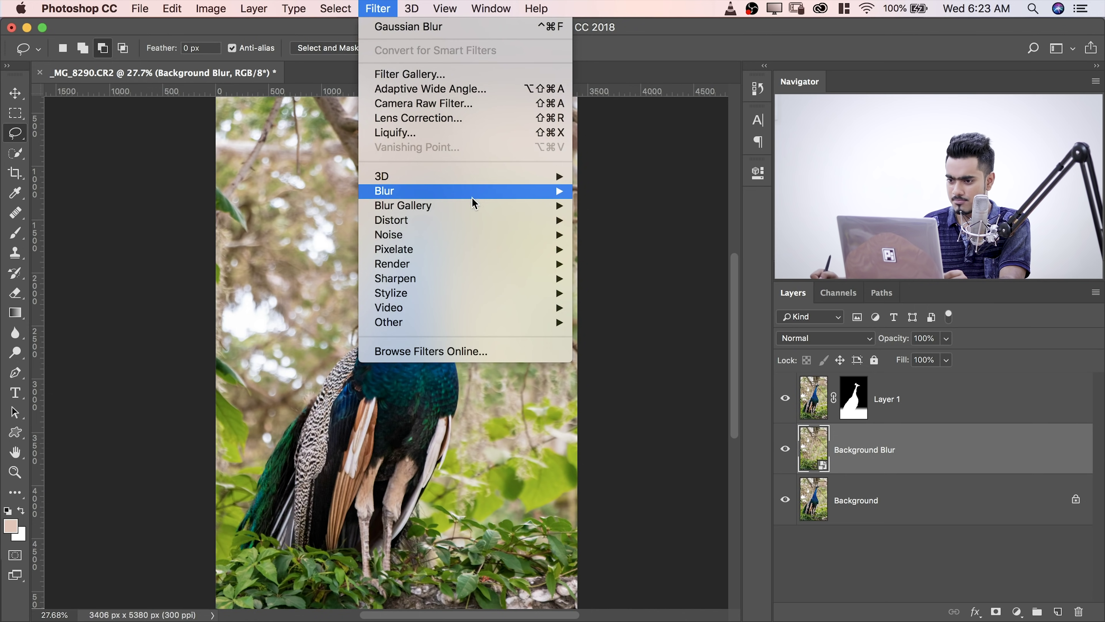
mouse_move(480, 205)
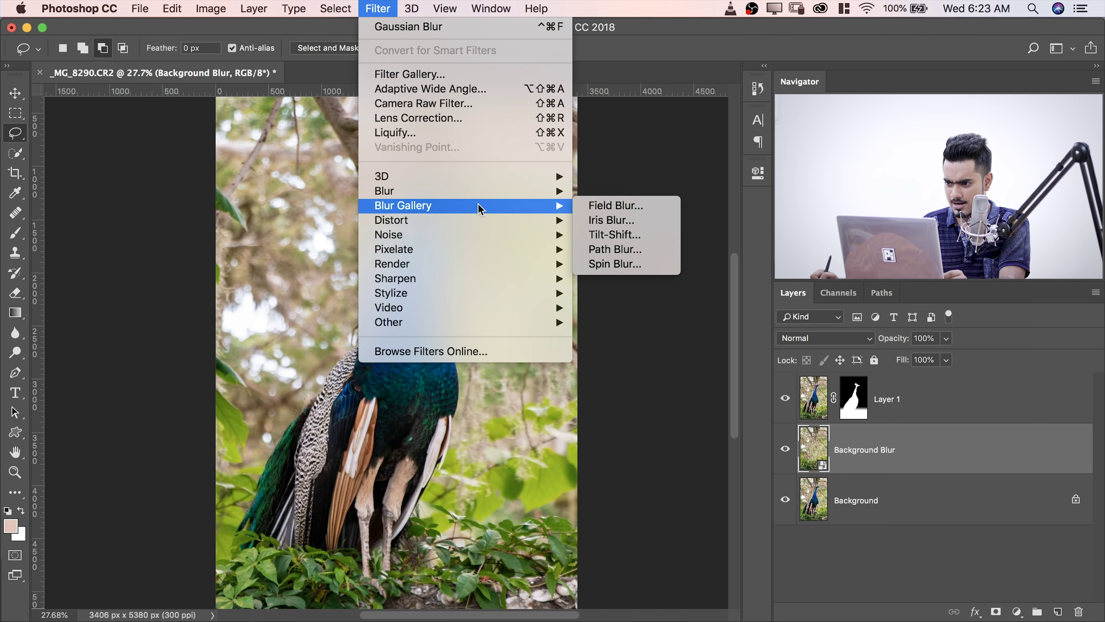
left_click(615, 235)
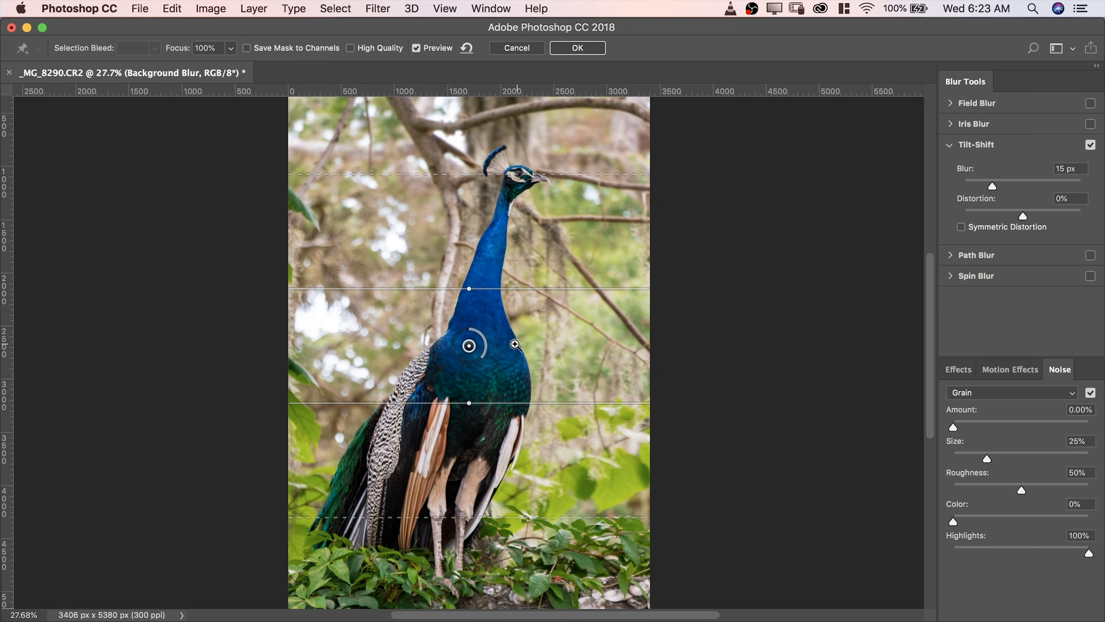
scroll(529, 343, "up", 5)
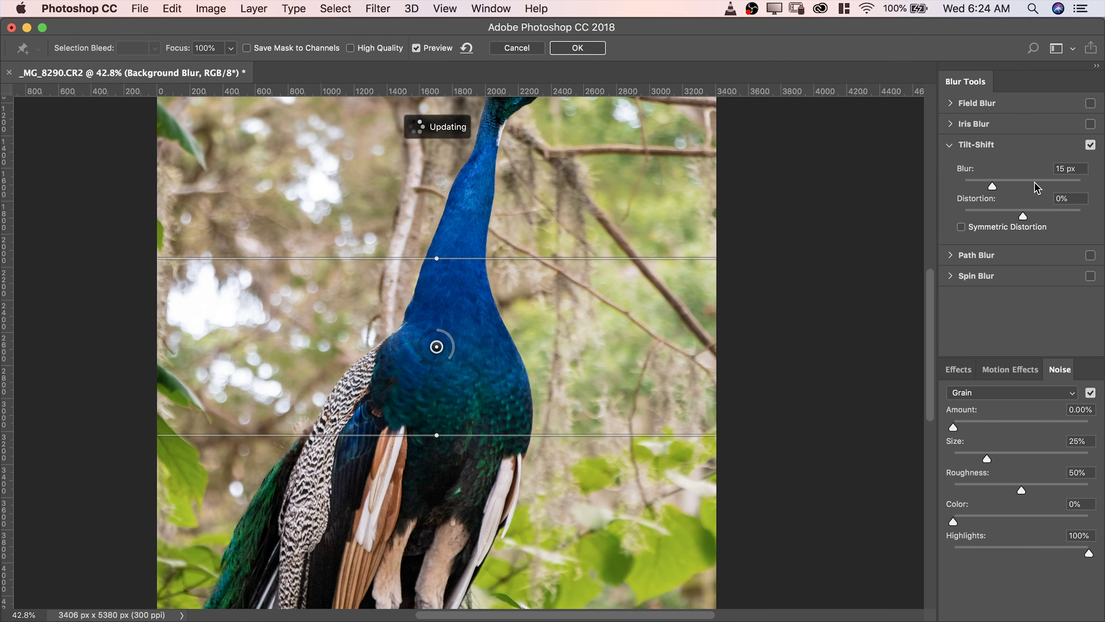
left_click_drag(992, 187, 1040, 185)
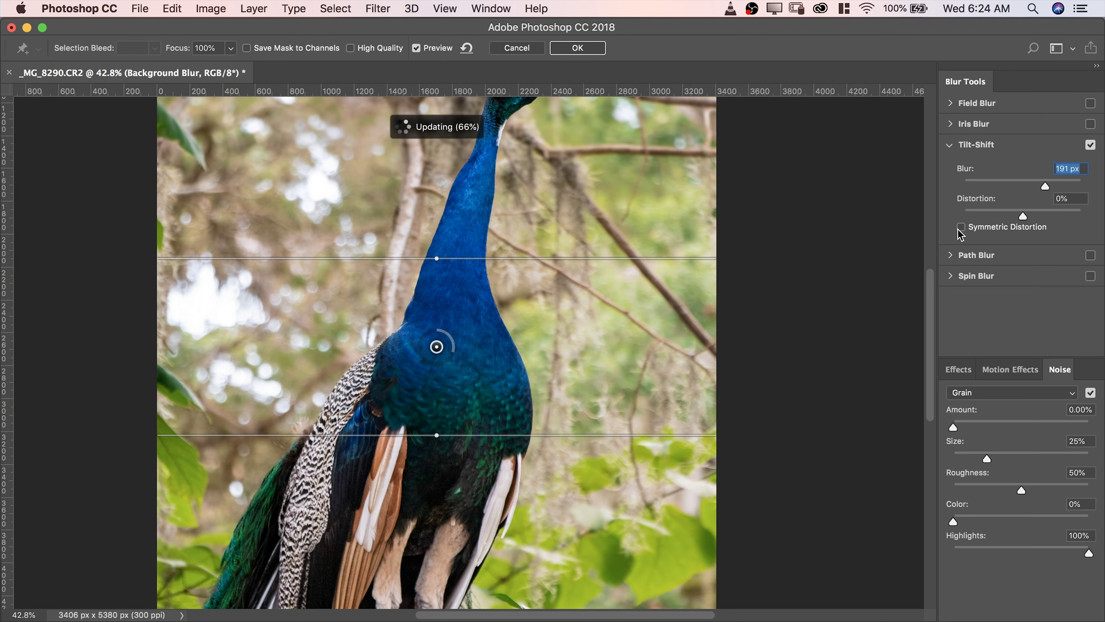
type("12")
key("super+0")
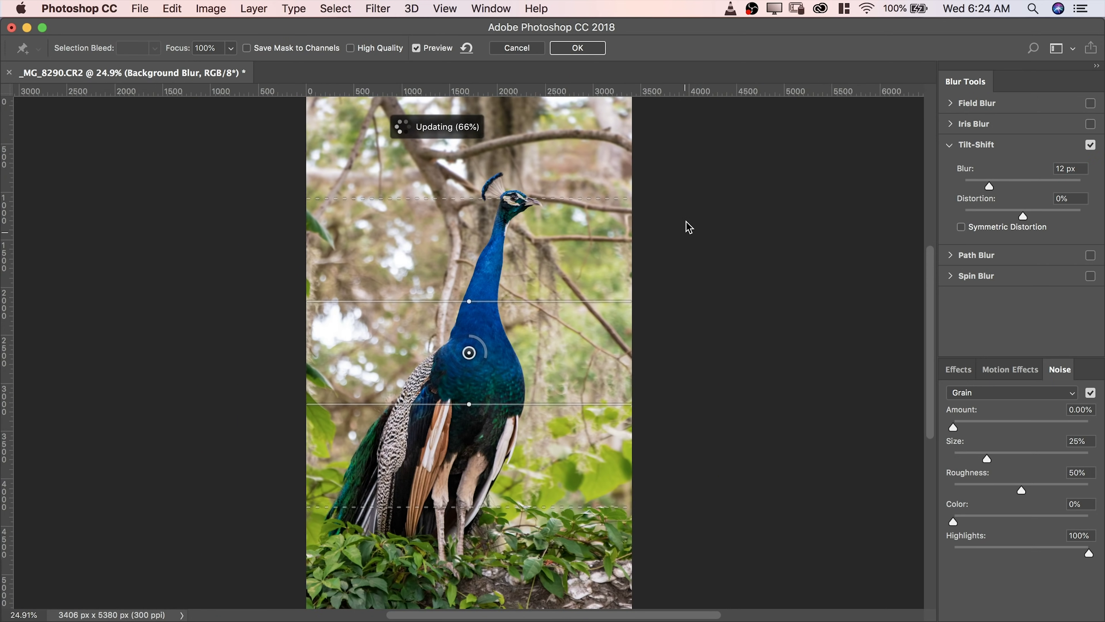
left_click_drag(989, 186, 1040, 187)
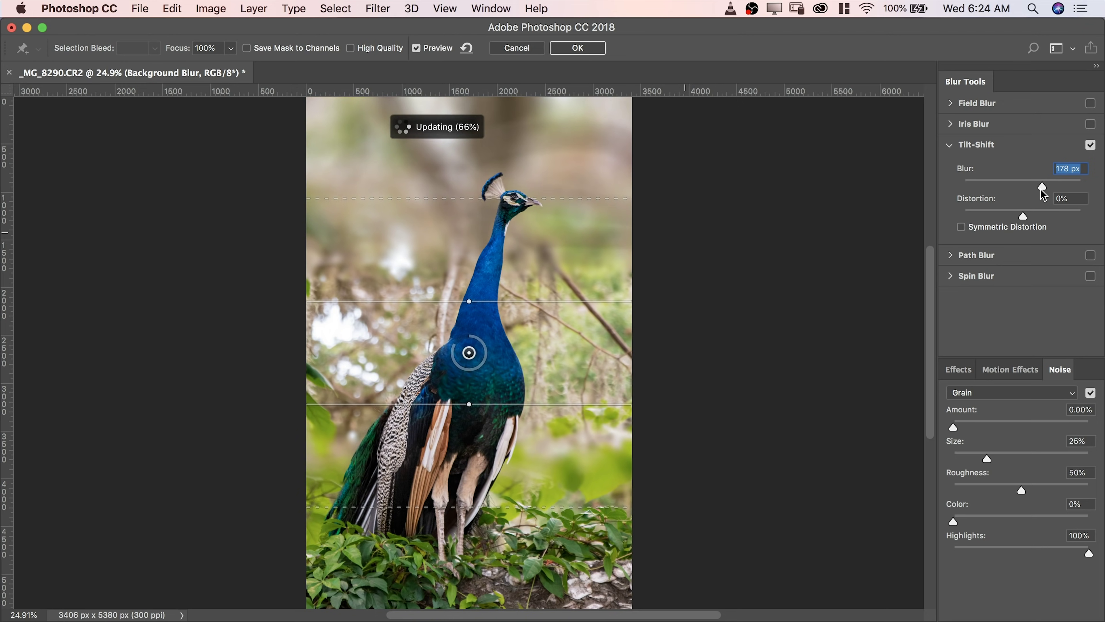
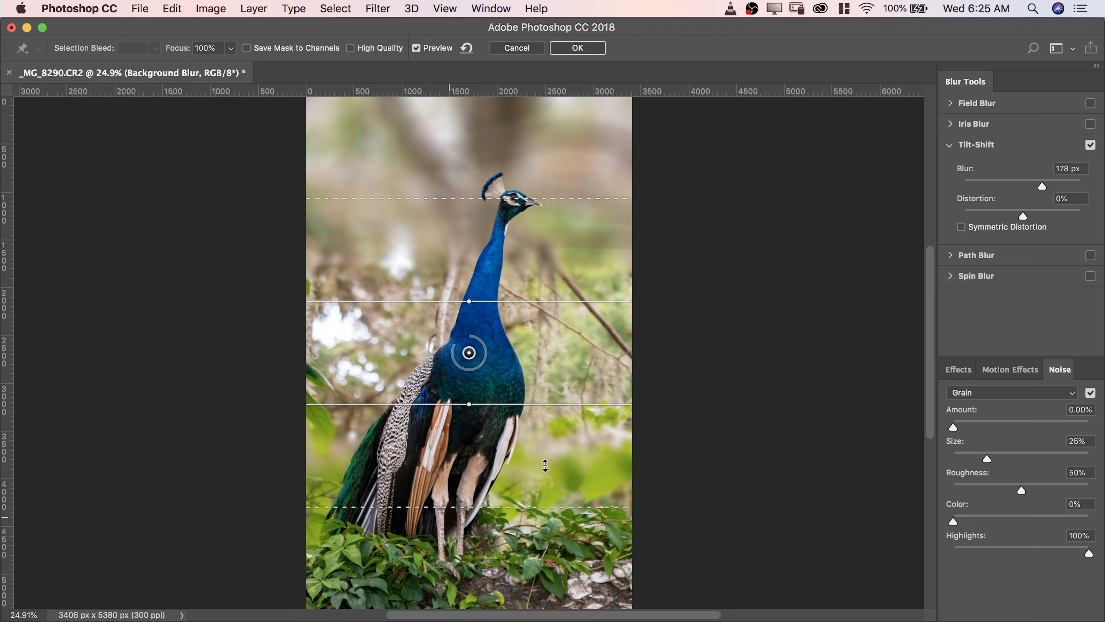
- Try centring the tilt-shift focus area on the peacock's neck
left_click_drag(468, 353, 468, 299)
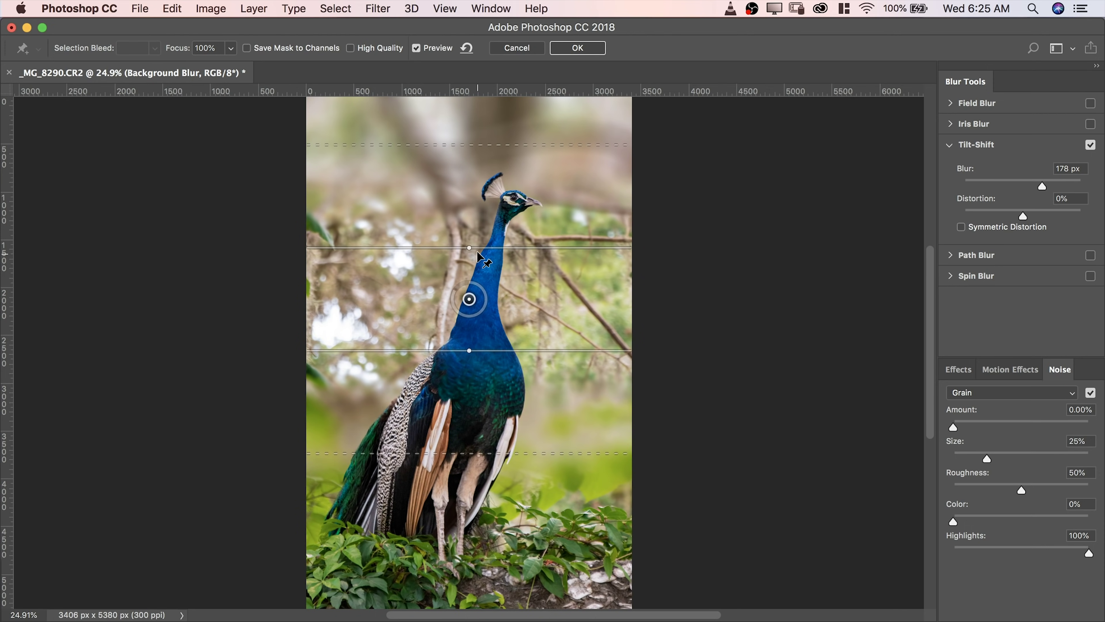
left_click_drag(477, 253, 475, 267)
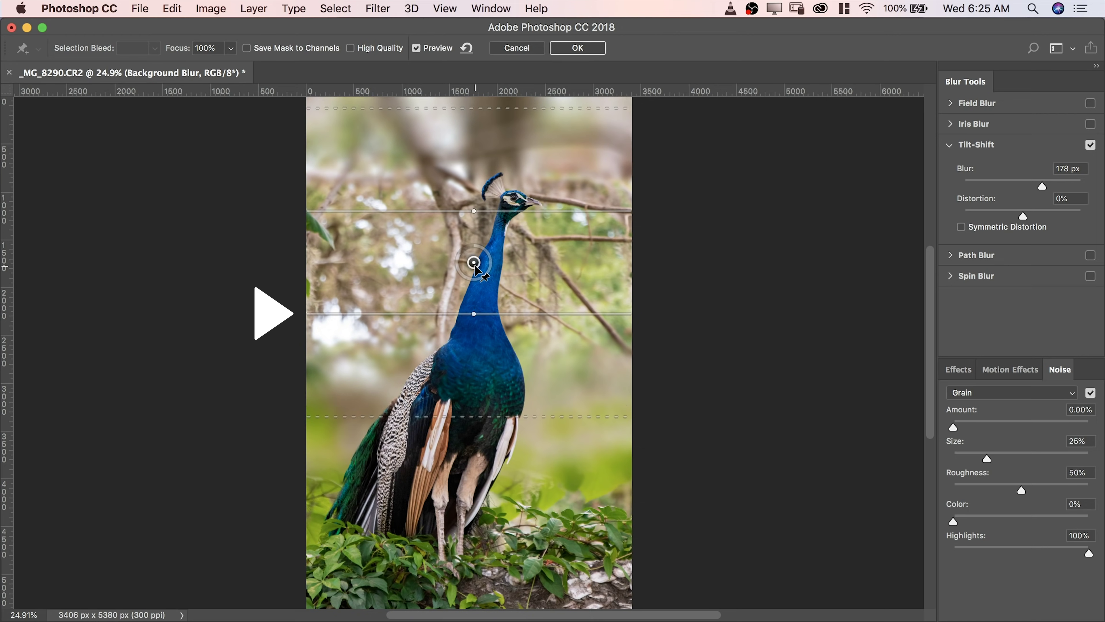
left_click_drag(474, 266, 475, 267)
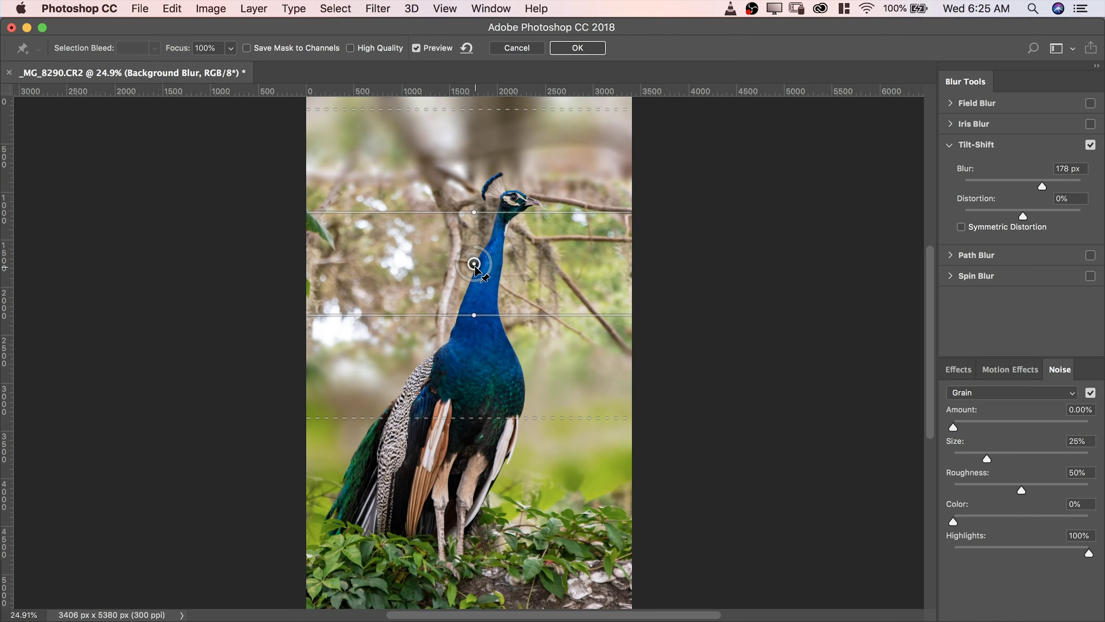
- Centre the tilt-shift focus area on the foliage at the peacock's feet and extend the upper blur transition to its lower neck
left_click_drag(475, 267, 421, 556)
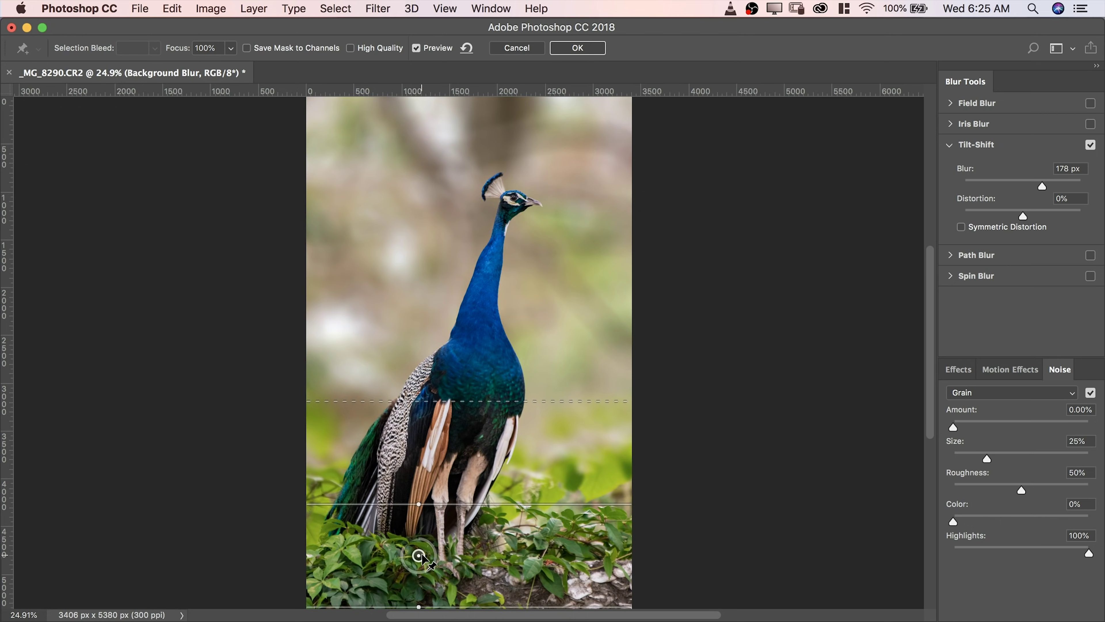
left_click_drag(421, 554, 422, 553)
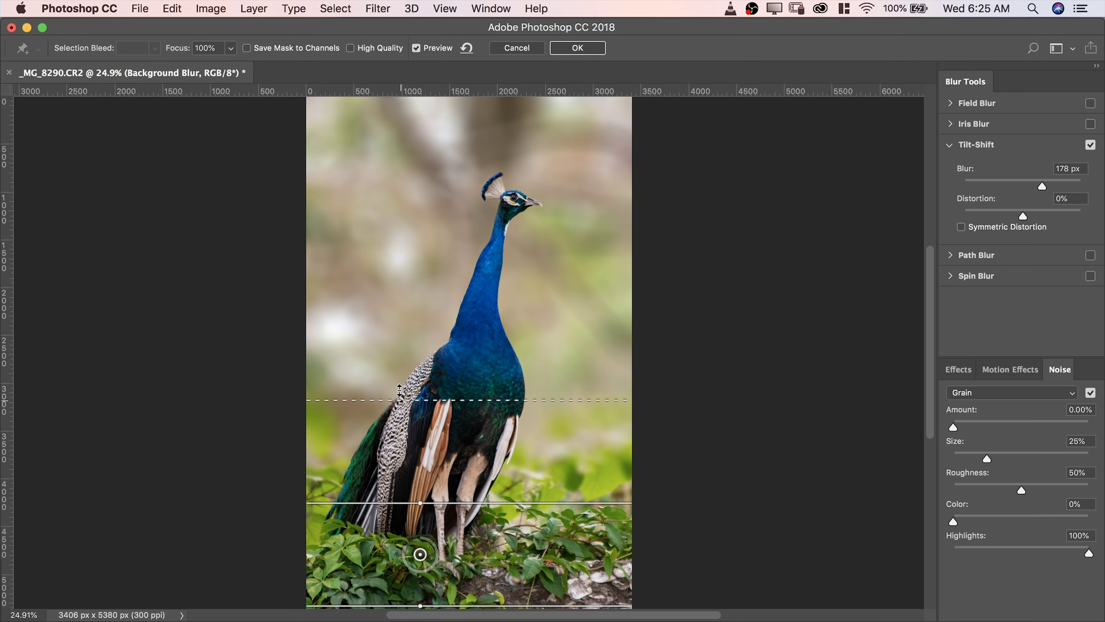
left_click_drag(403, 367, 405, 364)
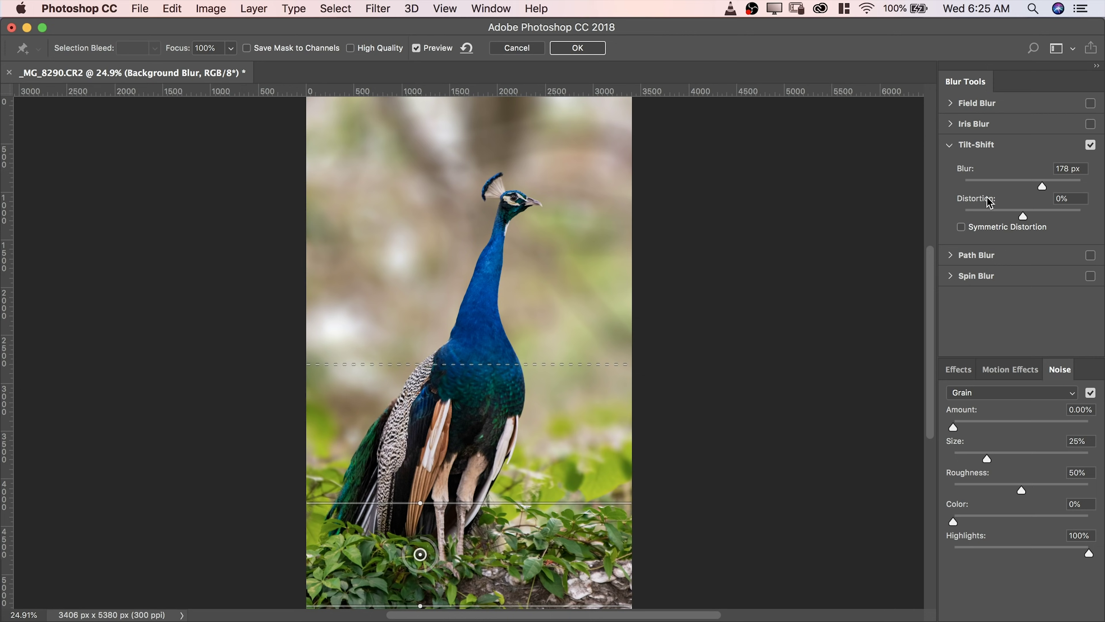
- Try Tilt-Shift blur amounts of 49 px and 500 px, then bring the blur down to 59 px
mouse_move(1001, 186)
left_mouse_down()
mouse_move(1013, 188)
mouse_move(1000, 190)
left_mouse_up()
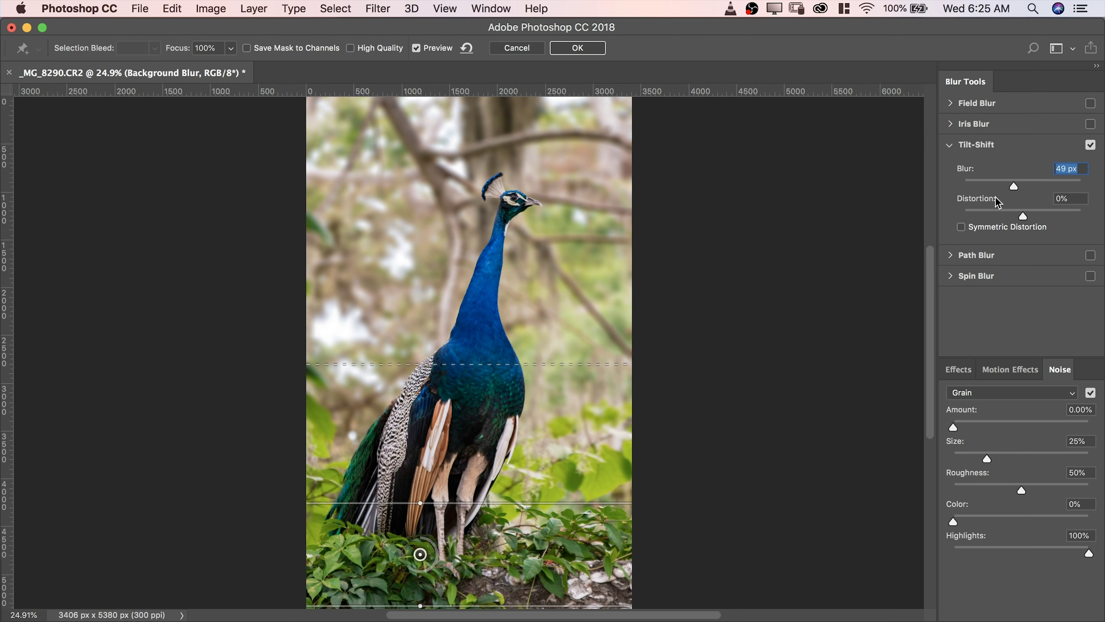
type("500")
key("Return")
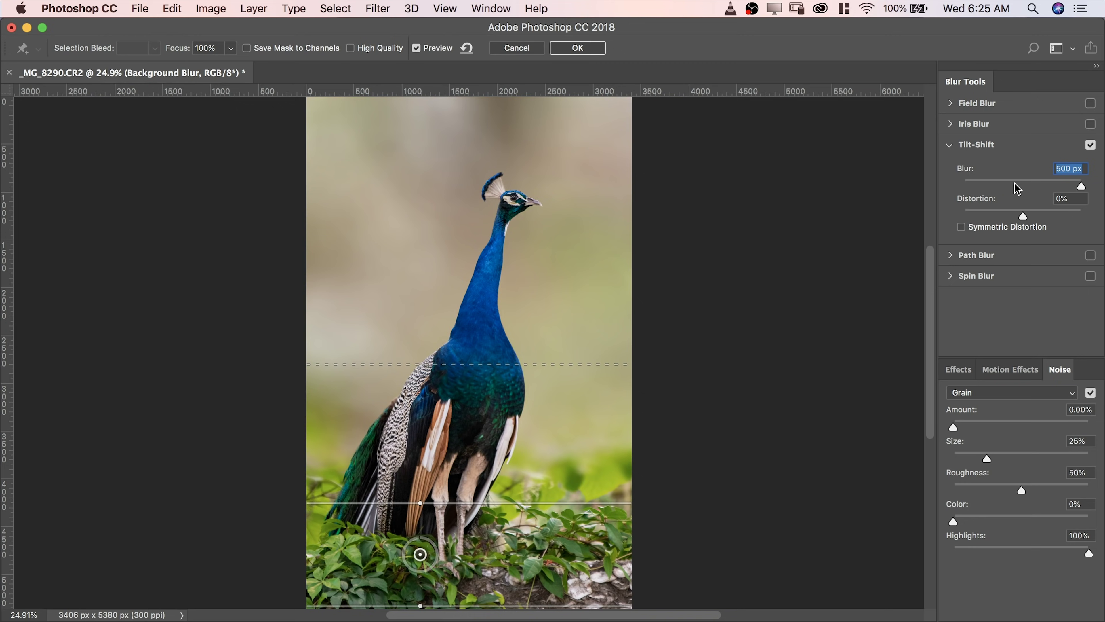
left_click(1016, 185)
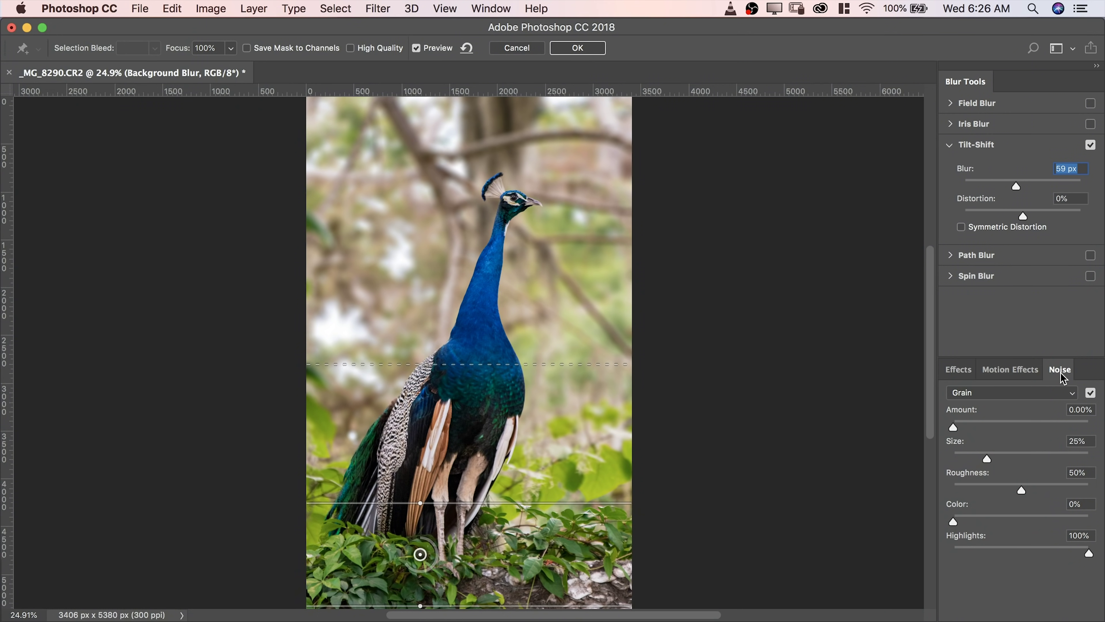
- Set the blur's Light Bokeh to 35% with Bokeh Color at 0%, and narrow the light range to 199–205
left_click(956, 372)
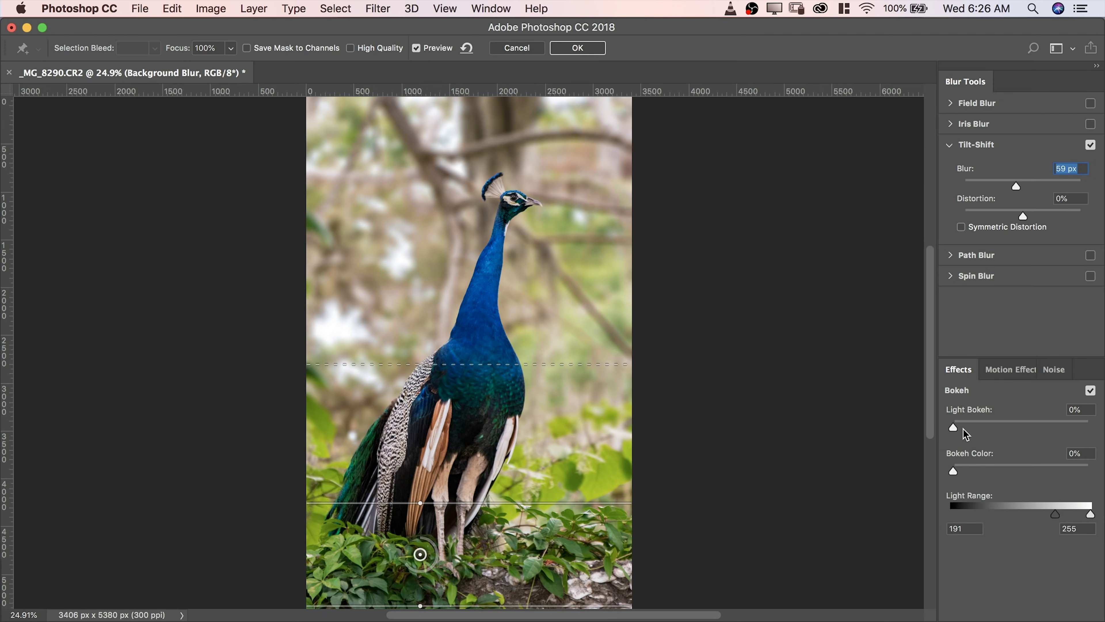
left_click_drag(953, 427, 993, 432)
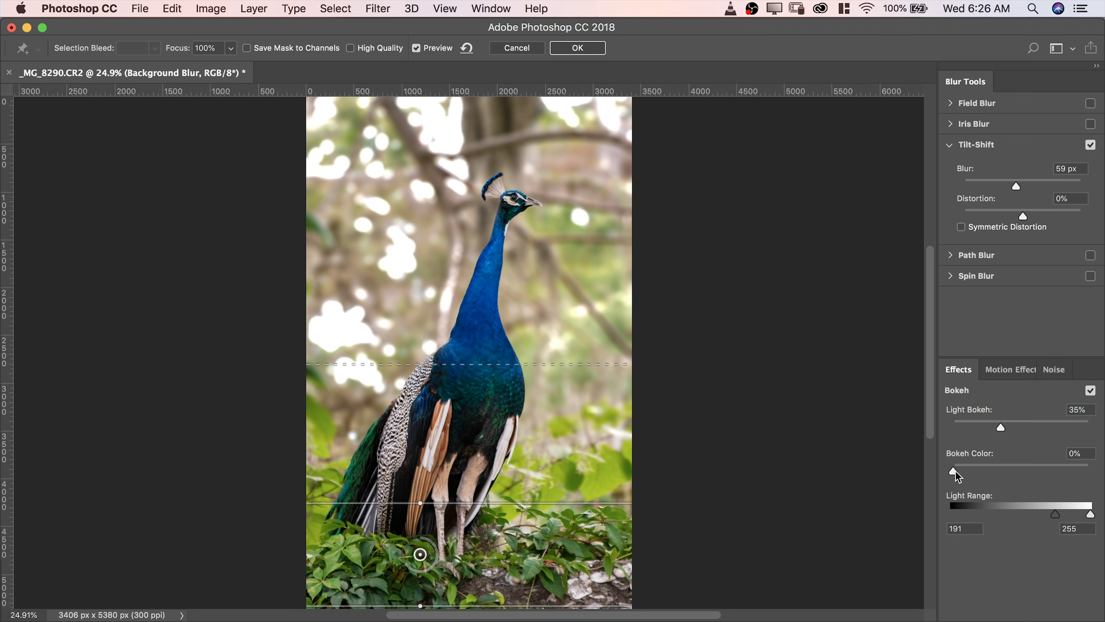
left_click_drag(955, 471, 930, 468)
mouse_move(1058, 518)
left_mouse_down()
mouse_move(1045, 525)
mouse_move(1088, 515)
mouse_move(1051, 522)
mouse_move(1058, 517)
left_mouse_up()
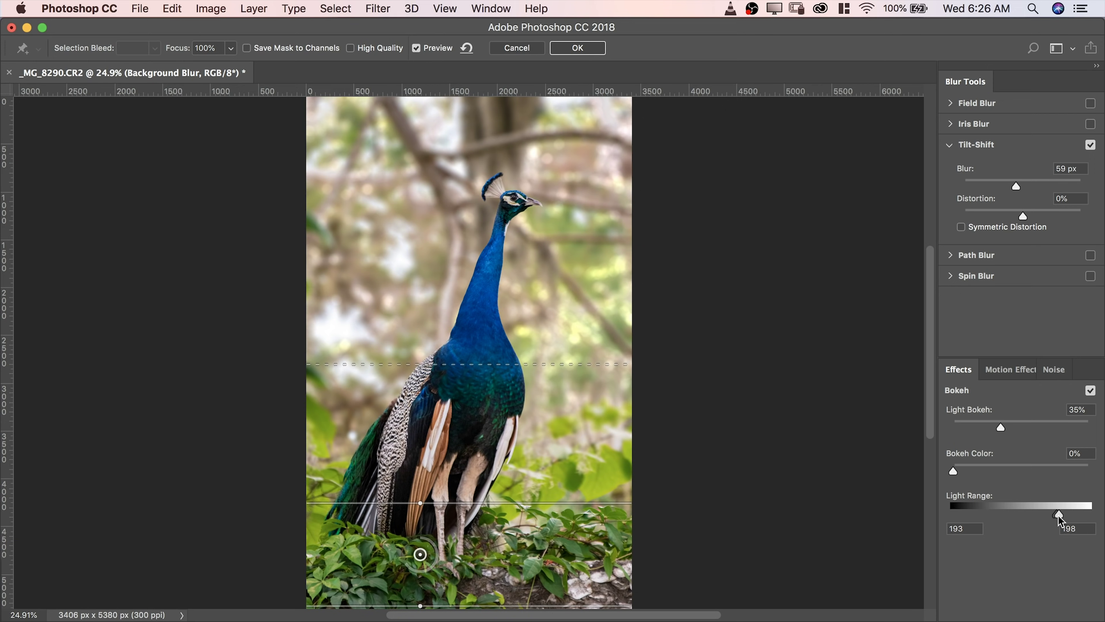
mouse_move(1059, 515)
left_mouse_down()
mouse_move(1104, 517)
mouse_move(1063, 516)
left_mouse_up()
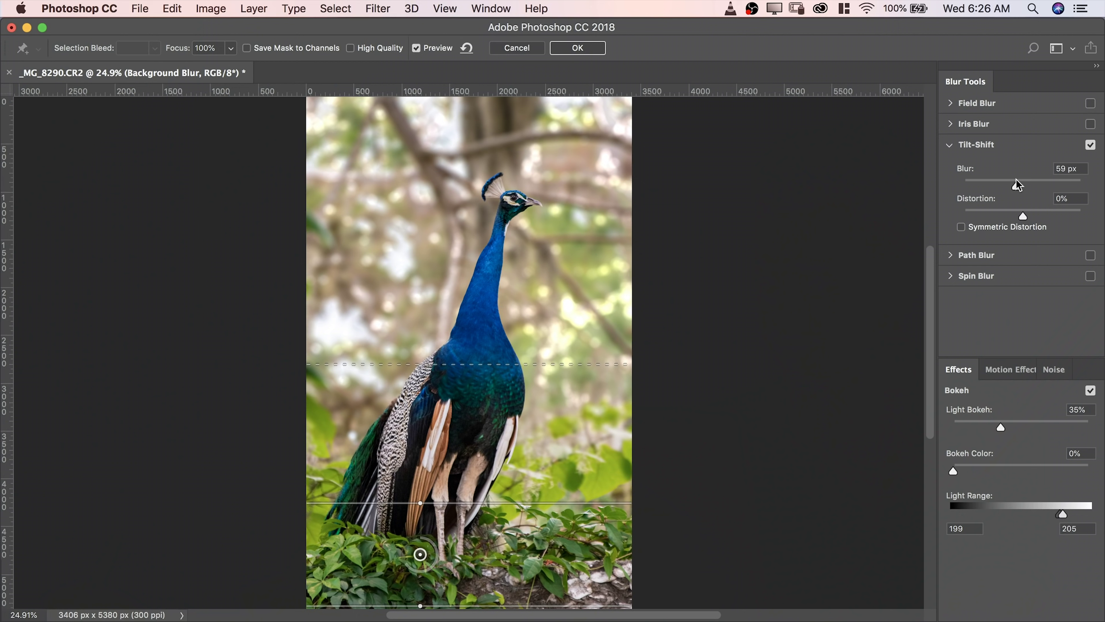
- Set the Tilt-Shift blur to 106 px and the bokeh light range to 202–216, and apply the blur
left_click_drag(1023, 186, 1026, 188)
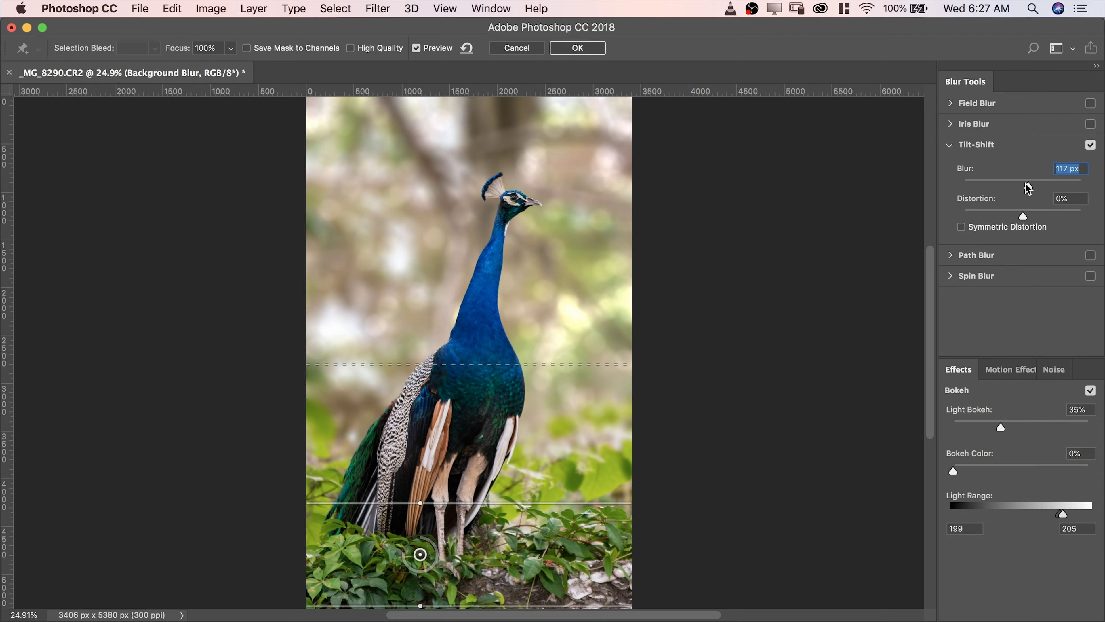
left_click_drag(1026, 184, 1027, 188)
left_click_drag(1066, 515, 1062, 516)
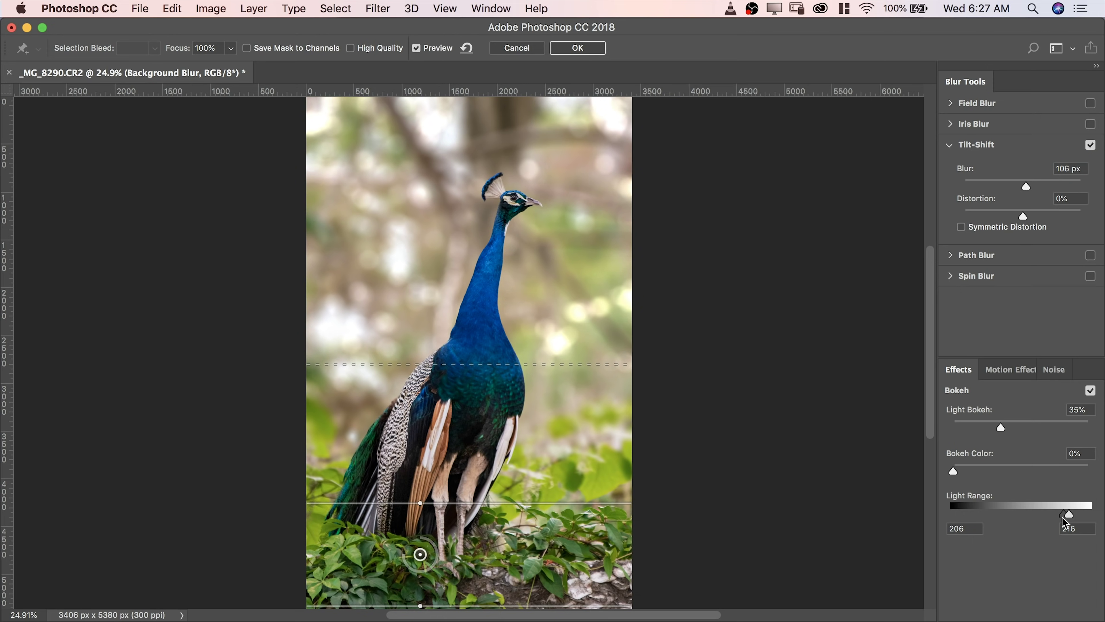
left_click_drag(1063, 516, 1060, 516)
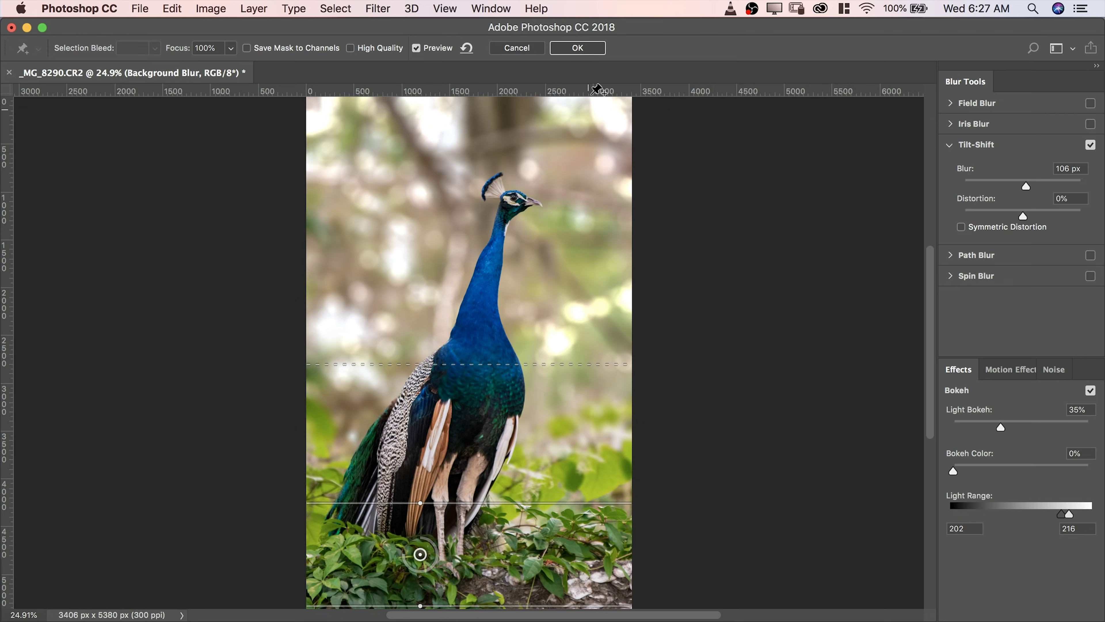
left_click(585, 50)
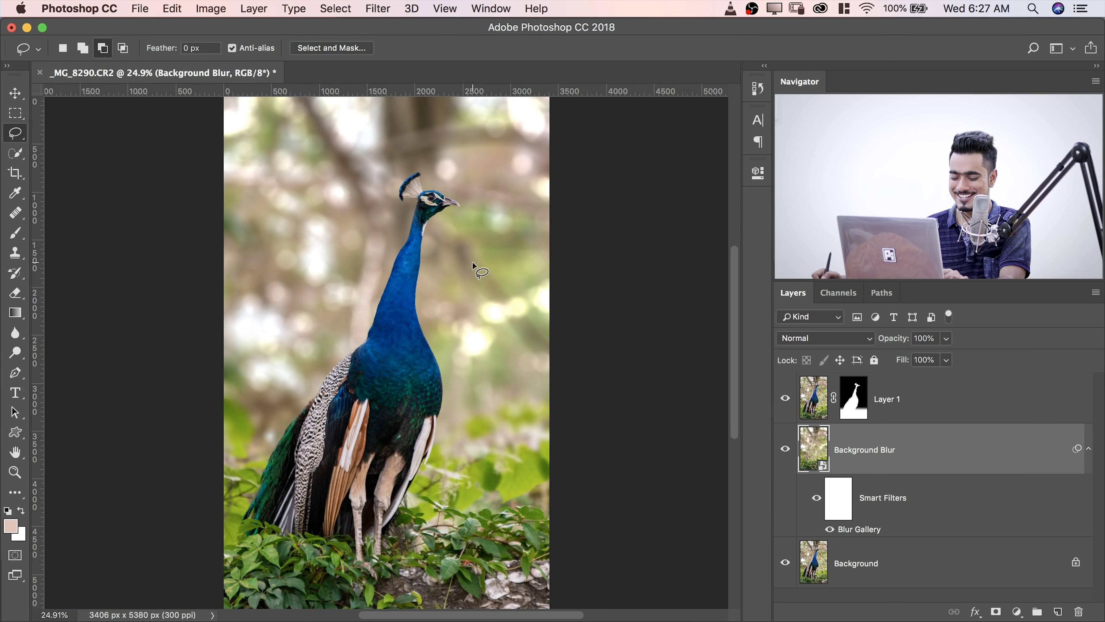
- Add a new empty layer above Background Blur and ready the Healing Brush at a size of 545 px
mouse_move(462, 271)
left_mouse_down()
mouse_move(496, 264)
mouse_move(517, 390)
left_mouse_up()
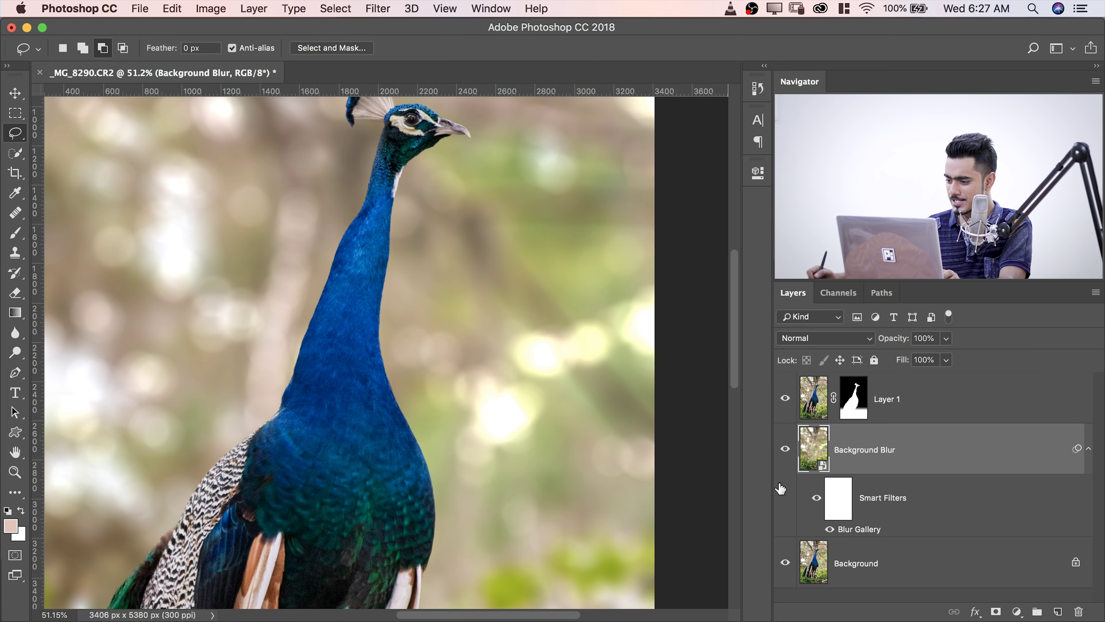
left_click(1057, 611)
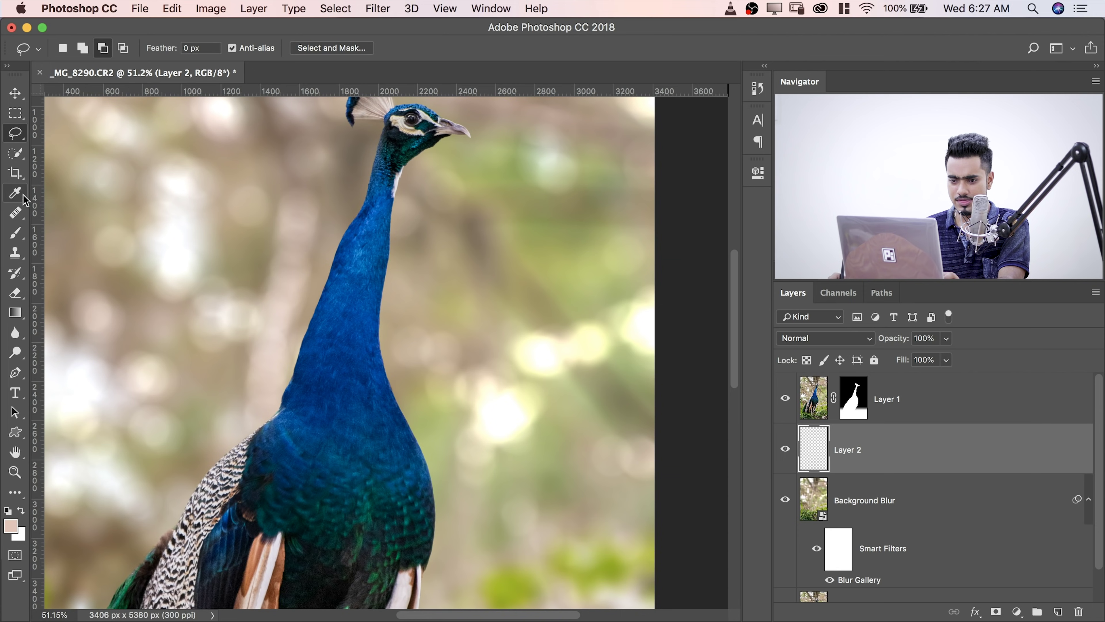
left_click(20, 216)
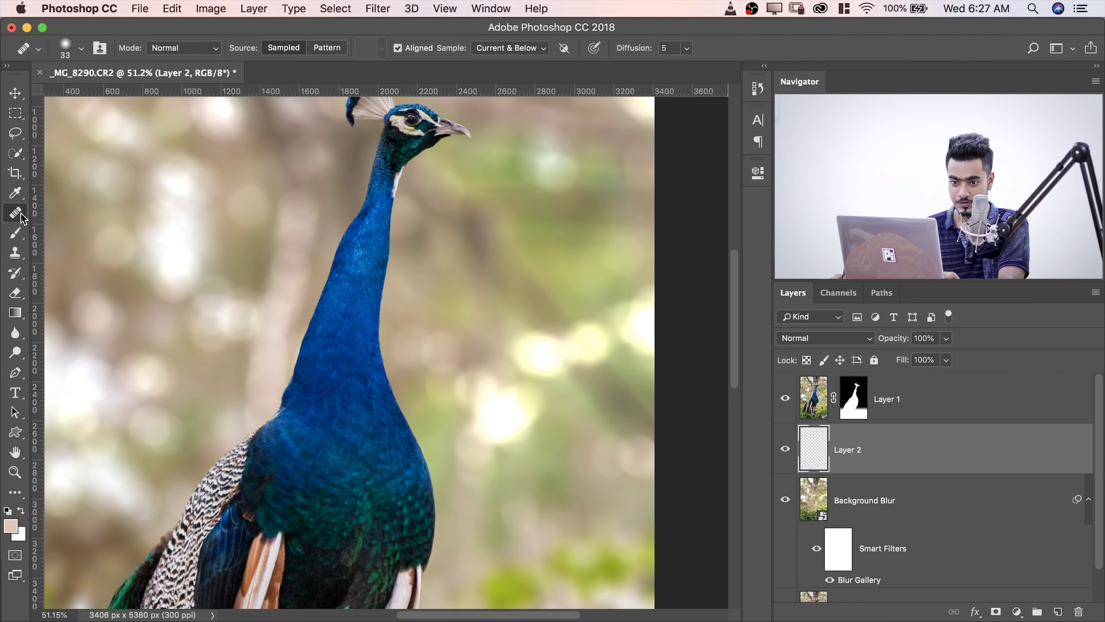
right_click(22, 217)
left_click(61, 224)
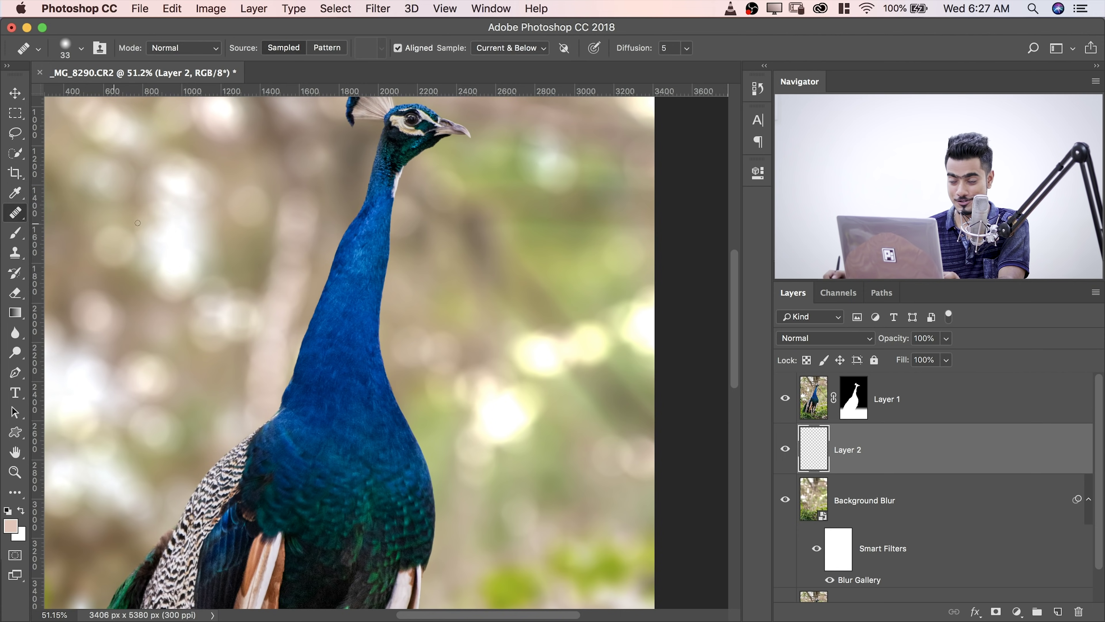
mouse_move(490, 348)
left_mouse_down("ctrl+alt")
mouse_move(585, 350)
mouse_move(599, 256)
left_mouse_up("ctrl+alt")
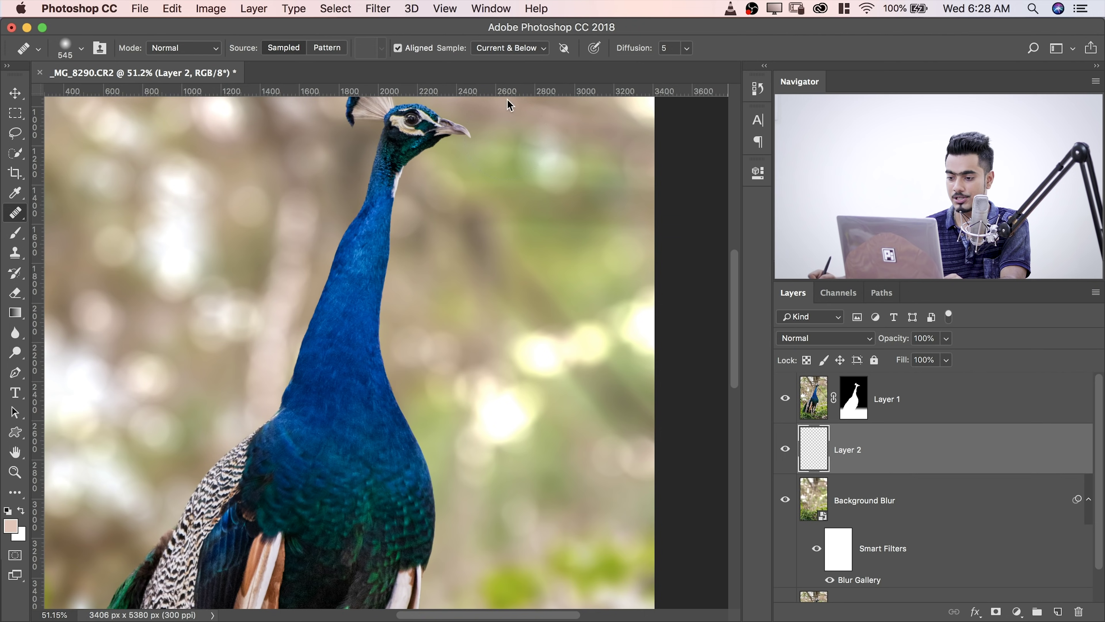
- Heal away the bright bokeh spots in the background beside the peacock's chest and at the image's right edge on Layer 2
mouse_move(505, 423)
left_mouse_down()
mouse_move(478, 398)
mouse_move(495, 412)
left_mouse_up()
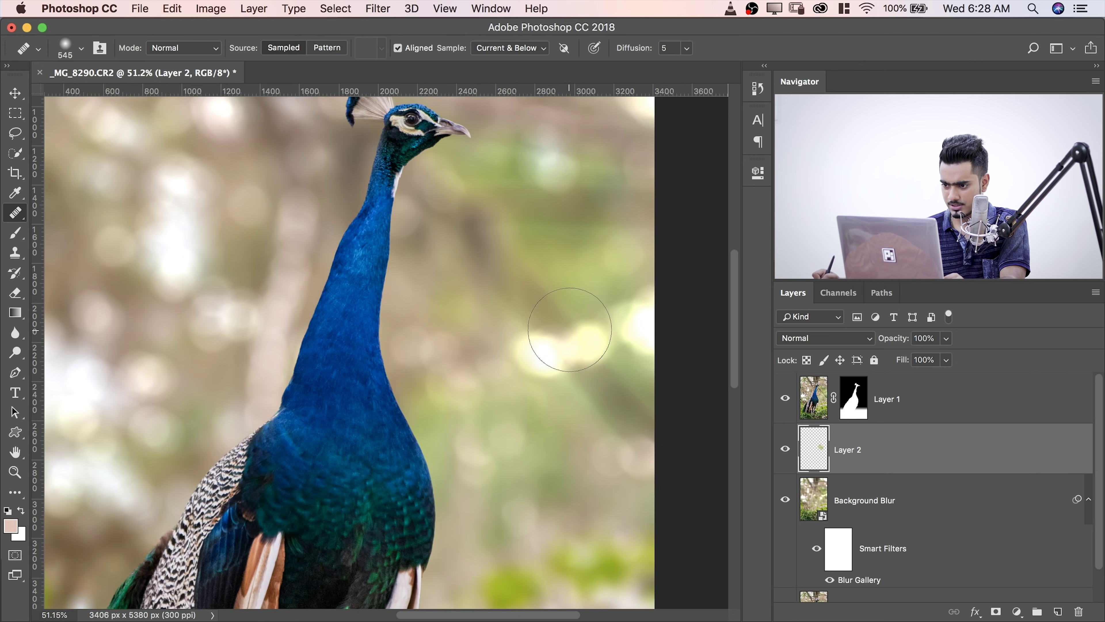
mouse_move(569, 330)
left_mouse_down()
mouse_move(543, 353)
mouse_move(559, 358)
mouse_move(541, 349)
mouse_move(578, 359)
mouse_move(602, 340)
mouse_move(602, 372)
mouse_move(637, 390)
mouse_move(578, 392)
left_mouse_up()
left_click(563, 427, "alt")
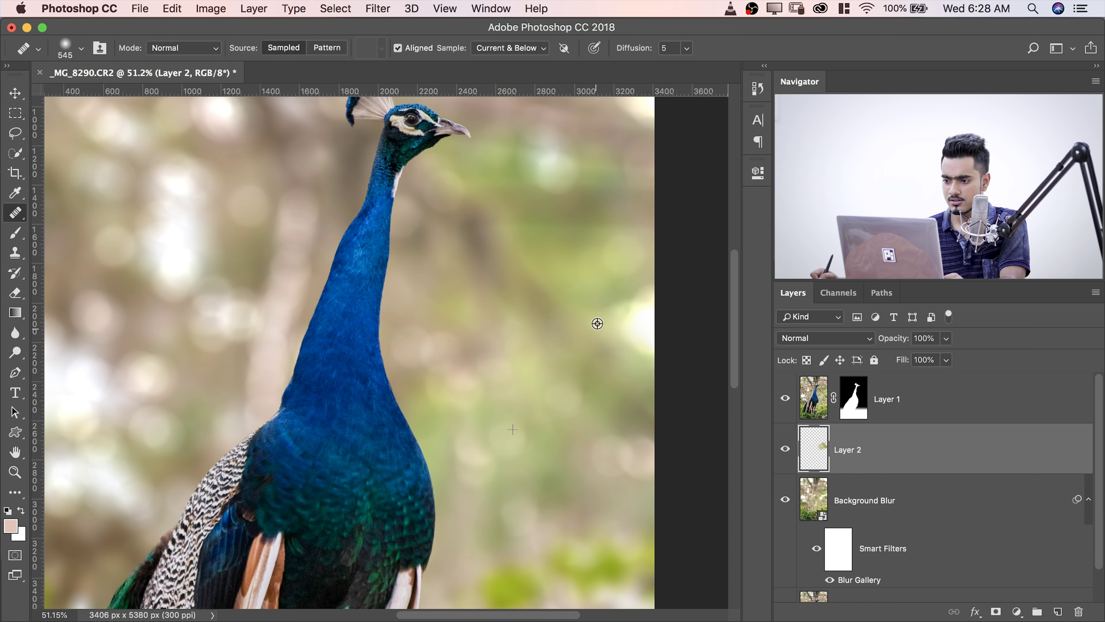
left_click(617, 265, "alt")
mouse_move(643, 320)
left_mouse_down()
mouse_move(653, 313)
mouse_move(659, 350)
left_mouse_up()
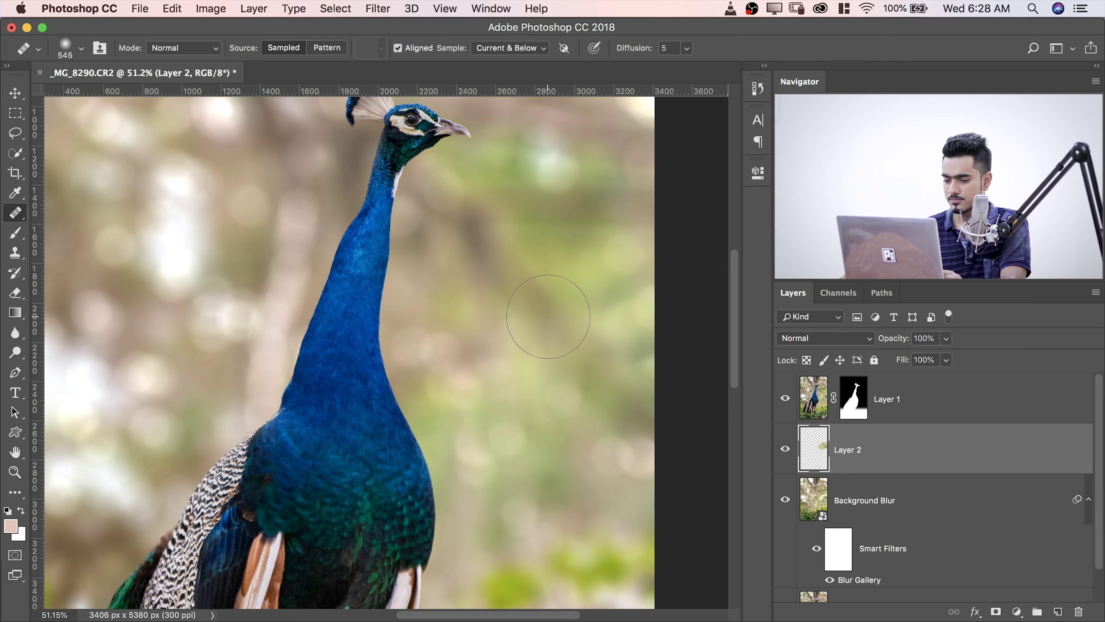
- Compare the edited image with the original Background layer, and examine the blurred background with the peacock on Layer 1 hidden
scroll(551, 310, "down", 5)
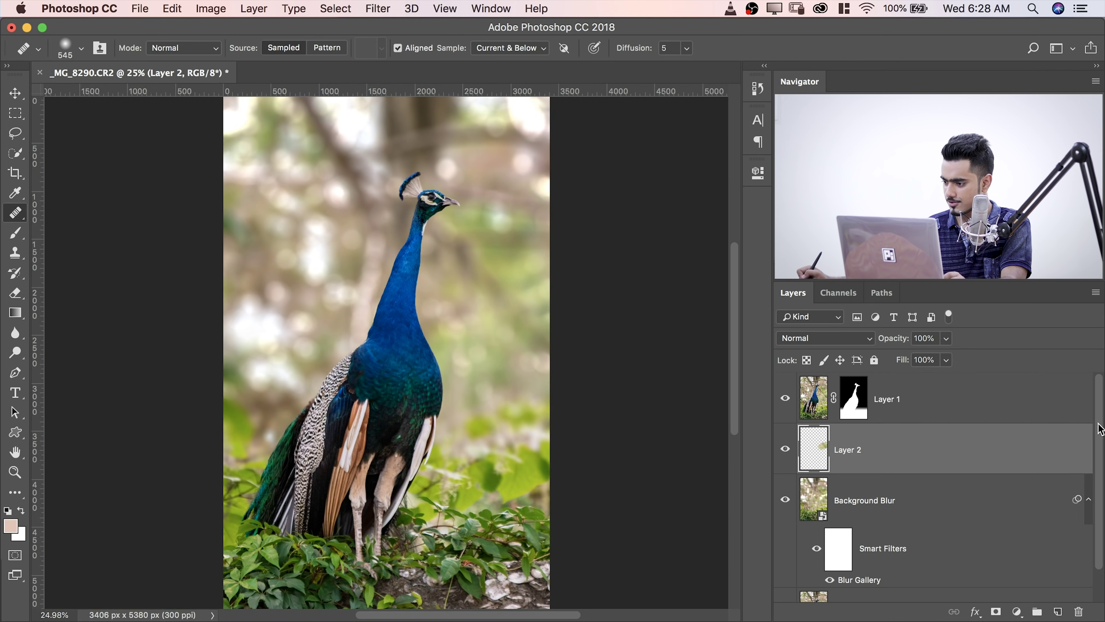
left_click_drag(1099, 435, 1097, 490)
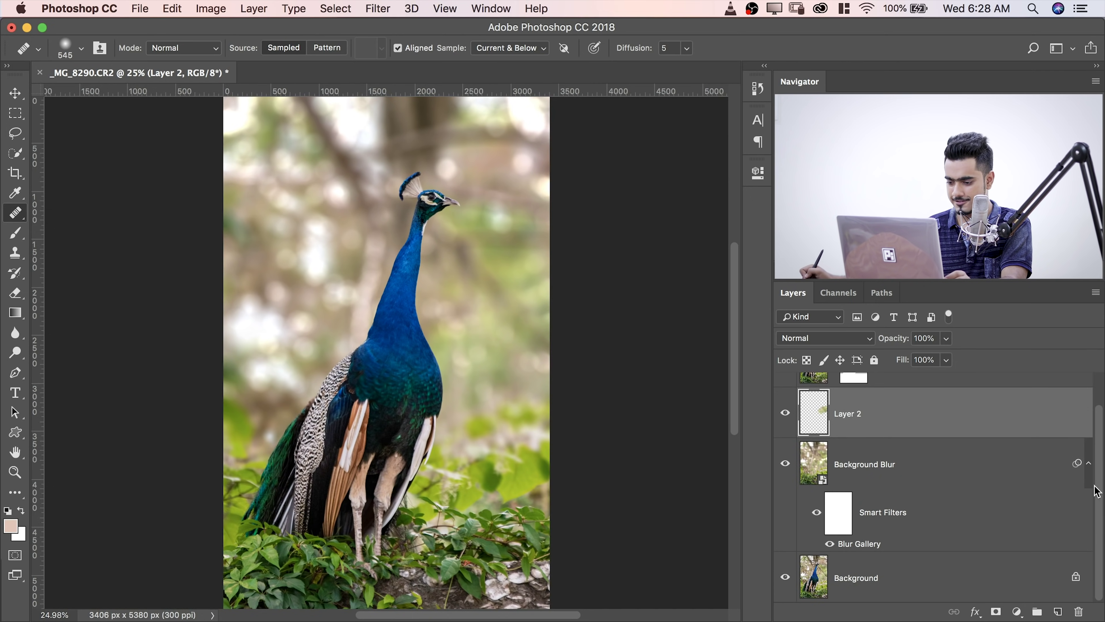
left_click(785, 577, "alt")
left_click(785, 578, "alt")
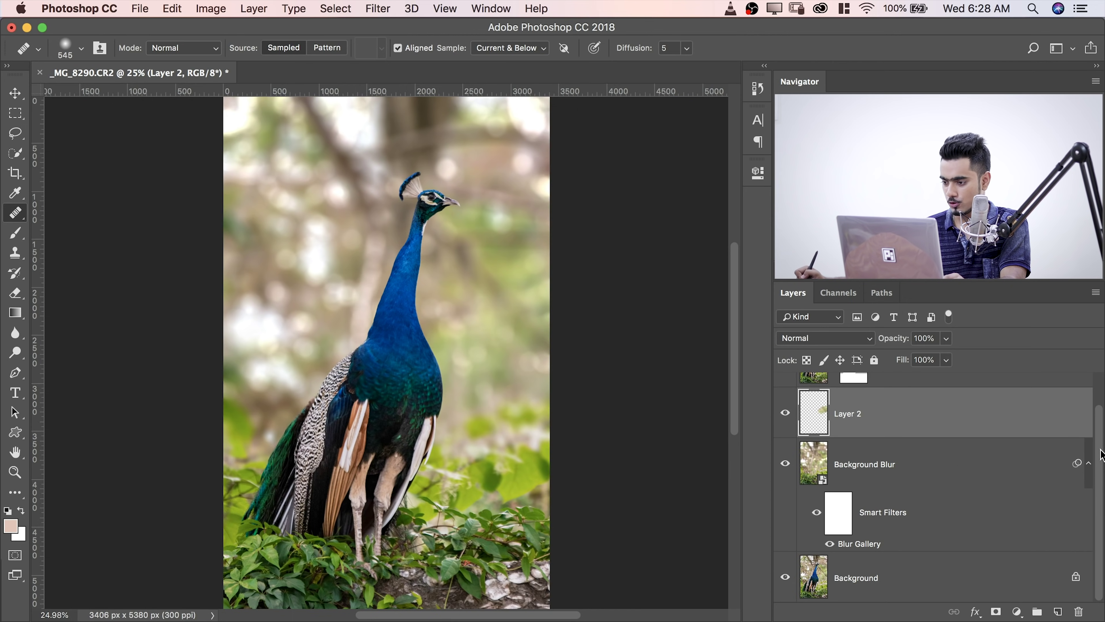
left_click_drag(1100, 455, 1099, 420)
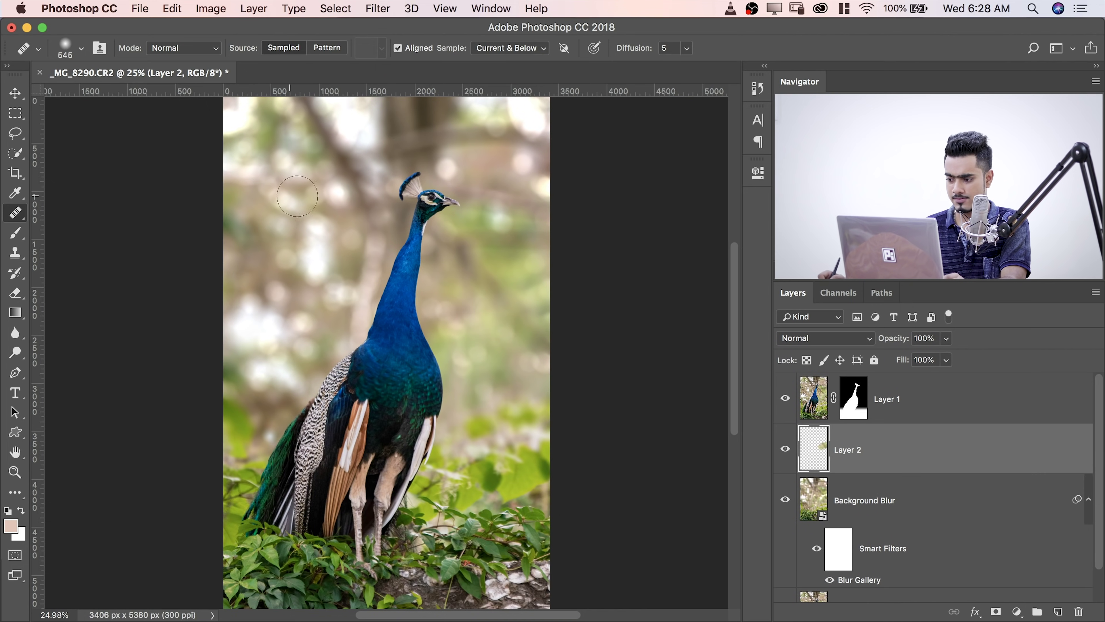
left_click(785, 399)
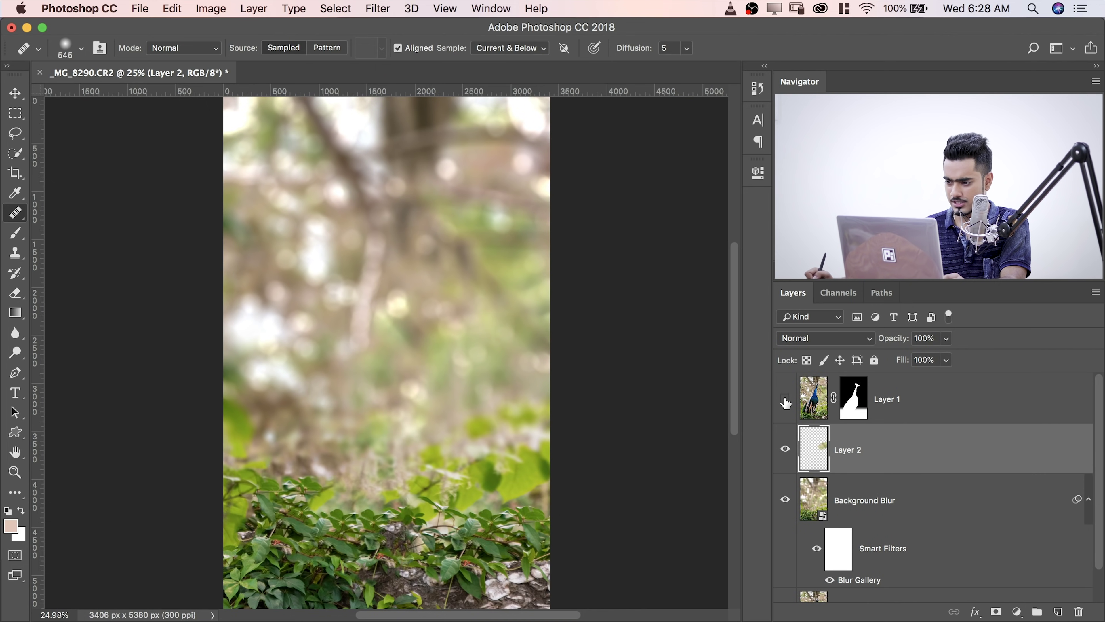
left_click(785, 400)
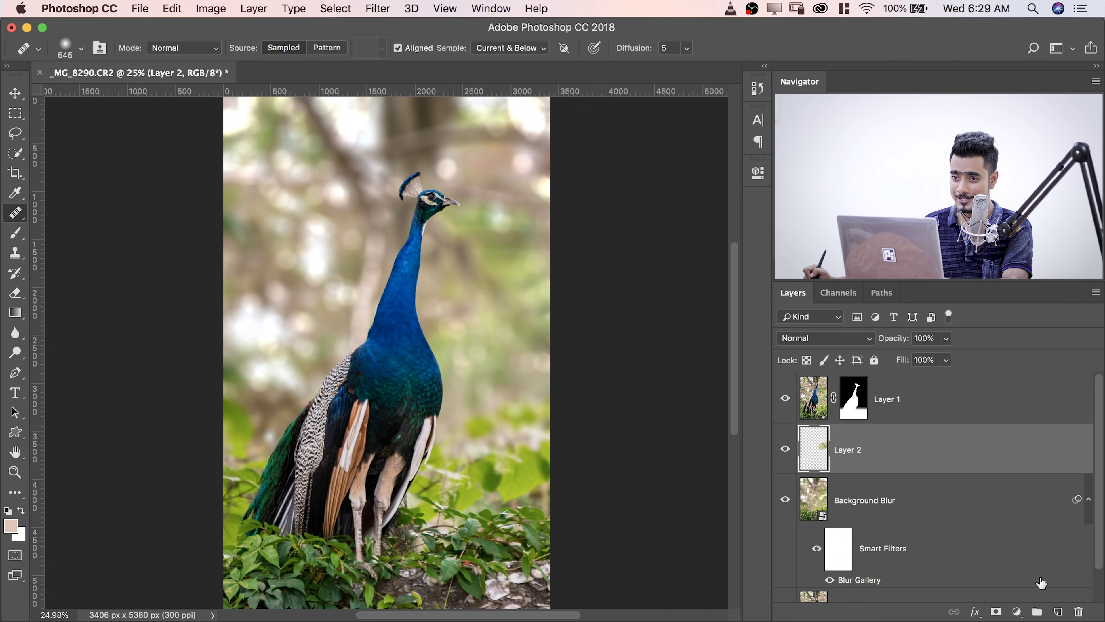
- Add a Gradient Fill layer above Layer 2 and choose the Foreground to Background gradient preset
left_click(1017, 611)
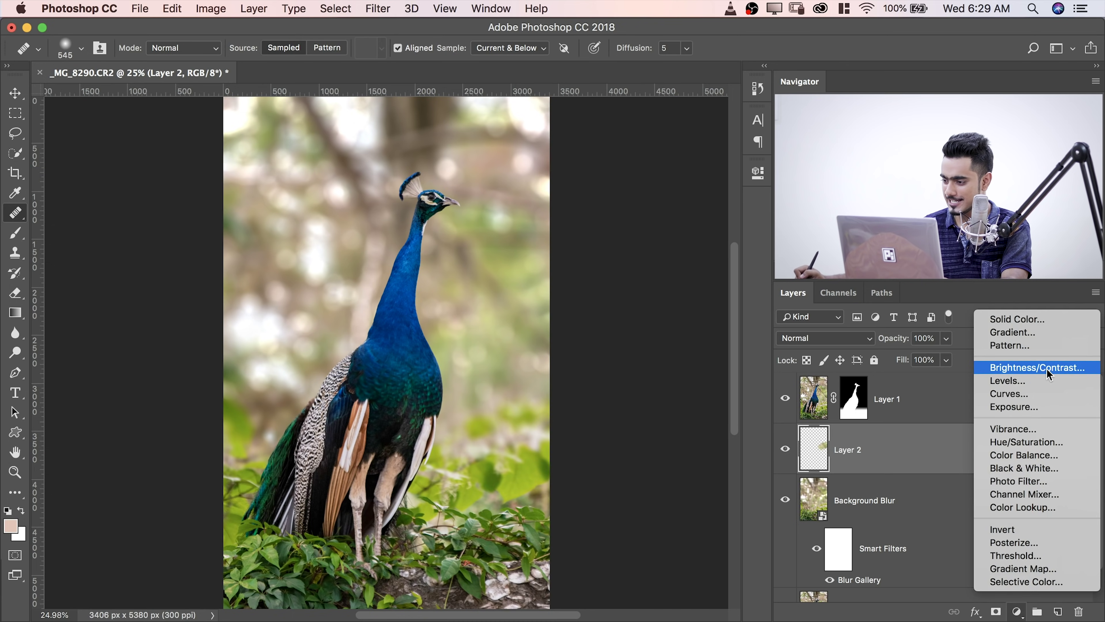
left_click(1051, 333)
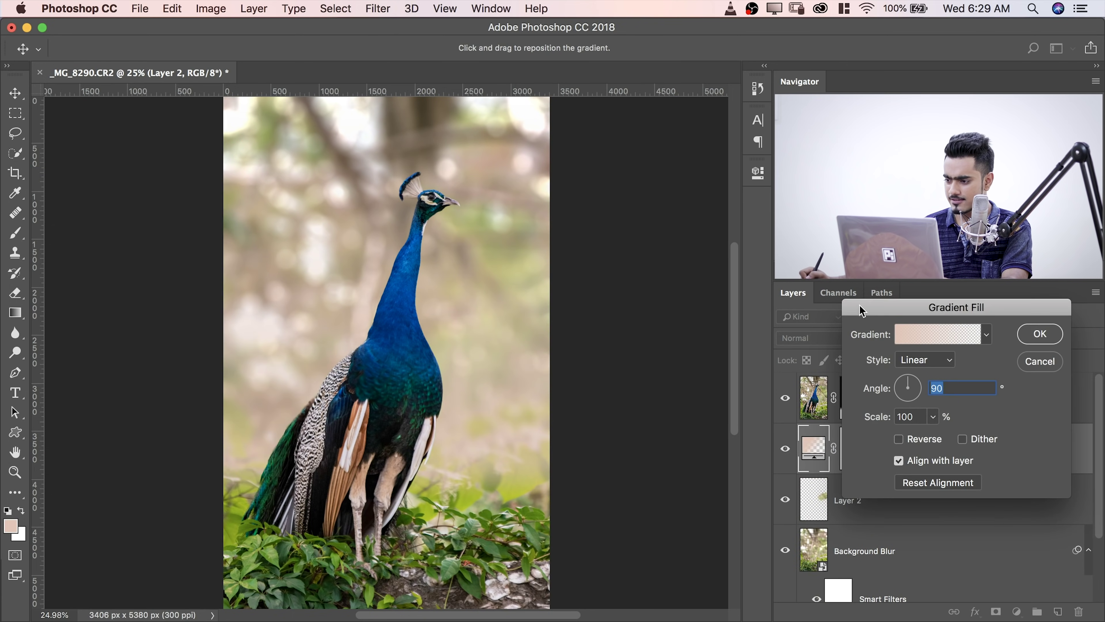
left_click_drag(861, 310, 767, 337)
left_click(836, 361)
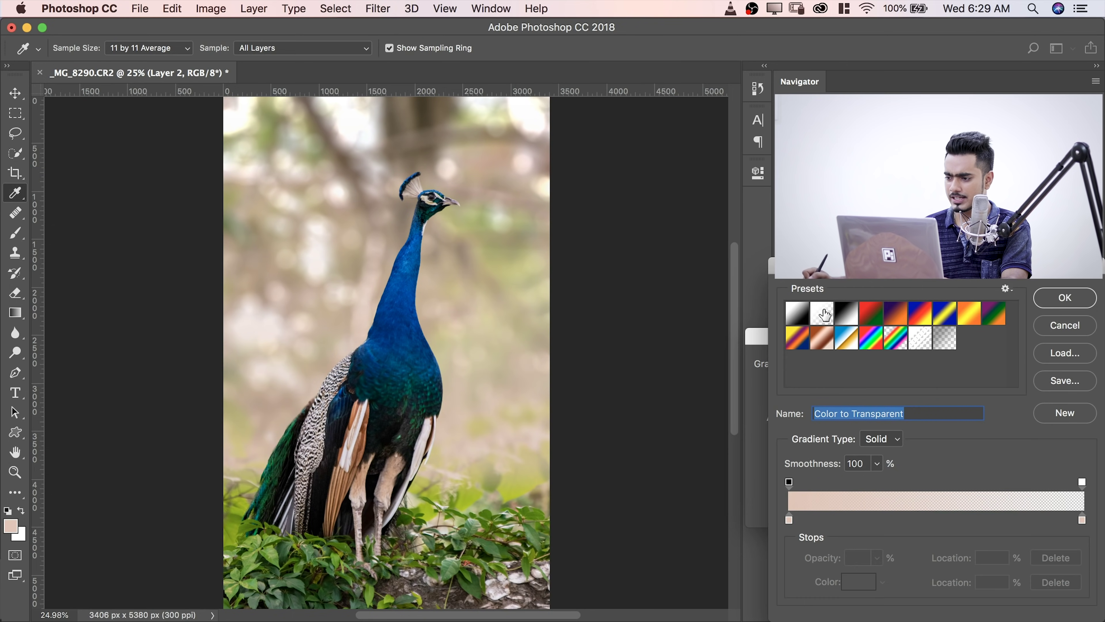
left_click_drag(829, 266, 791, 265)
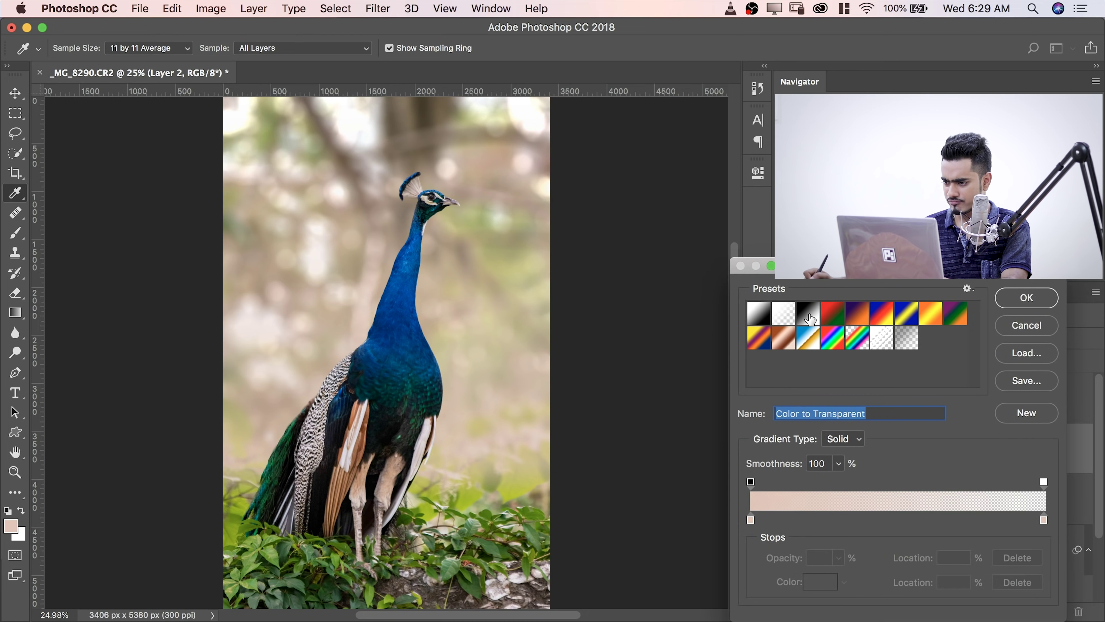
left_click(768, 322)
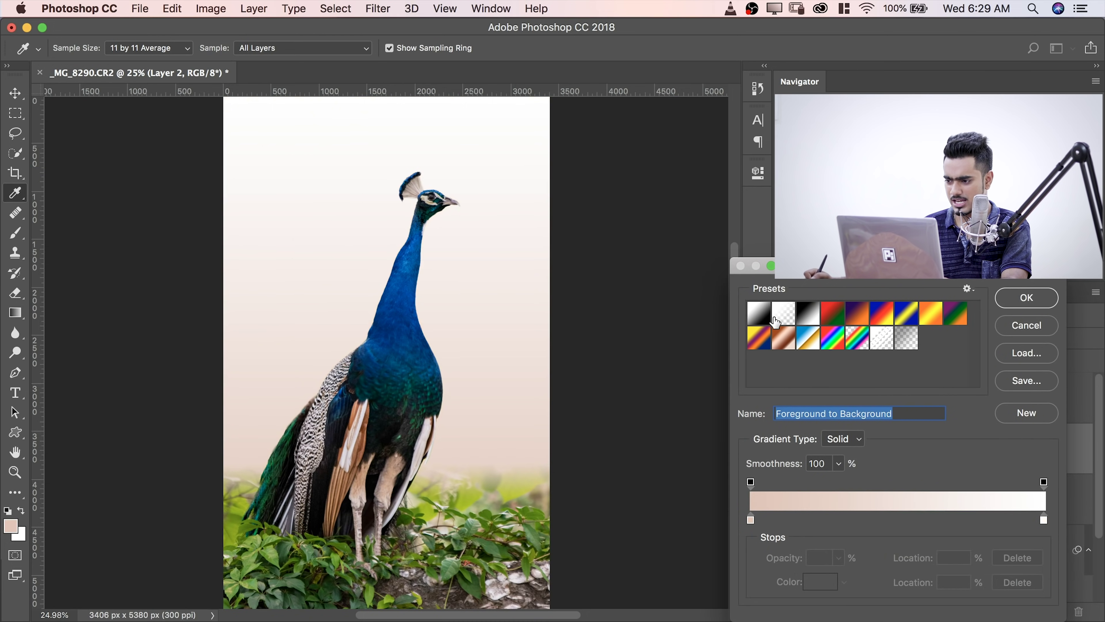
- Switch the gradient to the Foreground to Transparent preset
left_click(782, 315)
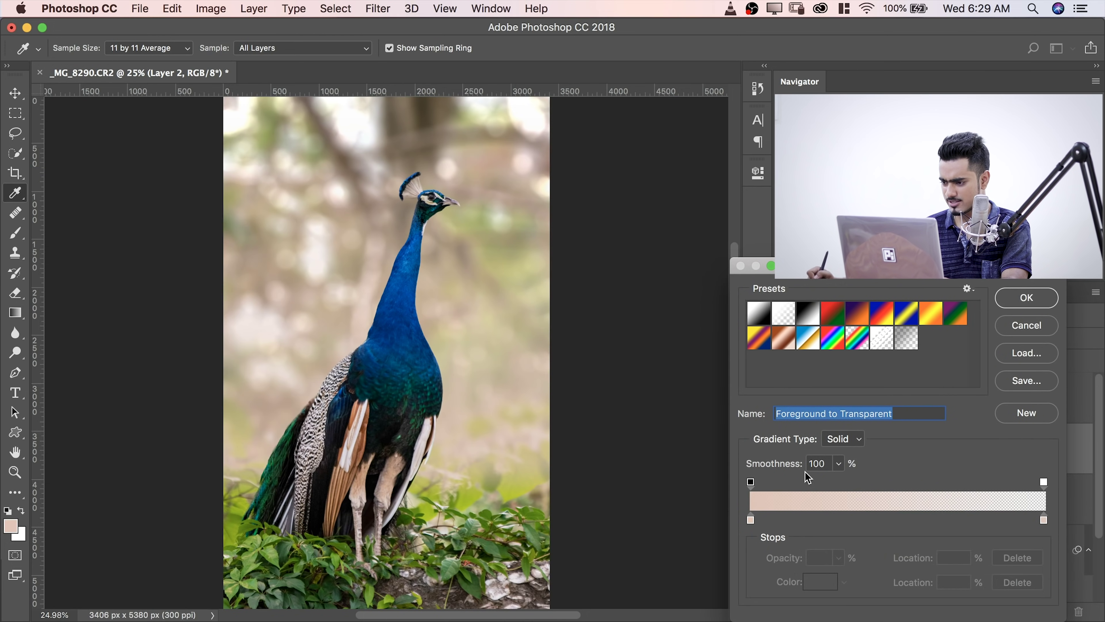
left_click(798, 320)
left_click(785, 321)
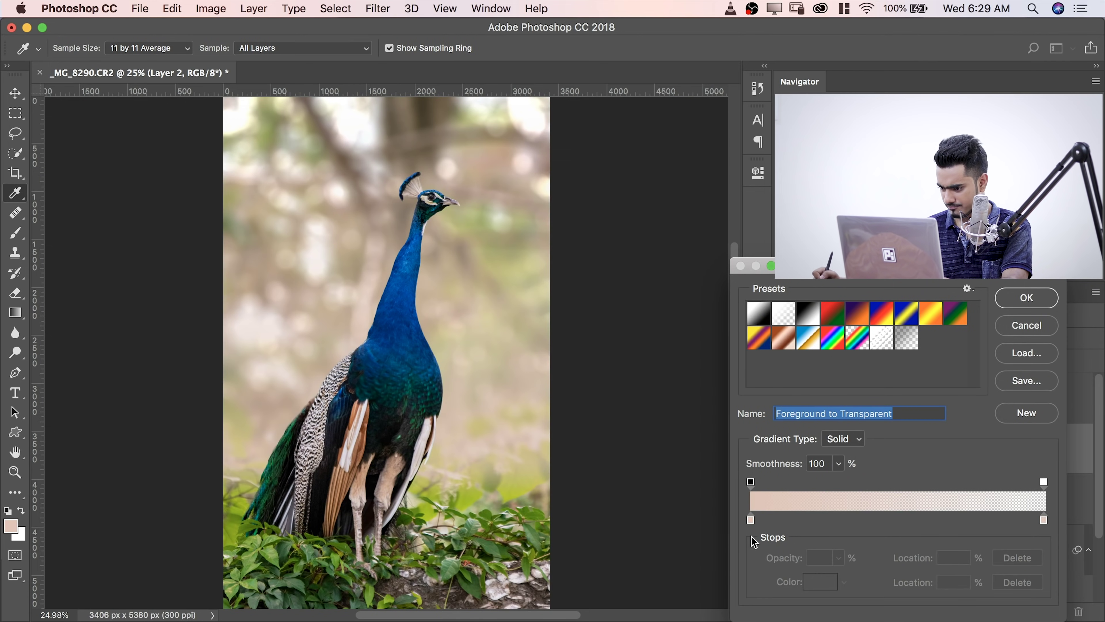
- Set the gradient's starting color stop to yellow ffcc00
left_click(751, 520)
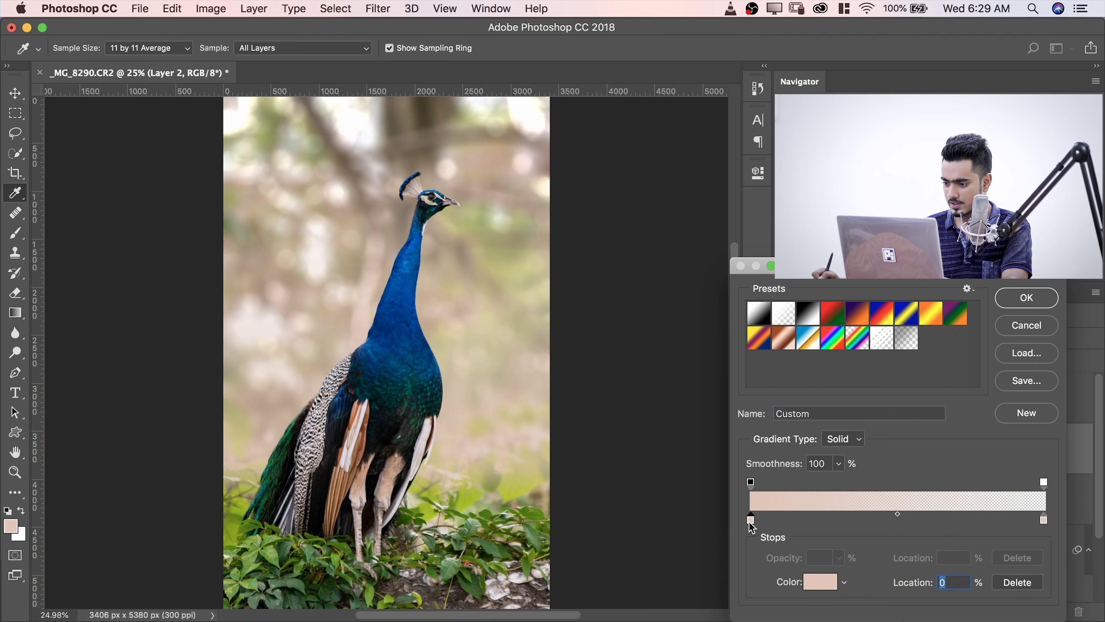
double_click(751, 520)
left_click_drag(918, 542, 918, 543)
left_click_drag(862, 473, 953, 330)
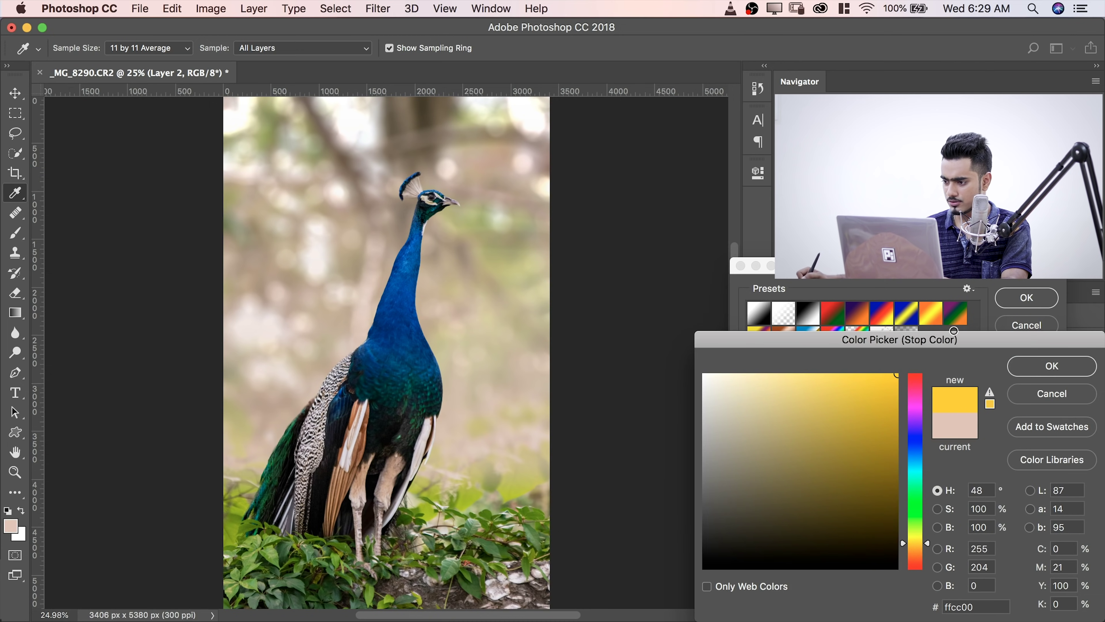
left_click(1041, 368)
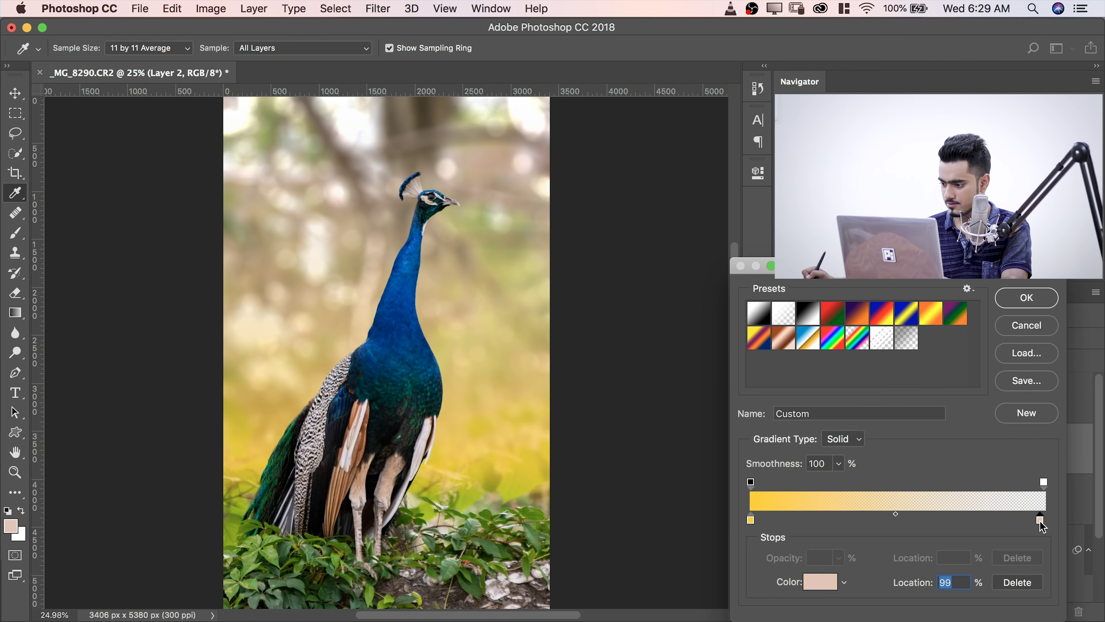
- Set the gradient's end color stop to orange-red ff3c00 at location 100% and accept the gradient
double_click(1039, 522)
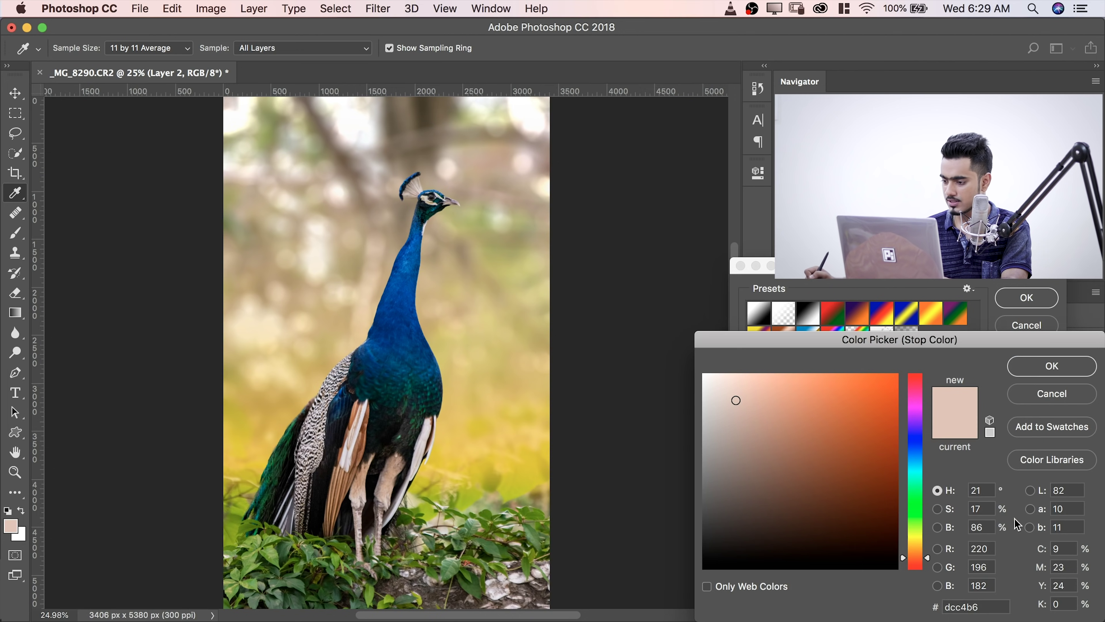
left_click_drag(916, 559, 913, 571)
left_click_drag(880, 440, 905, 366)
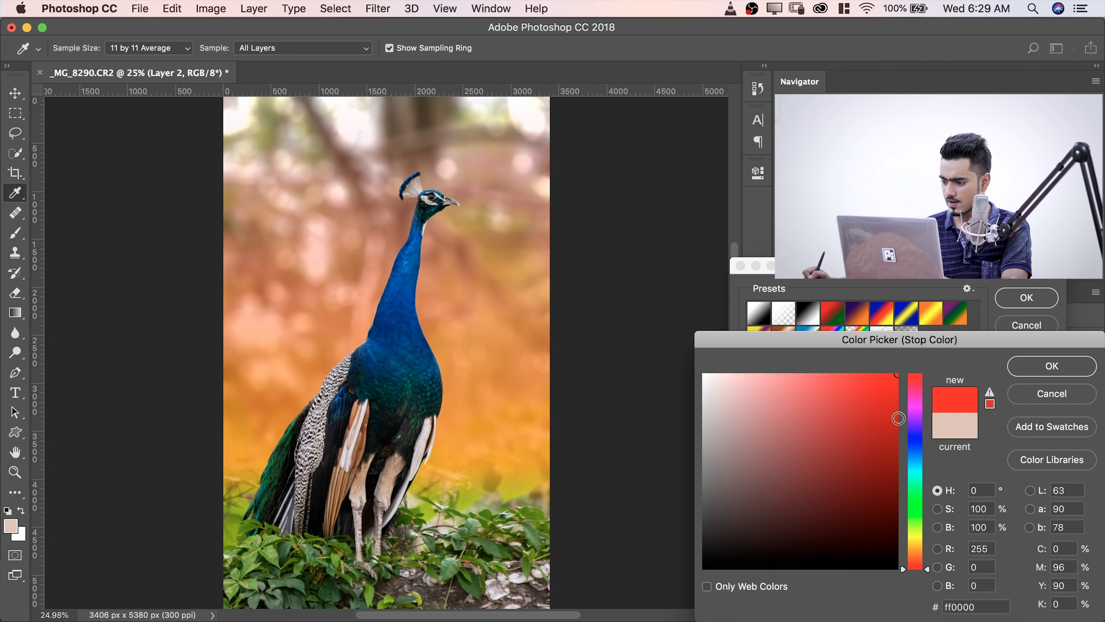
mouse_move(917, 565)
left_mouse_down()
mouse_move(927, 553)
mouse_move(929, 562)
left_mouse_up()
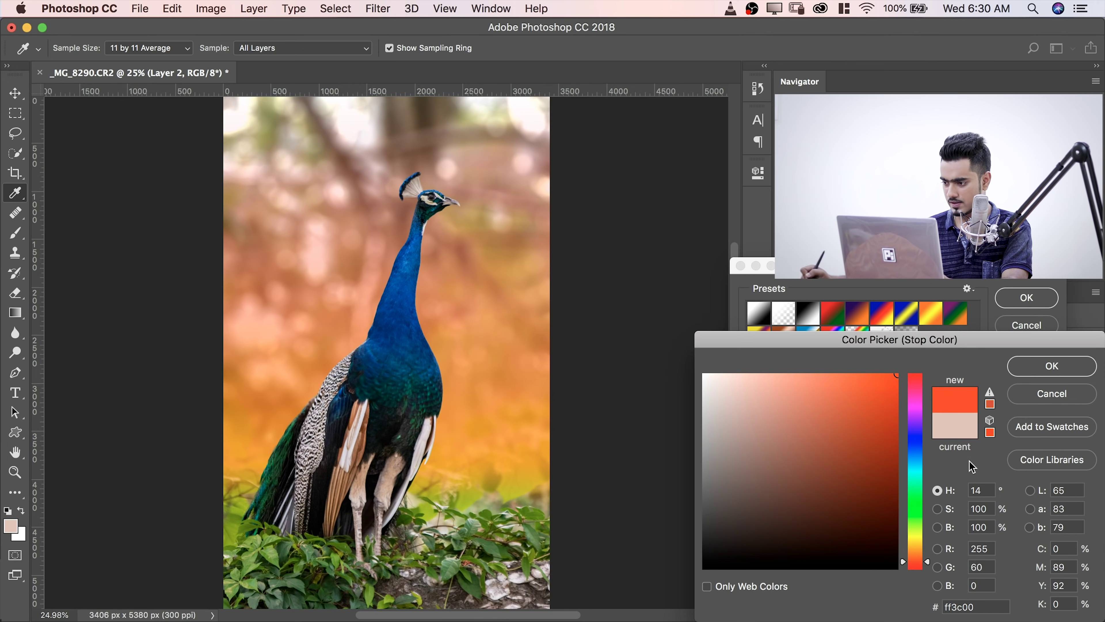
left_click(1052, 366)
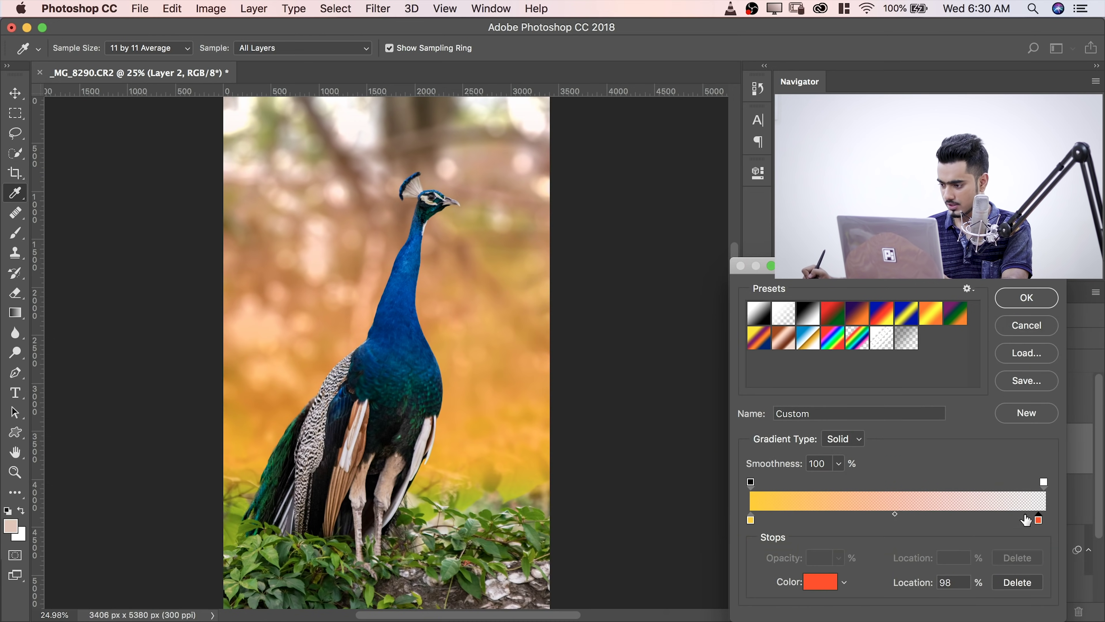
left_click_drag(1038, 521, 1046, 521)
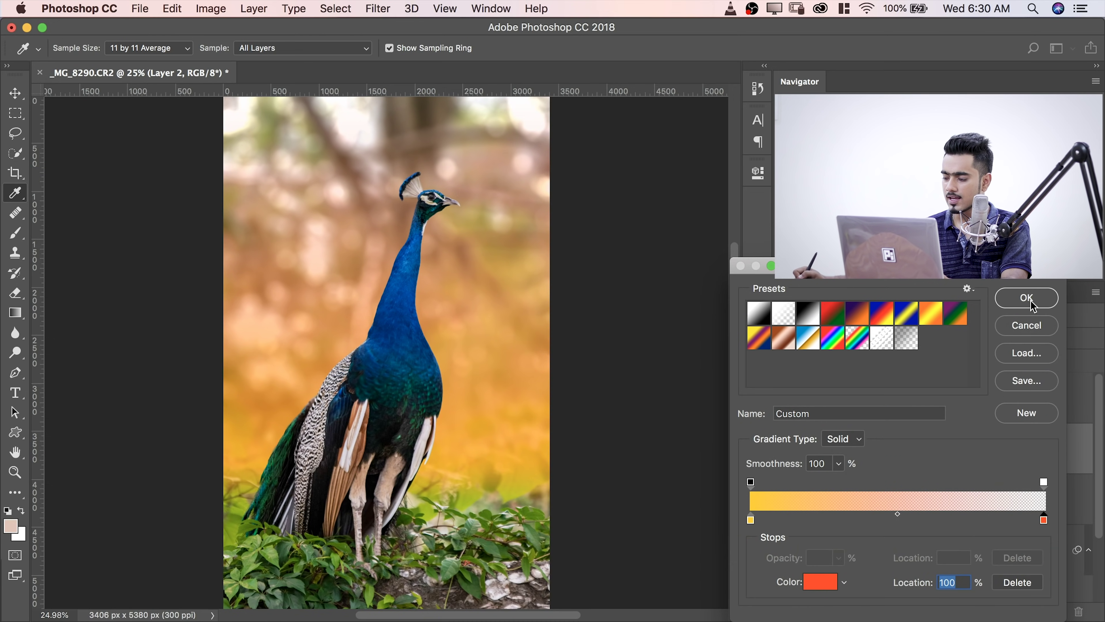
left_click(1026, 298)
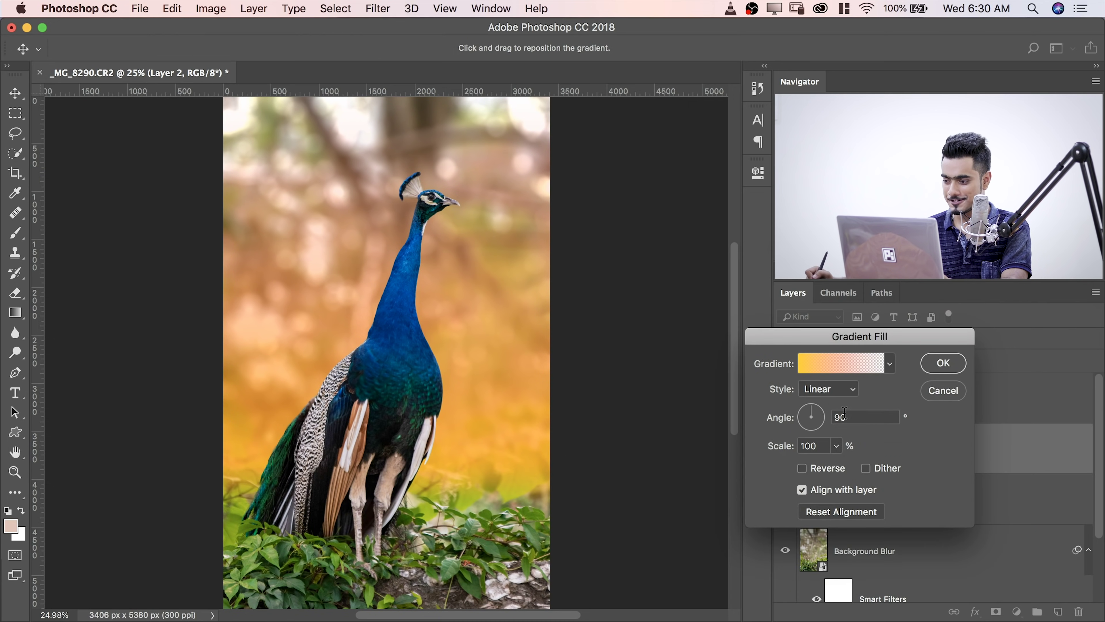
- Make the gradient fill Radial, centre its glow in the photo's upper-left background and apply it
left_click(841, 393)
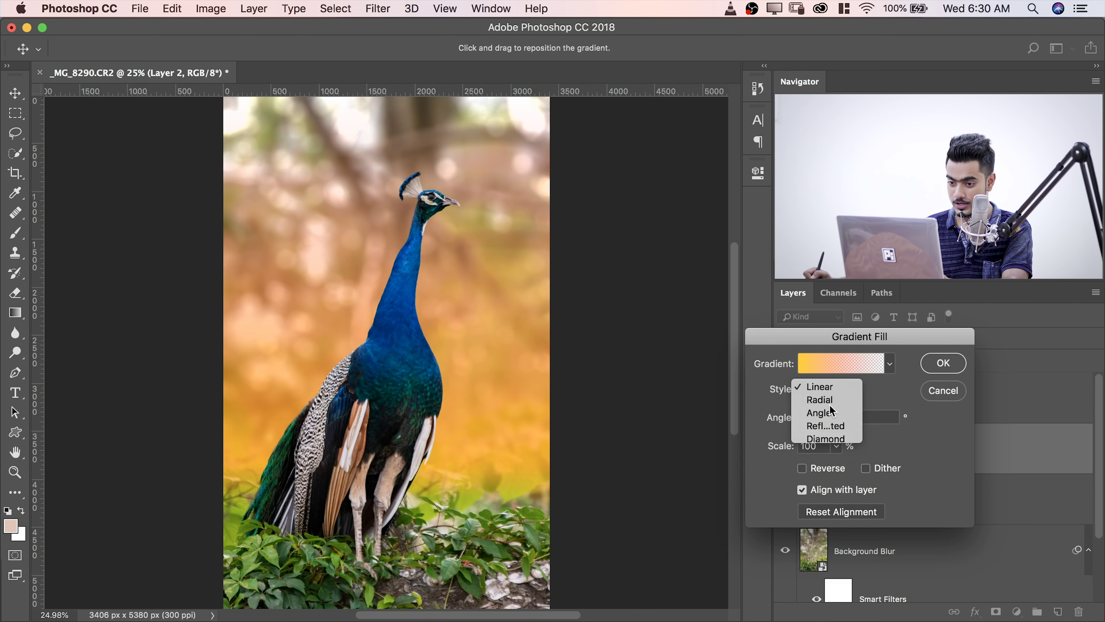
left_click(820, 399)
left_click_drag(365, 320, 305, 129)
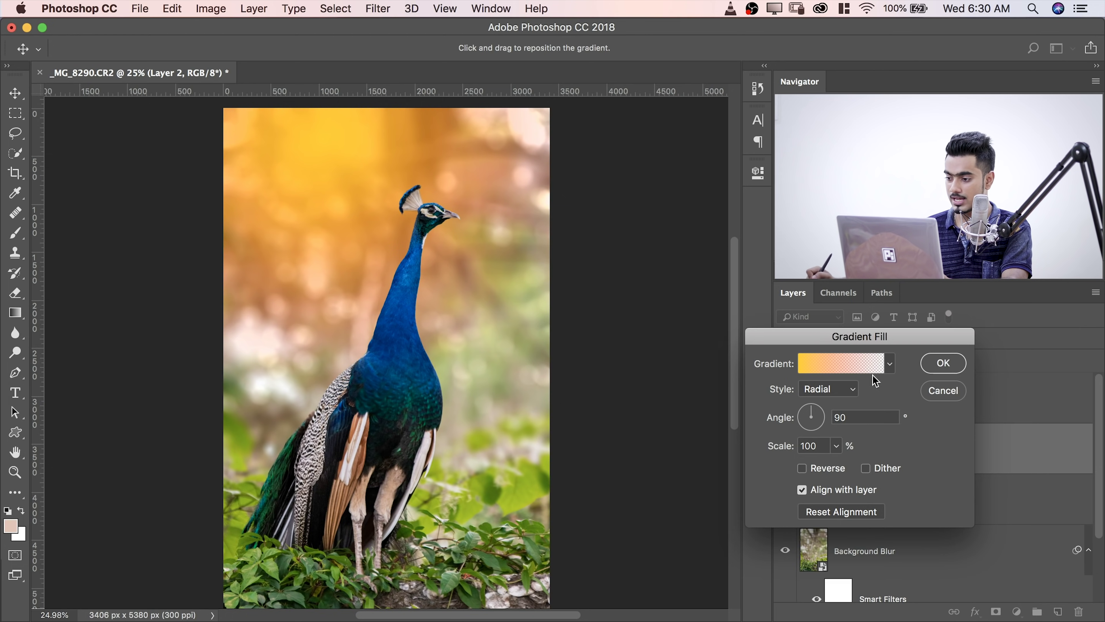
left_click(949, 366)
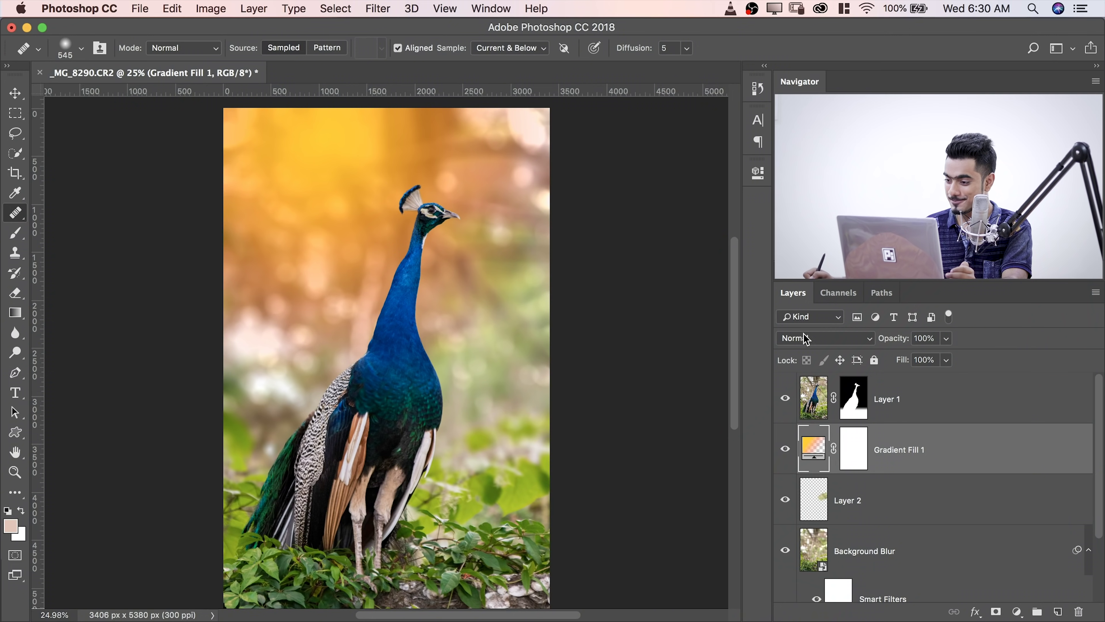
- Set the Gradient Fill 1 layer to Screen blending and reposition its glow closer to the photo's upper-left corner
left_click(805, 338)
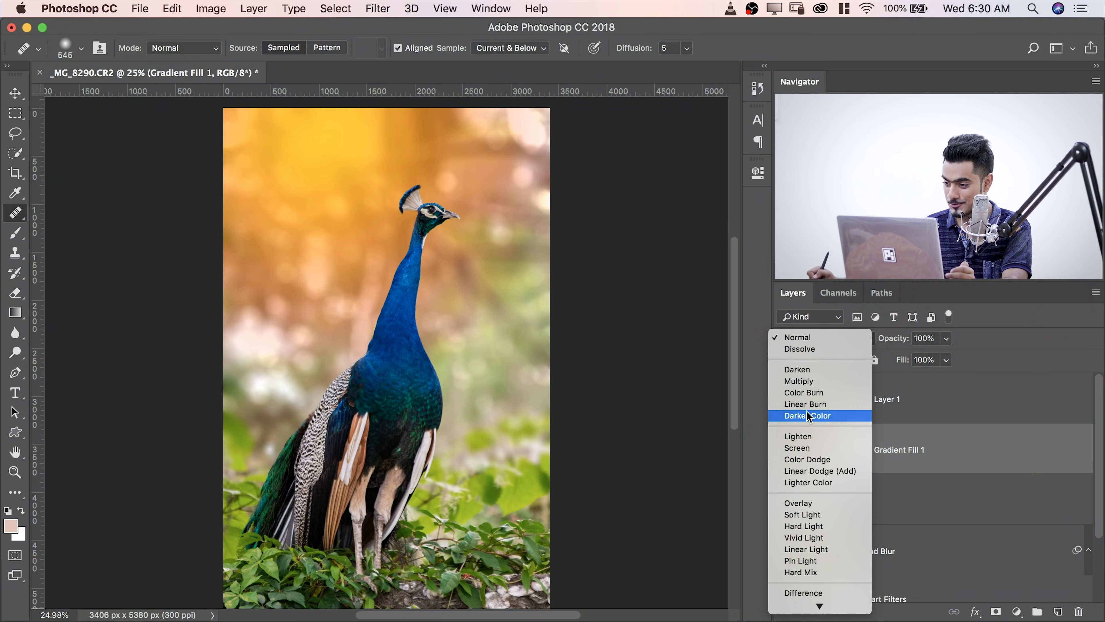
left_click(799, 448)
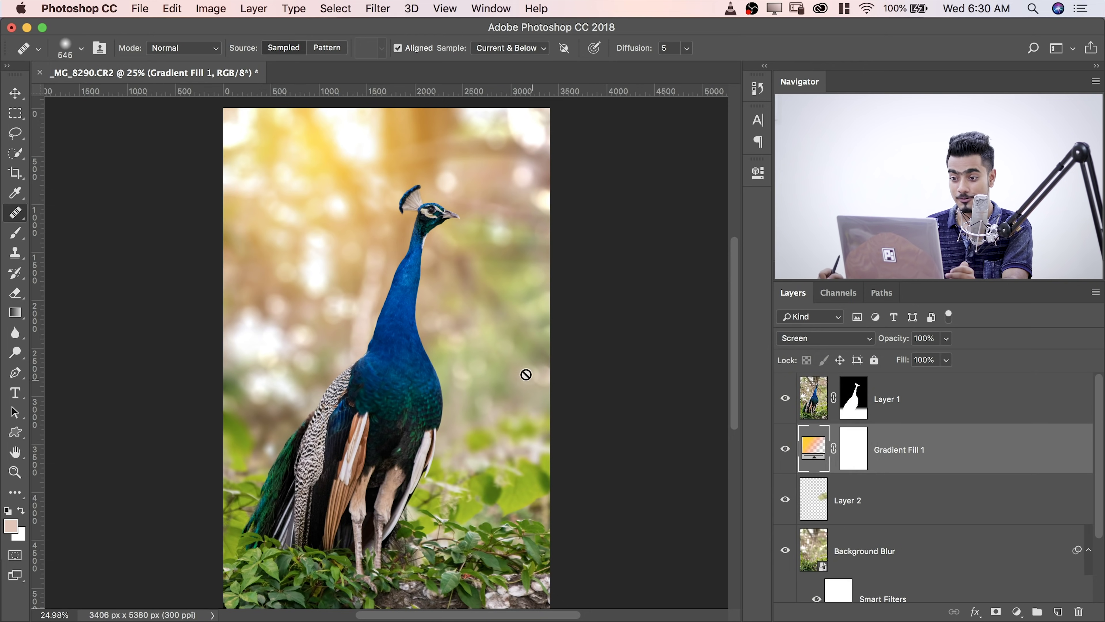
double_click(813, 448)
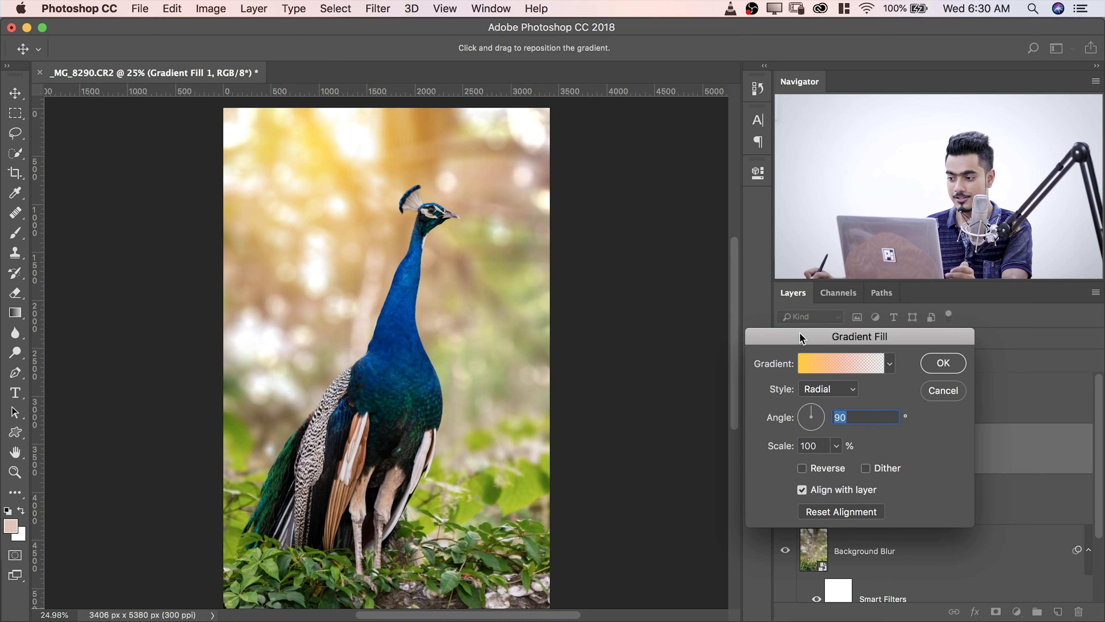
left_click_drag(803, 337, 791, 347)
left_click_drag(317, 139, 333, 157)
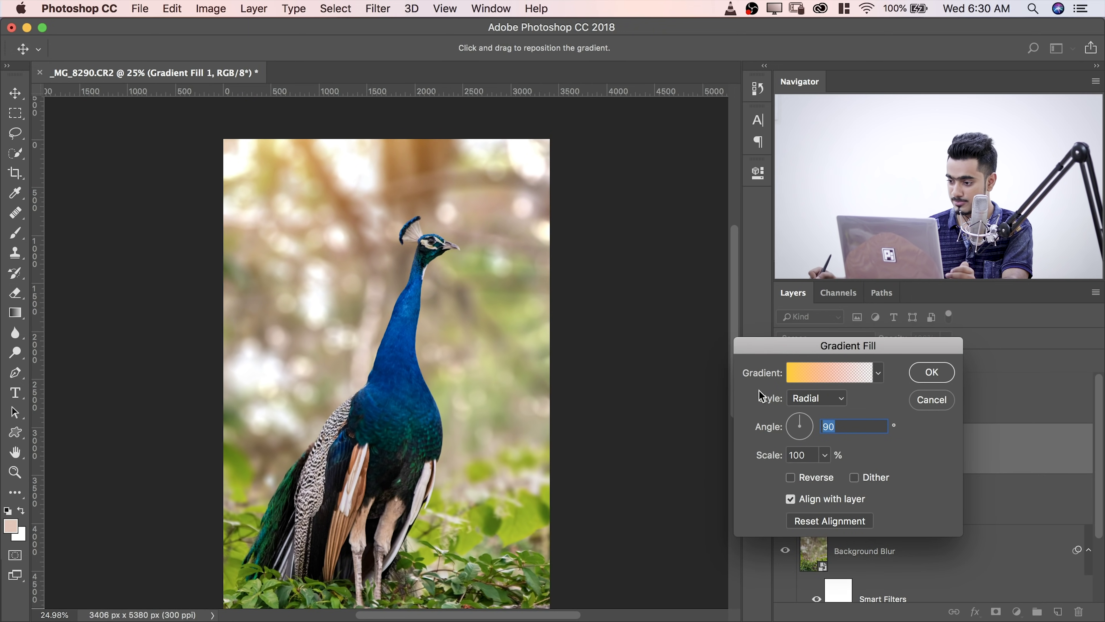
- Recolor the gradient's end stop to pure red ff0000 and accept the edited gradient
left_click(830, 382)
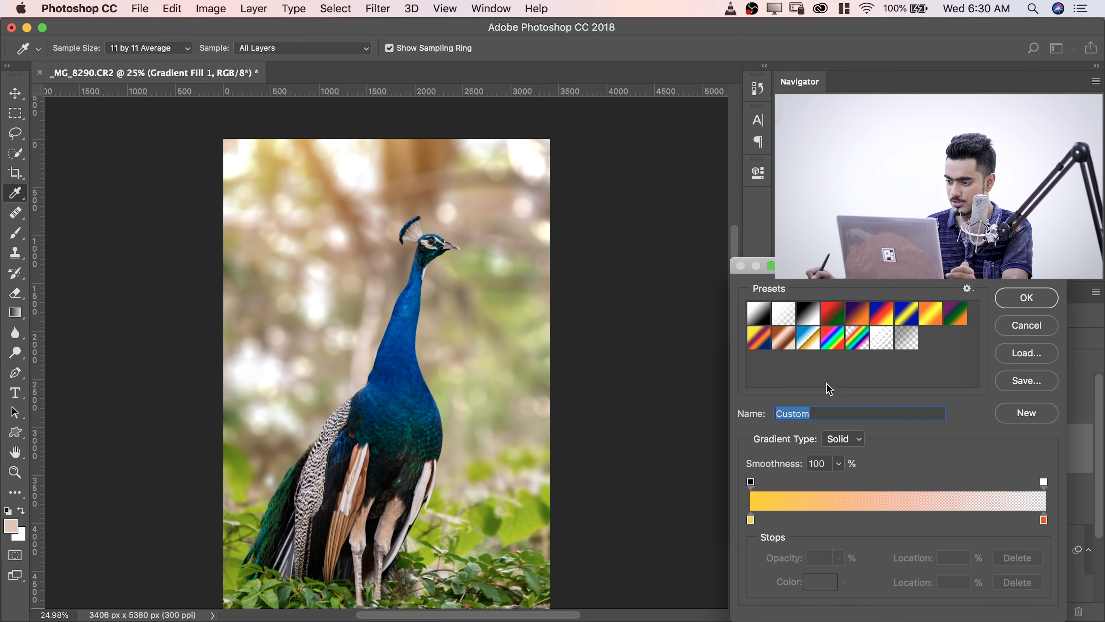
left_click(1044, 520)
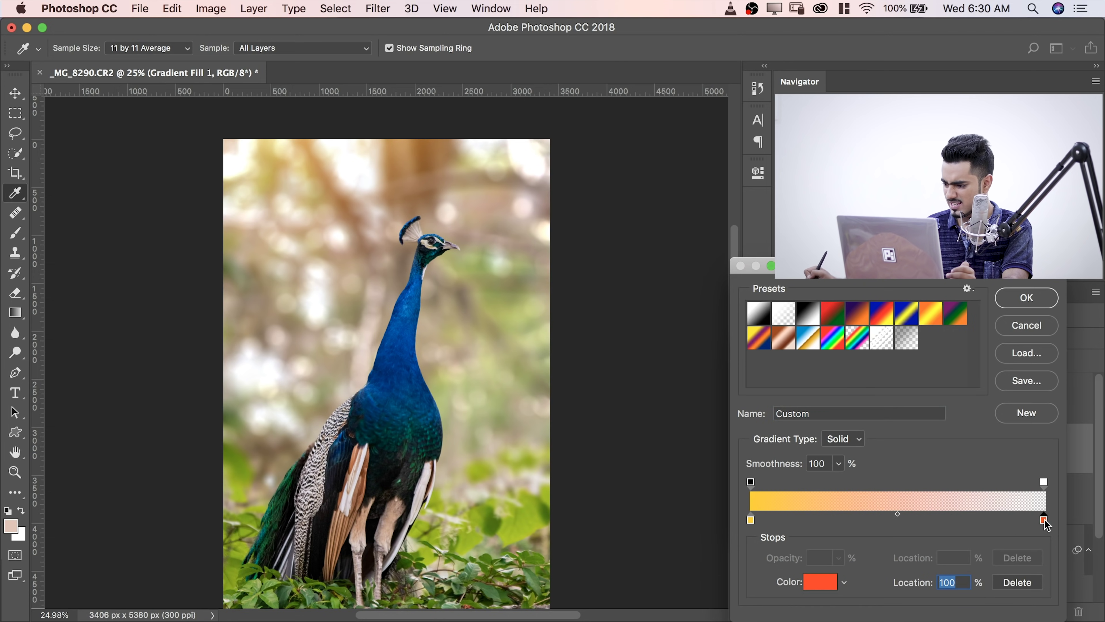
double_click(1044, 521)
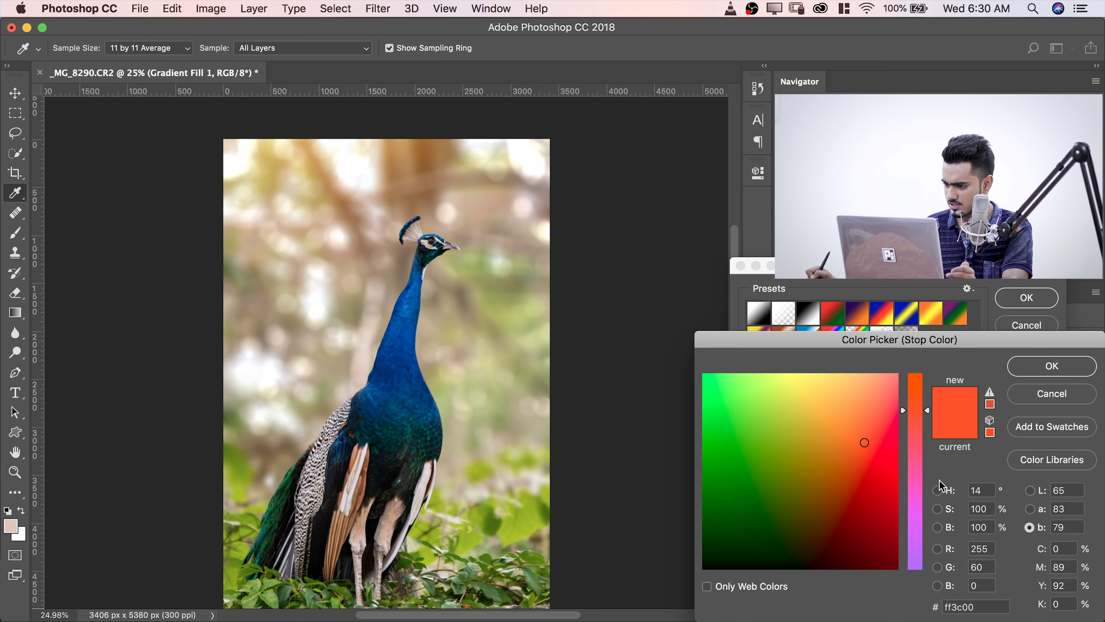
left_click(938, 491)
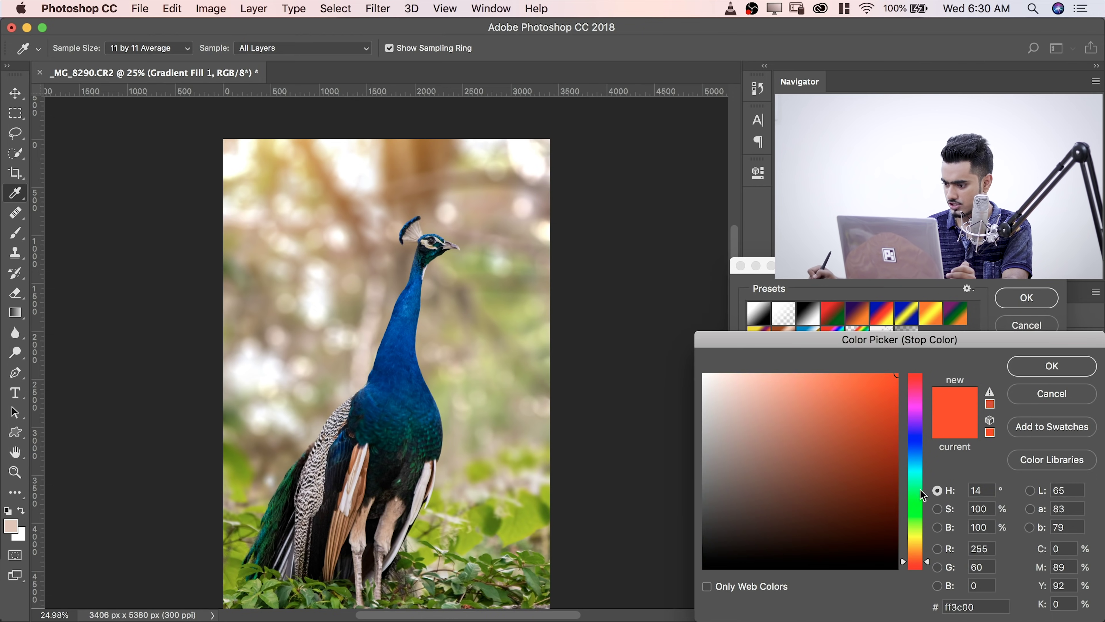
left_click(920, 566)
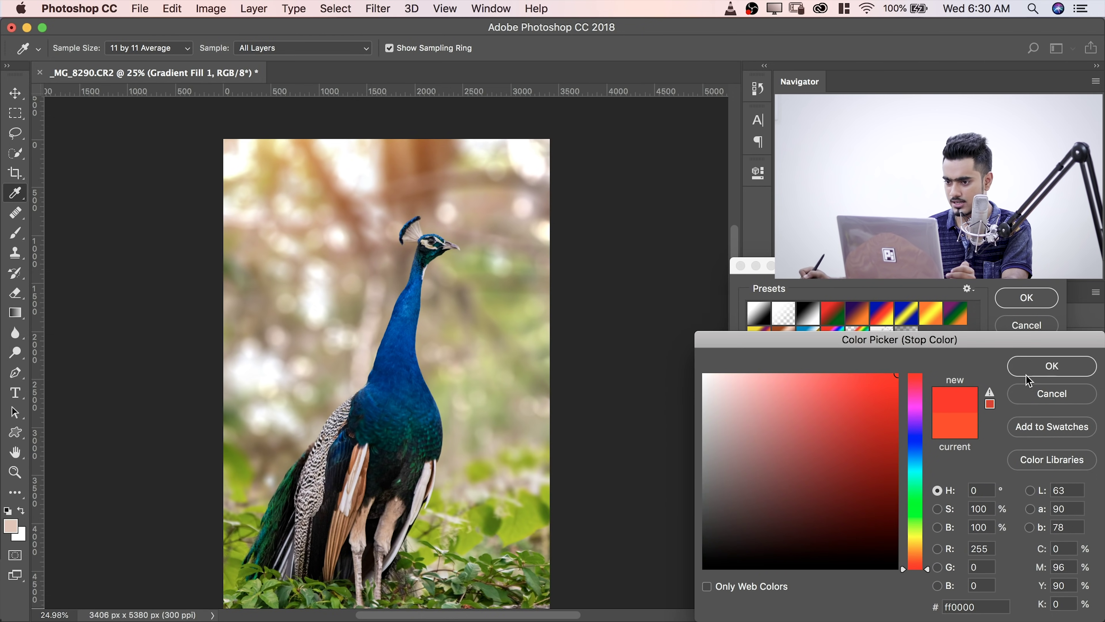
left_click(1052, 366)
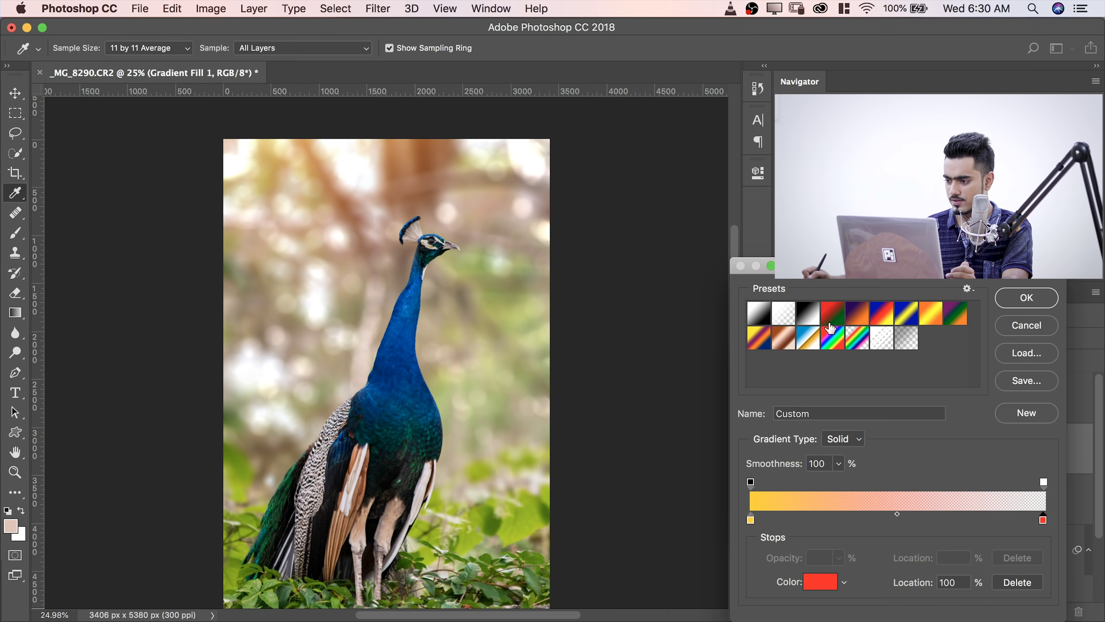
left_click(1025, 298)
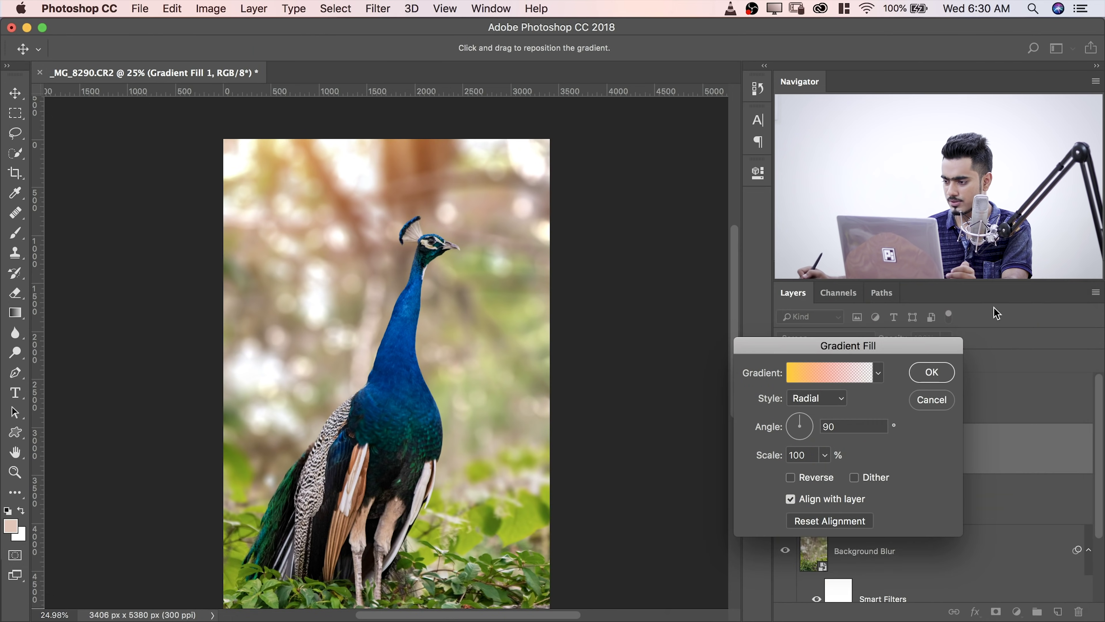
- Scale the radial gradient to 144%, shift it further toward the photo's left edge and apply the fill
left_click(824, 455)
left_click_drag(838, 477, 829, 477)
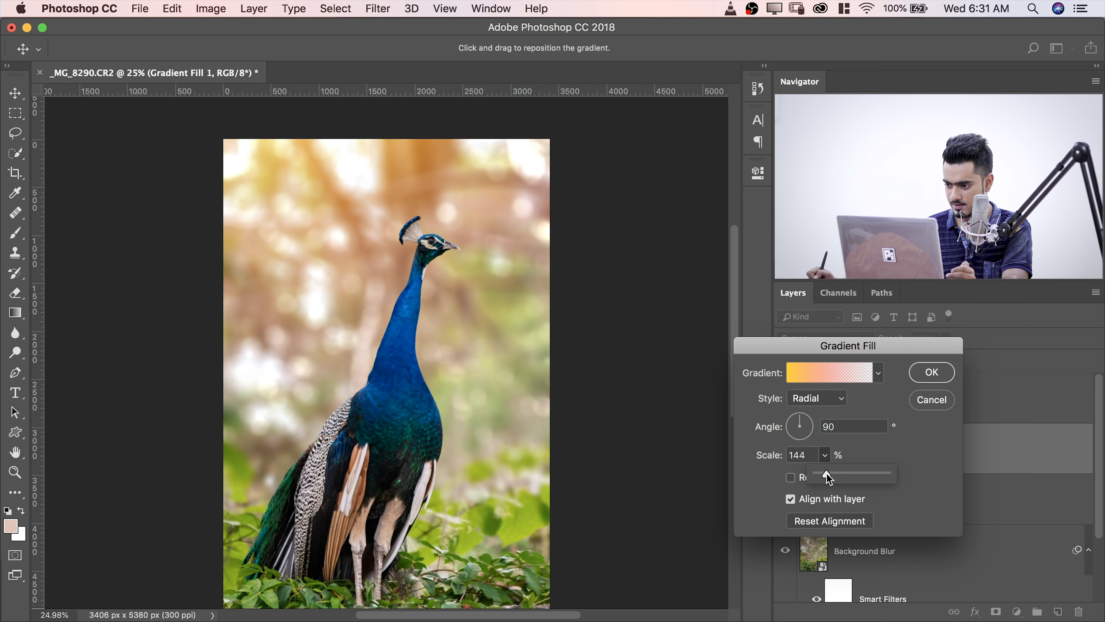
left_click_drag(329, 172, 300, 182)
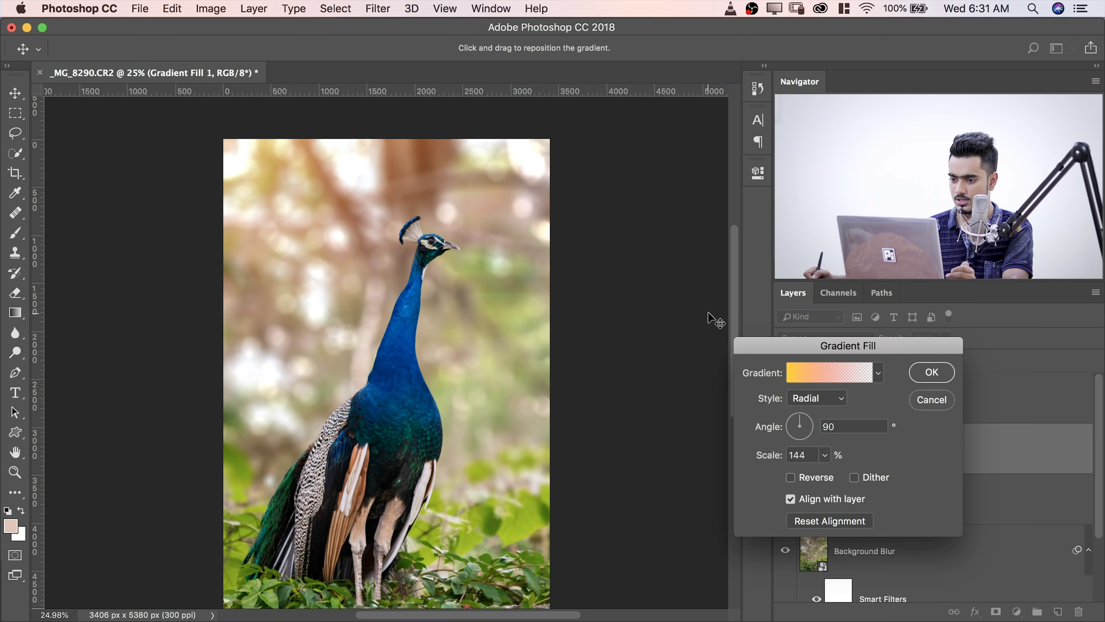
left_click(931, 372)
- Lower the Gradient Fill 1 layer's opacity to 55%
left_click(946, 339)
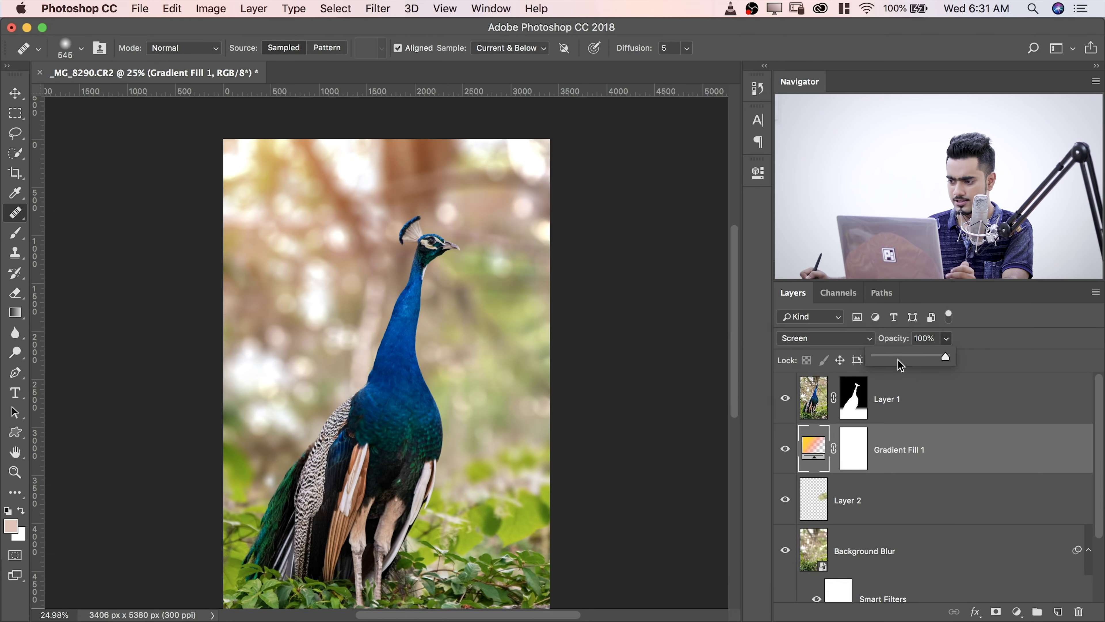
mouse_move(900, 366)
left_mouse_down()
mouse_move(896, 356)
mouse_move(917, 355)
left_mouse_up()
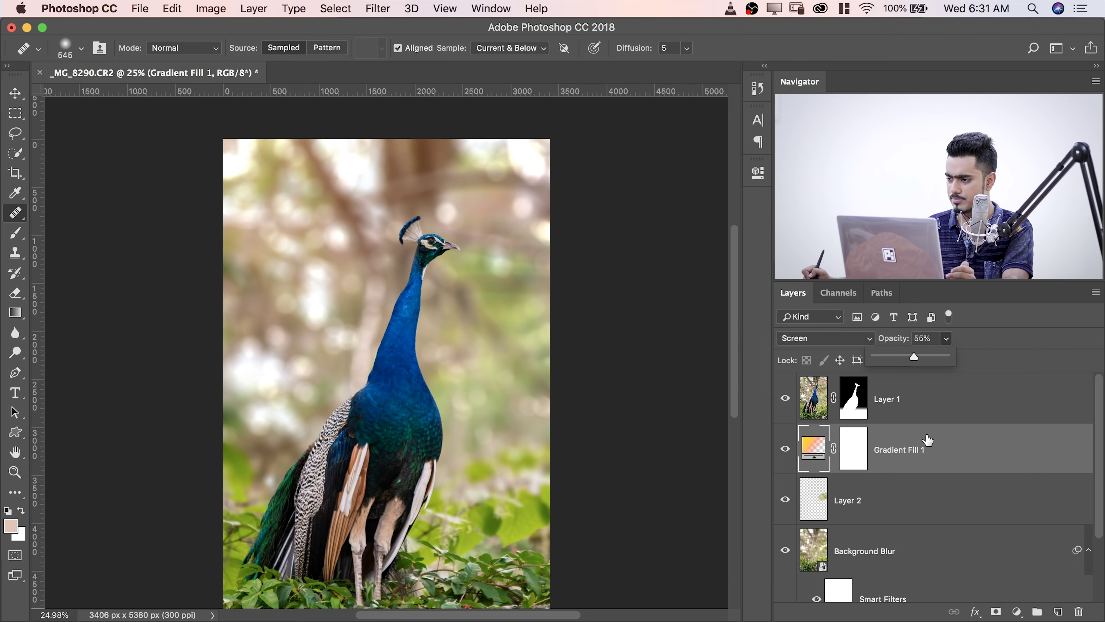
left_click(929, 443)
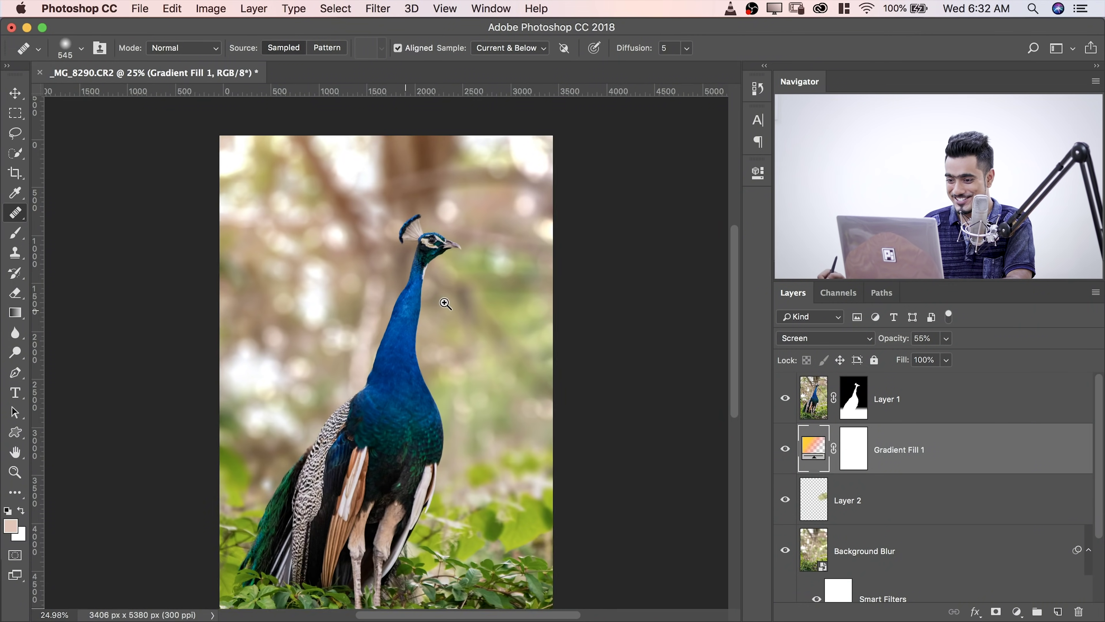
- Add a Curves adjustment layer above Layer 1 and bend its RGB curve upward in the highlights to brighten the image
mouse_move(444, 301)
left_mouse_down()
mouse_move(476, 301)
mouse_move(425, 295)
mouse_move(452, 285)
mouse_move(427, 313)
left_mouse_up()
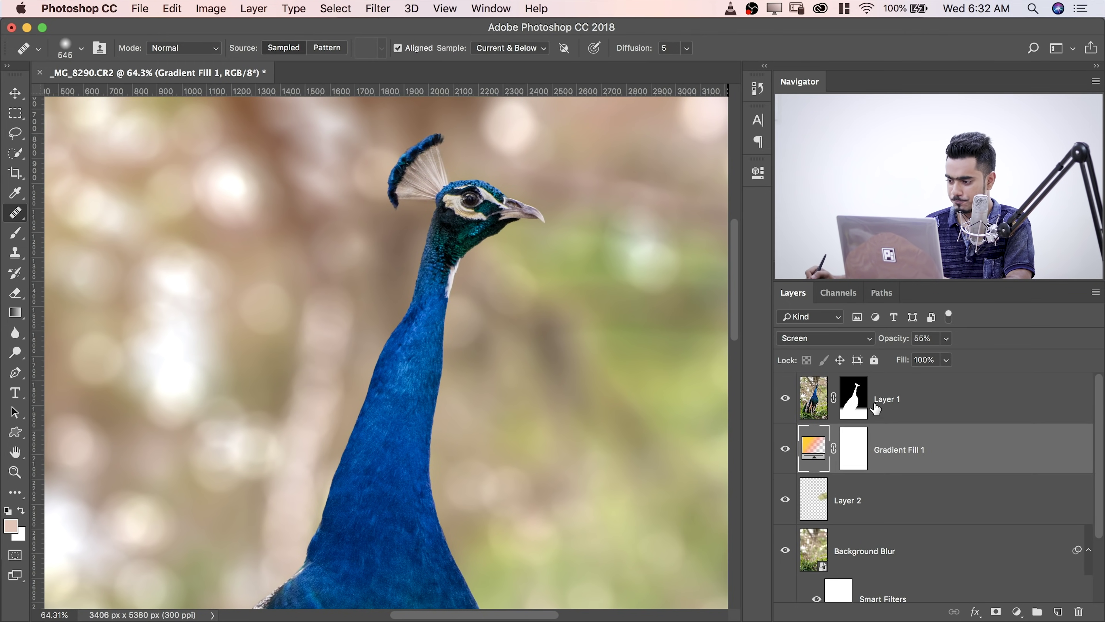
left_click(919, 398)
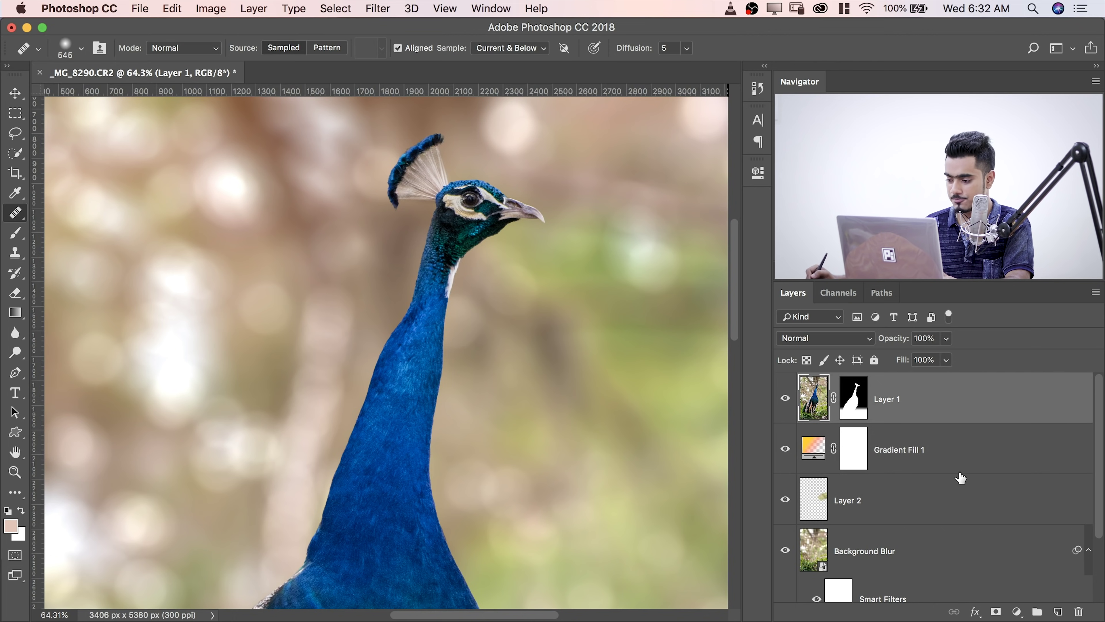
left_click(1016, 612)
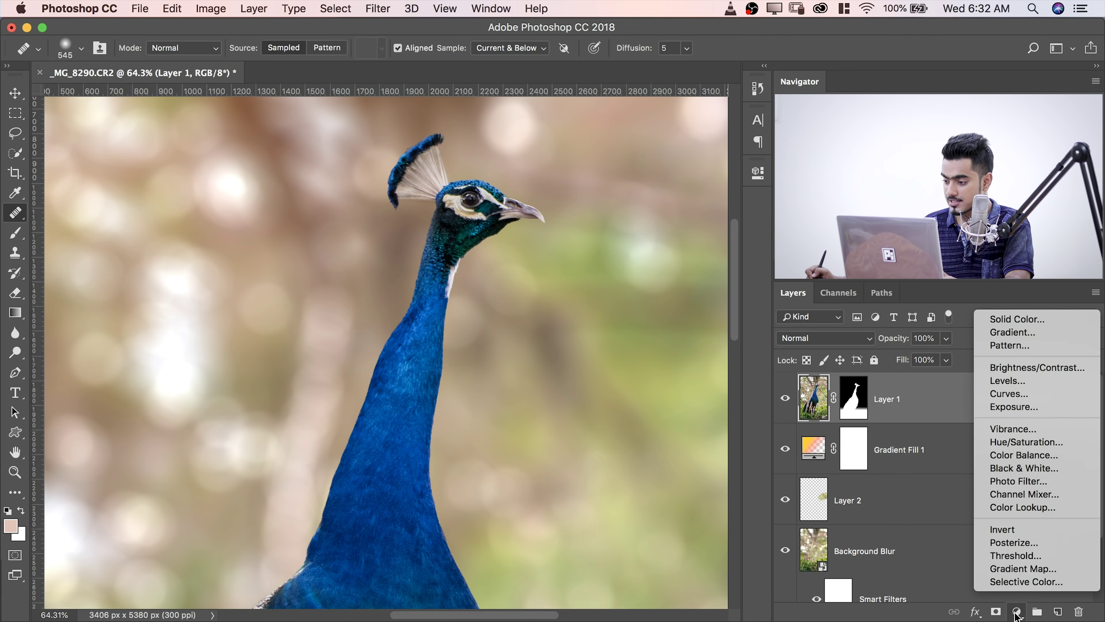
left_click(1021, 404)
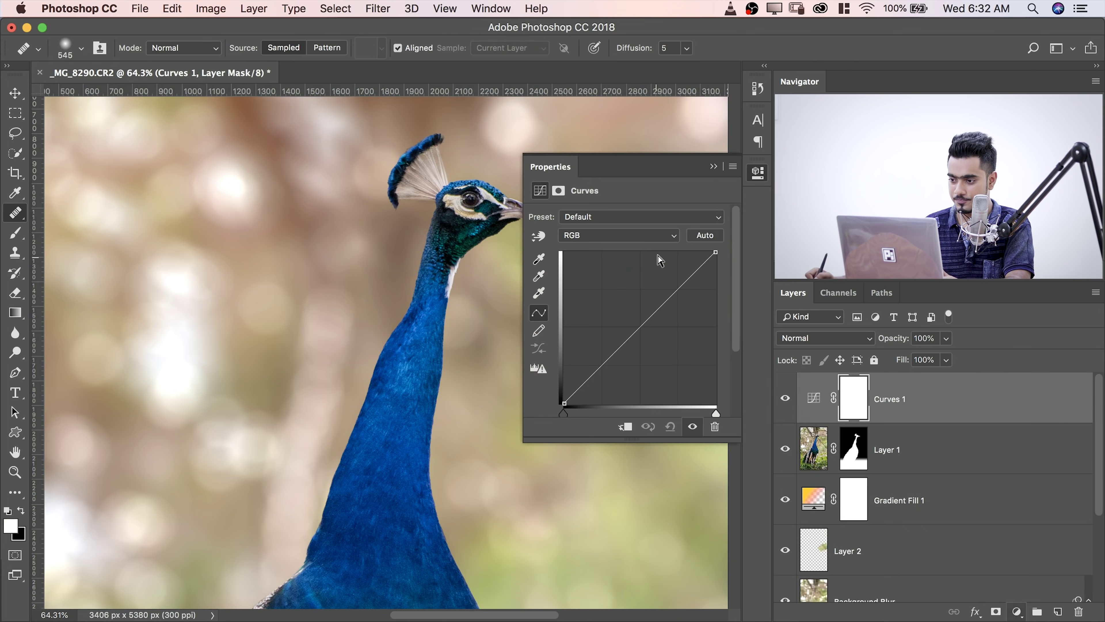
left_click_drag(663, 297, 645, 286)
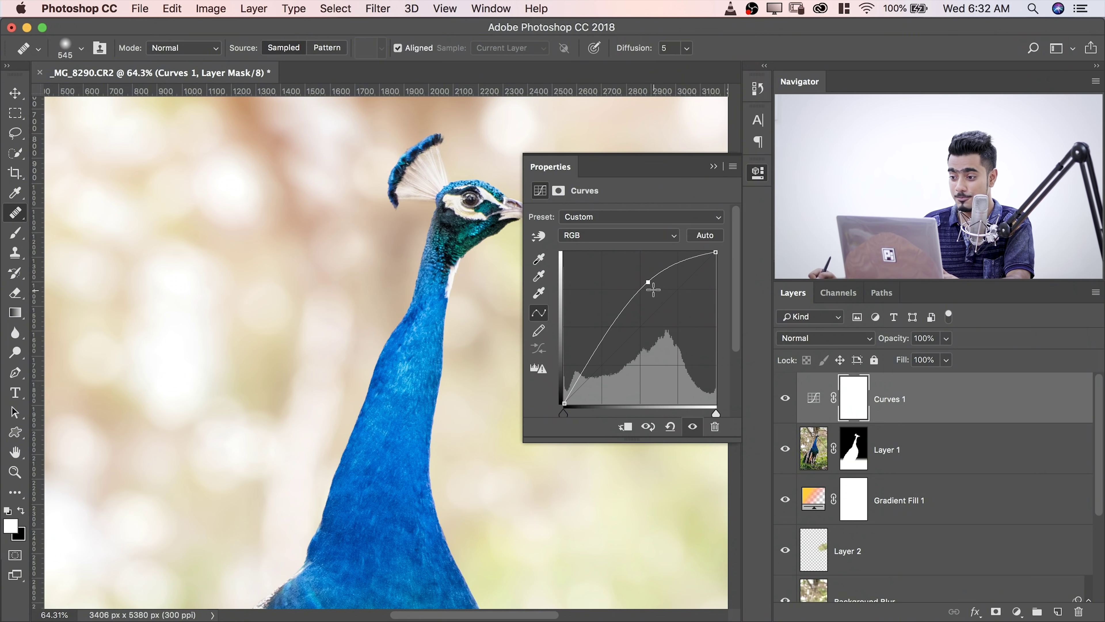
- Clip the Curves 1 adjustment to Layer 1, fine-tune its highlight point and invert its mask to black
left_click_drag(649, 287, 651, 286)
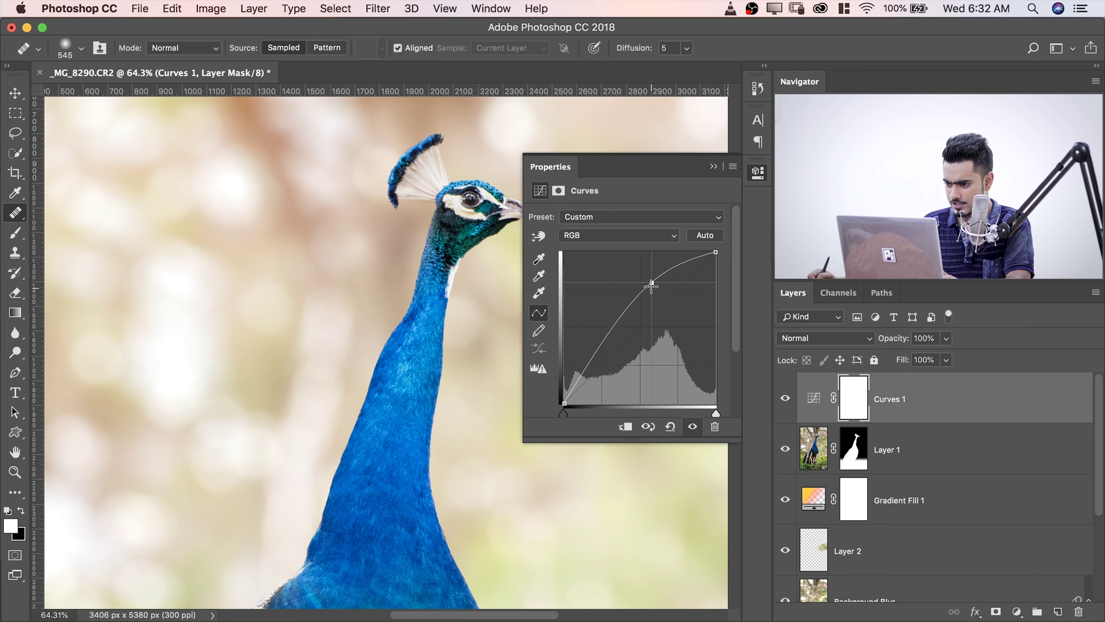
left_click(811, 421, "alt")
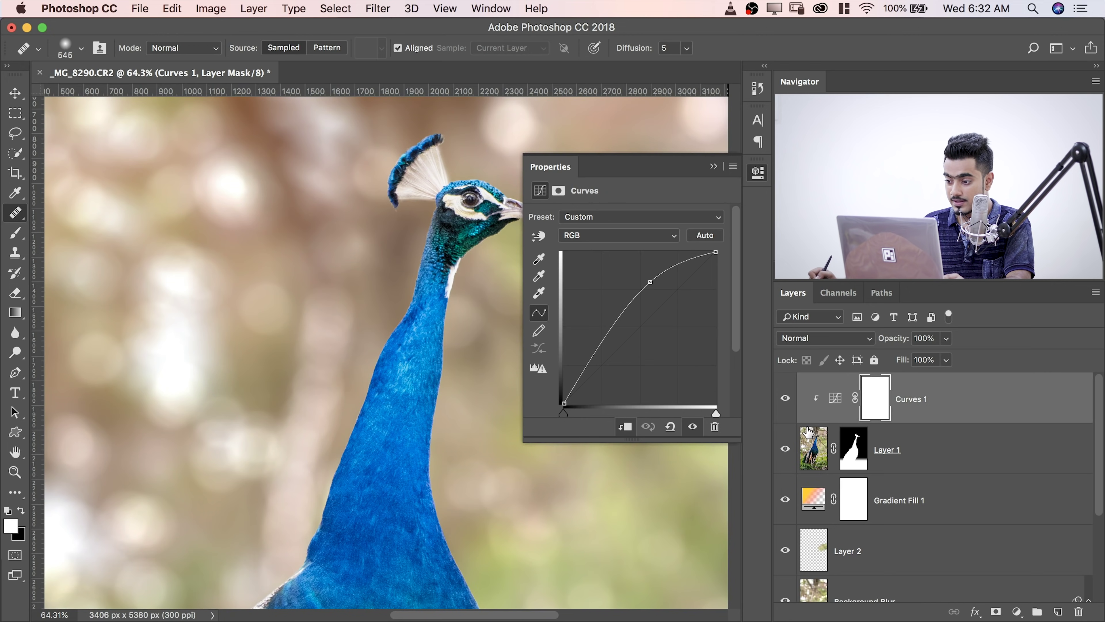
left_click(786, 401)
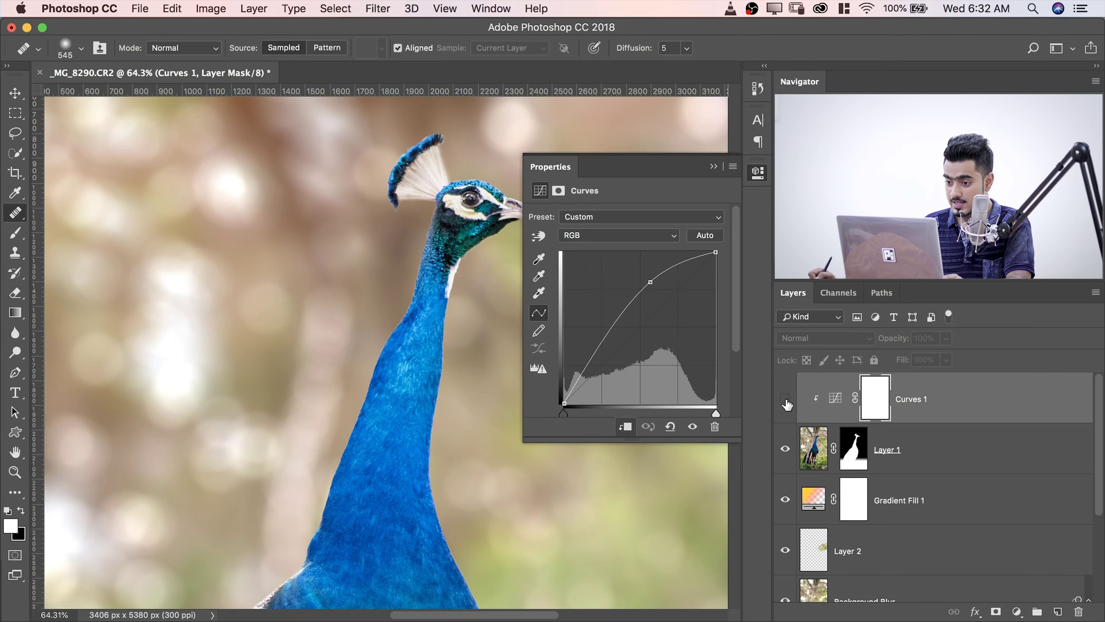
left_click(786, 401)
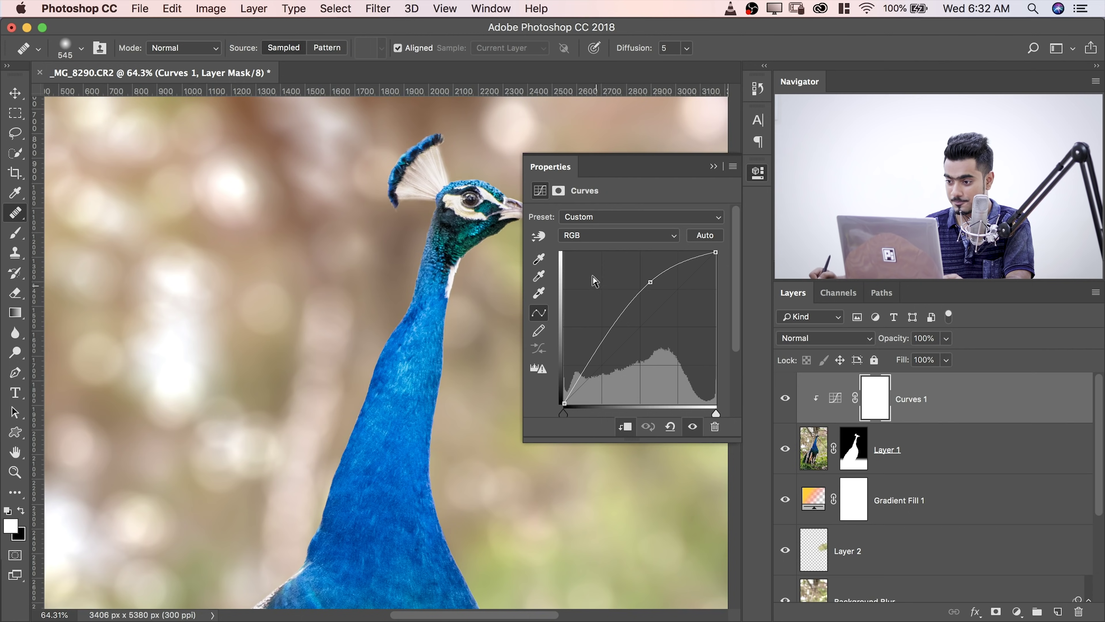
left_click(648, 279)
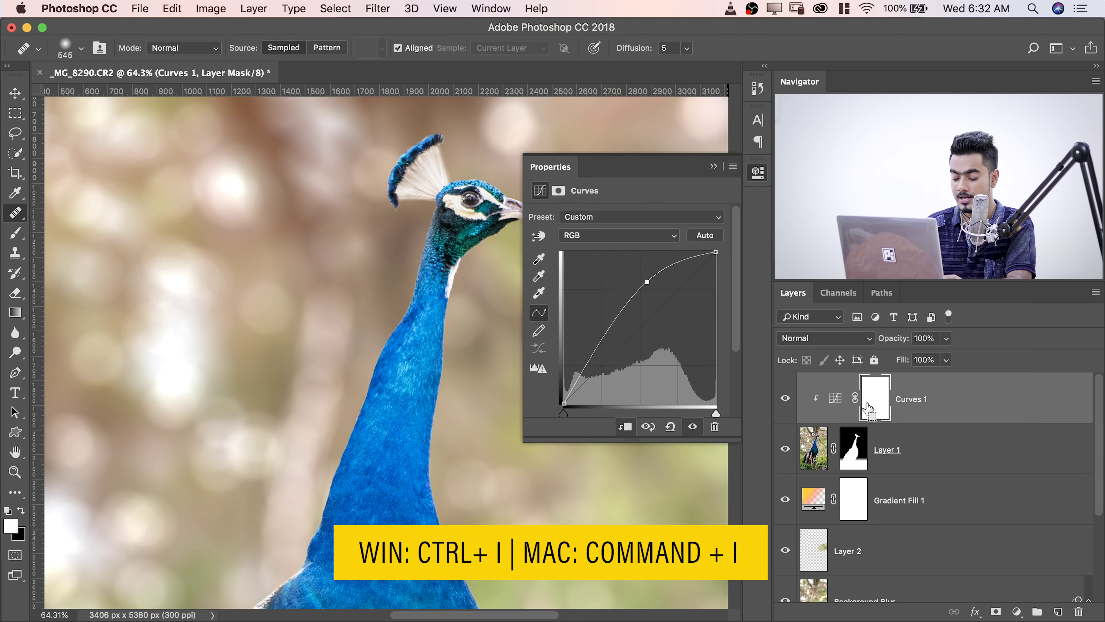
key("super+i")
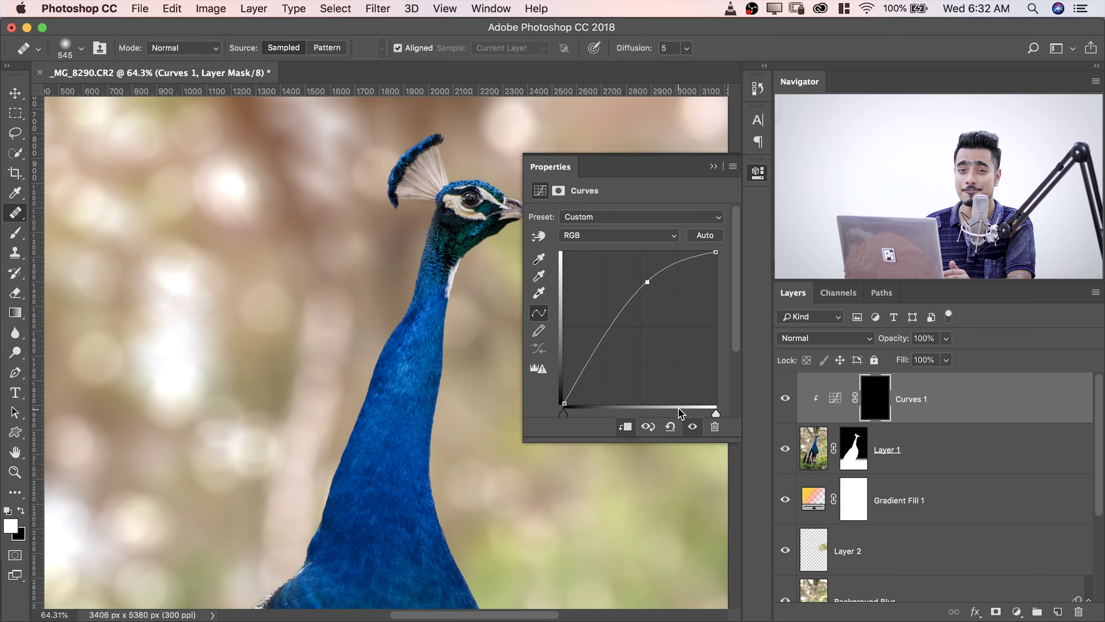
- Set up the Brush tool with the Soft Round Pressure Opacity and Flow preset and a flow of 19%
left_click_drag(397, 292, 418, 292)
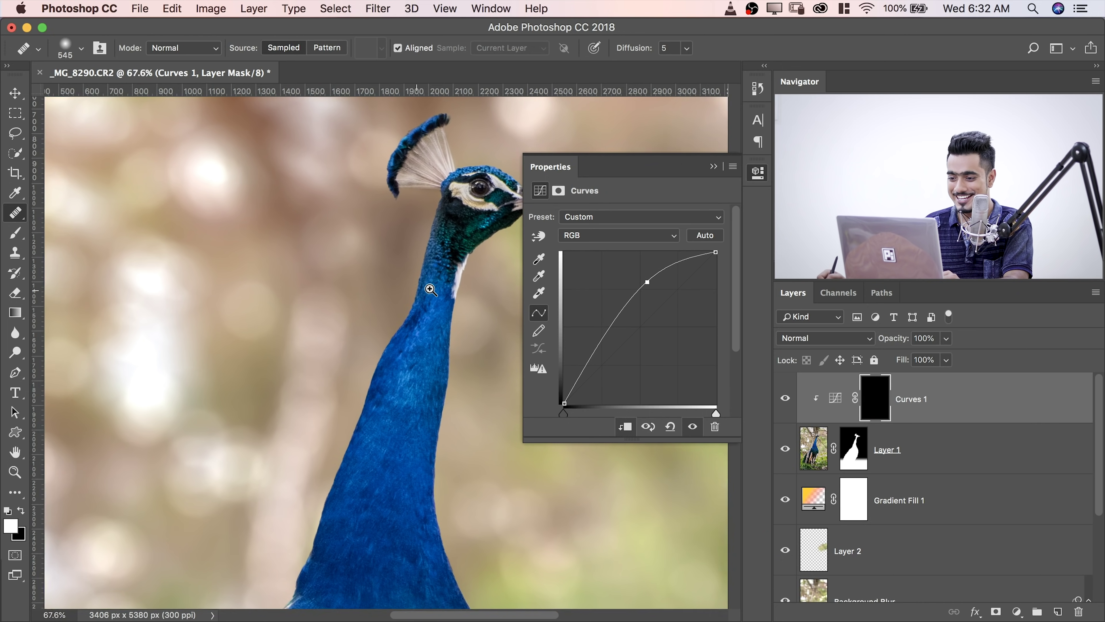
left_click(14, 232)
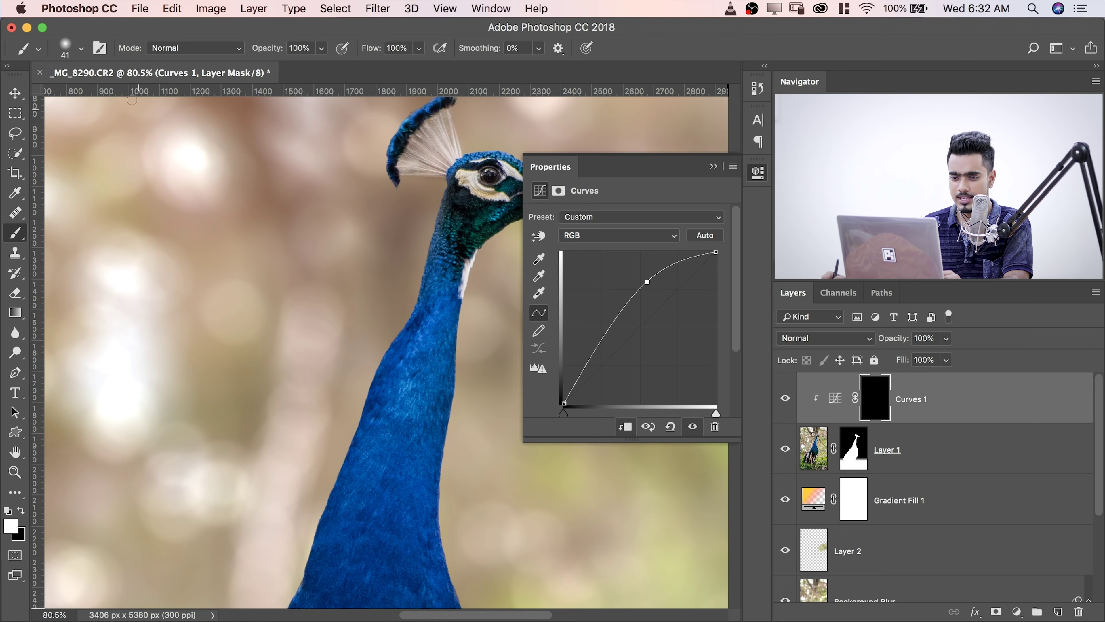
left_click(81, 48)
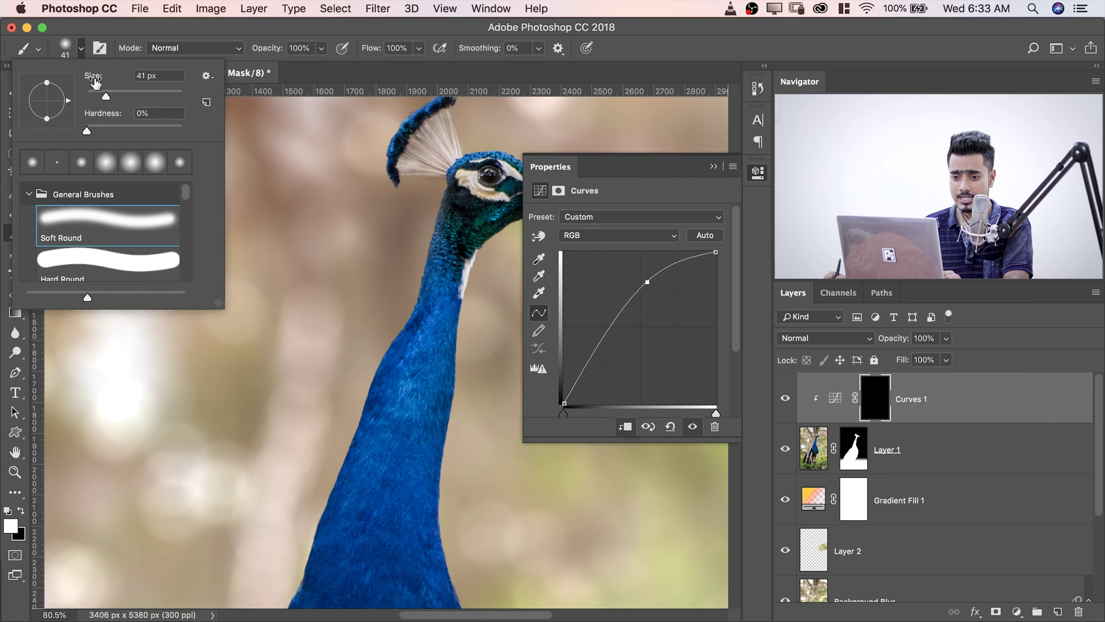
left_click_drag(185, 190, 187, 215)
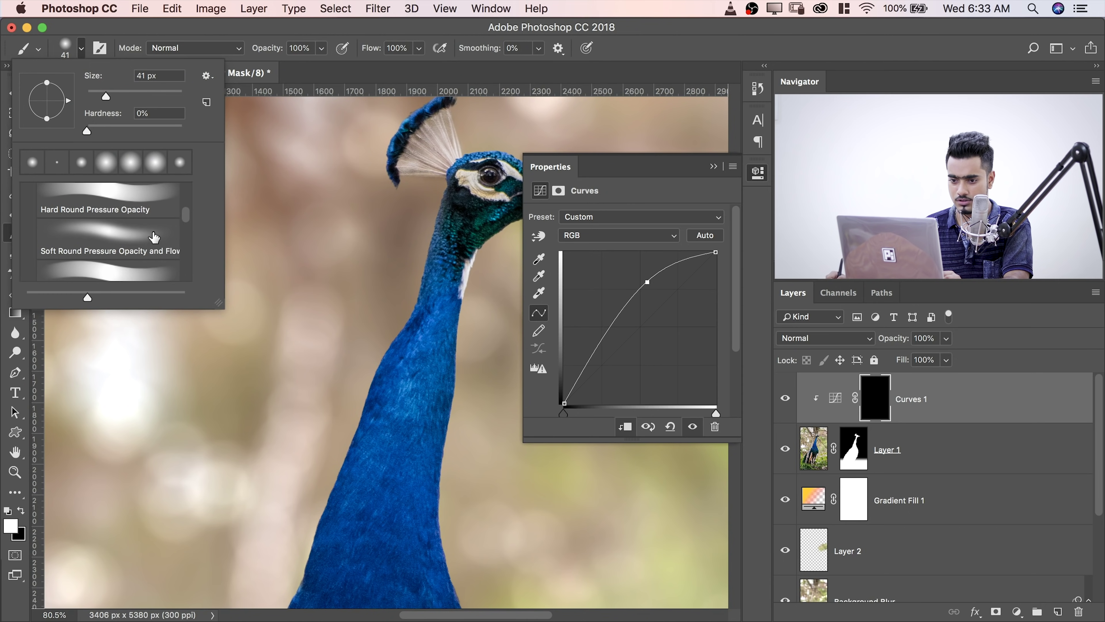
left_click(151, 246)
left_click(367, 34)
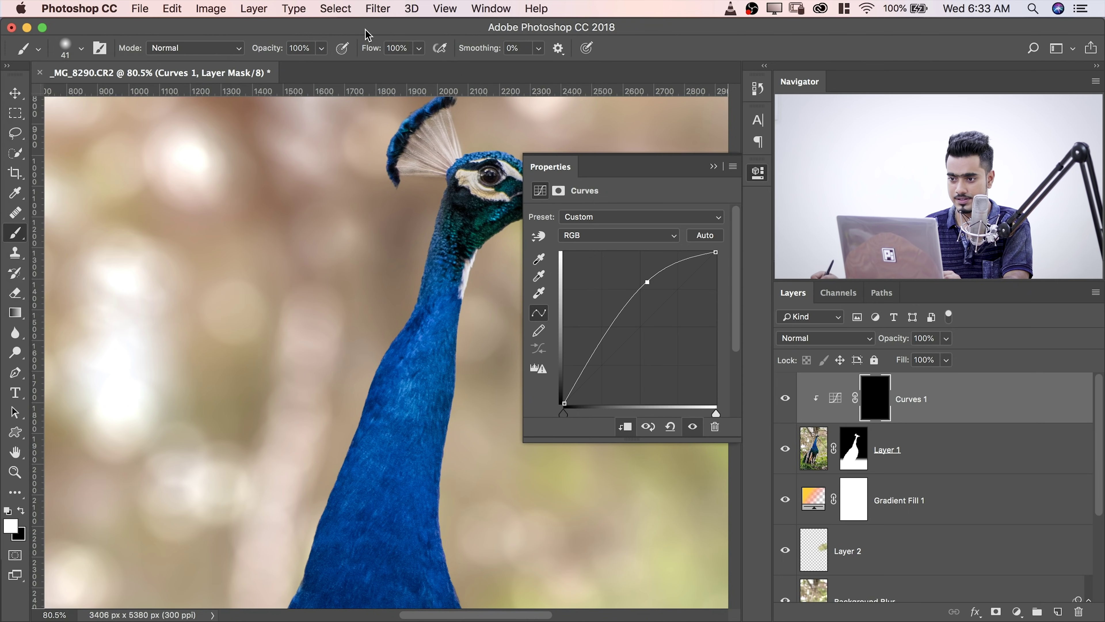
left_click(419, 49)
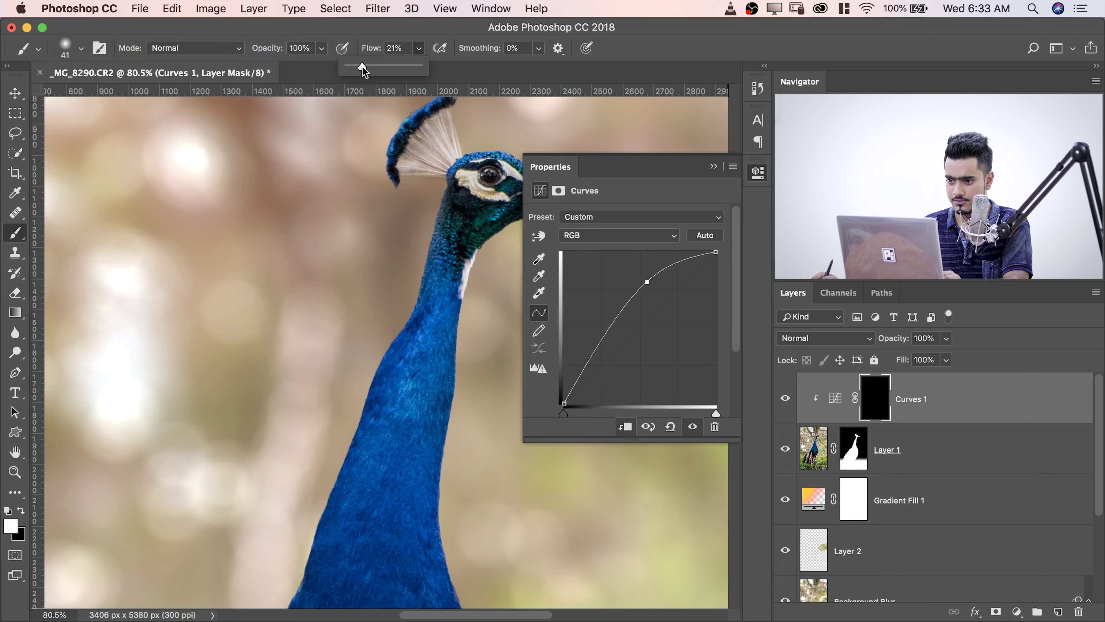
left_click(385, 33)
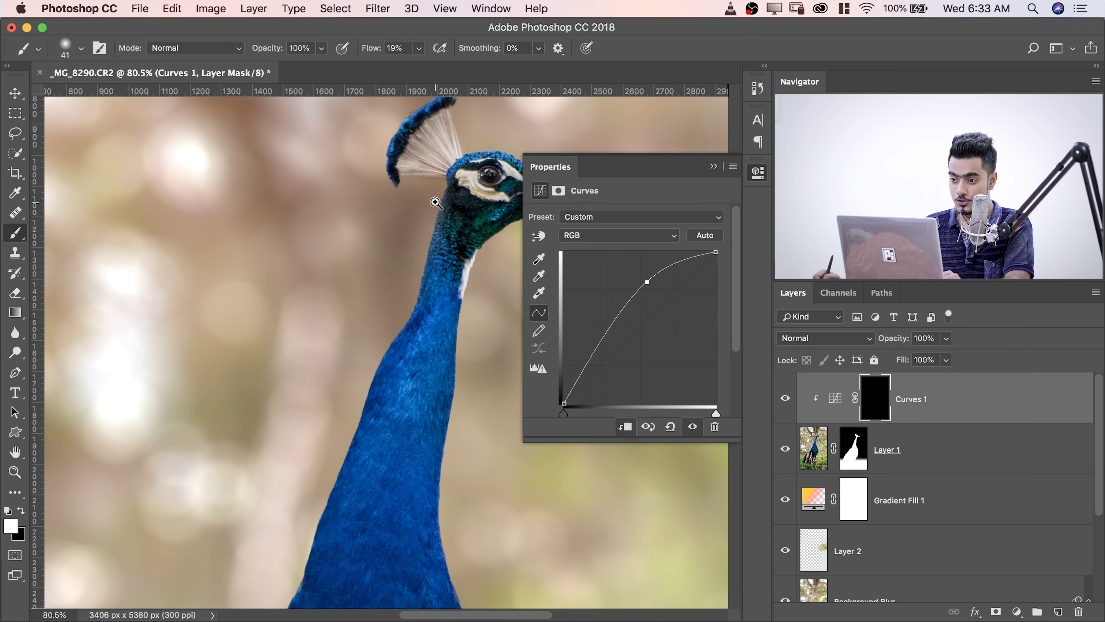
- Paint white on the Curves 1 mask along the back of the peacock's head and upper neck with a 54 px brush
scroll(448, 226, "up", 5)
mouse_move(448, 226)
left_mouse_down()
mouse_move(402, 205)
mouse_move(412, 203)
mouse_move(354, 236)
left_mouse_up()
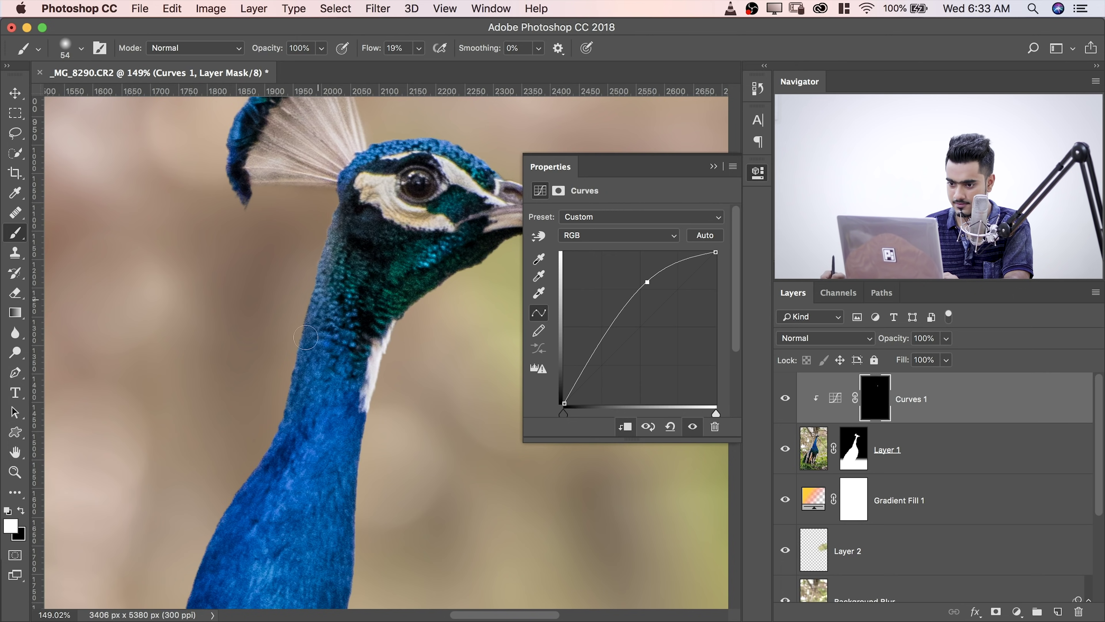
mouse_move(306, 337)
left_mouse_down()
mouse_move(311, 327)
mouse_move(290, 408)
mouse_move(342, 267)
left_mouse_up()
- Brighten the back edge of the peacock's neck by painting white on the Curves 1 mask, and compare with the adjustment hidden
scroll(314, 365, "down", 2)
scroll(331, 276, "down", 5)
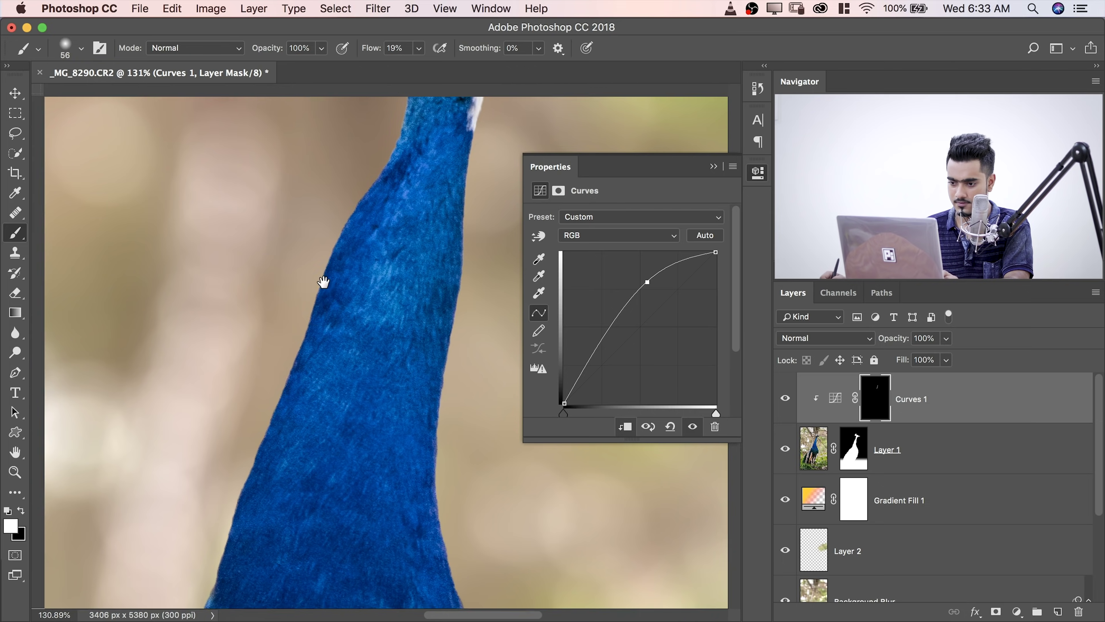
key("super+r")
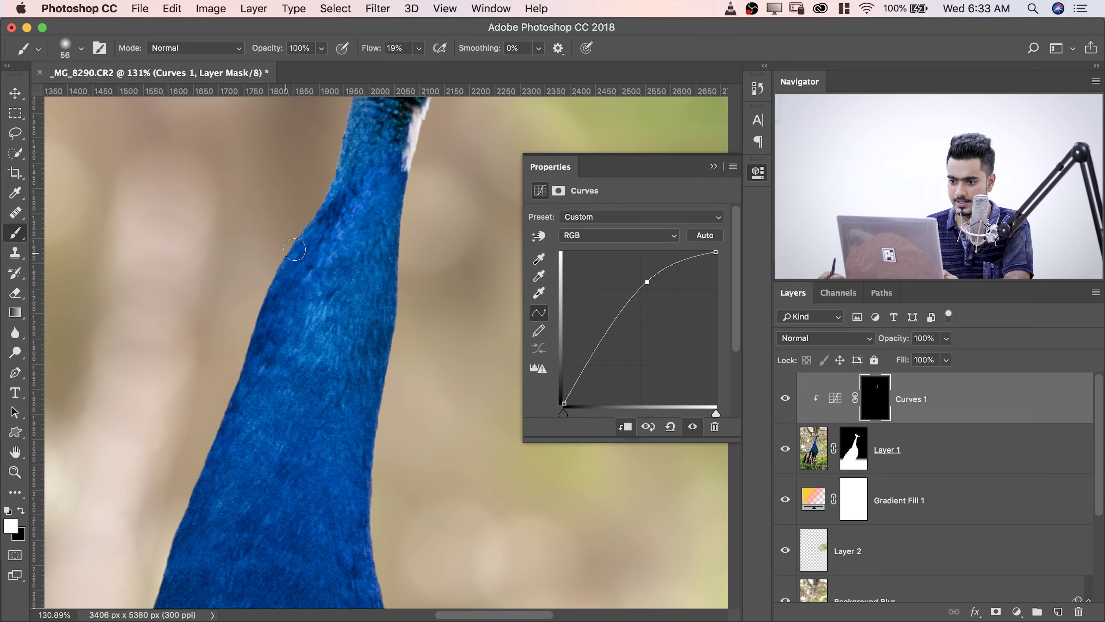
left_click_drag(293, 252, 265, 319)
left_click_drag(265, 319, 310, 167)
mouse_move(288, 317)
left_mouse_down()
mouse_move(246, 453)
mouse_move(258, 386)
left_mouse_up()
left_click_drag(237, 372, 206, 417)
left_click_drag(358, 182, 265, 341)
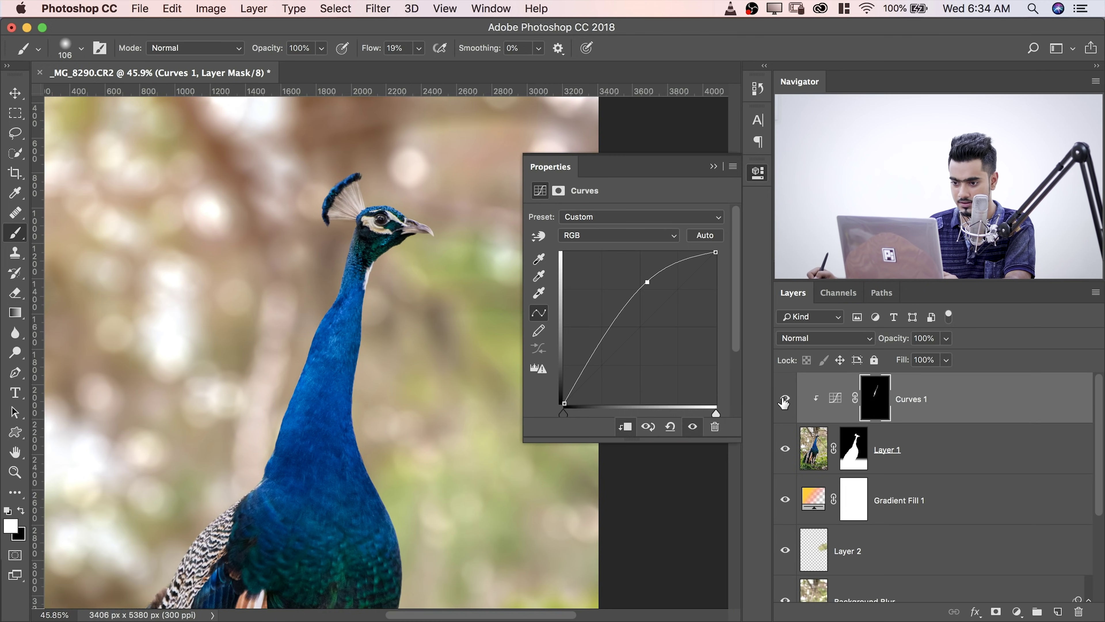
left_click(784, 400)
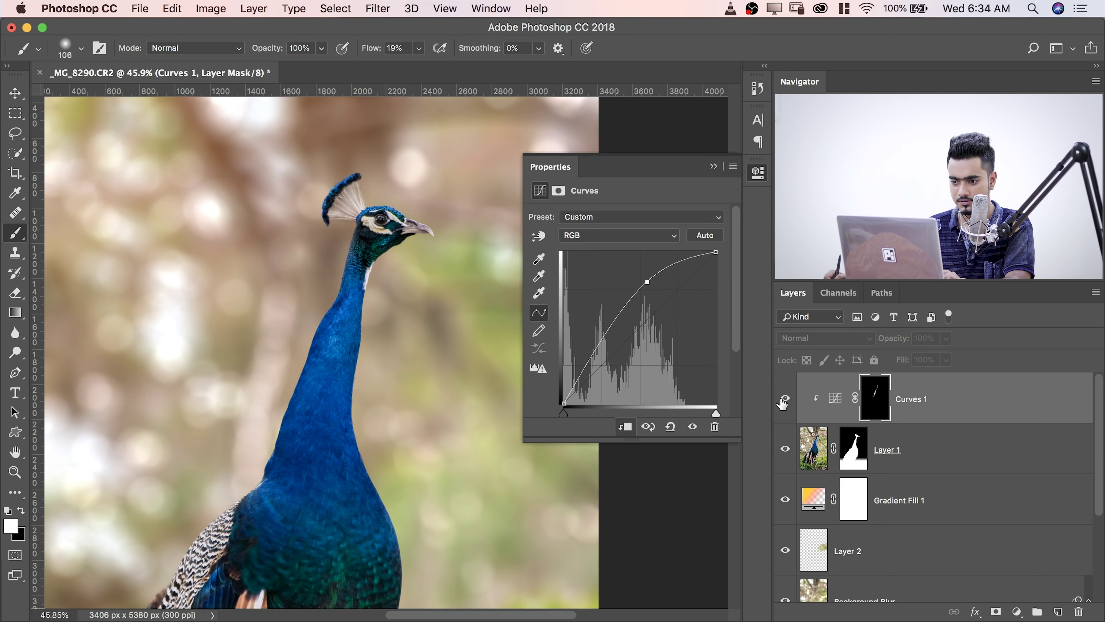
left_click(784, 400)
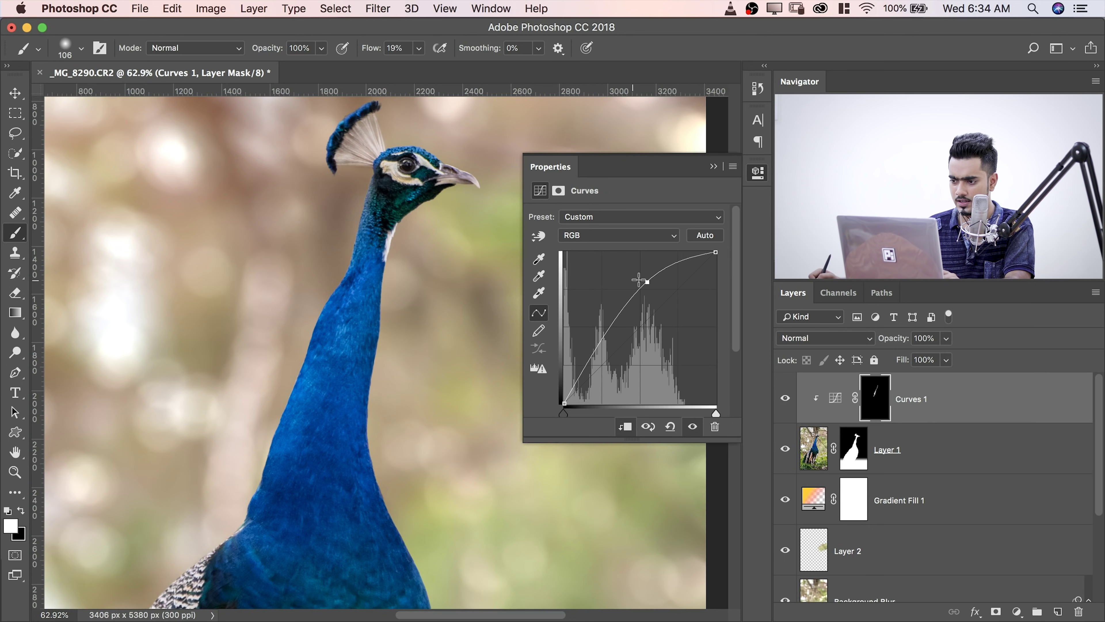
- Paint more white on the Curves 1 mask across the middle and lower neck, fine-tuning the curve's highlight point around the strokes
mouse_move(647, 282)
left_mouse_down()
mouse_move(638, 271)
mouse_move(641, 281)
left_mouse_up()
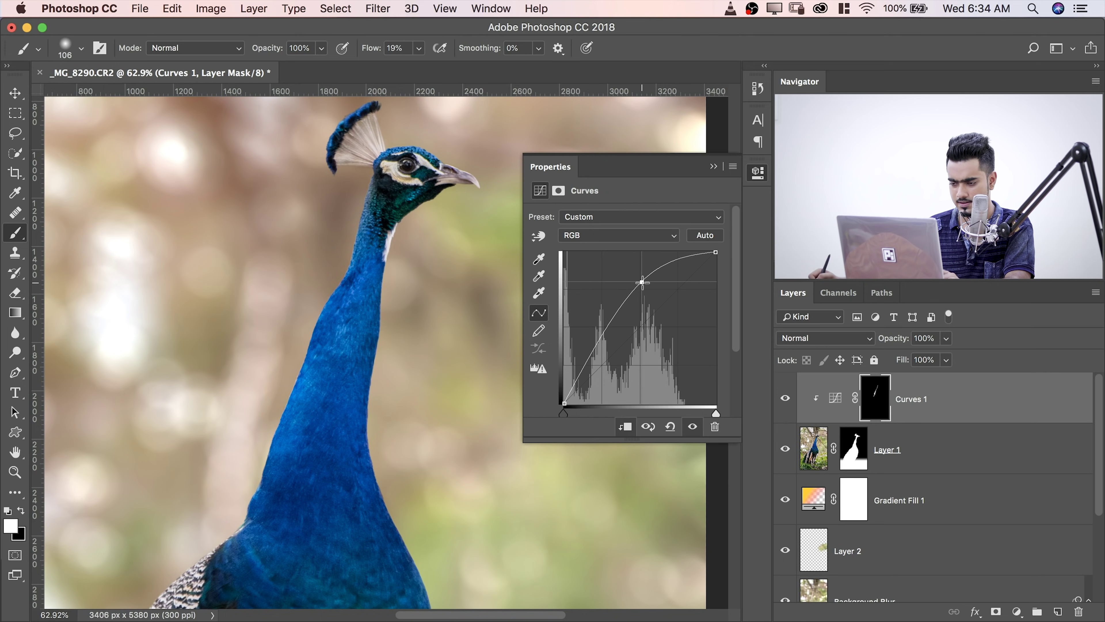
mouse_move(356, 332)
left_mouse_down()
mouse_move(251, 343)
mouse_move(291, 333)
mouse_move(278, 362)
mouse_move(232, 383)
mouse_move(250, 373)
mouse_move(276, 429)
mouse_move(221, 416)
mouse_move(286, 404)
left_mouse_up()
left_click_drag(377, 422, 250, 427)
mouse_move(383, 396)
left_mouse_down()
mouse_move(361, 376)
mouse_move(370, 423)
left_mouse_up()
left_click_drag(357, 351, 280, 359)
mouse_move(297, 243)
left_mouse_down()
mouse_move(293, 359)
mouse_move(311, 363)
left_mouse_up()
left_click_drag(343, 302, 314, 360)
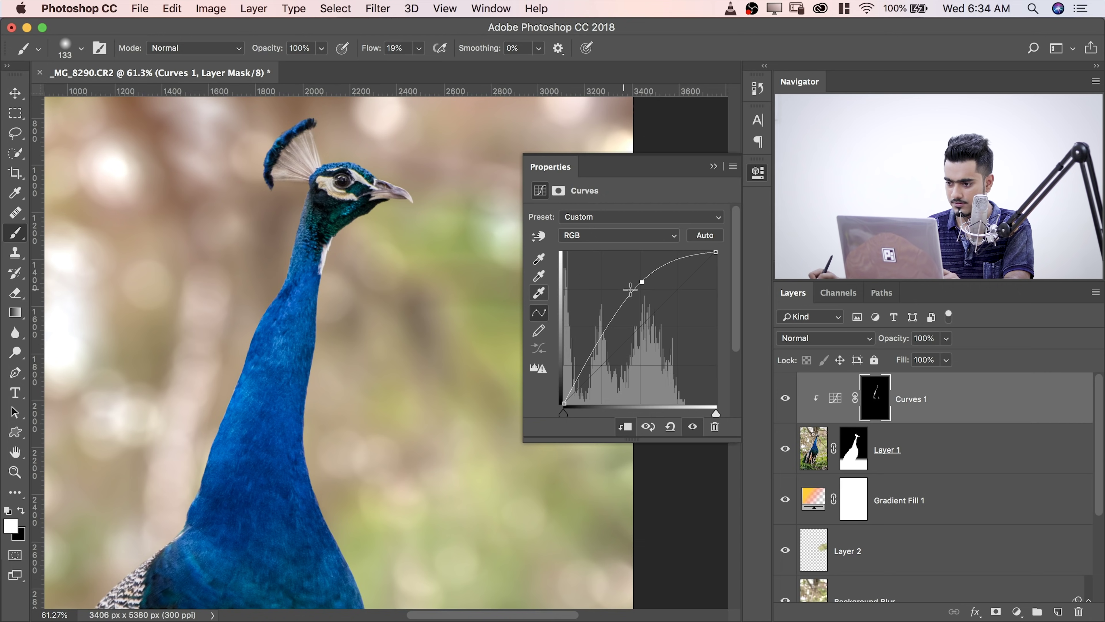
left_click_drag(642, 282, 648, 286)
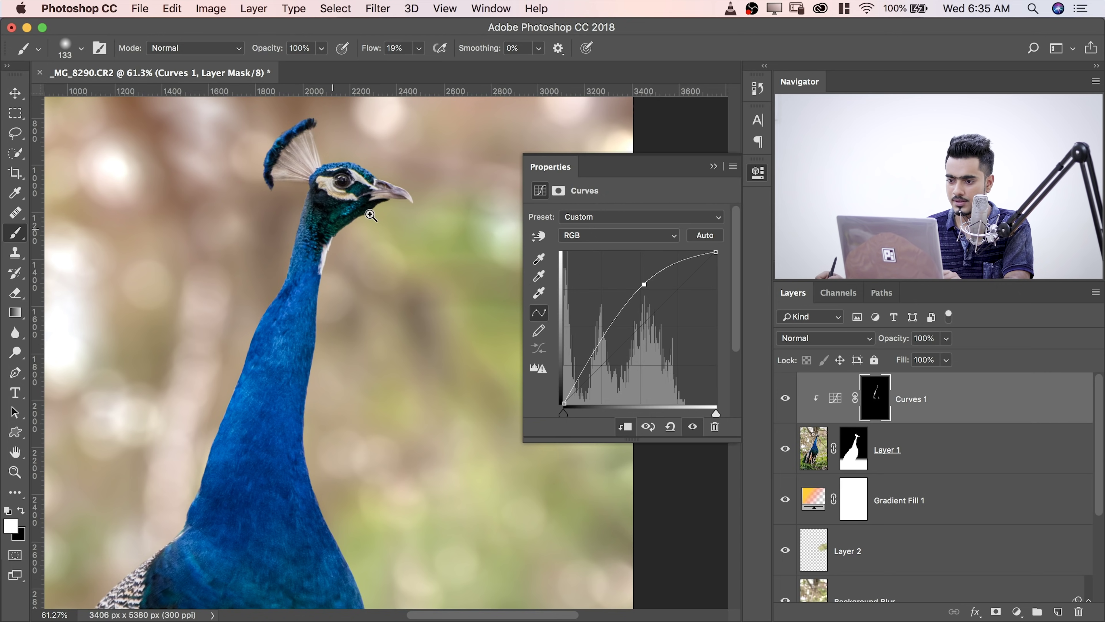
- Paint white highlights on the Curves 1 mask under the beak and down the throat with a 77 px brush, and review the whole photo
scroll(335, 235, "up", 5)
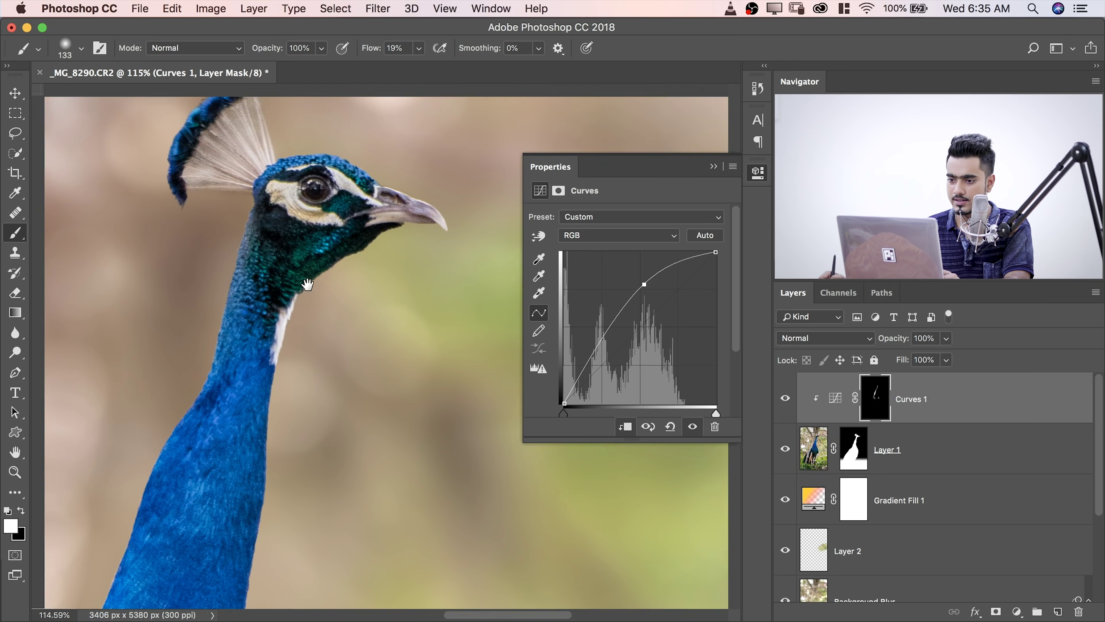
left_click_drag(329, 240, 294, 320)
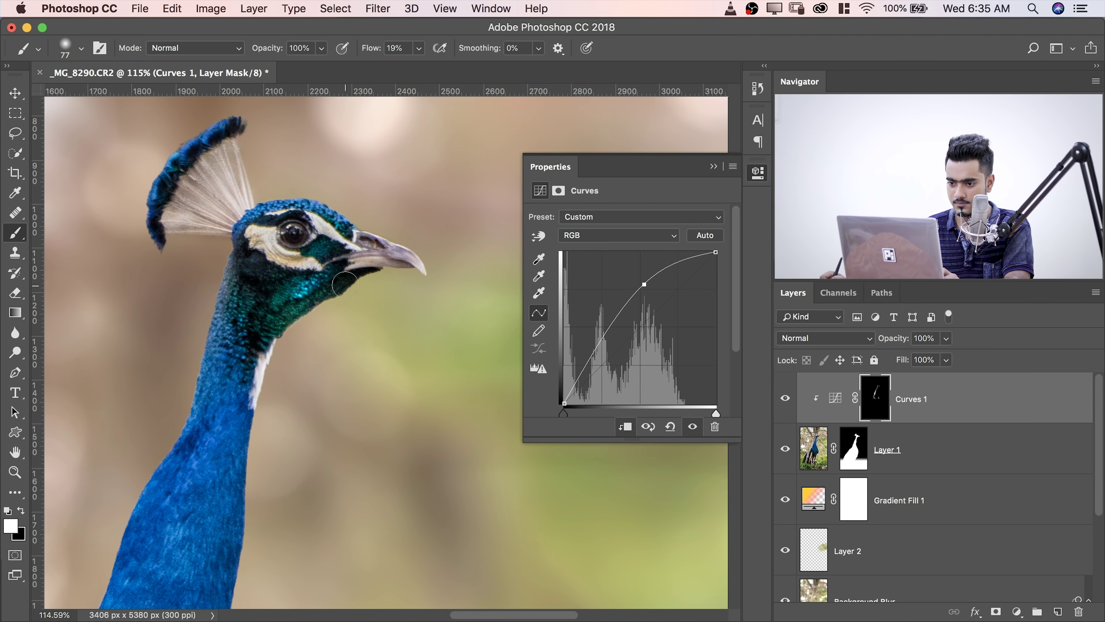
scroll(287, 381, "down", 2)
left_click_drag(291, 384, 284, 259)
mouse_move(264, 328)
left_mouse_down()
mouse_move(279, 322)
mouse_move(255, 275)
left_mouse_up()
key("super+0")
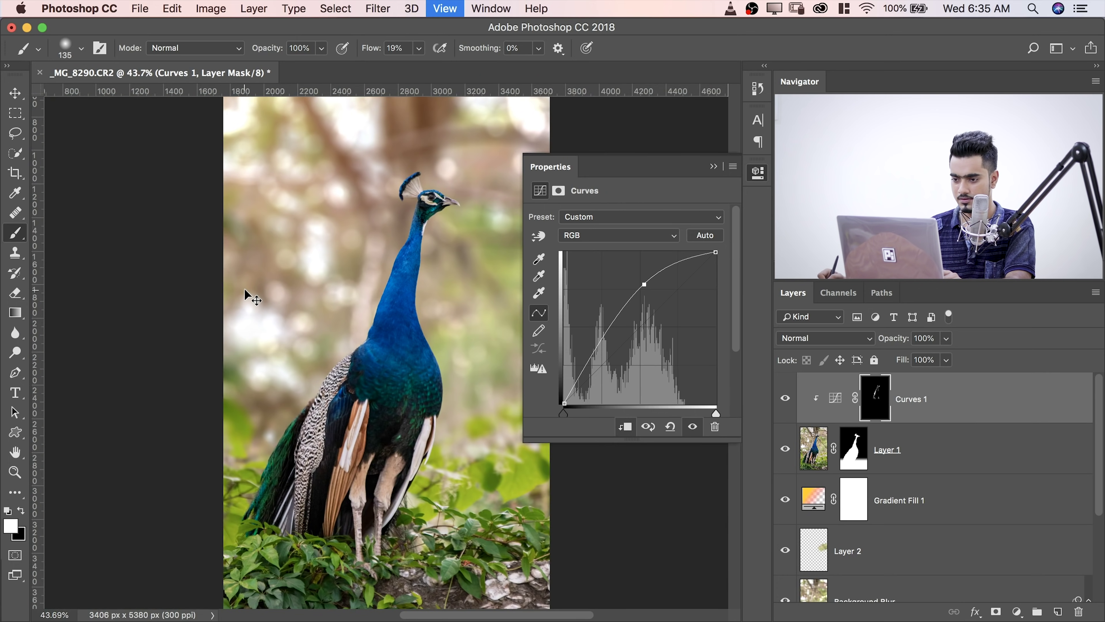
left_click(786, 399)
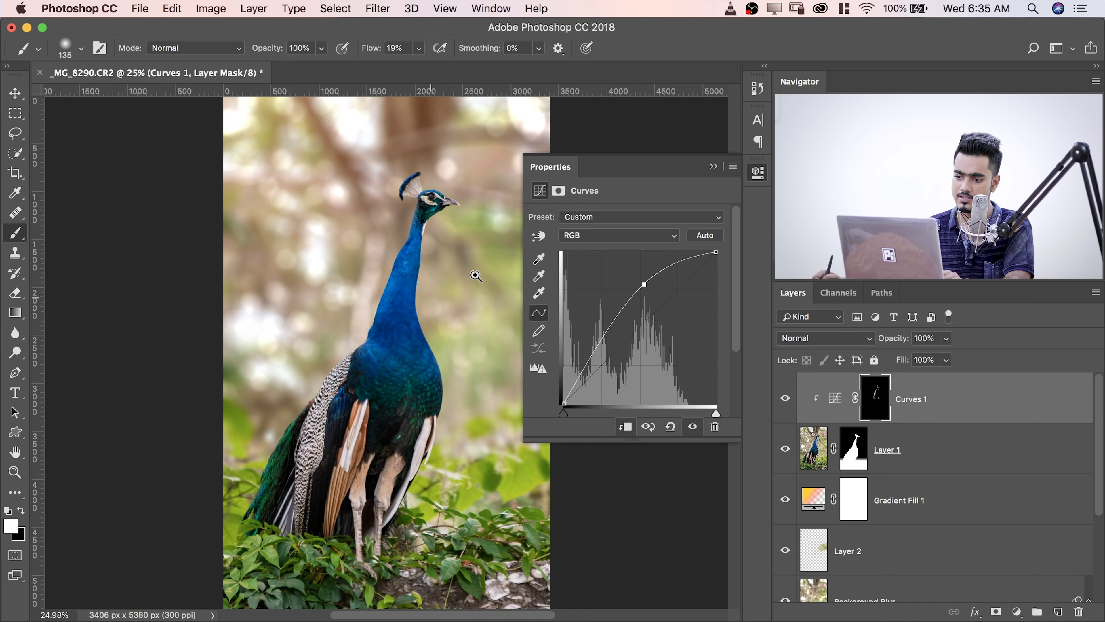
- Brighten the peacock's lower neck by painting white on the Curves 1 mask with a 185 px brush
left_click_drag(506, 265, 513, 264)
left_click_drag(338, 253, 401, 239)
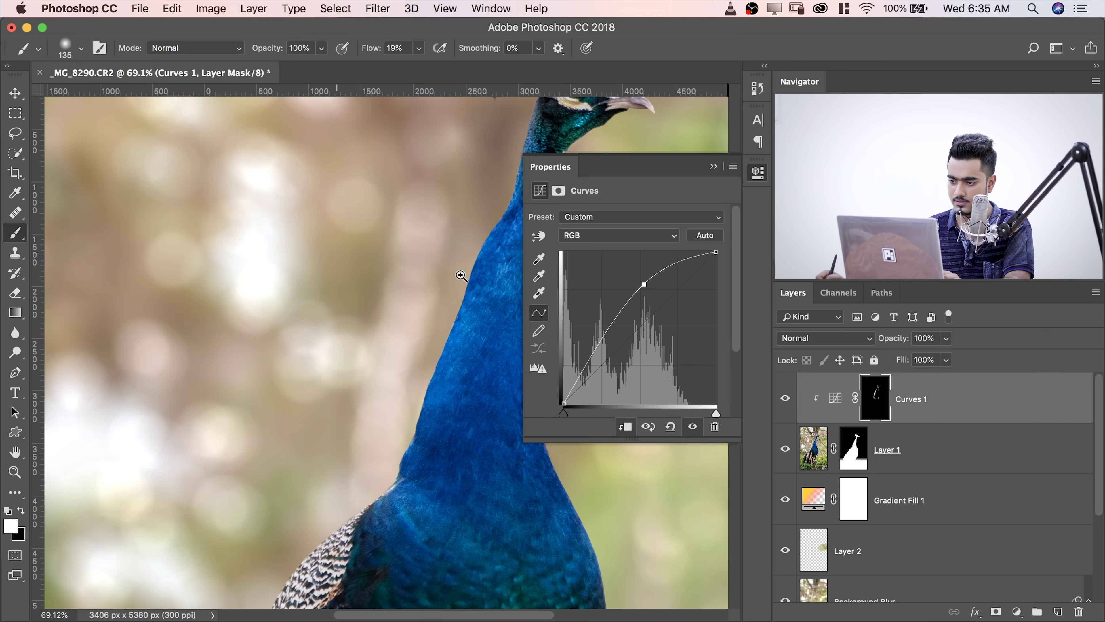
left_click_drag(462, 273, 311, 276)
left_click_drag(288, 350, 305, 348)
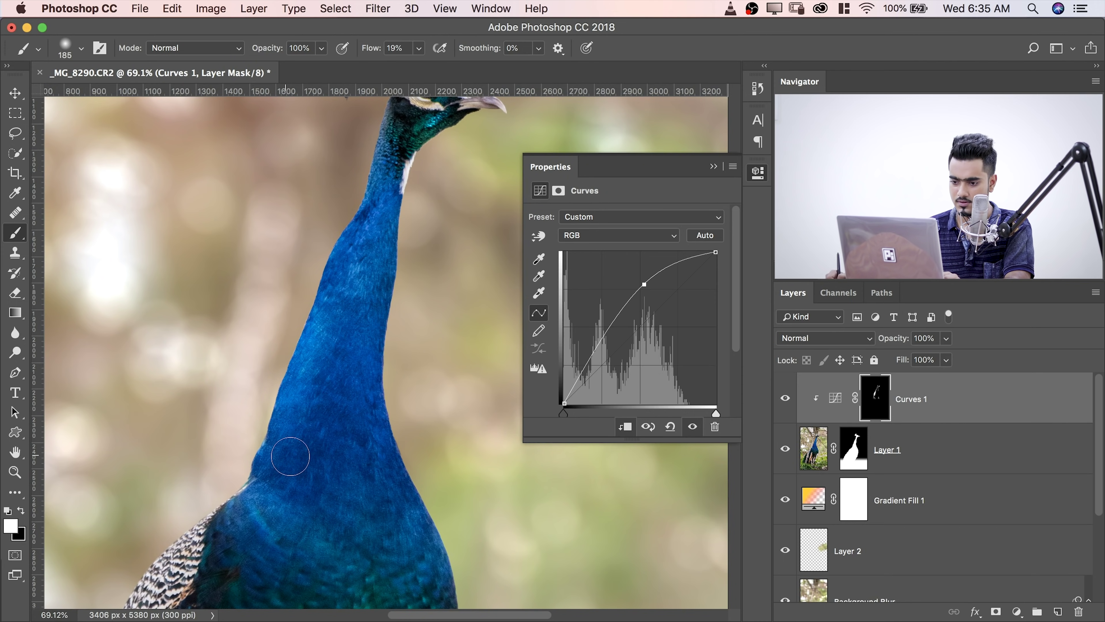
- Tone down the highlights in the middle of the neck by painting black on the Curves 1 mask with the 185 px brush
key("x")
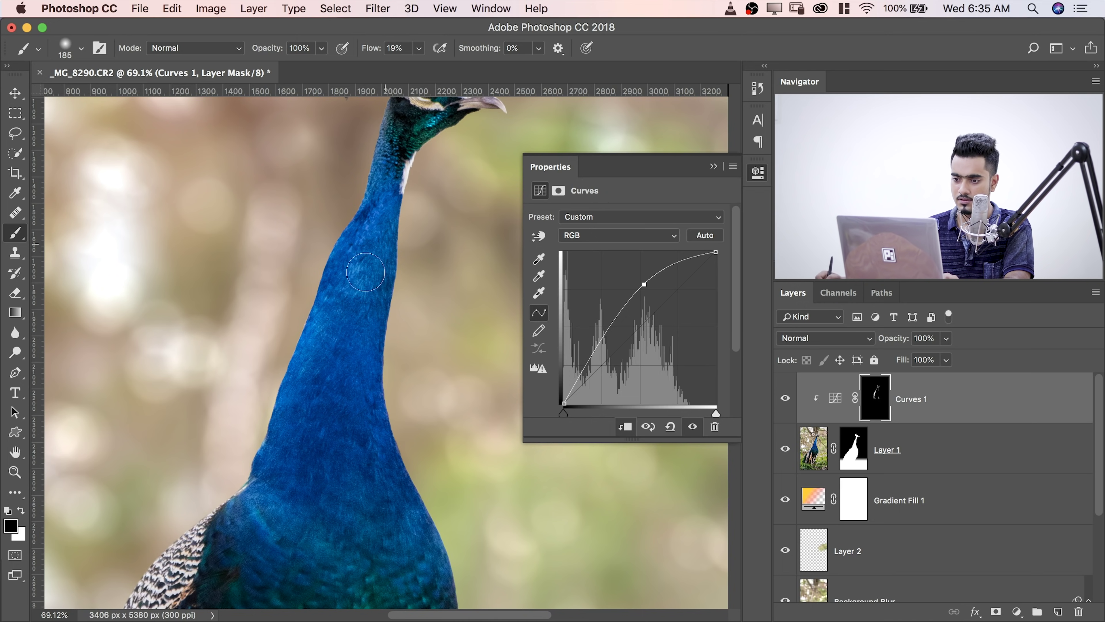
left_click_drag(368, 253, 347, 332)
key("super+r")
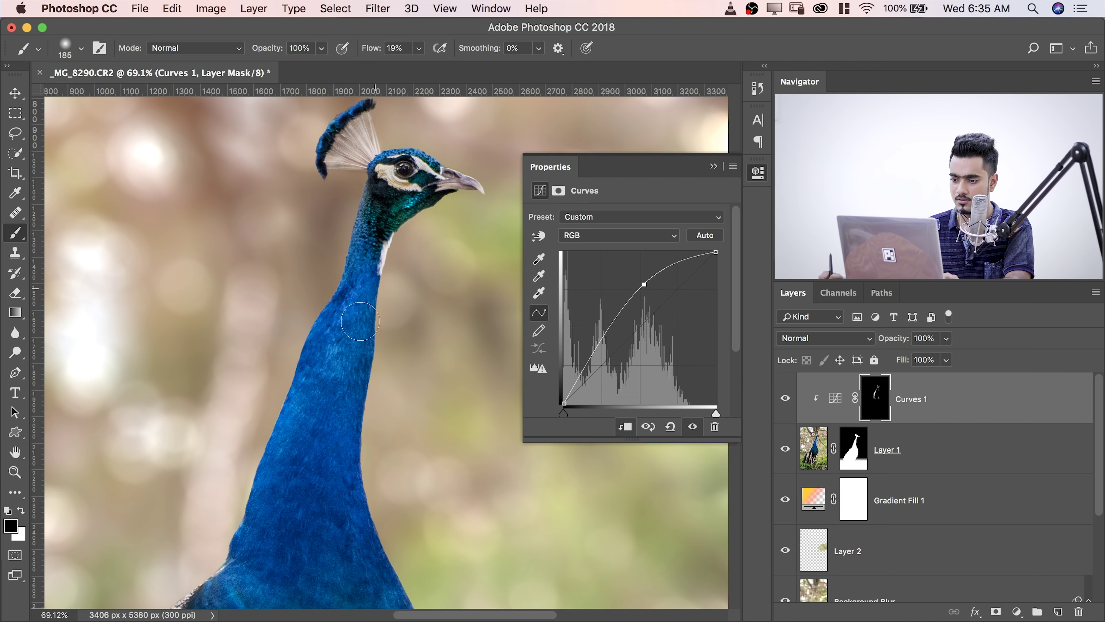
left_click_drag(392, 365, 326, 490)
- Paint white on the Curves 1 mask over the beak and the pale feathers around the eye with a 45 to 31 px brush
left_click_drag(384, 298, 486, 298)
left_click_drag(415, 375, 274, 388)
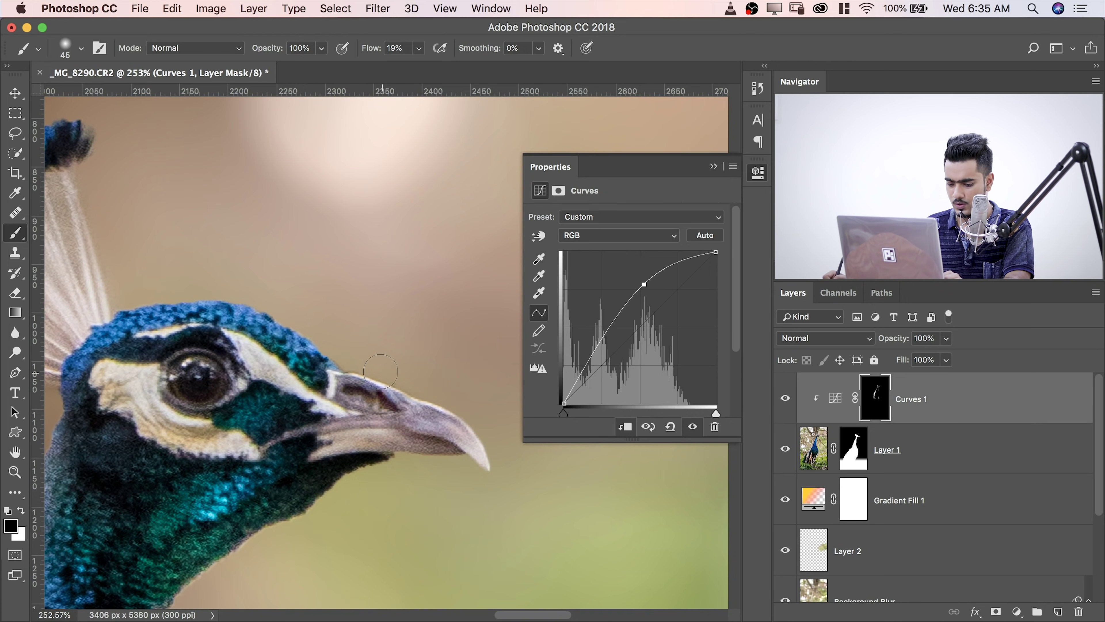
key("x")
mouse_move(357, 366)
left_mouse_down()
mouse_move(392, 394)
mouse_move(493, 436)
mouse_move(487, 463)
left_mouse_up()
mouse_move(333, 434)
left_mouse_down()
mouse_move(319, 434)
mouse_move(394, 434)
left_mouse_up()
left_click_drag(237, 342, 311, 388)
mouse_move(188, 364)
left_mouse_down()
mouse_move(182, 387)
mouse_move(171, 376)
left_mouse_up()
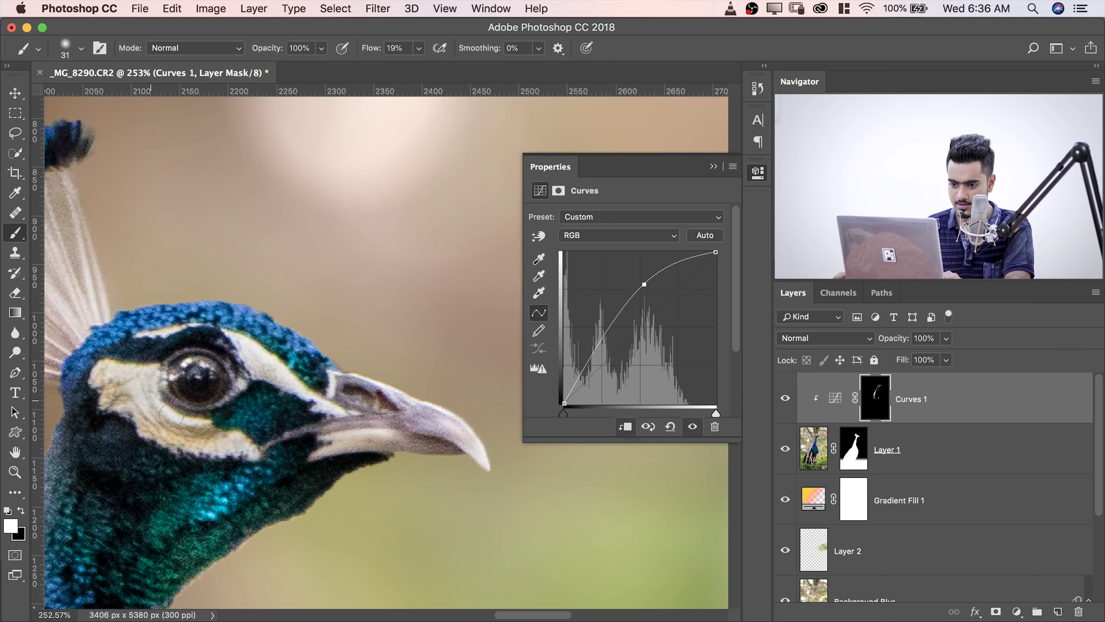
left_click_drag(180, 330, 343, 319)
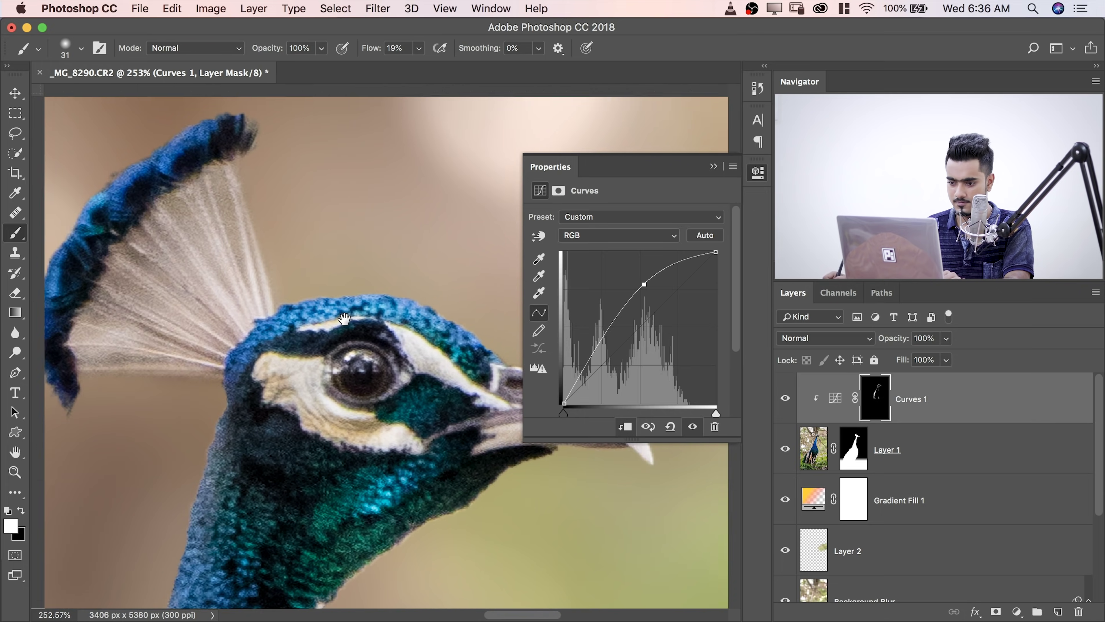
key("super+0")
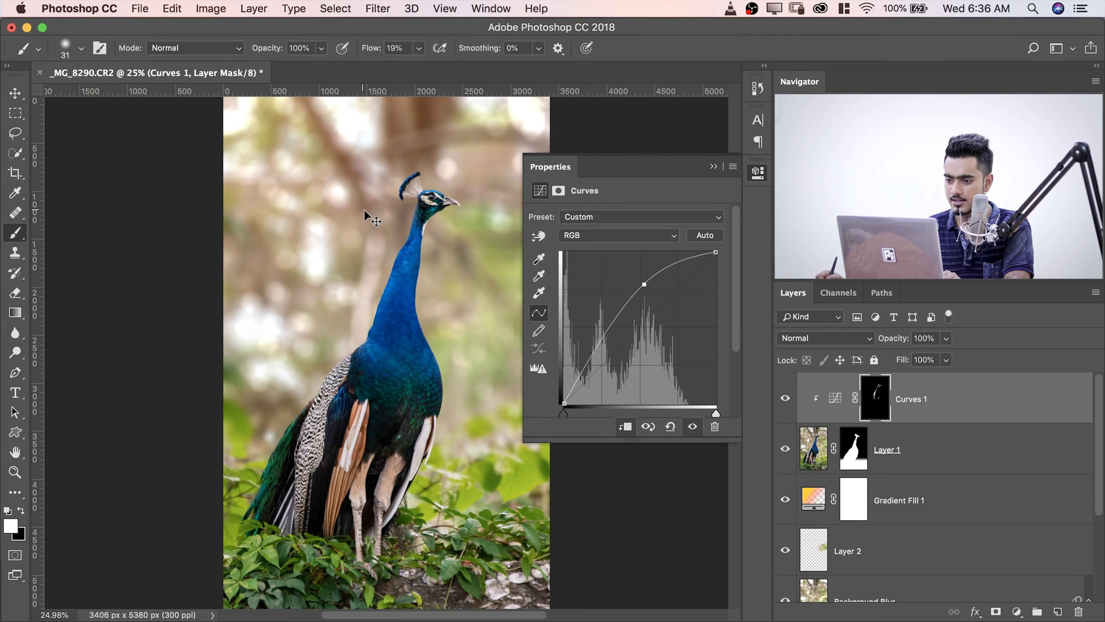
left_click_drag(391, 217, 296, 254)
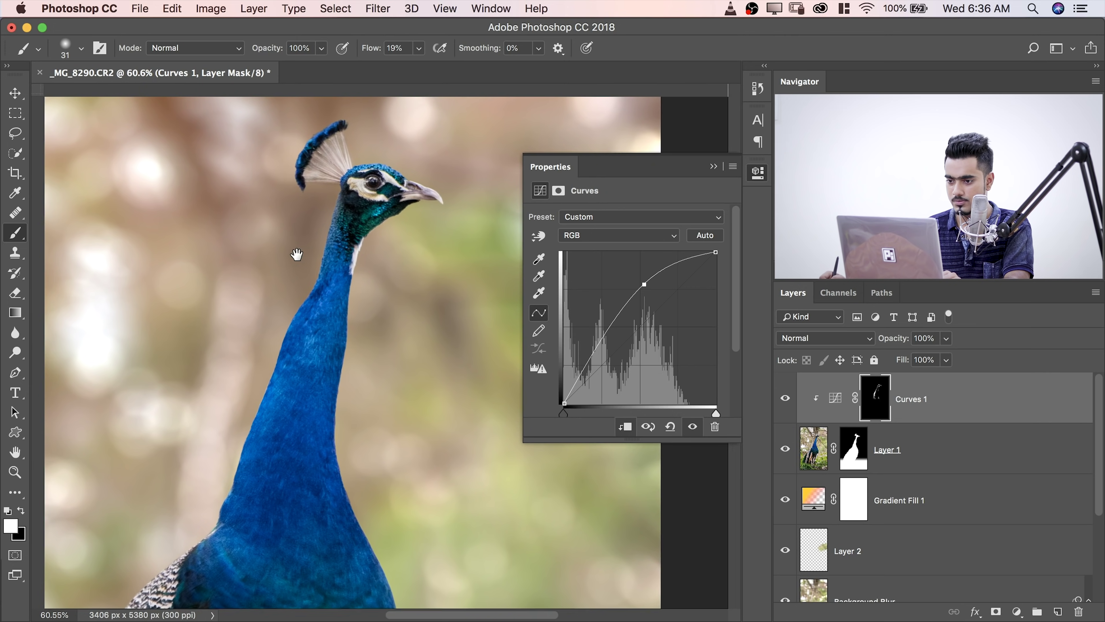
- Compare the peacock's head and neck with and without the Curves 1 adjustment
key("super+r")
left_click(789, 401)
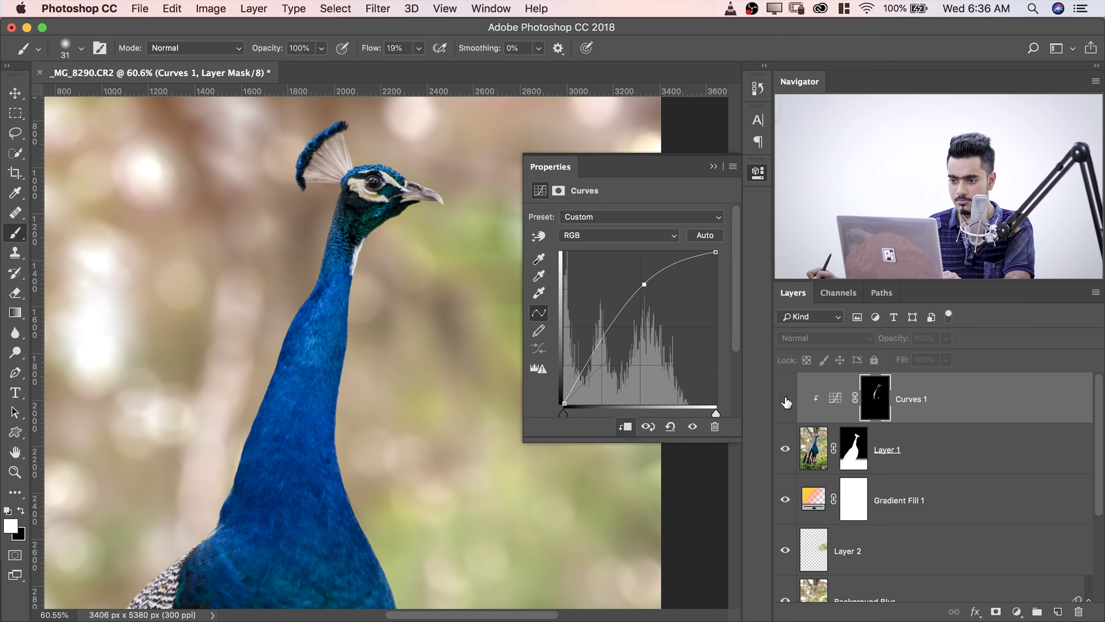
left_click(788, 401)
- Paint white on the Curves 1 mask over the blue wing feathers and the green tail feathers with a 124 px brush
left_click_drag(372, 332, 349, 341)
left_click_drag(291, 418, 347, 221)
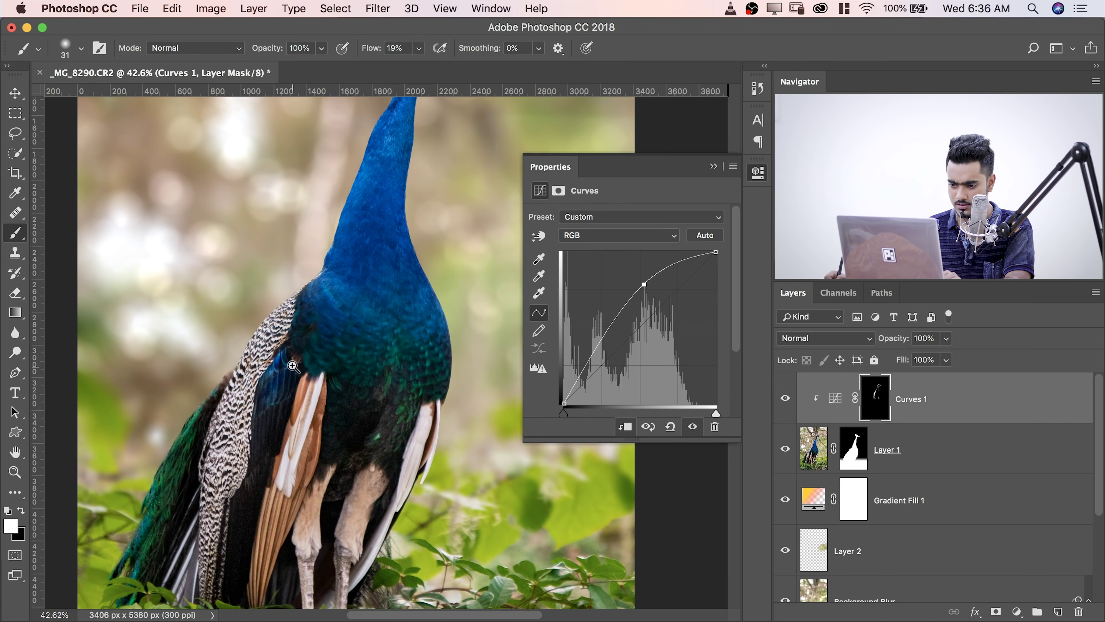
left_click_drag(294, 353, 324, 343)
left_click_drag(250, 365, 334, 283)
key("super+r")
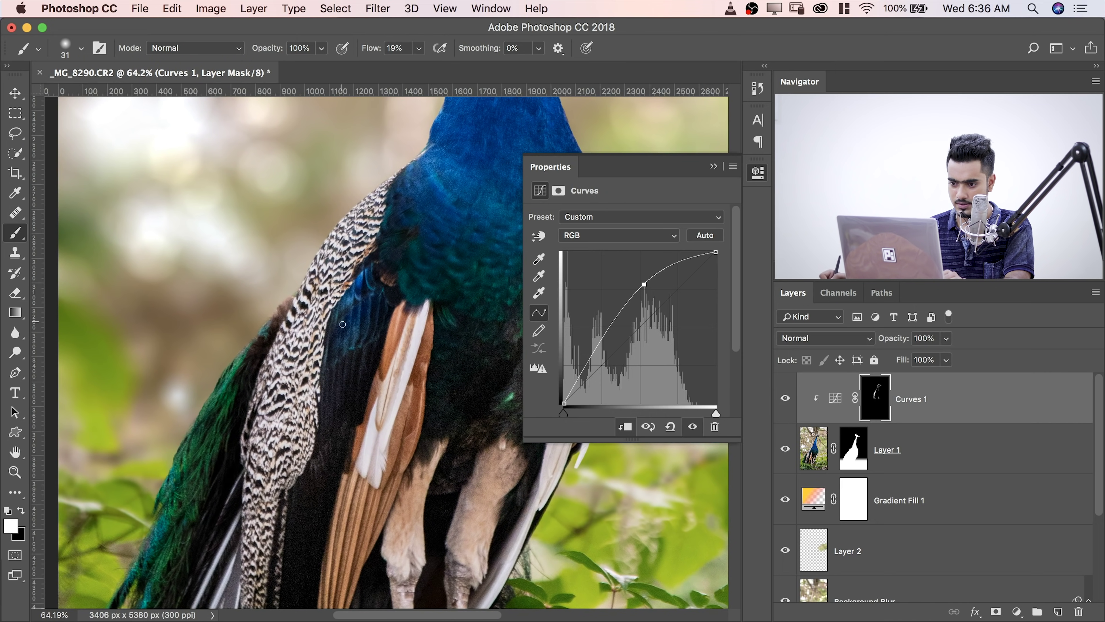
left_click_drag(346, 324, 373, 317)
mouse_move(365, 284)
left_mouse_down()
mouse_move(347, 321)
mouse_move(387, 309)
mouse_move(365, 342)
left_mouse_up()
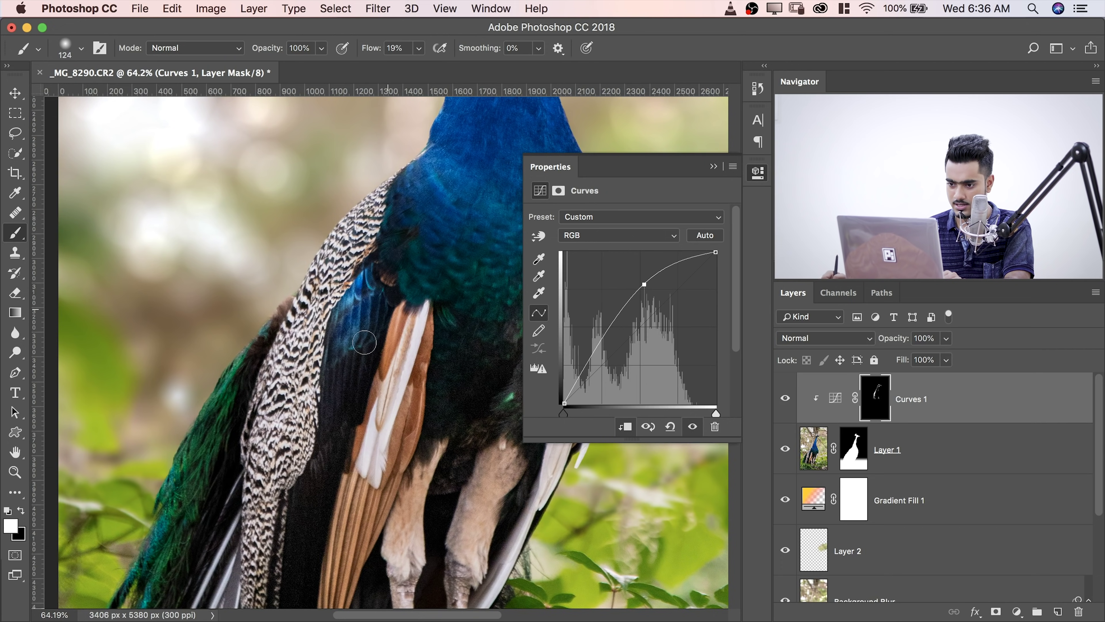
mouse_move(265, 337)
left_mouse_down()
mouse_move(222, 397)
mouse_move(215, 437)
mouse_move(171, 492)
left_mouse_up()
mouse_move(301, 301)
left_mouse_down()
mouse_move(277, 322)
mouse_move(262, 368)
left_mouse_up()
- Brighten the green chest feathers by painting white on the Curves 1 mask with a 278 px brush
left_click_drag(373, 352, 322, 353)
left_click_drag(510, 335, 318, 321)
left_click_drag(283, 245, 298, 245)
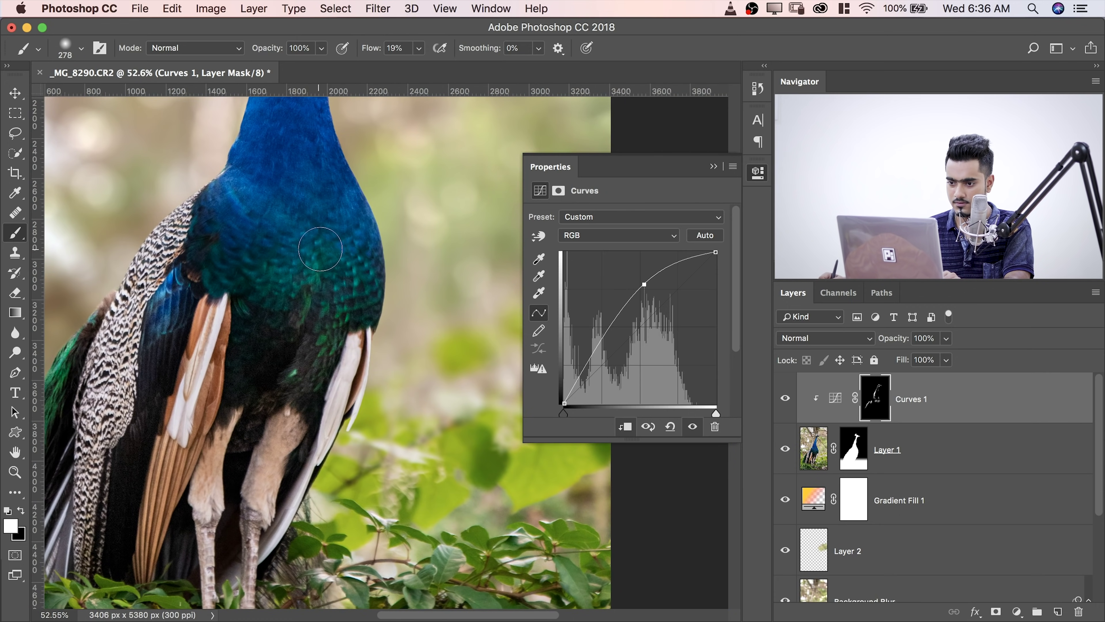
left_click_drag(317, 321, 291, 329)
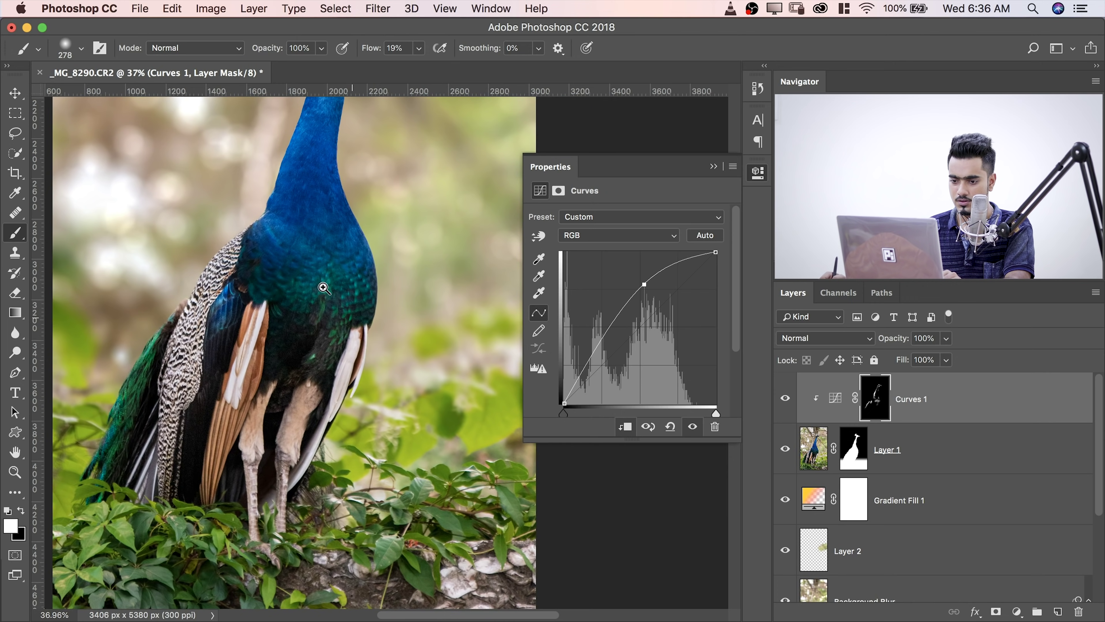
left_click_drag(323, 286, 325, 328)
left_click_drag(340, 288, 352, 208)
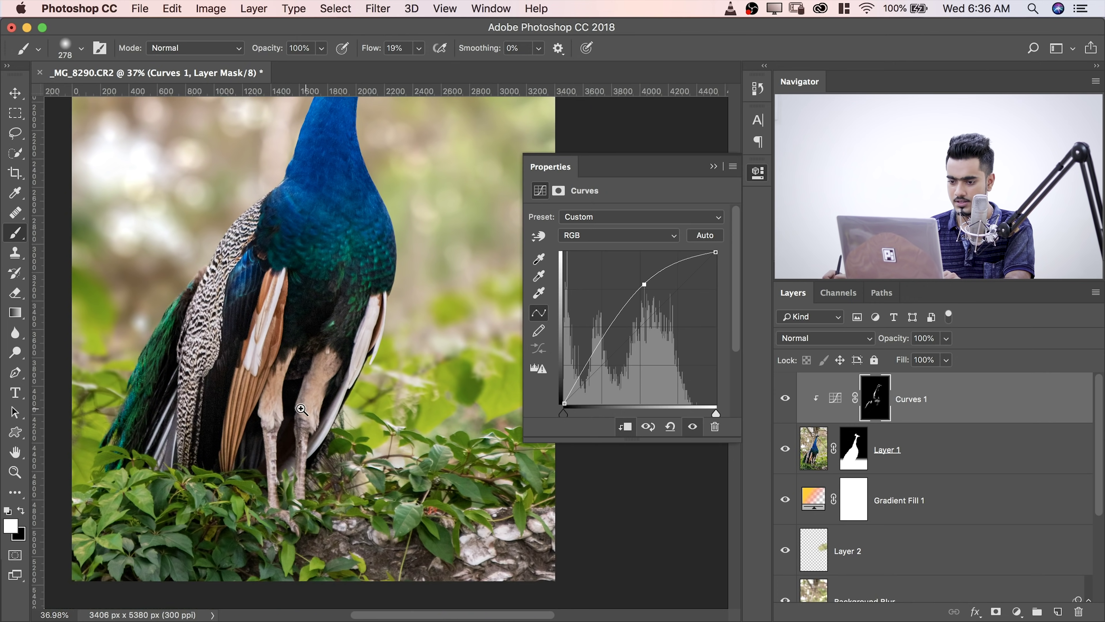
- Paint white on the Curves 1 mask down both of the peacock's legs with a 92 px brush
mouse_move(301, 409)
left_mouse_down()
mouse_move(303, 398)
mouse_move(234, 411)
left_mouse_up()
left_click_drag(324, 385, 299, 277)
left_click_drag(330, 354, 306, 361)
left_click_drag(292, 365, 285, 505)
left_click_drag(220, 364, 226, 514)
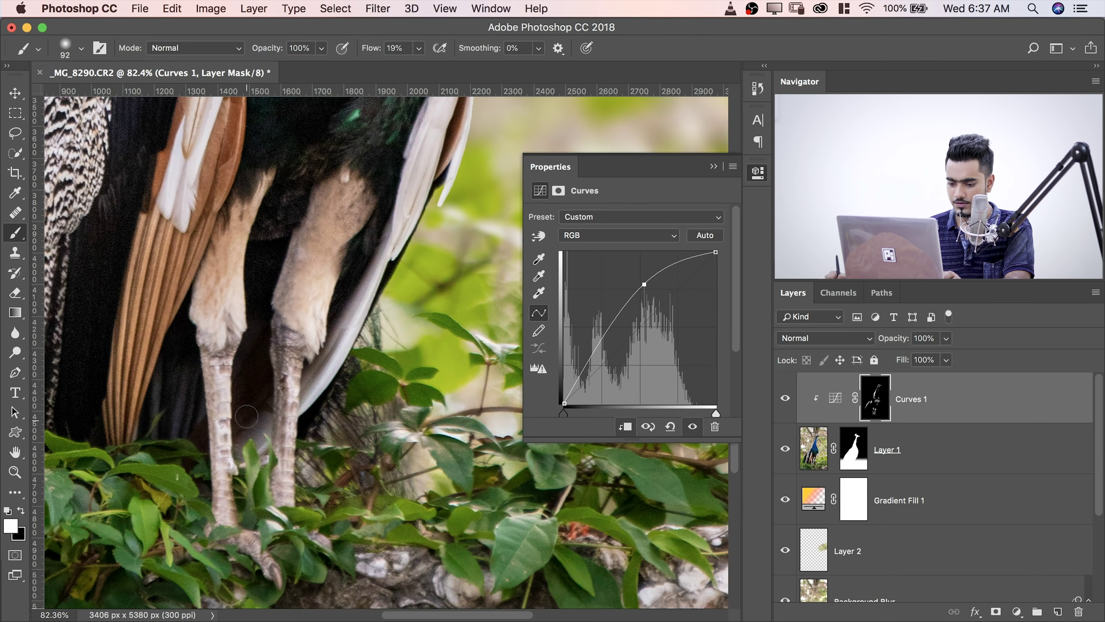
- Remove the highlight spill between and around the lower legs by painting black on the Curves 1 mask with the 92 px brush
key("x")
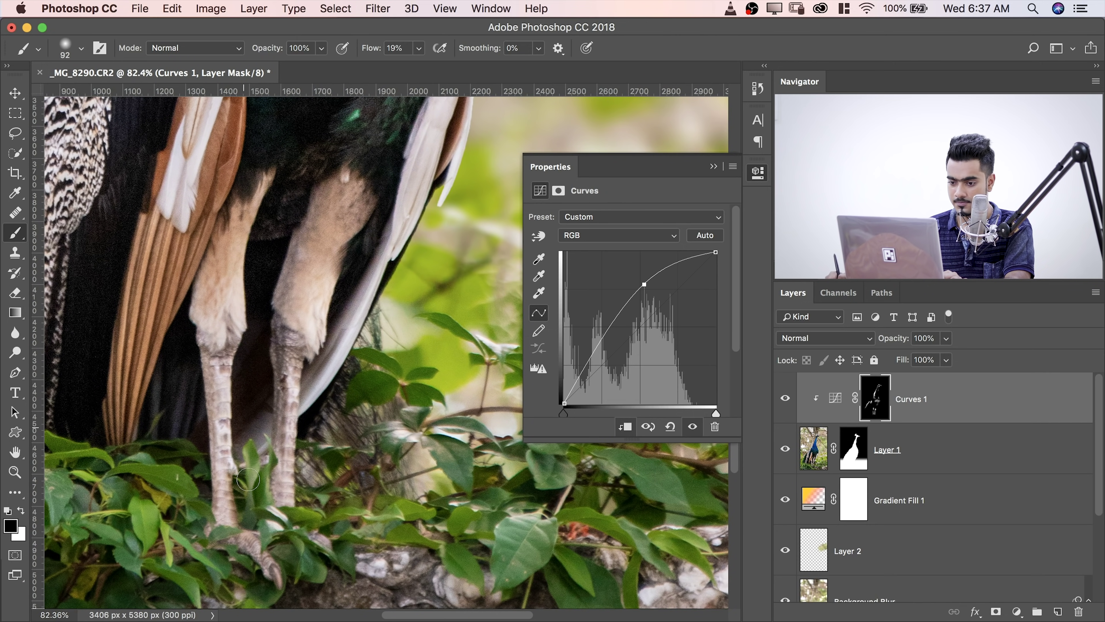
mouse_move(248, 479)
left_mouse_down()
mouse_move(304, 483)
mouse_move(309, 523)
left_mouse_up()
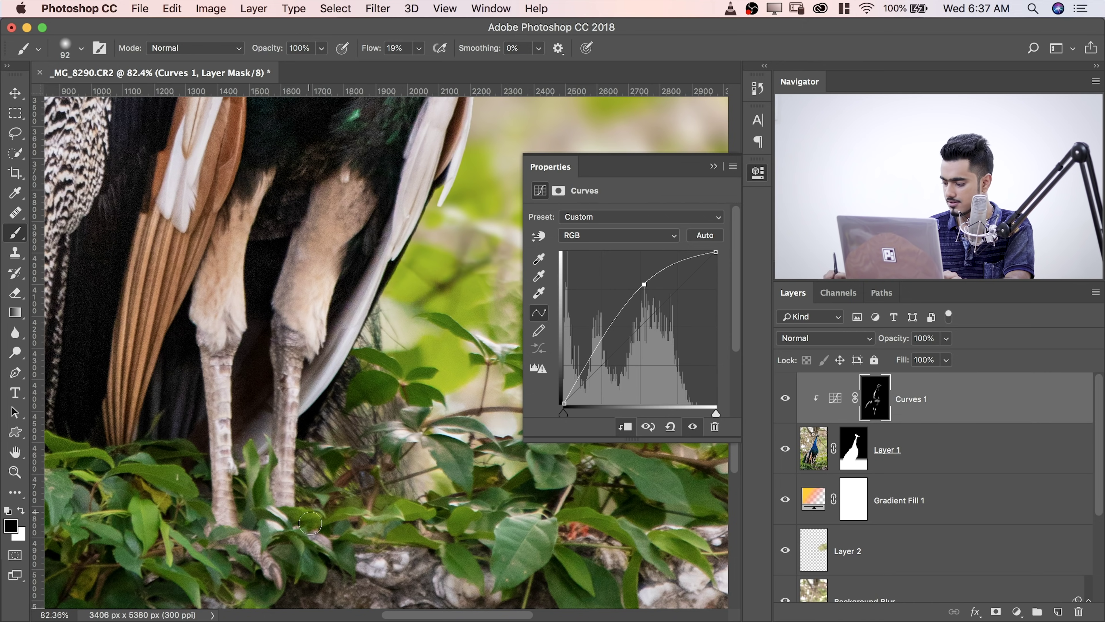
key("super+minus")
key("super+minus")
key("super+minus")
key("super+minus")
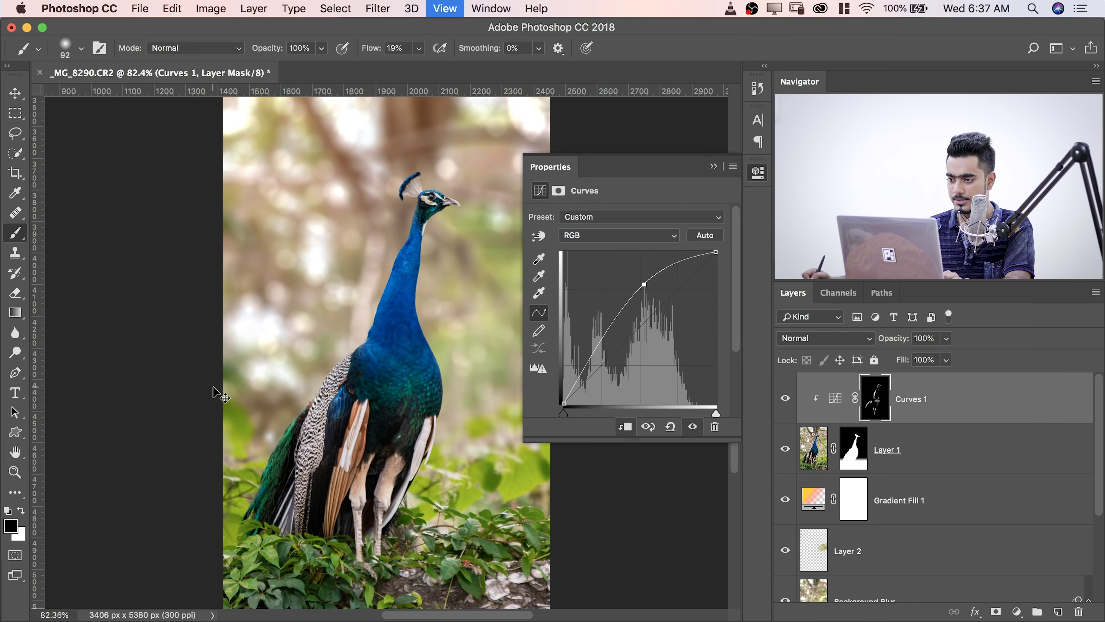
- Compare the whole photo with and without the painted Curves 1 highlights
left_click(713, 167)
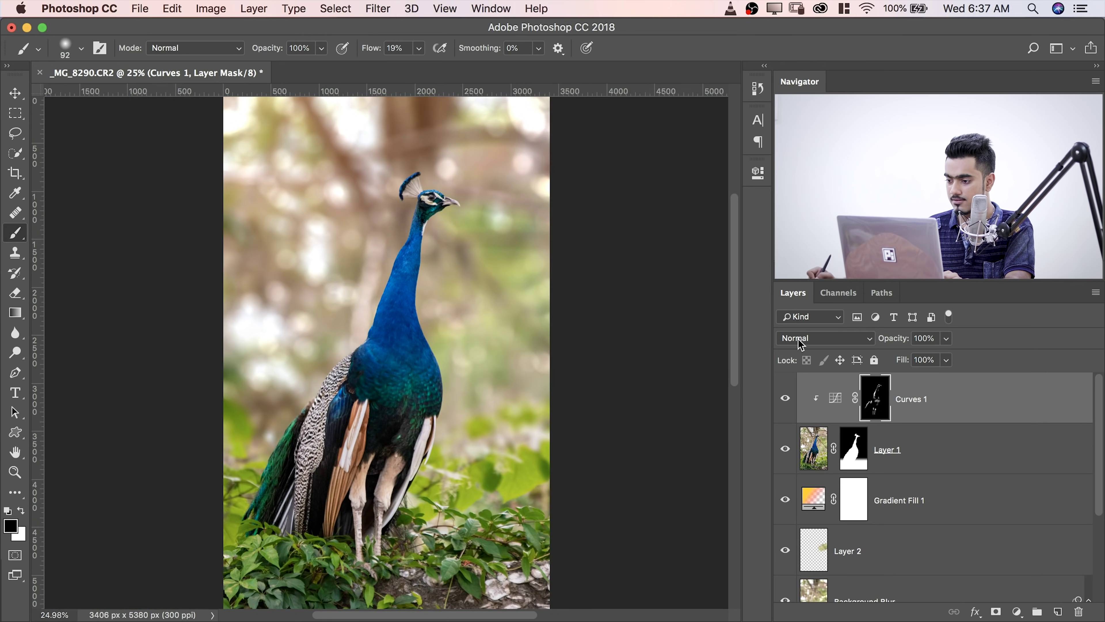
left_click(795, 402)
left_click(793, 402)
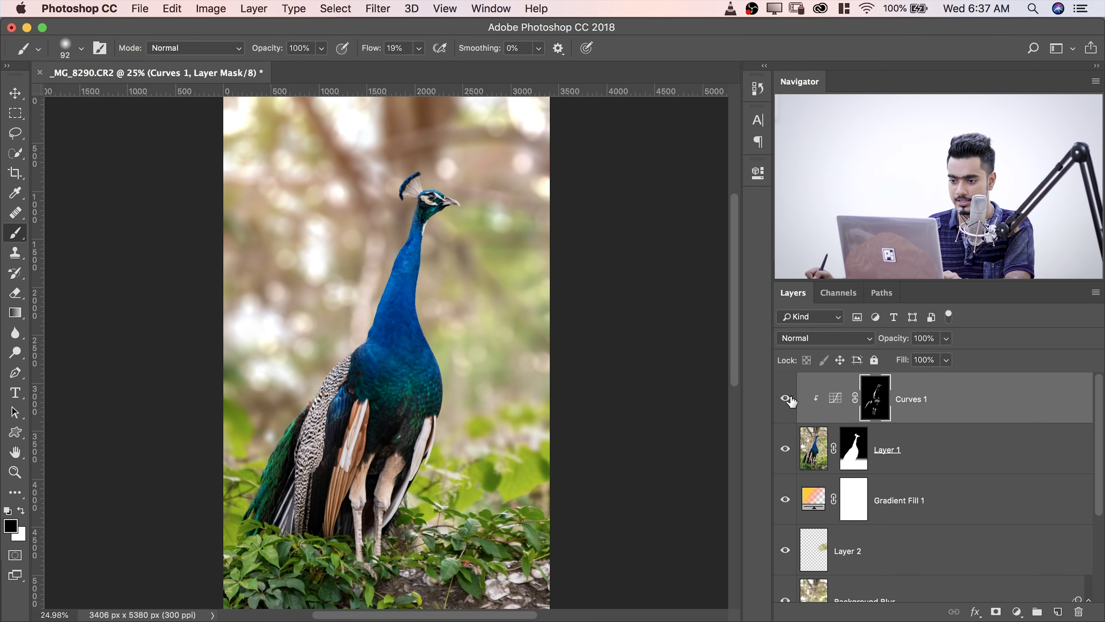
left_click(793, 401)
left_click(792, 401)
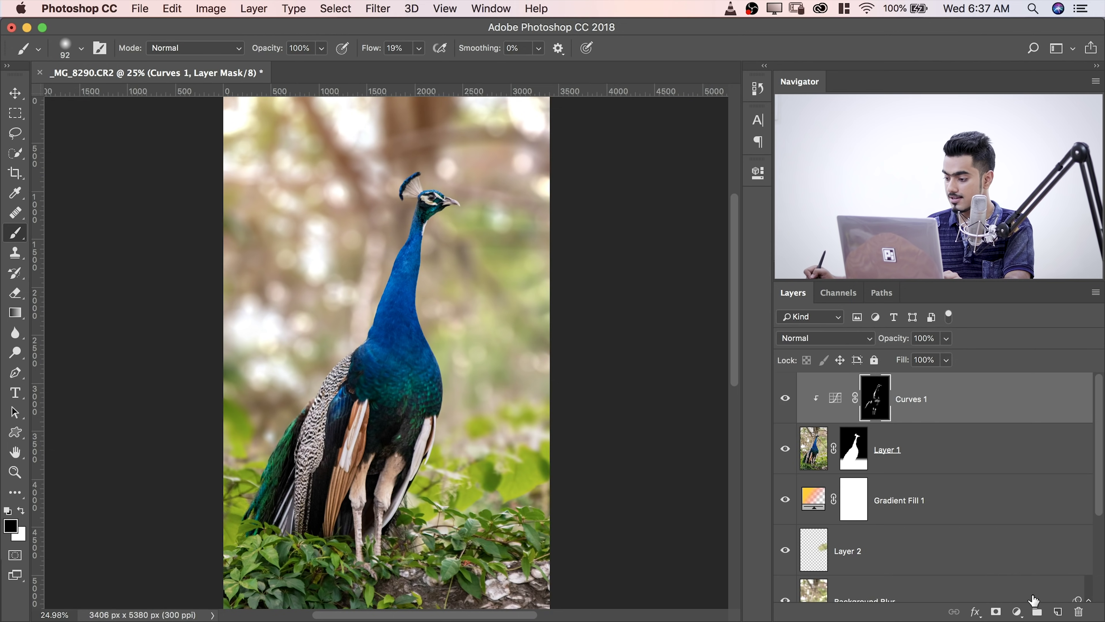
- Add a second Curves adjustment above Curves 1 with its midtones pulled down, and clip it to Layer 1
left_click(1017, 612)
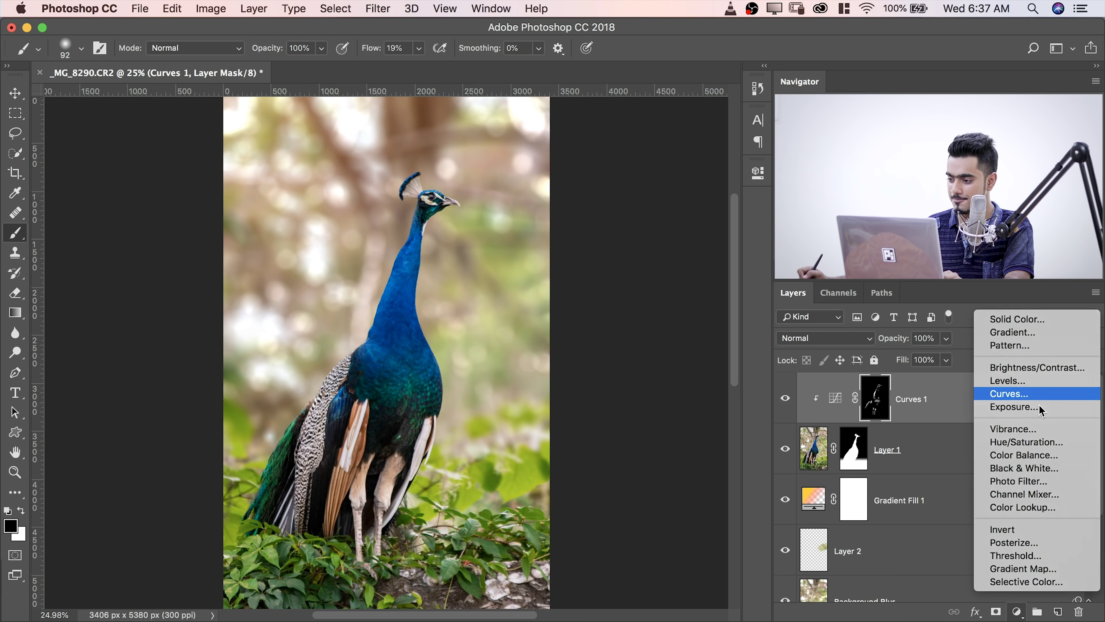
left_click(1040, 394)
left_click_drag(645, 324, 654, 341)
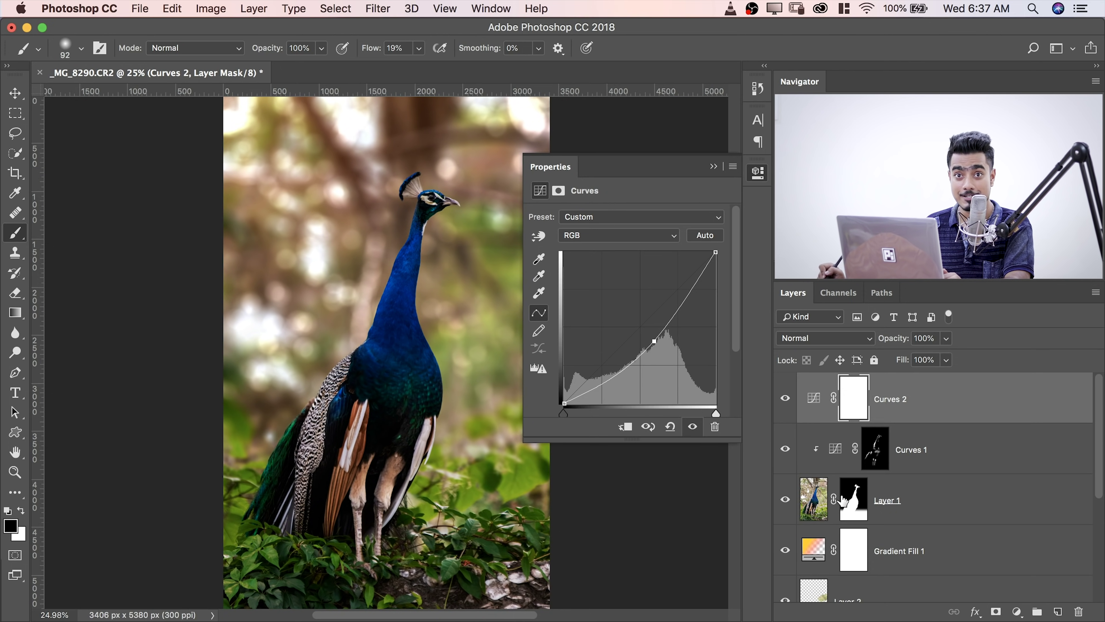
left_click(626, 429)
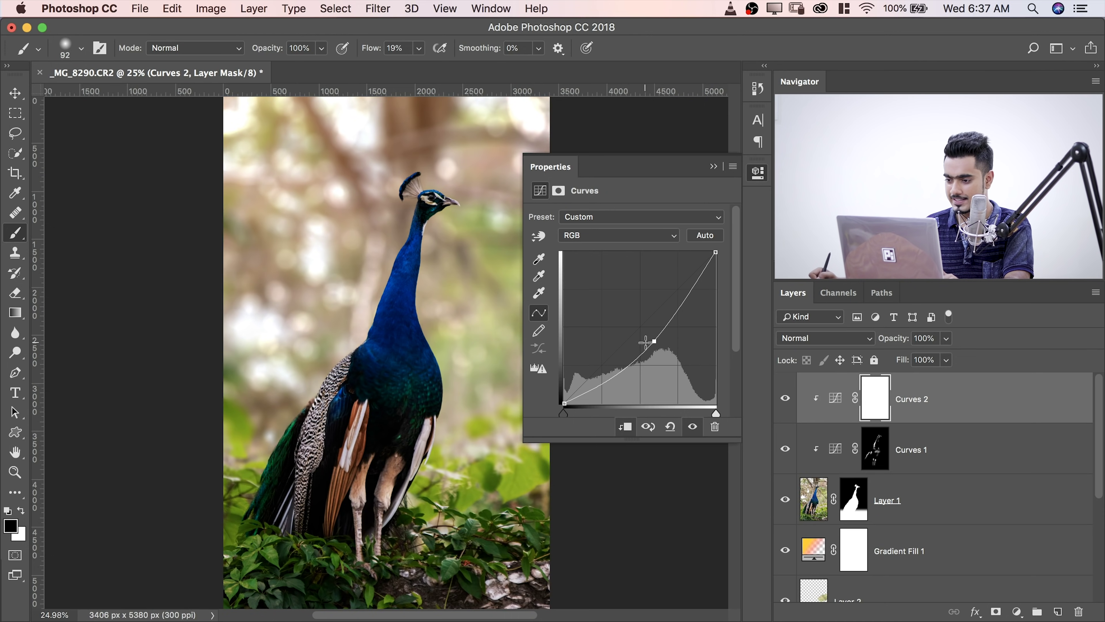
- Lower the Curves 2 midpoint slightly further and invert the layer's mask to black
mouse_move(656, 340)
left_mouse_down()
mouse_move(647, 331)
mouse_move(658, 341)
left_mouse_up()
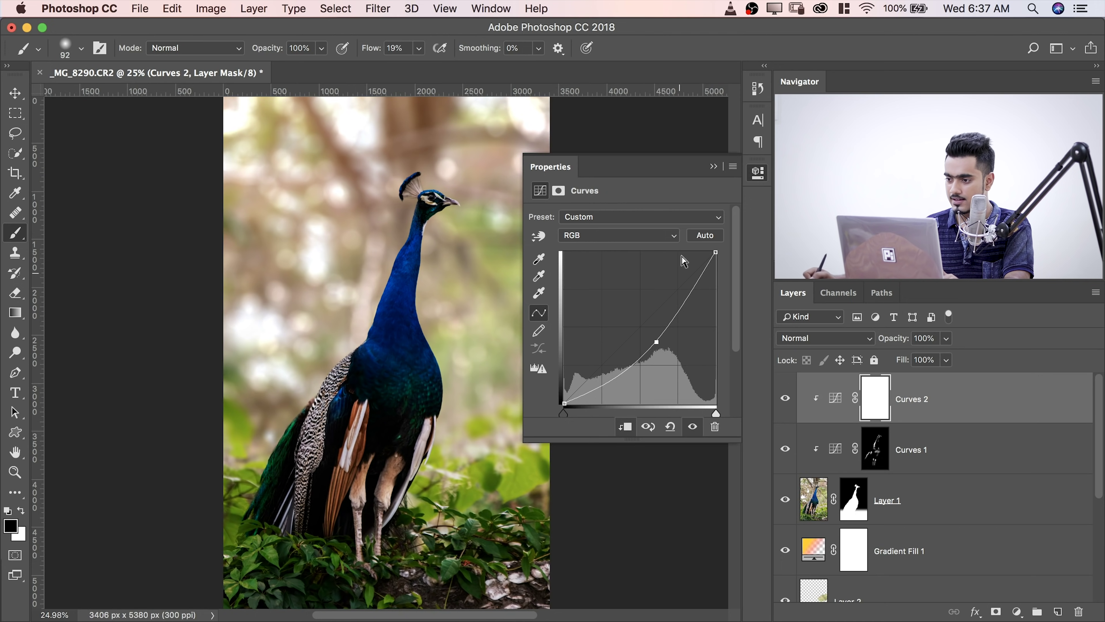
left_click(713, 168)
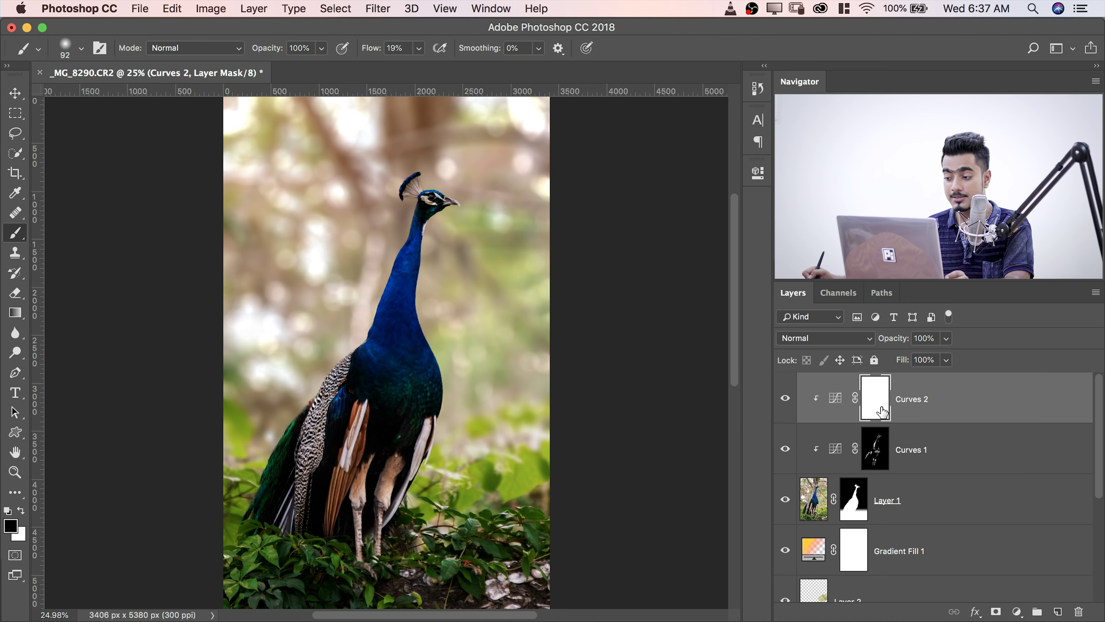
key("super+i")
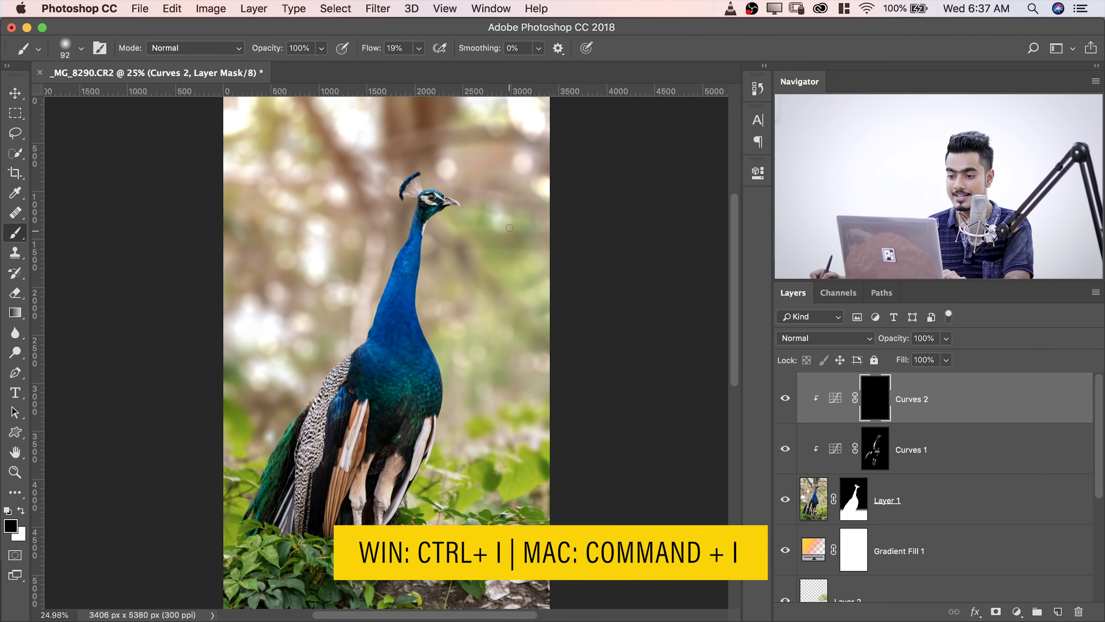
- Deepen the dark feathers between the eye and beak by painting white on the Curves 2 mask with a 29 px brush
mouse_move(454, 251)
left_mouse_down()
mouse_move(494, 239)
mouse_move(375, 339)
mouse_move(380, 324)
mouse_move(366, 355)
left_mouse_up()
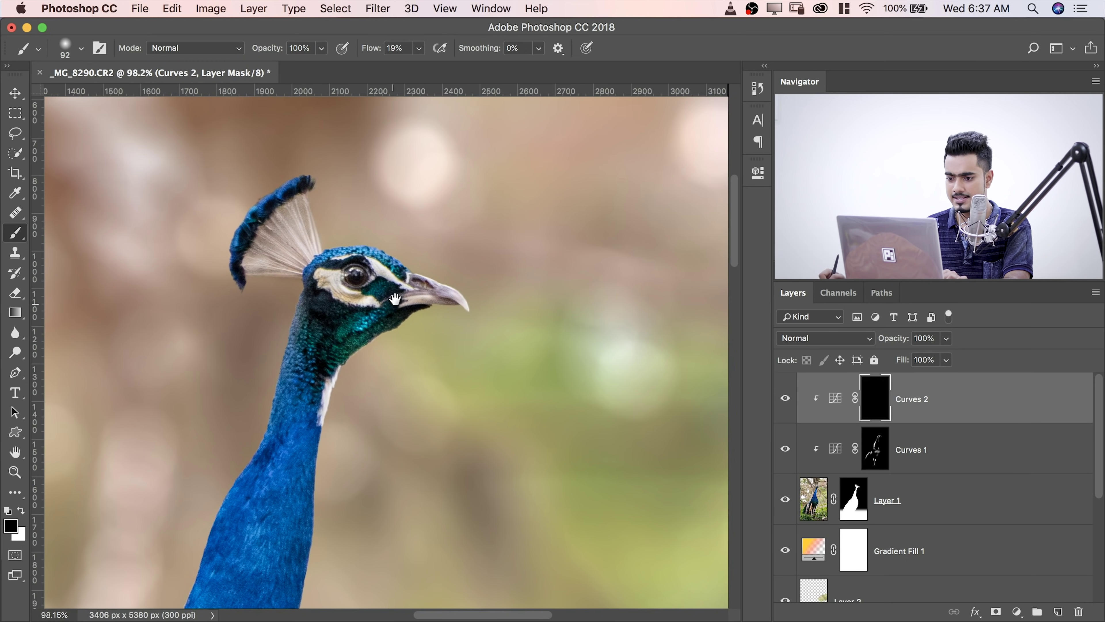
mouse_move(363, 280)
left_mouse_down()
mouse_move(386, 278)
mouse_move(319, 261)
mouse_move(325, 271)
left_mouse_up()
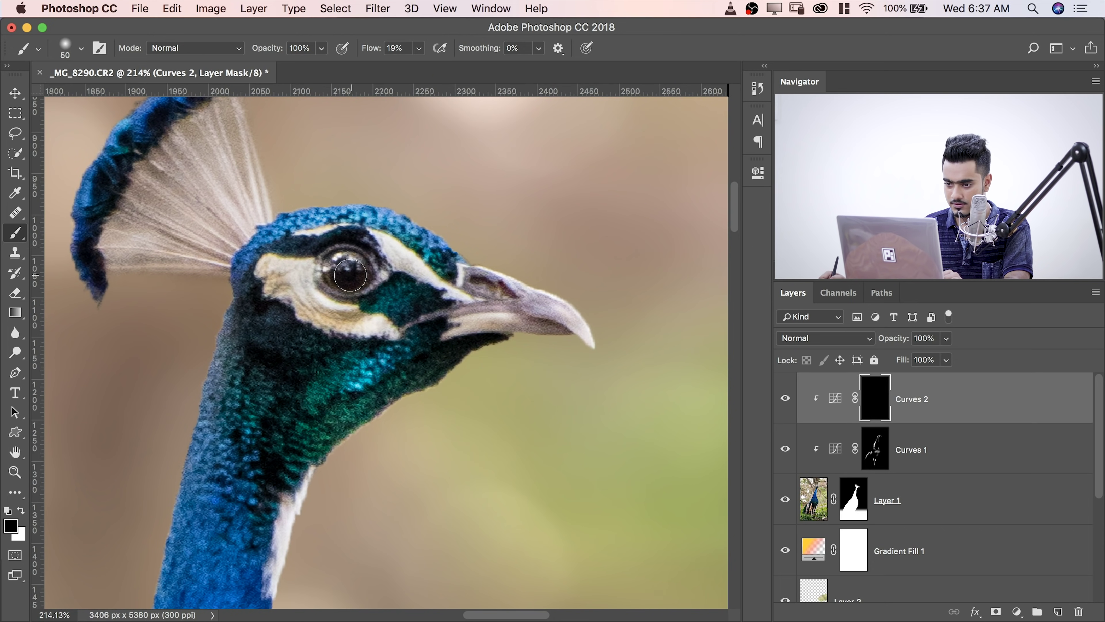
left_click_drag(475, 303, 477, 316, "ctrl+alt")
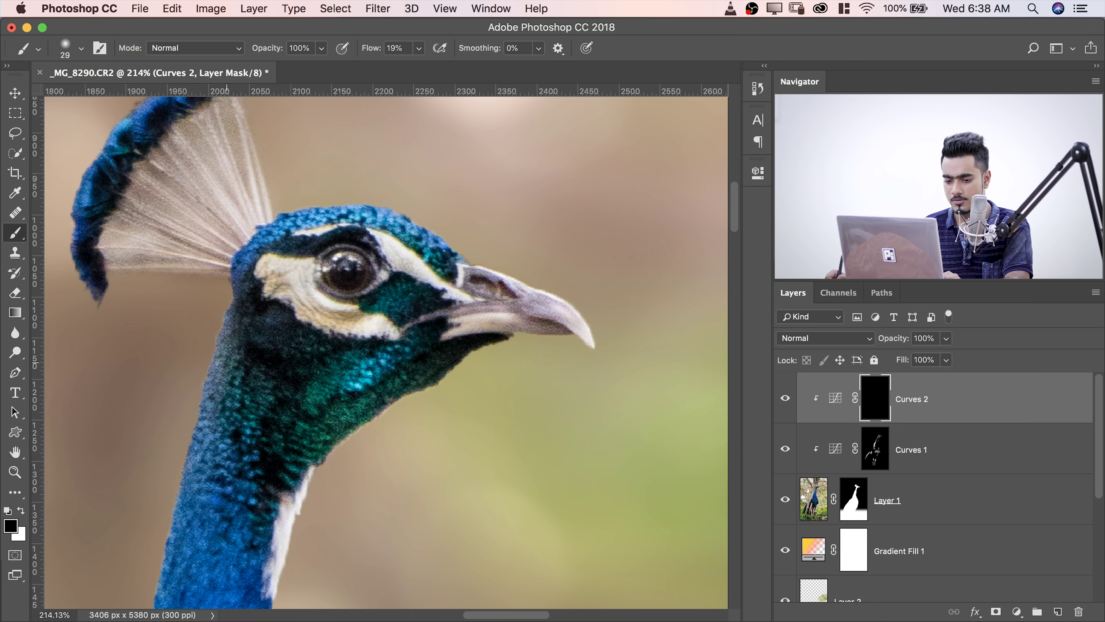
key("x")
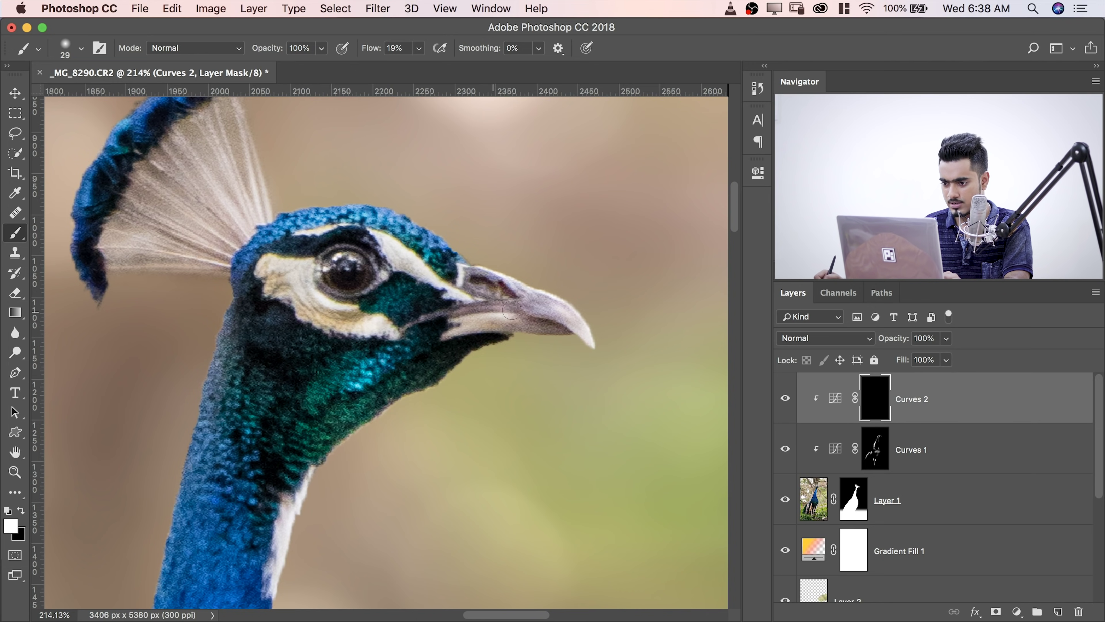
scroll(388, 324, "left", 3)
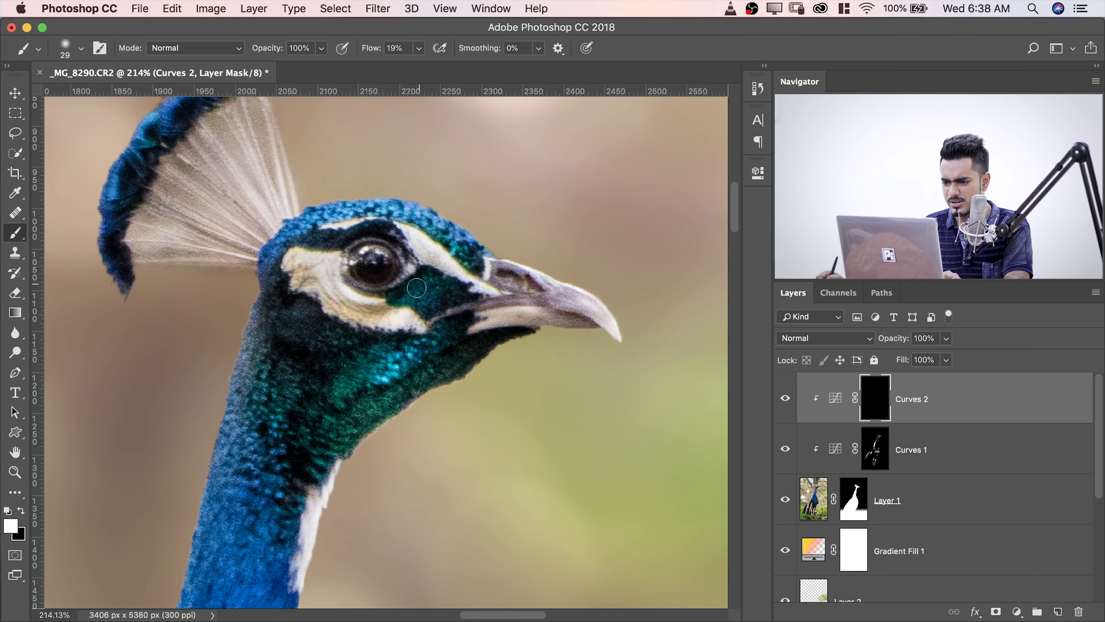
mouse_move(435, 287)
left_mouse_down()
mouse_move(419, 291)
mouse_move(444, 291)
mouse_move(413, 306)
mouse_move(413, 326)
mouse_move(432, 325)
left_mouse_up()
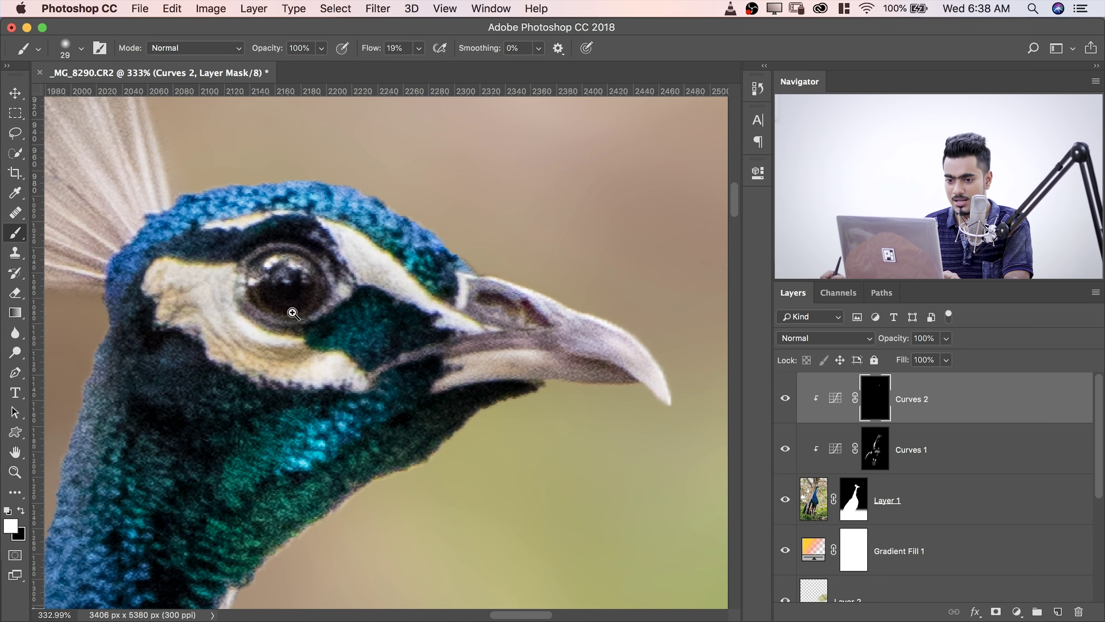
- Darken the crest by painting white on the Curves 2 mask along its fan feathers and inner edge with the 29 px brush
left_click_drag(293, 314, 480, 336)
left_click_drag(125, 232, 155, 269)
mouse_move(128, 274)
left_mouse_down()
mouse_move(165, 313)
mouse_move(148, 314)
mouse_move(236, 287)
left_mouse_up()
left_click_drag(171, 226, 214, 242)
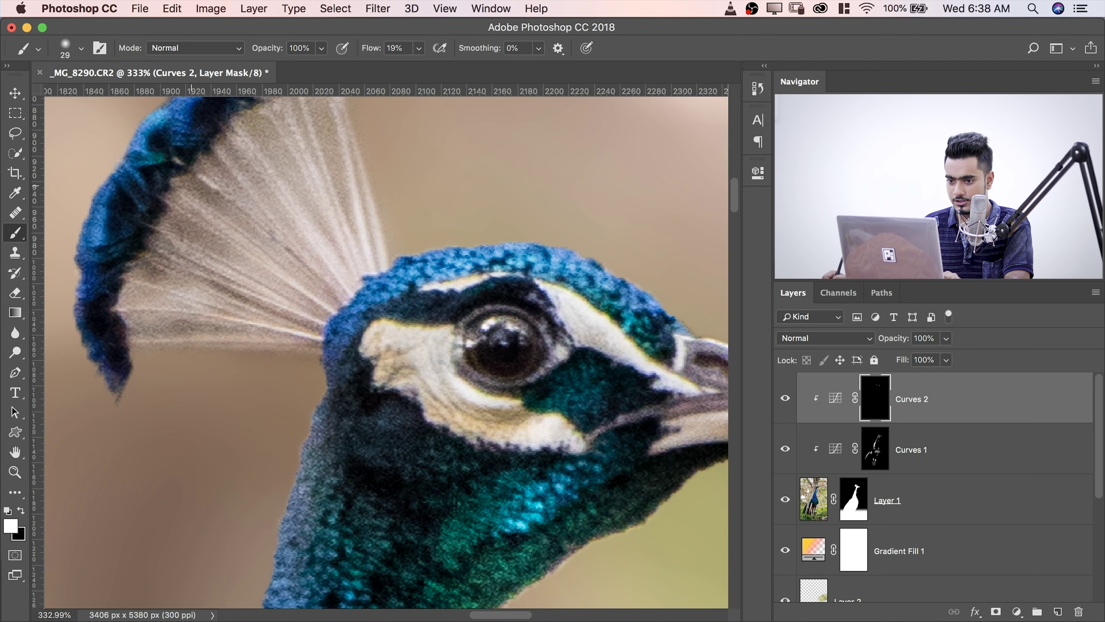
left_click_drag(195, 191, 227, 209)
left_click_drag(227, 149, 260, 191)
key("space")
left_click_drag(291, 140, 321, 300)
left_click_drag(307, 206, 349, 324)
left_click_drag(323, 362, 332, 369)
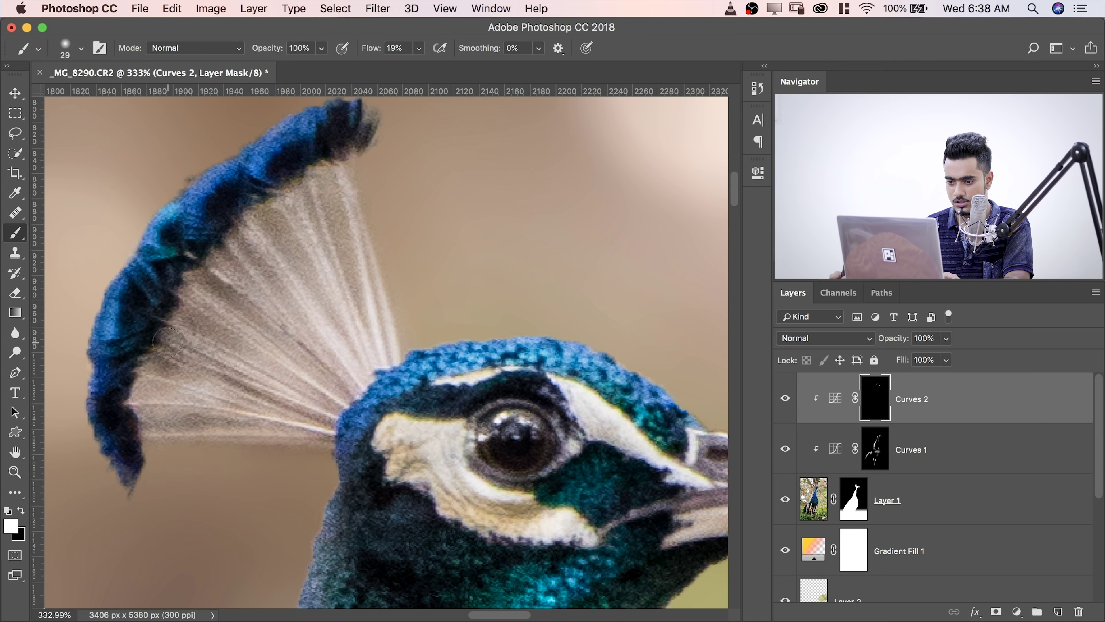
left_click_drag(168, 337, 331, 383)
left_click_drag(198, 403, 311, 404)
key("super+space")
left_click_drag(376, 367, 244, 368)
key("space")
left_click_drag(364, 446, 434, 363)
key("super+space")
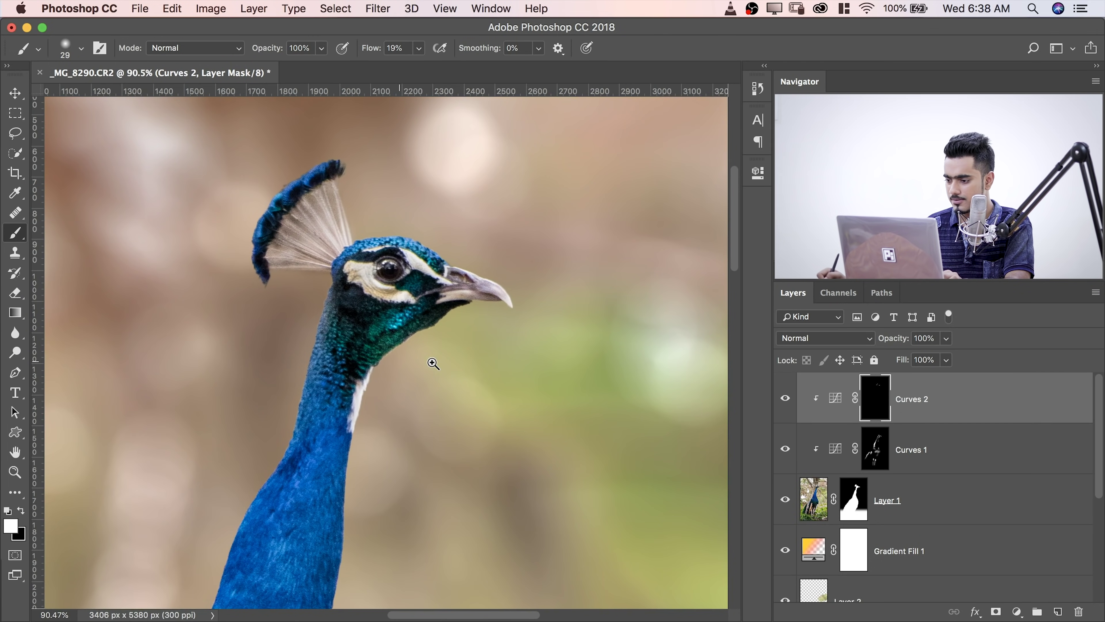
- Reopen the Blur Gallery smart filter on the Background Blur layer and show its Noise settings, with the neck and background magnified
scroll(1100, 448, "down", 3)
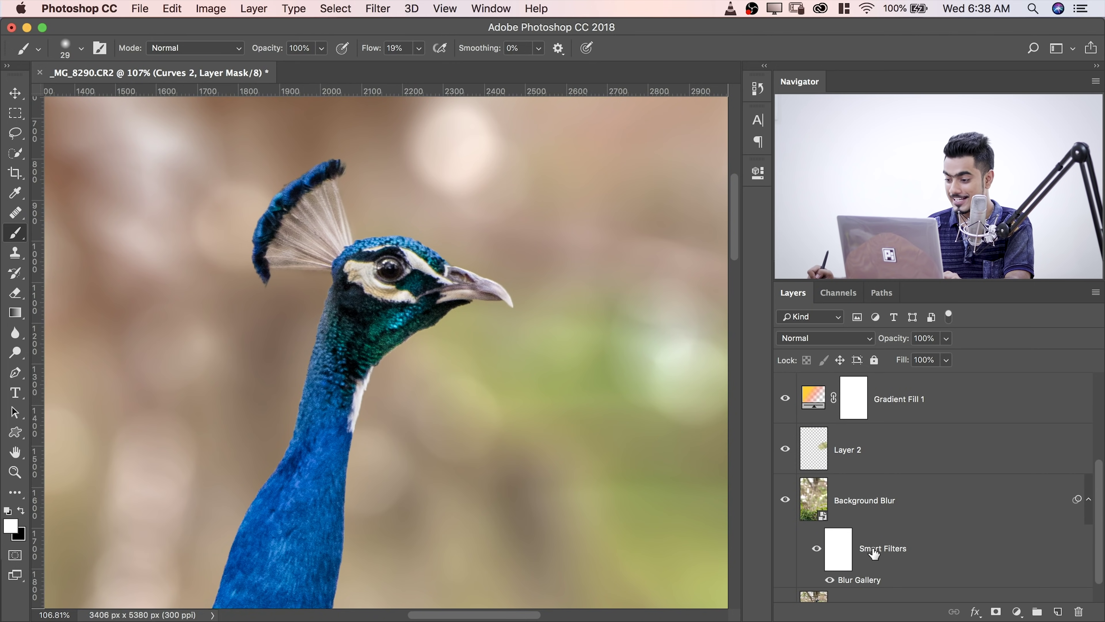
left_click_drag(861, 582, 875, 574)
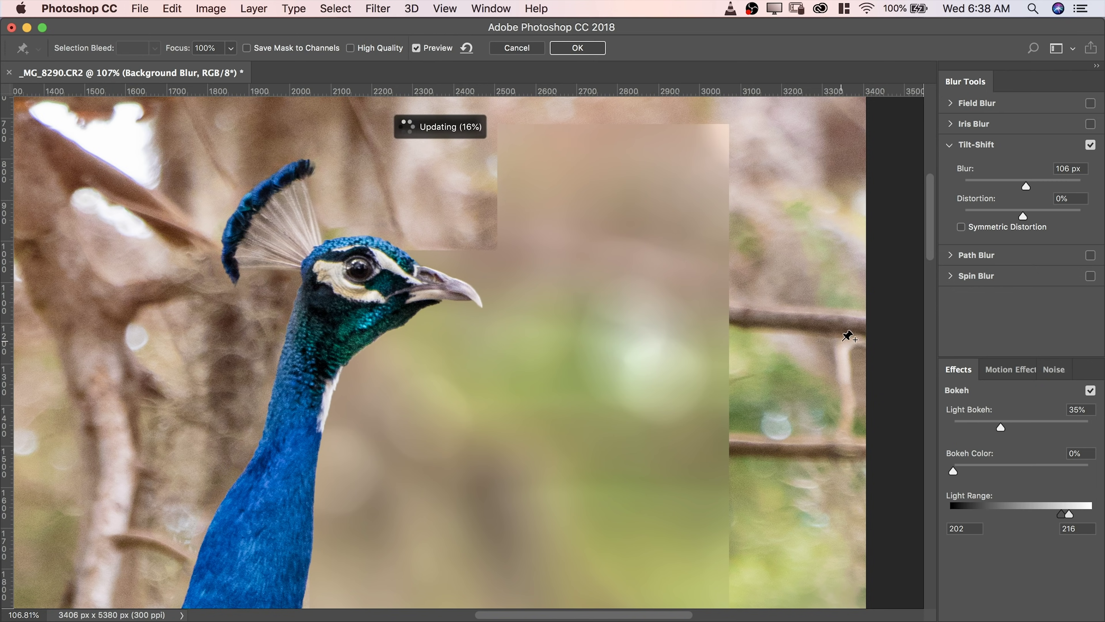
key("super+0")
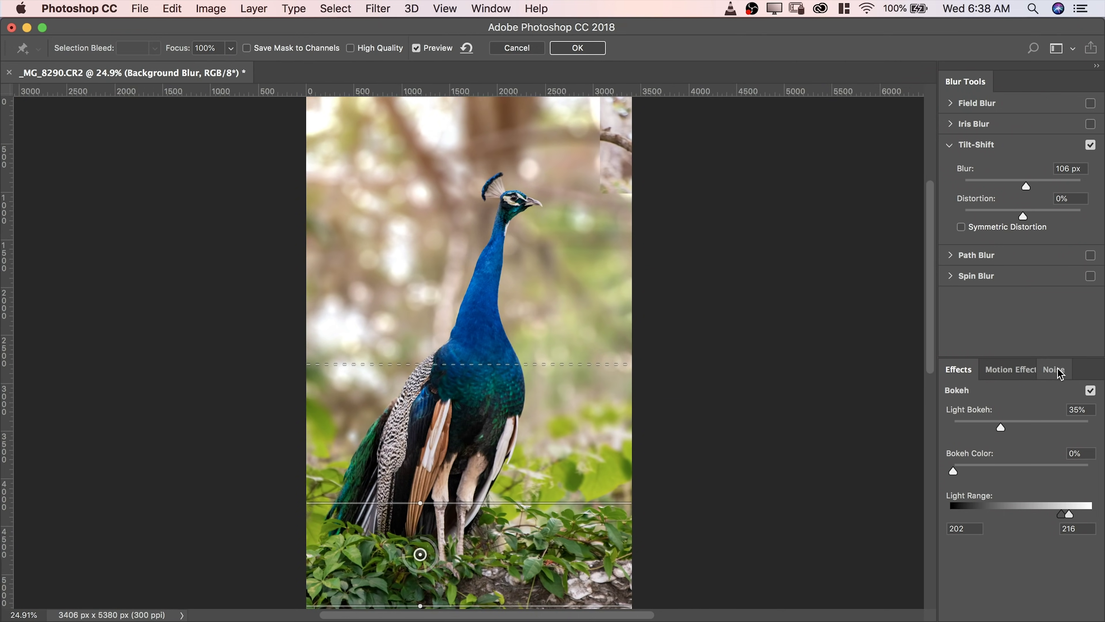
left_click(1060, 377)
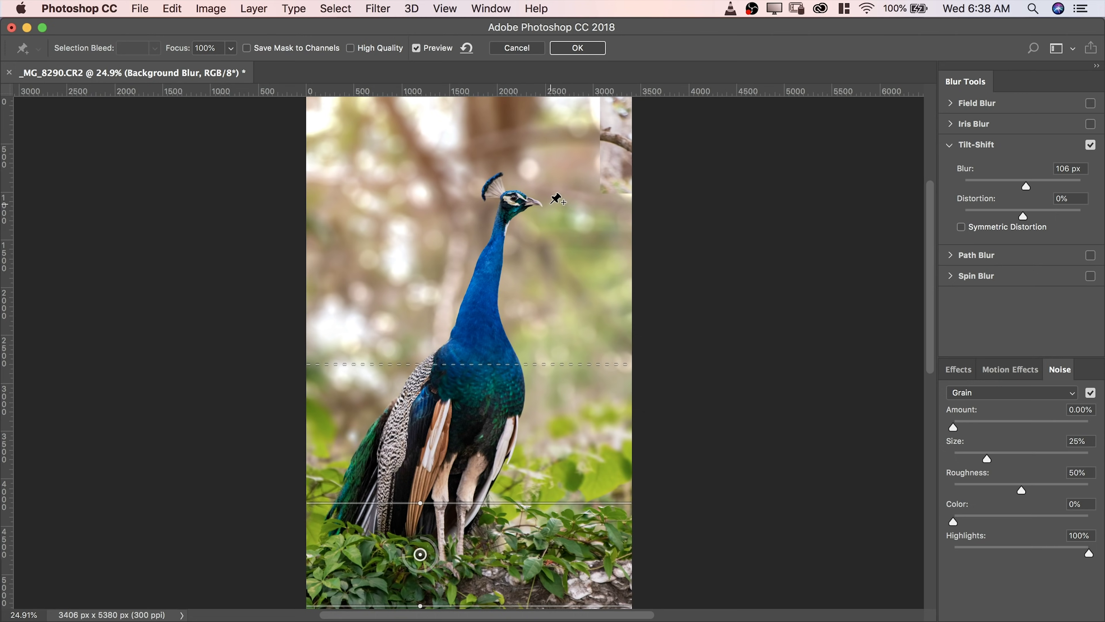
left_click_drag(539, 212, 651, 211)
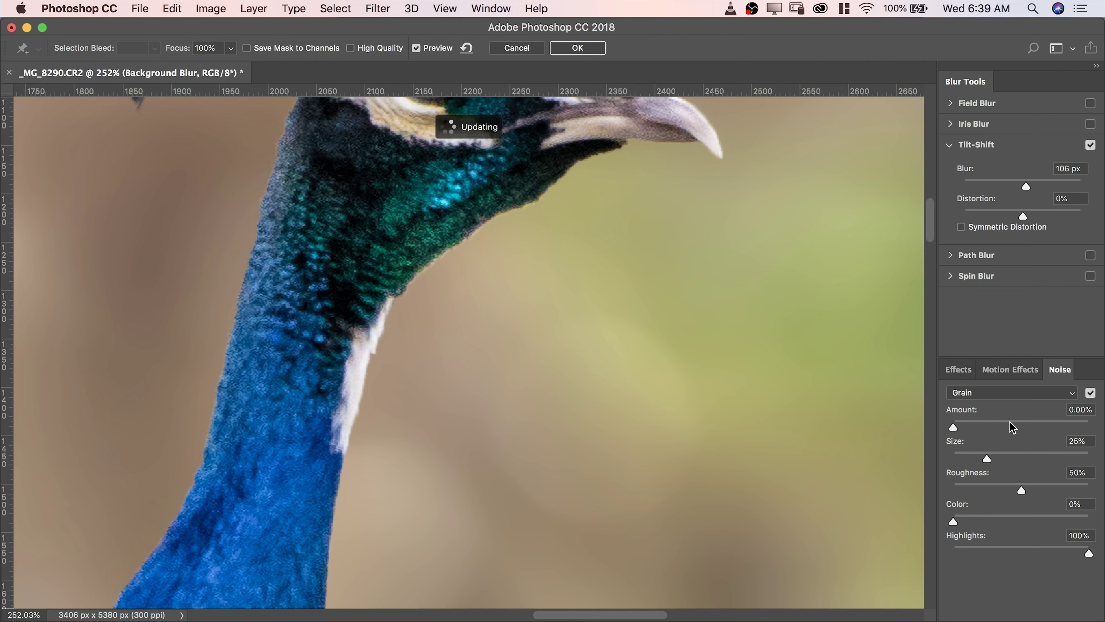
- Set the Grain amount of the background blur to about 31% and apply the filter
left_click_drag(953, 428, 1016, 429)
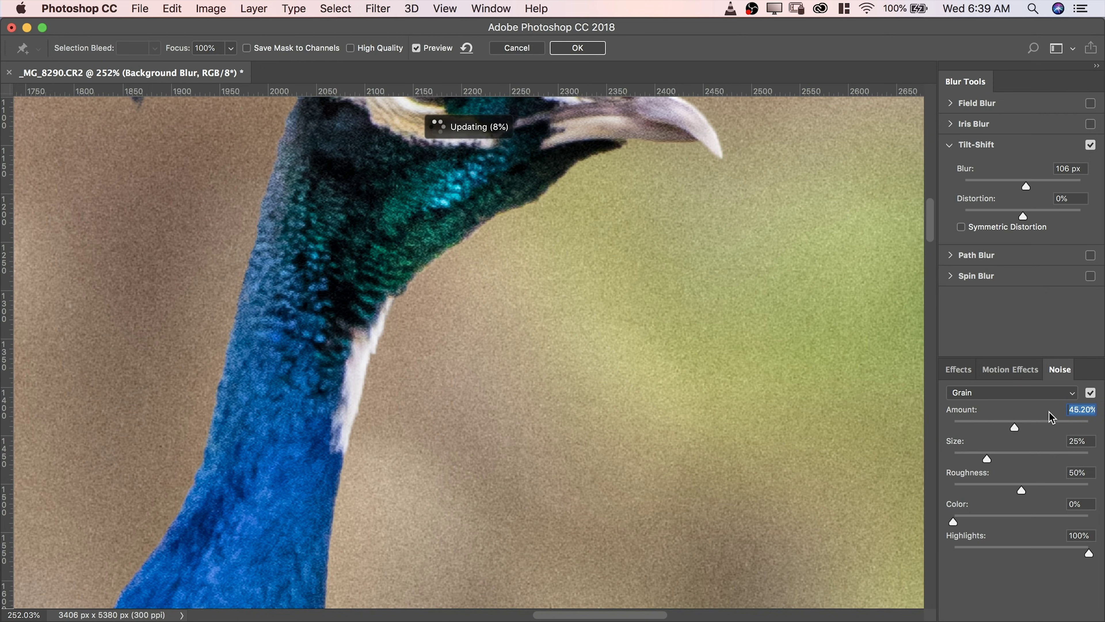
left_click(997, 426)
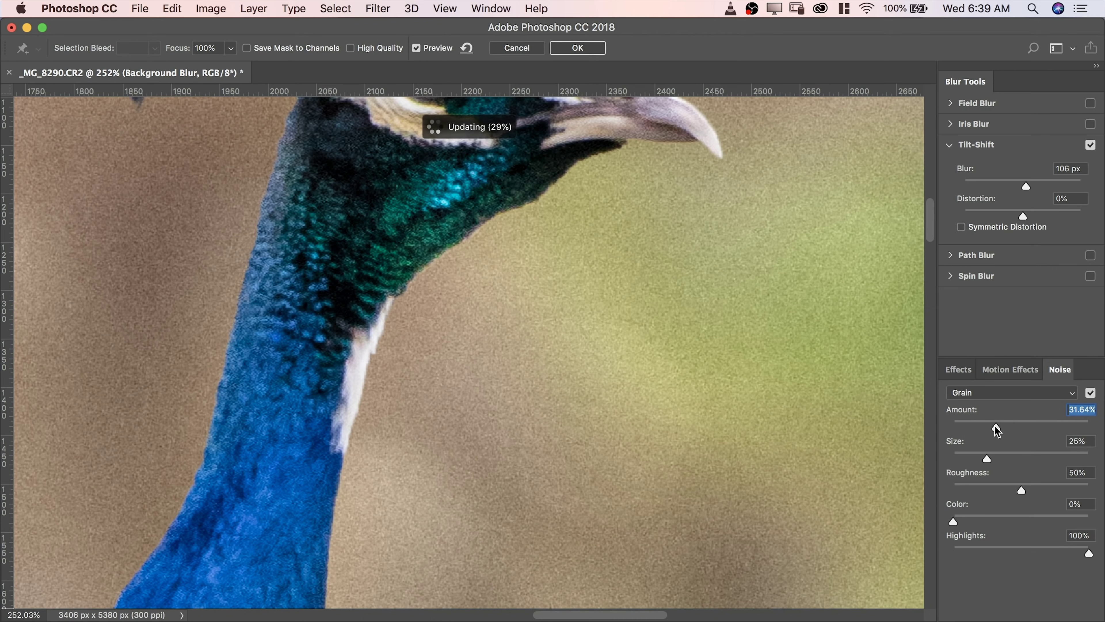
type("0")
key("Return")
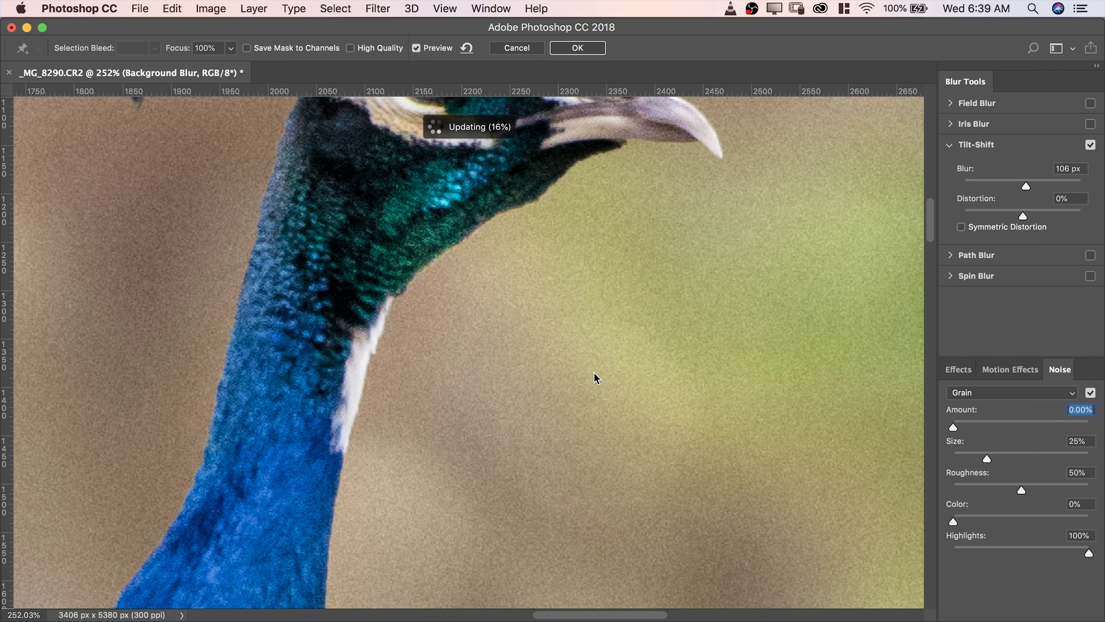
left_click_drag(987, 424, 998, 429)
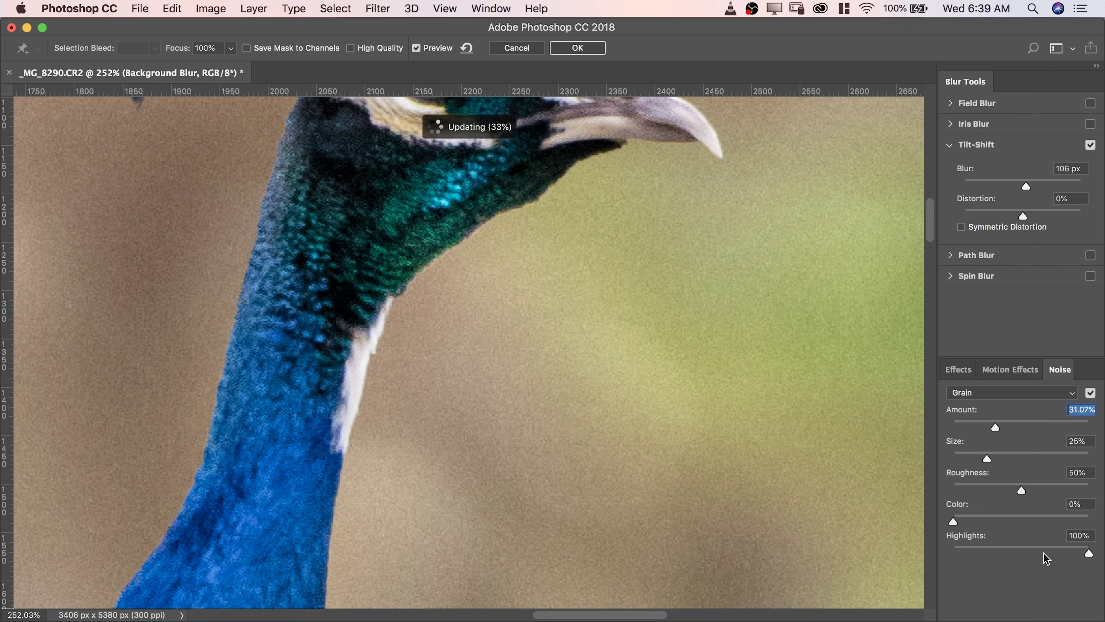
left_click_drag(1043, 549, 1045, 552)
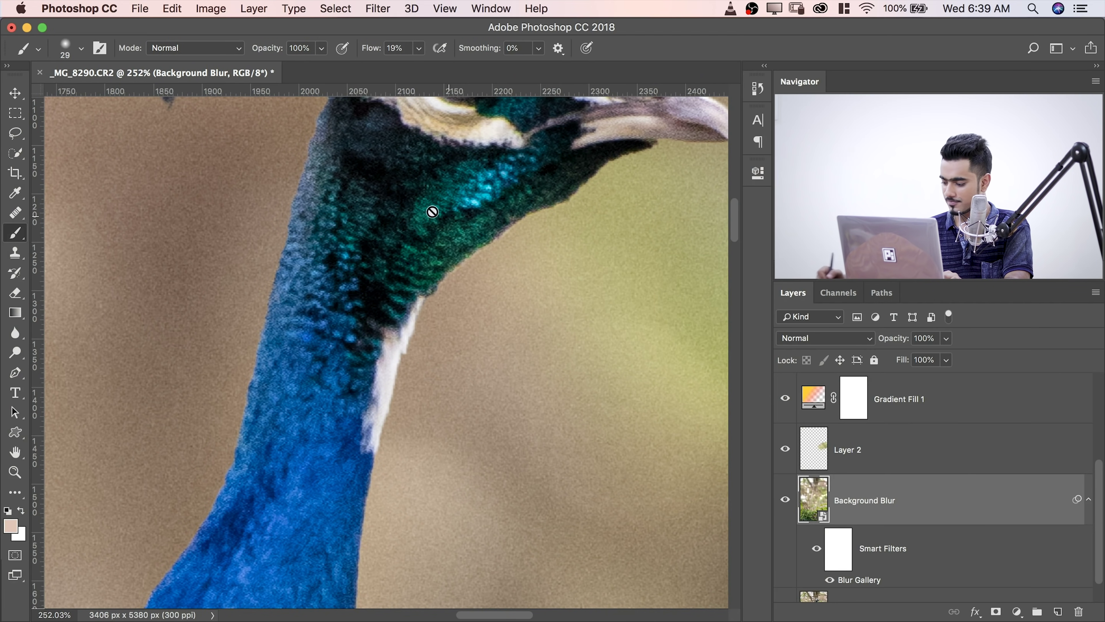
- Darken the corner of the beak and the dark cheek feathers by painting white on the Curves 2 mask, using a 12 px brush at the beak
key("super+0")
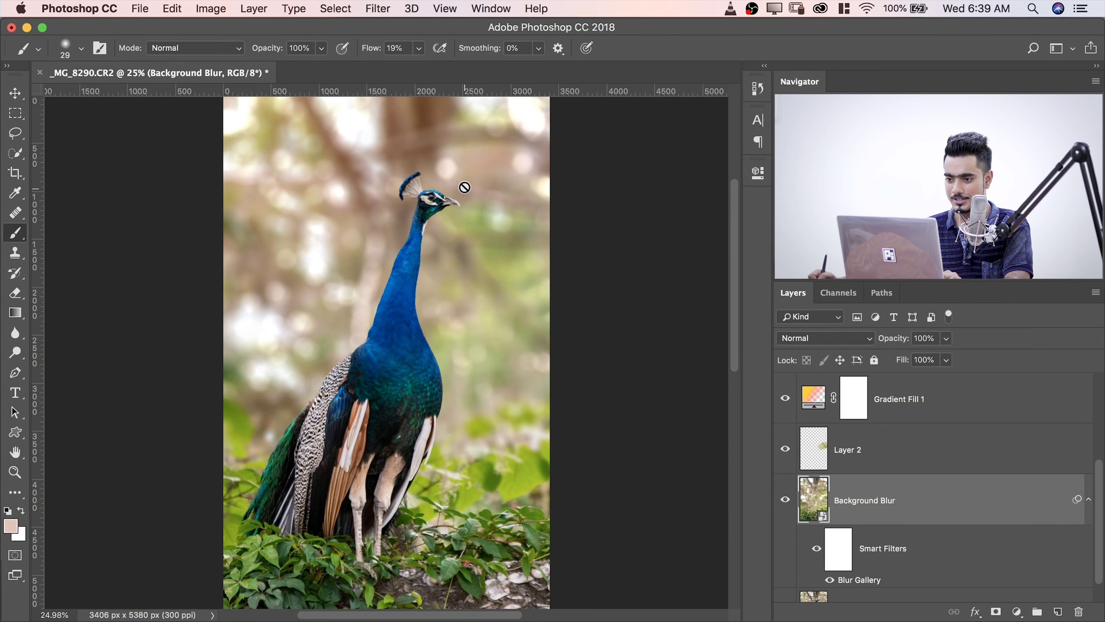
left_click_drag(447, 179, 515, 191)
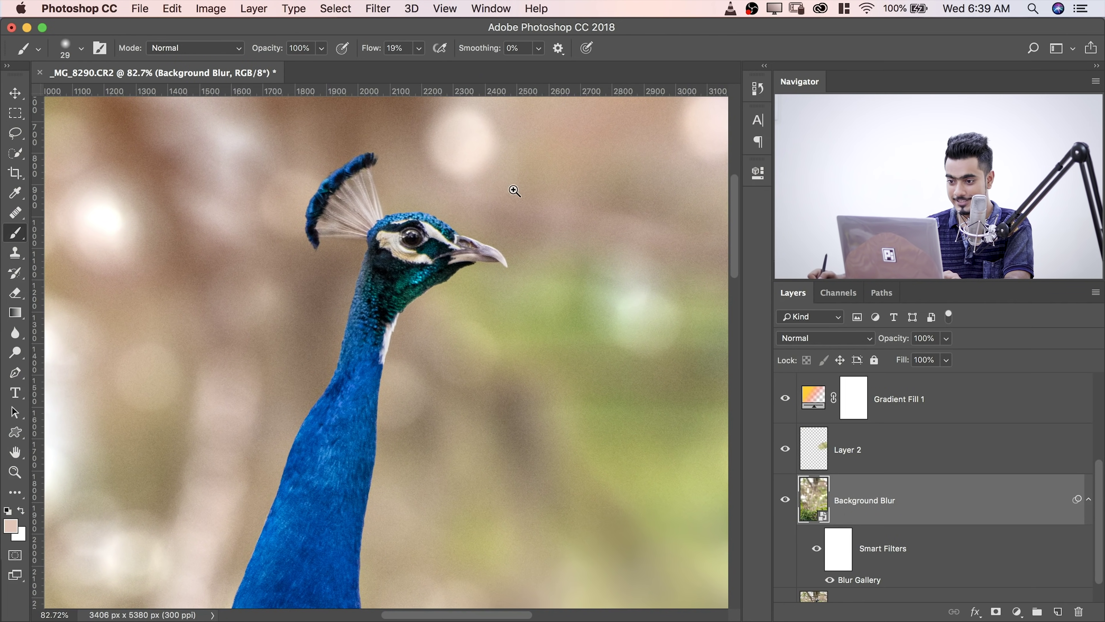
scroll(1085, 436, "up", 5)
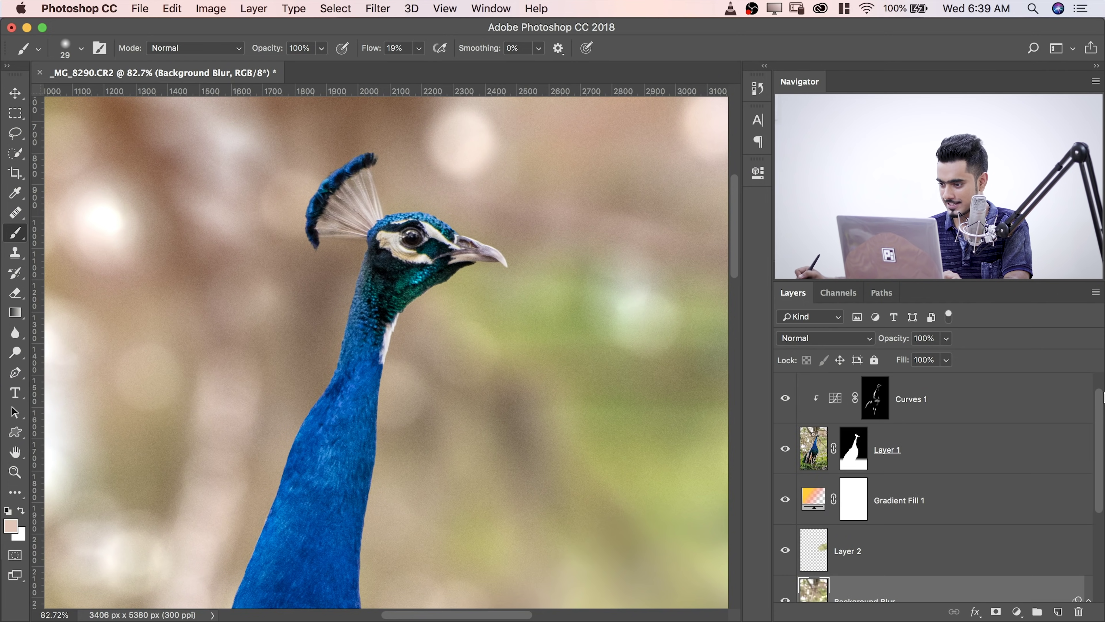
left_click_drag(355, 235, 400, 233)
left_click(868, 399)
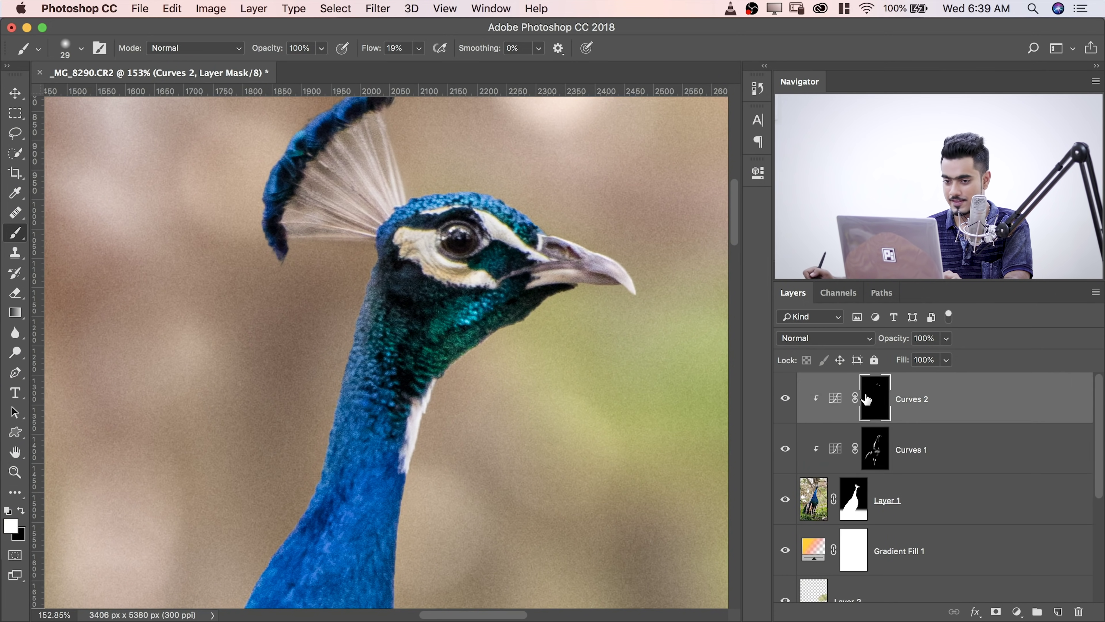
left_click_drag(422, 236, 445, 235)
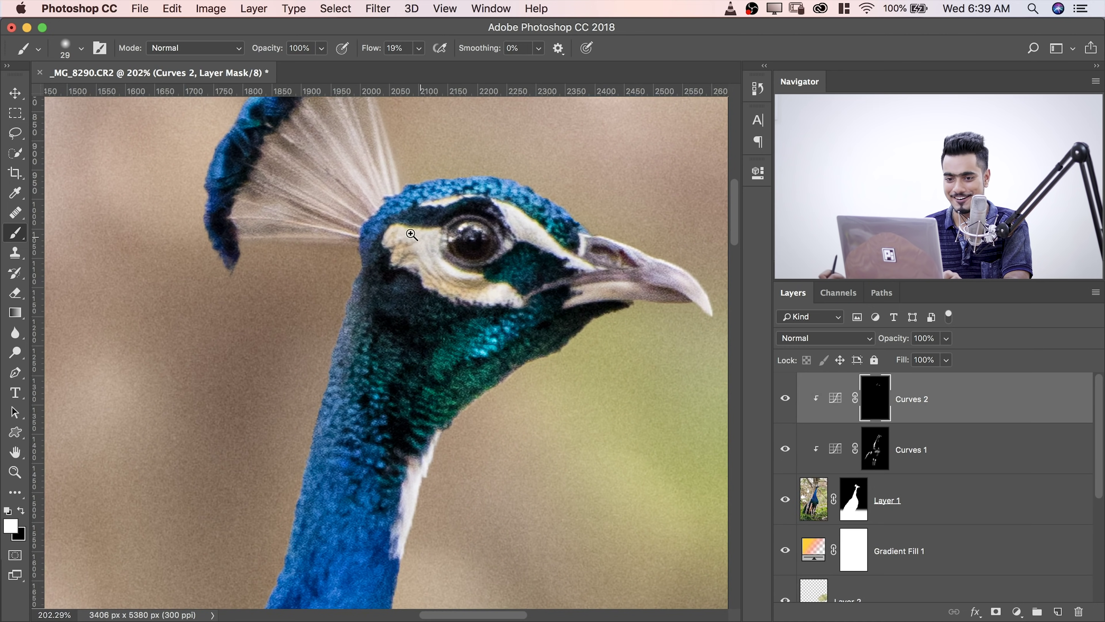
scroll(286, 247, "right", 5)
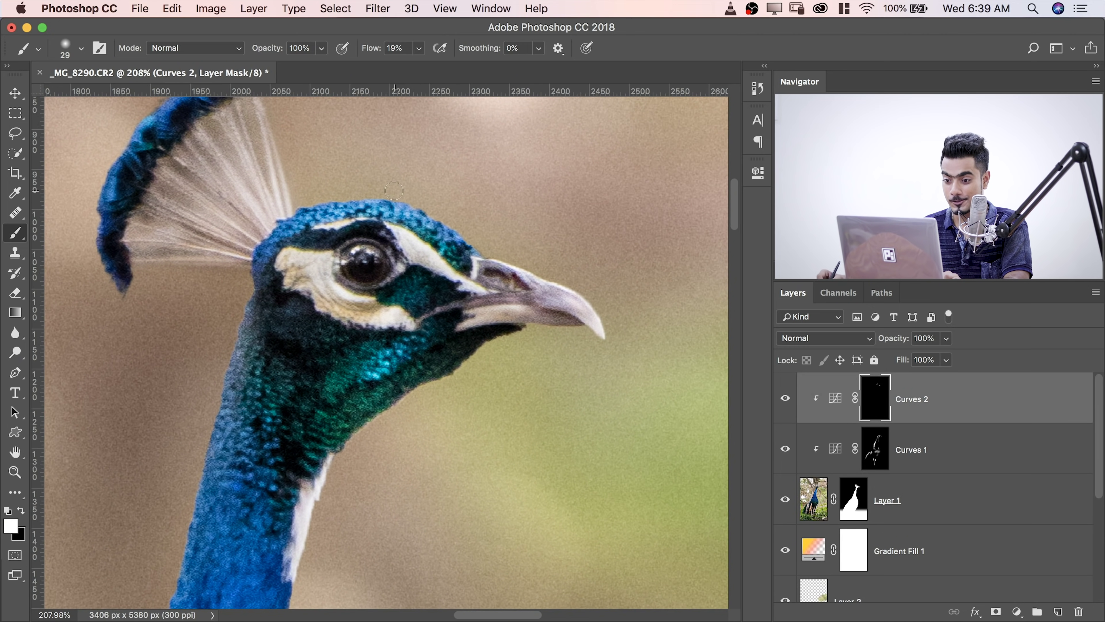
left_click_drag(419, 272, 435, 272)
left_click_drag(481, 302, 462, 307)
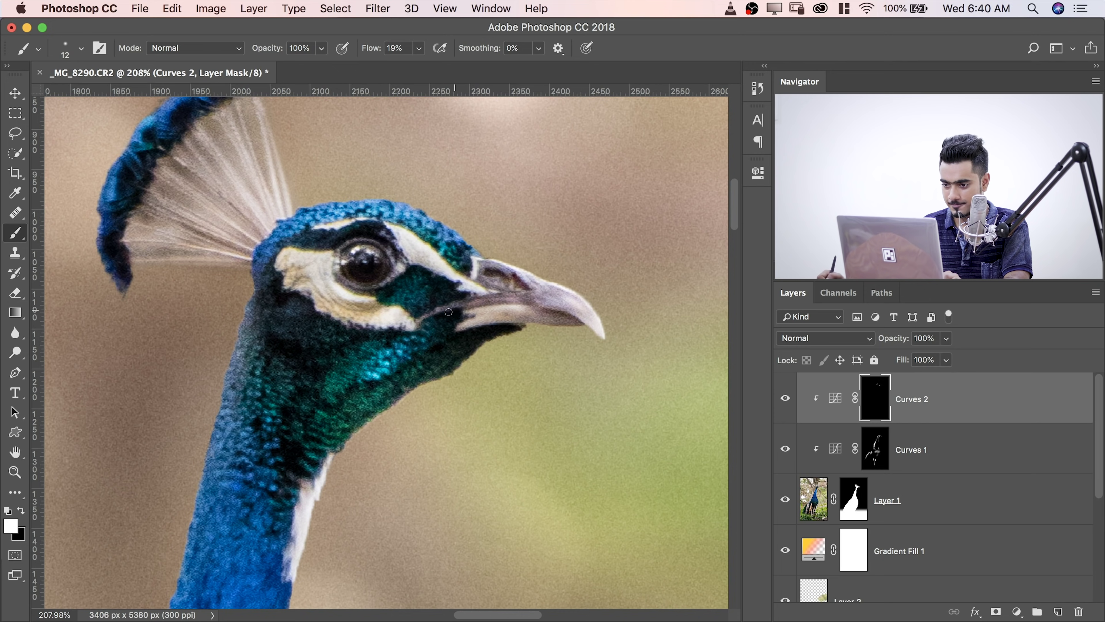
mouse_move(291, 330)
left_mouse_down()
mouse_move(303, 272)
mouse_move(321, 254)
mouse_move(288, 360)
mouse_move(271, 346)
left_mouse_up()
mouse_move(333, 311)
left_mouse_down()
mouse_move(250, 358)
mouse_move(265, 365)
mouse_move(294, 273)
mouse_move(320, 291)
mouse_move(310, 298)
mouse_move(343, 347)
mouse_move(335, 351)
left_mouse_up()
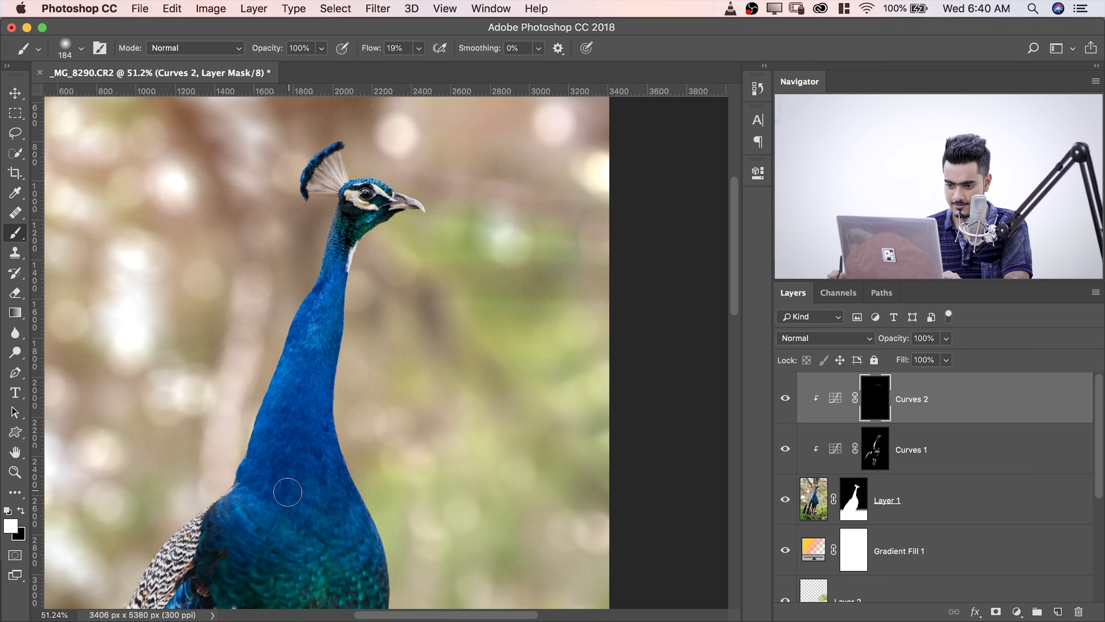
- Darken the blue neck by painting white on the Curves 2 mask with a brush of about 156–184 px, and compare with Curves 2 hidden
mouse_move(286, 492)
left_mouse_down()
mouse_move(261, 493)
mouse_move(299, 395)
left_mouse_up()
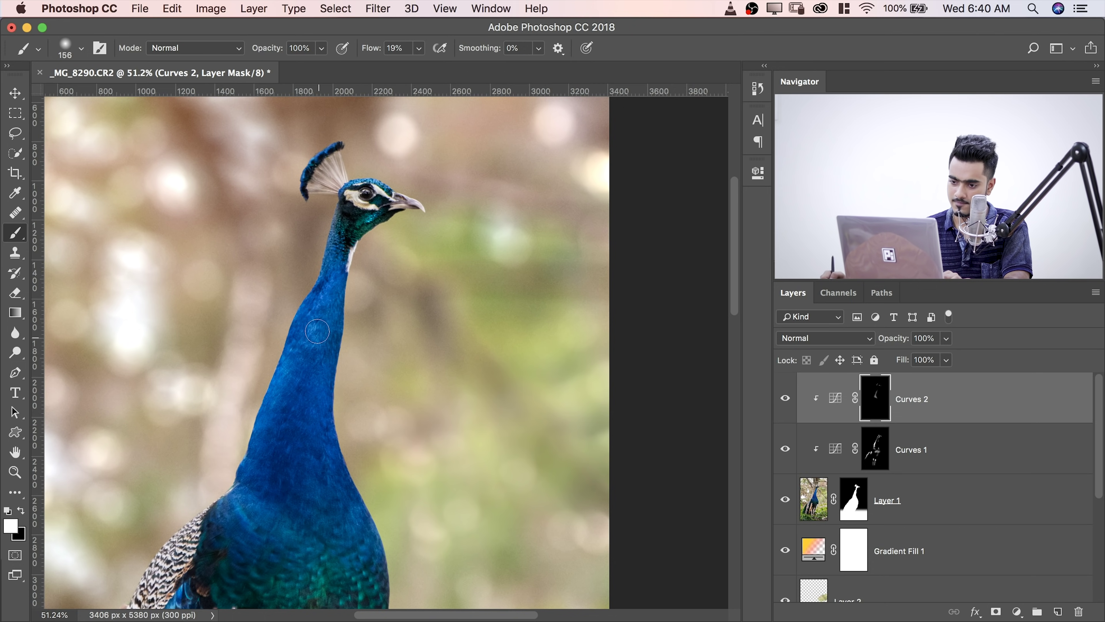
left_click_drag(317, 332, 329, 350)
left_click(787, 402)
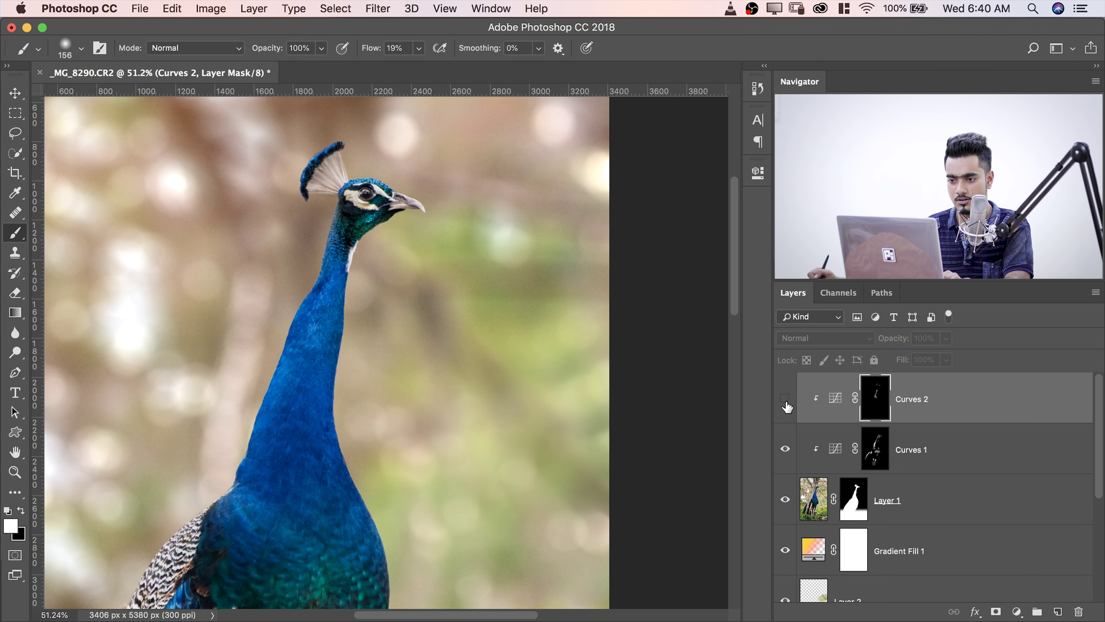
- Deepen the shadows on the peacock's breast by painting white on the Curves 2 mask with a 214 px brush
left_click_drag(455, 351, 456, 297)
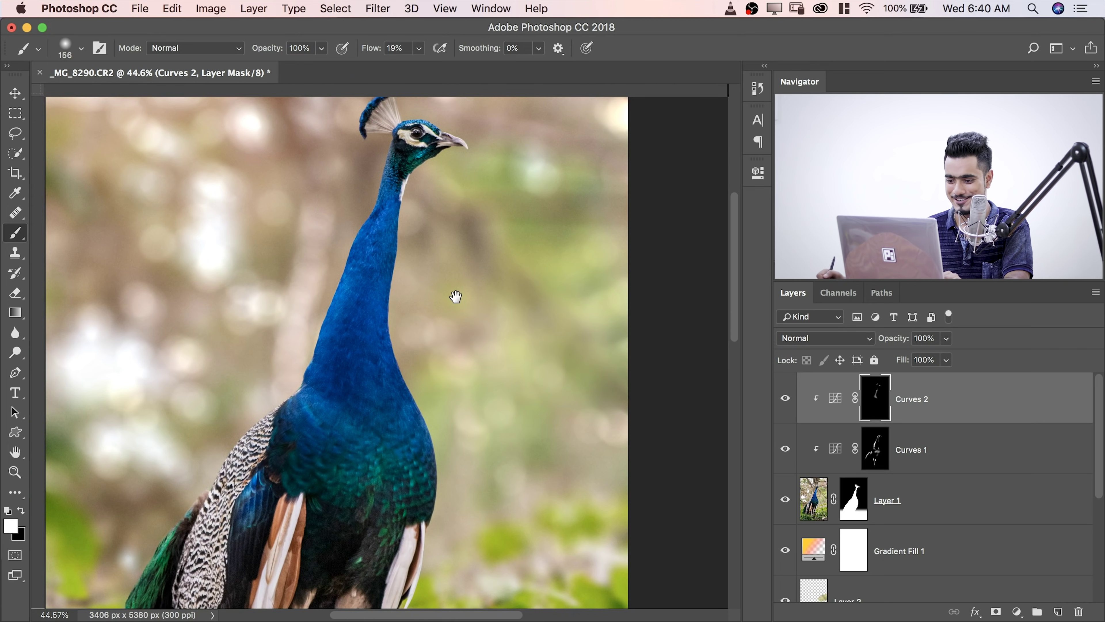
mouse_move(409, 452)
left_mouse_down()
mouse_move(435, 407)
mouse_move(420, 426)
left_mouse_up()
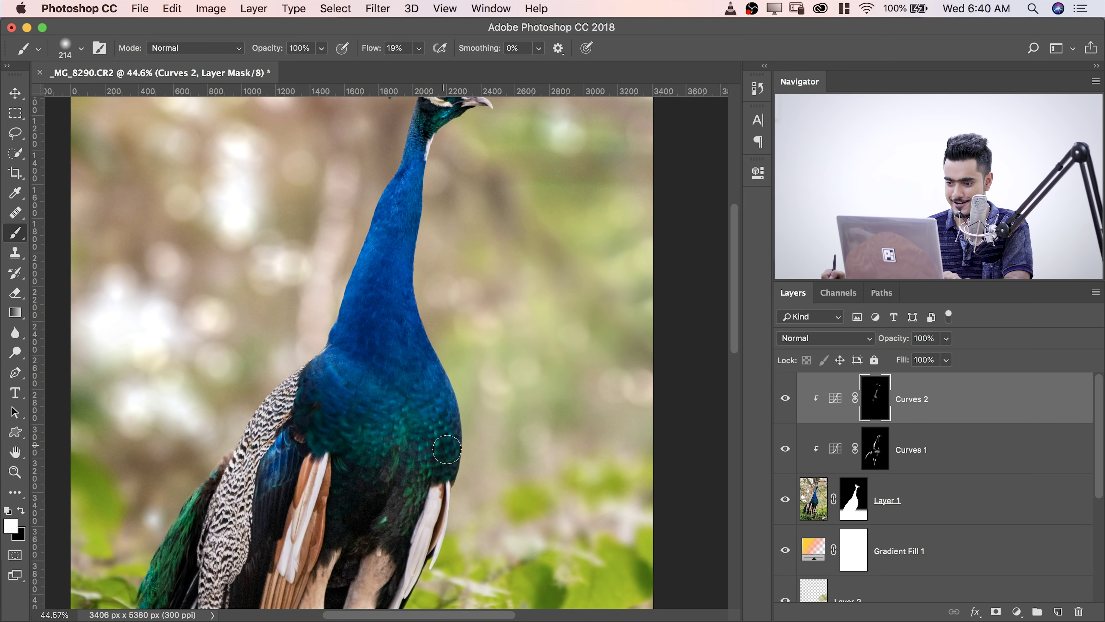
left_click_drag(347, 406, 368, 308)
key("super+r")
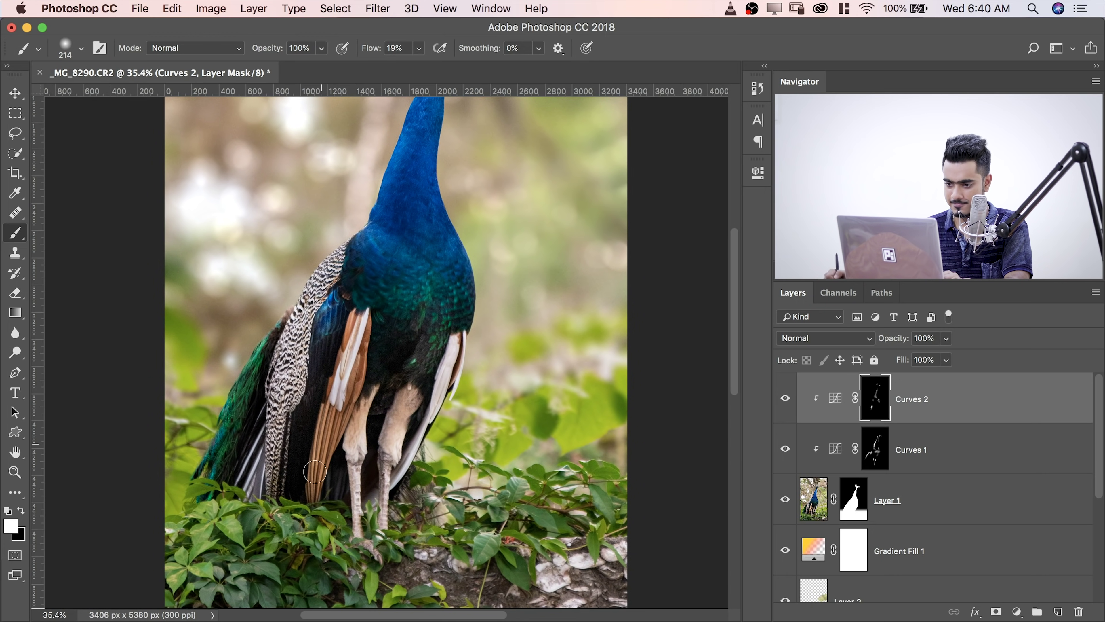
- Darken the legs, brown wing feathers, patterned back and tail by painting white on the Curves 2 mask with a brush of about 214–274 px
mouse_move(395, 427)
left_mouse_down()
mouse_move(379, 427)
mouse_move(356, 486)
mouse_move(358, 539)
left_mouse_up()
left_click_drag(249, 387, 272, 387)
mouse_move(285, 451)
left_mouse_down()
mouse_move(310, 387)
mouse_move(265, 462)
left_mouse_up()
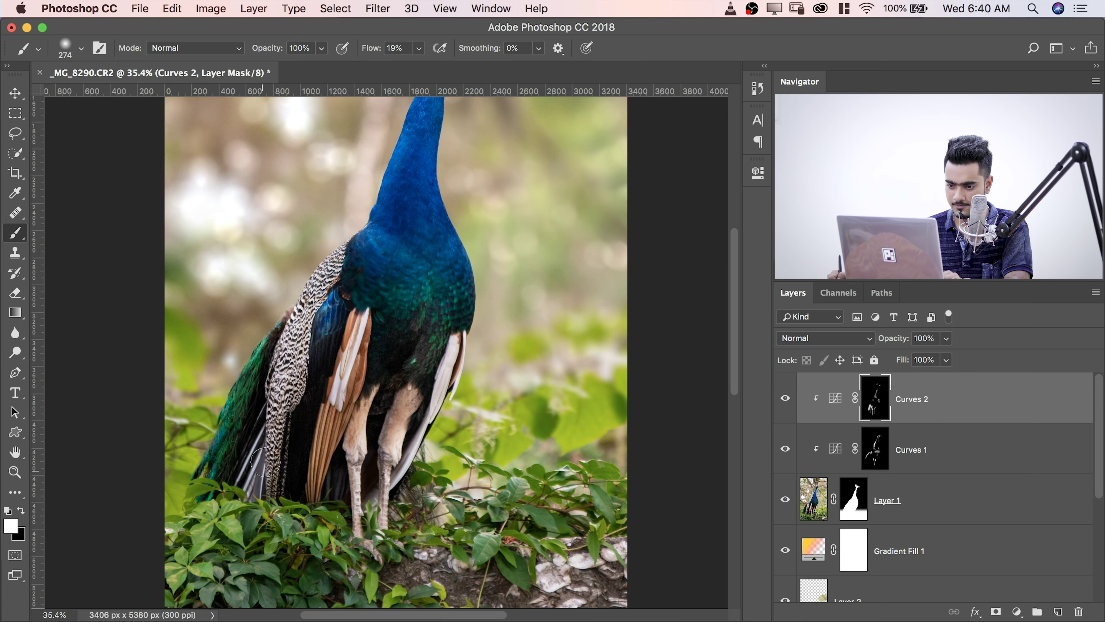
mouse_move(362, 248)
left_mouse_down()
mouse_move(335, 314)
mouse_move(402, 347)
mouse_move(345, 378)
left_mouse_up()
mouse_move(389, 297)
left_mouse_down()
mouse_move(374, 406)
mouse_move(379, 294)
left_mouse_up()
left_click_drag(391, 270, 361, 399)
- Compare the whole image with and without Curves 2, and against the original by showing only the Background layer and restoring the others
scroll(426, 271, "down", 3)
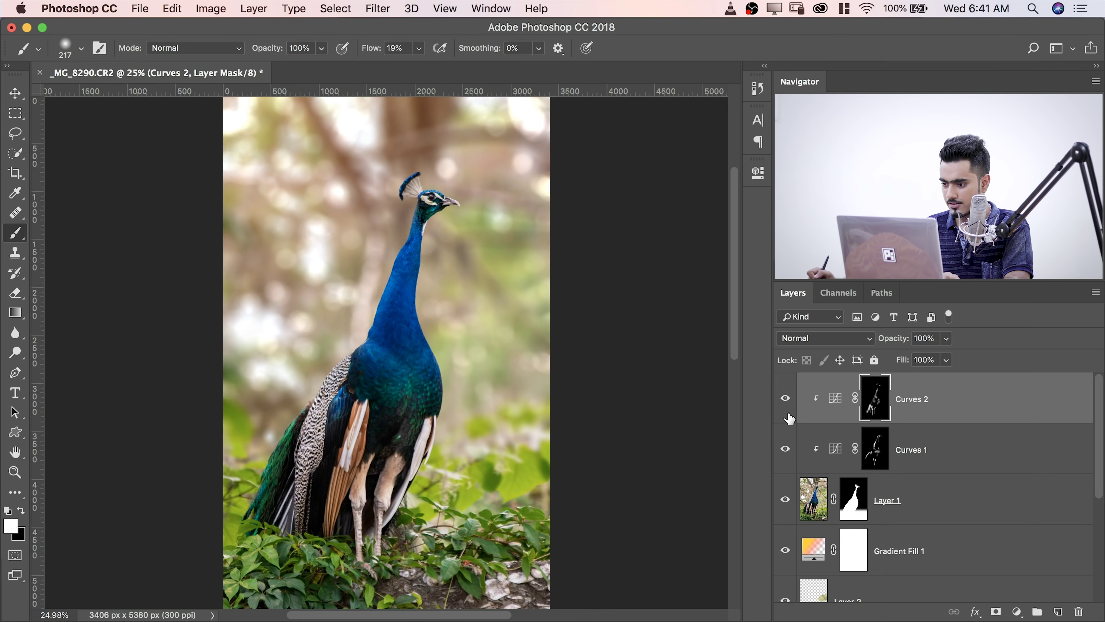
mouse_move(788, 407)
left_mouse_down()
mouse_move(777, 457)
mouse_move(785, 474)
mouse_move(785, 419)
left_mouse_up()
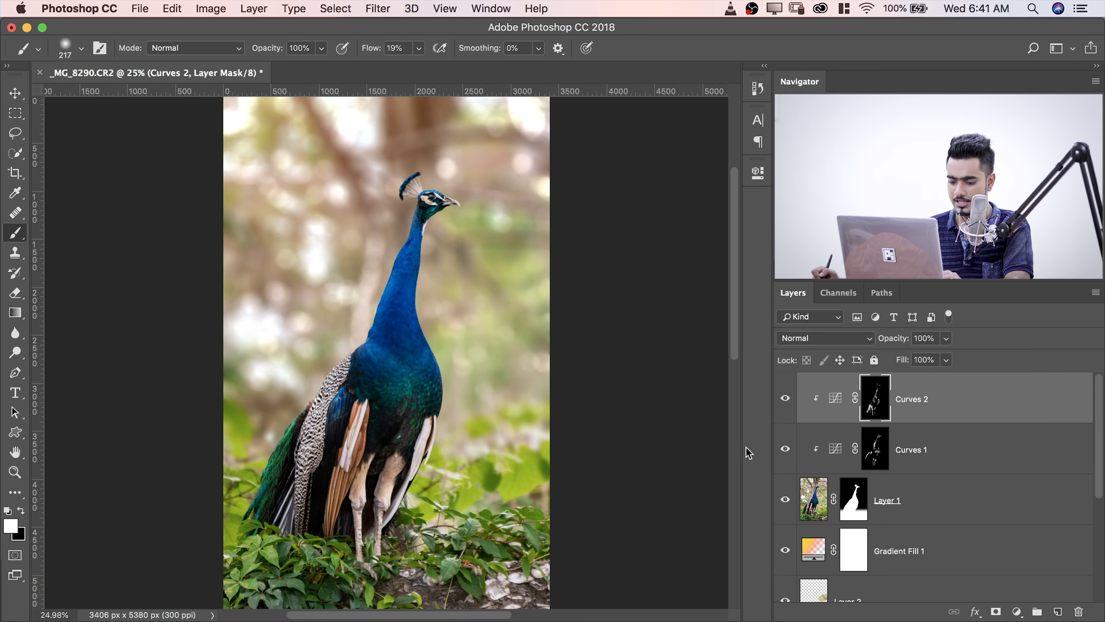
left_click_drag(473, 350, 476, 352)
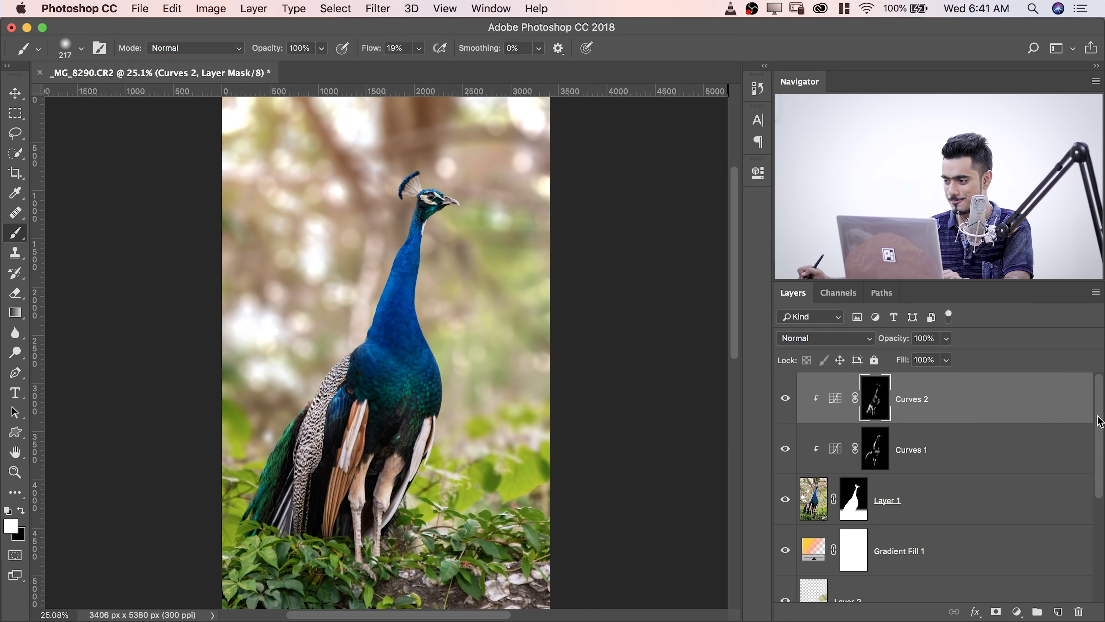
left_click_drag(1101, 419, 1100, 538)
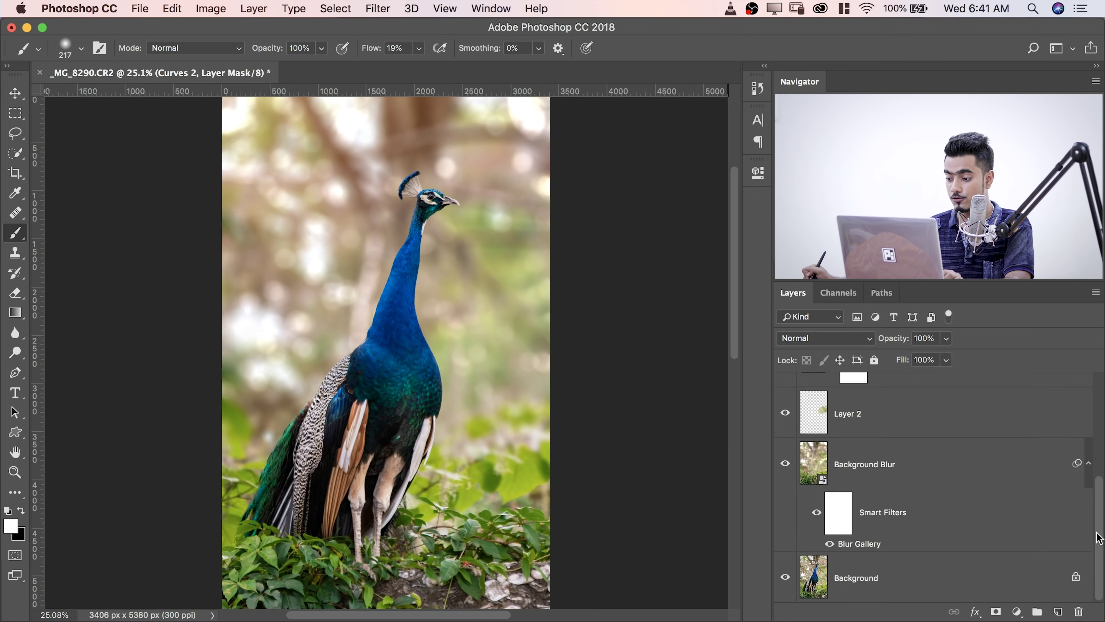
left_click(785, 579, "alt")
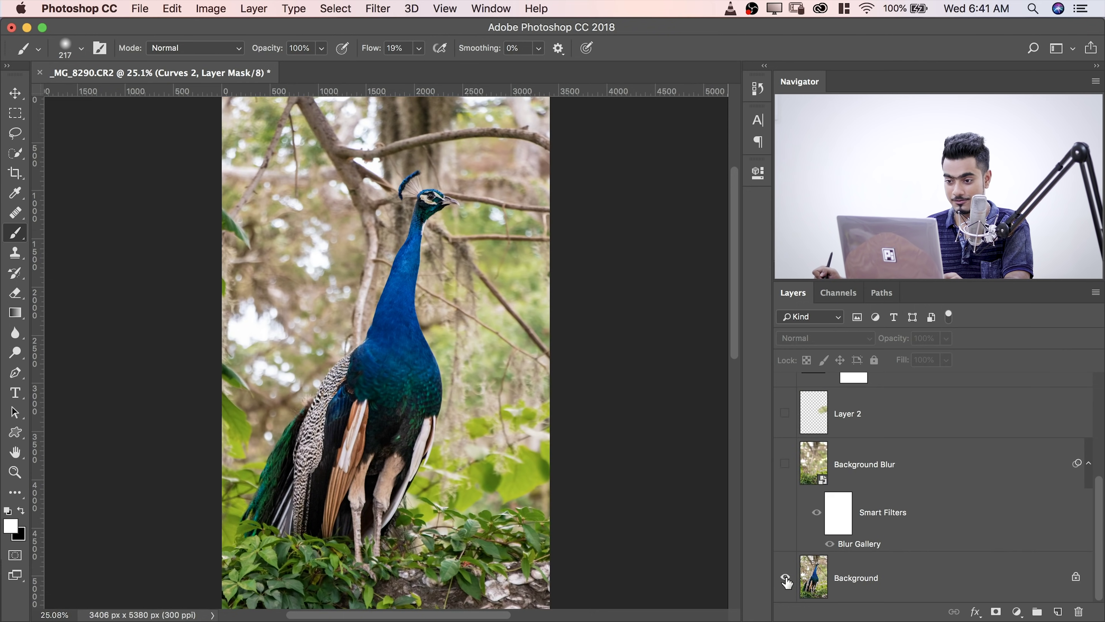
left_click(786, 579, "alt")
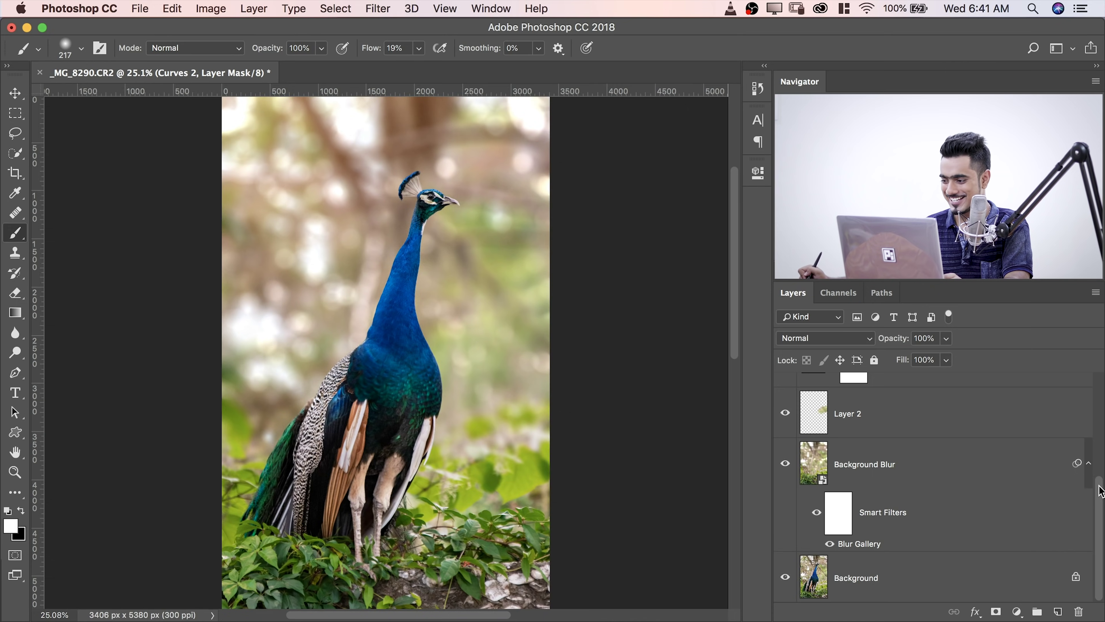
left_click_drag(1097, 487, 1102, 387)
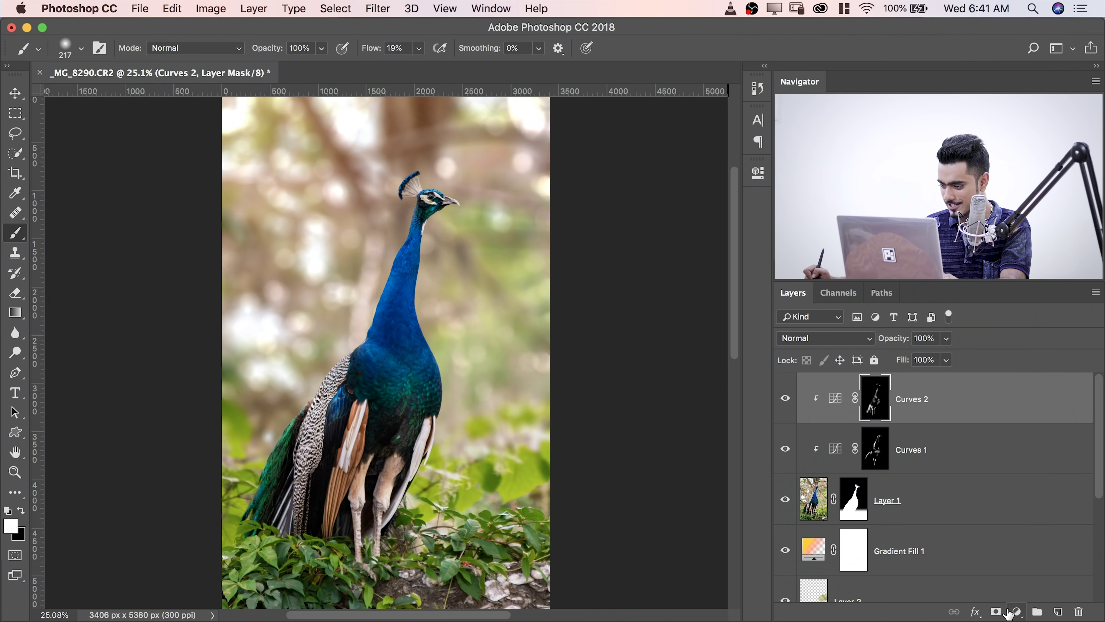
- Add a Curves 3 adjustment with raised midtones above Curves 2, clip it to Layer 1, and invert its mask to black
left_click(1016, 612)
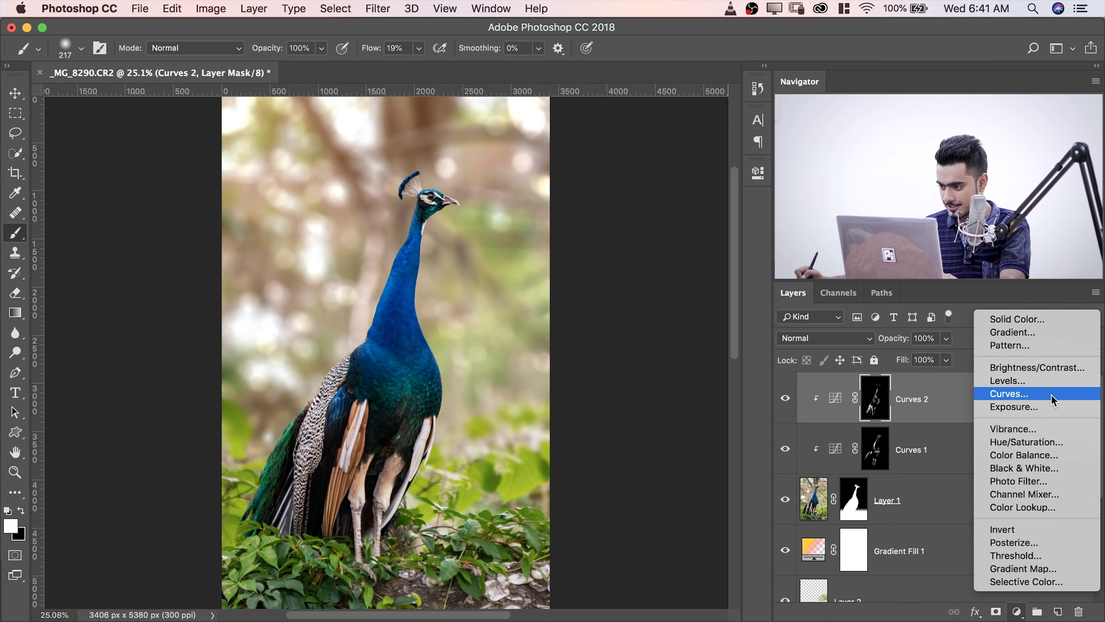
left_click(1052, 394)
left_click_drag(656, 306, 647, 290)
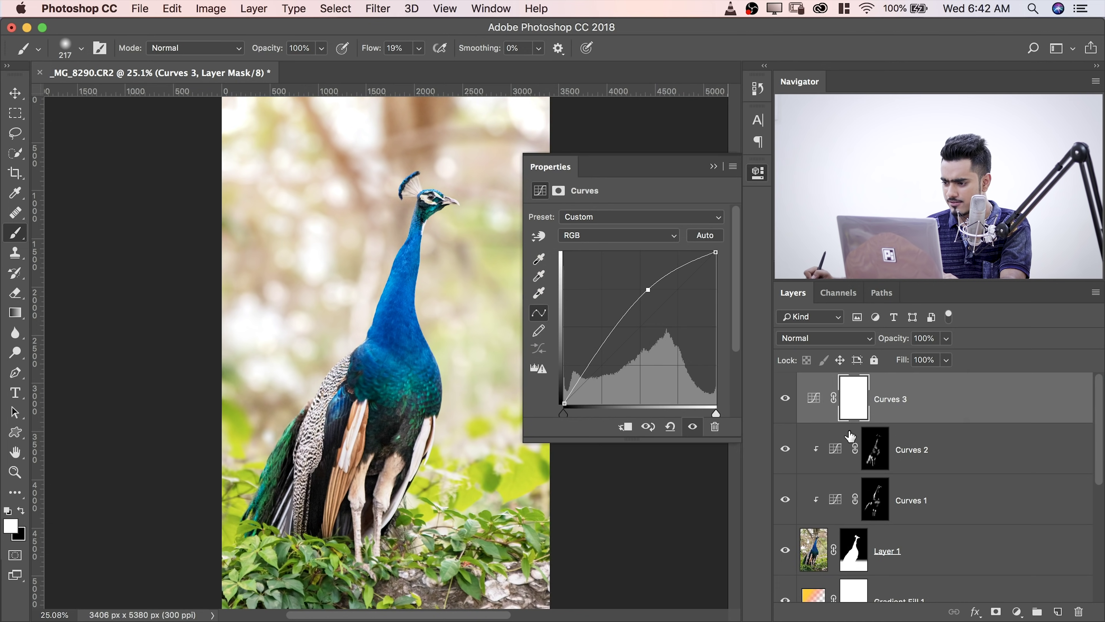
left_click(626, 428)
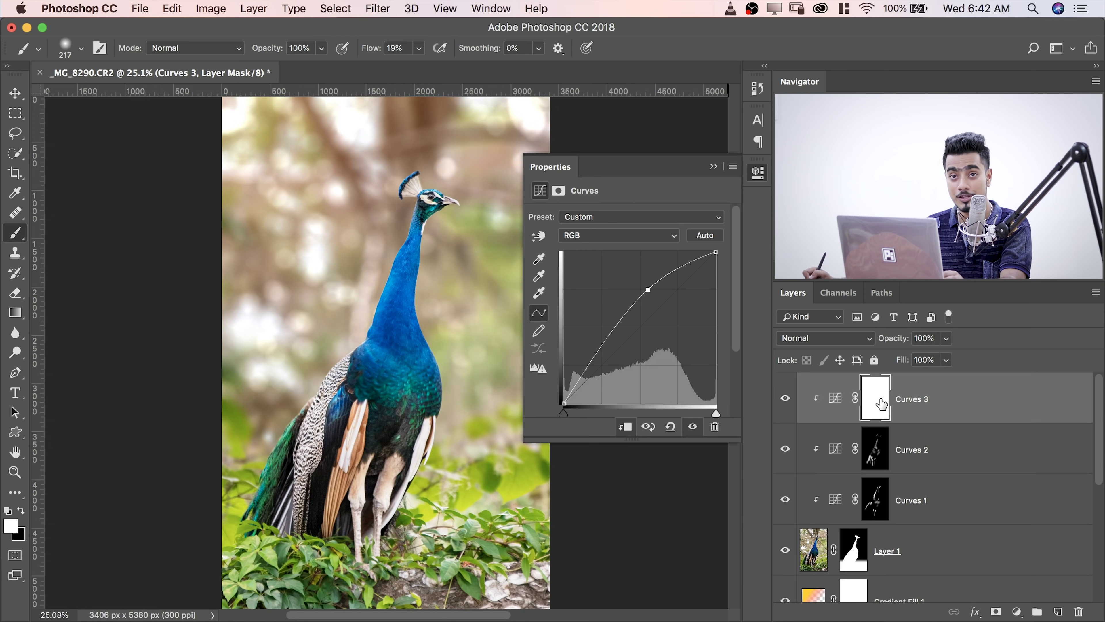
key("super+i")
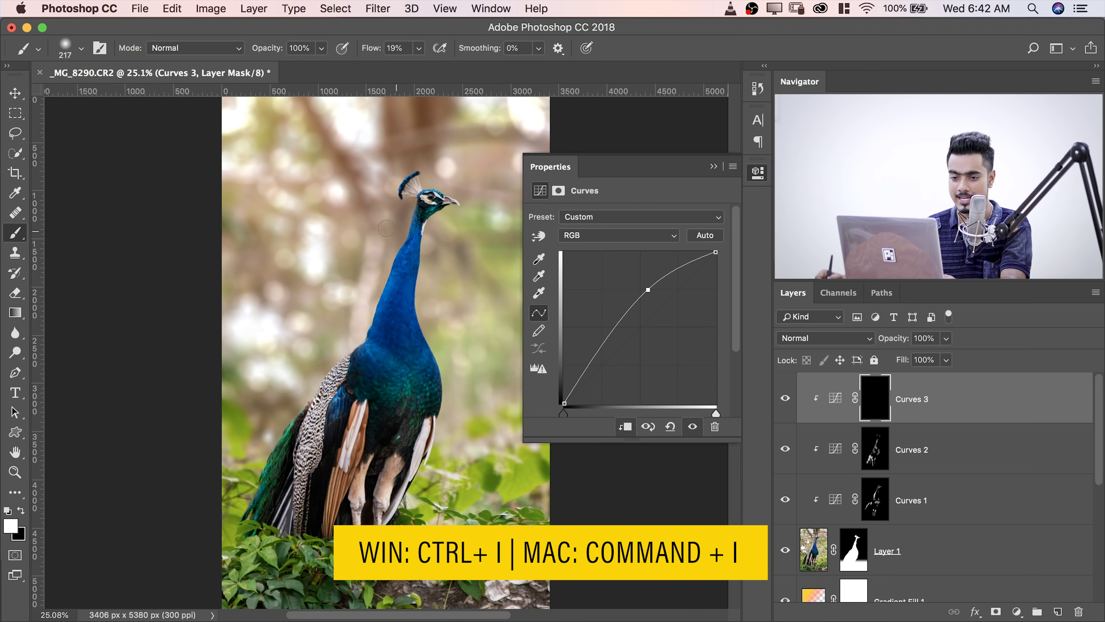
- Enlarge the brush to 1158 px and raise its flow to 100% for painting on the Curves 3 mask
left_click(333, 254, "ctrl+alt")
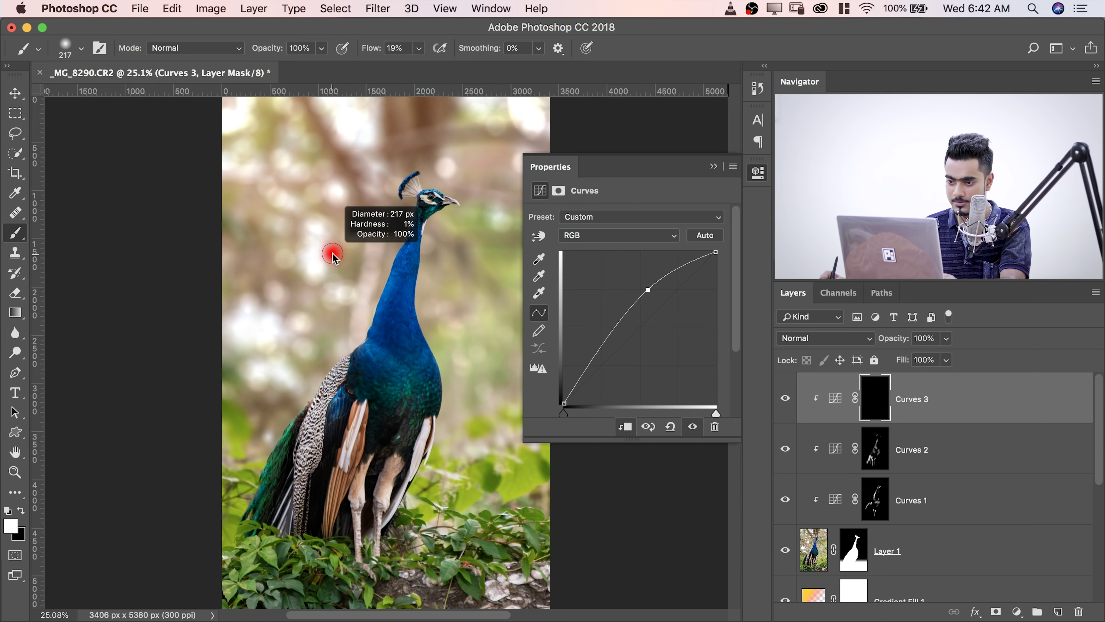
mouse_move(332, 254)
left_mouse_down()
mouse_move(398, 238)
mouse_move(408, 153)
mouse_move(449, 135)
left_mouse_up()
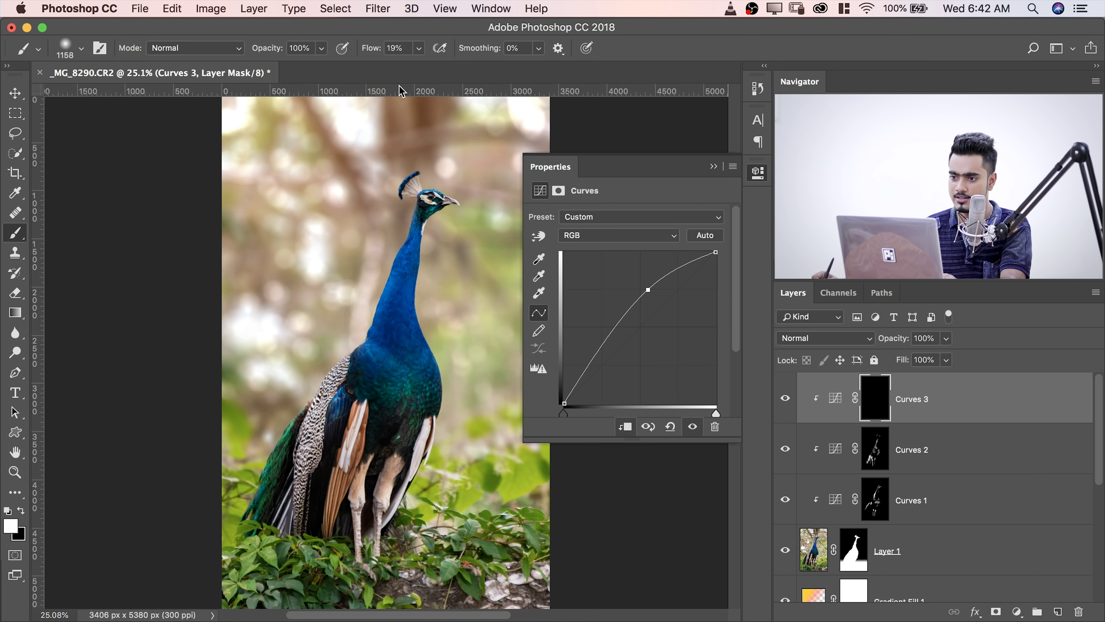
left_click(419, 48)
left_click_drag(416, 66, 501, 66)
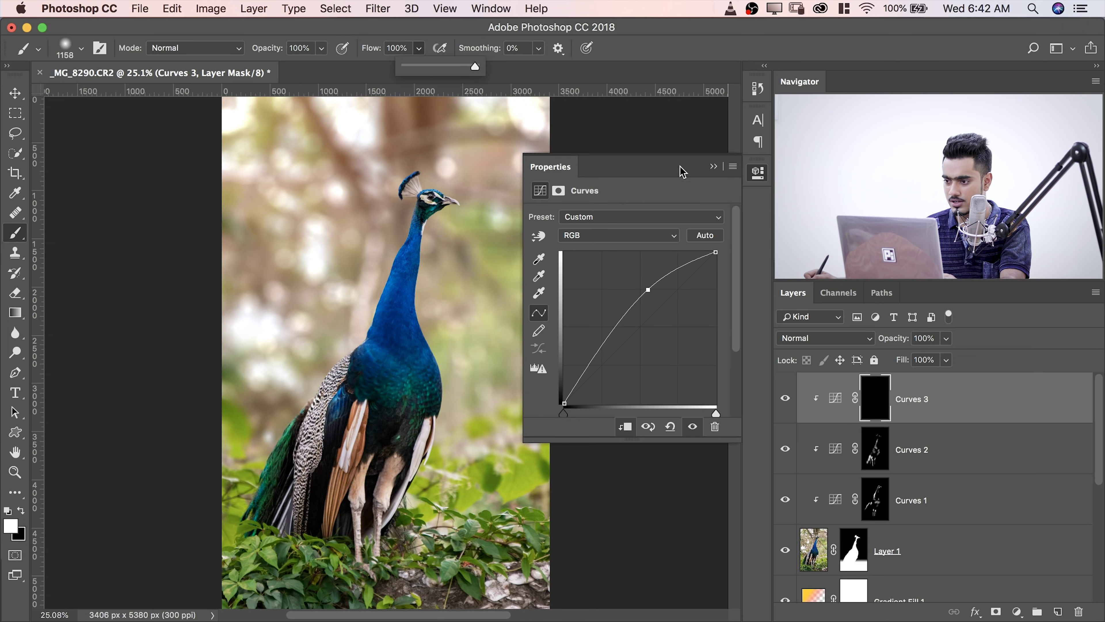
left_click(714, 167)
left_click(714, 166)
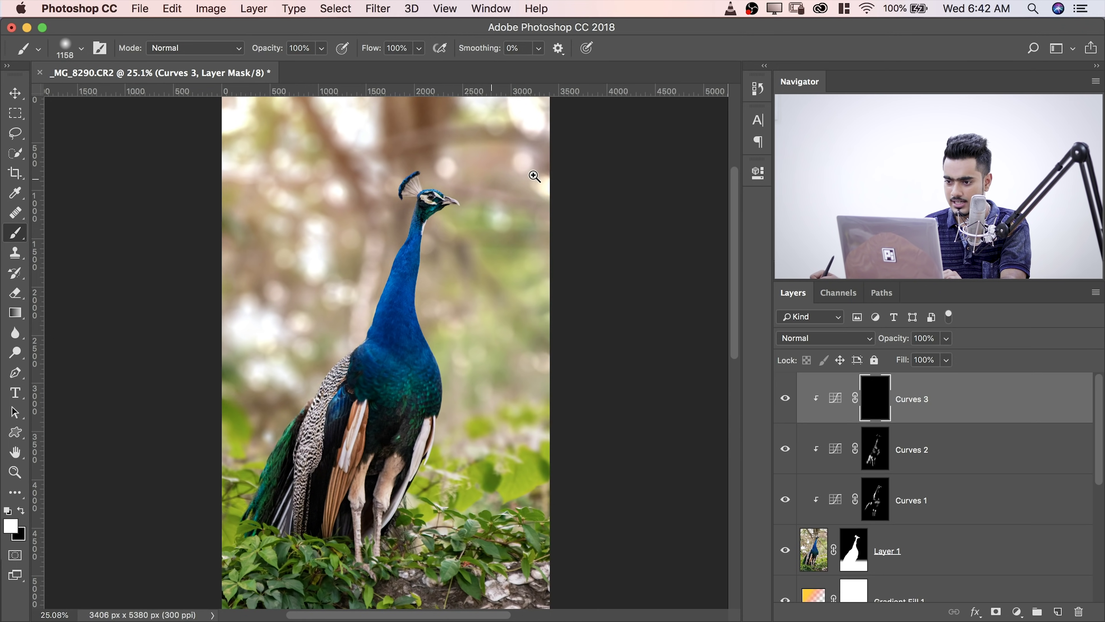
- Try brightening the peacock's head with single white dabs of a 984 px brush on the Curves 3 mask
left_click(463, 179, "super")
left_click(470, 199, "super")
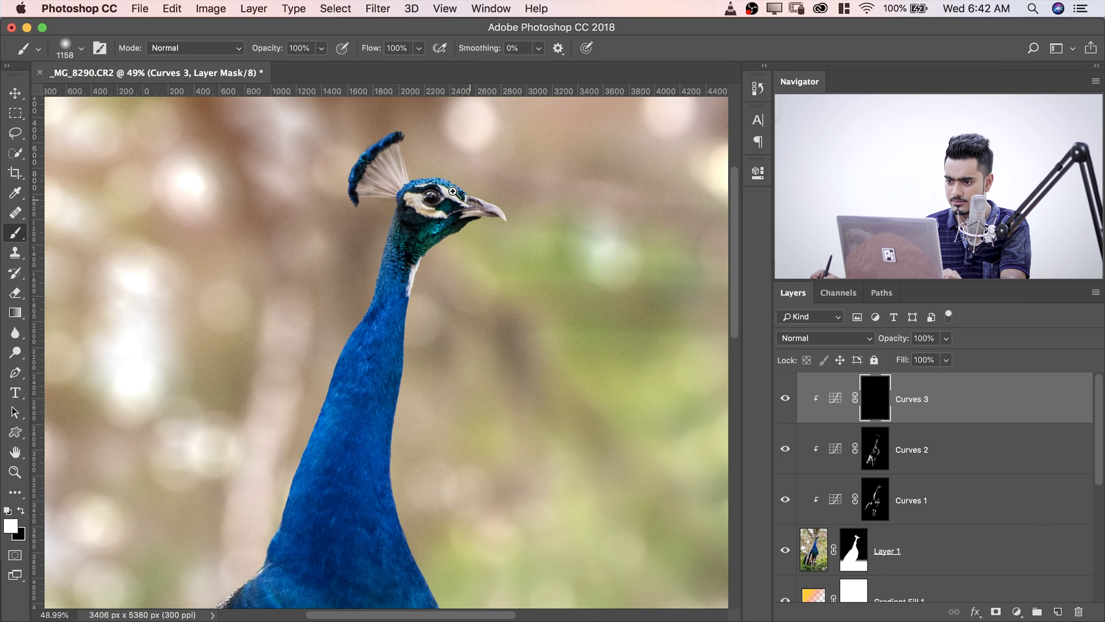
left_click(452, 192, "super")
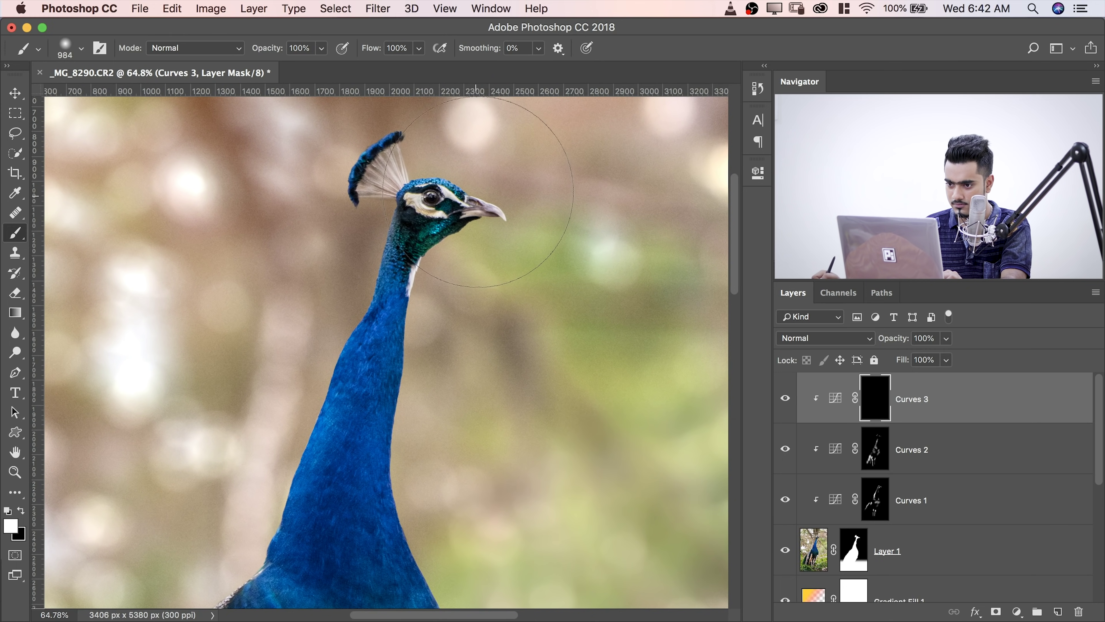
left_click(512, 244)
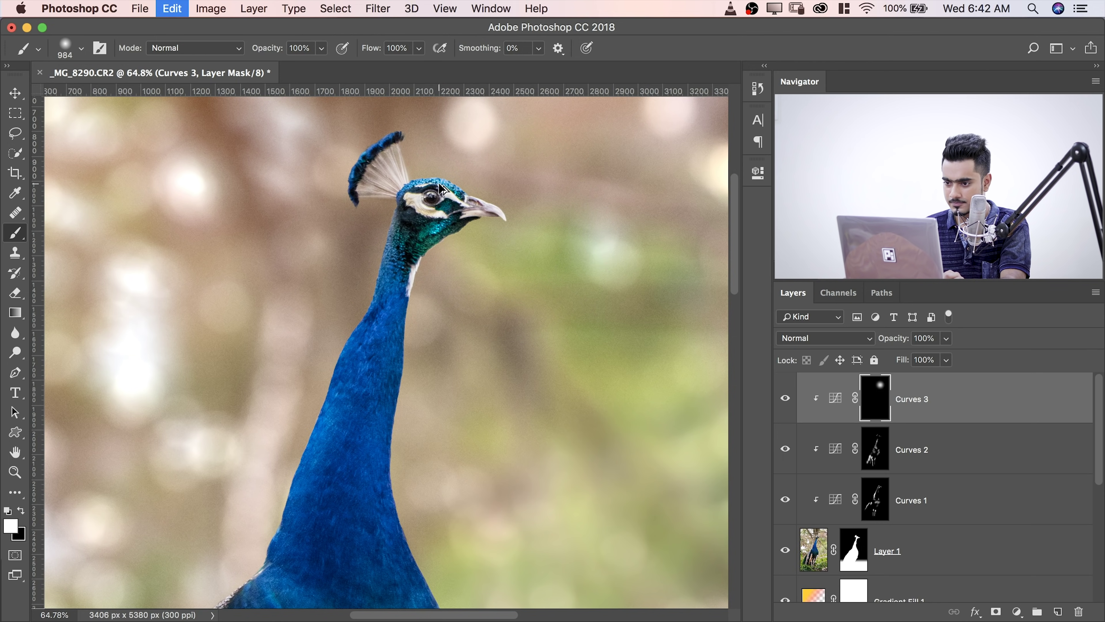
key("super+z")
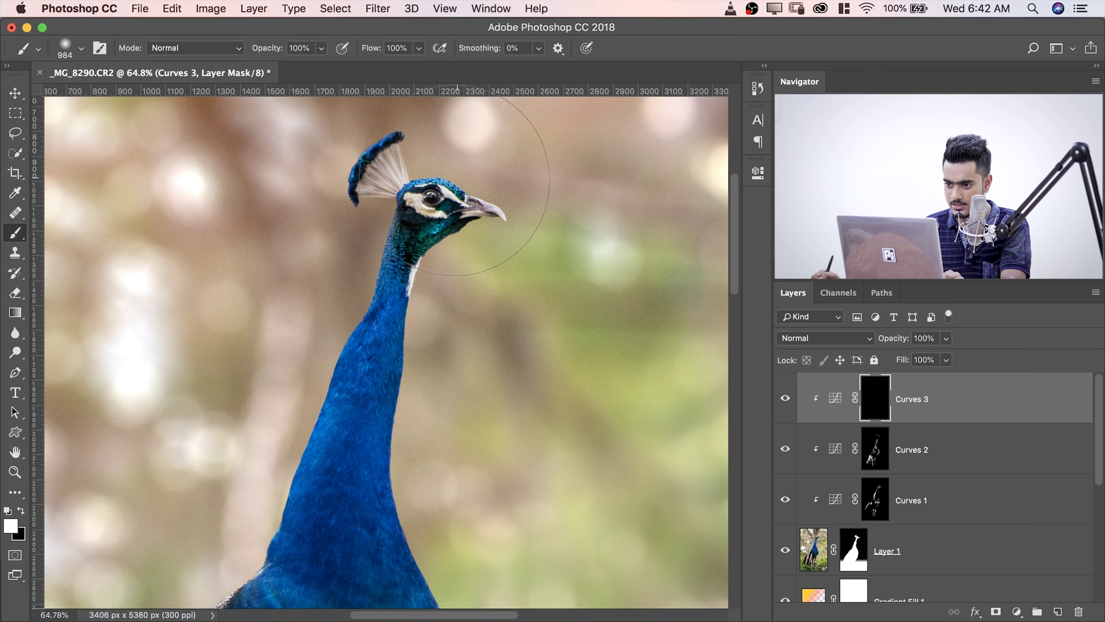
left_click(450, 189)
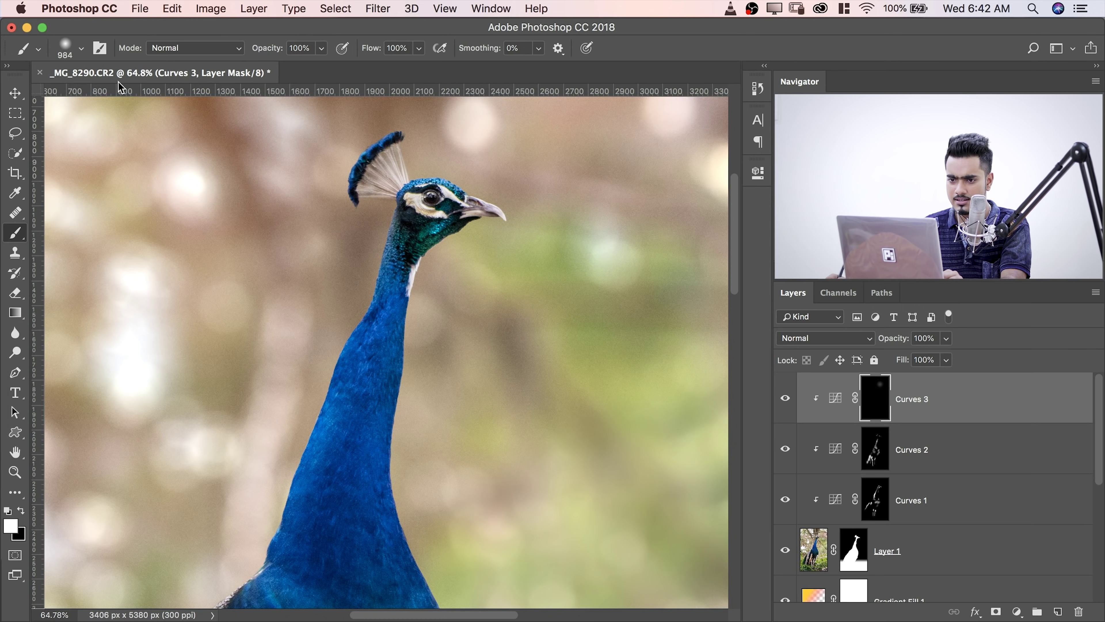
- Brighten the head by dabbing white beyond the beak and beside the crest on the Curves 3 mask with a 1183 px Soft Round brush
left_click(81, 54)
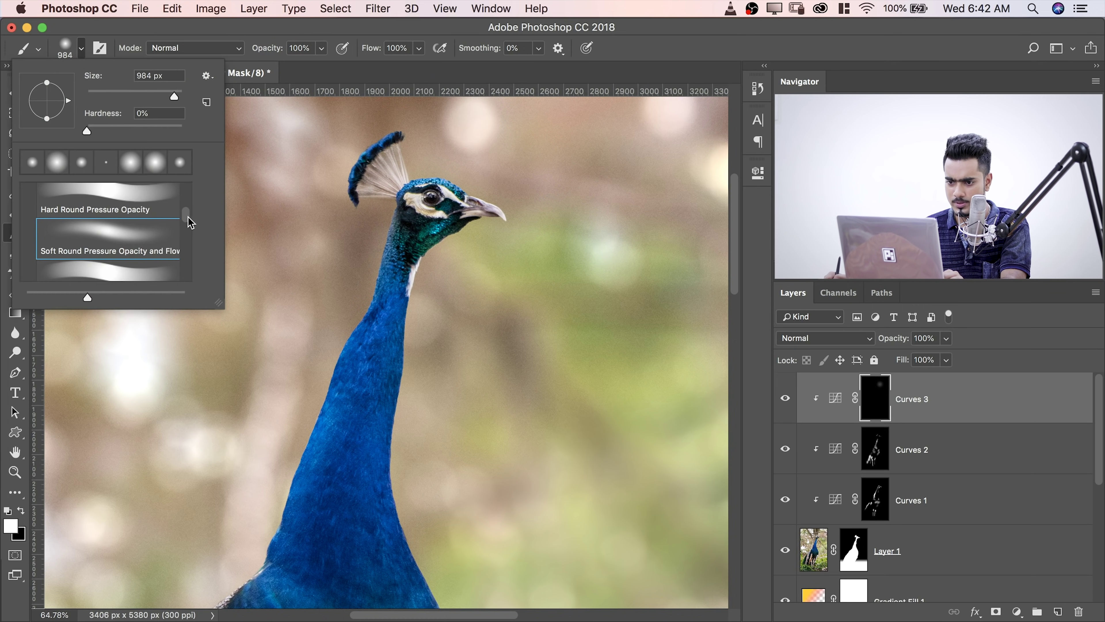
left_click_drag(191, 223, 187, 192)
left_click(131, 229)
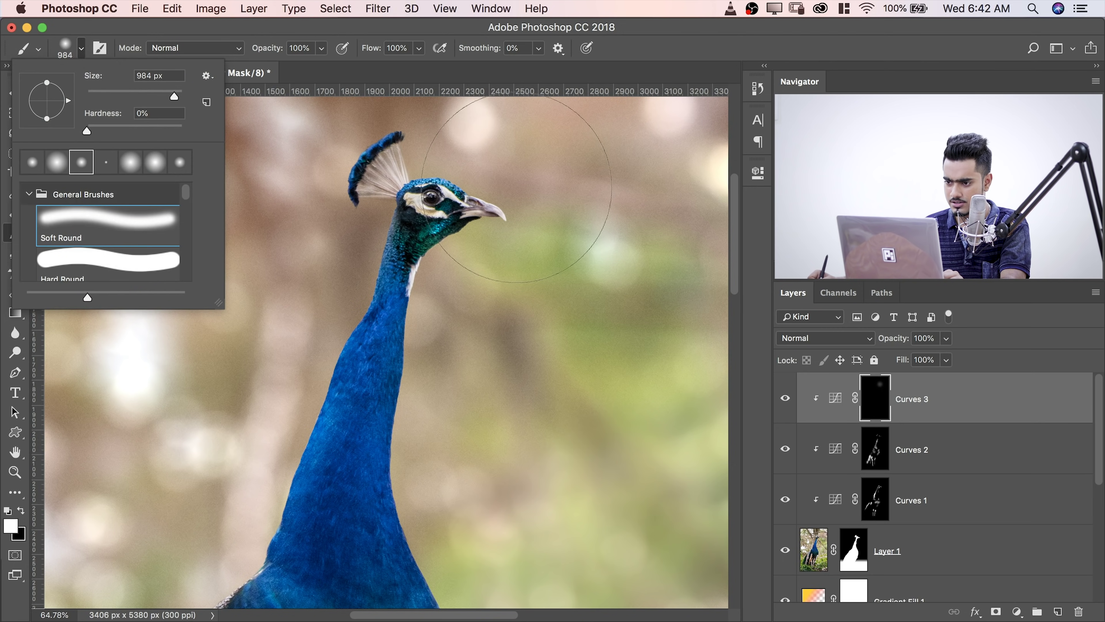
left_click_drag(516, 188, 566, 177)
left_click(471, 179)
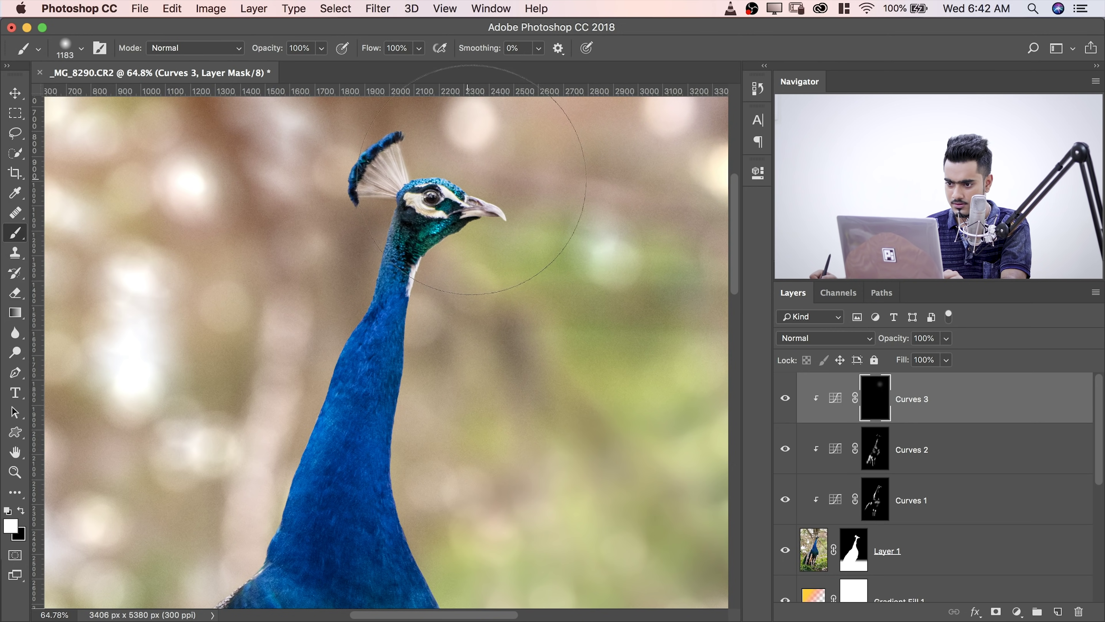
key("super+z")
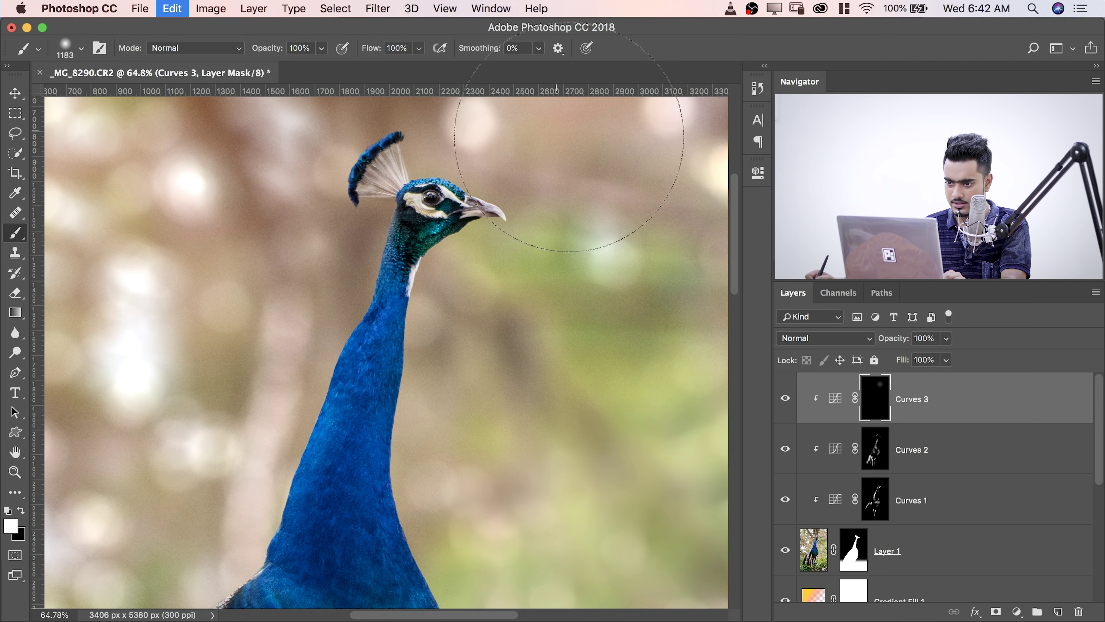
left_click(561, 137)
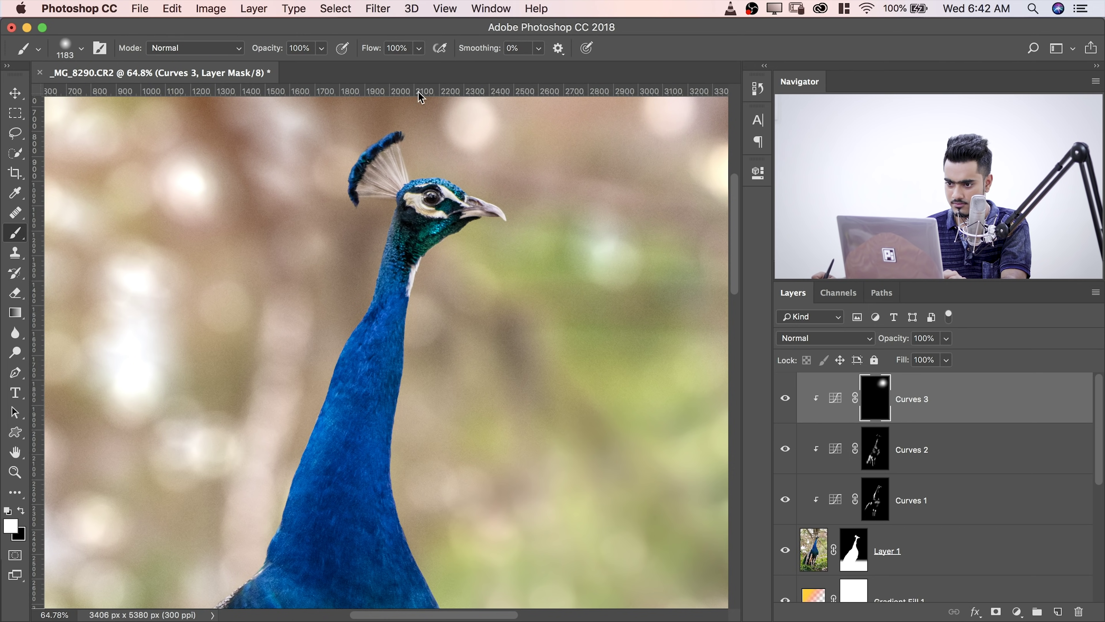
left_click(358, 134)
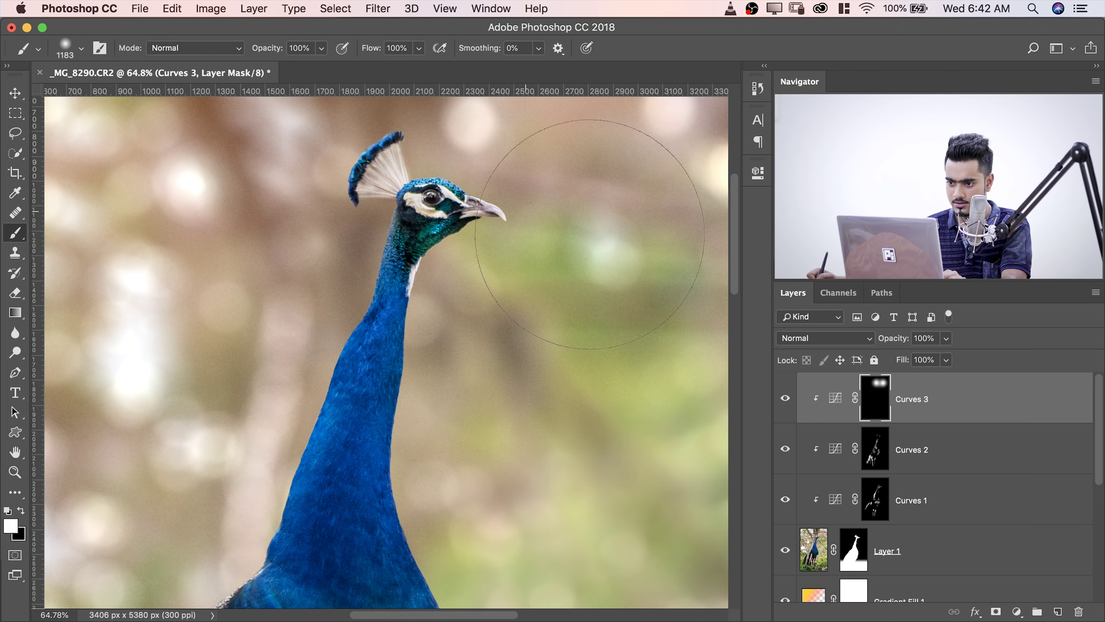
- Brighten the edges of the neck and breast with white dabs of an 1807 px brush on the Curves 3 mask
mouse_move(575, 249)
left_mouse_down()
mouse_move(441, 249)
mouse_move(497, 245)
mouse_move(504, 368)
mouse_move(542, 391)
left_mouse_up()
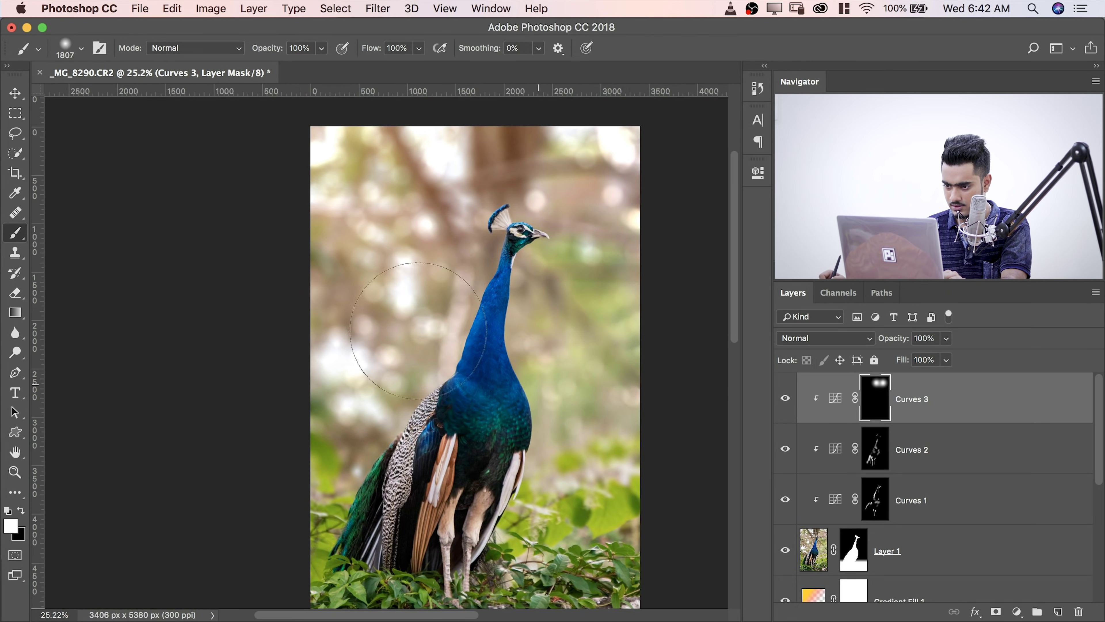
left_click(431, 319)
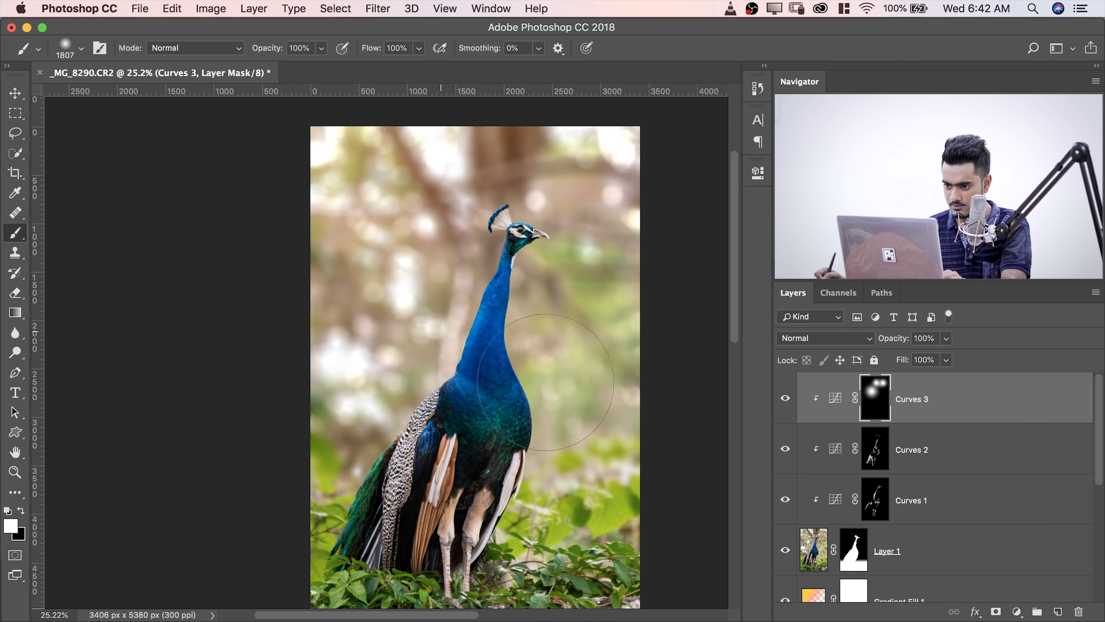
key("super+z")
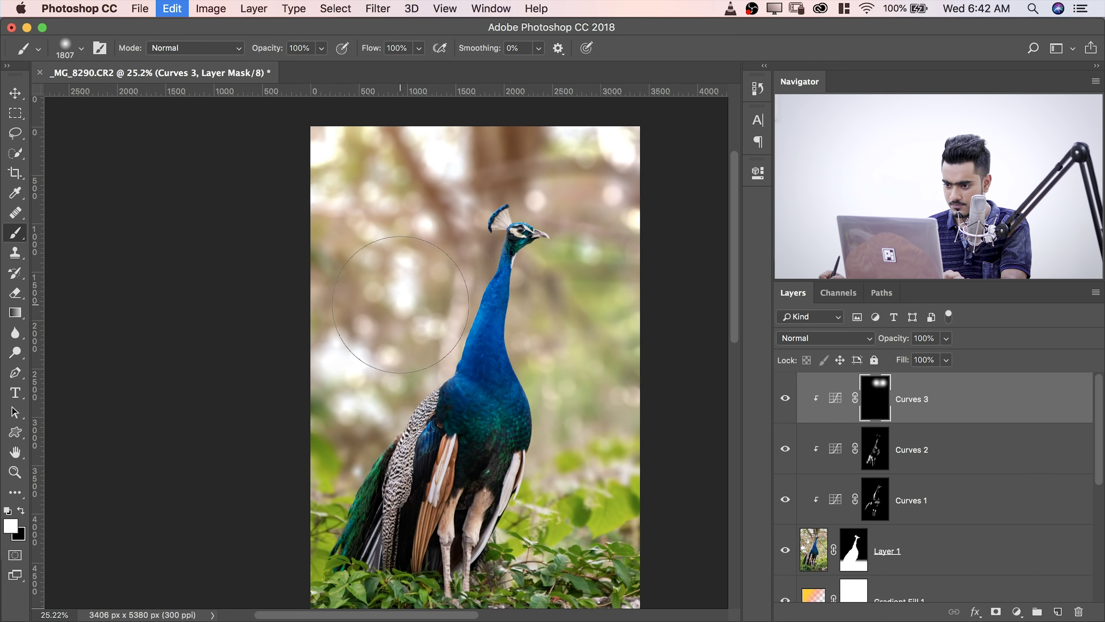
left_click(409, 304)
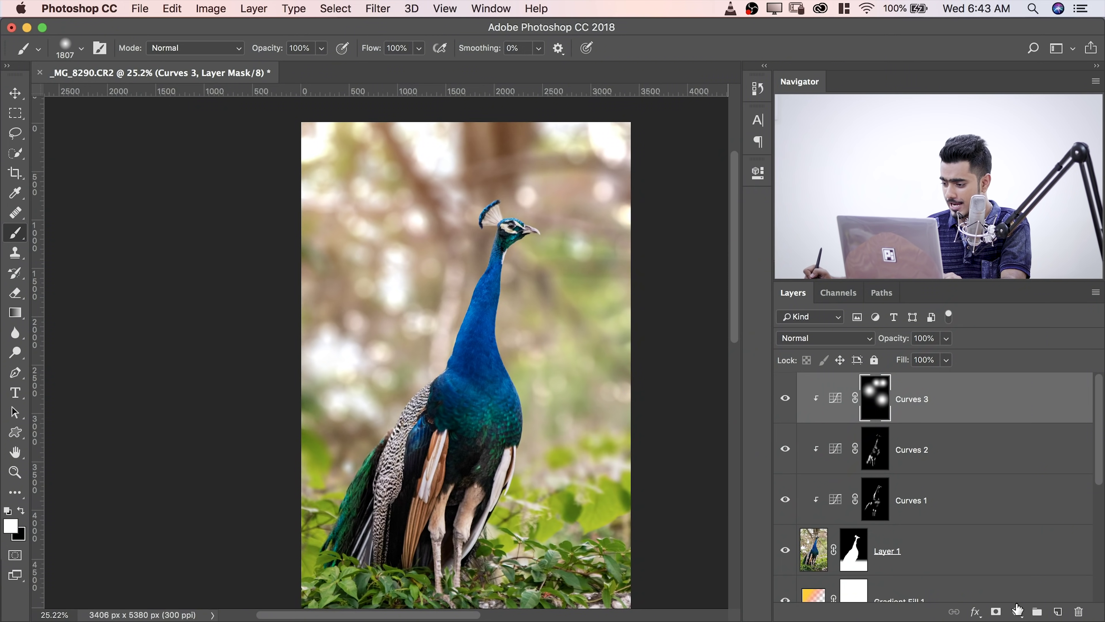
- Add a Curves 4 adjustment with lowered midtones above Curves 3 and invert its mask to black
left_click(1017, 611)
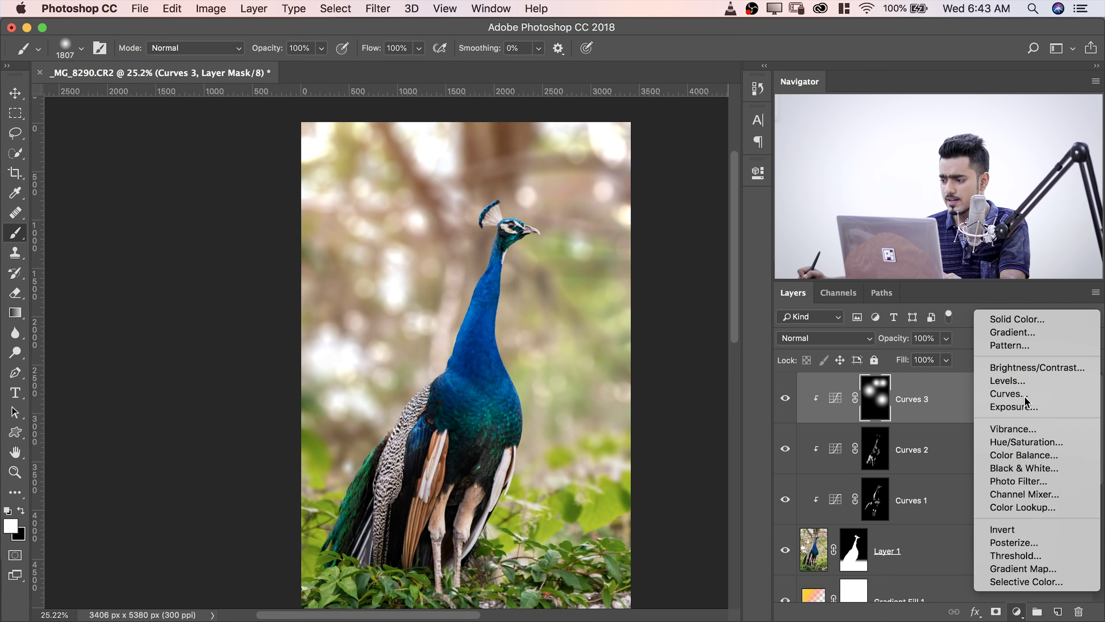
left_click(1011, 394)
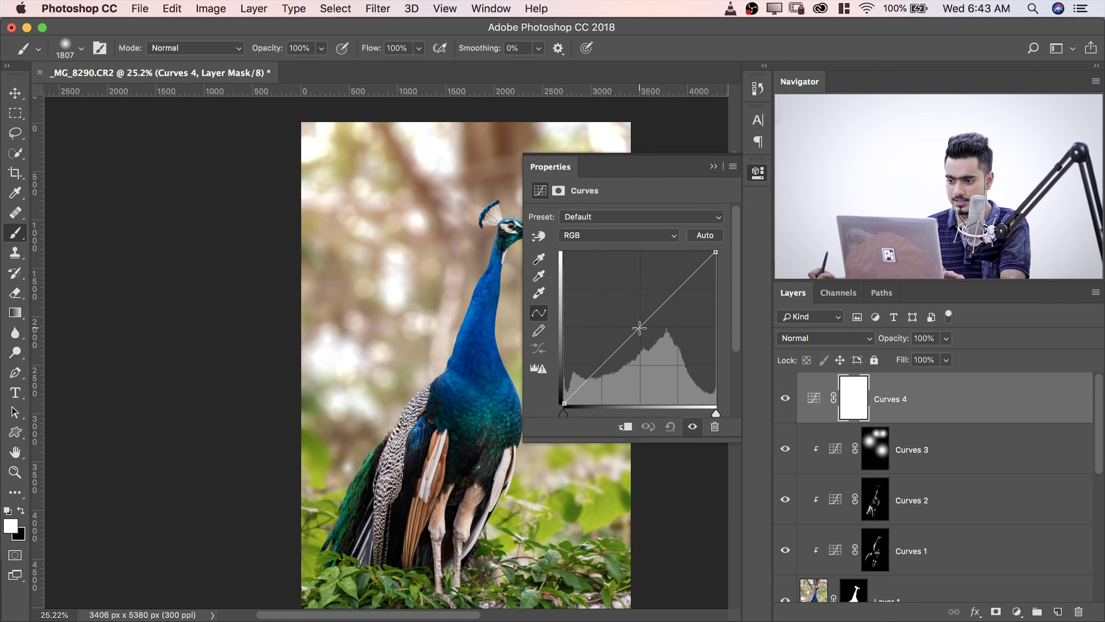
left_click_drag(651, 316, 663, 339)
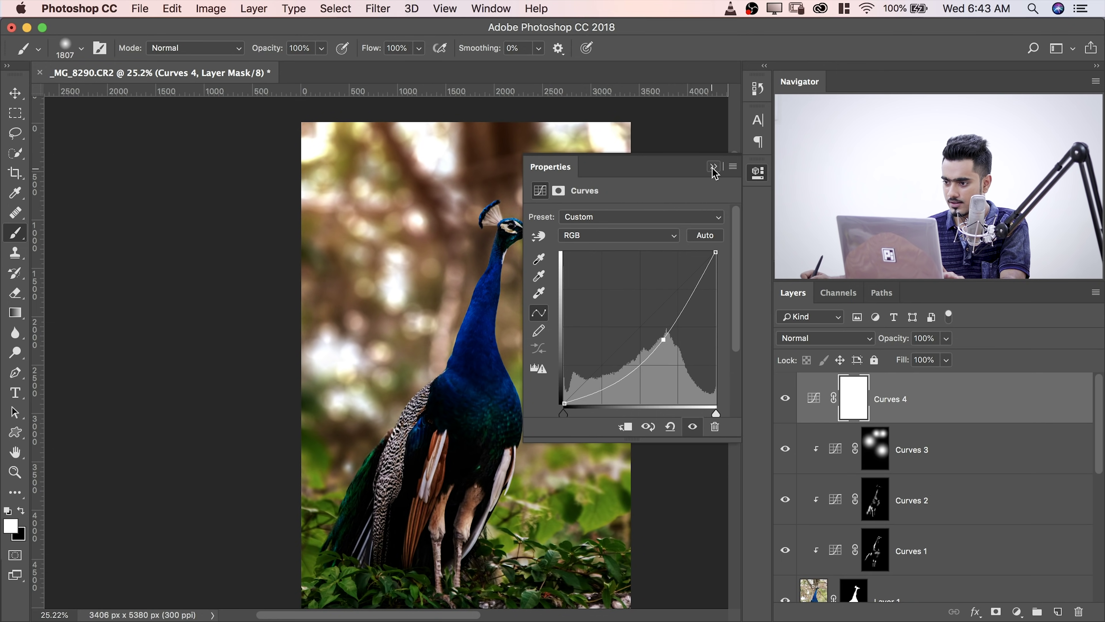
left_click(713, 168)
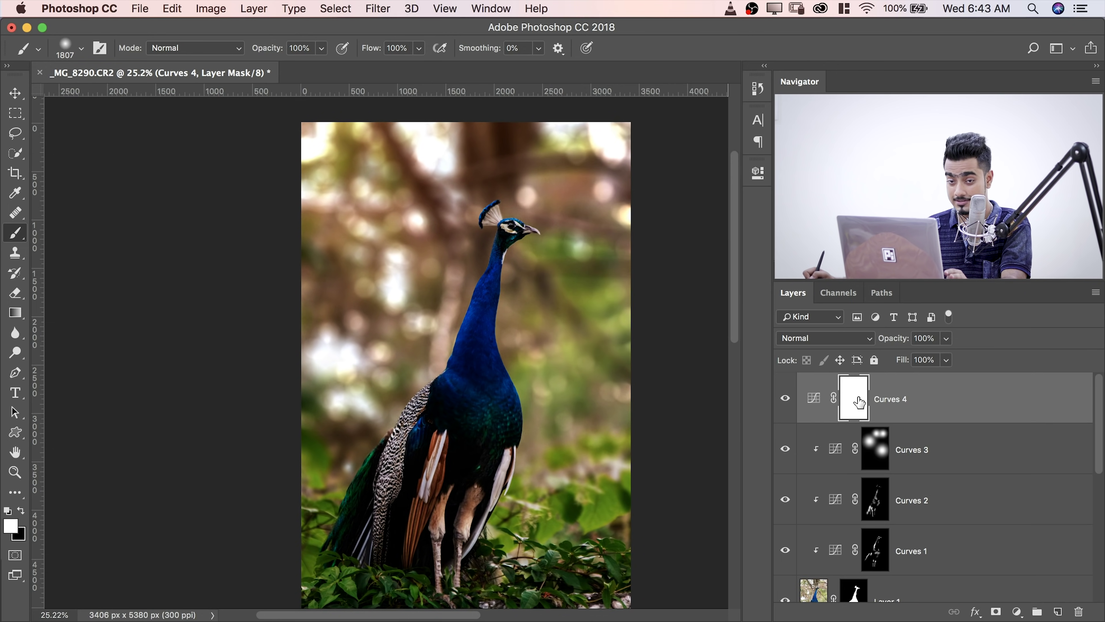
key("super+i")
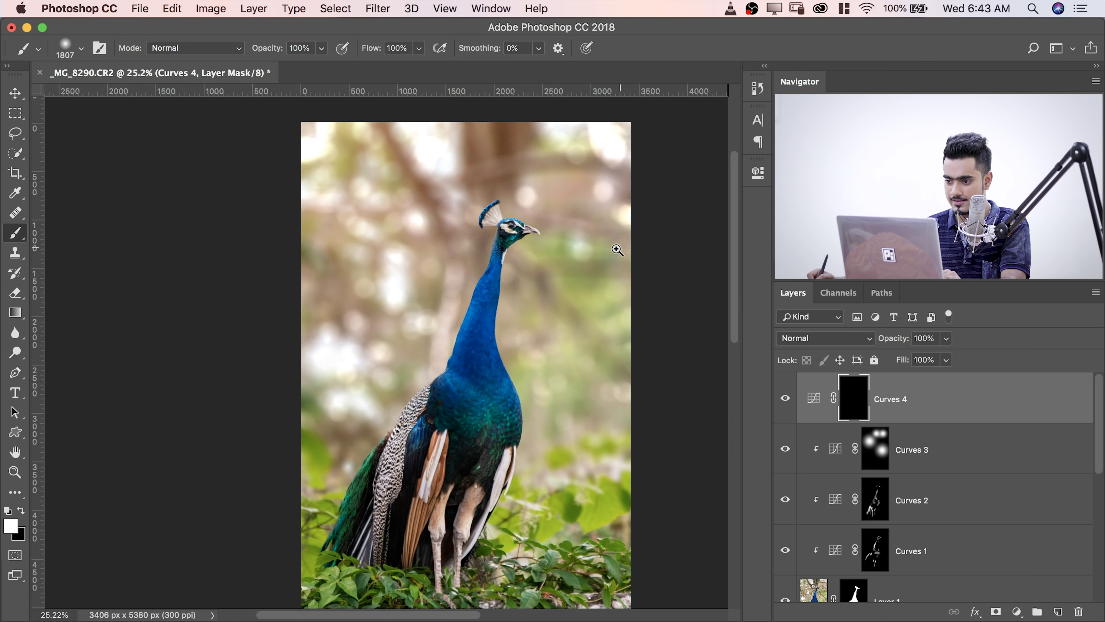
- Darken the image's right side and lower foliage by painting white on the Curves 4 mask with a 3011 px brush
left_click_drag(614, 248, 585, 248)
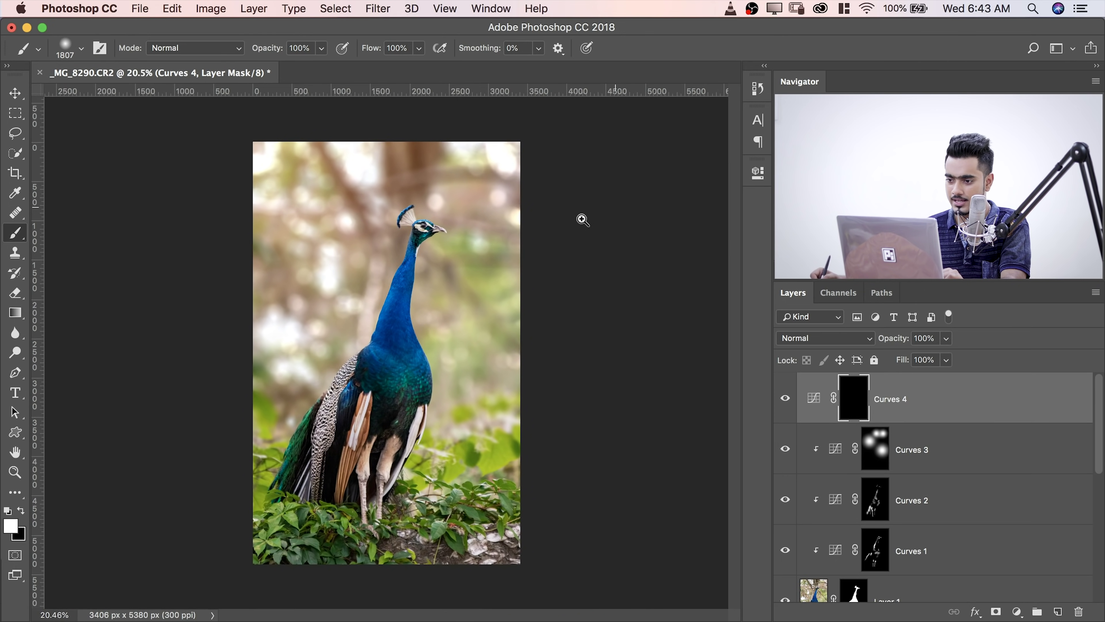
left_click_drag(497, 274, 562, 260)
left_click_drag(472, 176, 502, 173)
left_click(495, 120)
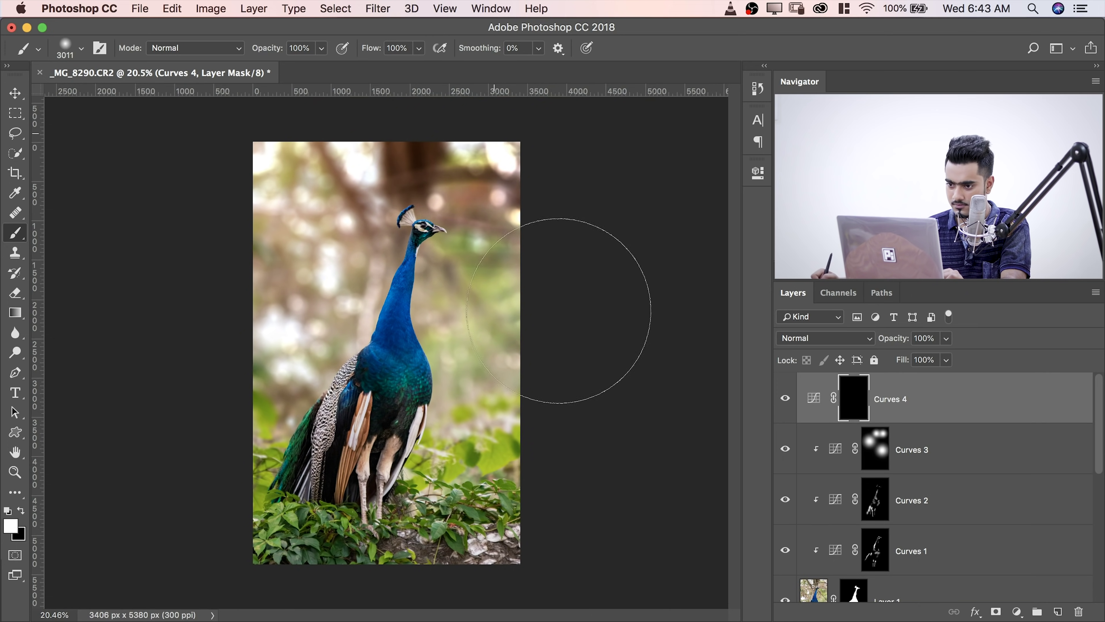
mouse_move(559, 312)
left_mouse_down()
mouse_move(511, 528)
mouse_move(456, 569)
mouse_move(394, 592)
left_mouse_up()
key("super+z")
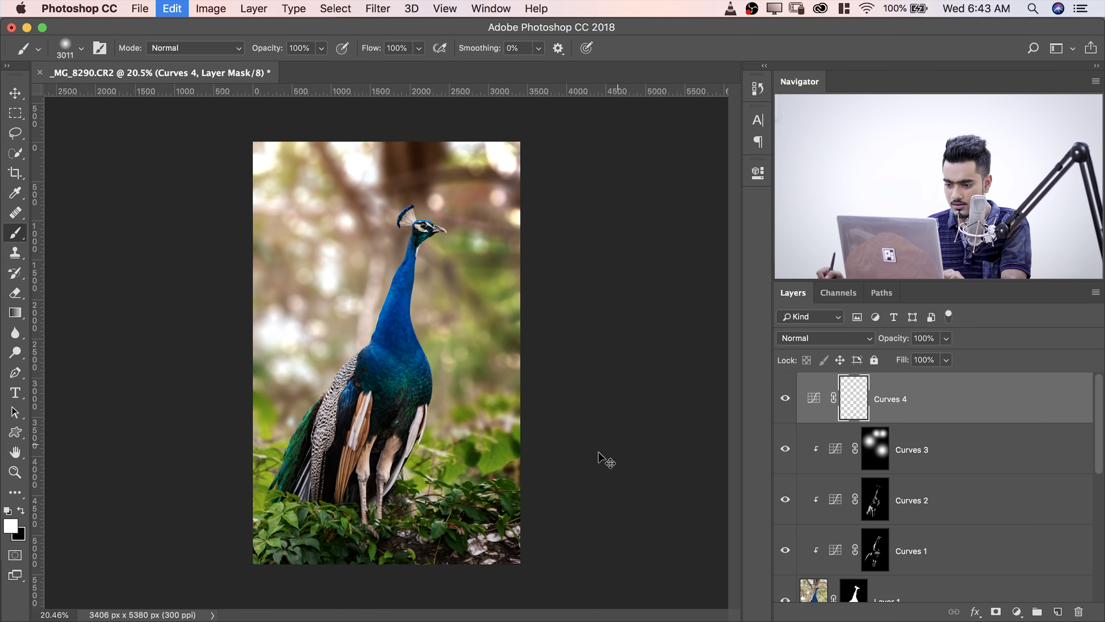
key("super+z")
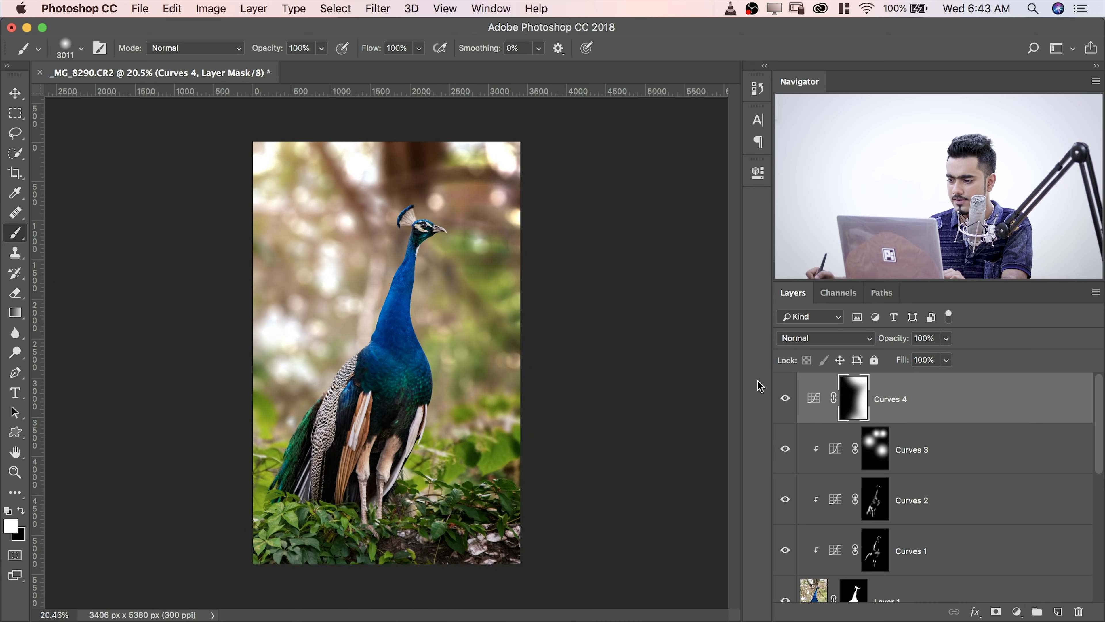
- Soften Curves 4 by raising its curve midpoint slightly, and paint black on its mask over the upper-left background
double_click(816, 402)
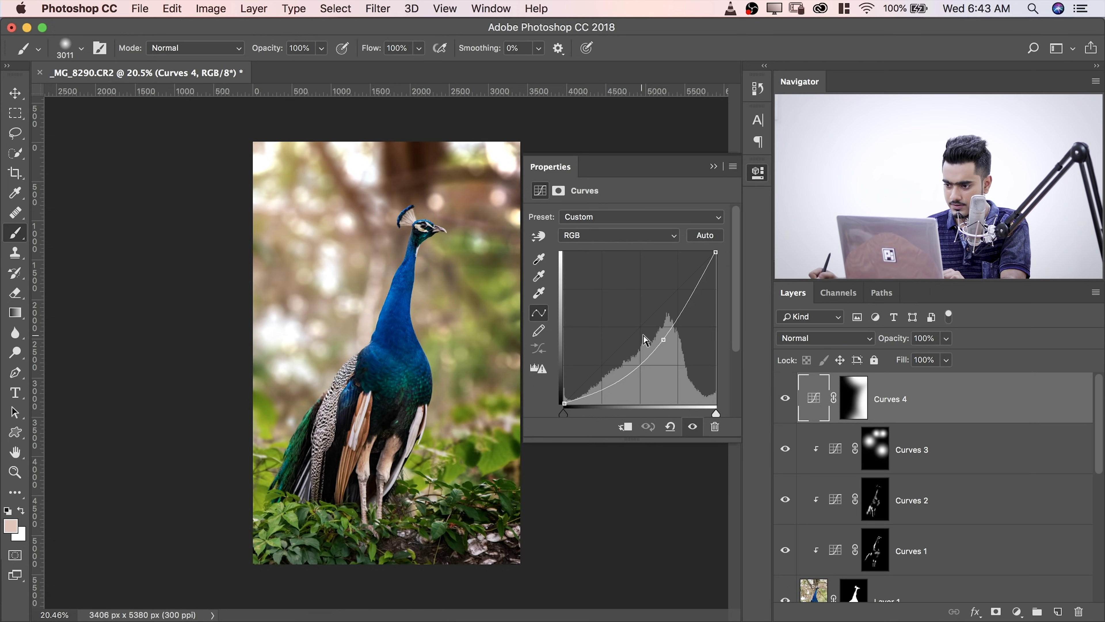
mouse_move(664, 339)
left_mouse_down()
mouse_move(651, 321)
mouse_move(659, 337)
left_mouse_up()
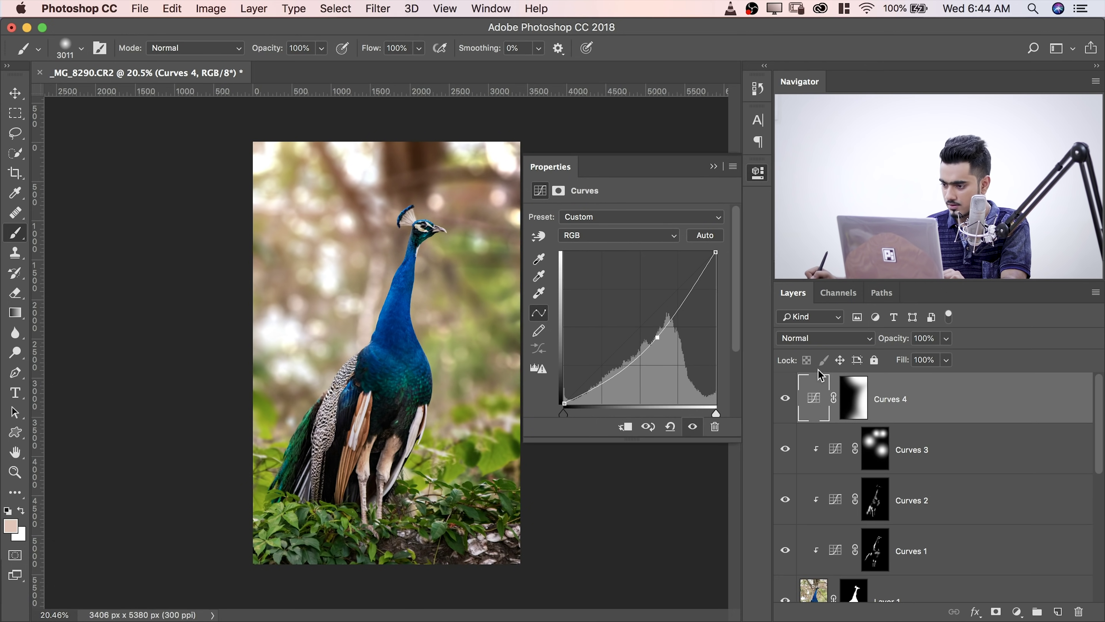
left_click(855, 397)
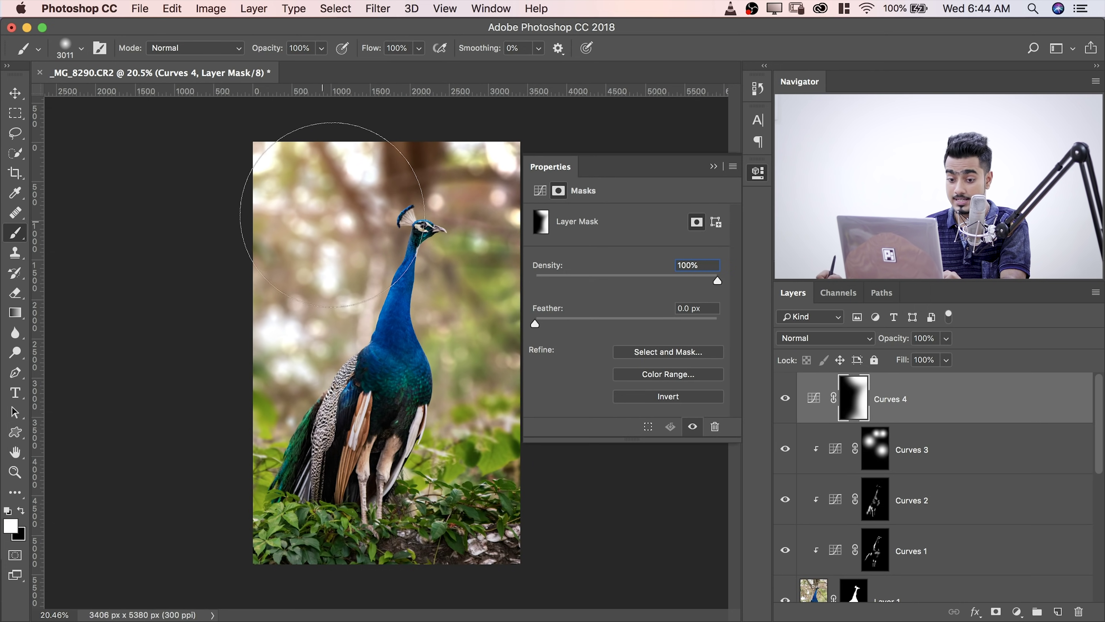
key("x")
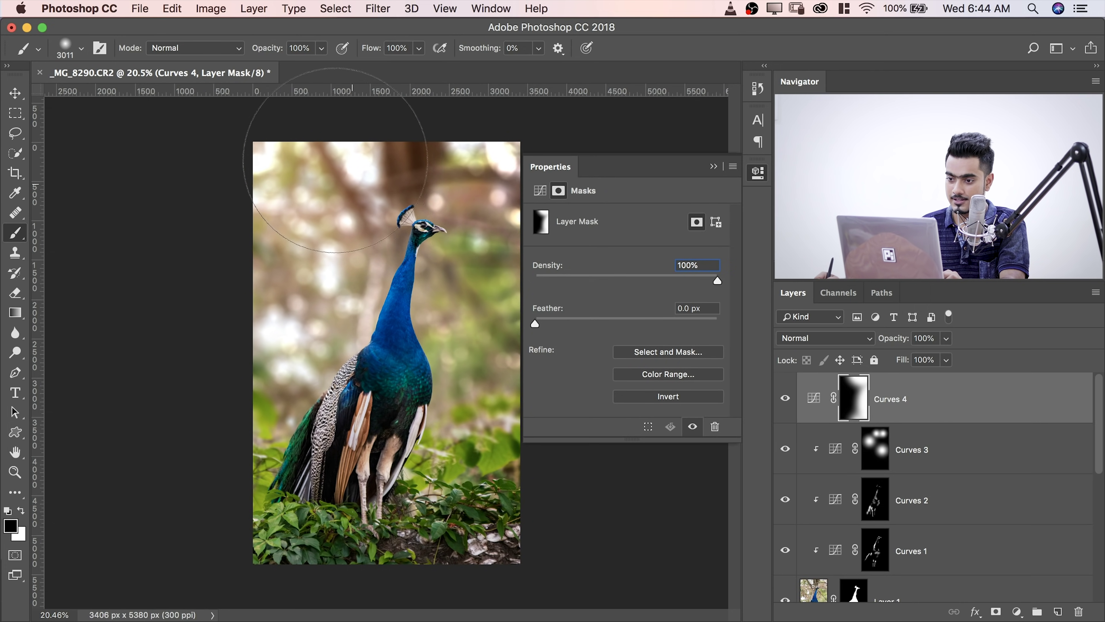
left_click(716, 169)
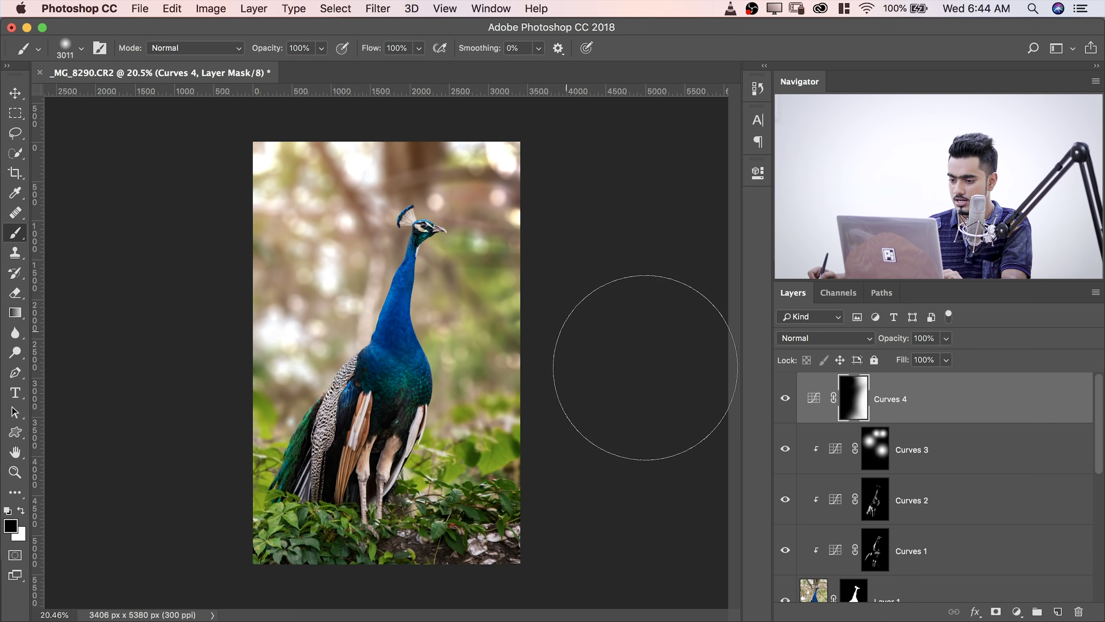
- Add a Curves adjustment with slightly raised midtones above Curves 4 and invert its mask to black
left_click(1016, 612)
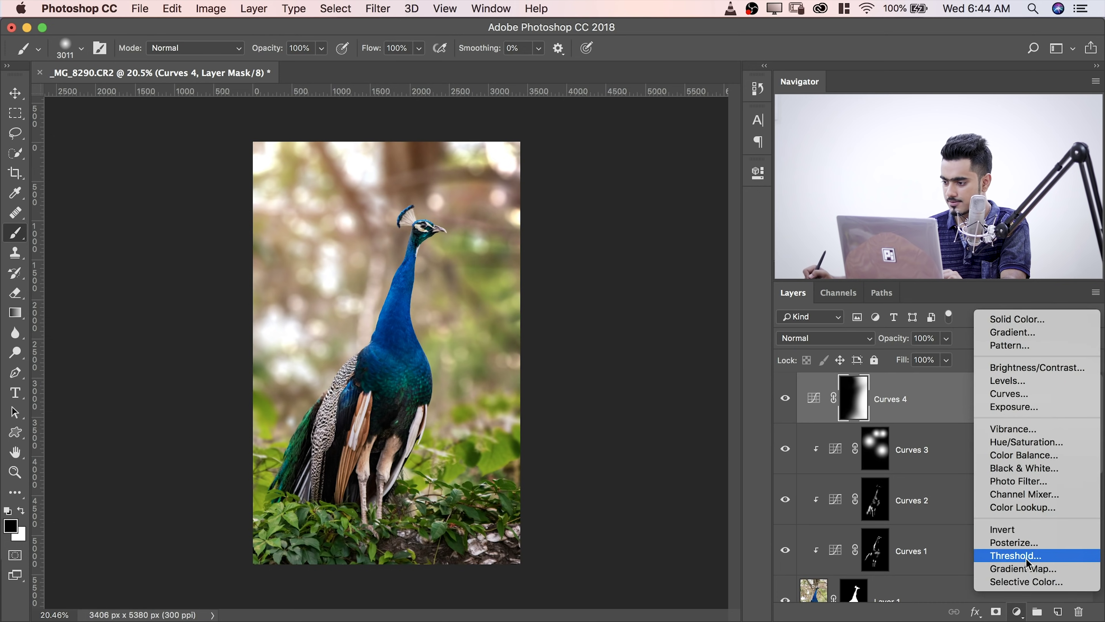
left_click(1043, 394)
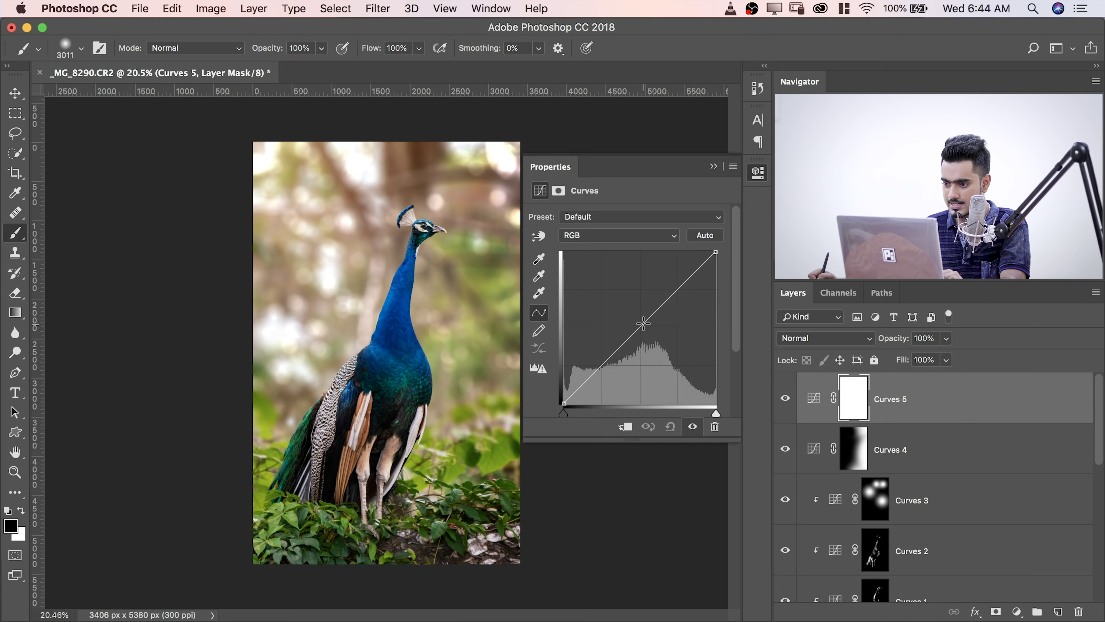
left_click_drag(638, 329, 641, 315)
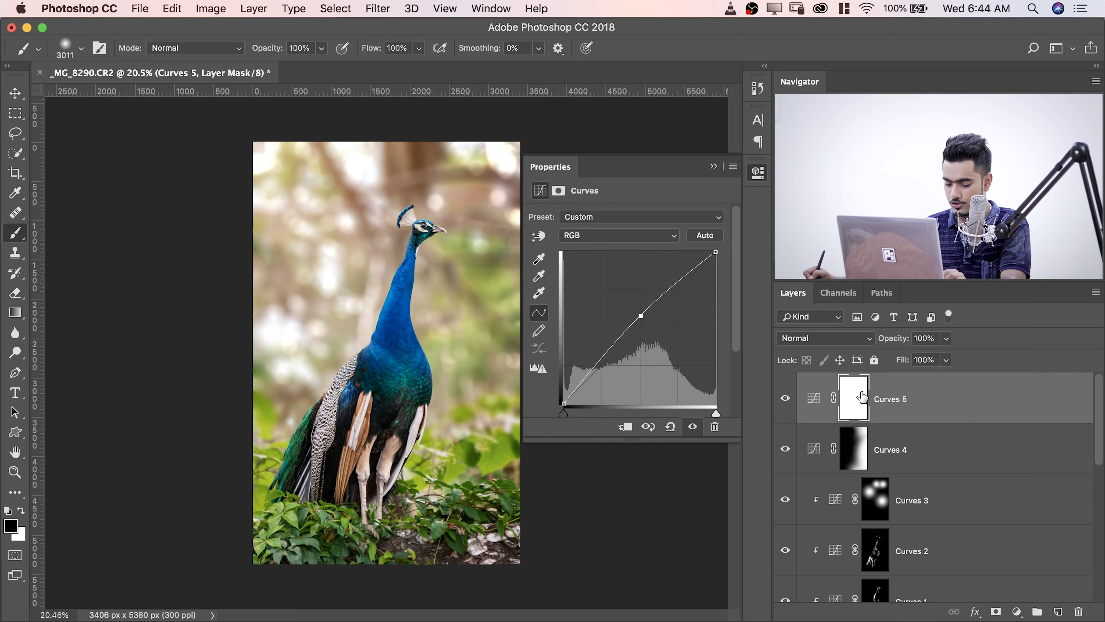
key("super+i")
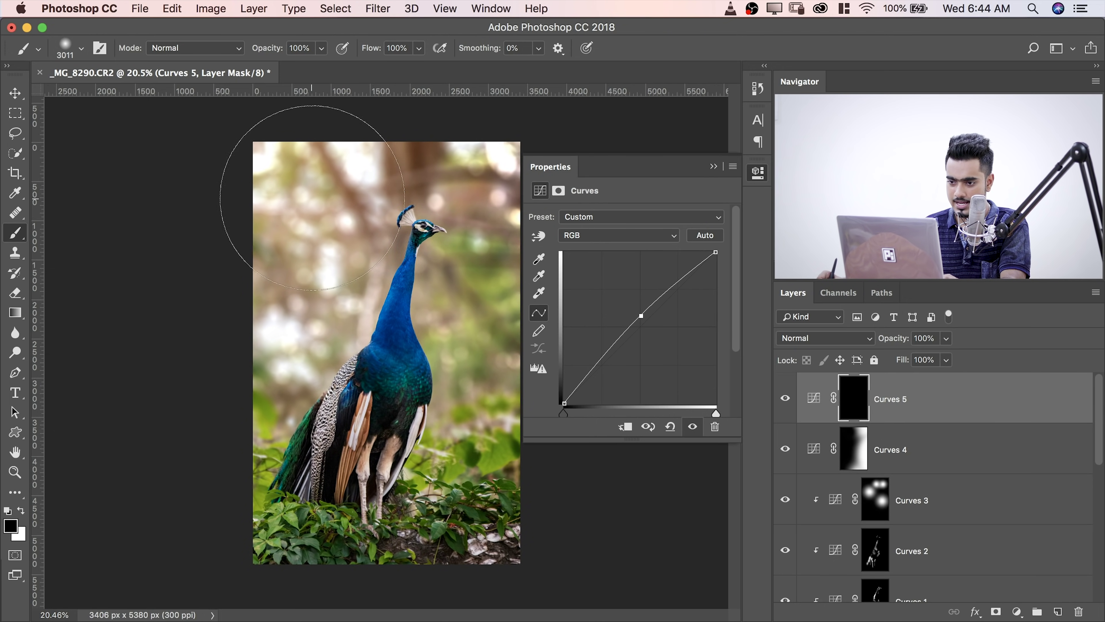
- Brighten the upper-left background with a white dab of a 3449 px brush on the Curves 5 mask, and compare before and after
left_click_drag(338, 194, 340, 213, "ctrl+alt")
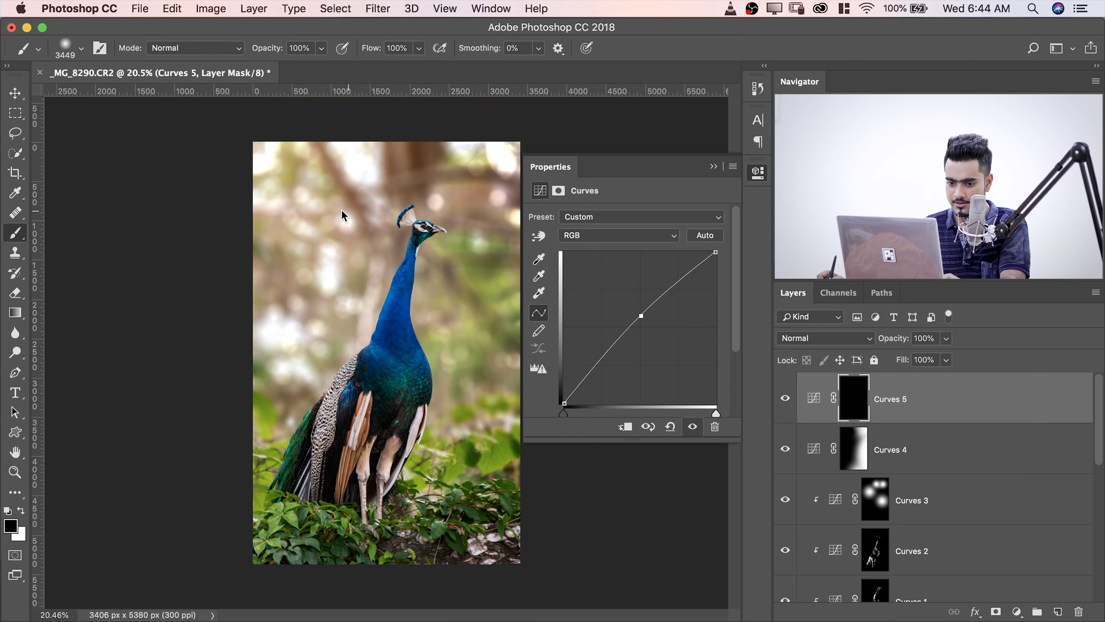
key("x")
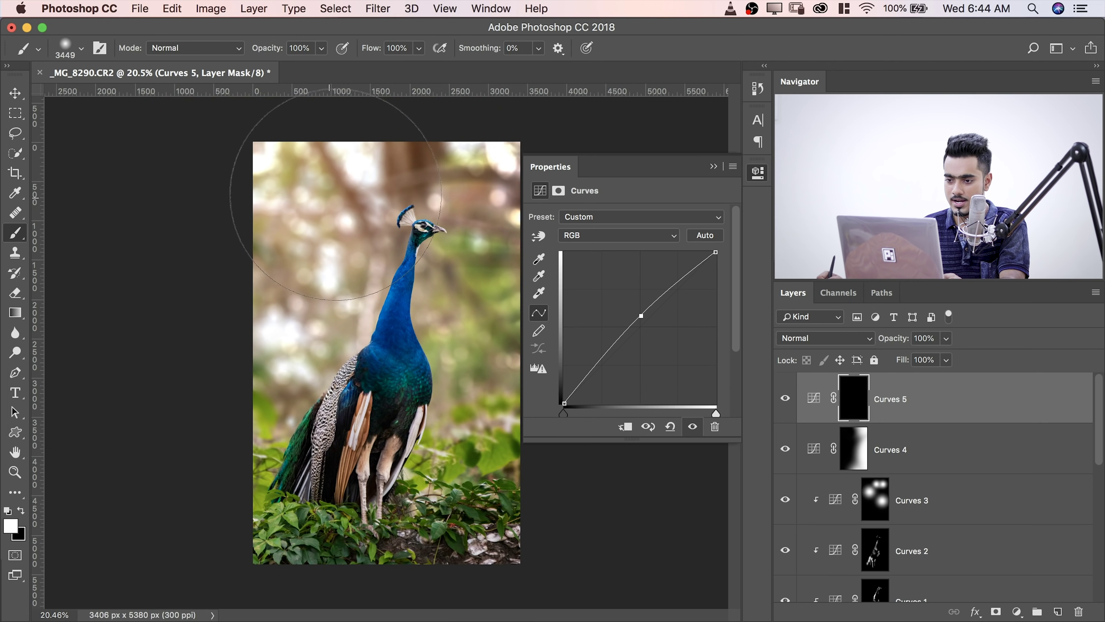
left_click(334, 204)
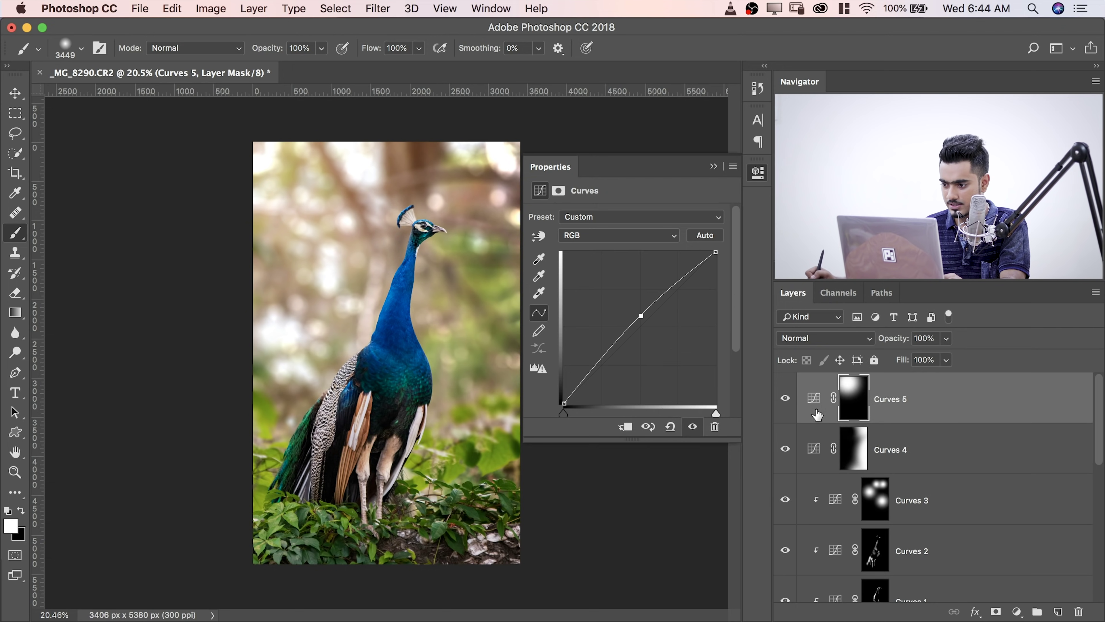
left_click(786, 400)
left_click(786, 400)
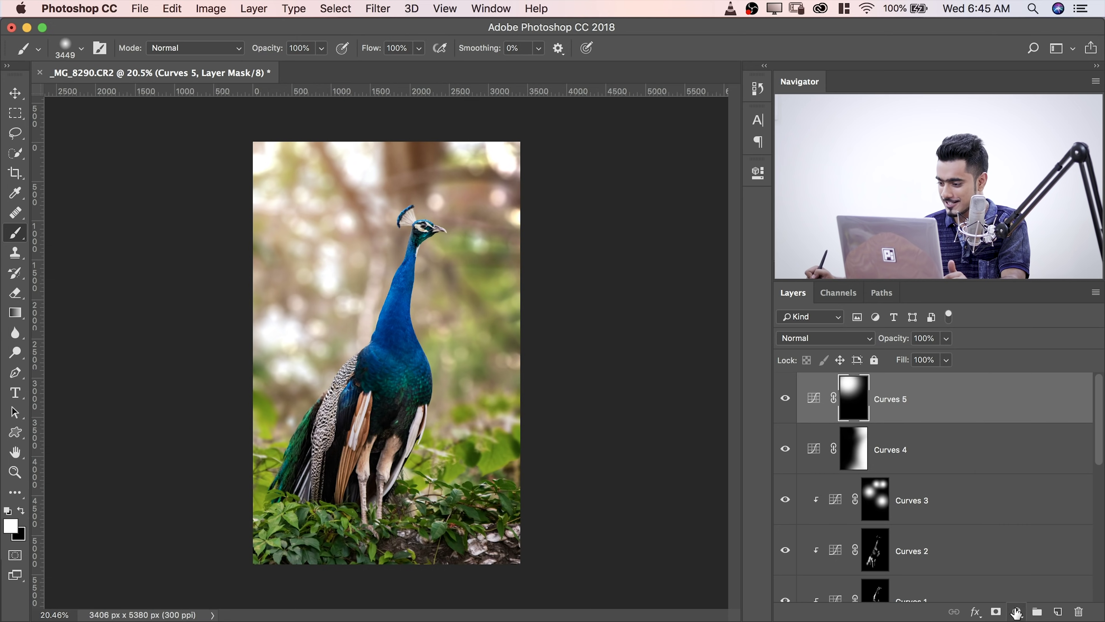
- Add a linear Black, White gradient fill layer at 90°, shift the gradient downward, and set its blend mode to Multiply
left_click(1016, 612)
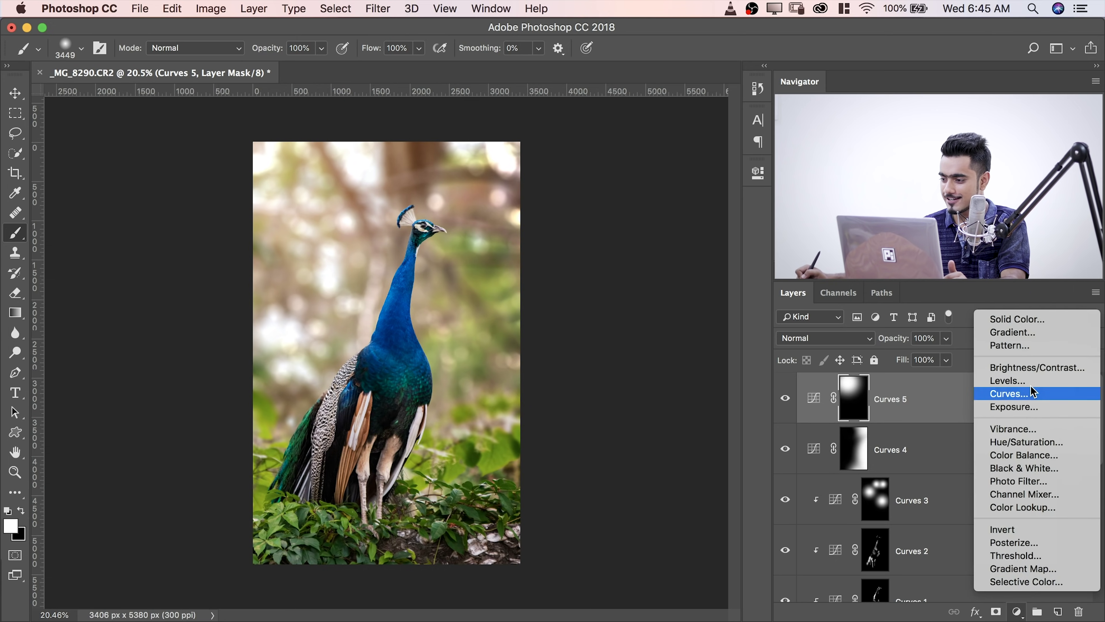
left_click(628, 326)
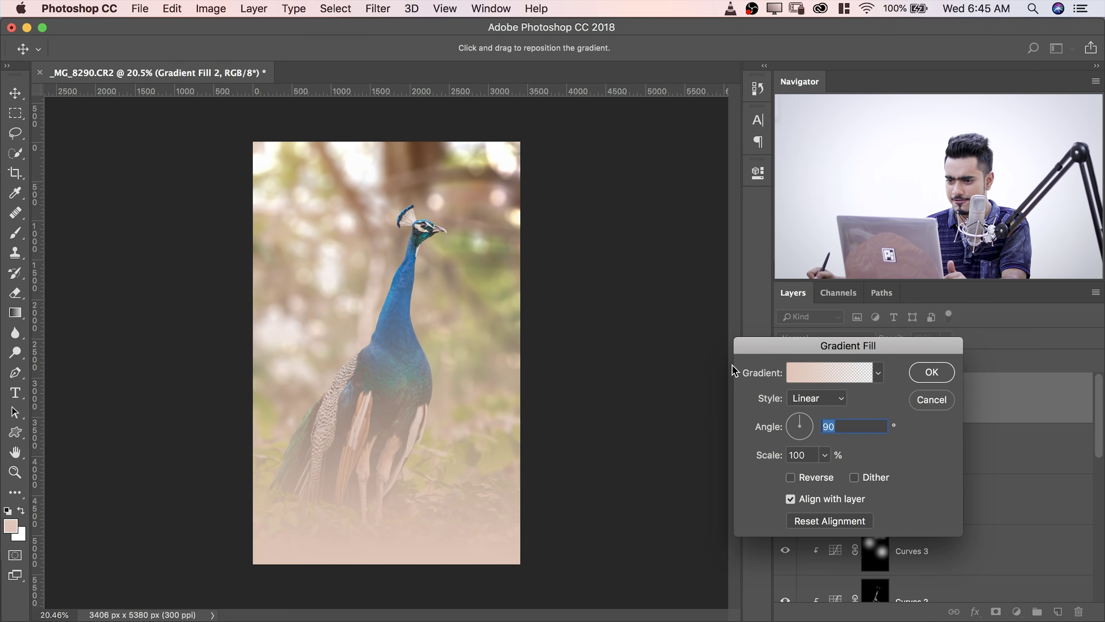
left_click(793, 374)
left_click(809, 318)
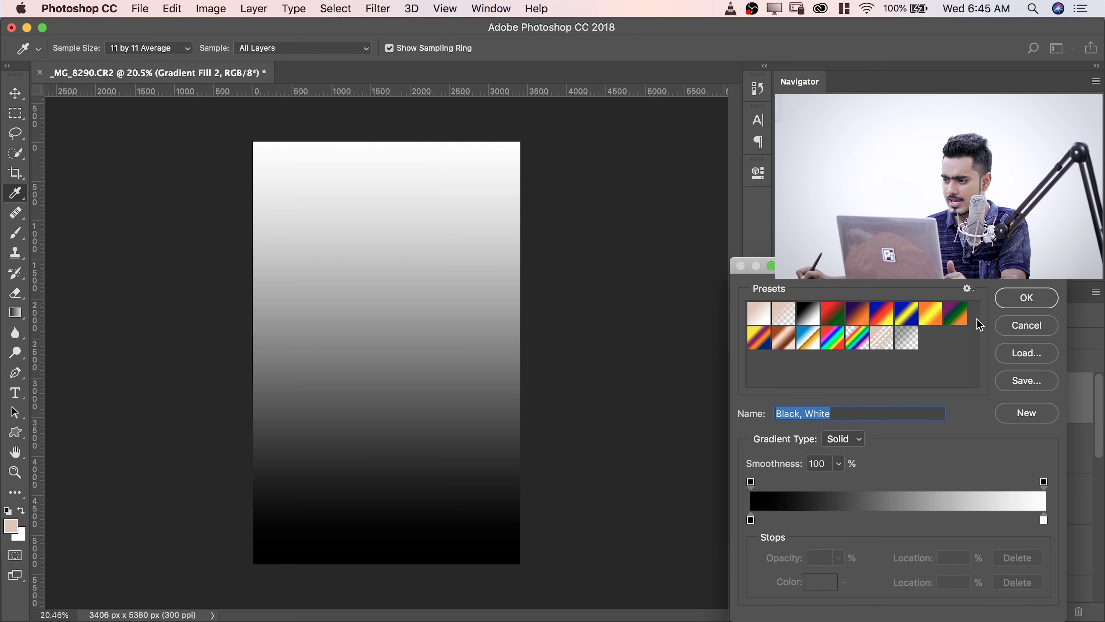
left_click(1020, 299)
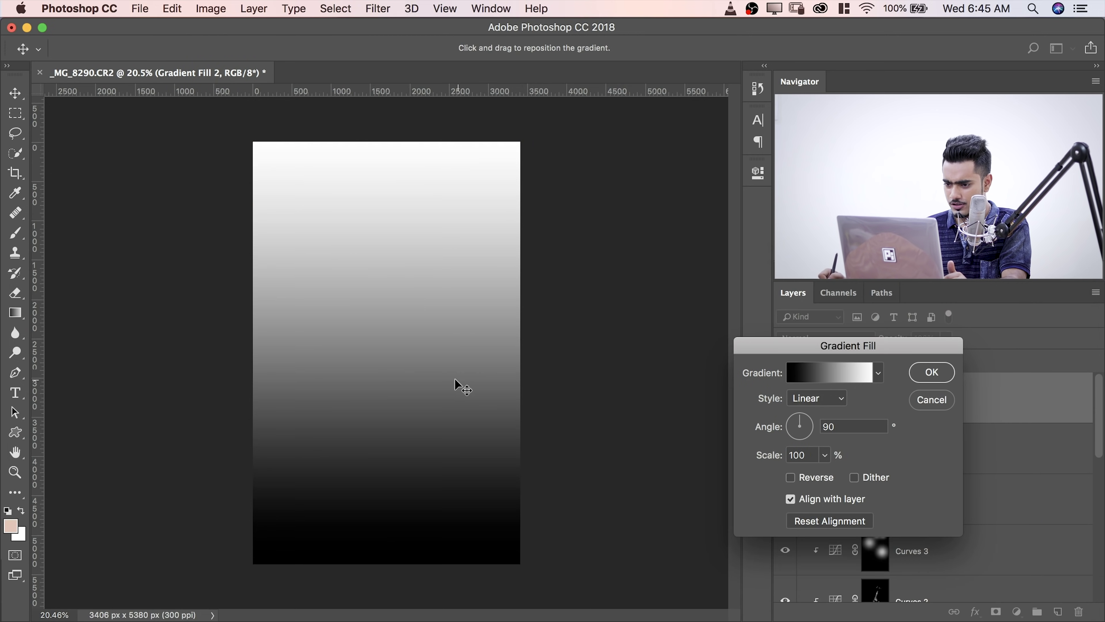
left_click_drag(424, 387, 397, 446)
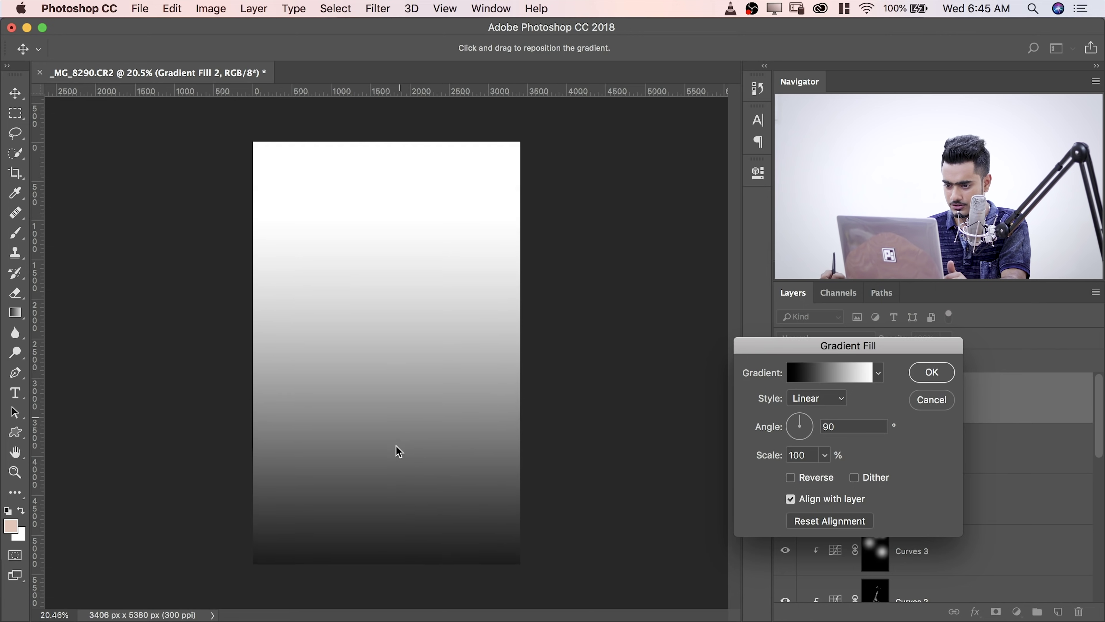
left_click(921, 373)
left_click(841, 344)
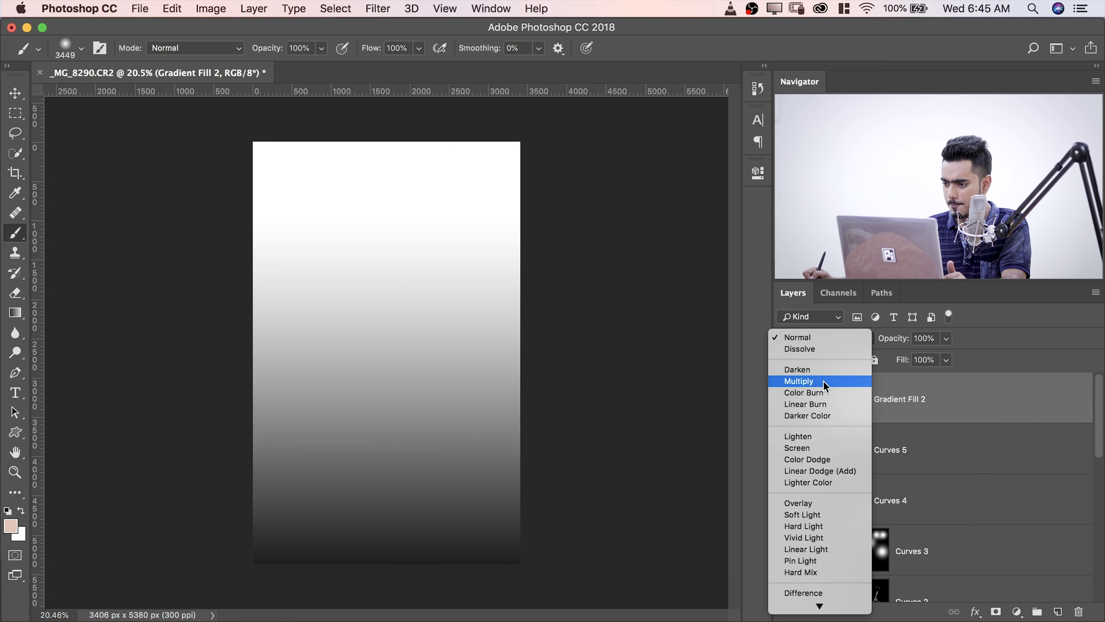
left_click(809, 382)
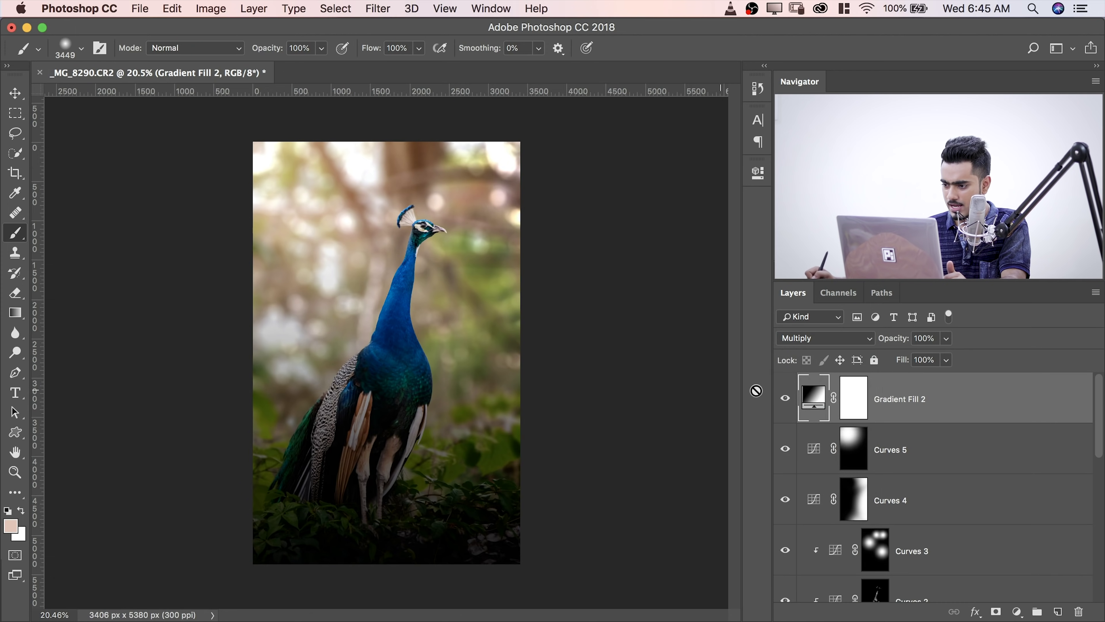
- Scale Gradient Fill 2 to 45%, move its dark part down to the foliage at the photo's base, and compare before and after
double_click(817, 394)
left_click_drag(422, 451, 414, 496)
left_click_drag(826, 455, 822, 478)
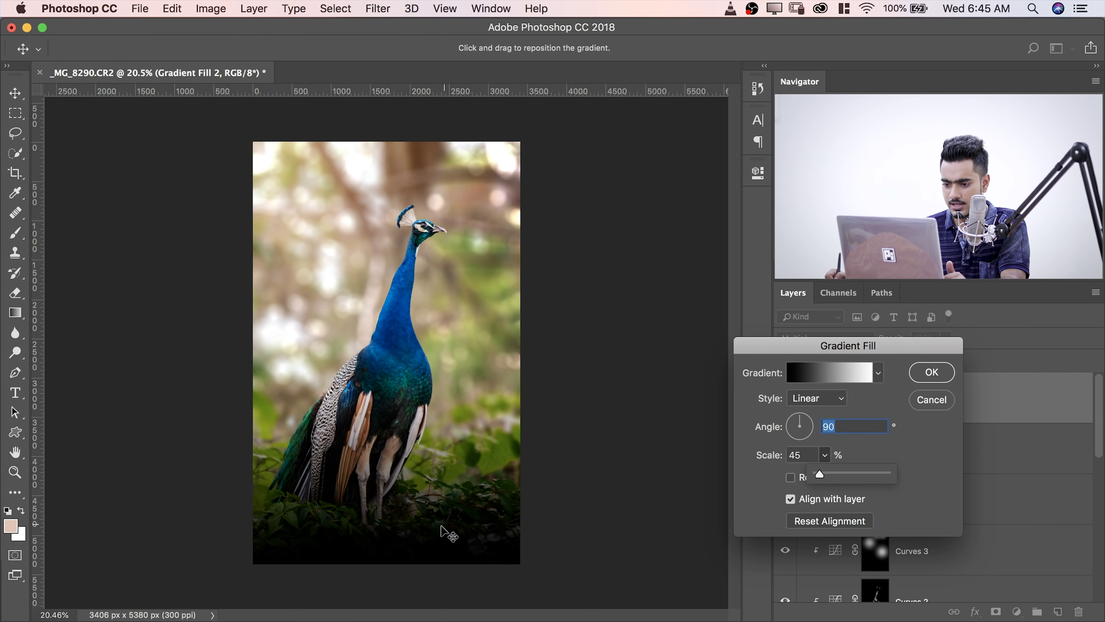
left_click_drag(441, 527, 393, 587)
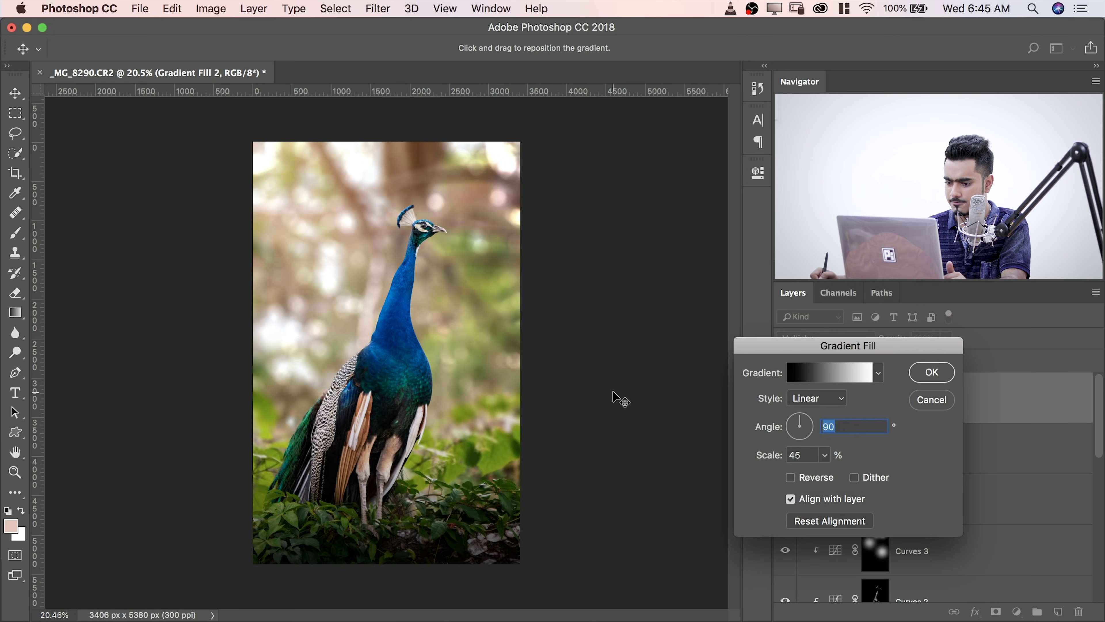
left_click(933, 373)
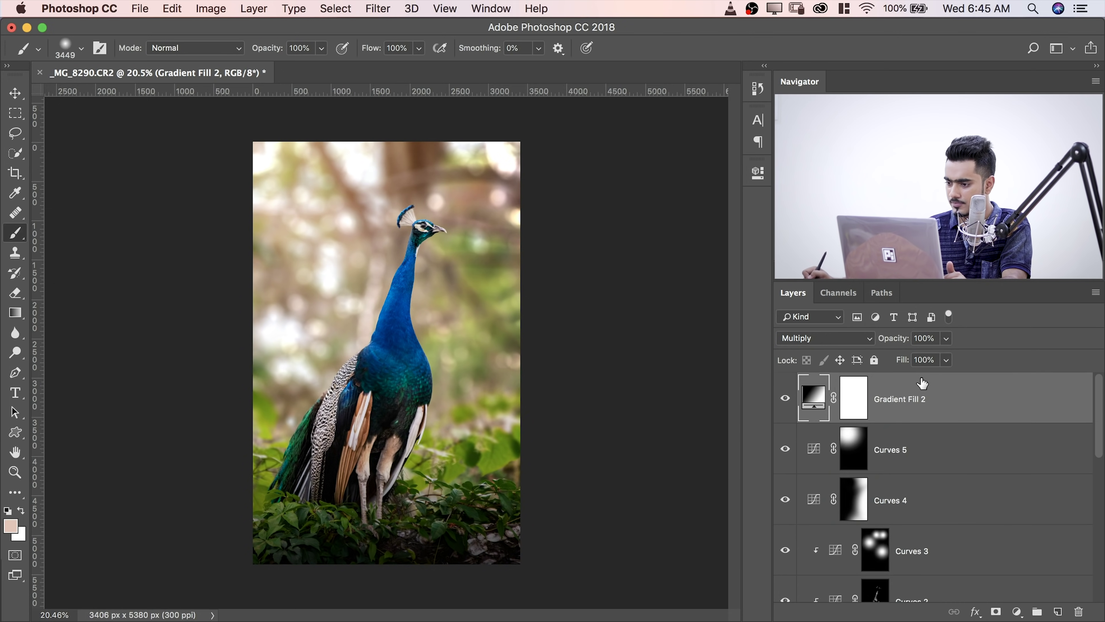
left_click(784, 398)
left_click(785, 399)
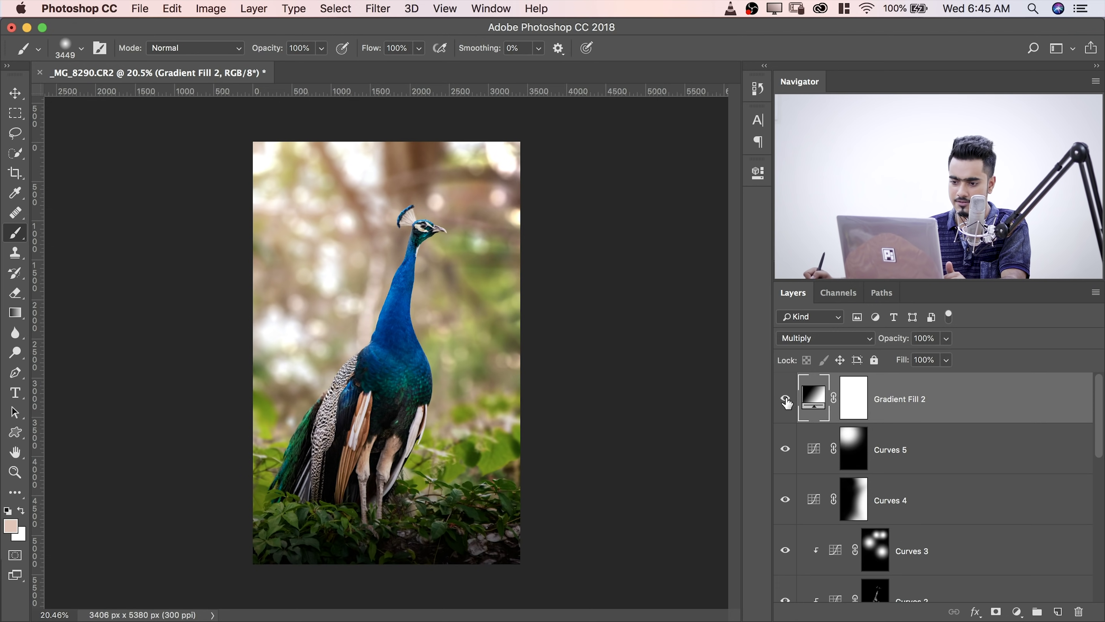
- Reduce the Gradient Fill 2 scale to 40% and reposition its dark area over the bottom foliage
double_click(817, 405)
left_click_drag(423, 539, 413, 565)
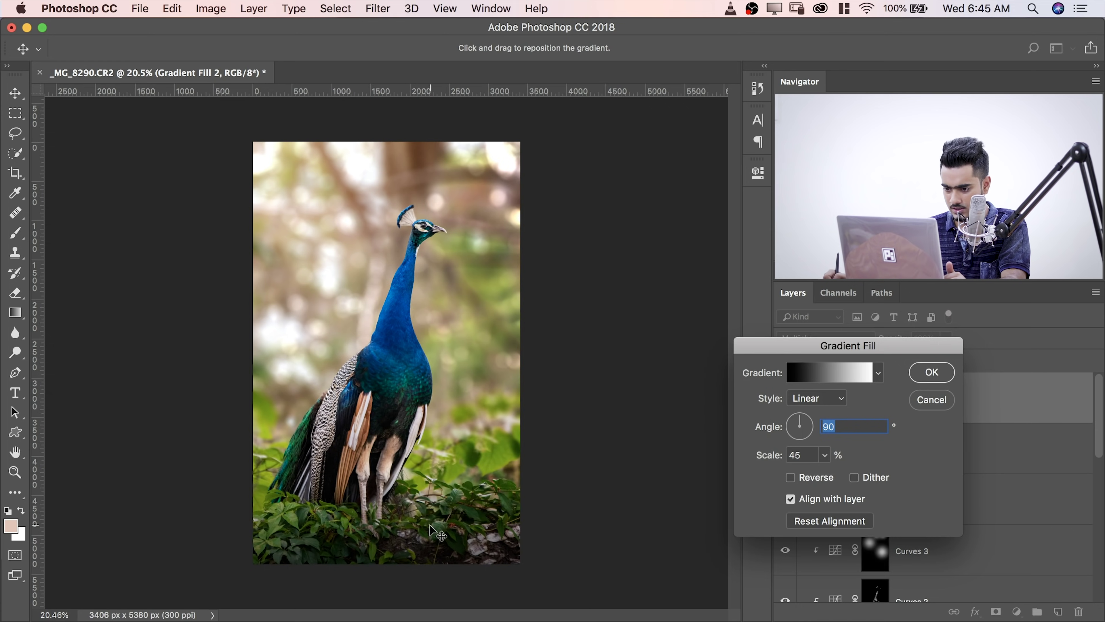
left_click_drag(430, 526, 425, 515)
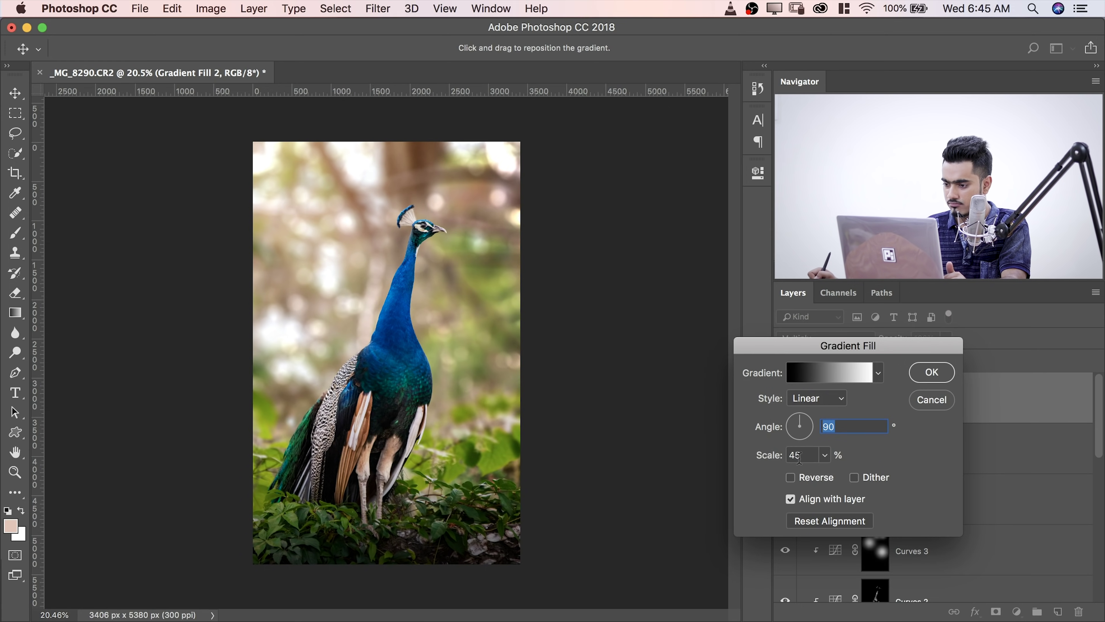
type("4")
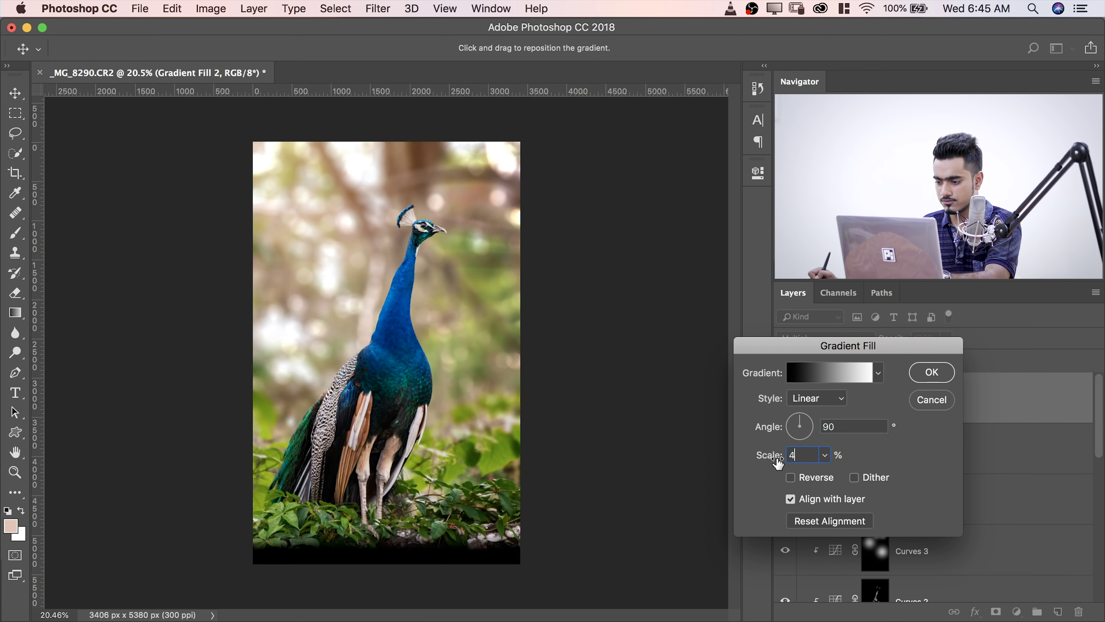
left_click_drag(475, 518, 437, 552)
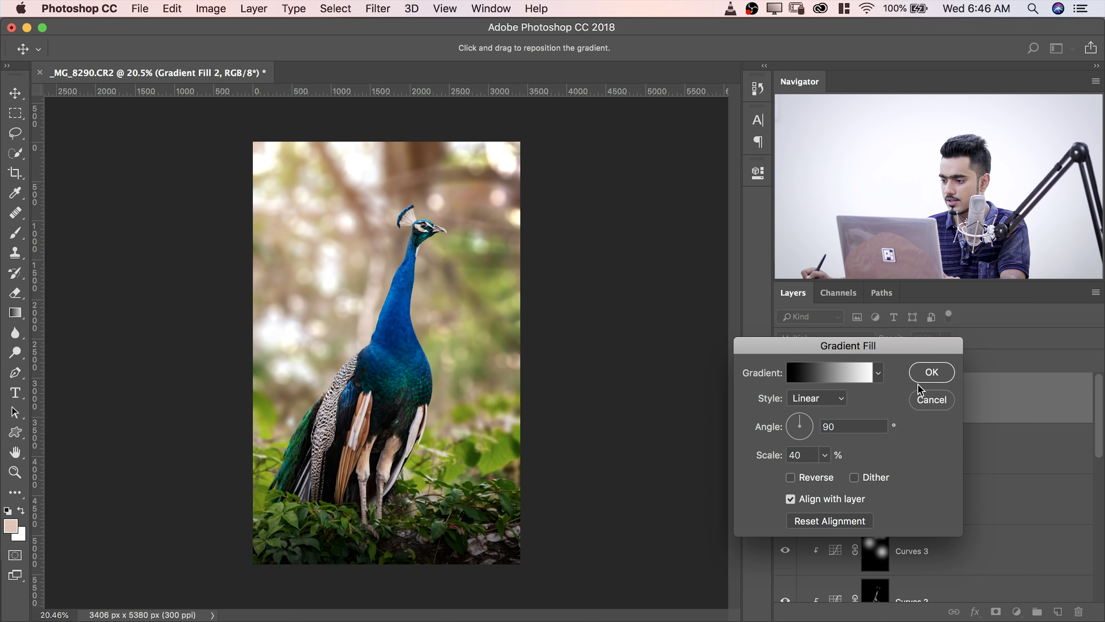
key("Return")
key("b")
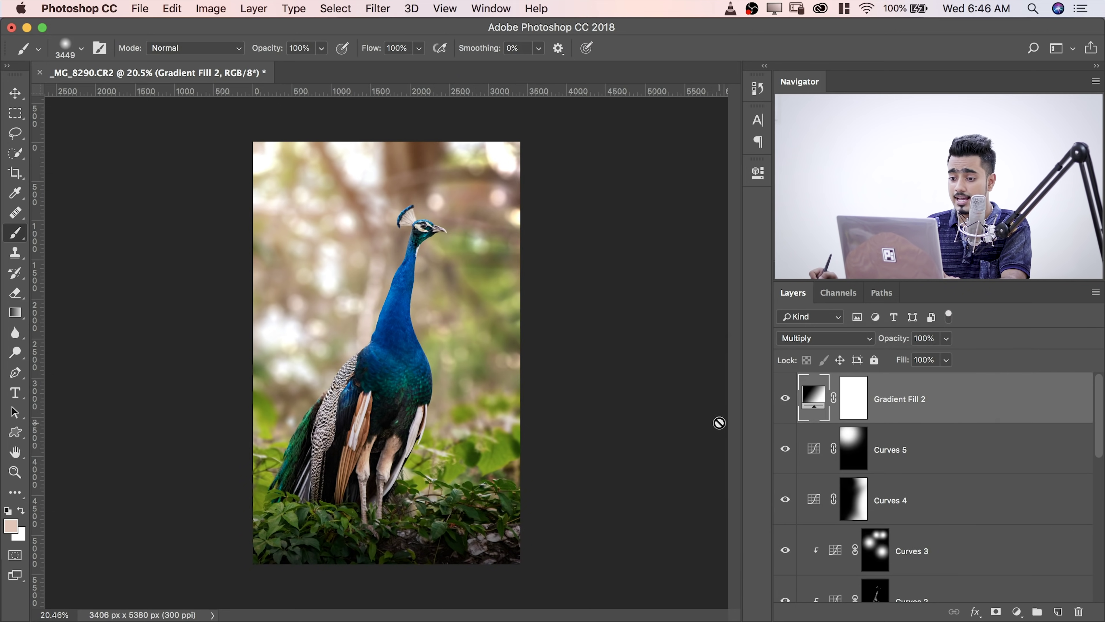
- Add a Levels adjustment above Gradient Fill 2 with black input 8 and white output 111 to darken the whole photo
left_click(1018, 612)
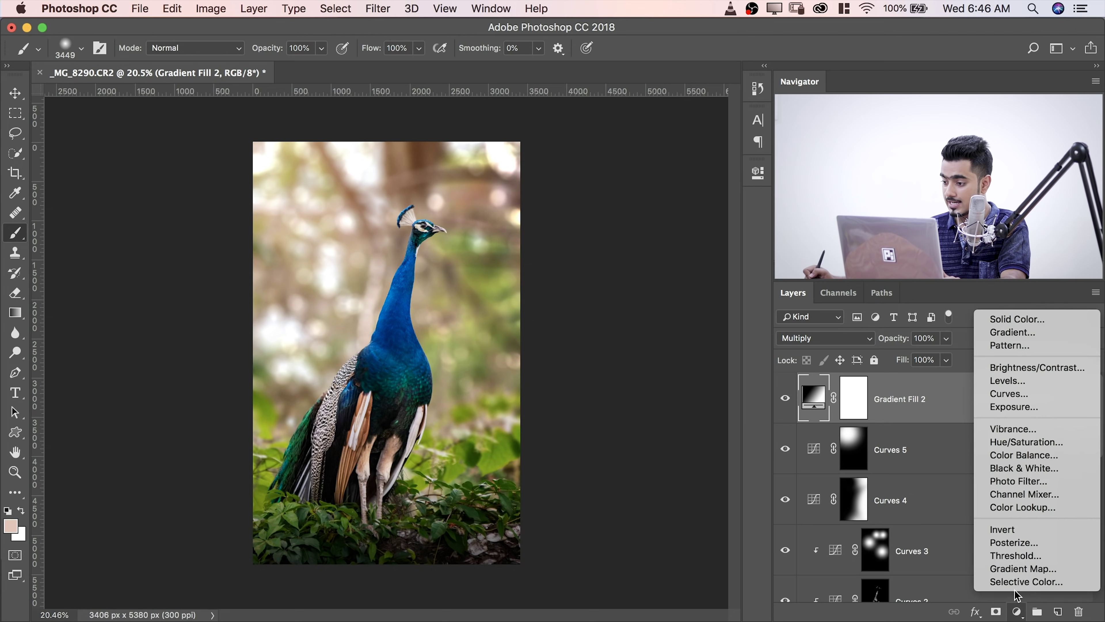
key("Escape")
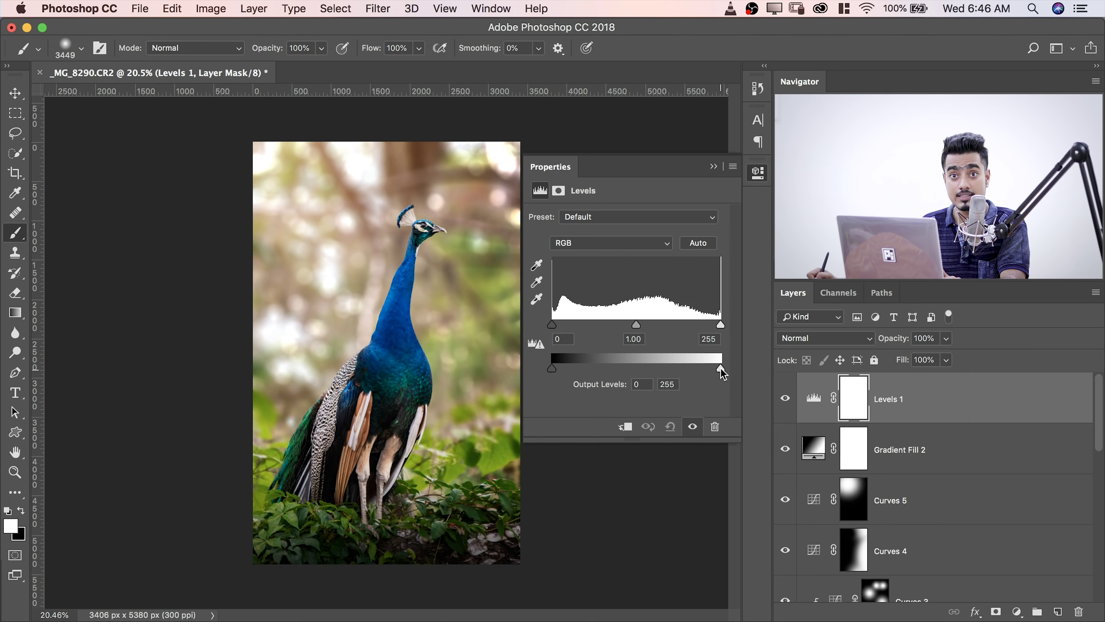
left_click_drag(719, 375, 626, 369)
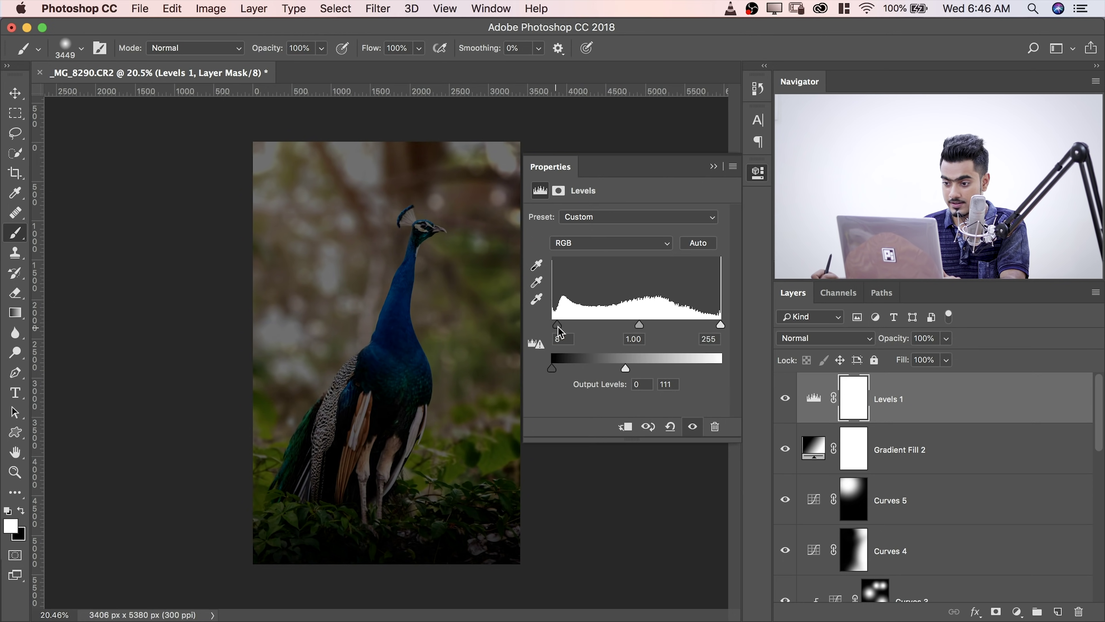
left_click(713, 169)
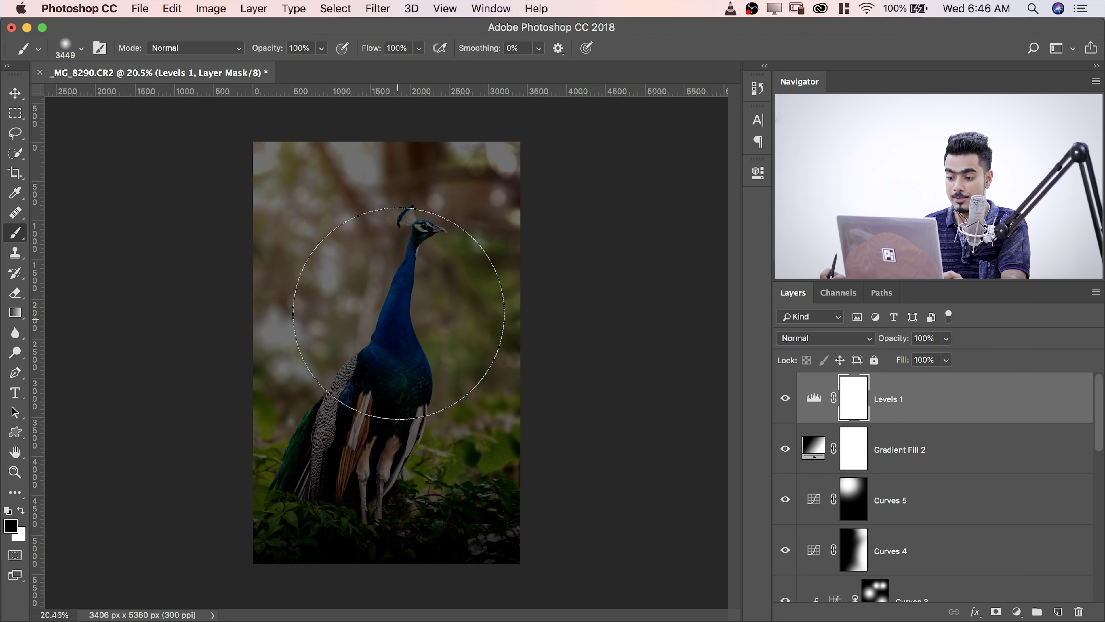
- Reveal a circle around the peacock's head and neck with one black dab of a hard 2239 px brush on the Levels 1 mask
left_click_drag(408, 312, 391, 611, "ctrl+alt")
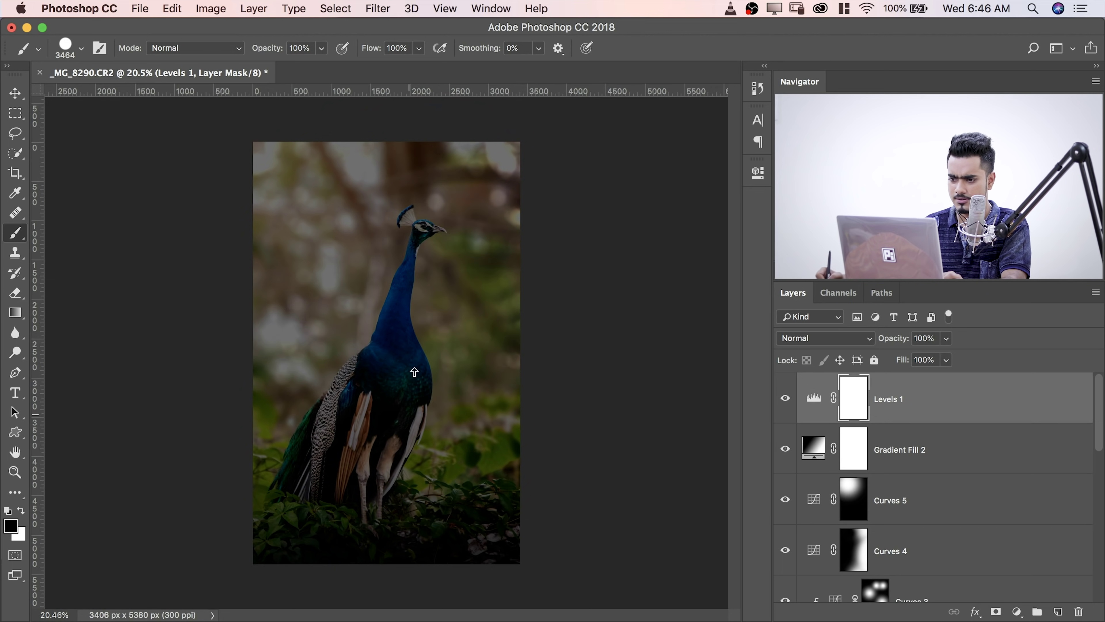
mouse_move(414, 372)
left_mouse_down()
mouse_move(427, 299)
mouse_move(390, 363)
mouse_move(337, 366)
left_mouse_up()
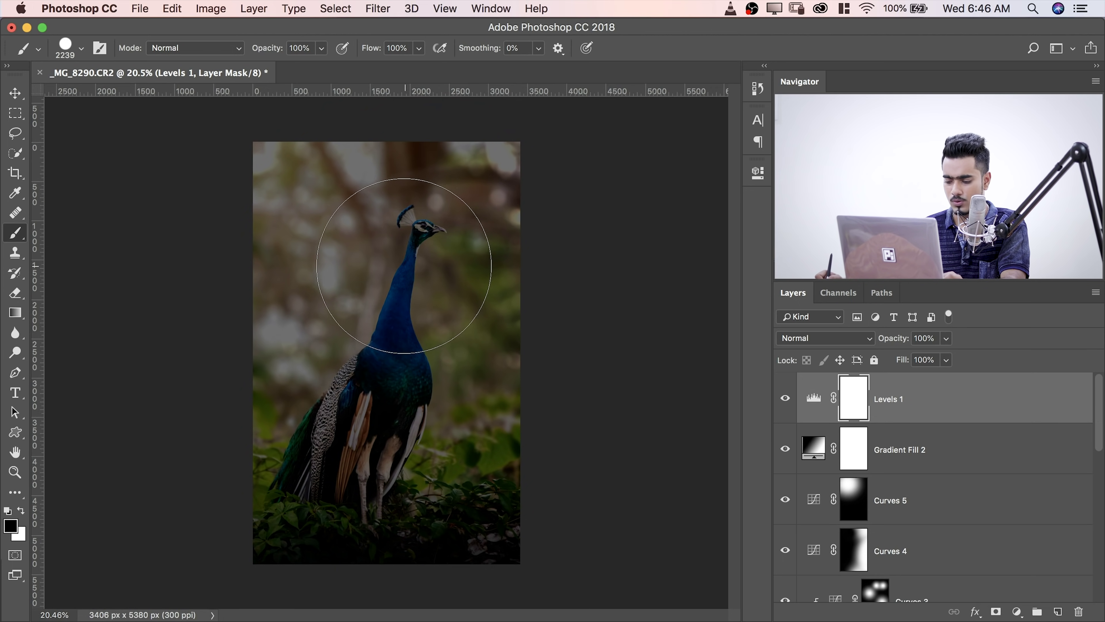
left_click(406, 266)
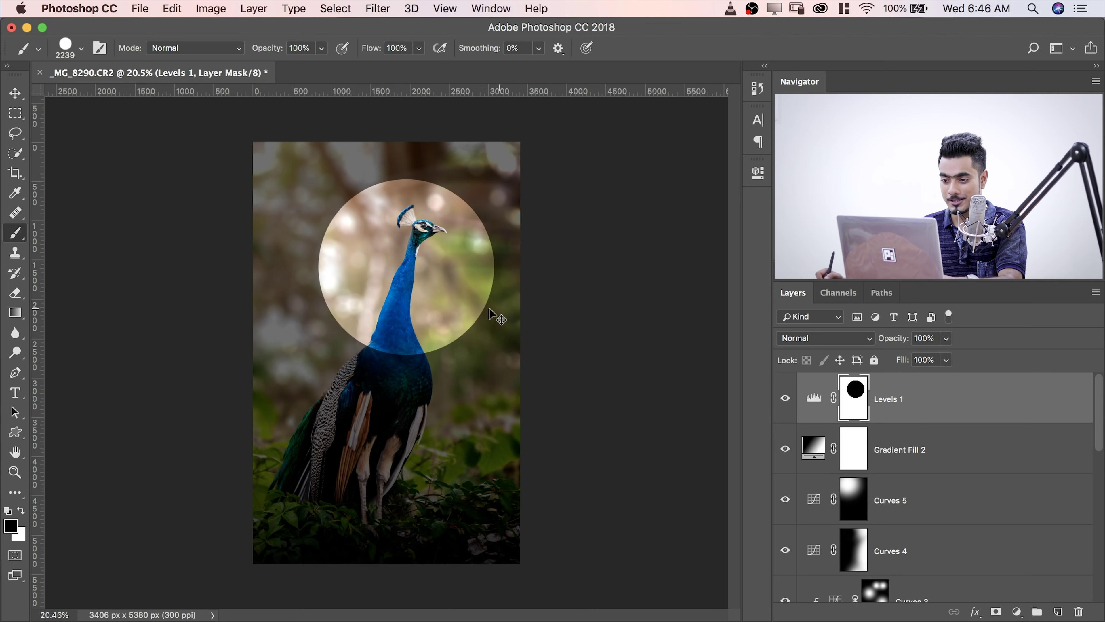
- Transform the Levels 1 mask's circle into a large ellipse covering the peacock and the left background, leaving the right edge dark
key("super+t")
left_click_drag(407, 353, 406, 533)
left_click_drag(315, 360, 227, 362)
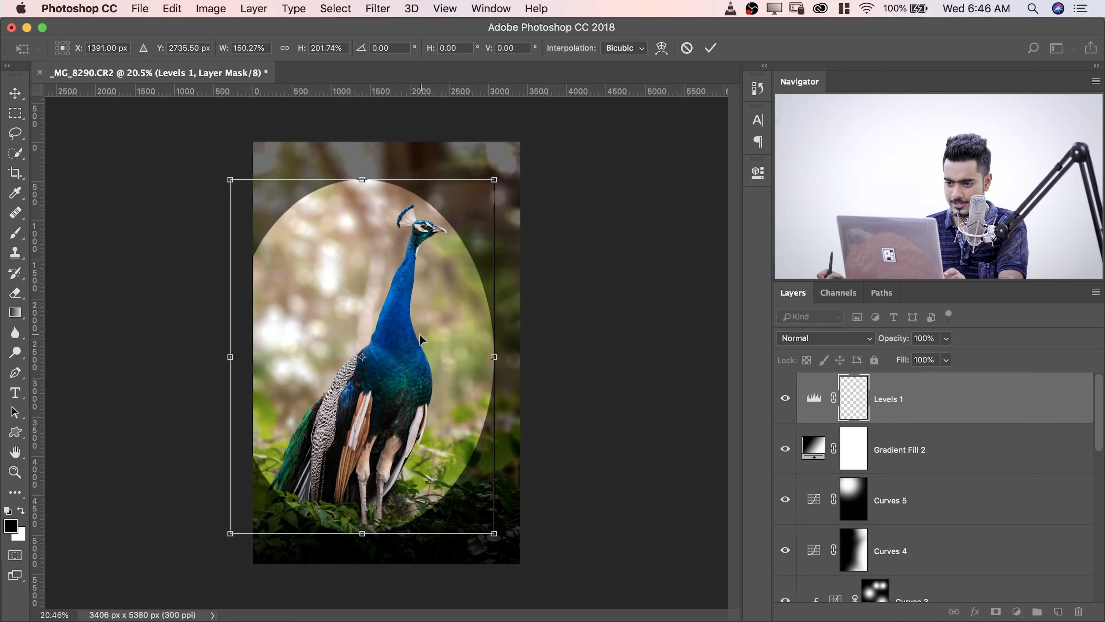
left_click_drag(372, 267, 373, 205)
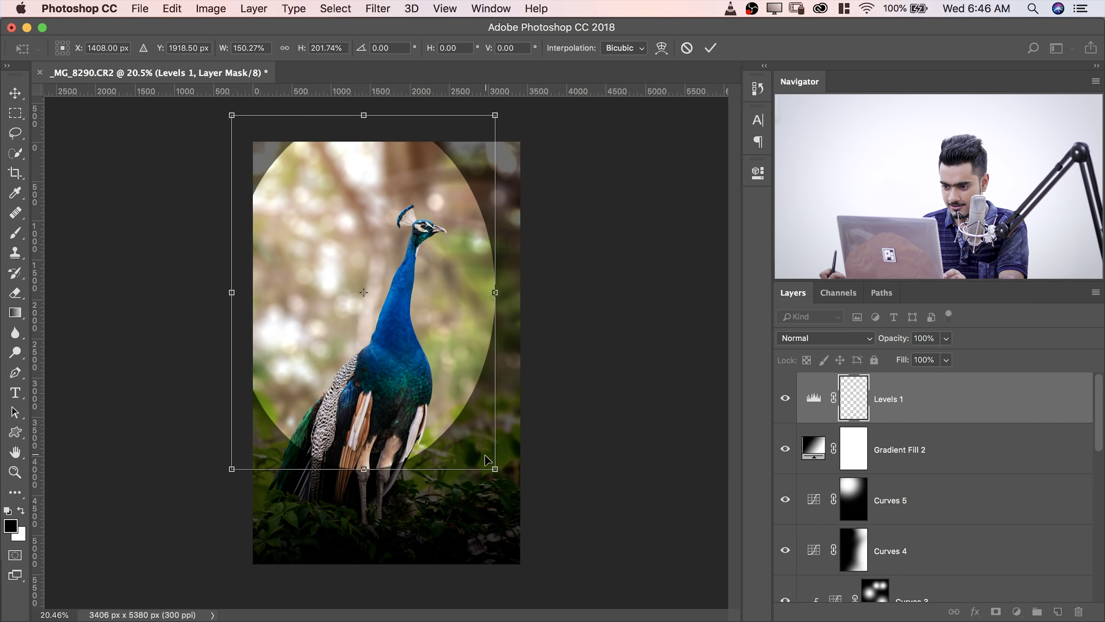
left_click_drag(495, 470, 494, 553)
left_click_drag(231, 115, 197, 93)
key("Return")
key("b")
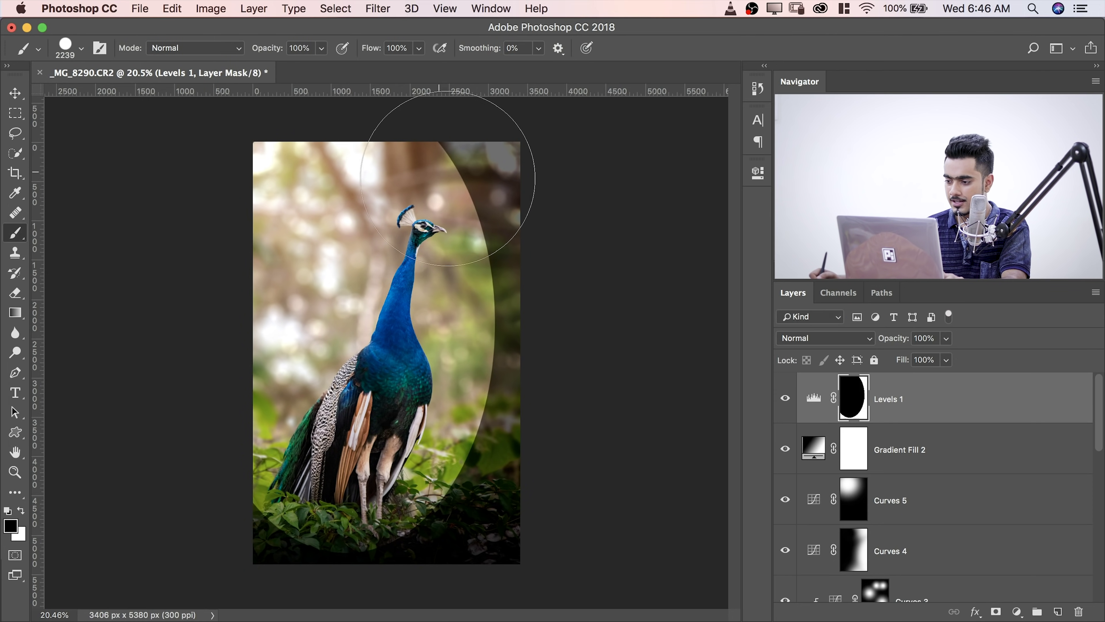
- Feather the Levels 1 mask by 450 px and shift its soft ellipse slightly right over the peacock
double_click(859, 404)
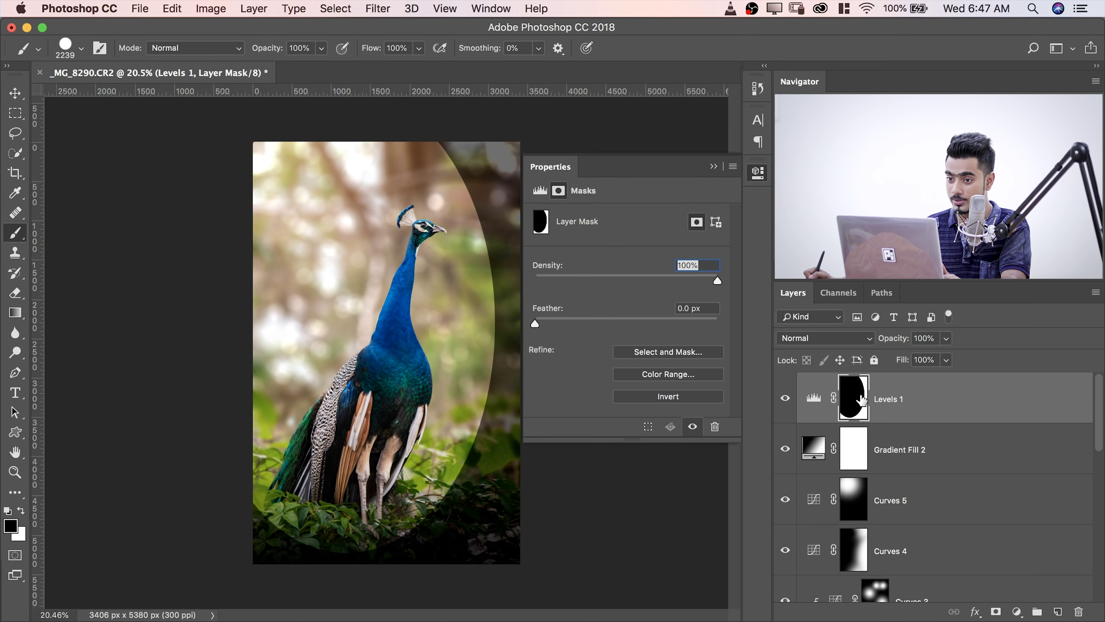
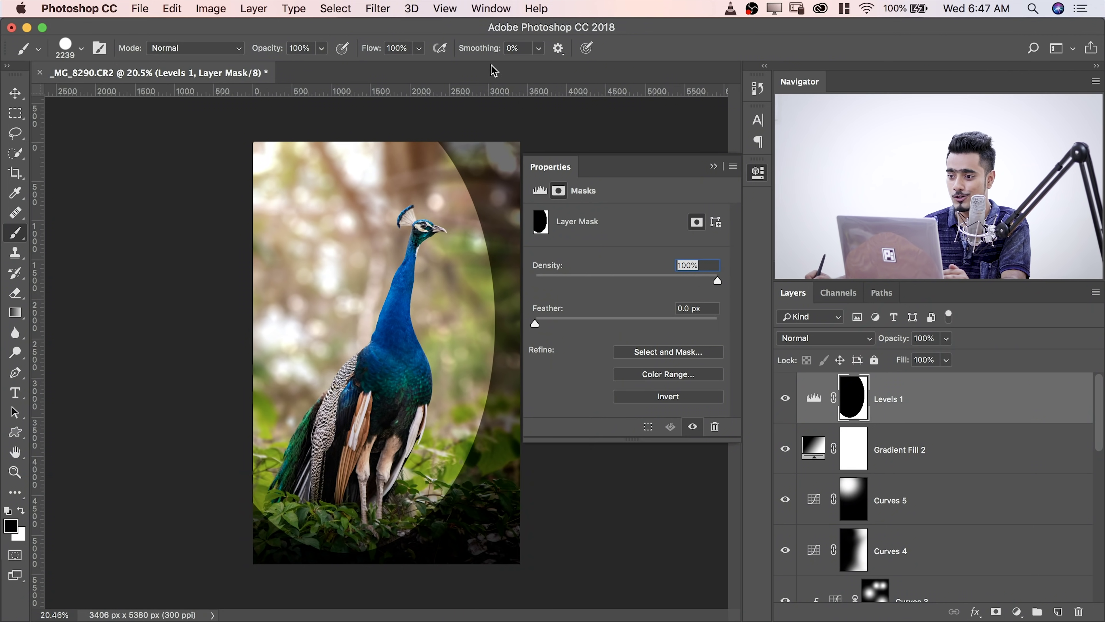
left_click(491, 9)
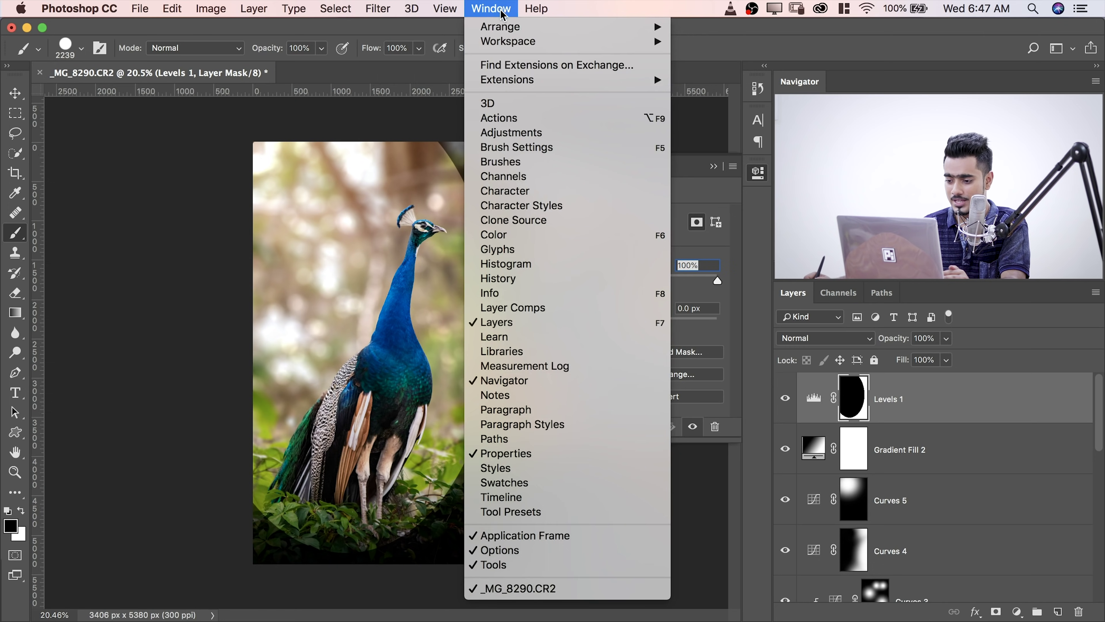
left_click(567, 454)
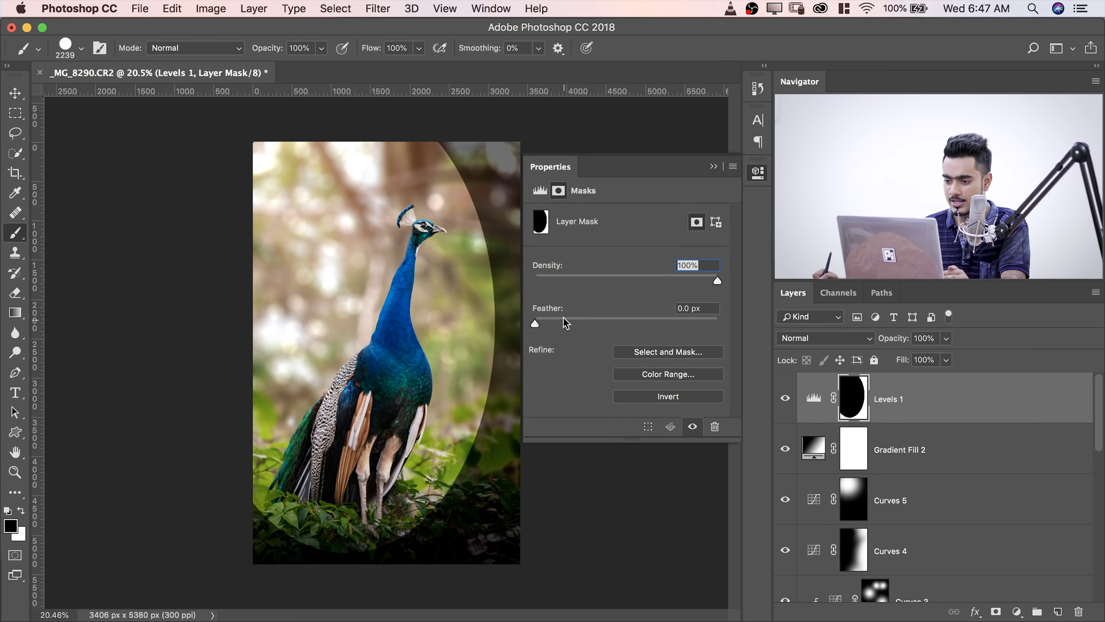
left_click_drag(571, 326, 696, 324)
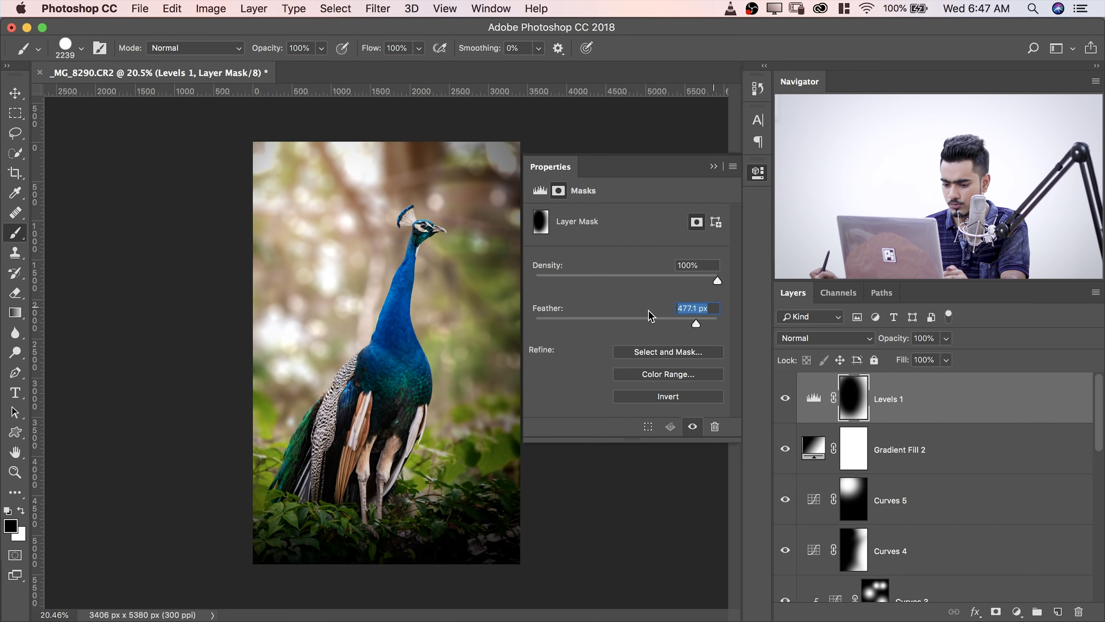
type("450")
key("Return")
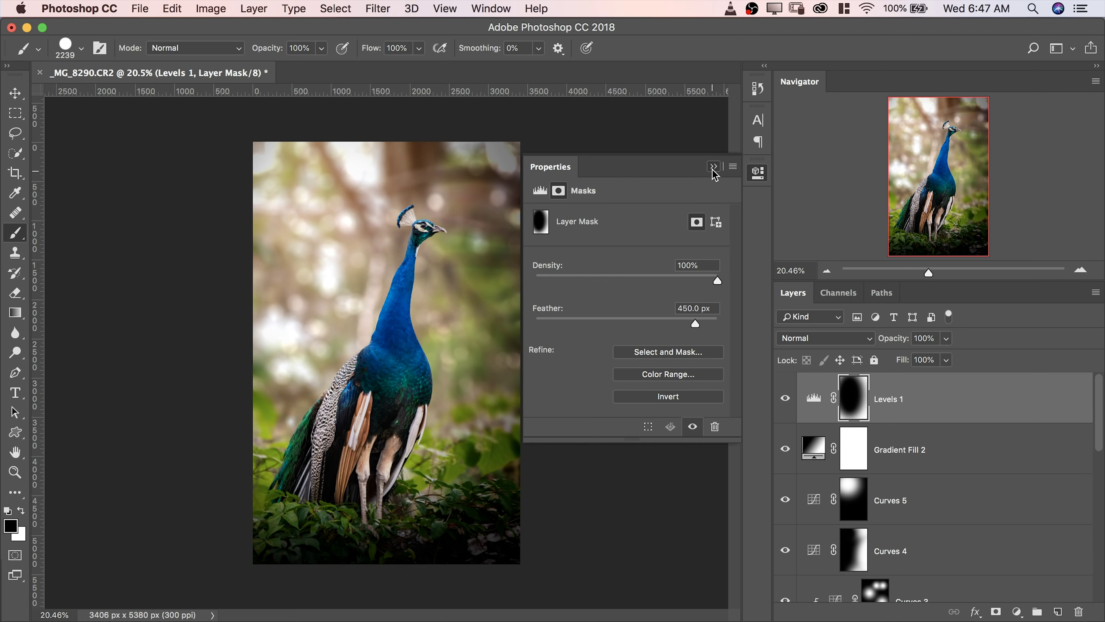
left_click(714, 168)
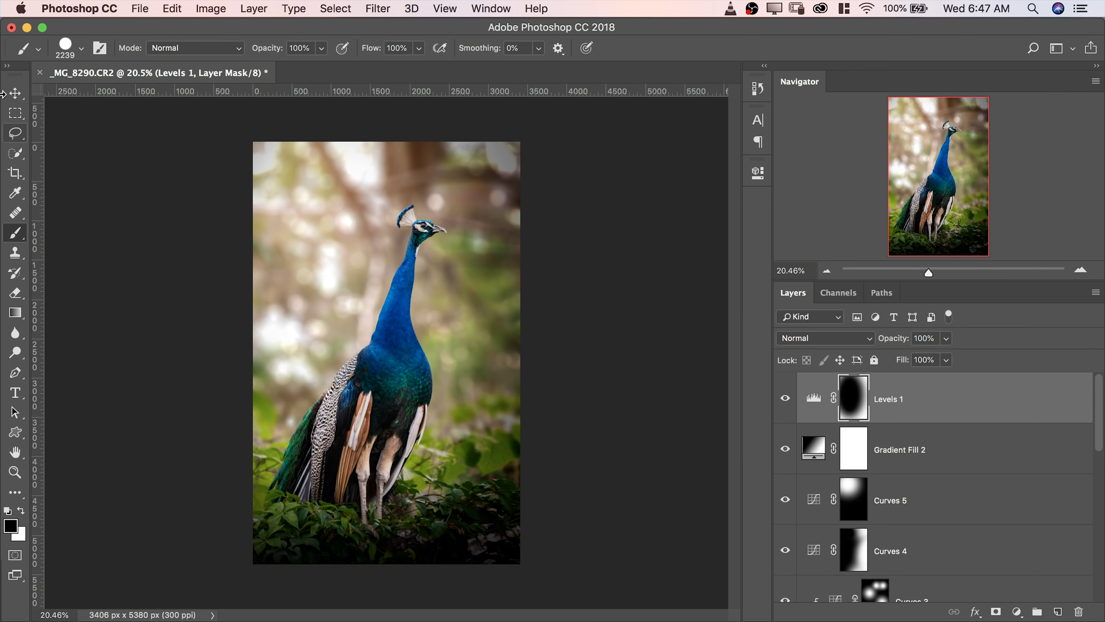
left_click(14, 93)
left_click_drag(450, 396, 472, 402)
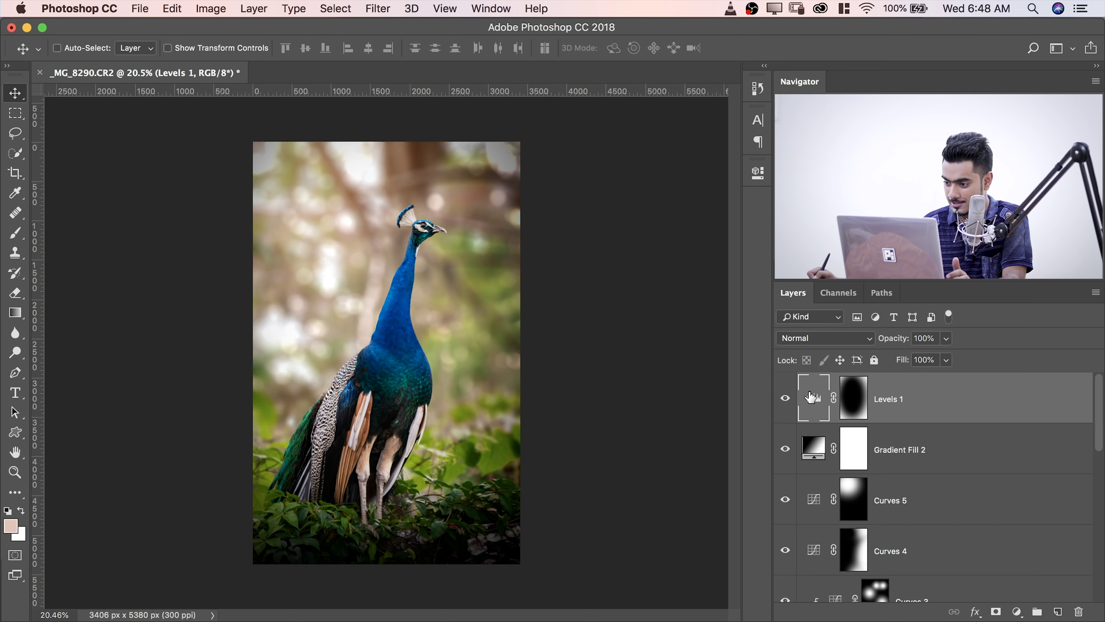
- Set the Levels 1 white output to 143 and its black input to 13
double_click(804, 404)
left_click_drag(628, 369, 654, 364)
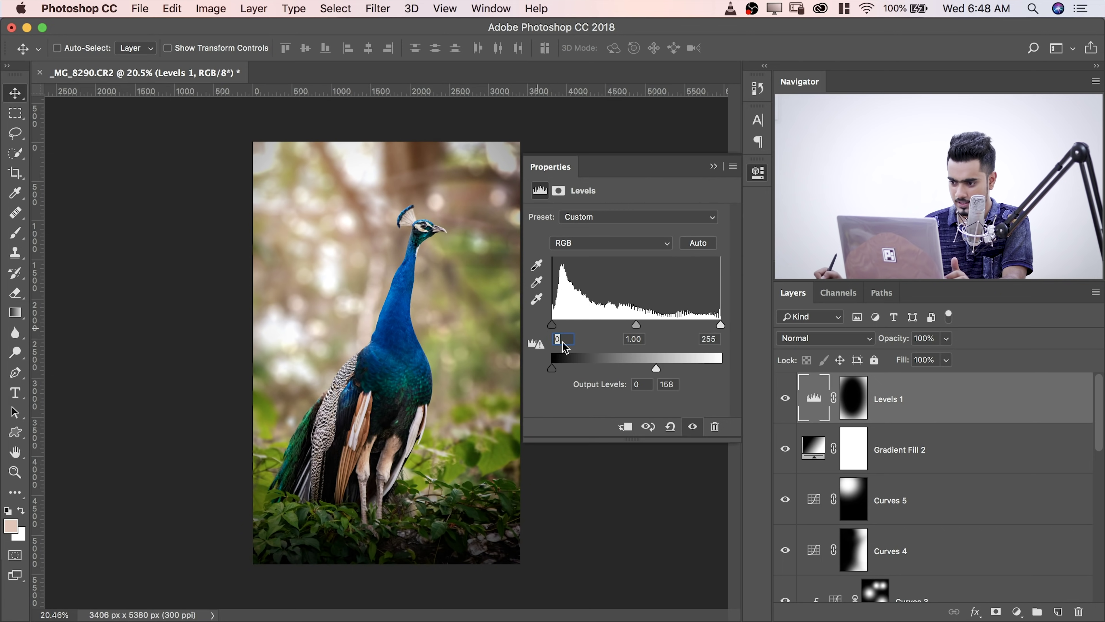
left_click_drag(659, 371, 648, 370)
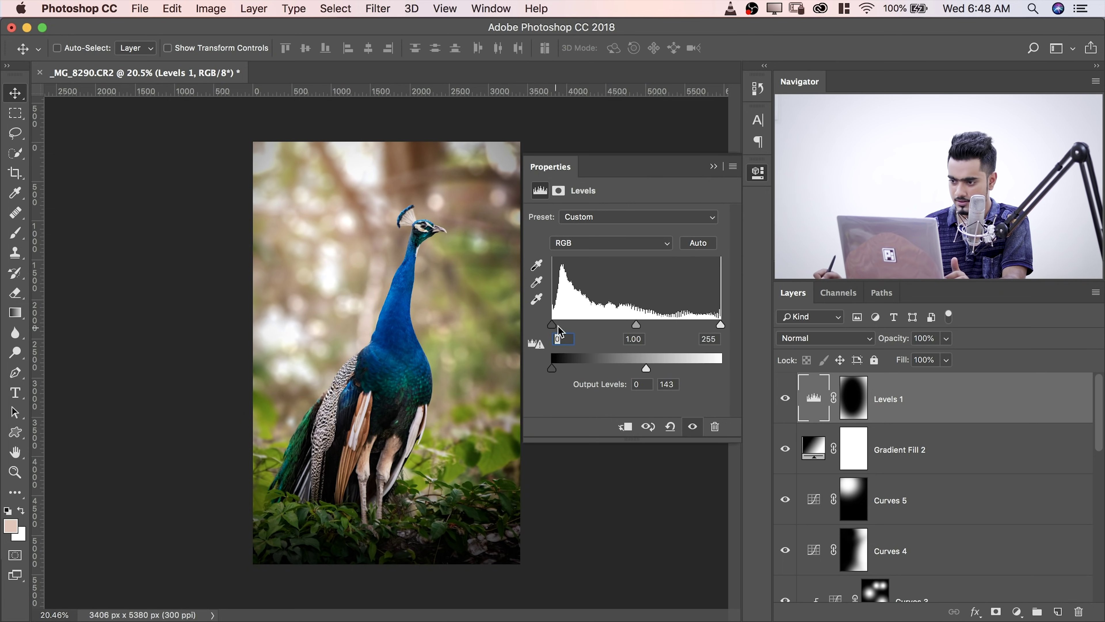
left_click_drag(557, 325, 565, 324)
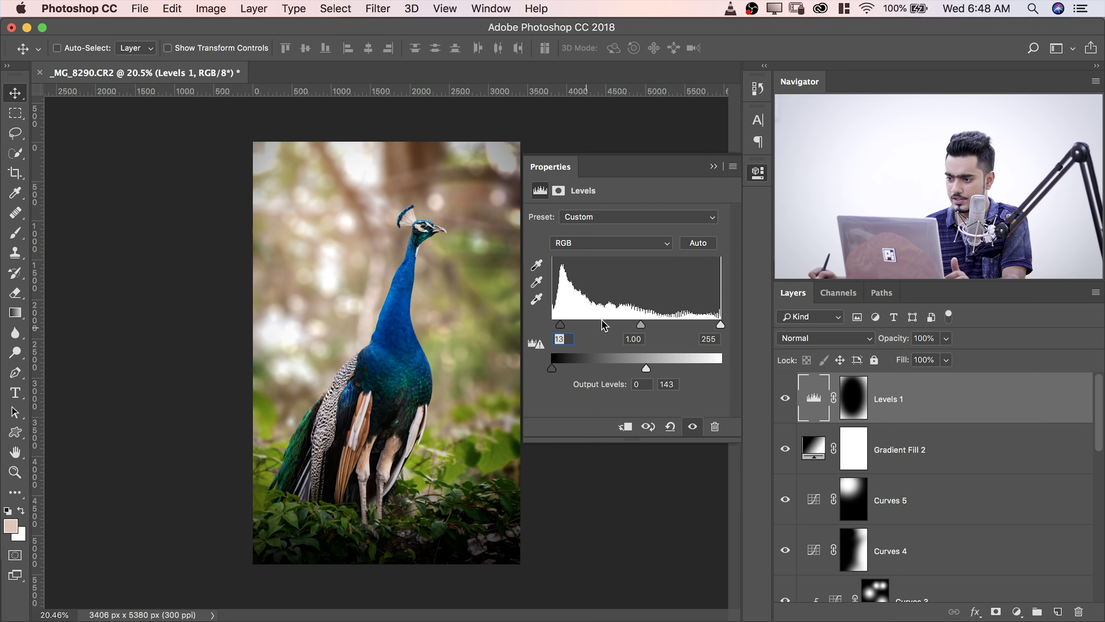
left_click(713, 168)
- Shift the Levels 1 mask's ellipse slightly left and lower the layer's opacity to 67%
left_click(851, 394)
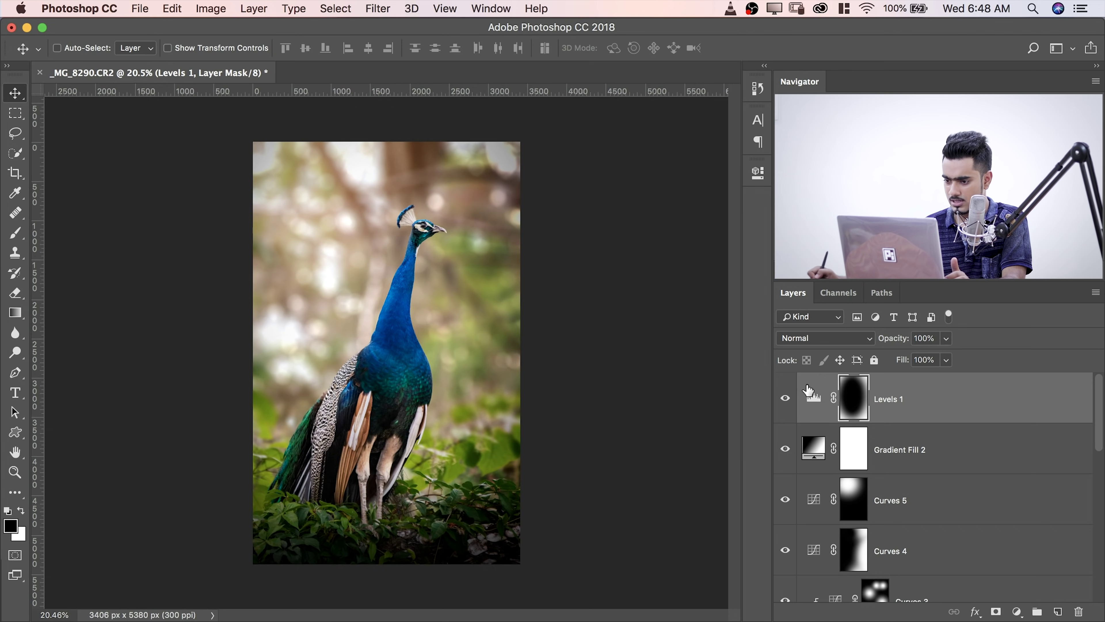
mouse_move(433, 375)
left_mouse_down()
mouse_move(391, 366)
mouse_move(418, 369)
left_mouse_up()
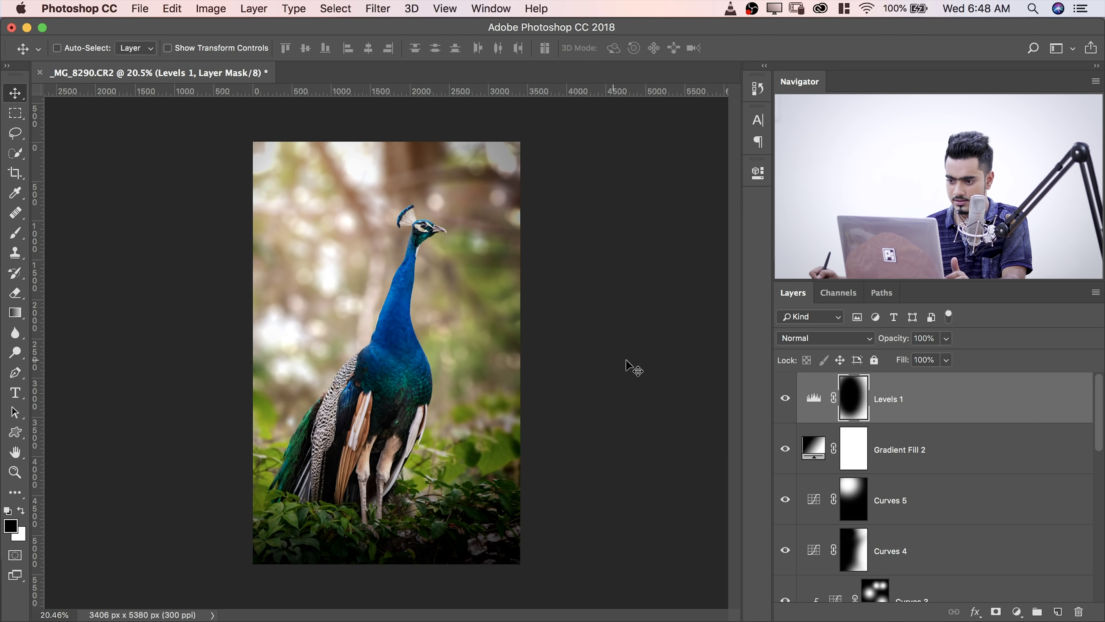
left_click(948, 340)
mouse_move(945, 357)
left_mouse_down()
mouse_move(907, 359)
mouse_move(924, 359)
left_mouse_up()
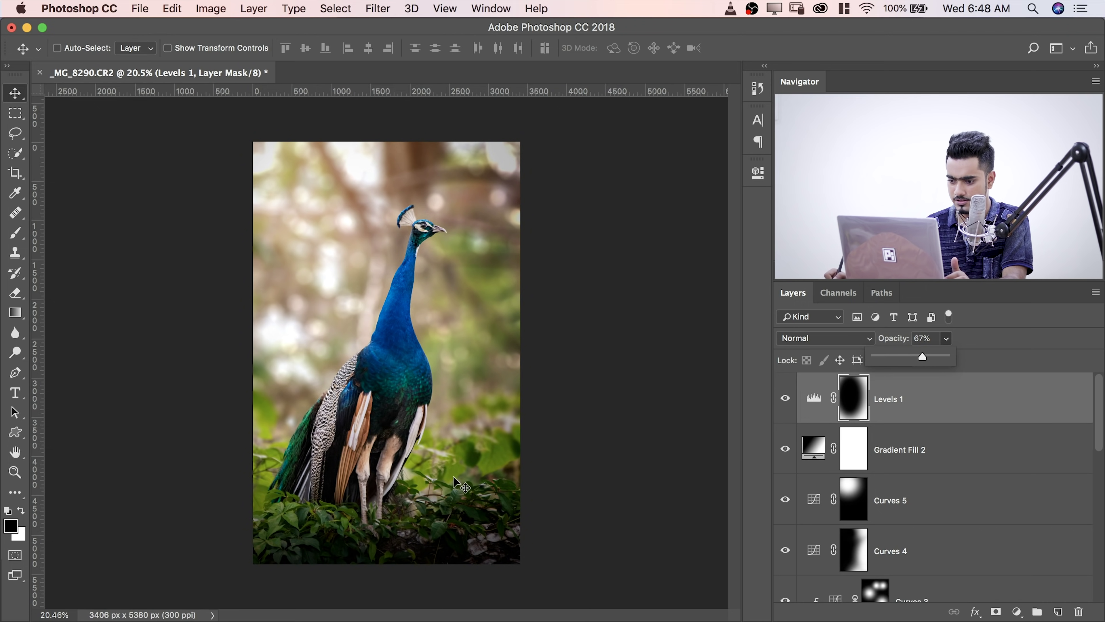
- Compare the photo without Gradient Fill 2, and reduce that layer's opacity to soften the dark foreground
left_click(785, 450)
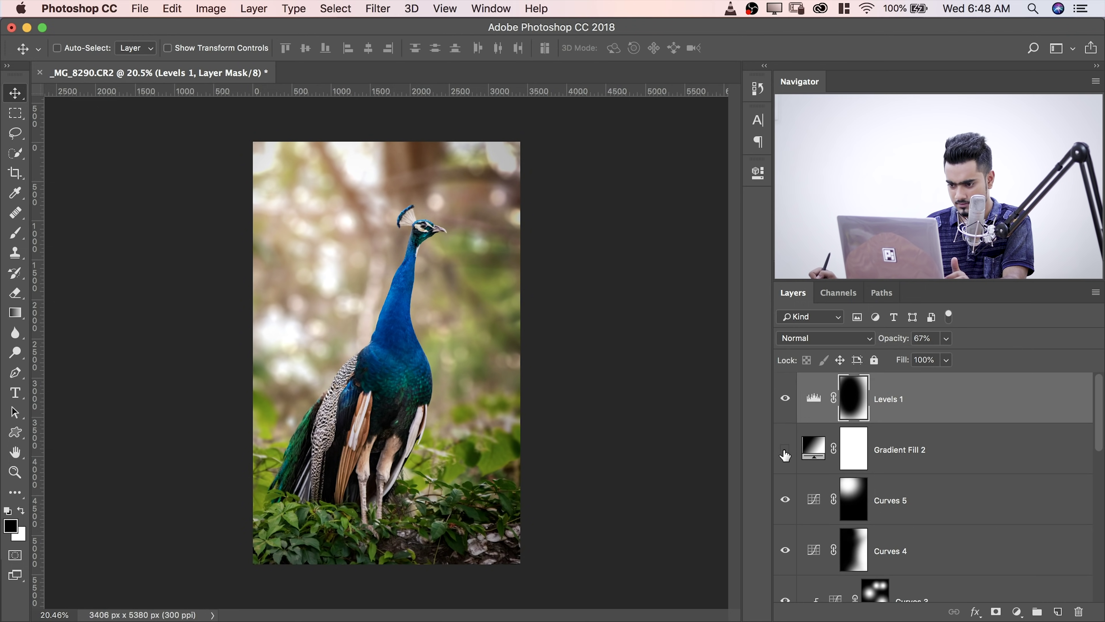
left_click(785, 453)
left_click(908, 448)
left_click(946, 338)
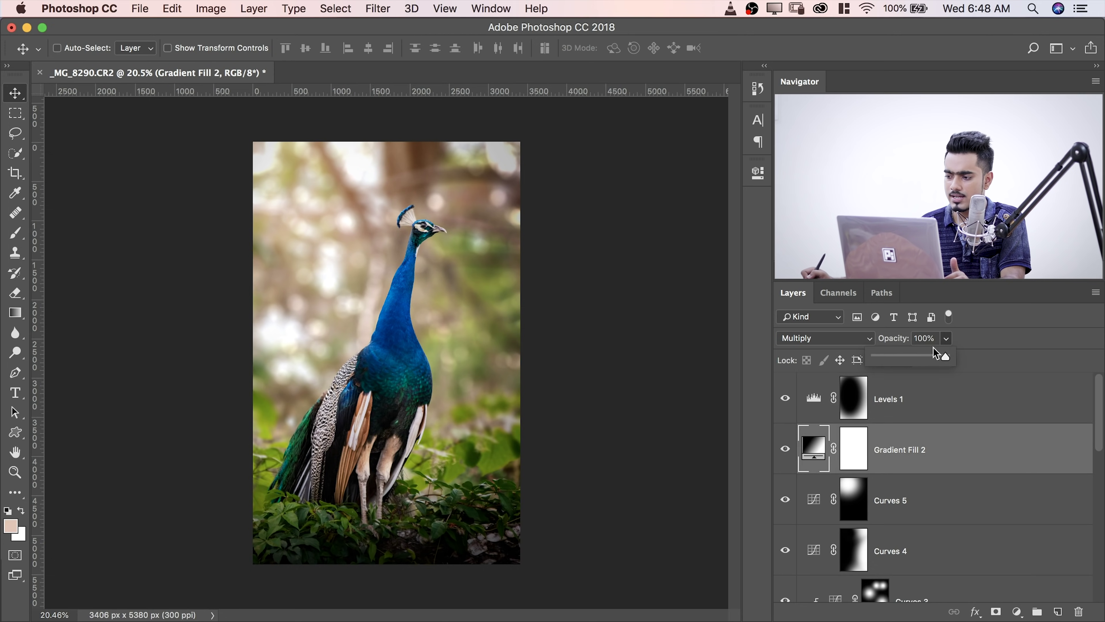
left_click_drag(933, 347, 910, 357)
left_click(965, 376)
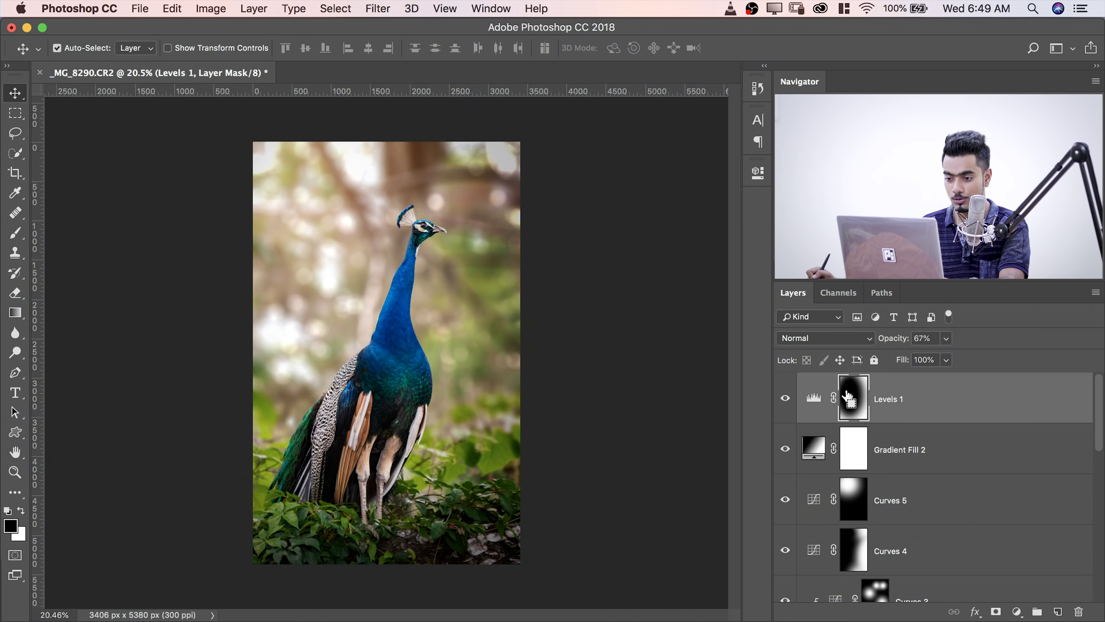
- Narrow the Levels 1 mask to 86.26% width and move it right to centre its ellipse on the peacock
key("ctrl+t")
left_click_drag(198, 327, 238, 326)
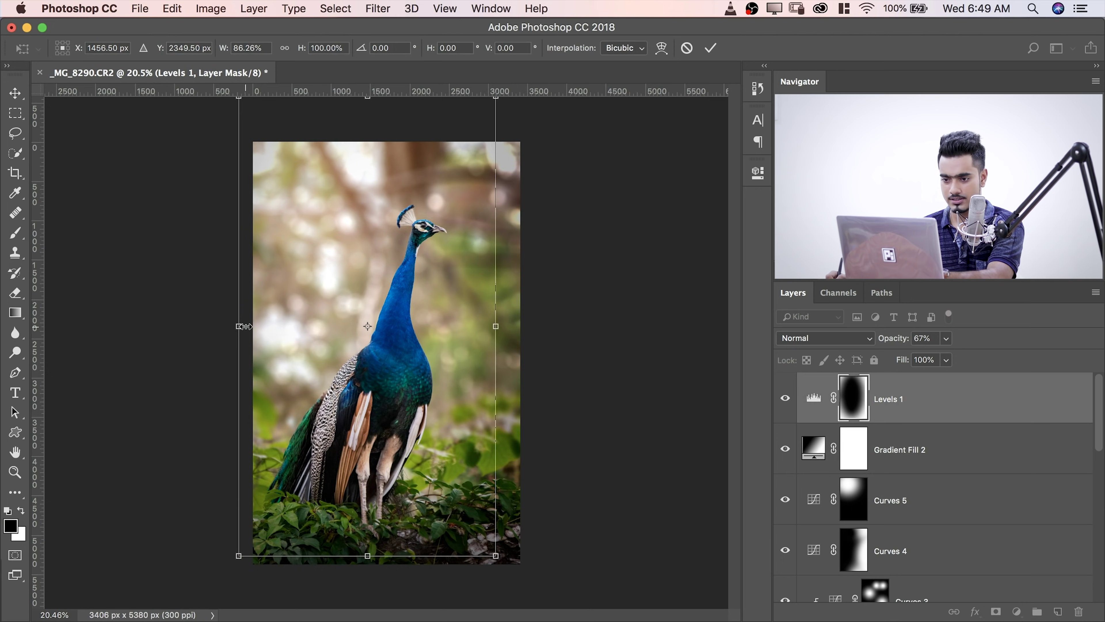
key("Return")
left_click_drag(382, 315, 406, 322)
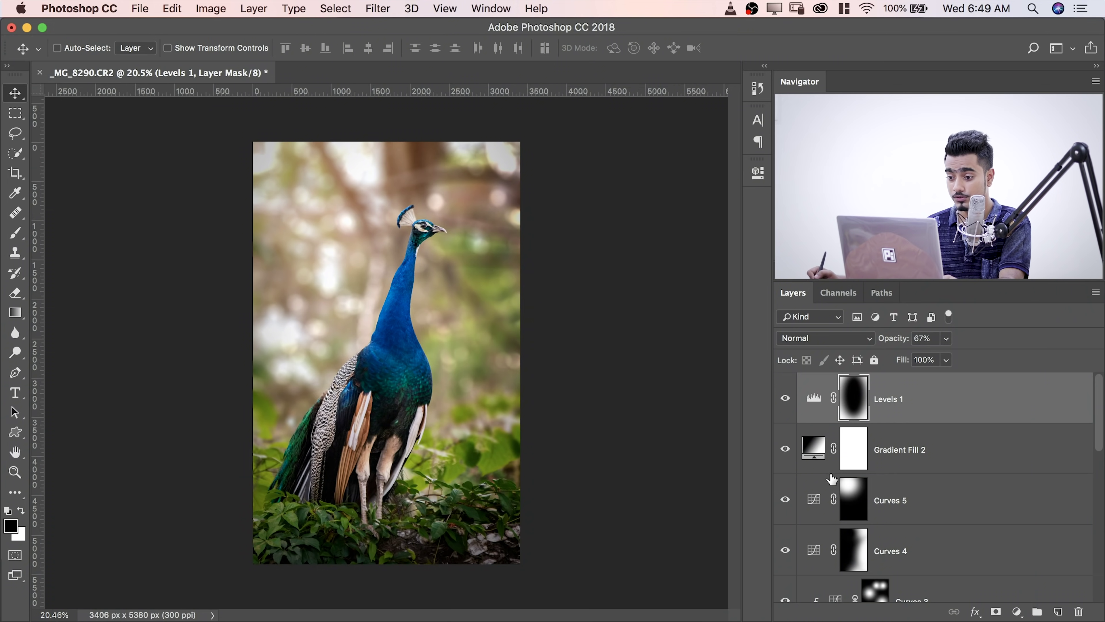
- Add a Curves adjustment above Levels 1, brightening tones sampled on the peacock's neck and darkening those sampled lower on the neck
left_click(1016, 611)
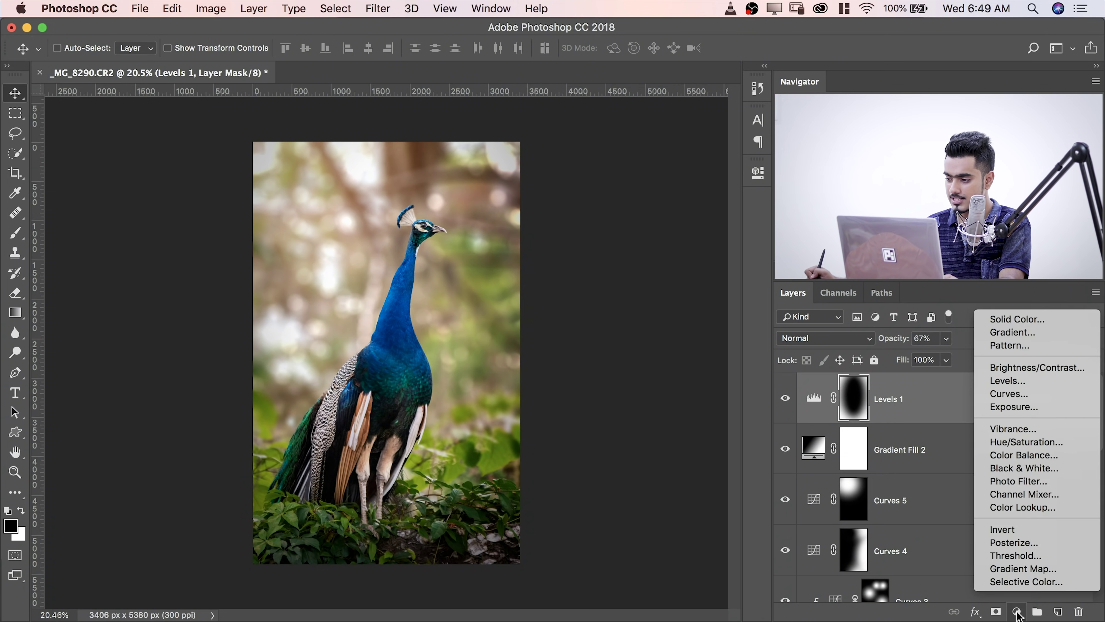
left_click(1069, 396)
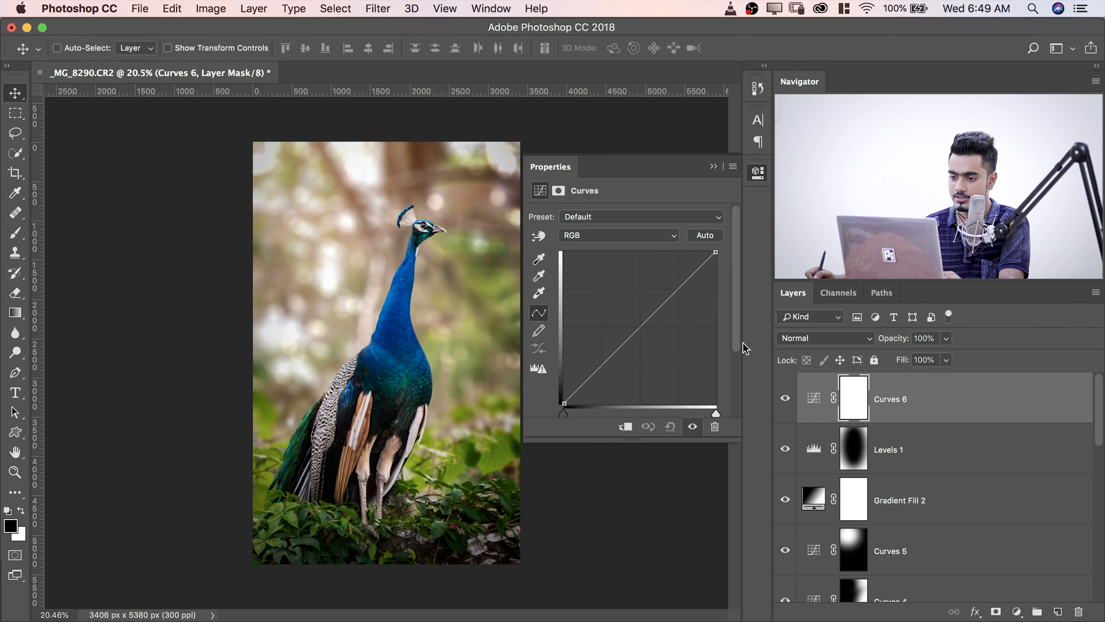
key("super+space")
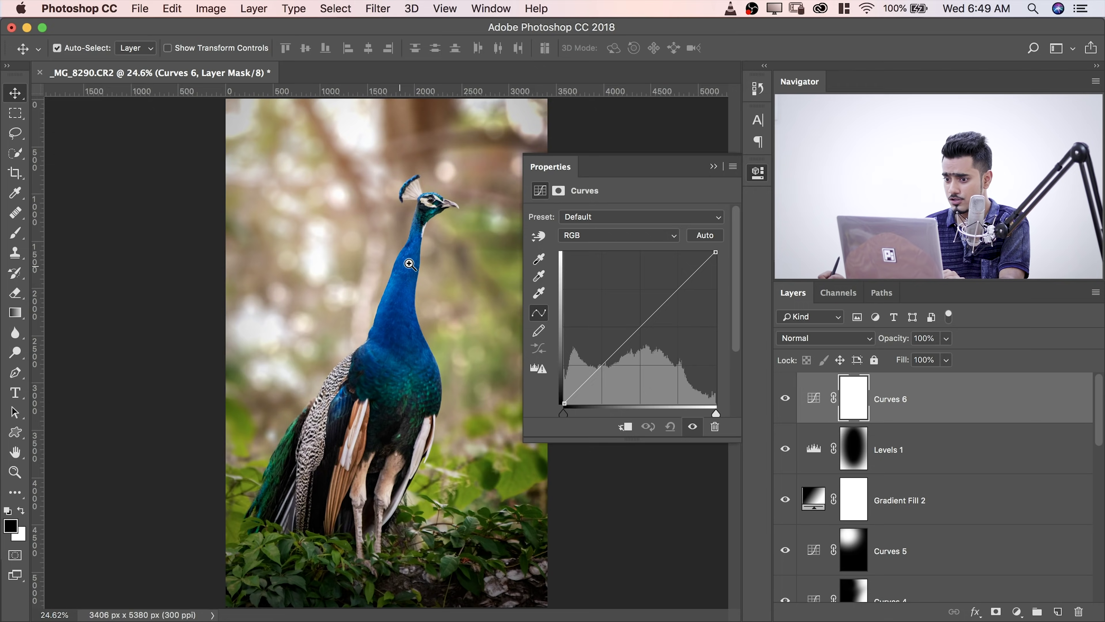
left_click_drag(407, 267, 464, 261)
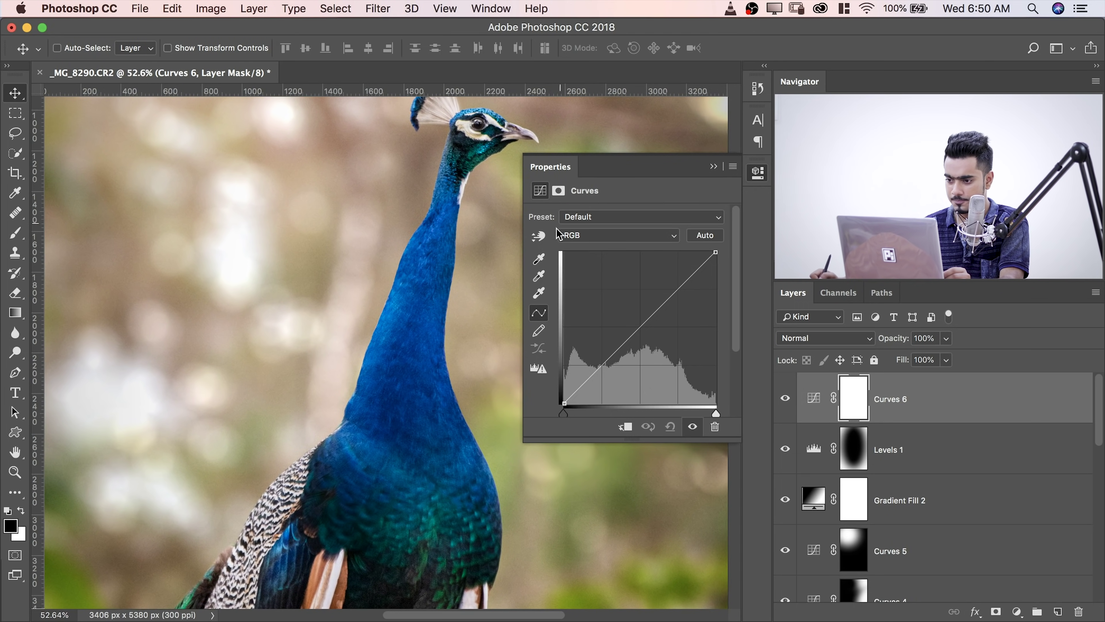
left_click(540, 236)
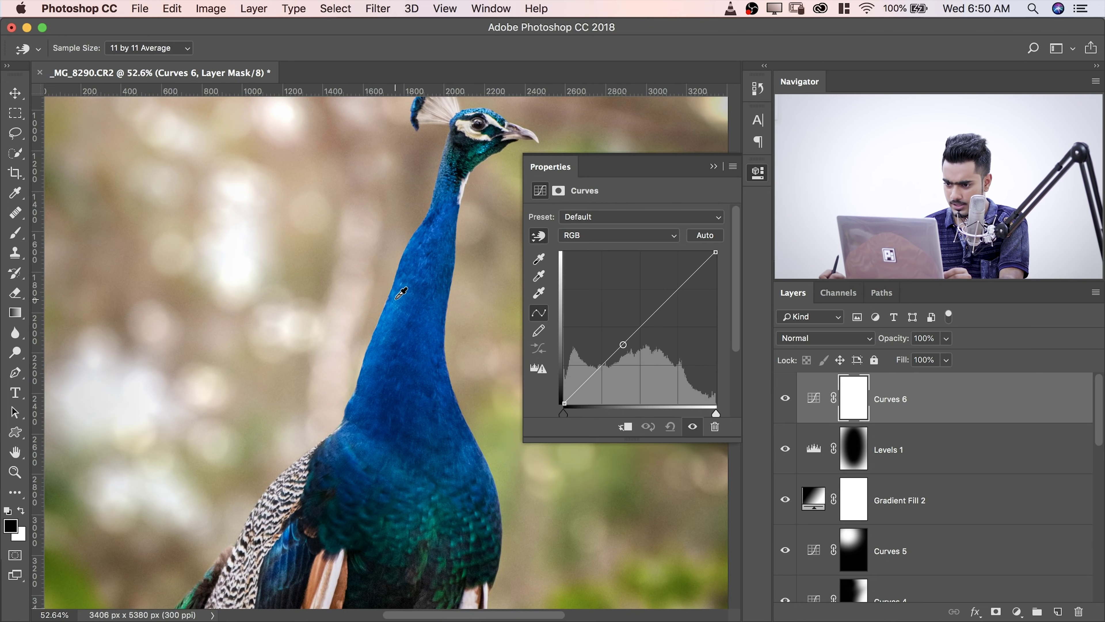
left_click(397, 298)
left_click_drag(396, 299, 401, 281)
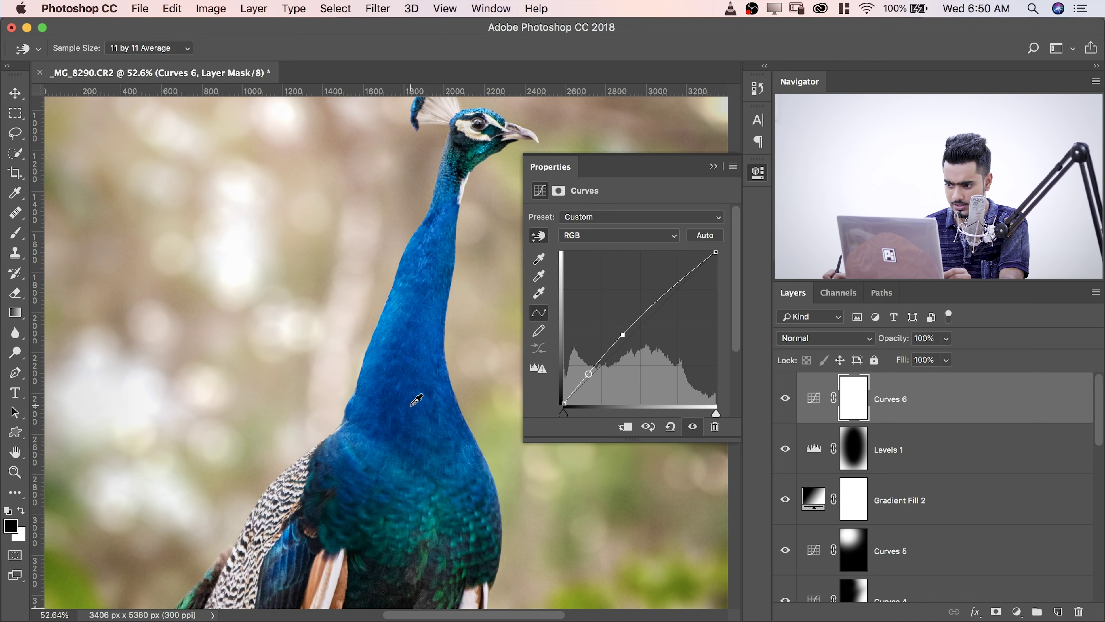
left_click_drag(416, 394, 414, 405)
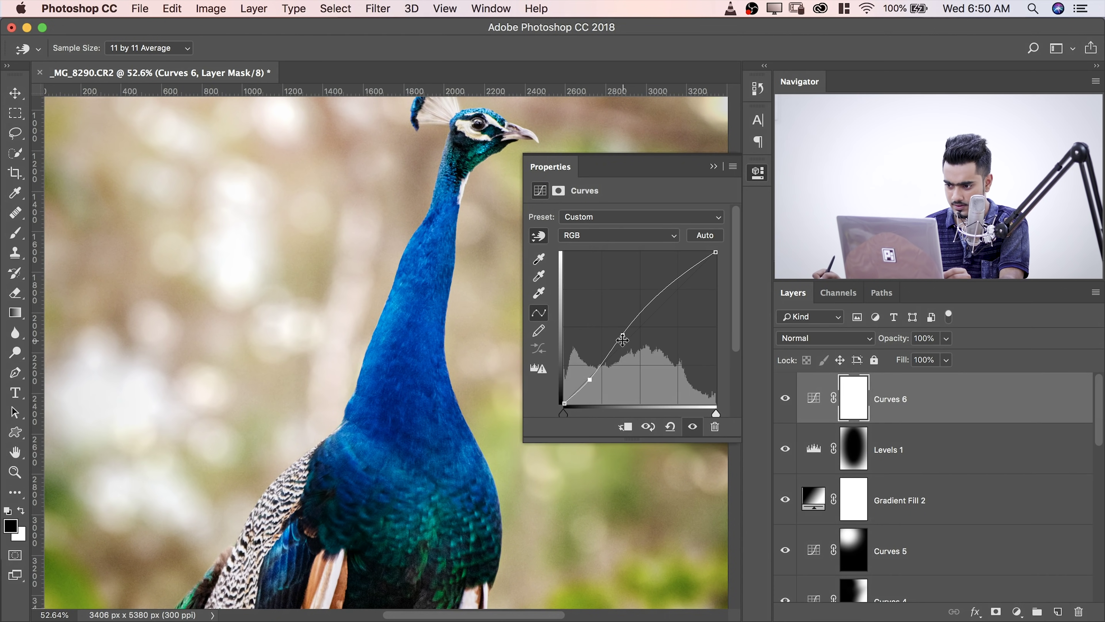
- Lower the midtone and shadow points of the Curves 6 curve slightly, and compare the whole photo with and without it
left_click_drag(623, 336, 622, 340)
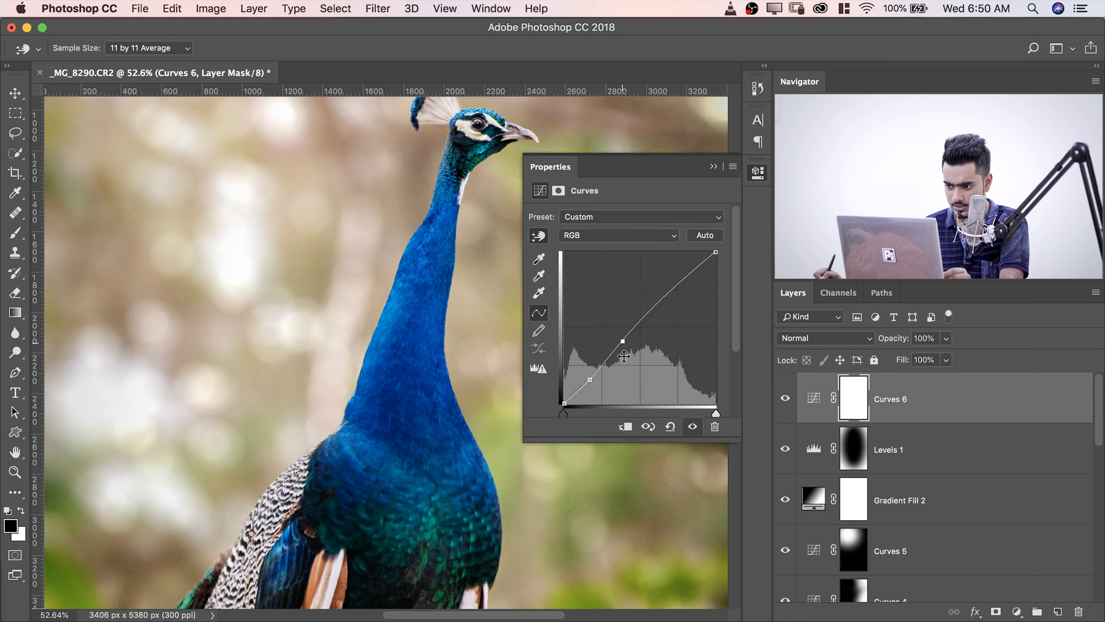
left_click_drag(592, 378, 591, 381)
left_click_drag(624, 342, 623, 344)
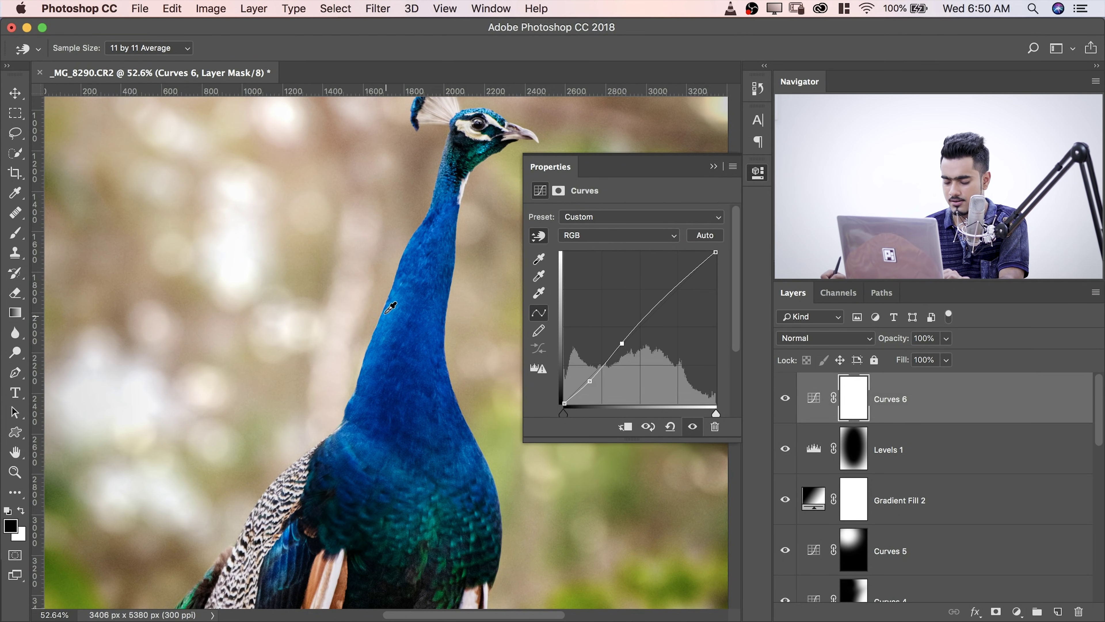
left_click_drag(359, 300, 343, 288)
key("super+0")
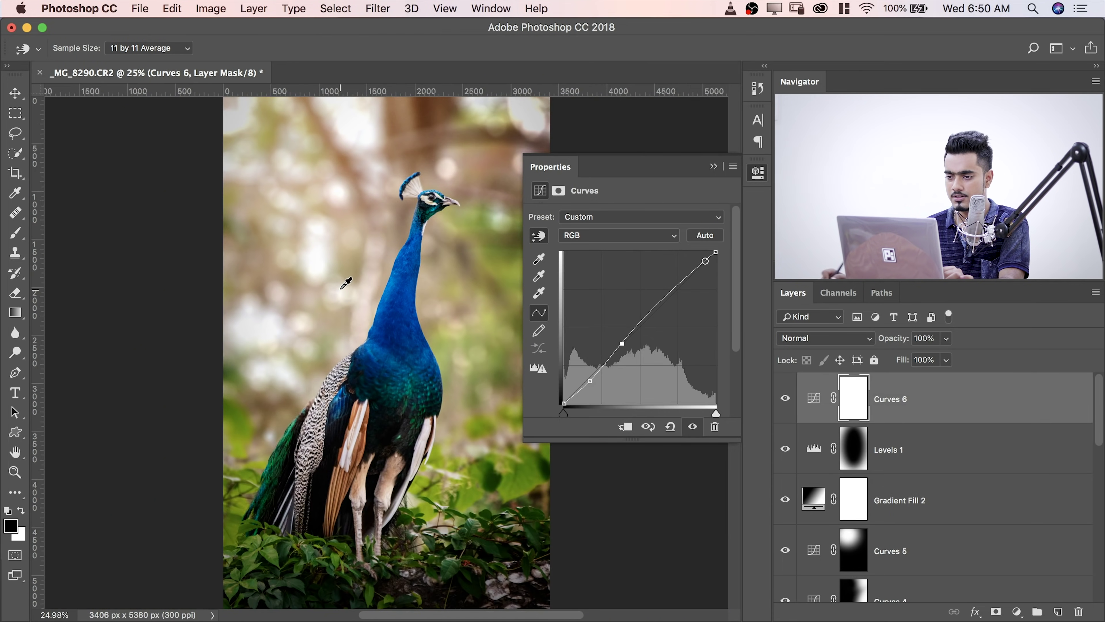
left_click(785, 399)
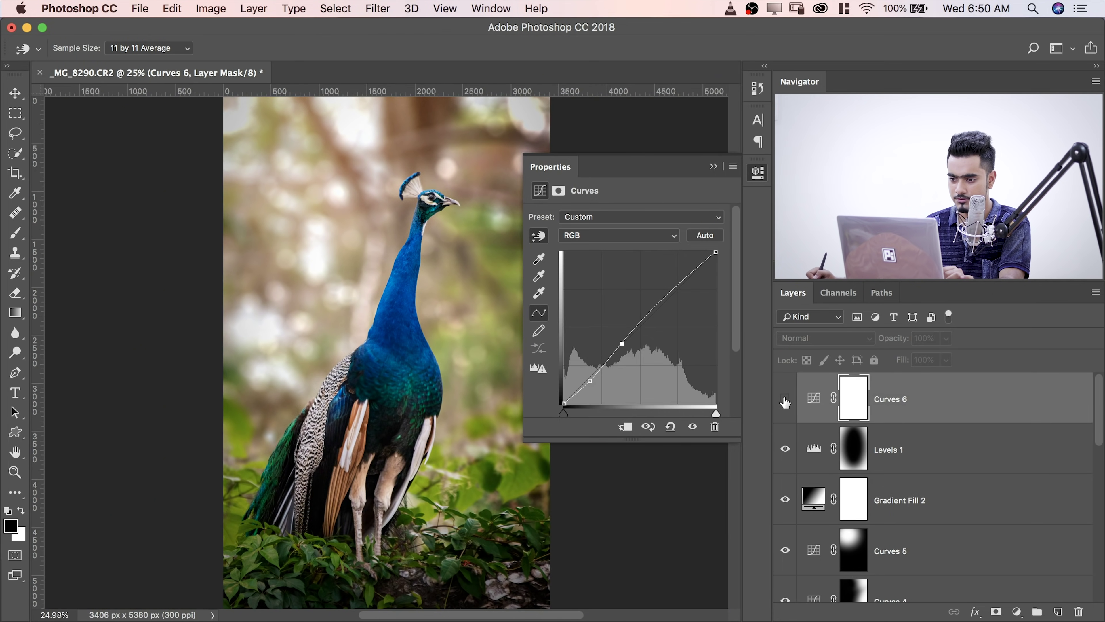
left_click(785, 400)
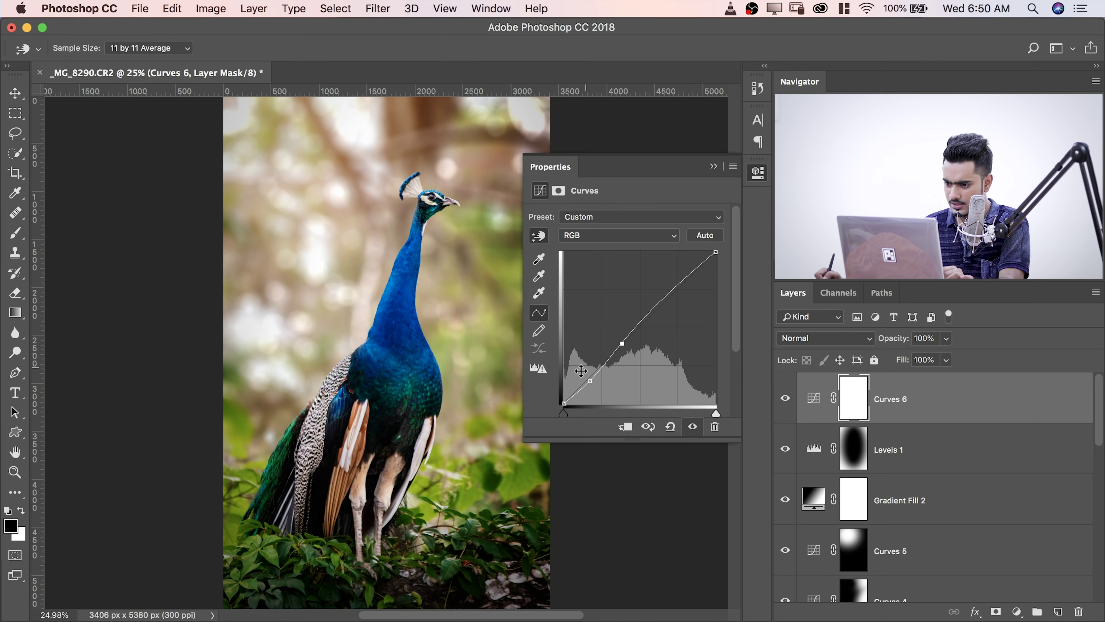
- Raise the Curves 6 shadow point slightly and fine-tune its midtone point for a subtle contrast boost
left_click_drag(591, 379, 590, 378)
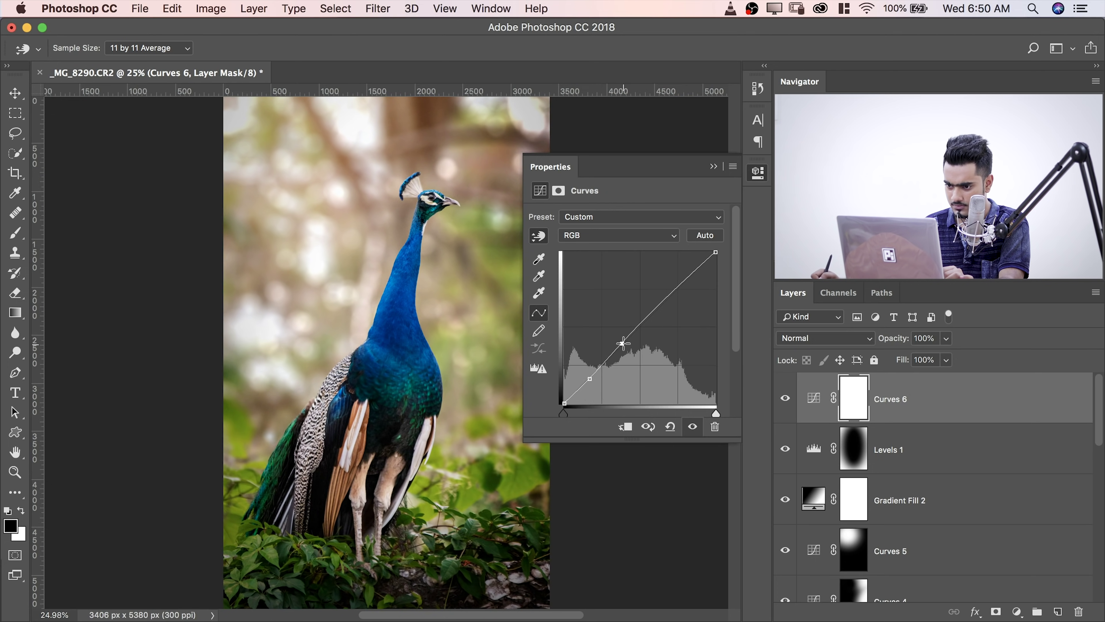
left_click_drag(623, 343, 623, 338)
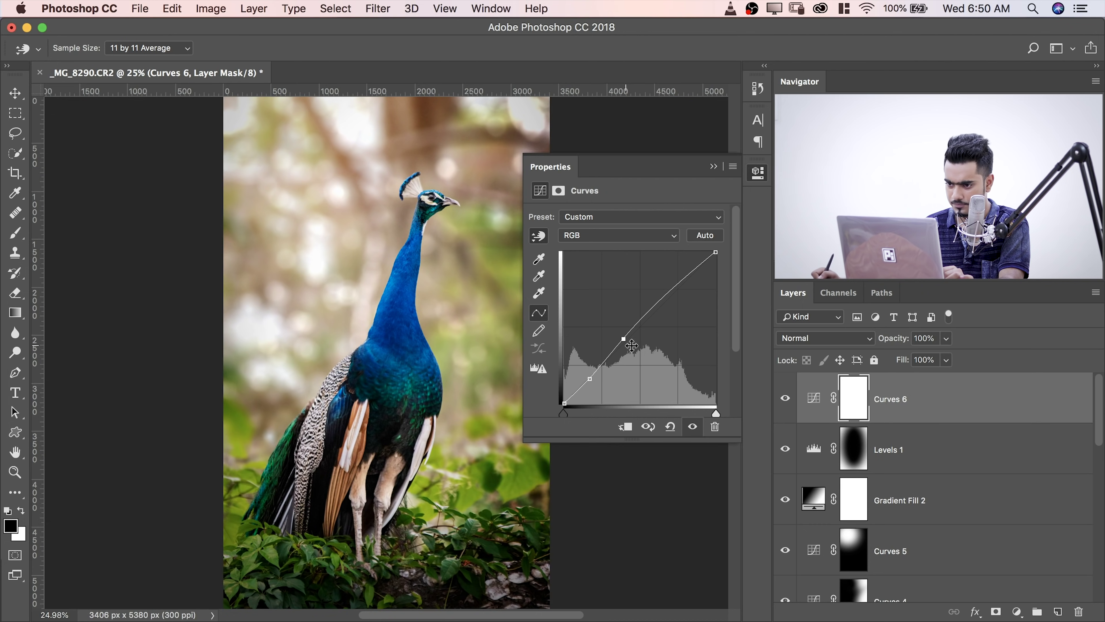
left_click(784, 395)
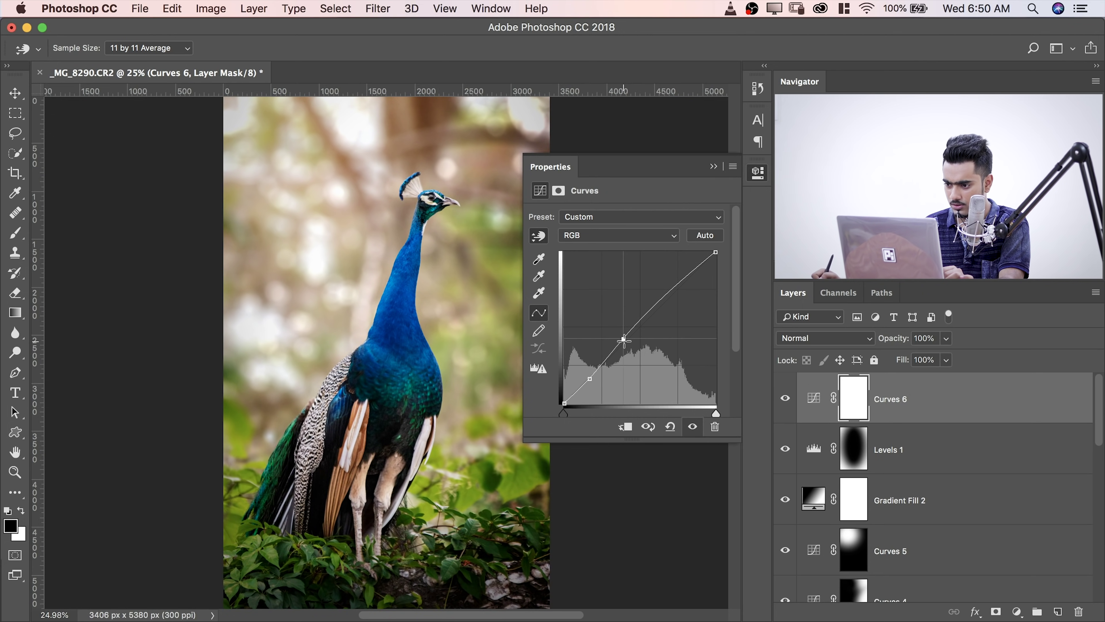
left_click_drag(623, 339, 624, 343)
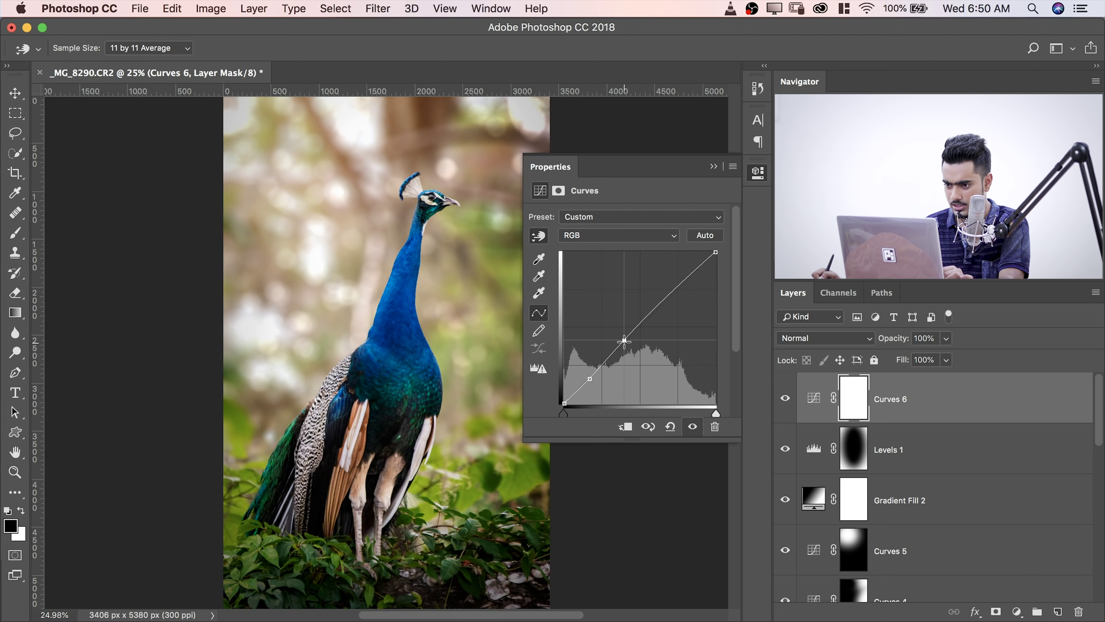
- Merge all visible layers into a new layer above Curves 6 and start the Camera Raw Filter on it
left_click(714, 166)
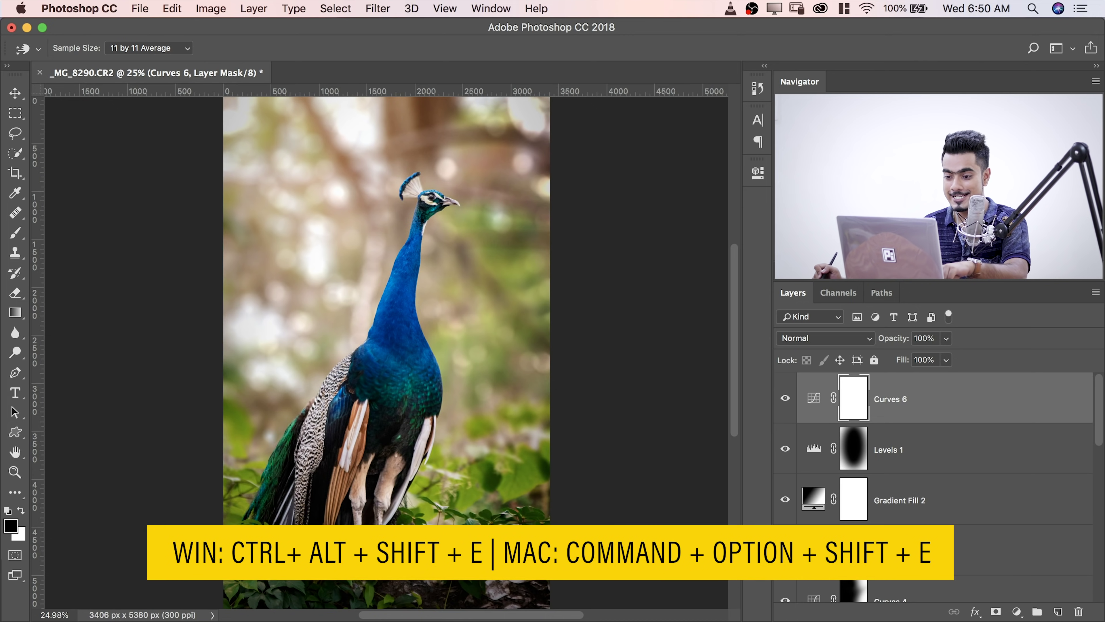
key("super+alt+shift+e")
key("v")
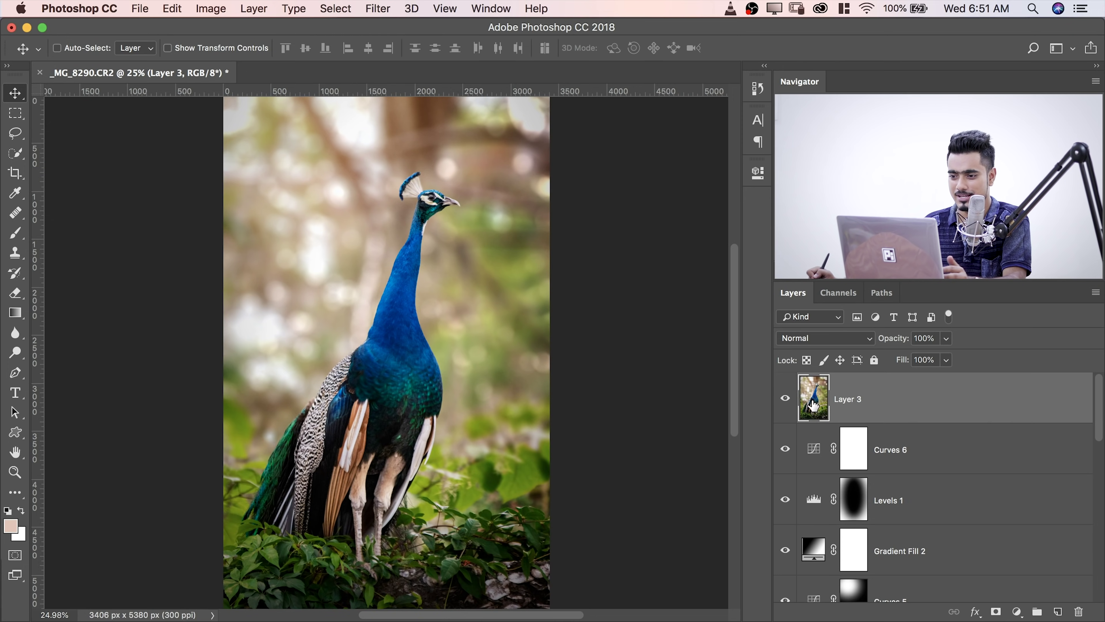
left_click(388, 10)
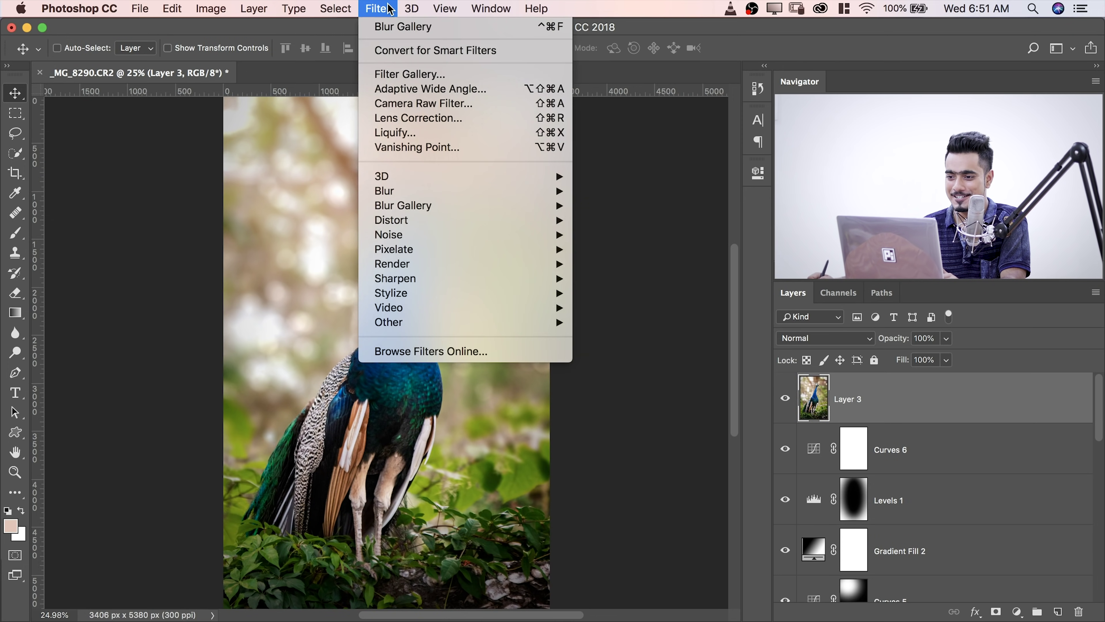
left_click(426, 107)
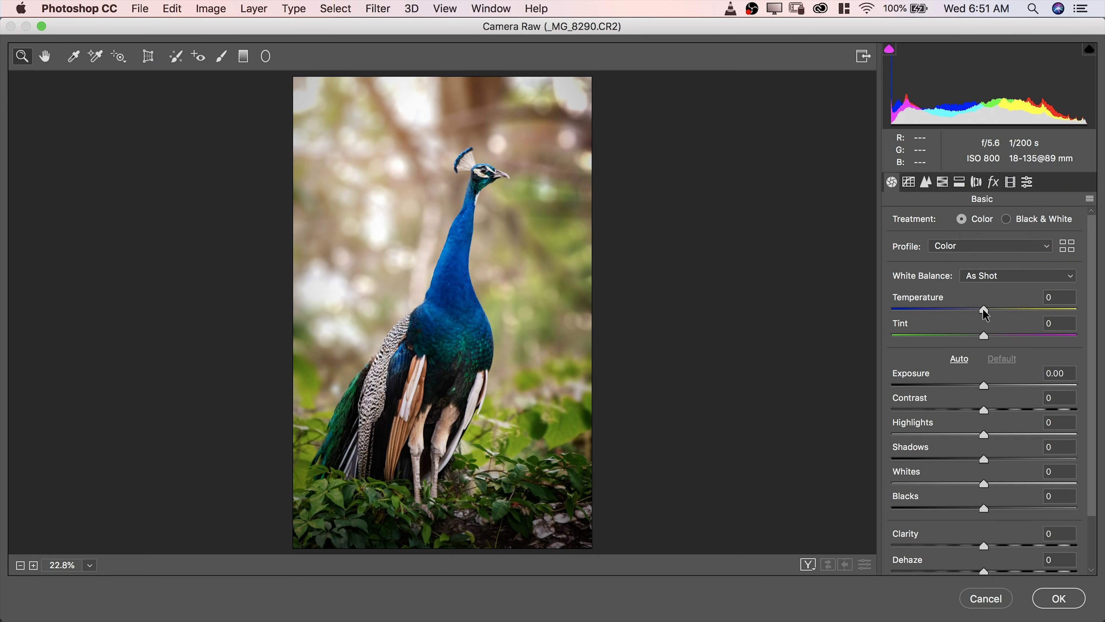
- Set Temperature to +9, Contrast +14, Shadows +11, Whites +9, Blacks -13, Dehaze +14 and Vibrance +15 in the Camera Raw basic adjustments
left_click_drag(983, 310, 994, 309)
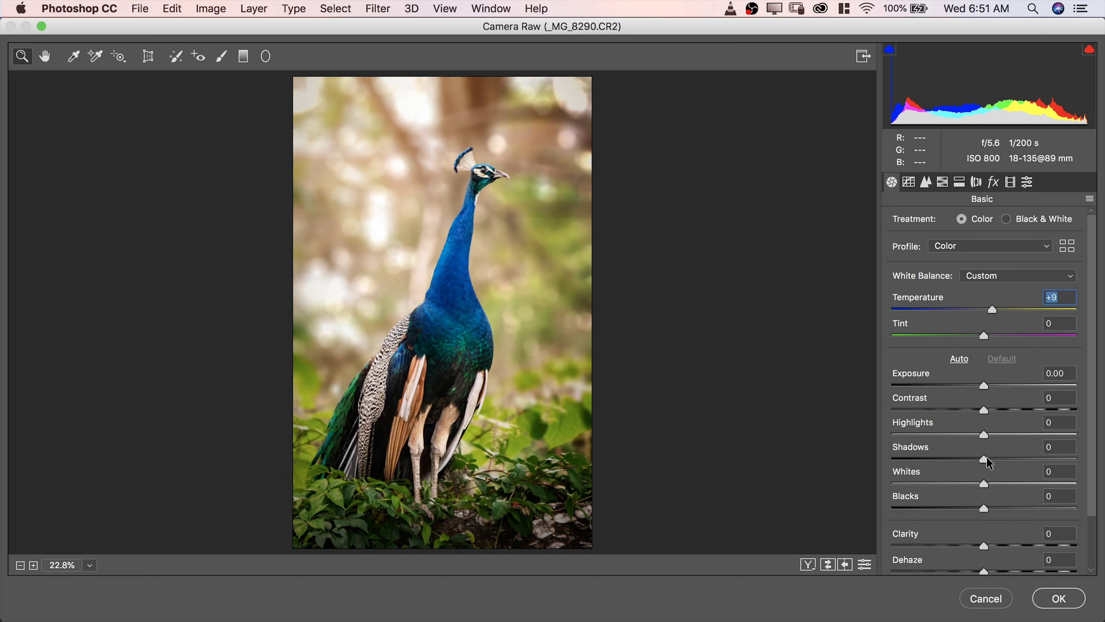
mouse_move(986, 457)
left_mouse_down()
mouse_move(1008, 455)
mouse_move(993, 458)
left_mouse_up()
left_click_drag(982, 513, 992, 484)
left_click(974, 505)
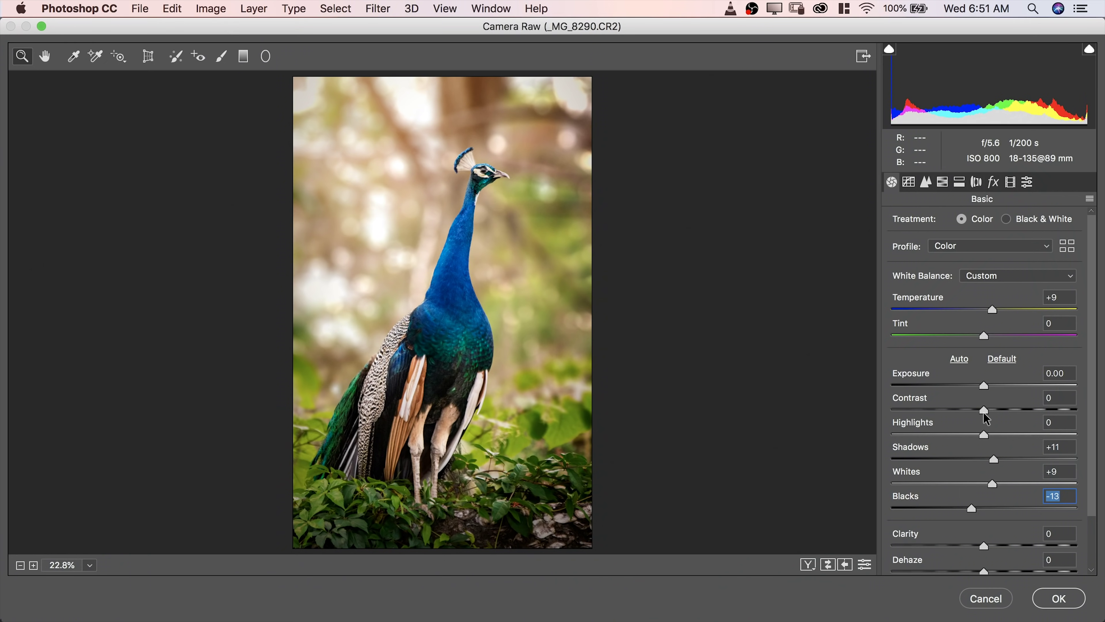
left_click_drag(983, 412, 995, 410)
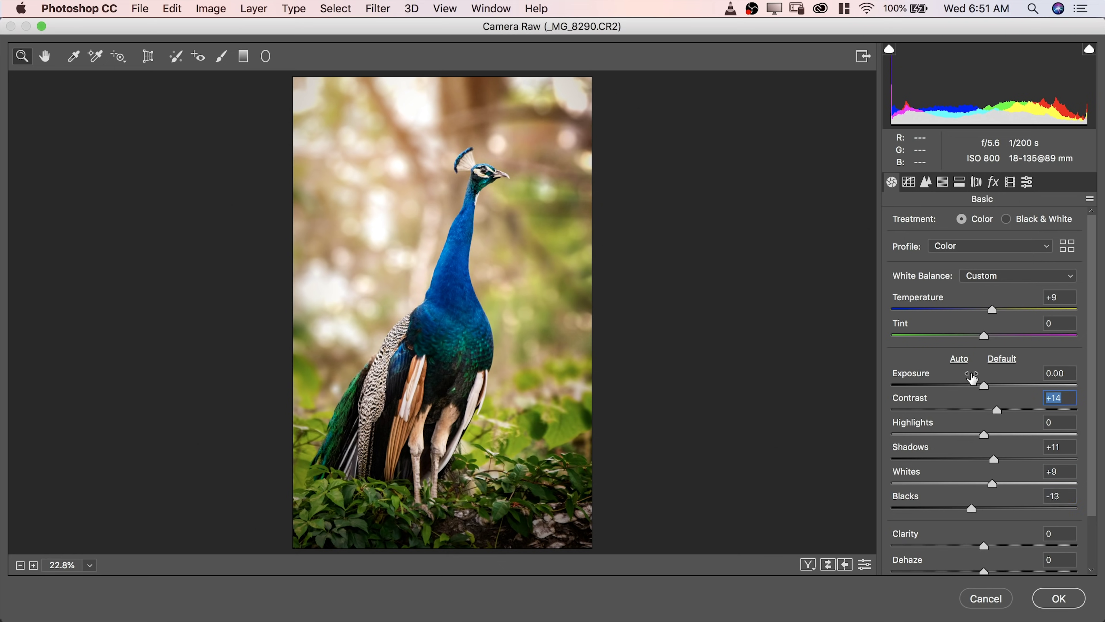
scroll(1088, 361, "down", 3)
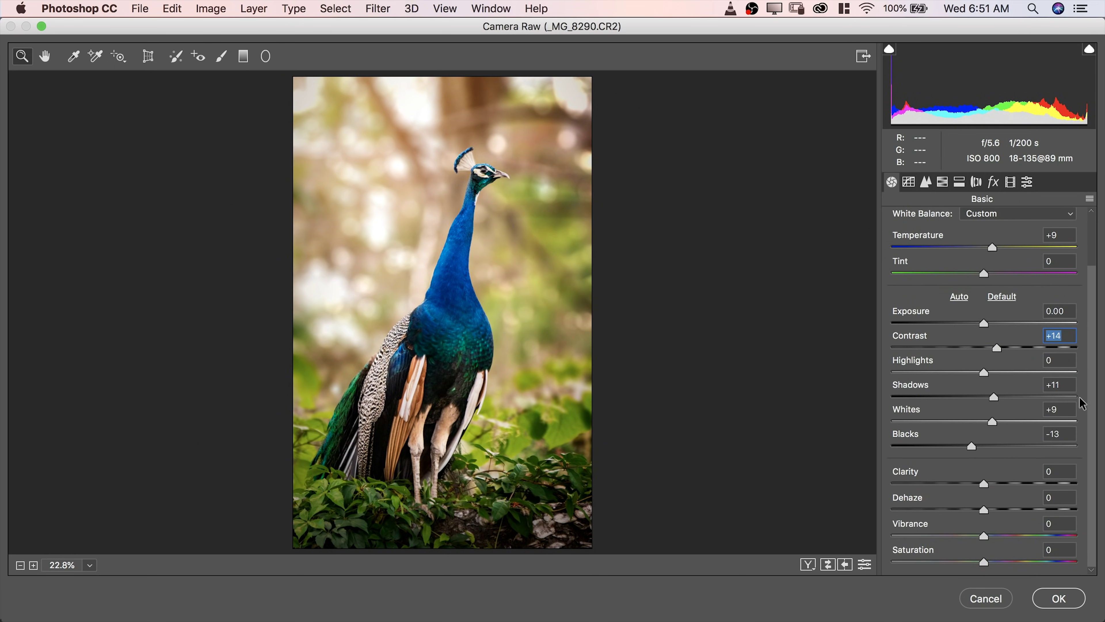
left_click_drag(984, 536, 997, 514)
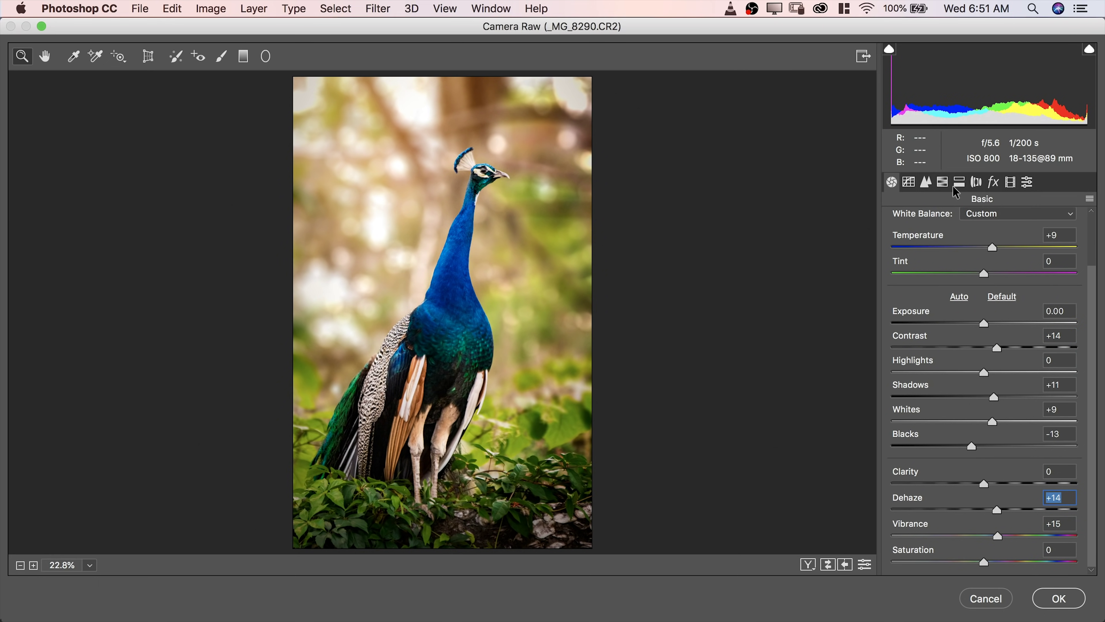
- Add a subtle post-crop vignette with Amount -8 and Midpoint 30
left_click(994, 185)
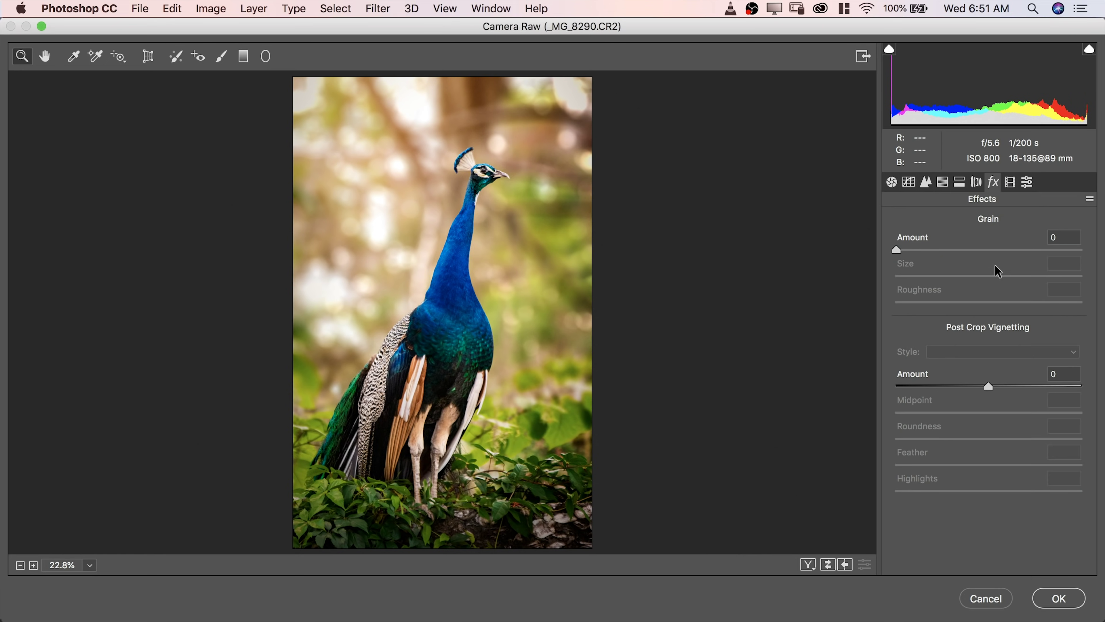
mouse_move(988, 390)
left_mouse_down()
mouse_move(1010, 385)
mouse_move(989, 388)
left_mouse_up()
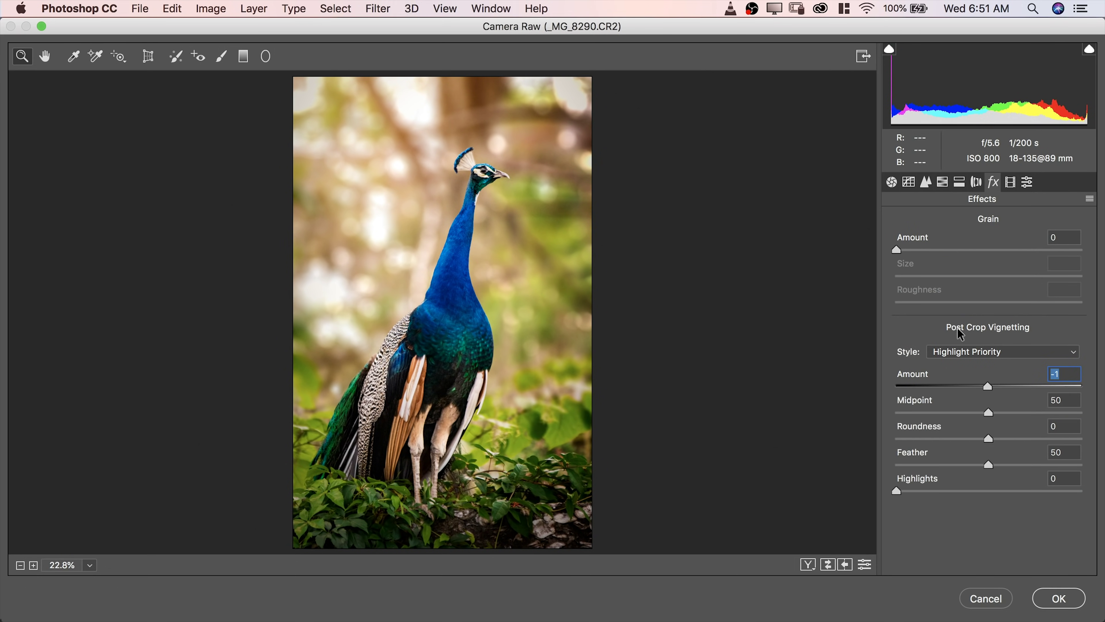
left_click_drag(990, 415, 940, 420)
left_click_drag(987, 386, 945, 387)
left_click_drag(994, 413, 985, 393)
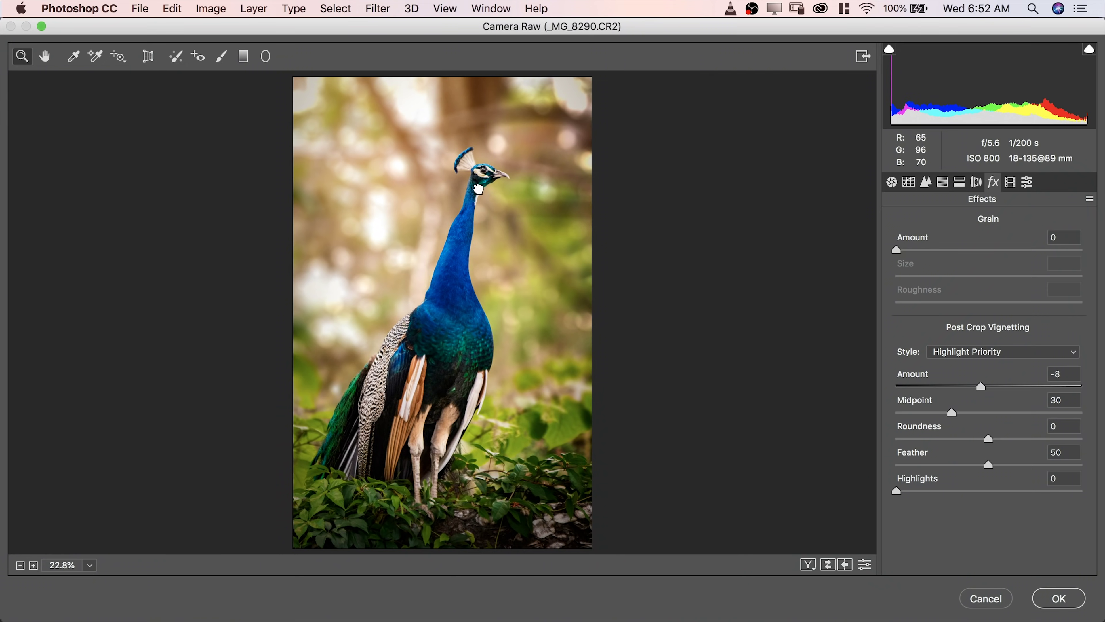
- Sharpen the photo with Amount 89, Radius 1.1 and Detail 5, checking the effect on the peacock's head
left_click_drag(479, 189, 563, 203)
left_click(506, 195)
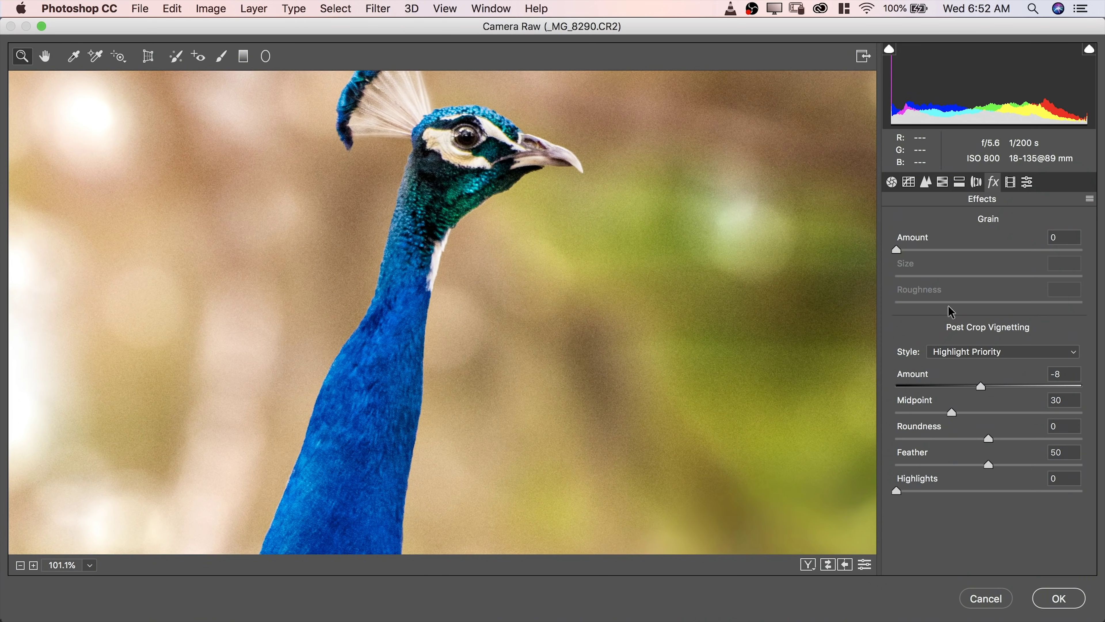
left_click(926, 181)
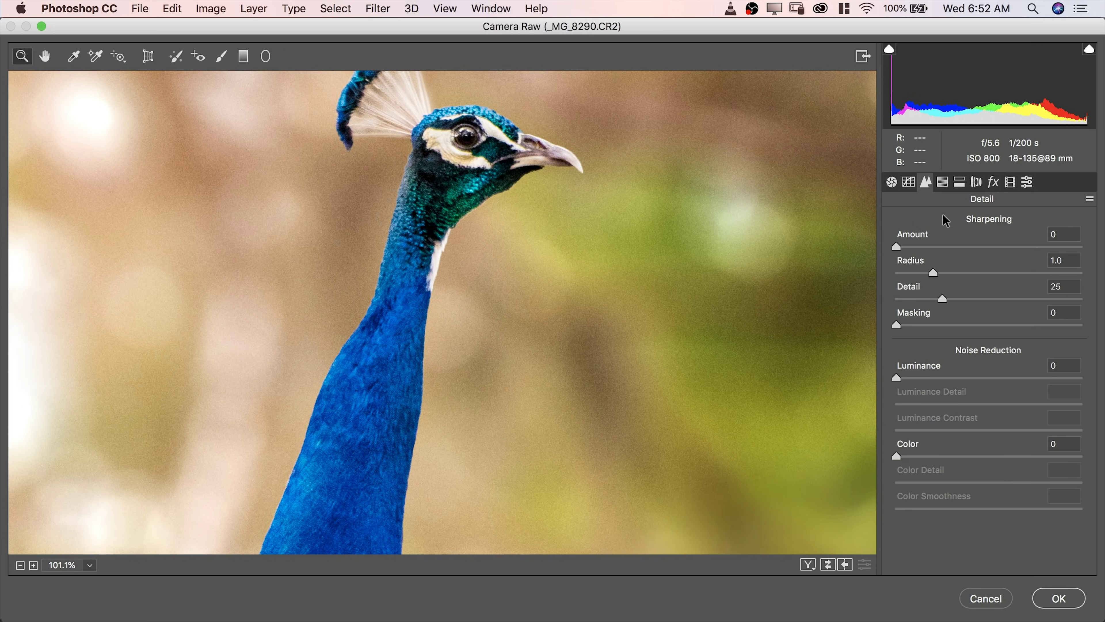
left_click(968, 246)
left_click(995, 247)
left_click_drag(999, 246, 1005, 247)
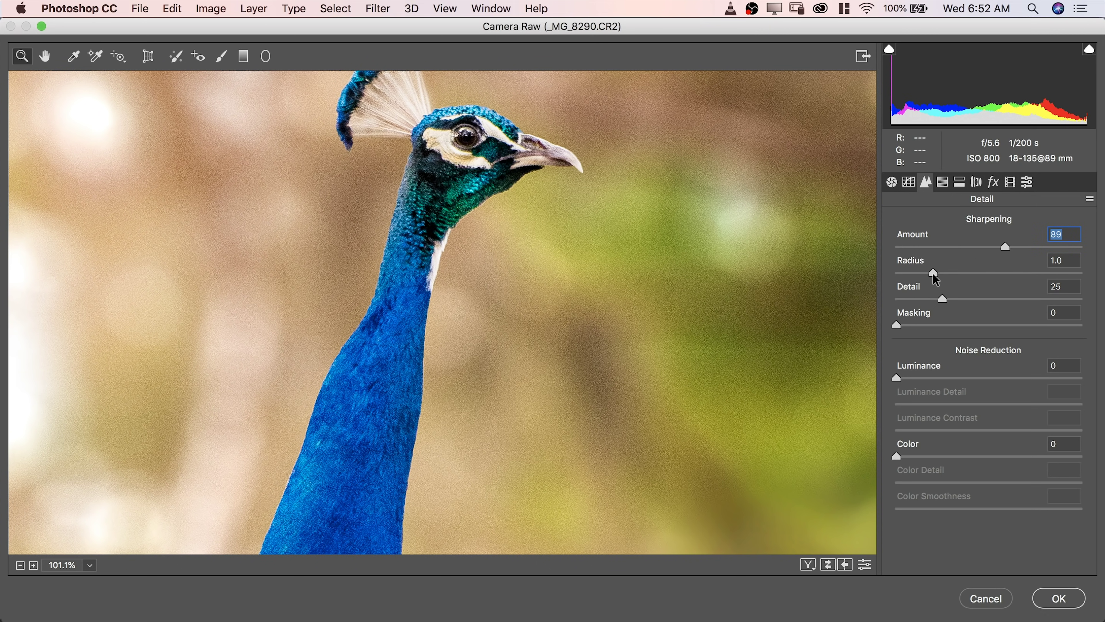
key("alt")
mouse_move(935, 271)
left_mouse_down()
mouse_move(1007, 273)
mouse_move(890, 274)
mouse_move(1025, 281)
mouse_move(943, 283)
left_mouse_up()
left_click(944, 299)
left_click_drag(943, 297, 907, 298)
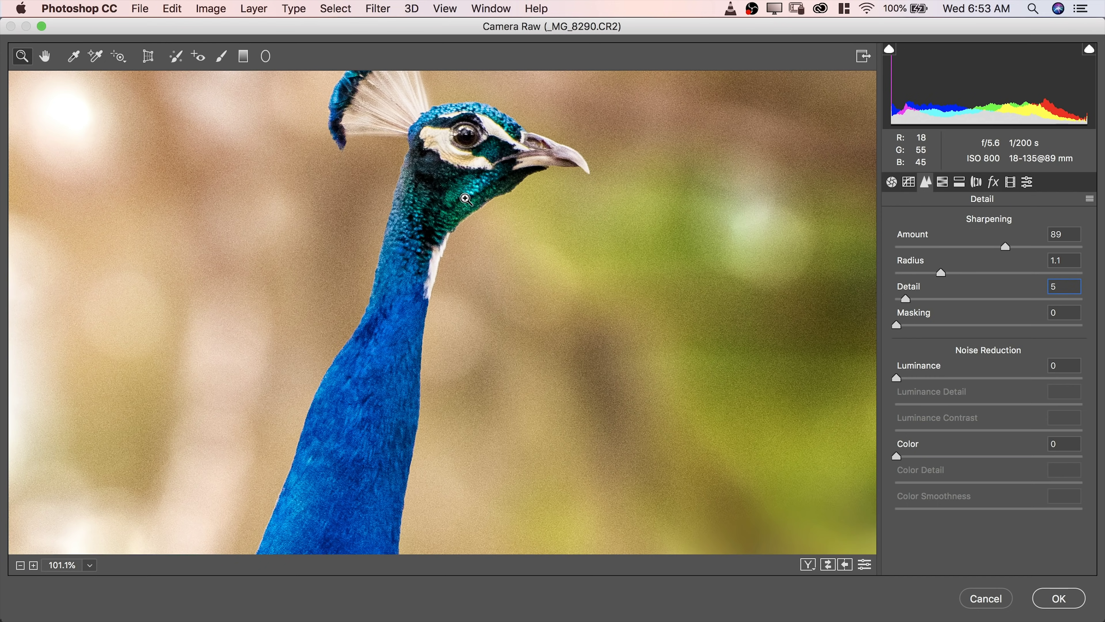
- Raise the sharpening Detail to 22, judging it on a close-up of the peacock's neck feathers
left_click_drag(462, 187, 658, 229)
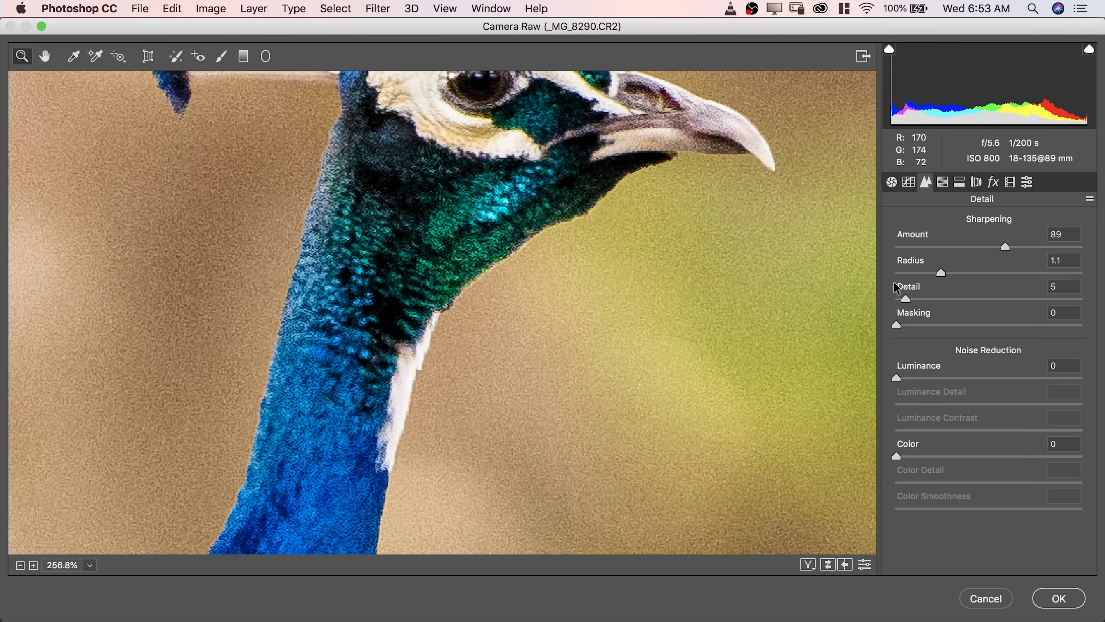
left_click_drag(905, 298, 928, 300)
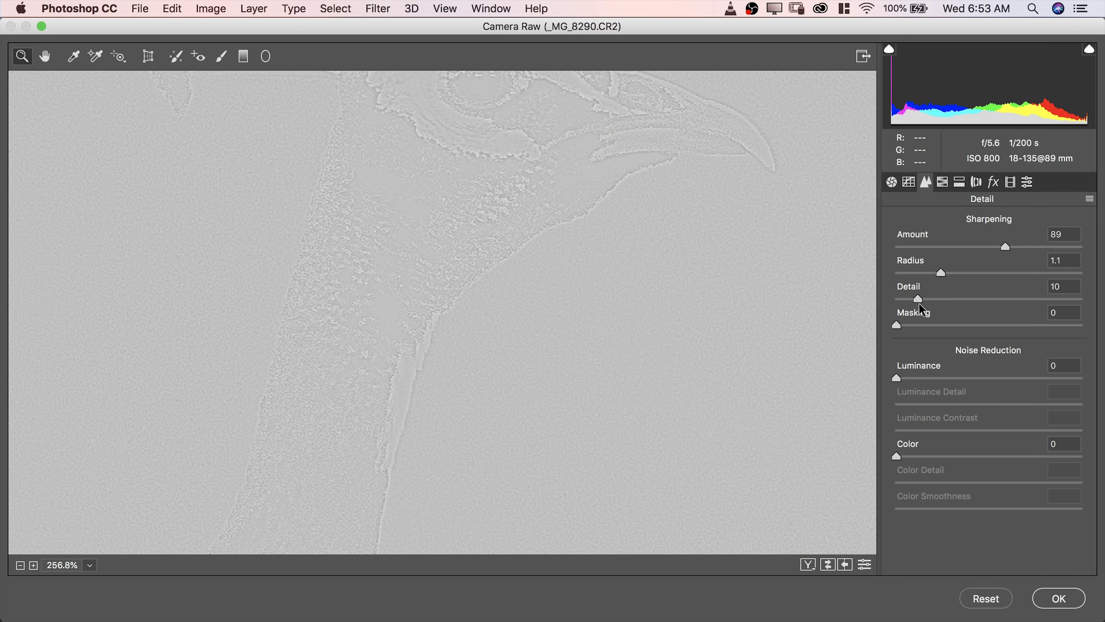
left_click_drag(919, 305, 946, 317)
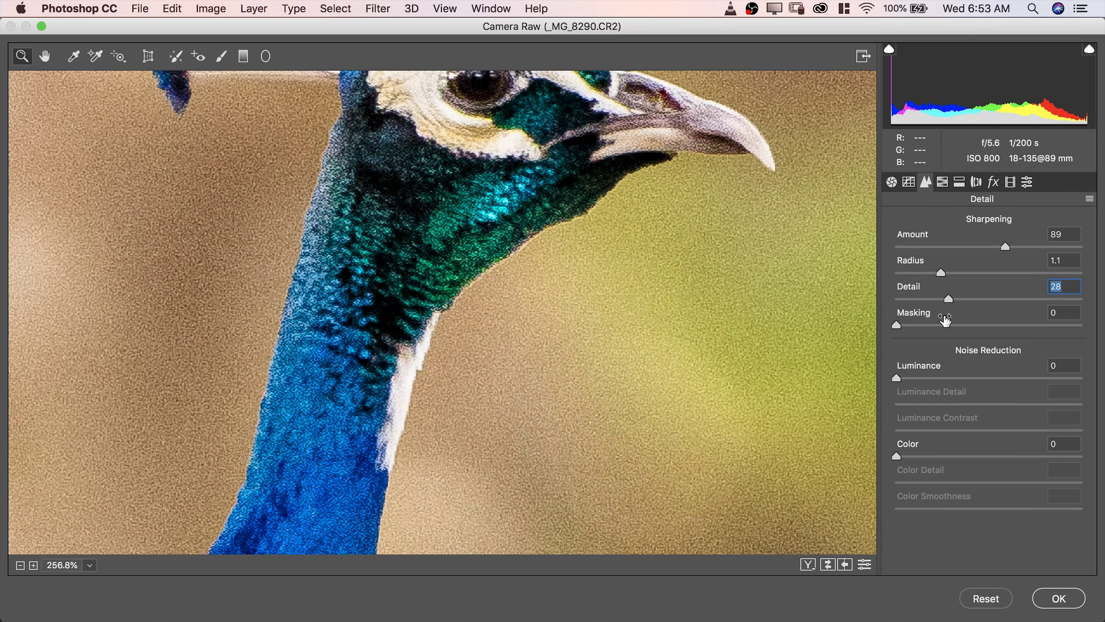
key("Down")
key("Down")
key("Down")
key("Down")
key("Down")
key("Down")
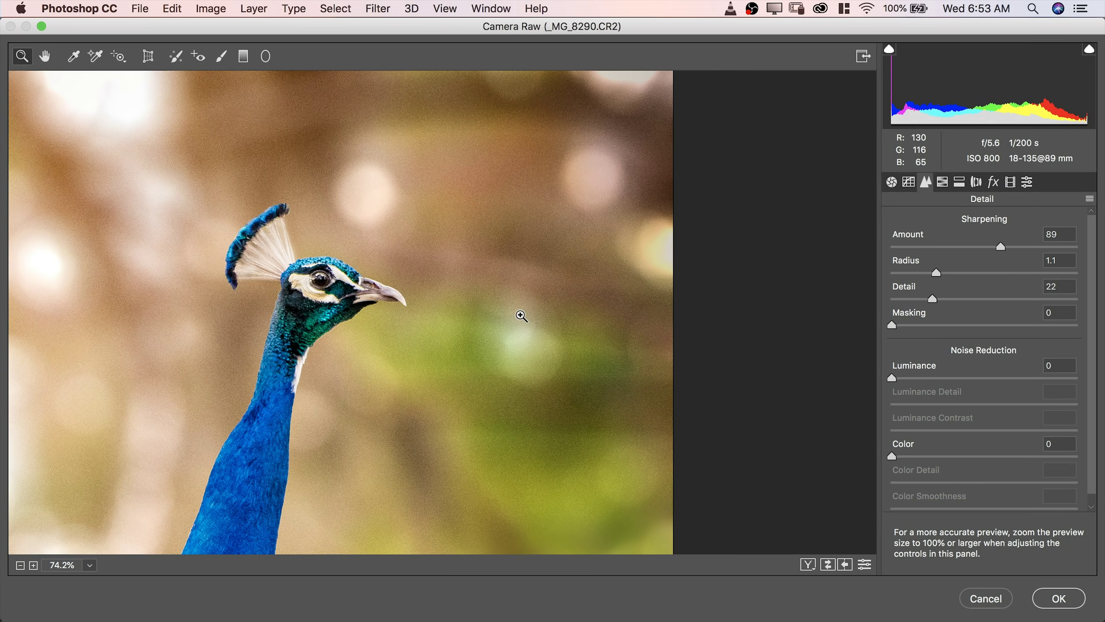
- Try Luminance noise reduction at 41 with Luminance Detail 20, and a stronger version at 82 with Luminance Detail 9
left_click_drag(518, 316, 759, 327)
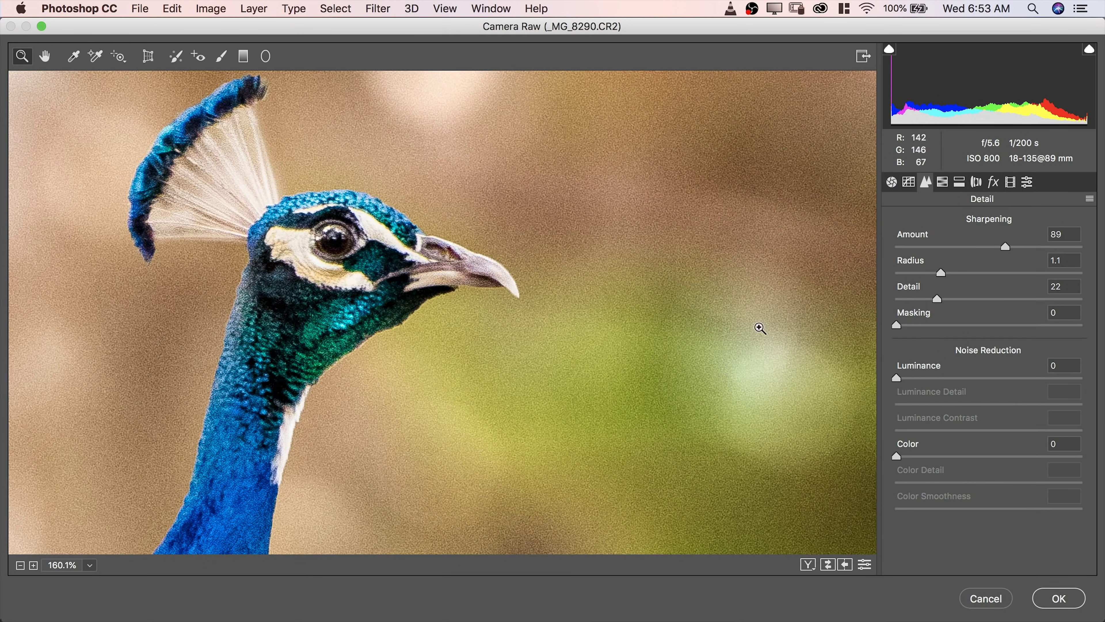
left_click(946, 382)
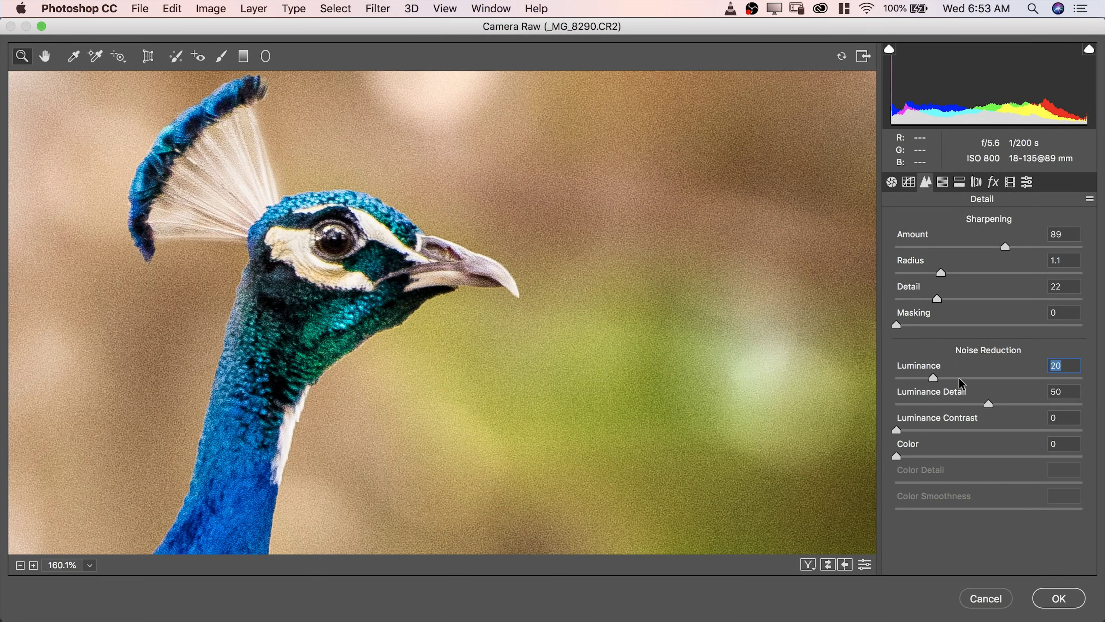
left_click(953, 378)
left_click_drag(953, 377, 971, 377)
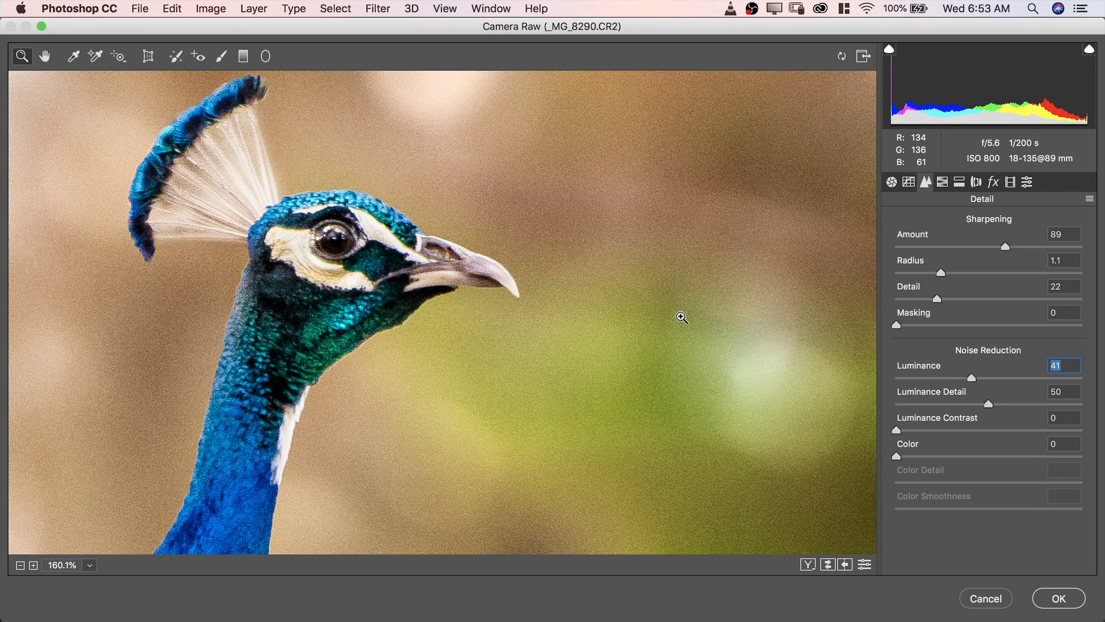
left_click(933, 404)
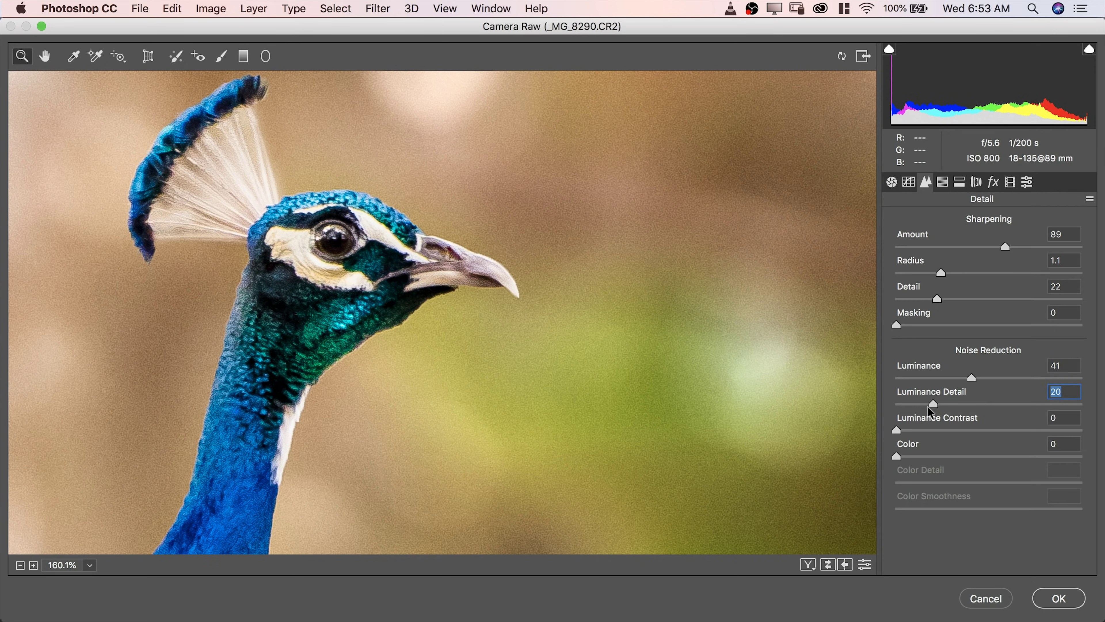
scroll(445, 305, "down", 5)
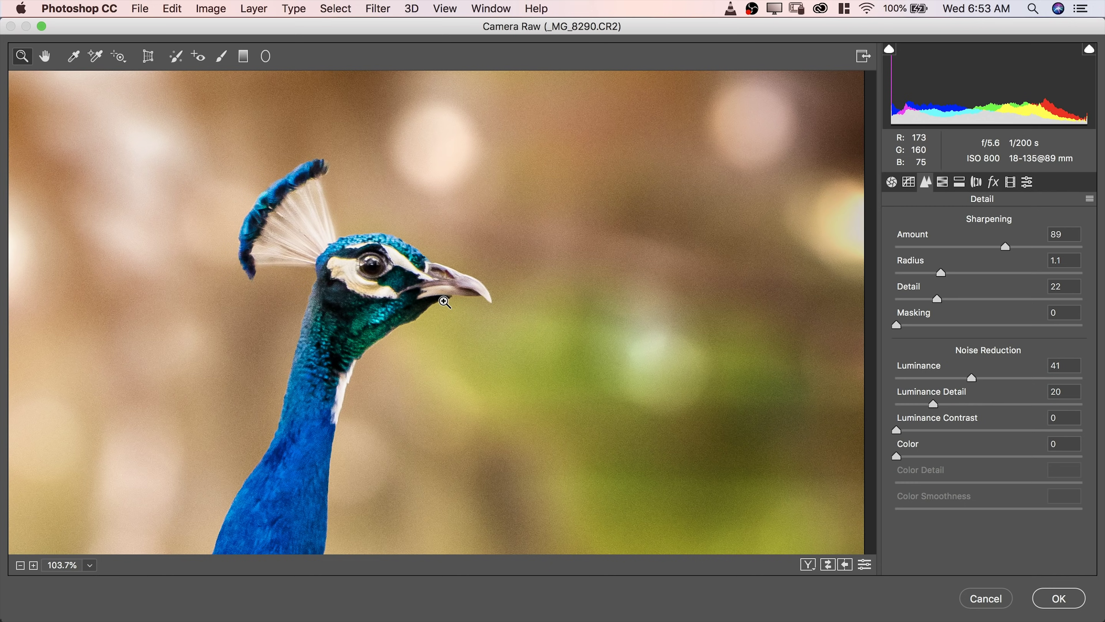
scroll(445, 301, "up", 5)
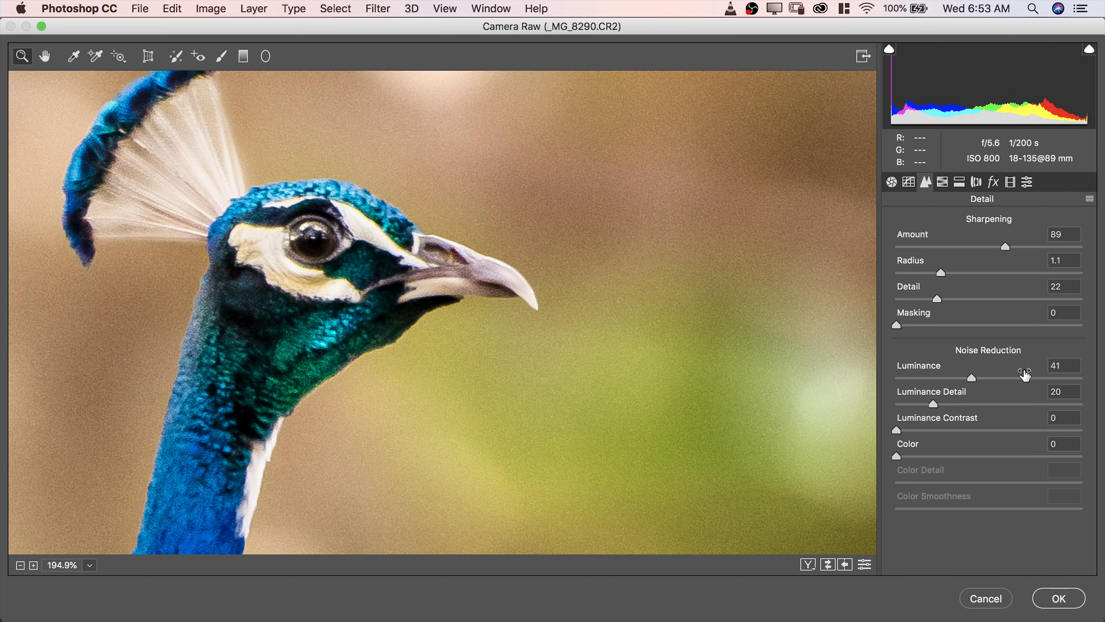
left_click(1049, 378)
left_click(914, 404)
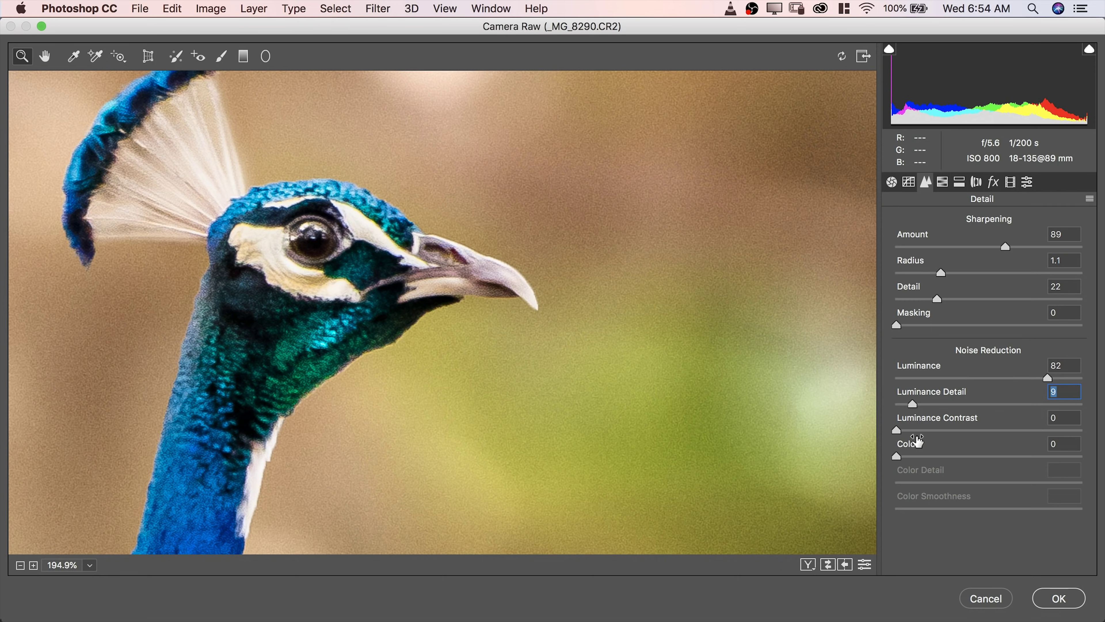
- Return the Luminance noise reduction to 0 and apply the Camera Raw adjustments to the merged layer
scroll(662, 305, "down", 4)
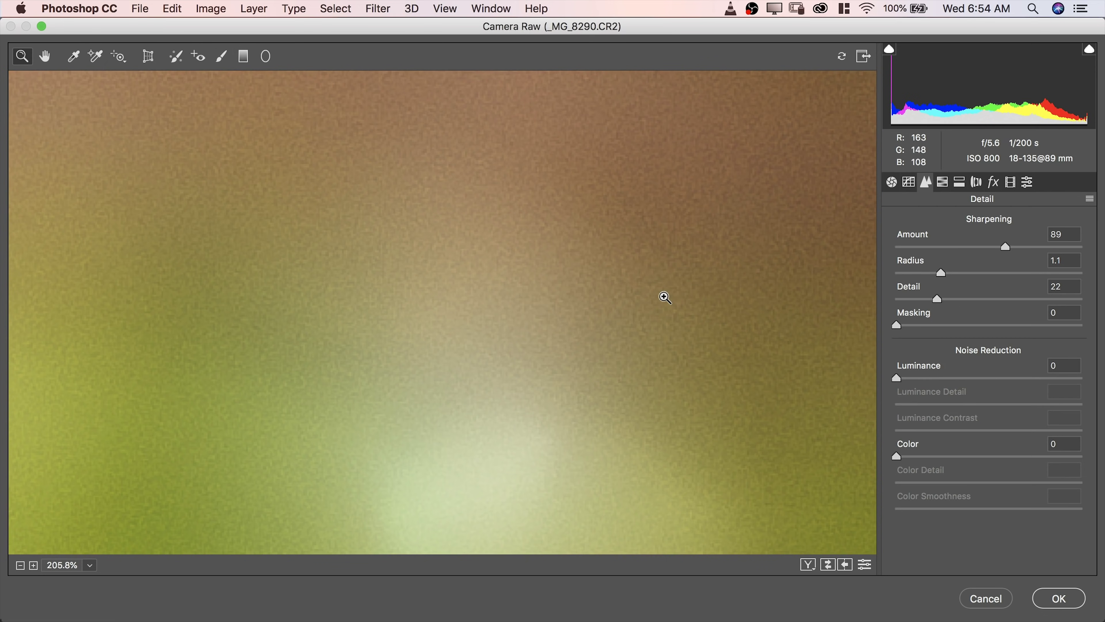
scroll(661, 298, "down", 5)
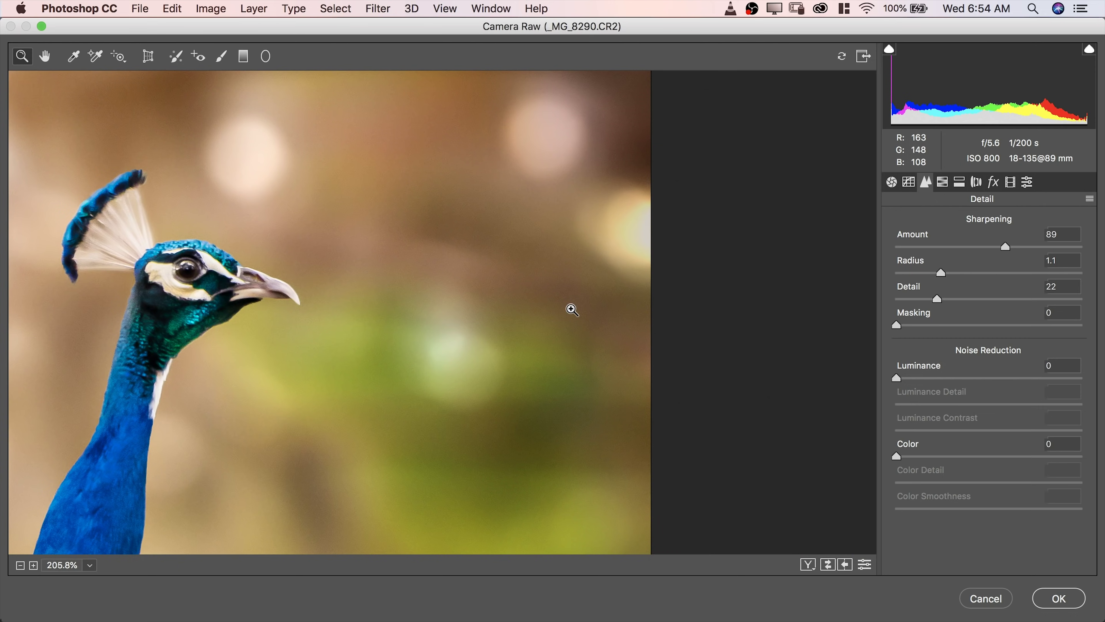
scroll(571, 309, "down", 5)
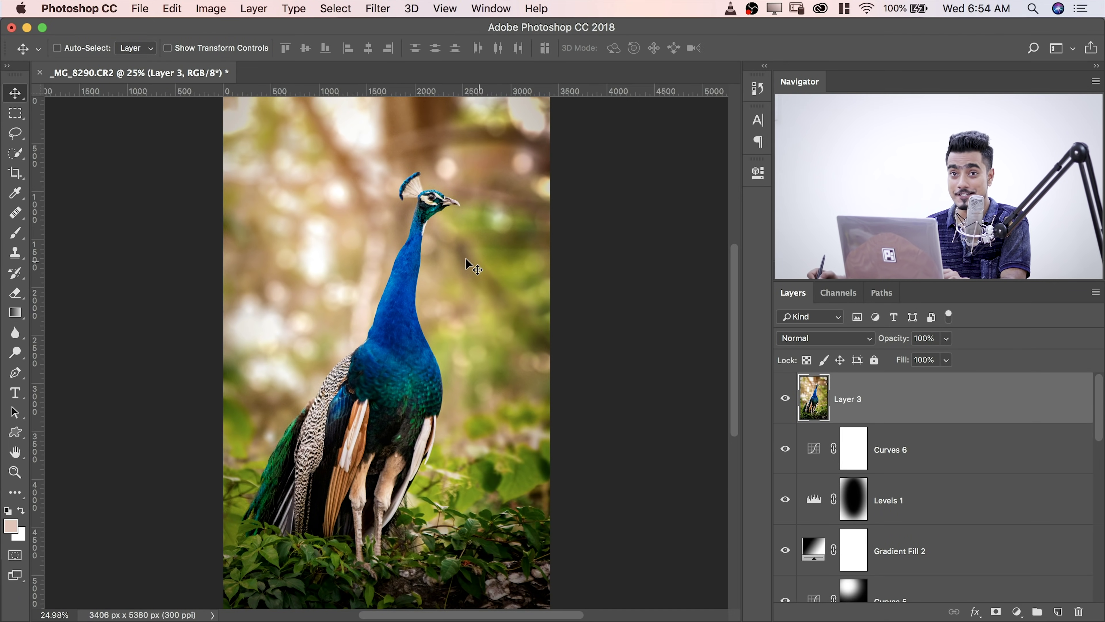
- Change the canvas surround to black and compare the finished edit with the original Background layer alone
right_click(614, 224)
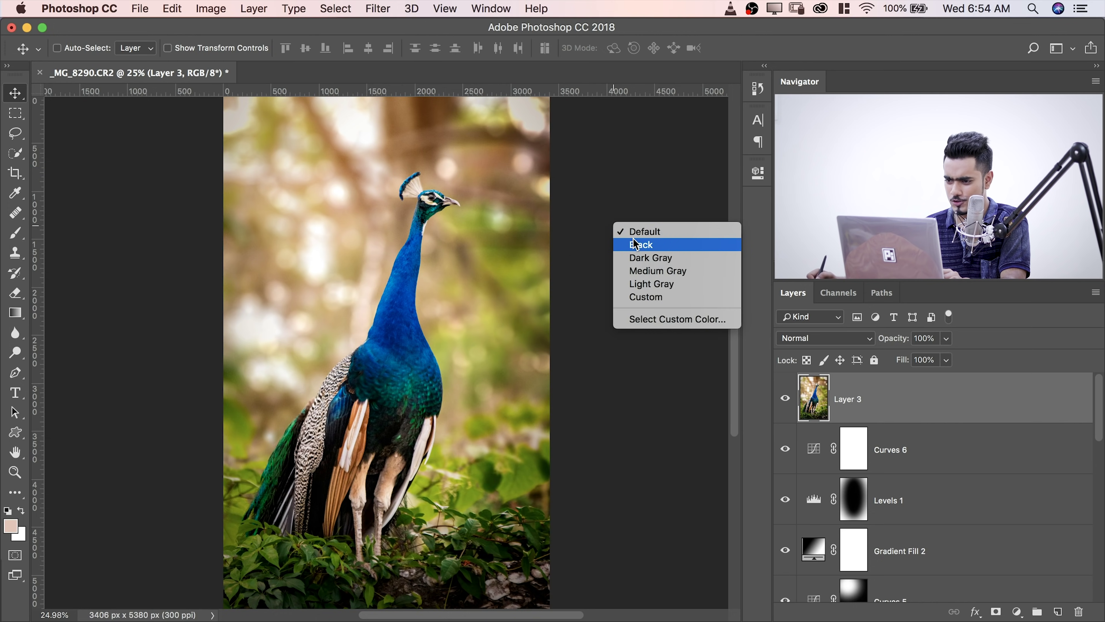
left_click(638, 246)
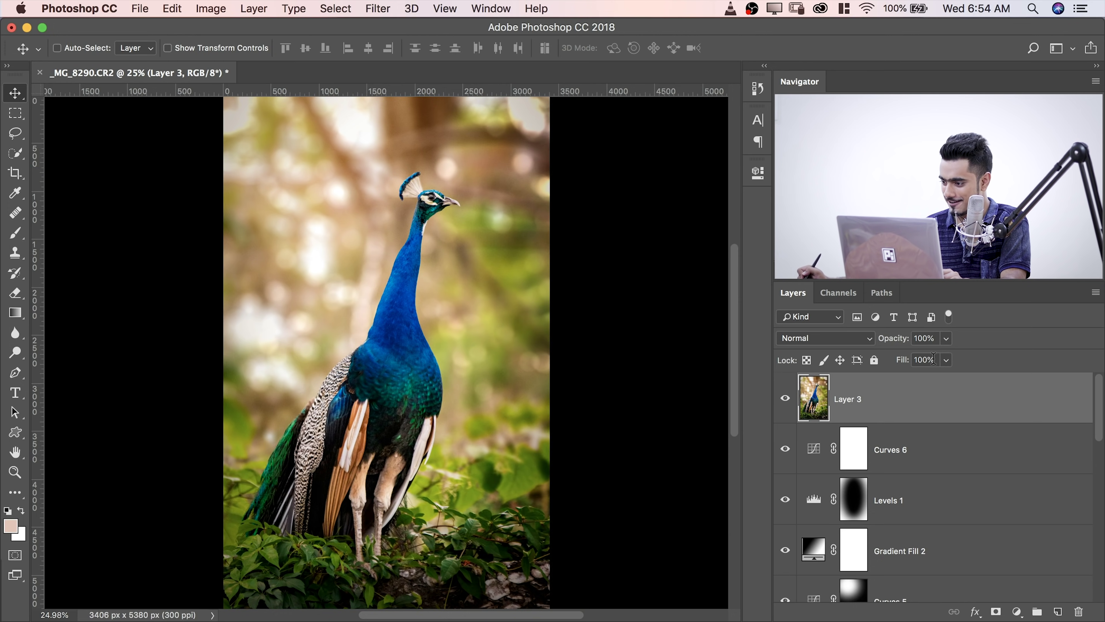
scroll(780, 548, "down", 10)
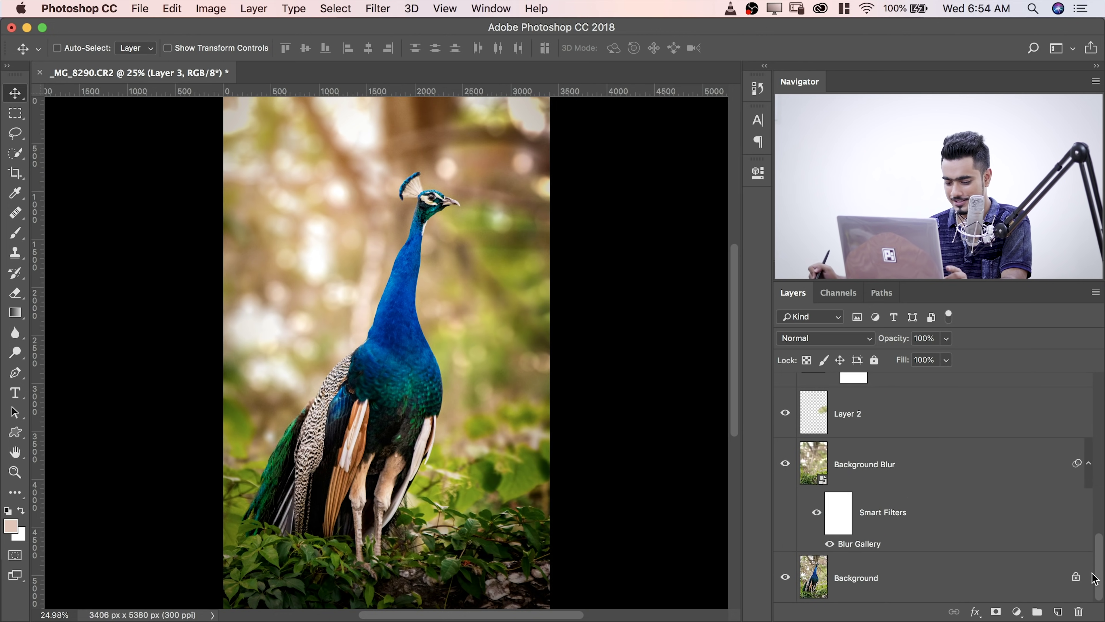
left_click(785, 577, "alt")
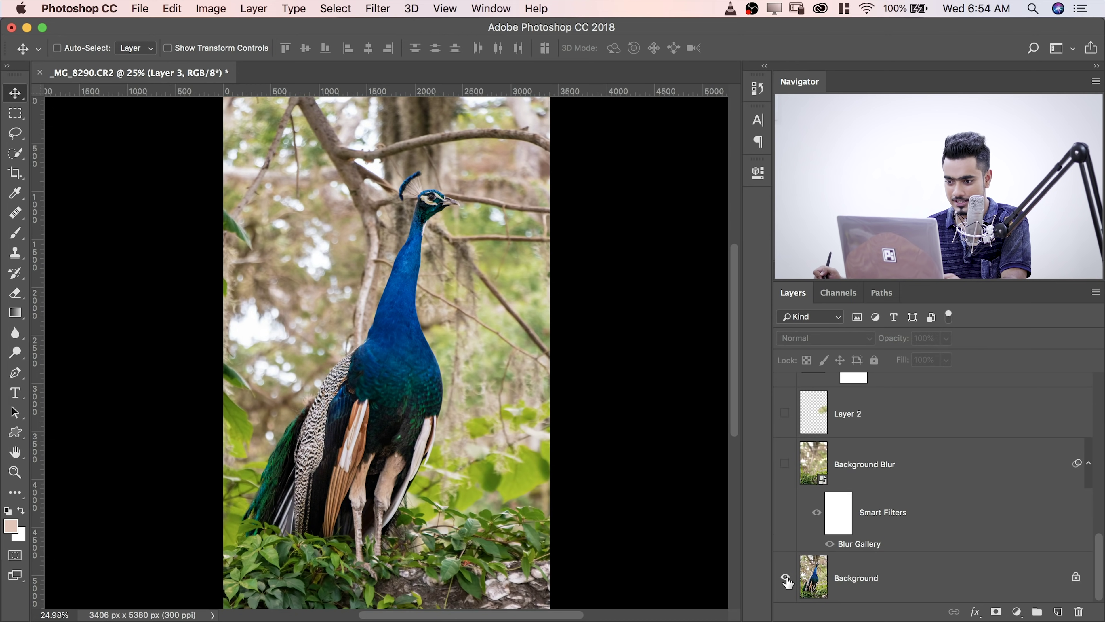
left_click(786, 579, "alt")
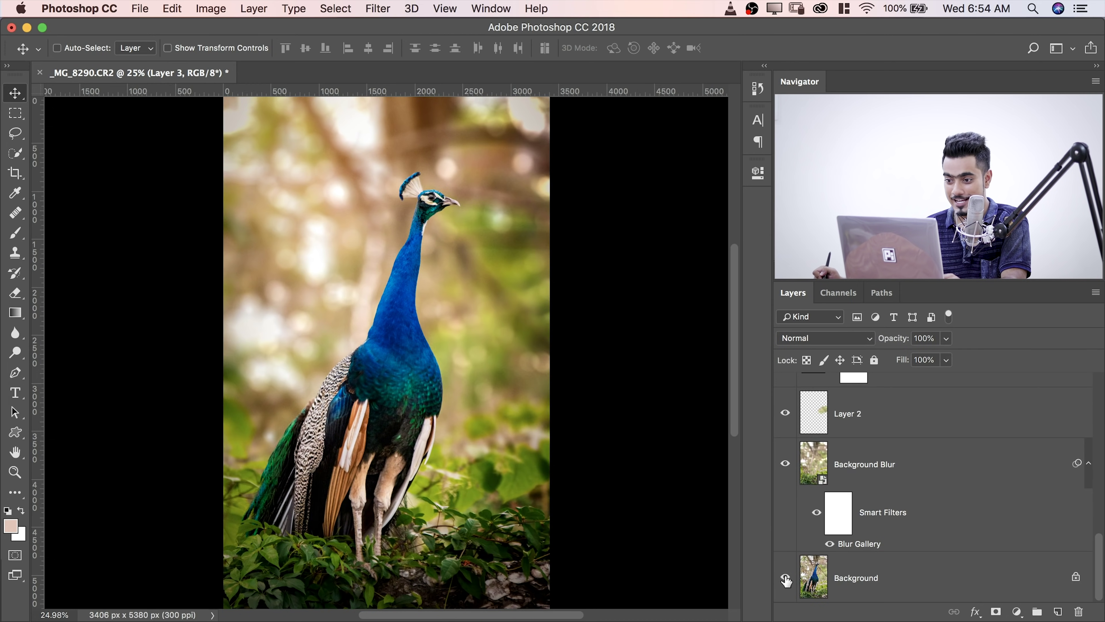
left_click(785, 579, "alt")
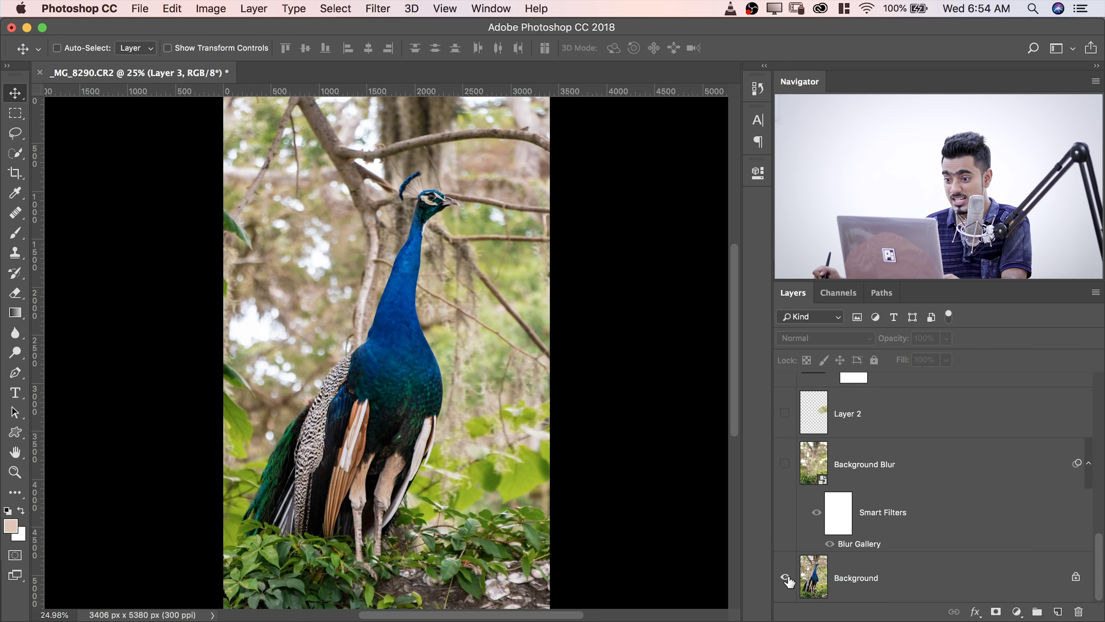